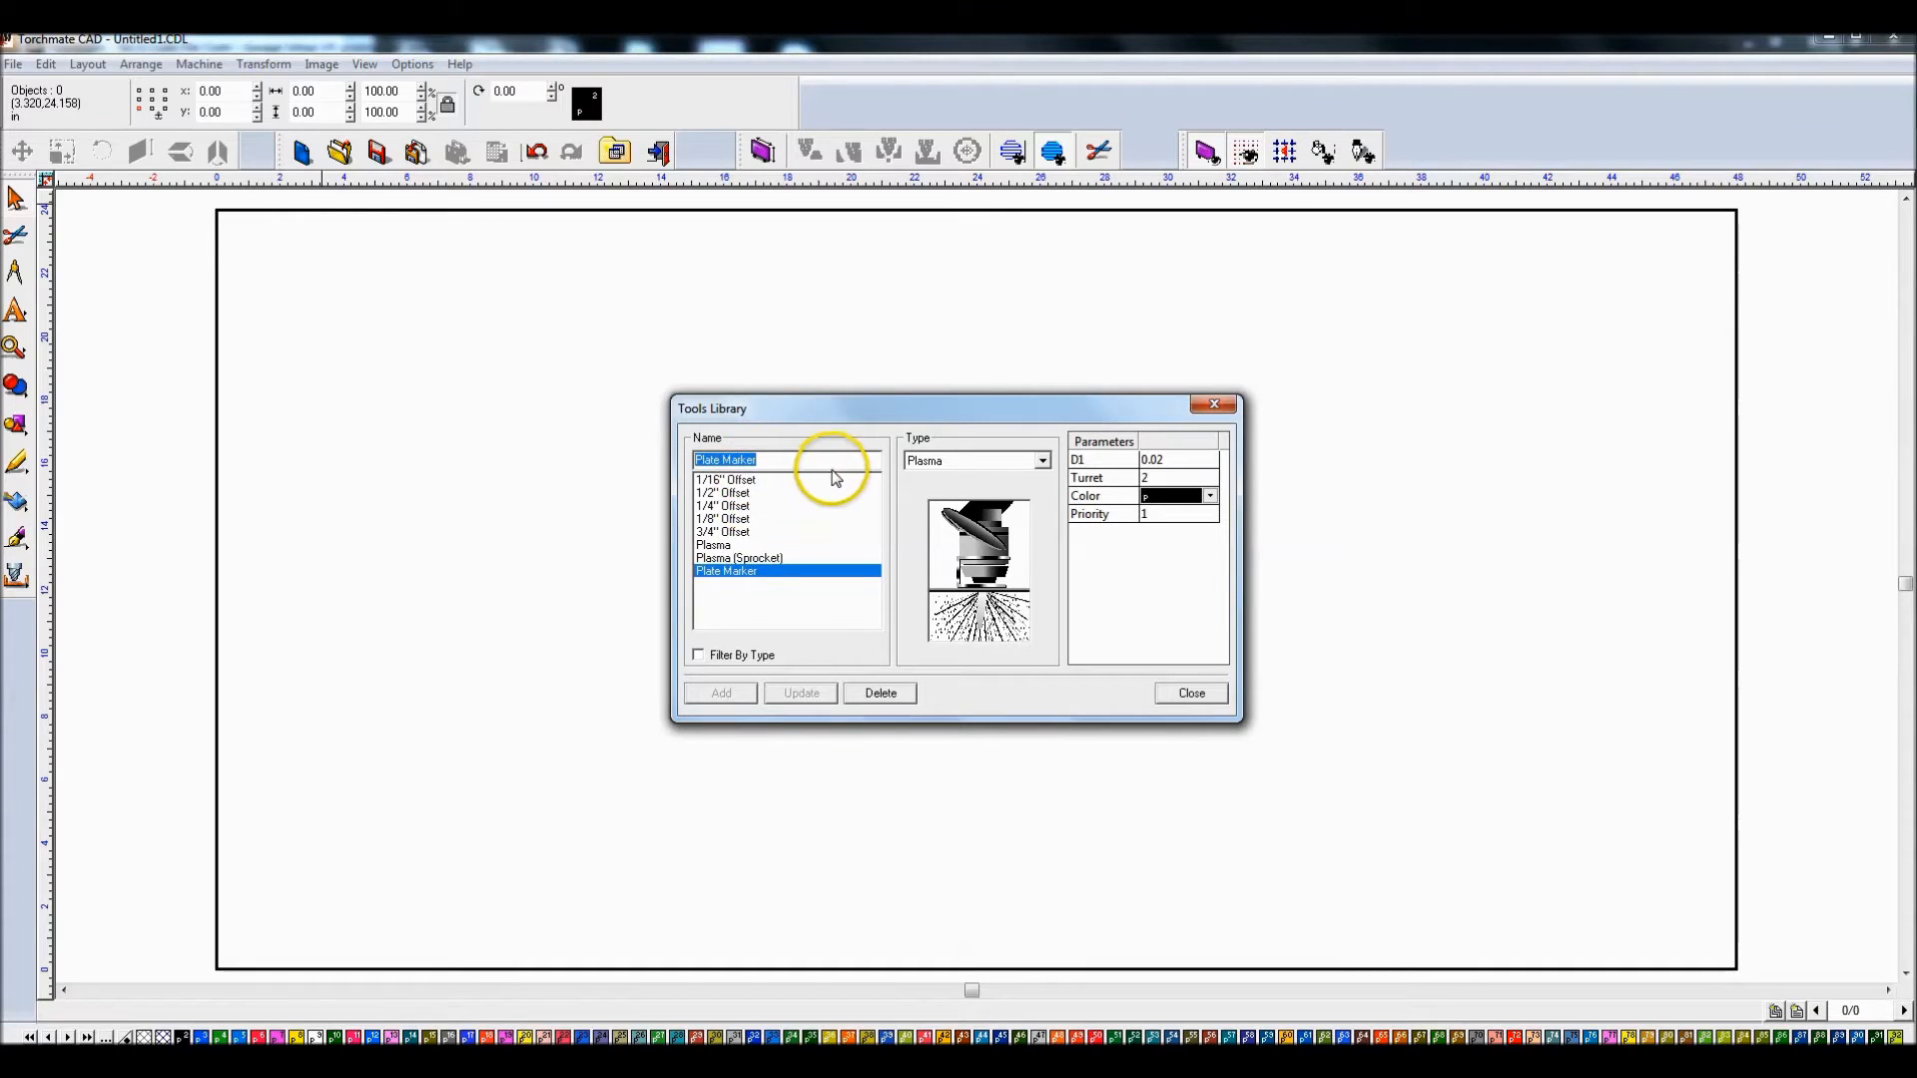
# Step: Define a new tool named test in the Tools Library, based on the 1/16" Offset entry and keeping the Plasma type
pyautogui.click(744, 481)
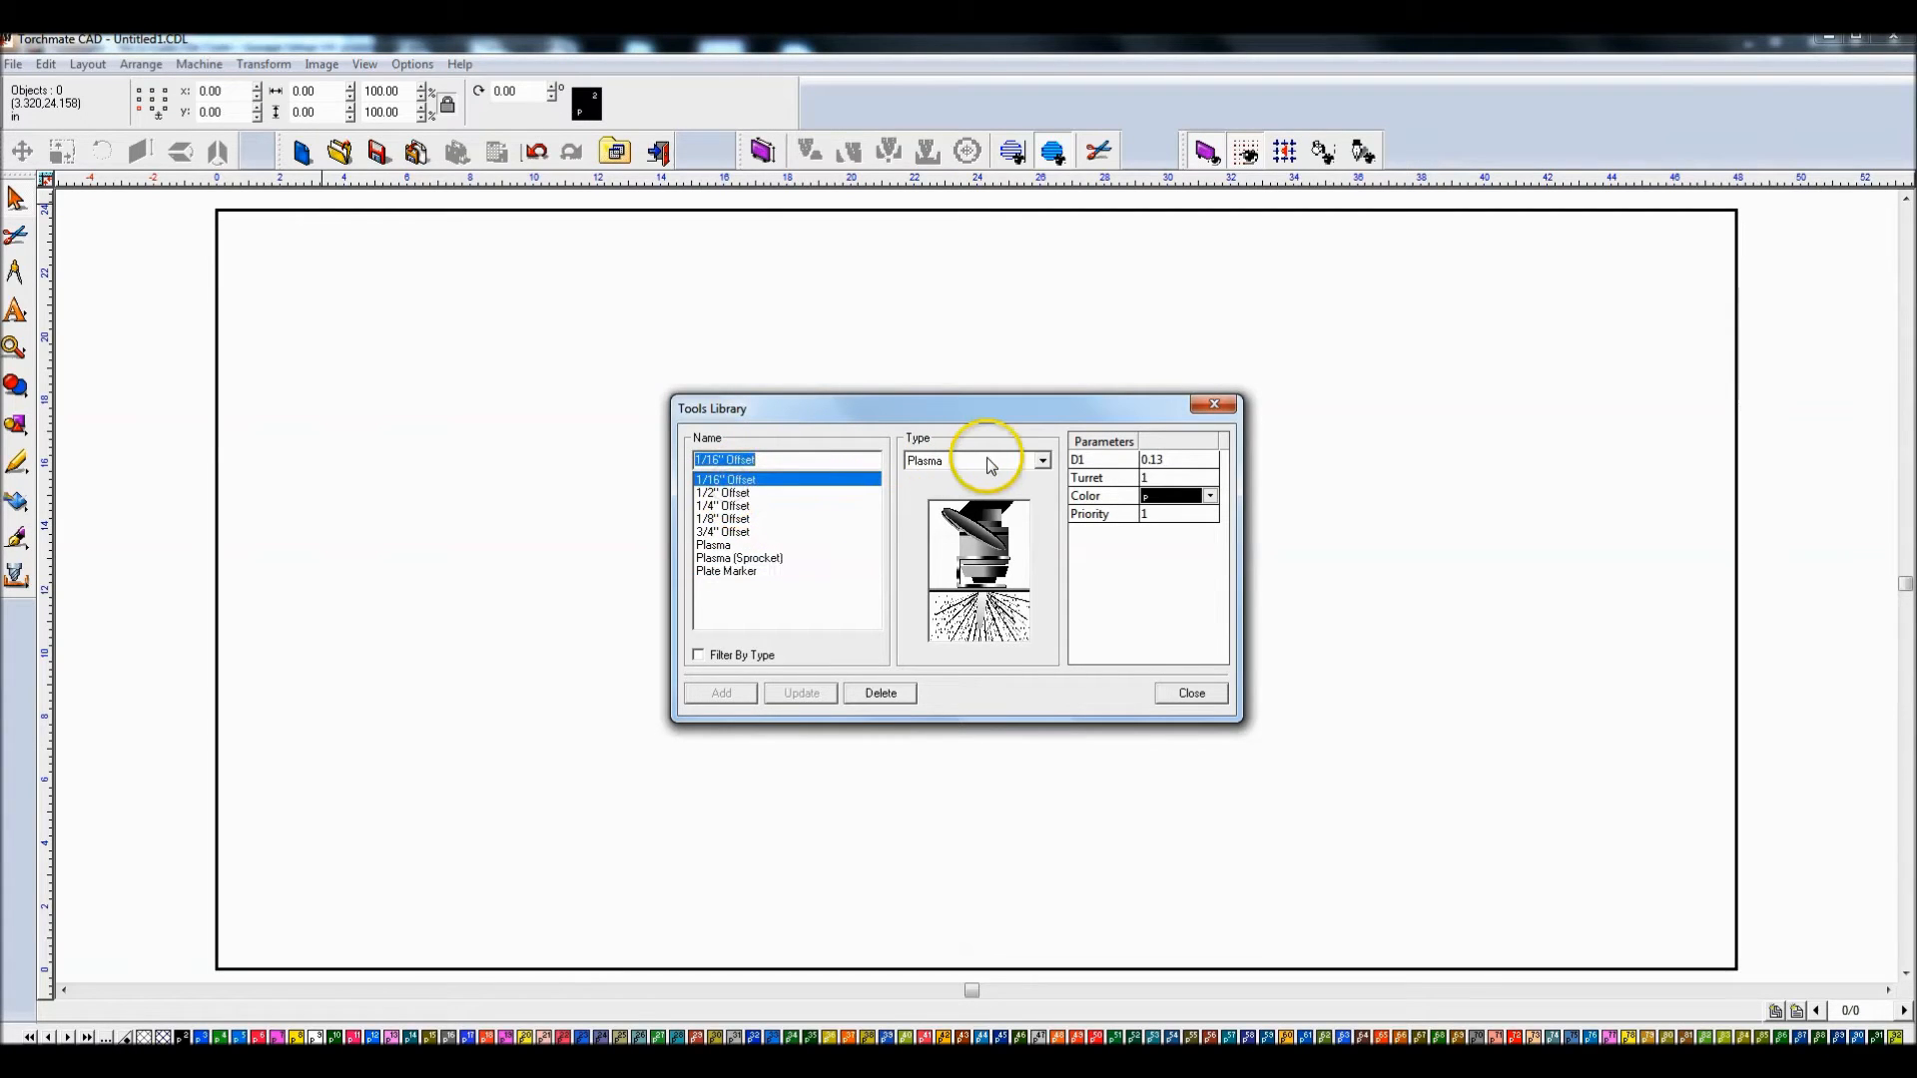
pyautogui.click(797, 457)
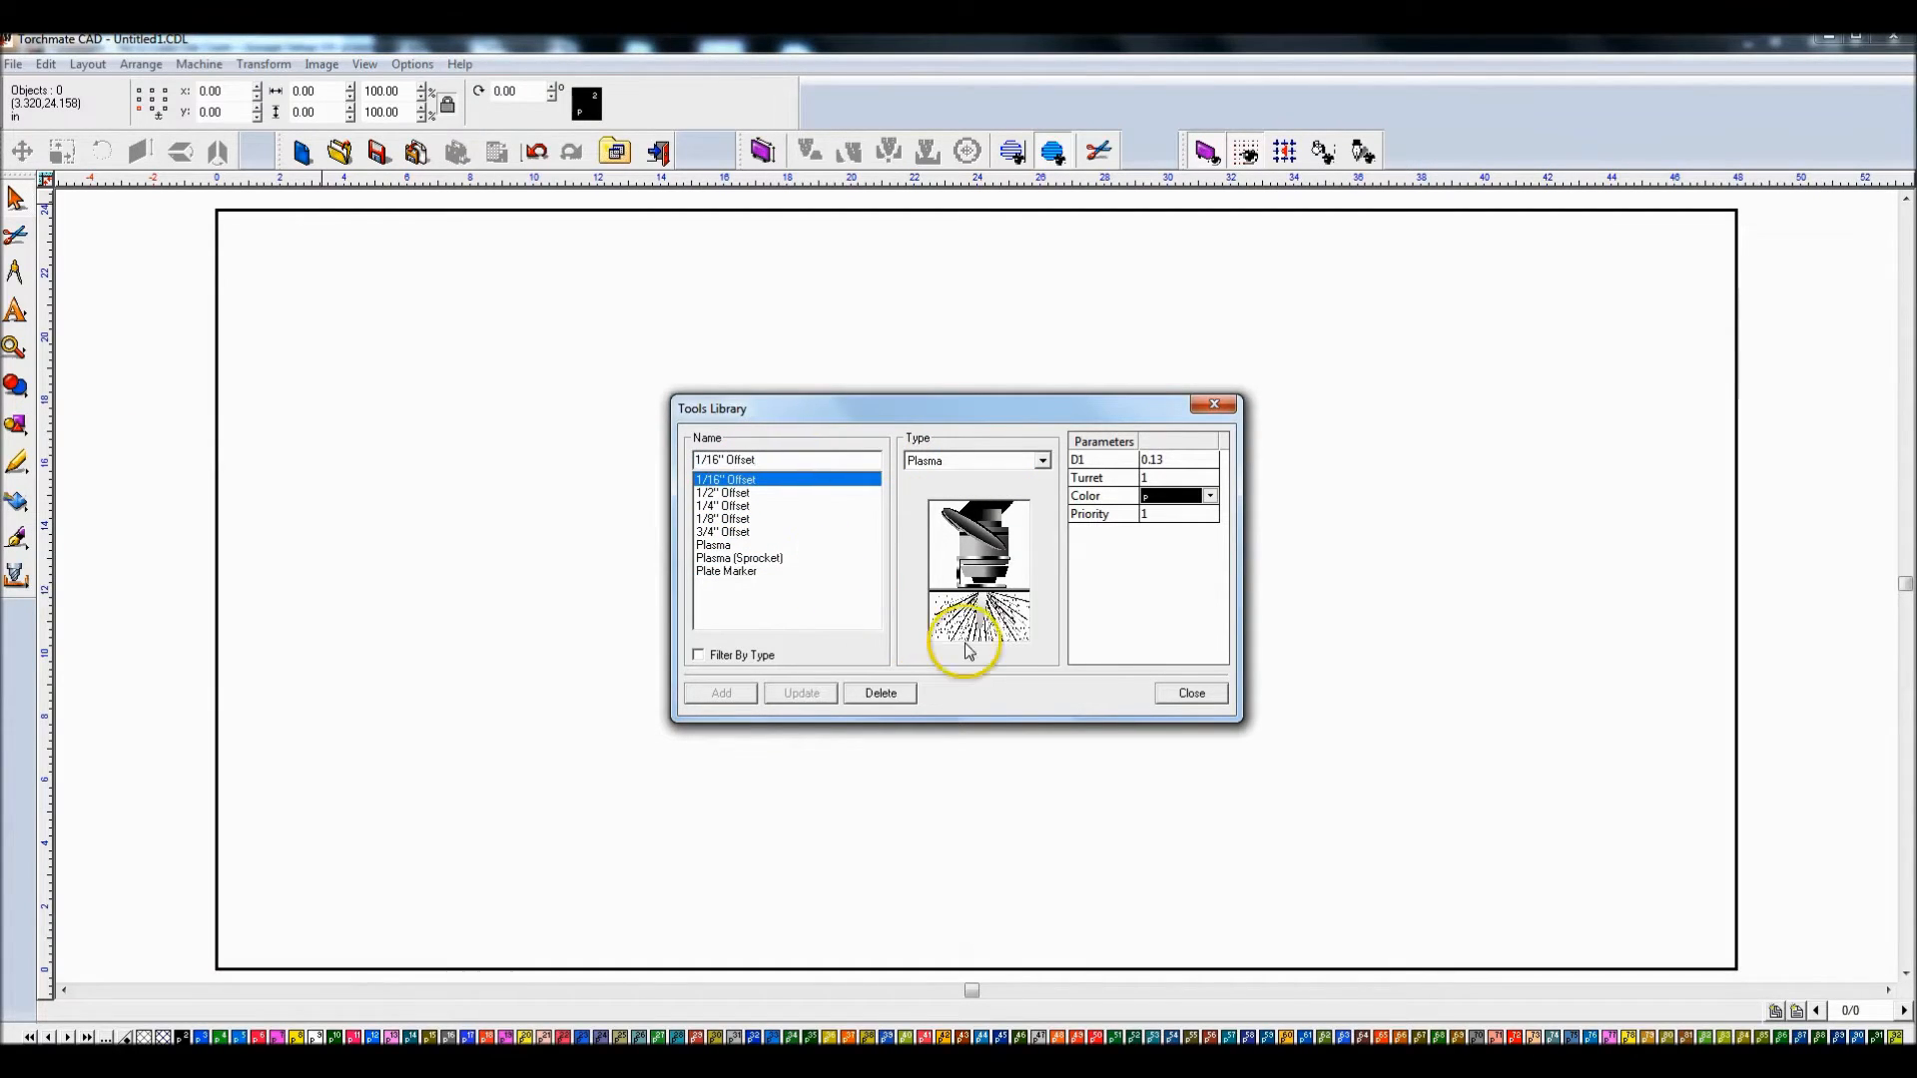
pyautogui.click(770, 448)
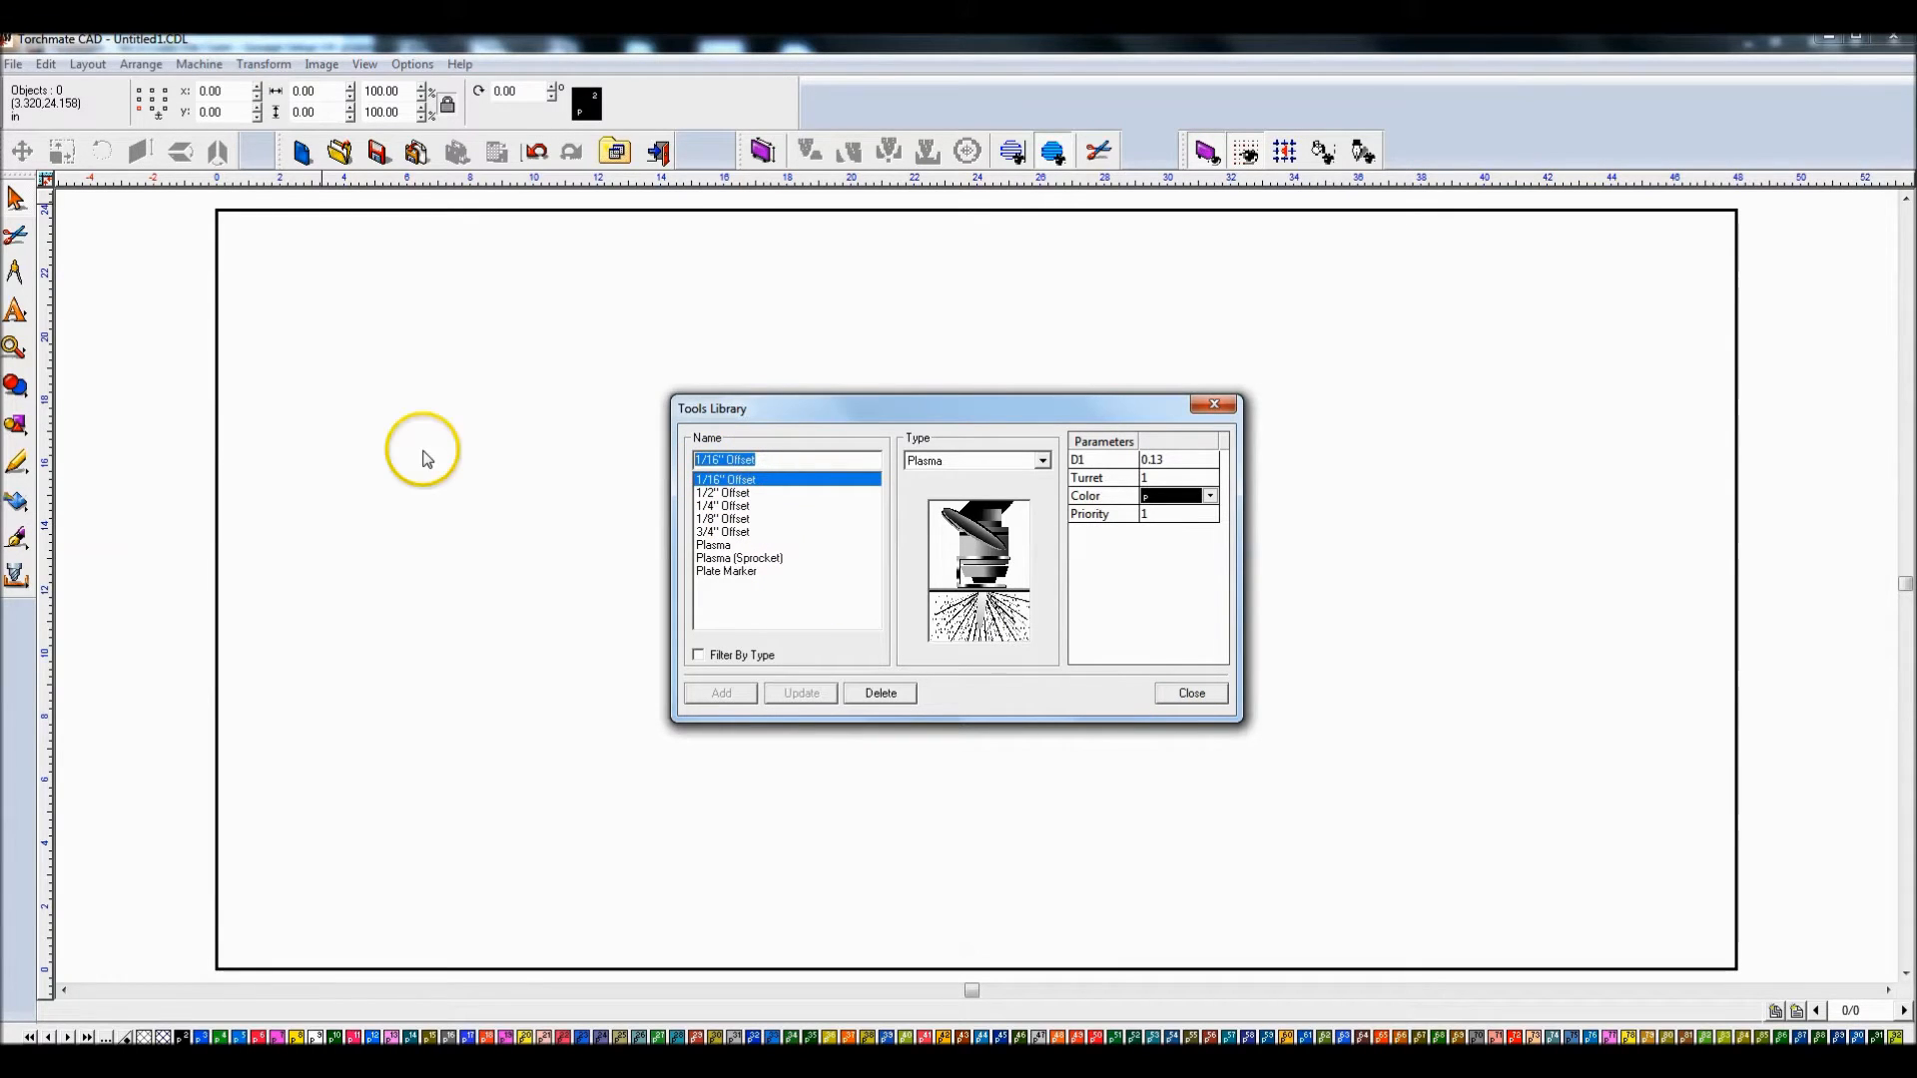
pyautogui.write('test')
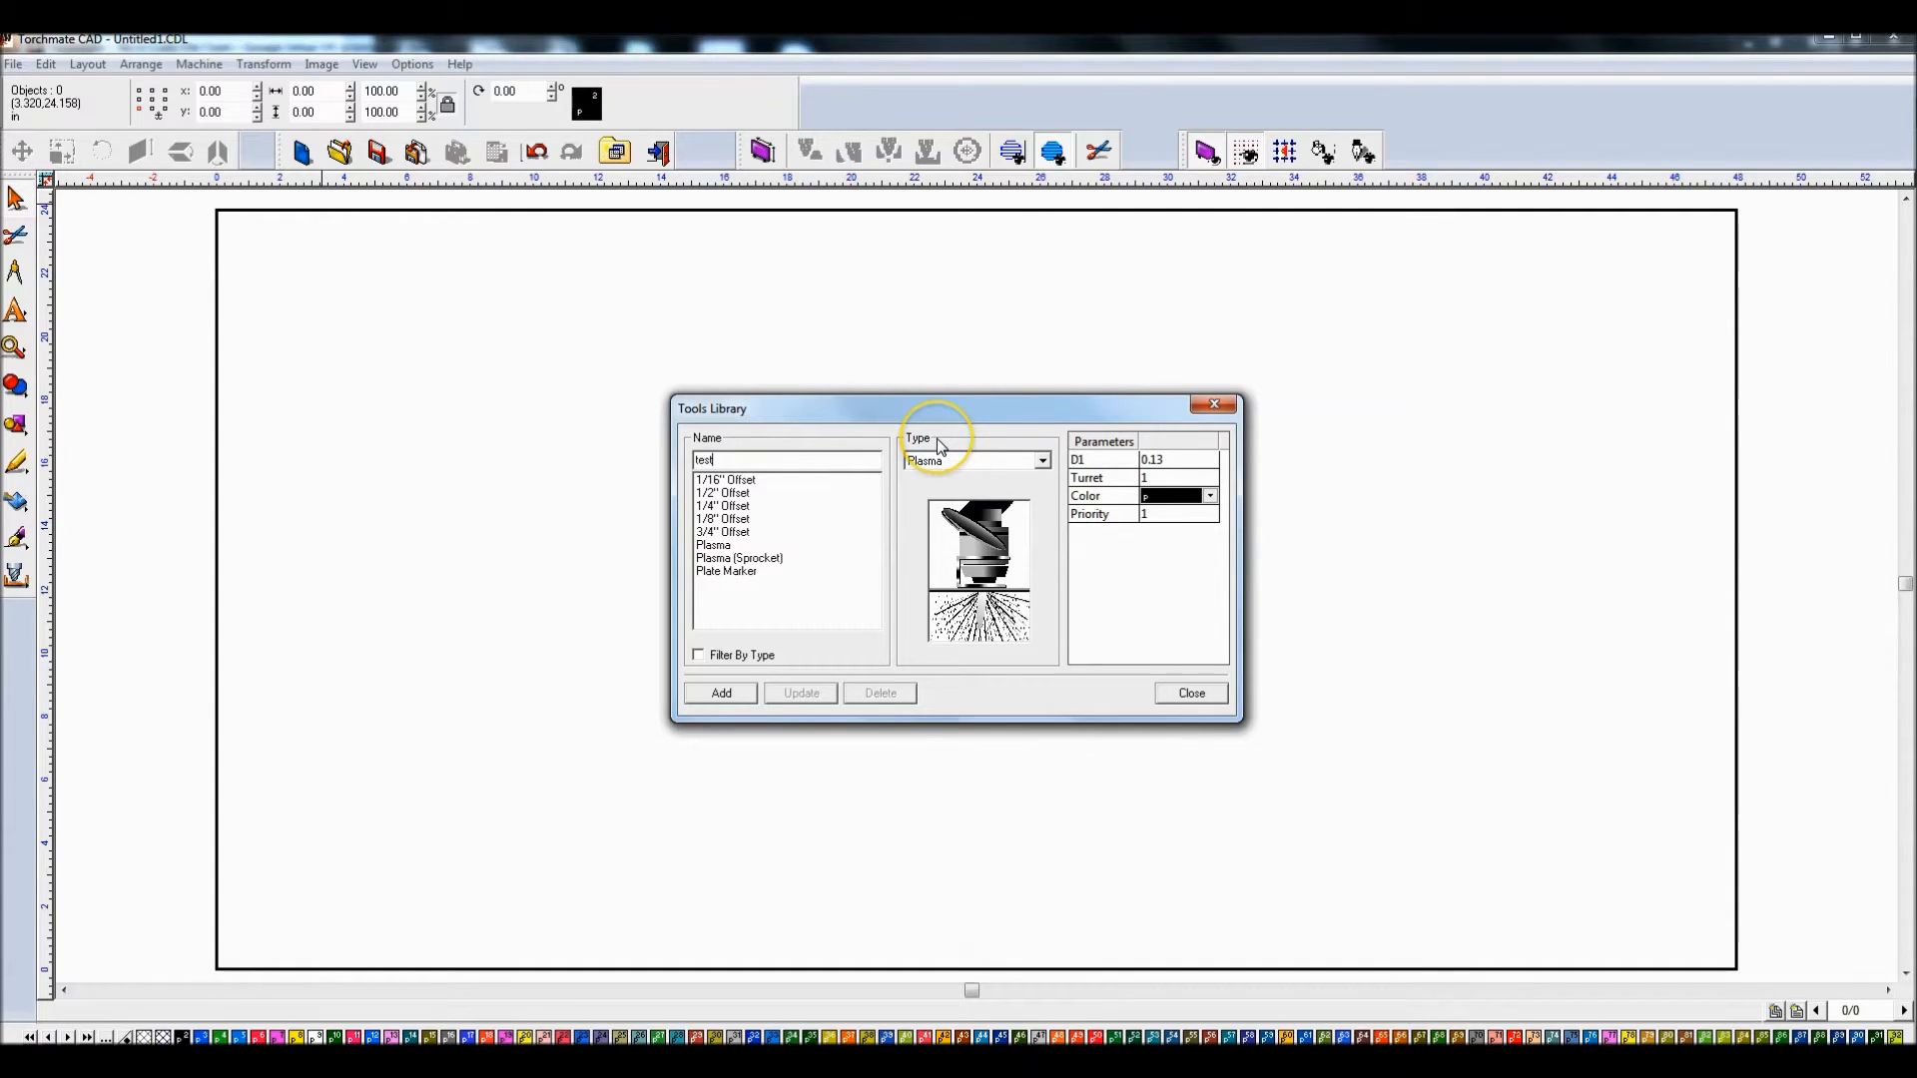
pyautogui.click(1009, 462)
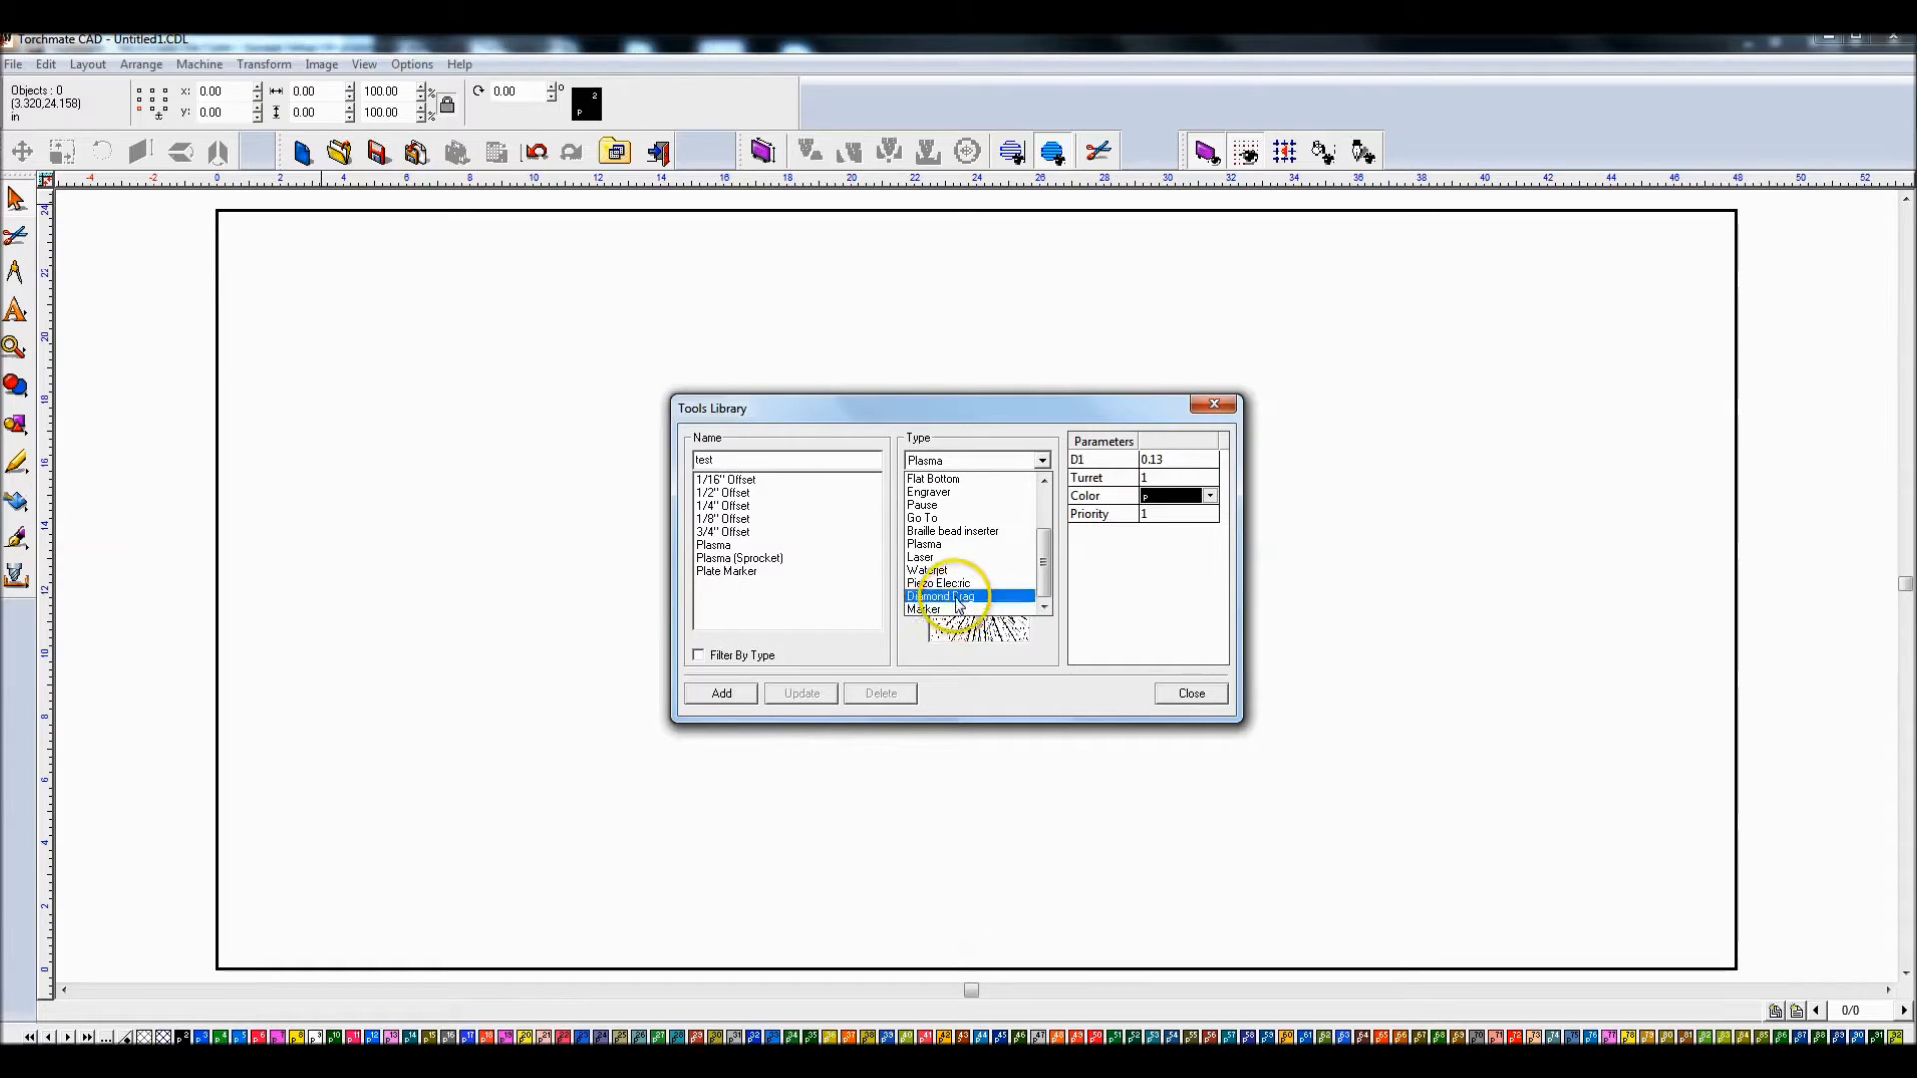
pyautogui.scroll(2, 956, 499)
pyautogui.scroll(3, 959, 509)
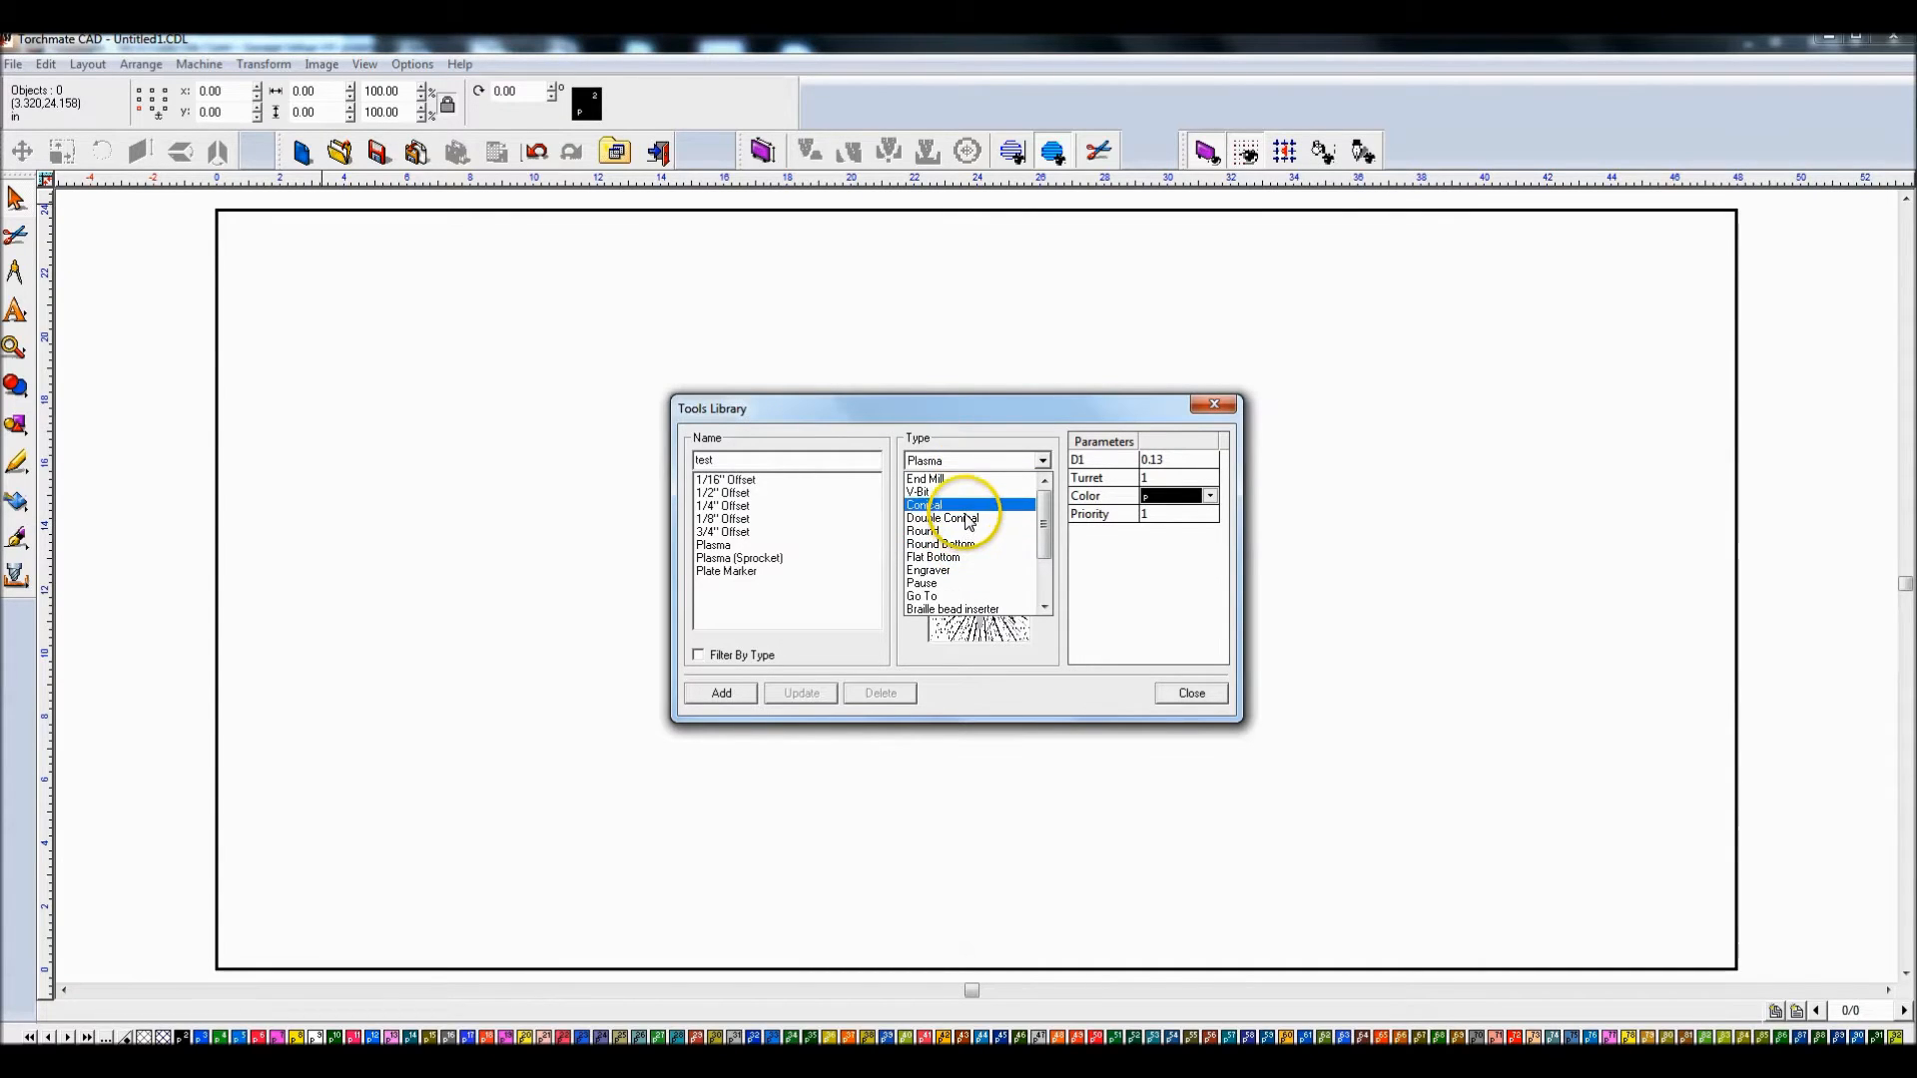
pyautogui.click(956, 463)
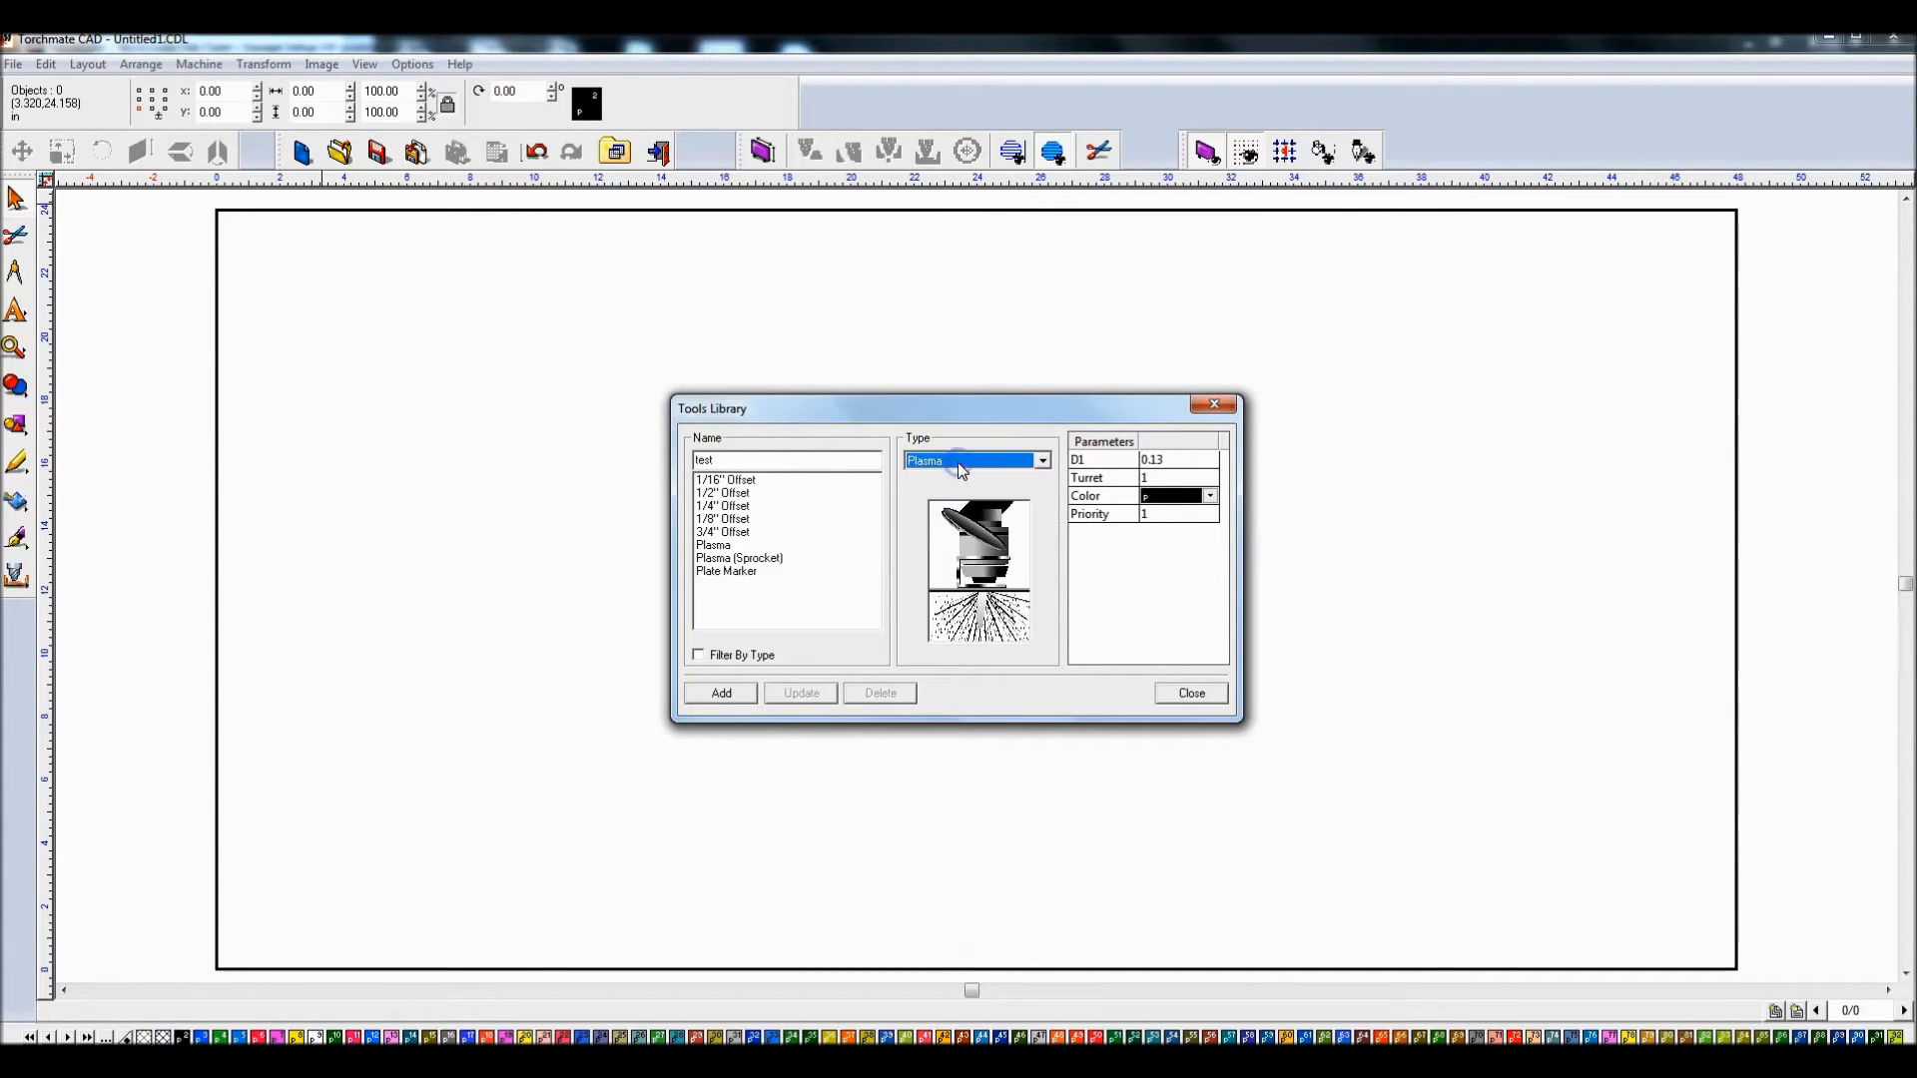
# Step: Set the test tool's turret to 2 and its D1 to 0.02, and add it to the library
pyautogui.click(1164, 480)
pyautogui.click(1166, 478)
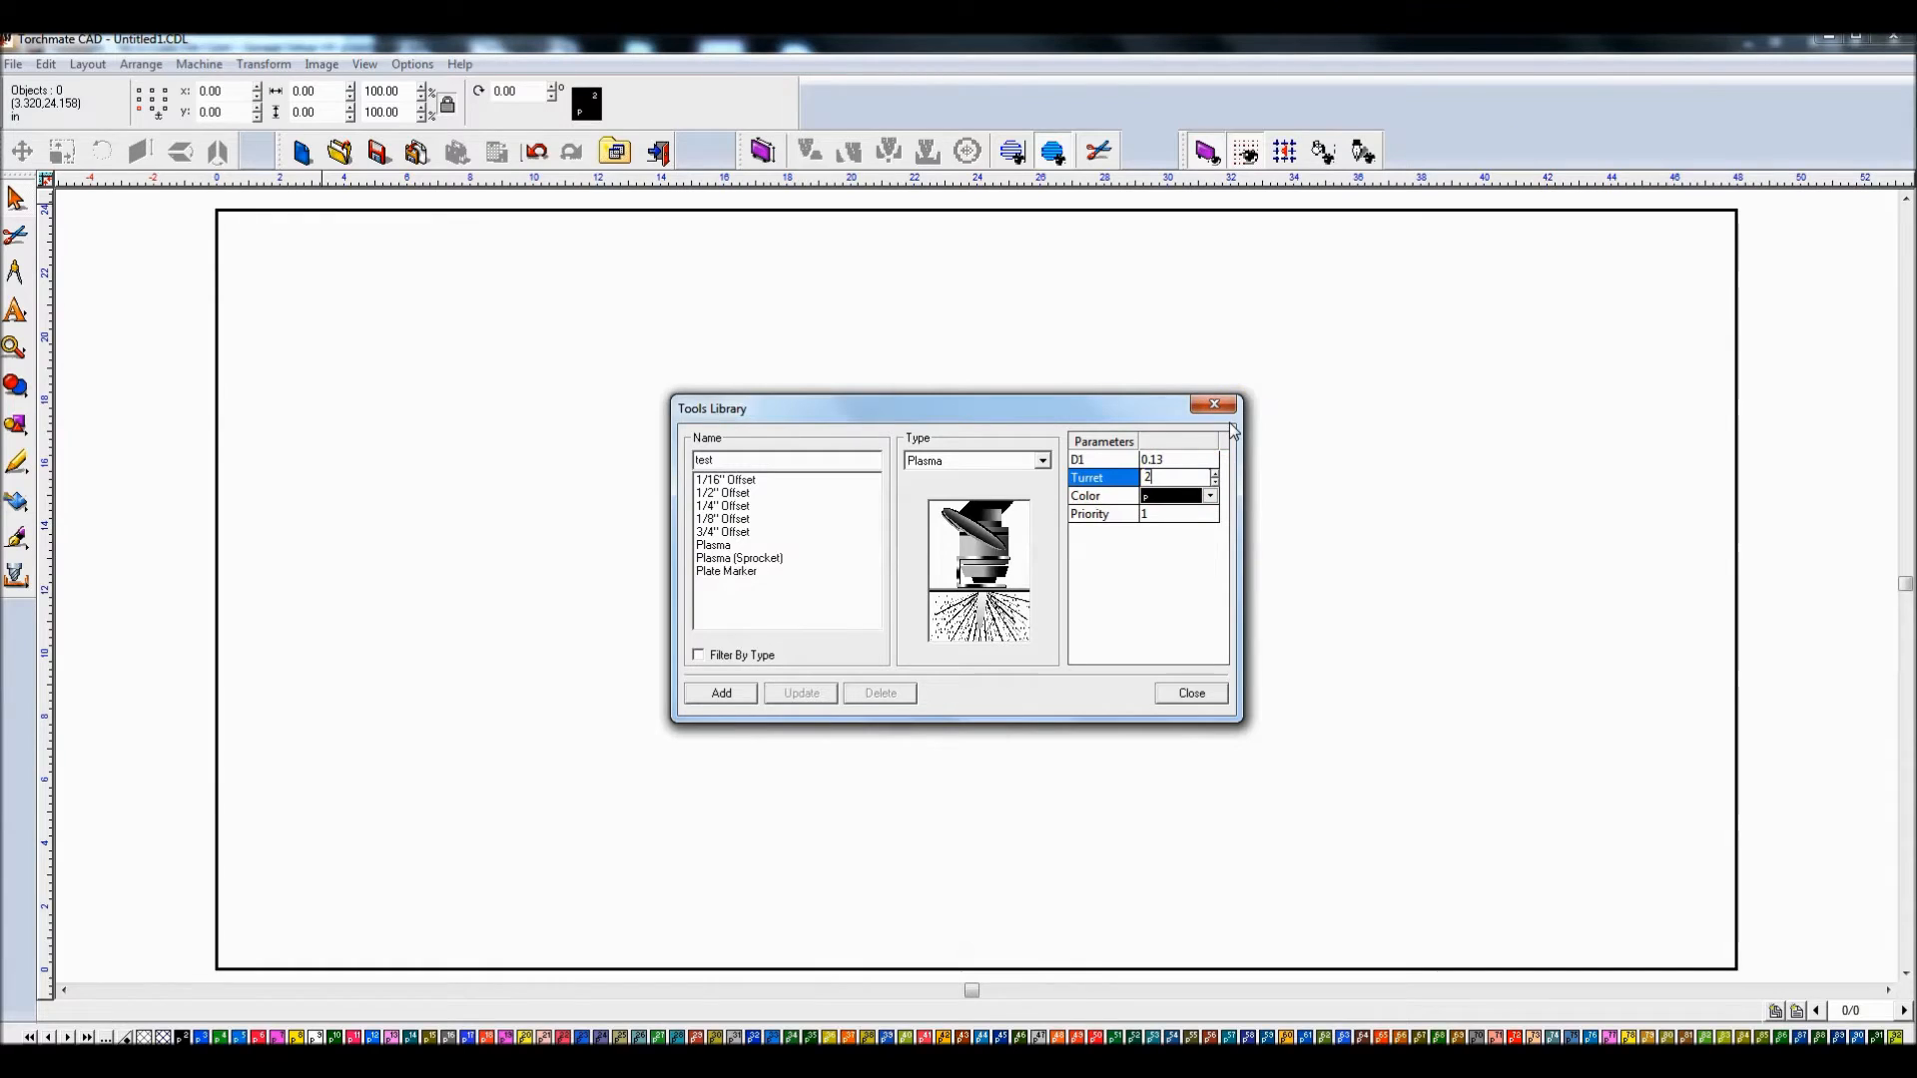
pyautogui.click(1176, 463)
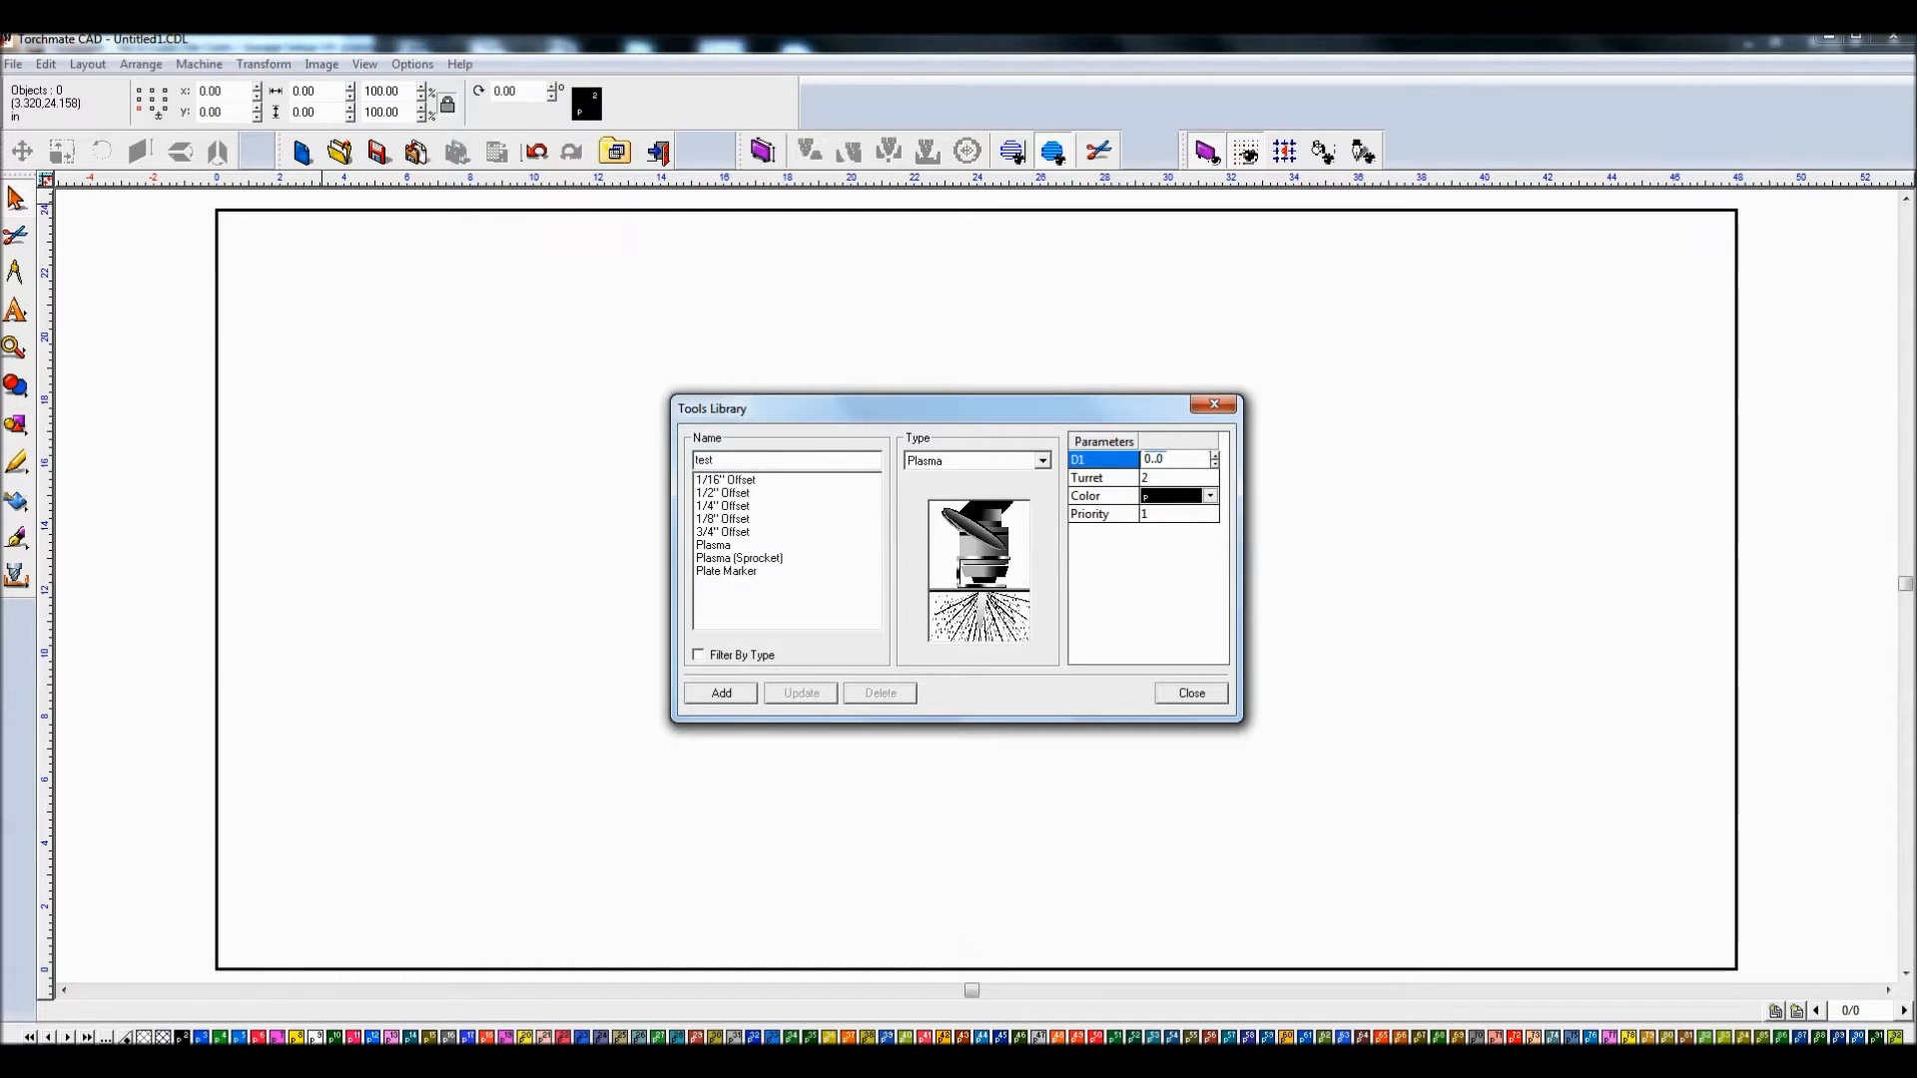
pyautogui.click(1183, 479)
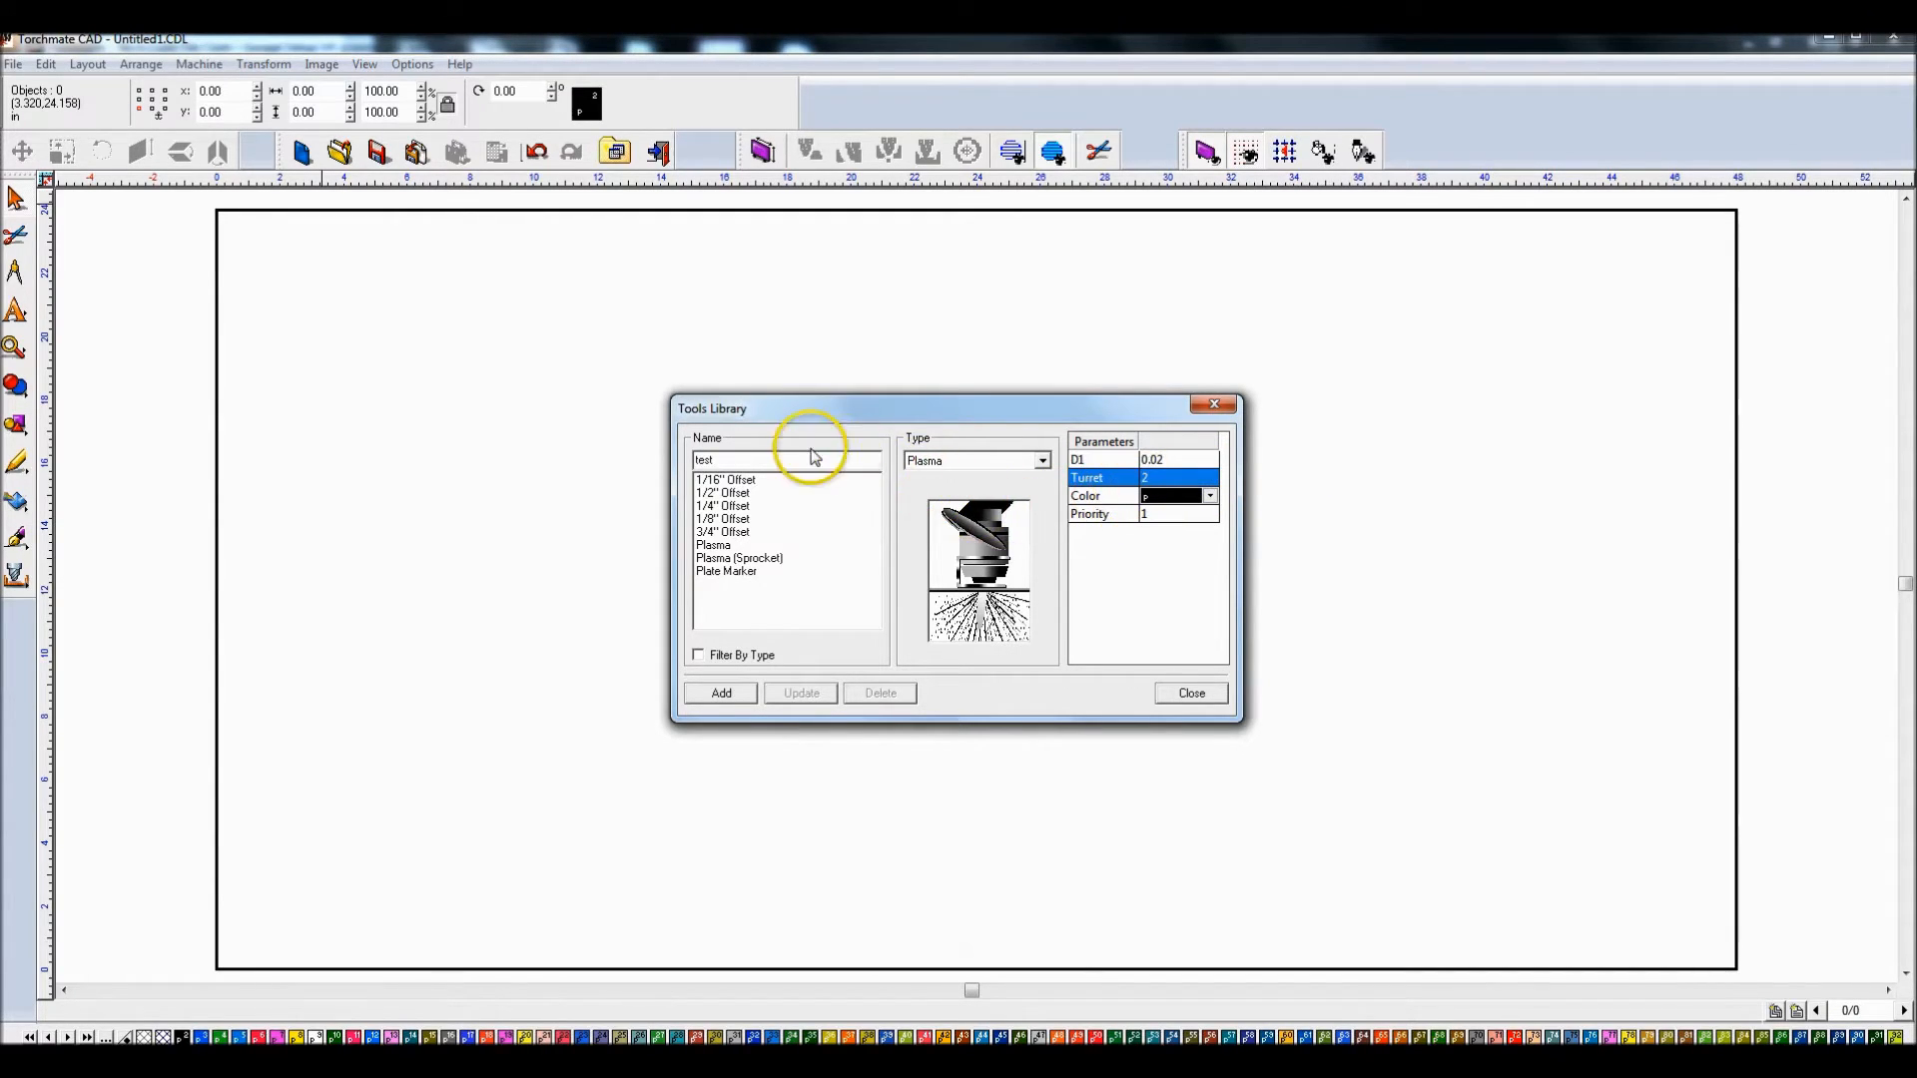
pyautogui.click(734, 695)
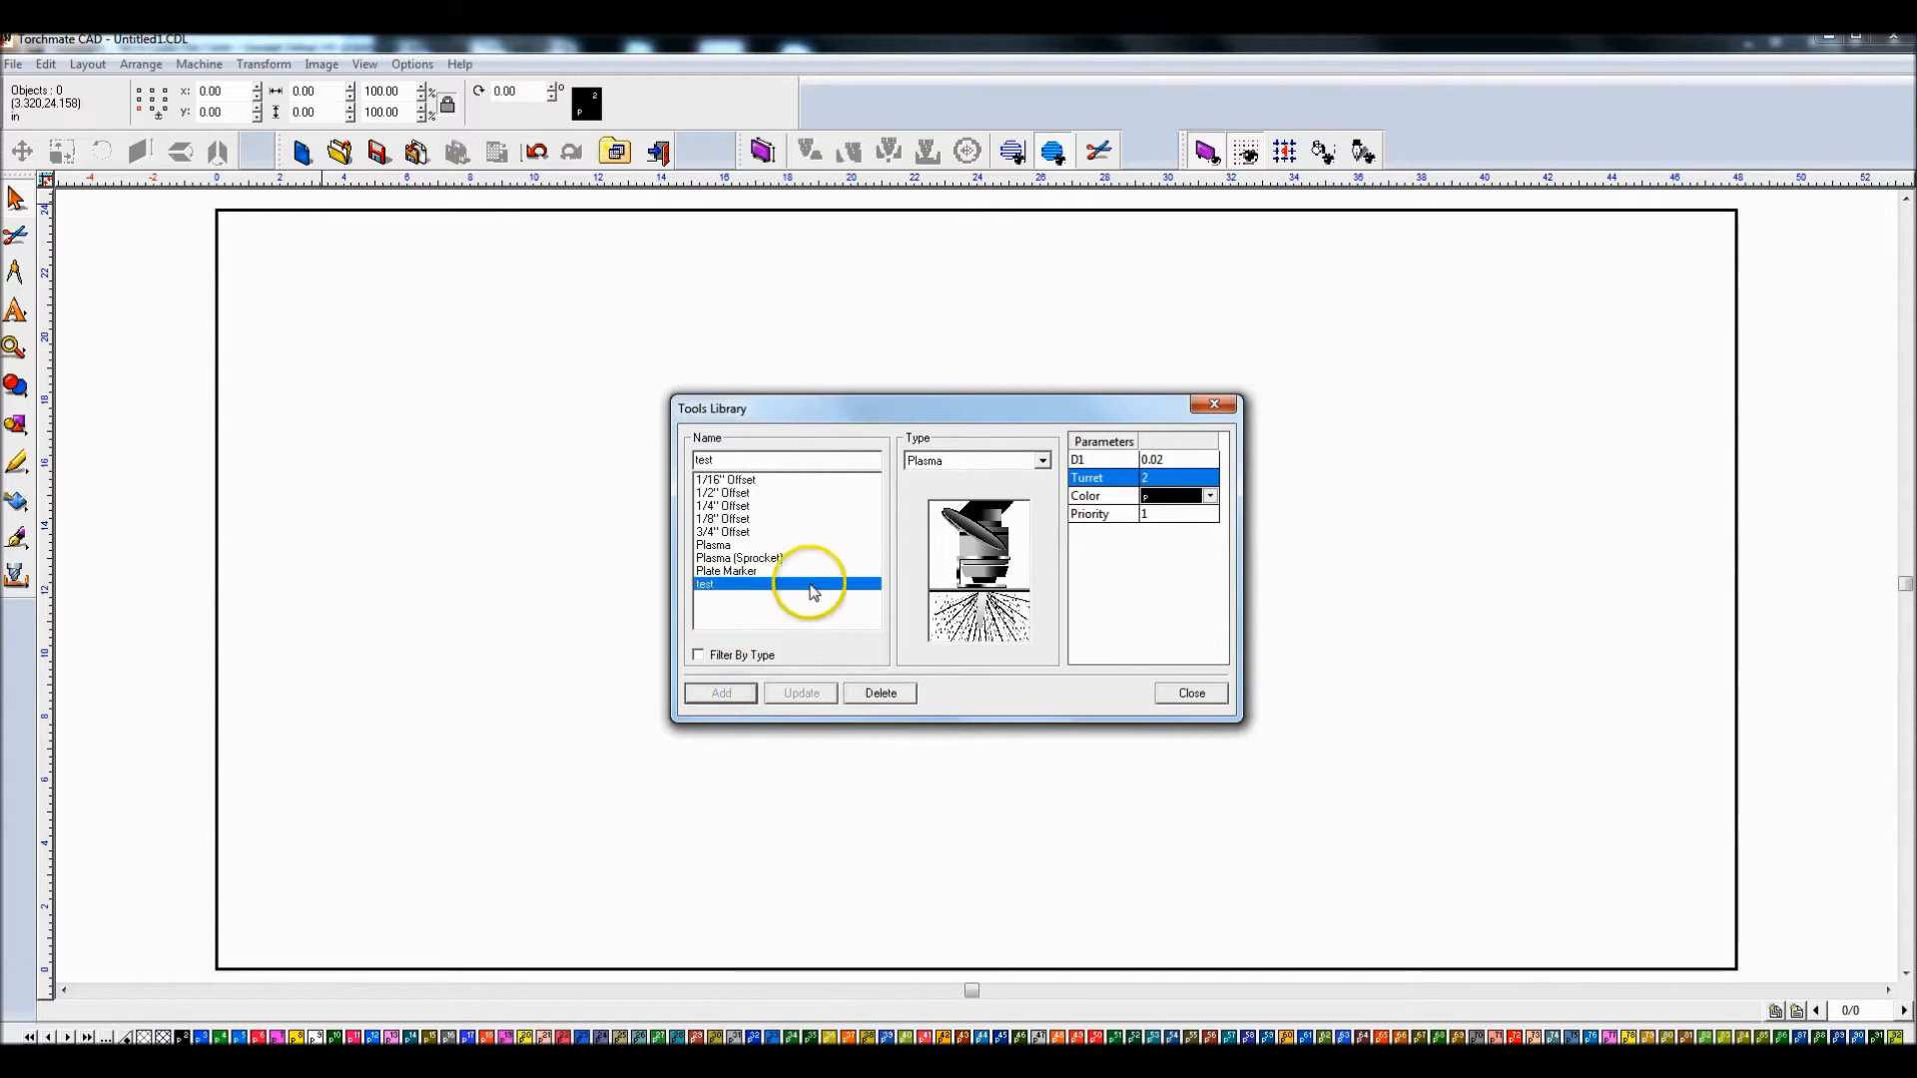
# Step: Compare the parameters of the Plasma tool with those of the test tool, and close the Tools Library
pyautogui.click(721, 548)
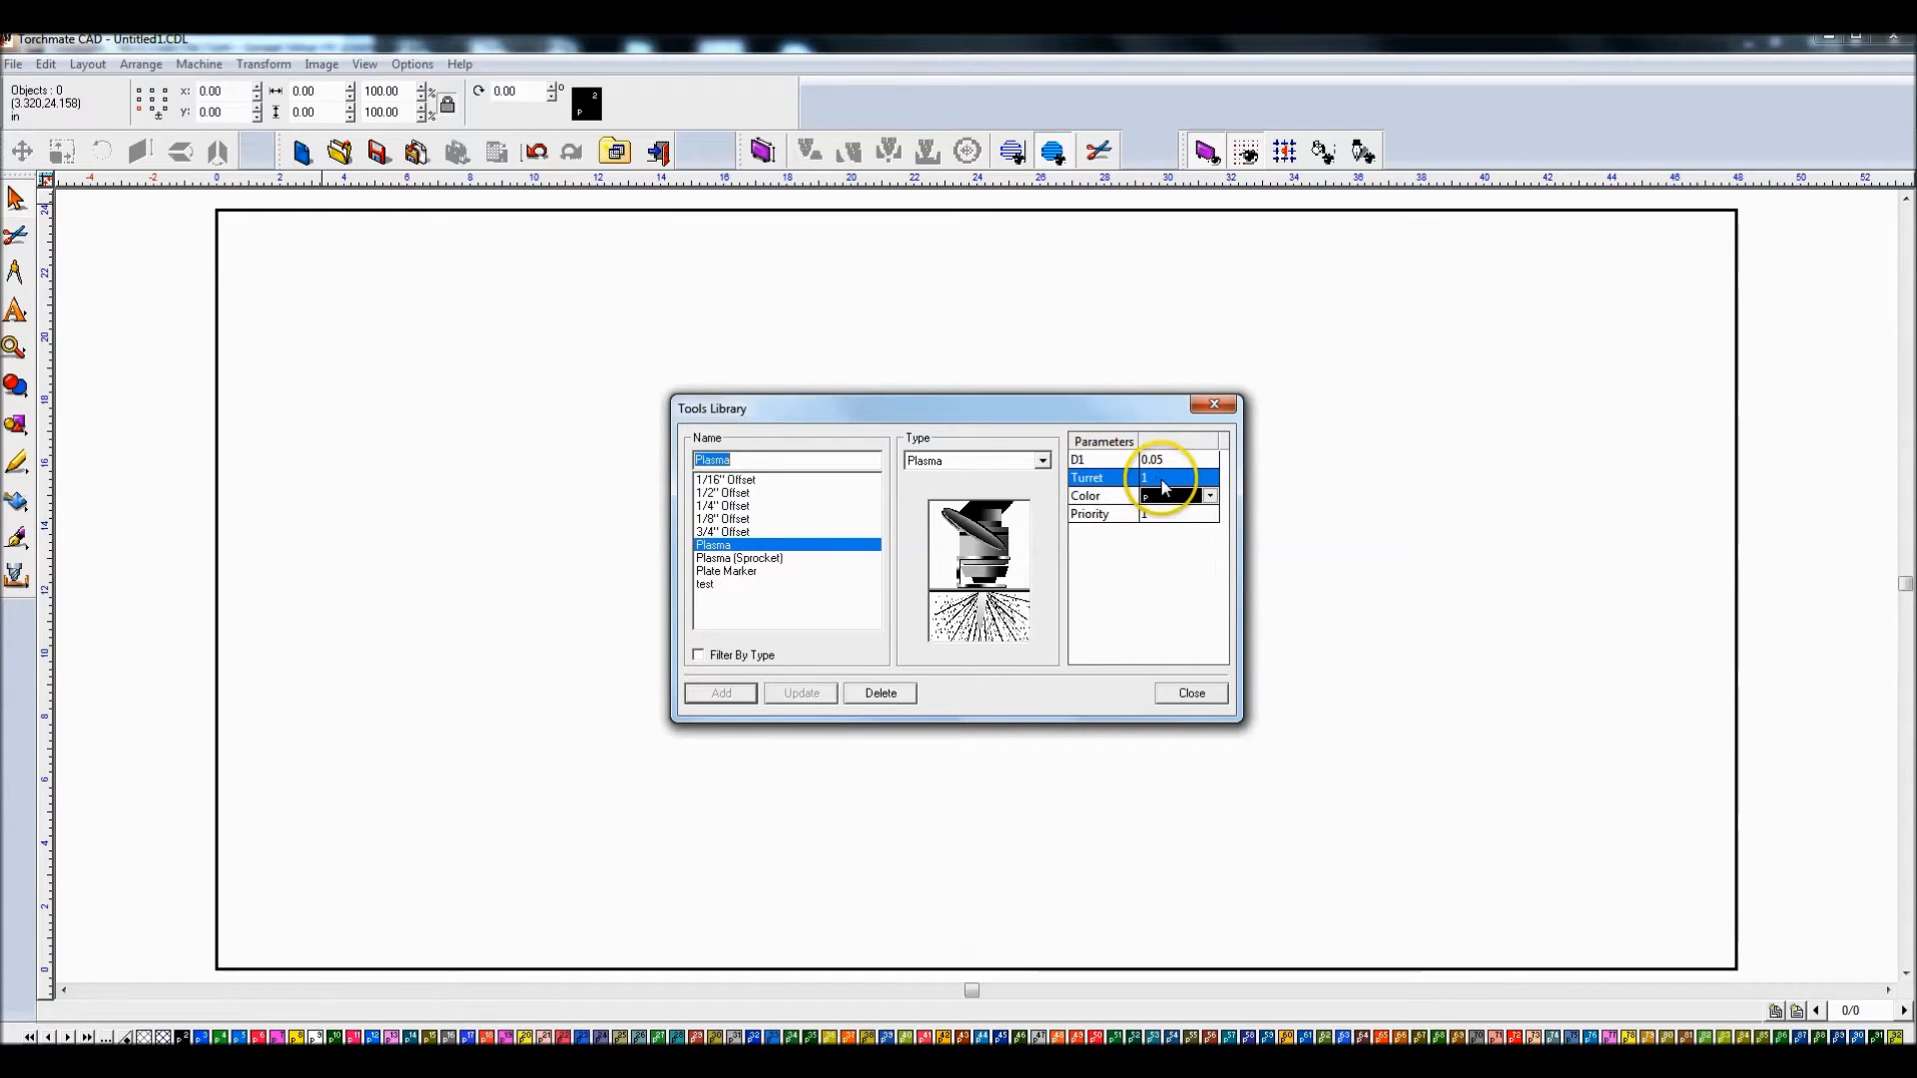
pyautogui.click(715, 587)
pyautogui.click(917, 463)
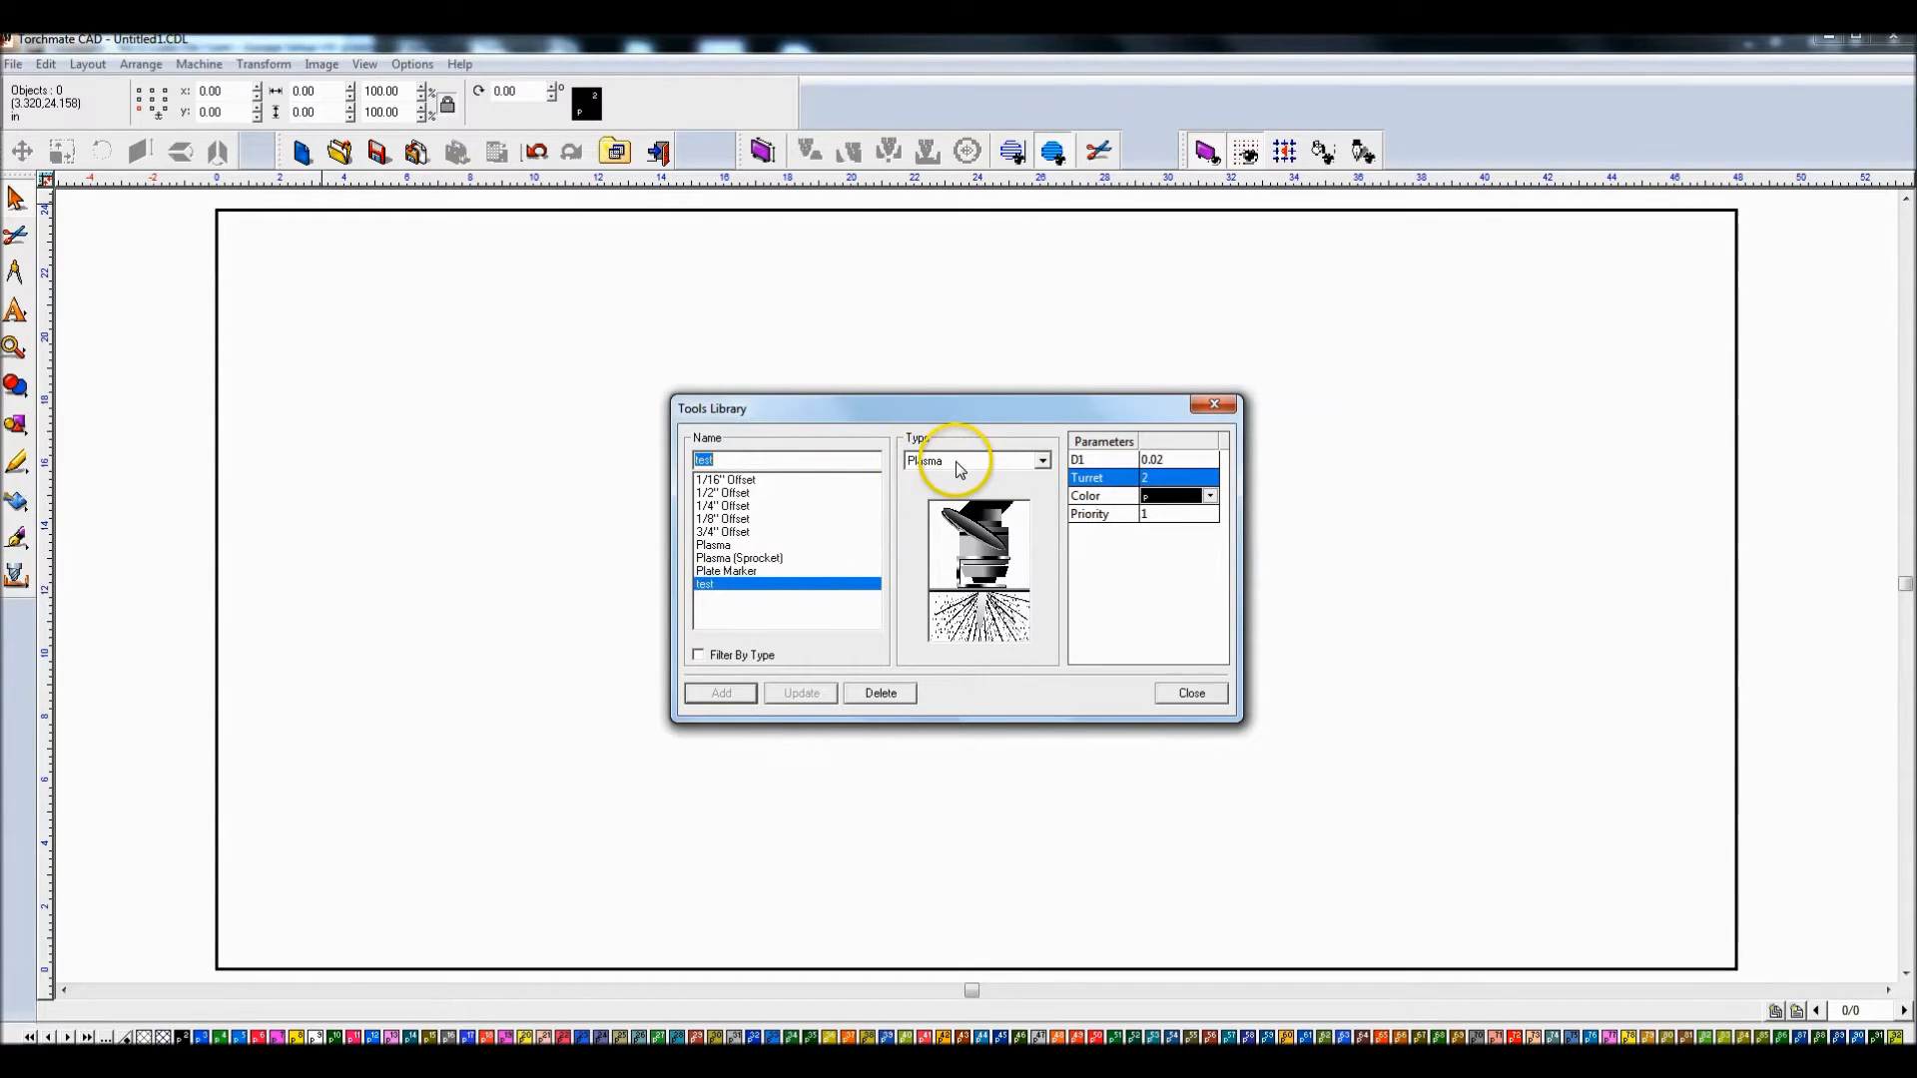
pyautogui.click(1156, 479)
pyautogui.click(1195, 693)
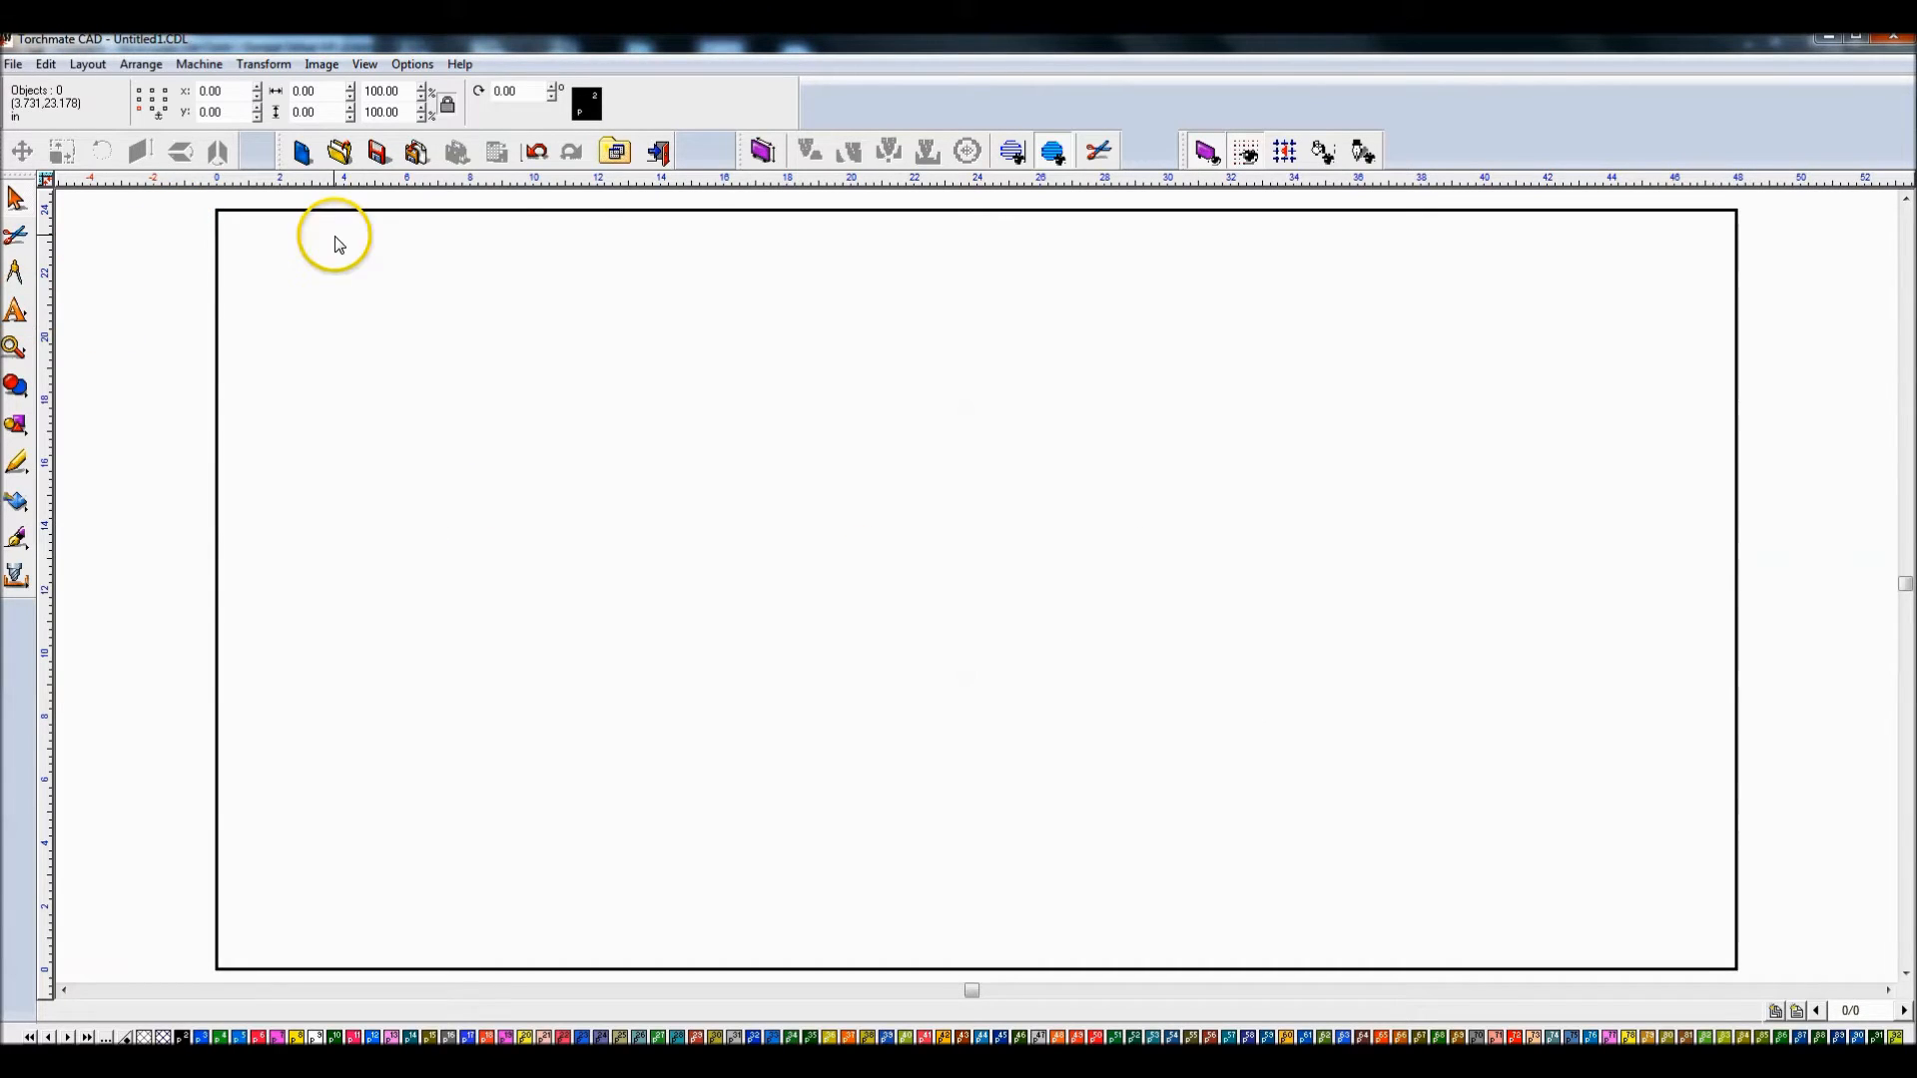
# Step: Draw a rectangle about 8.00 by 8.22 in in the upper-left area of the plate
pyautogui.click(17, 427)
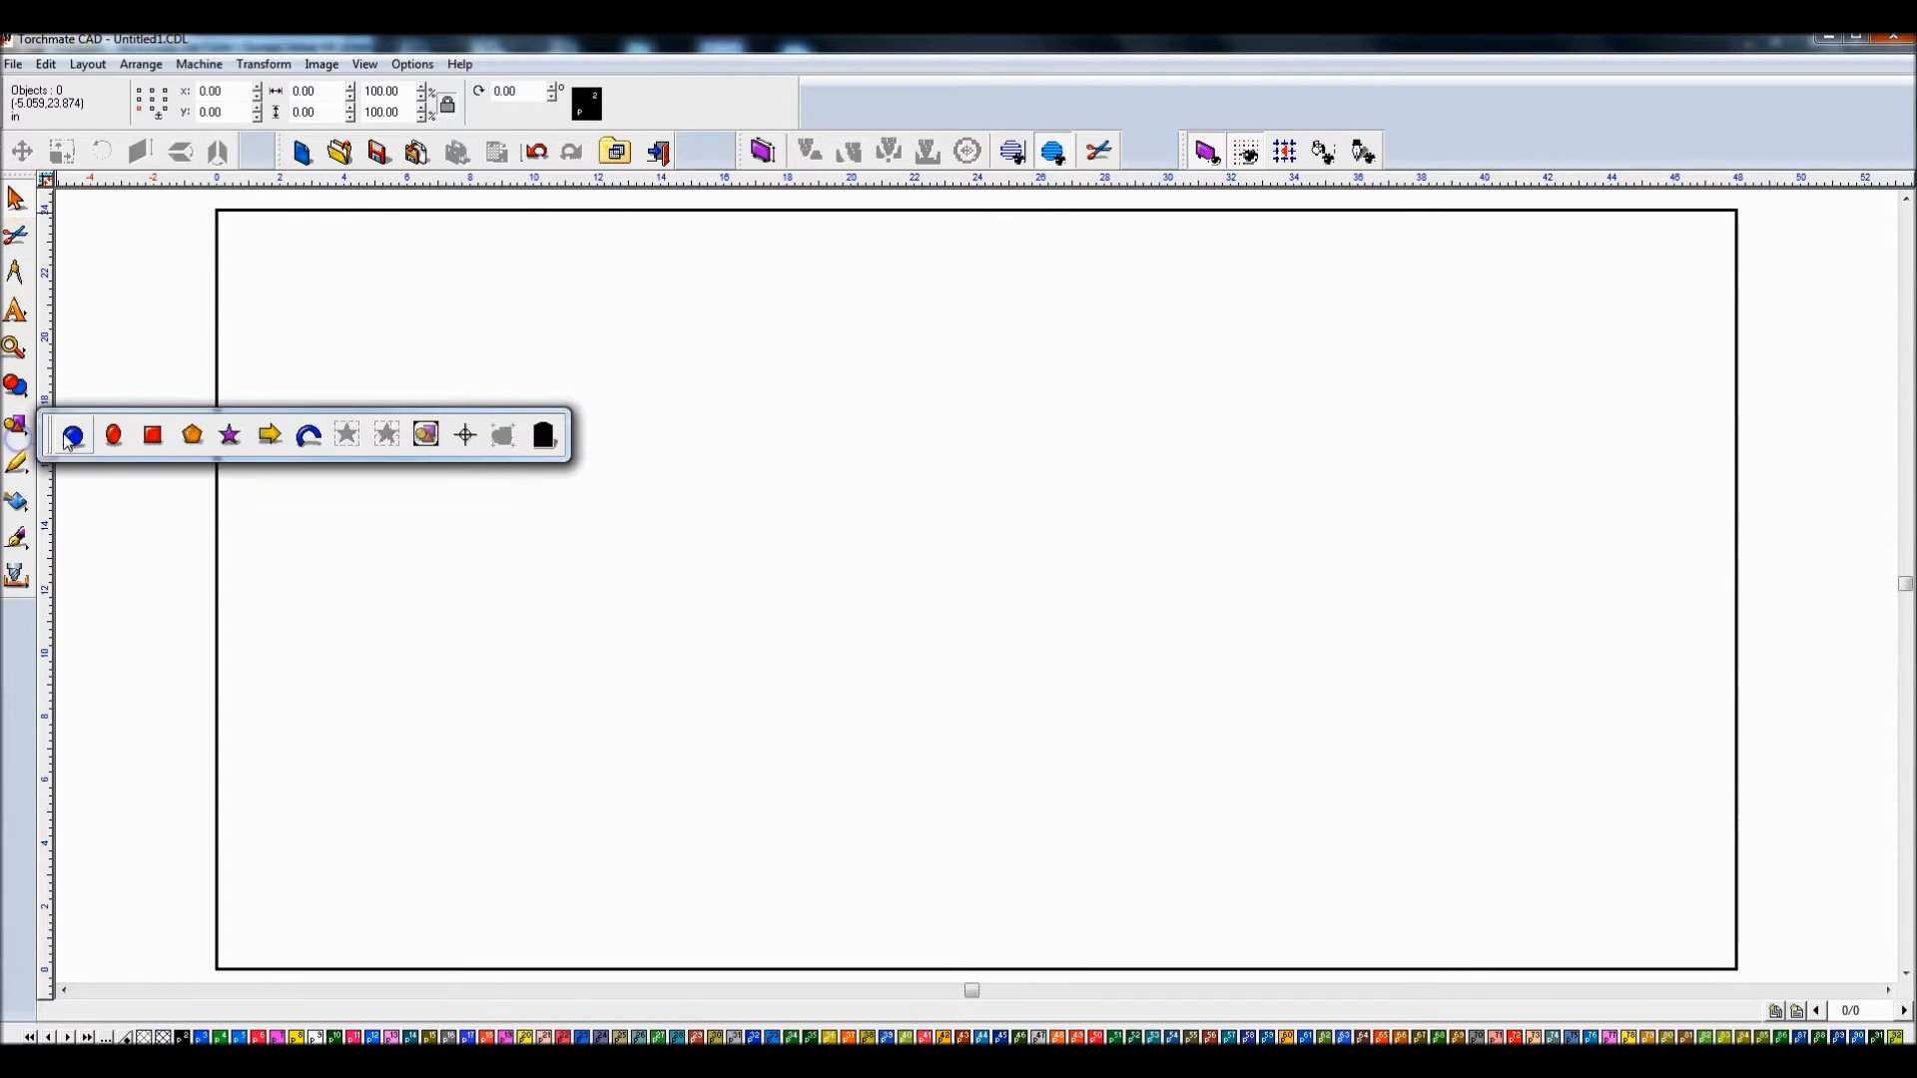
pyautogui.click(153, 435)
pyautogui.moveTo(340, 339); pyautogui.dragTo(593, 600)
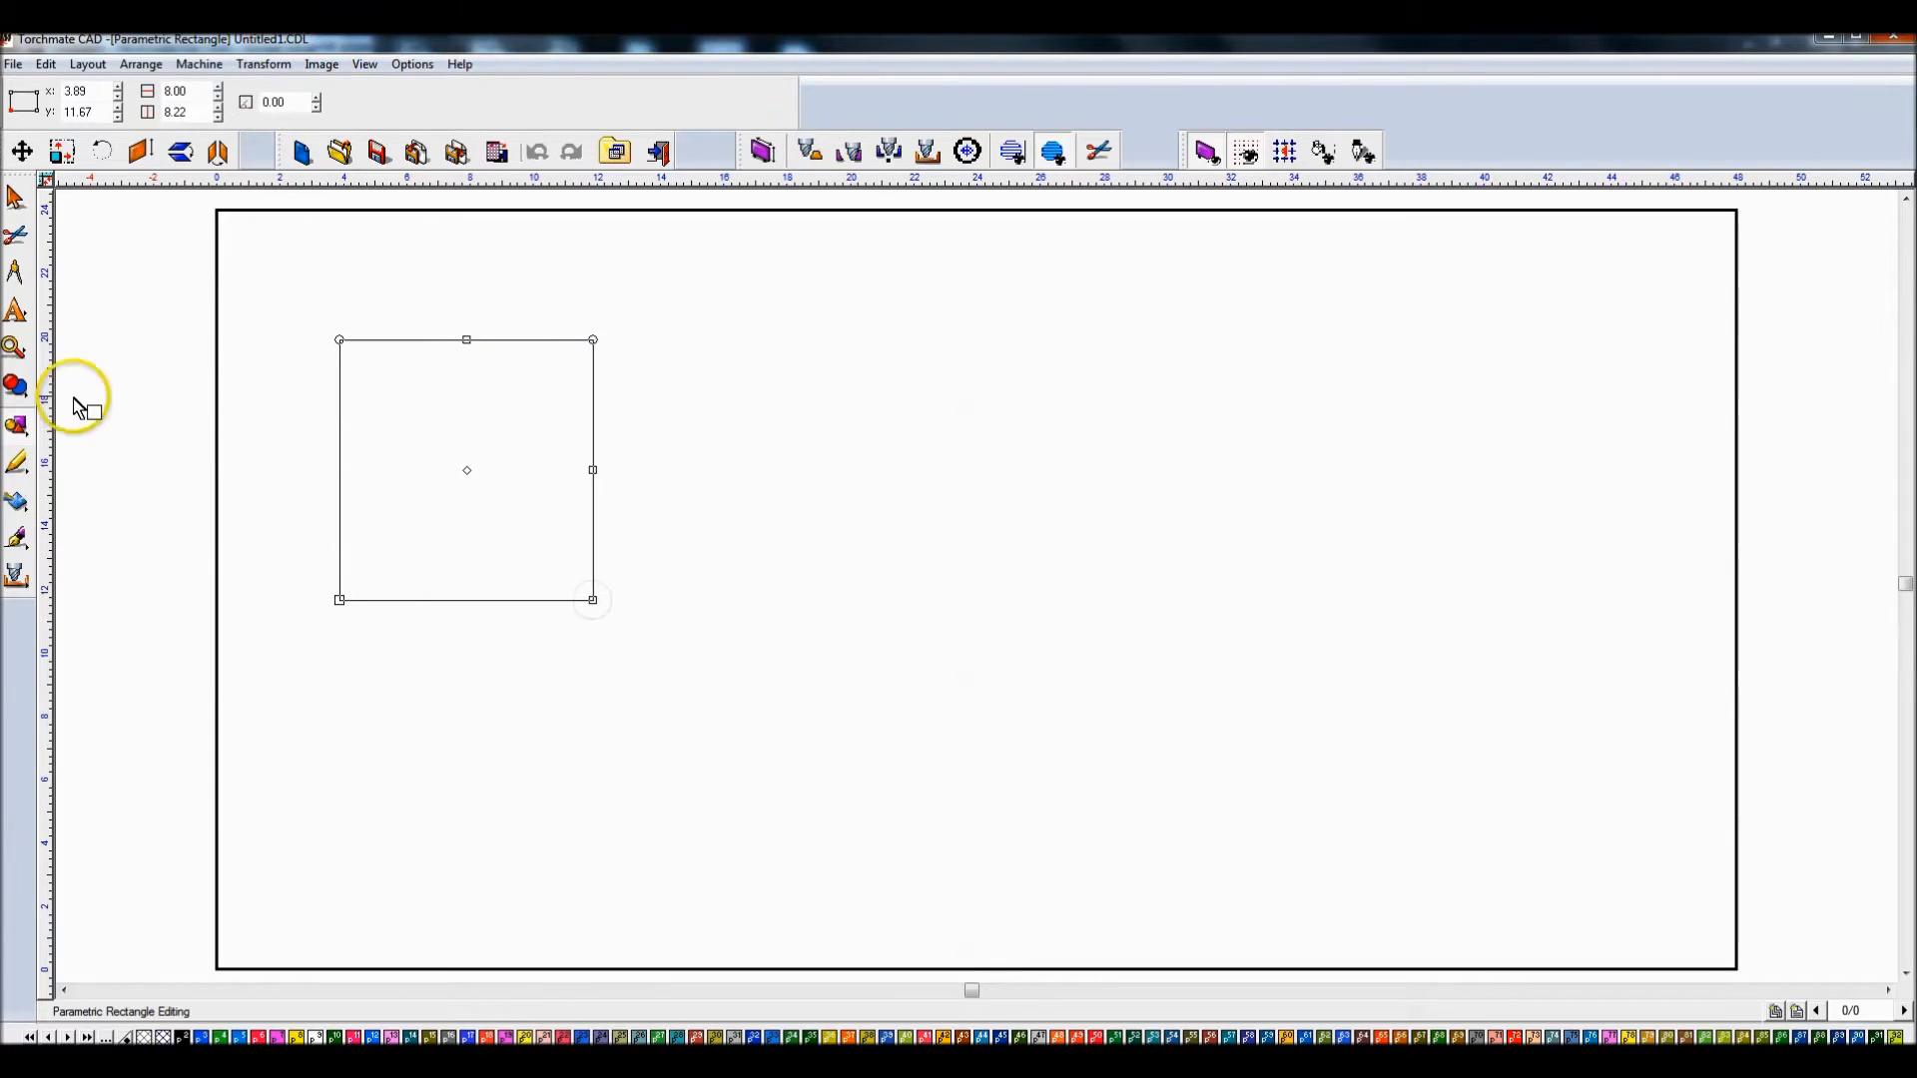
# Step: Draw an oval about 5.19 by 2.82 in inside the rectangle, and leave it deselected
pyautogui.click(31, 400)
pyautogui.click(22, 426)
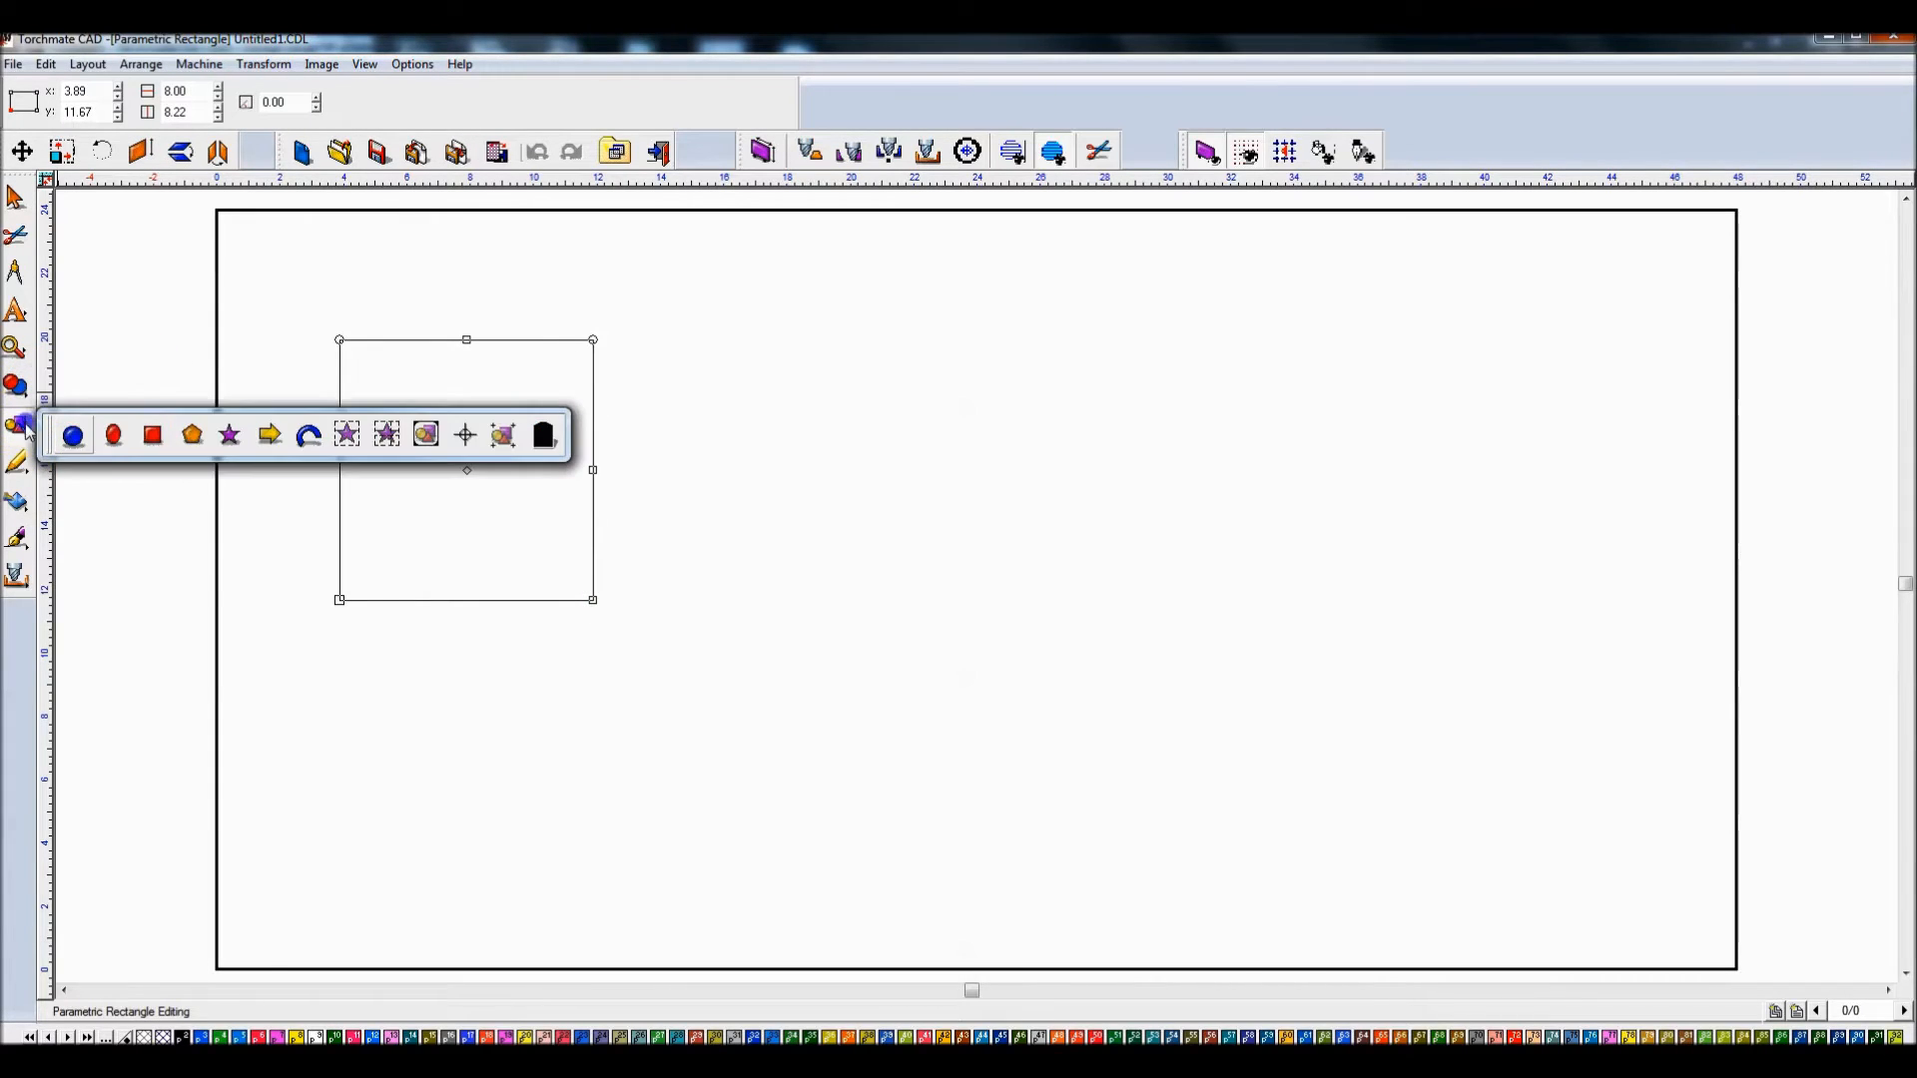
pyautogui.click(107, 431)
pyautogui.moveTo(378, 438); pyautogui.dragTo(552, 534)
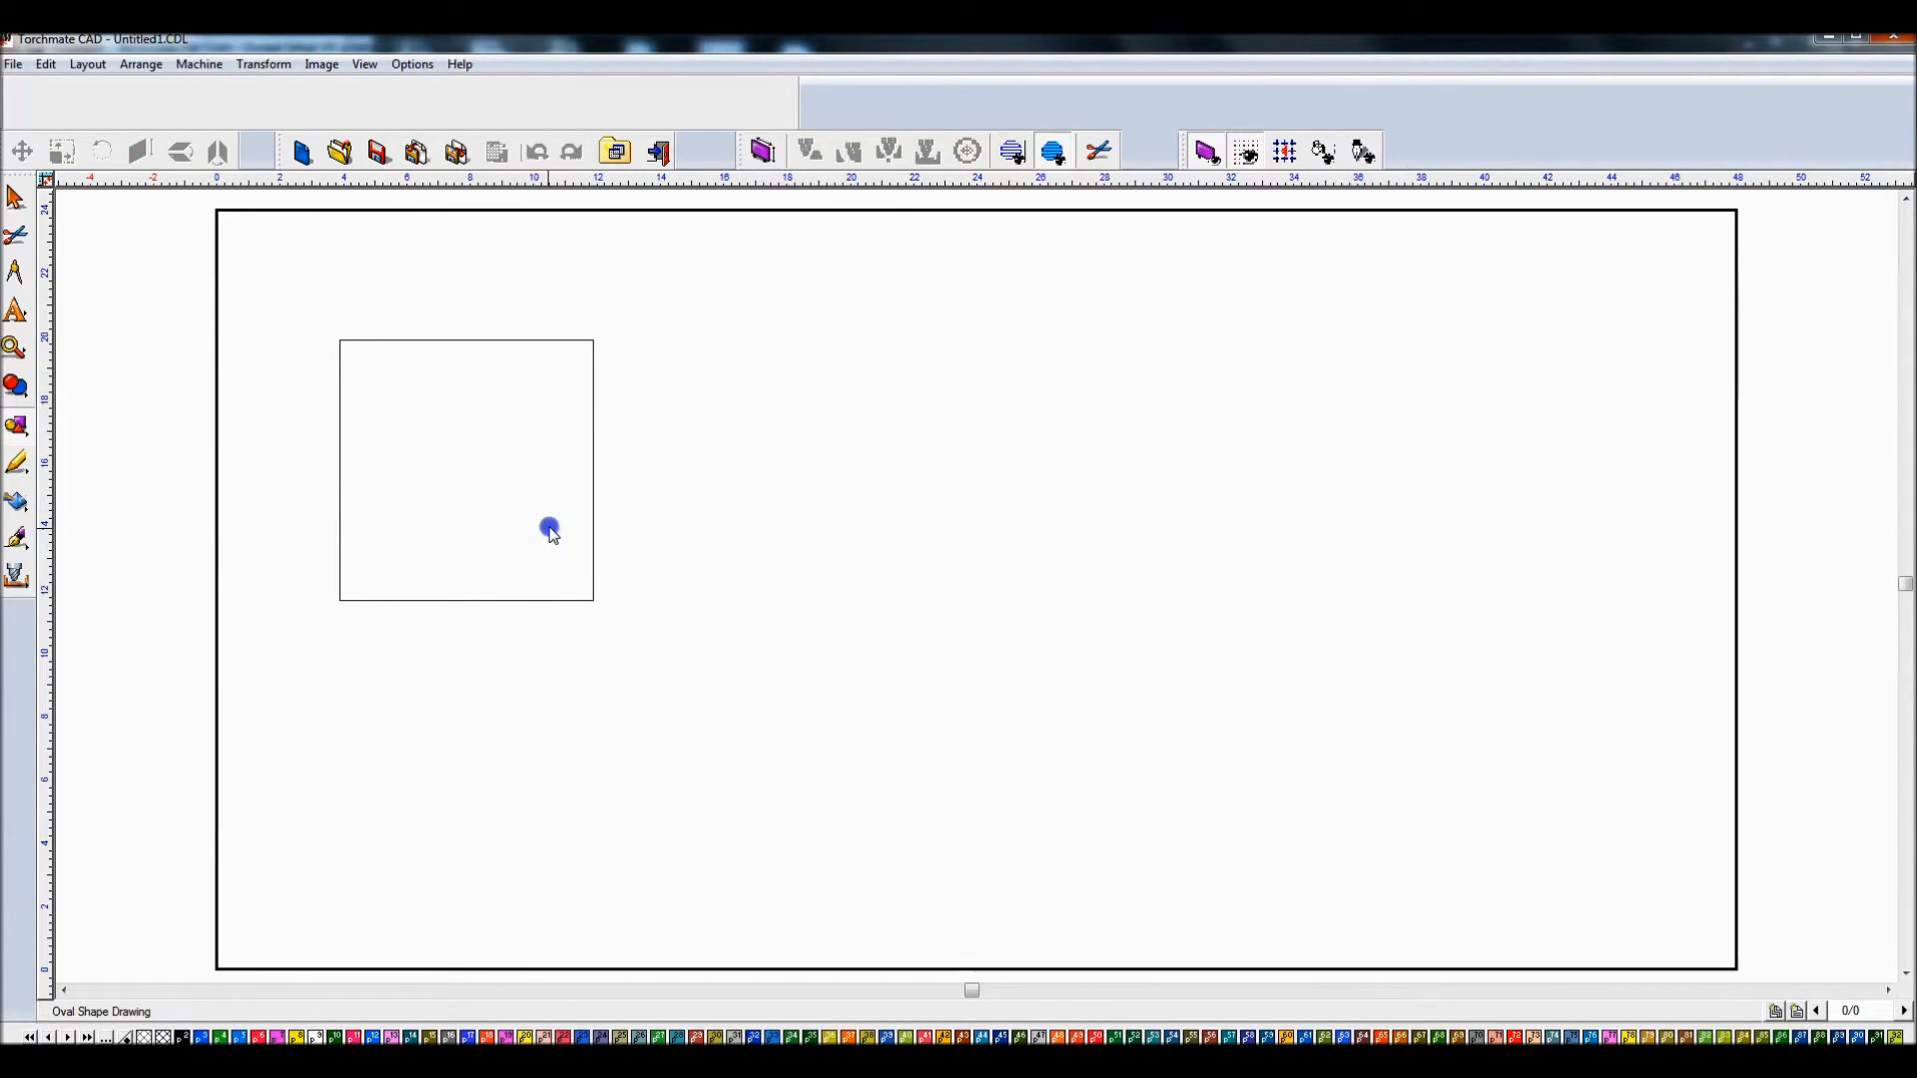
pyautogui.click(15, 197)
pyautogui.click(458, 446)
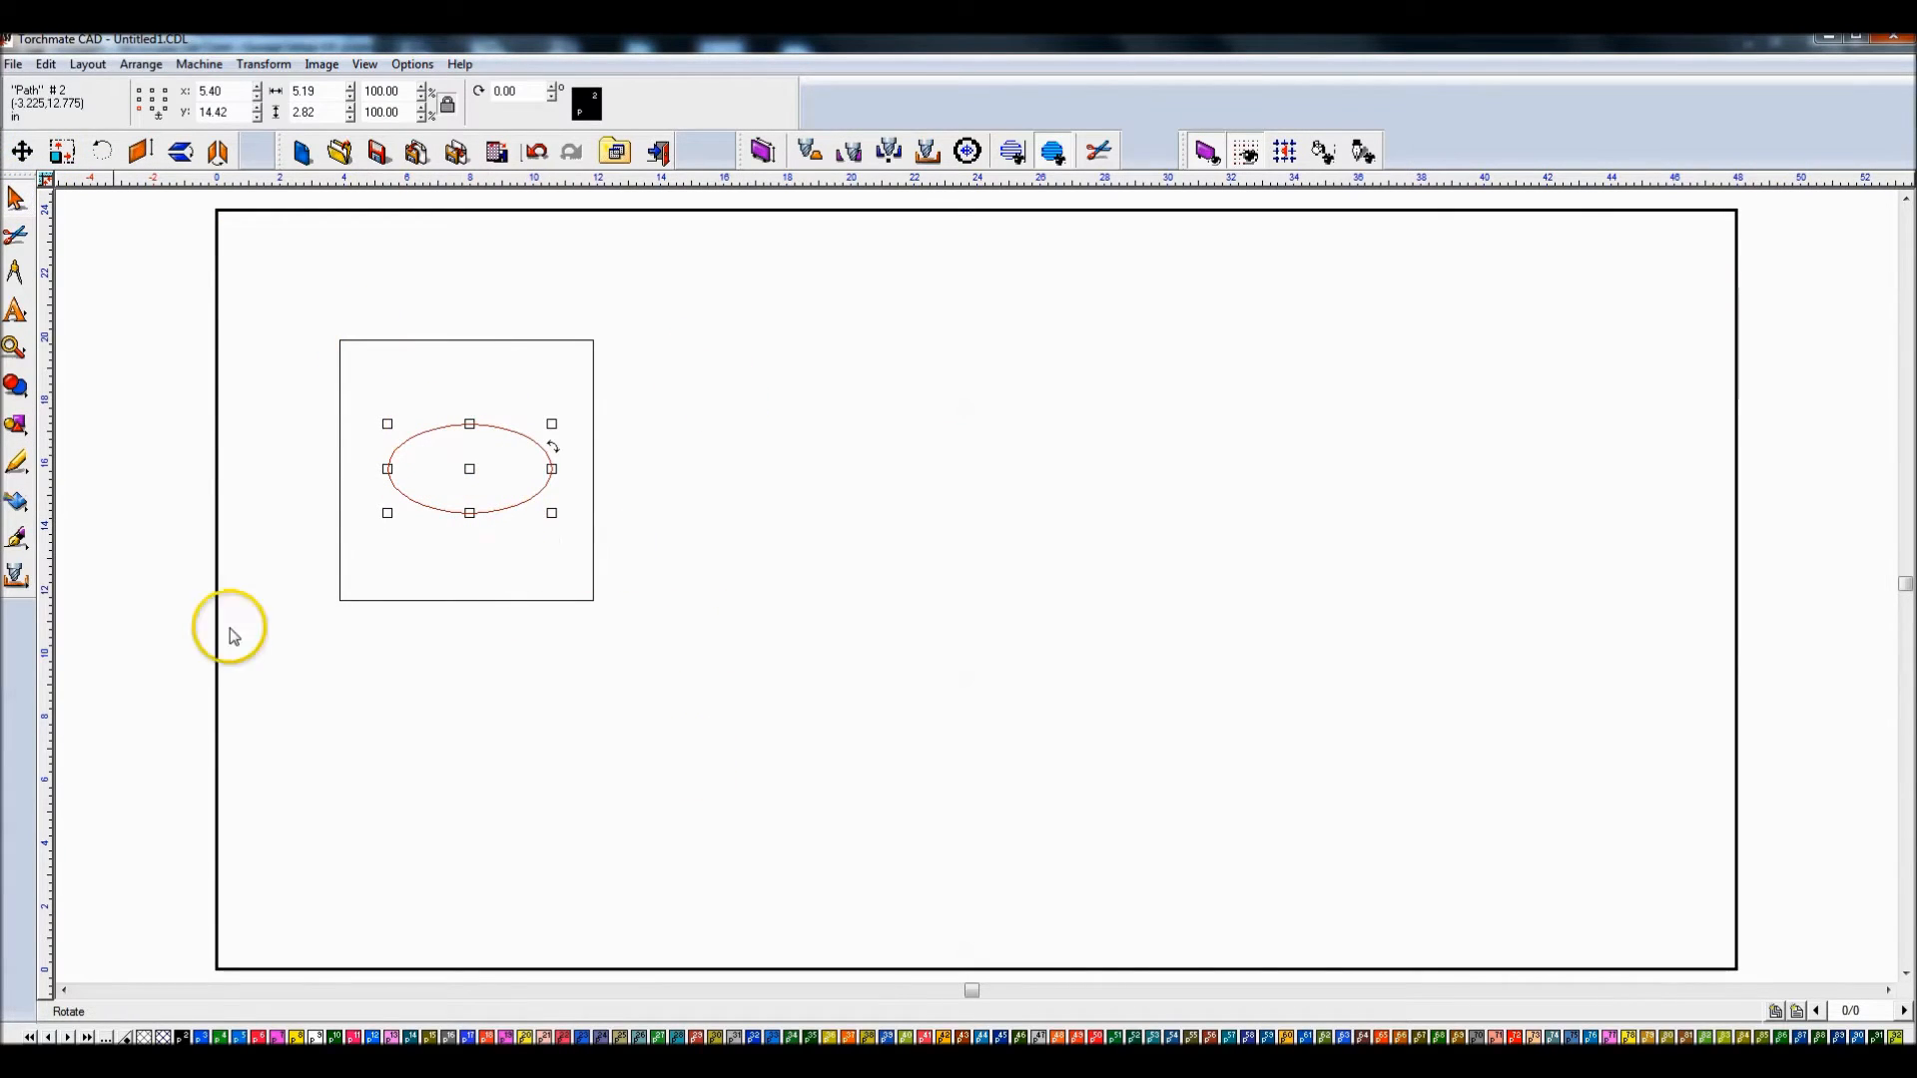
pyautogui.click(715, 346)
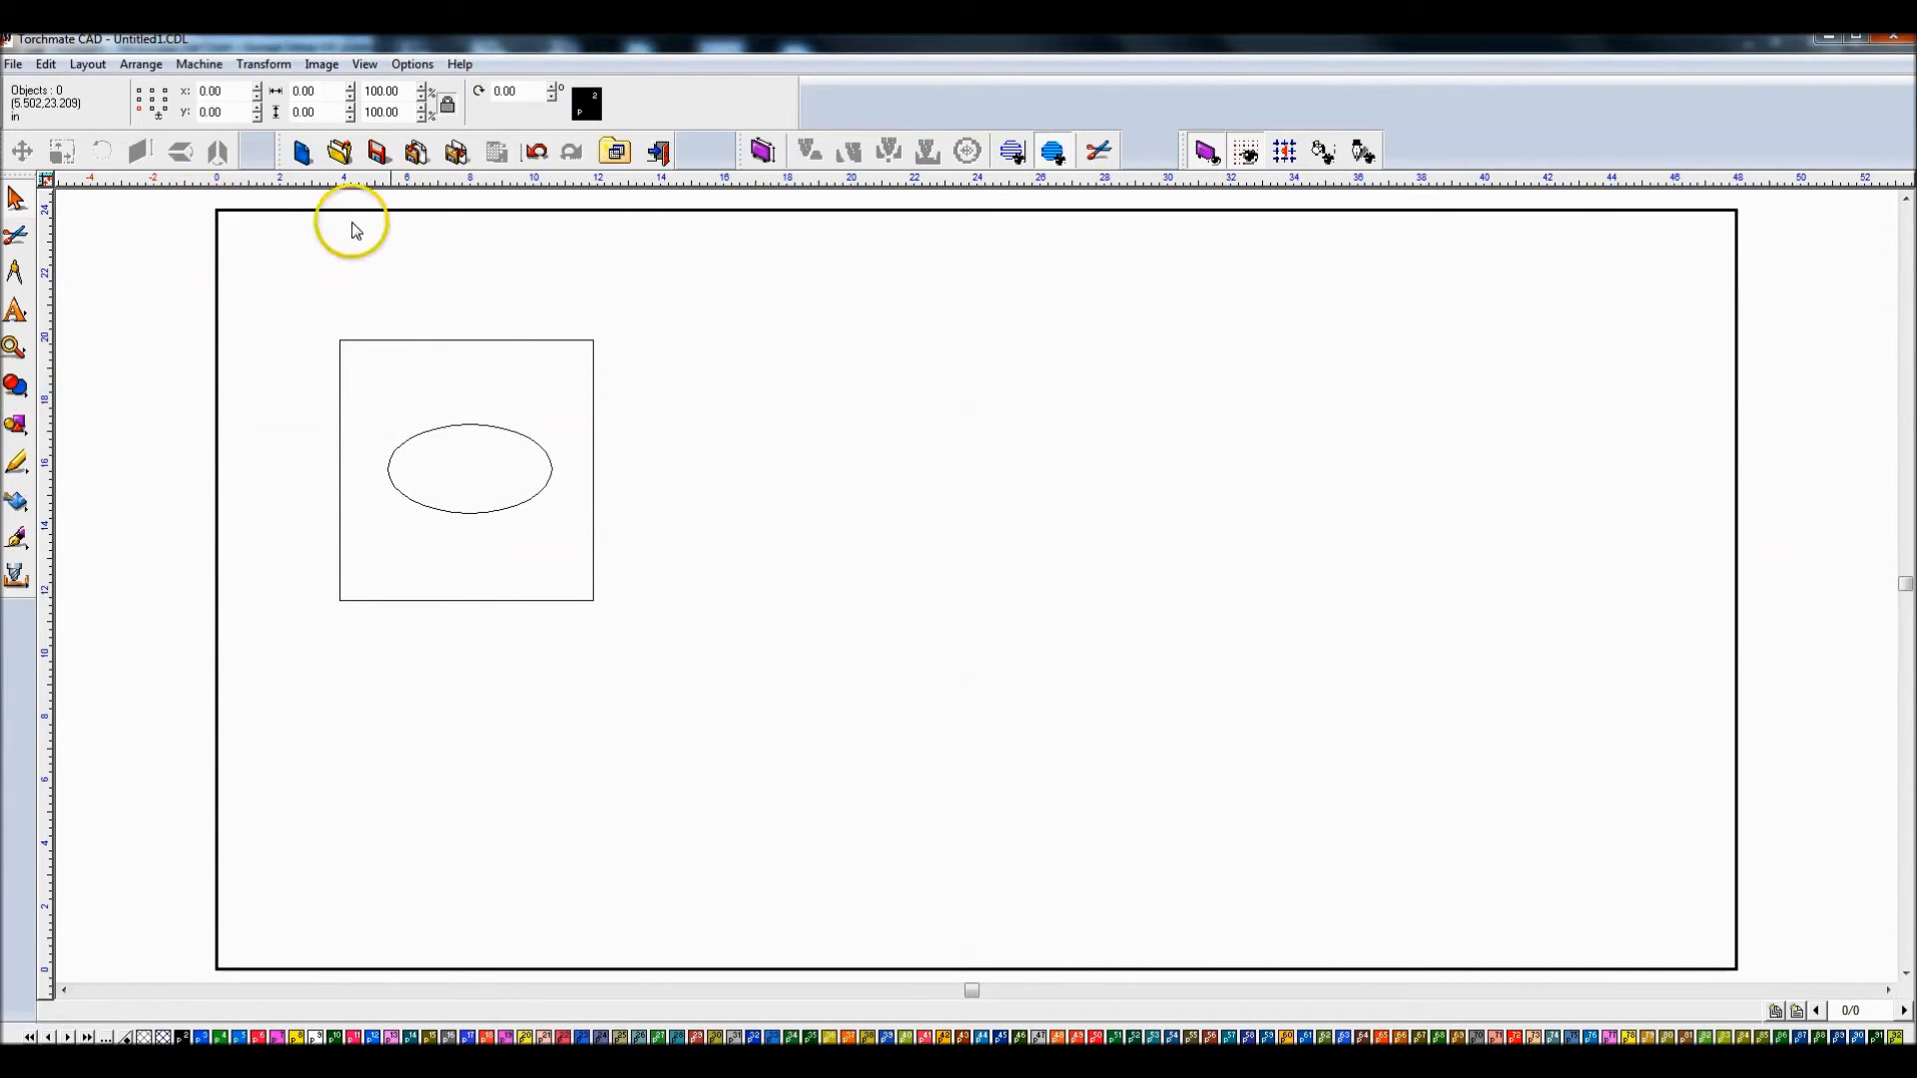
# Step: Create an online tool path on the oval using the test tool, without a lead-in or lead-out
pyautogui.moveTo(286, 398); pyautogui.dragTo(759, 582)
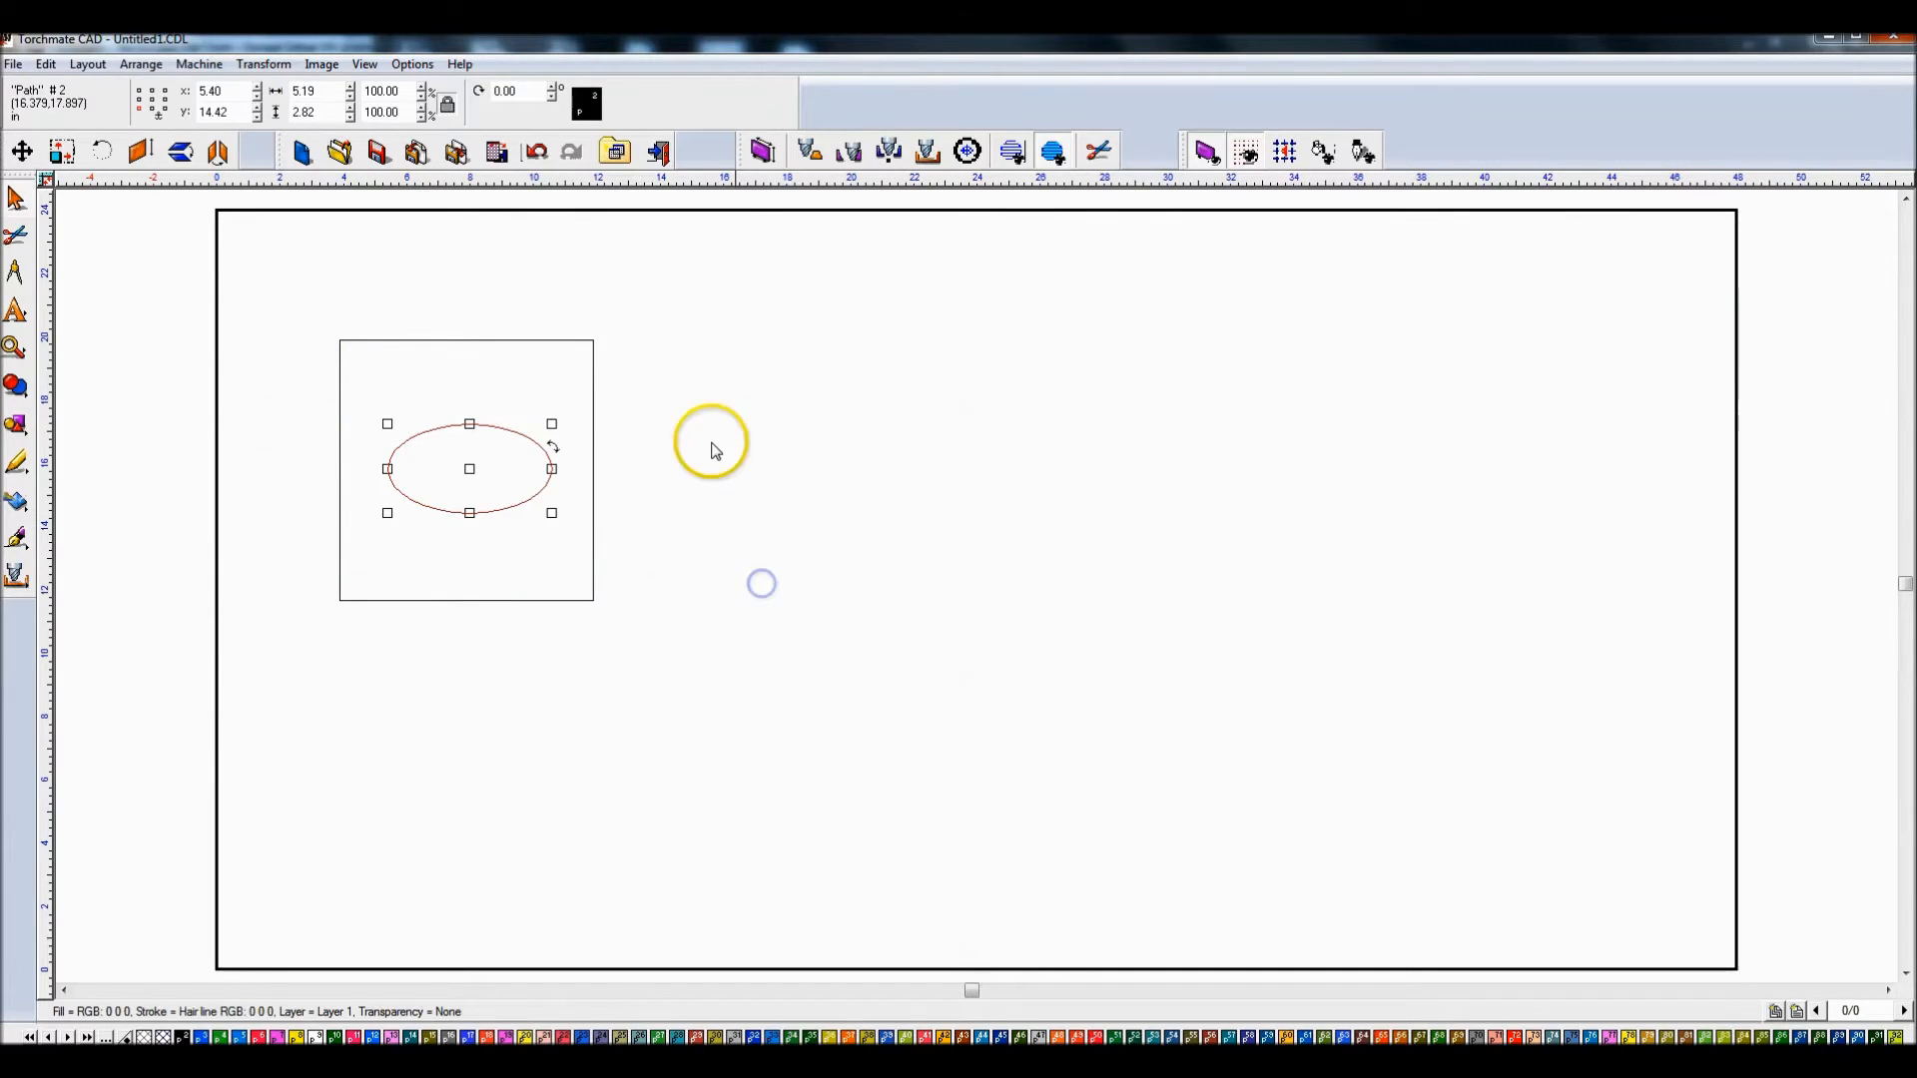
pyautogui.click(198, 64)
pyautogui.moveTo(298, 307)
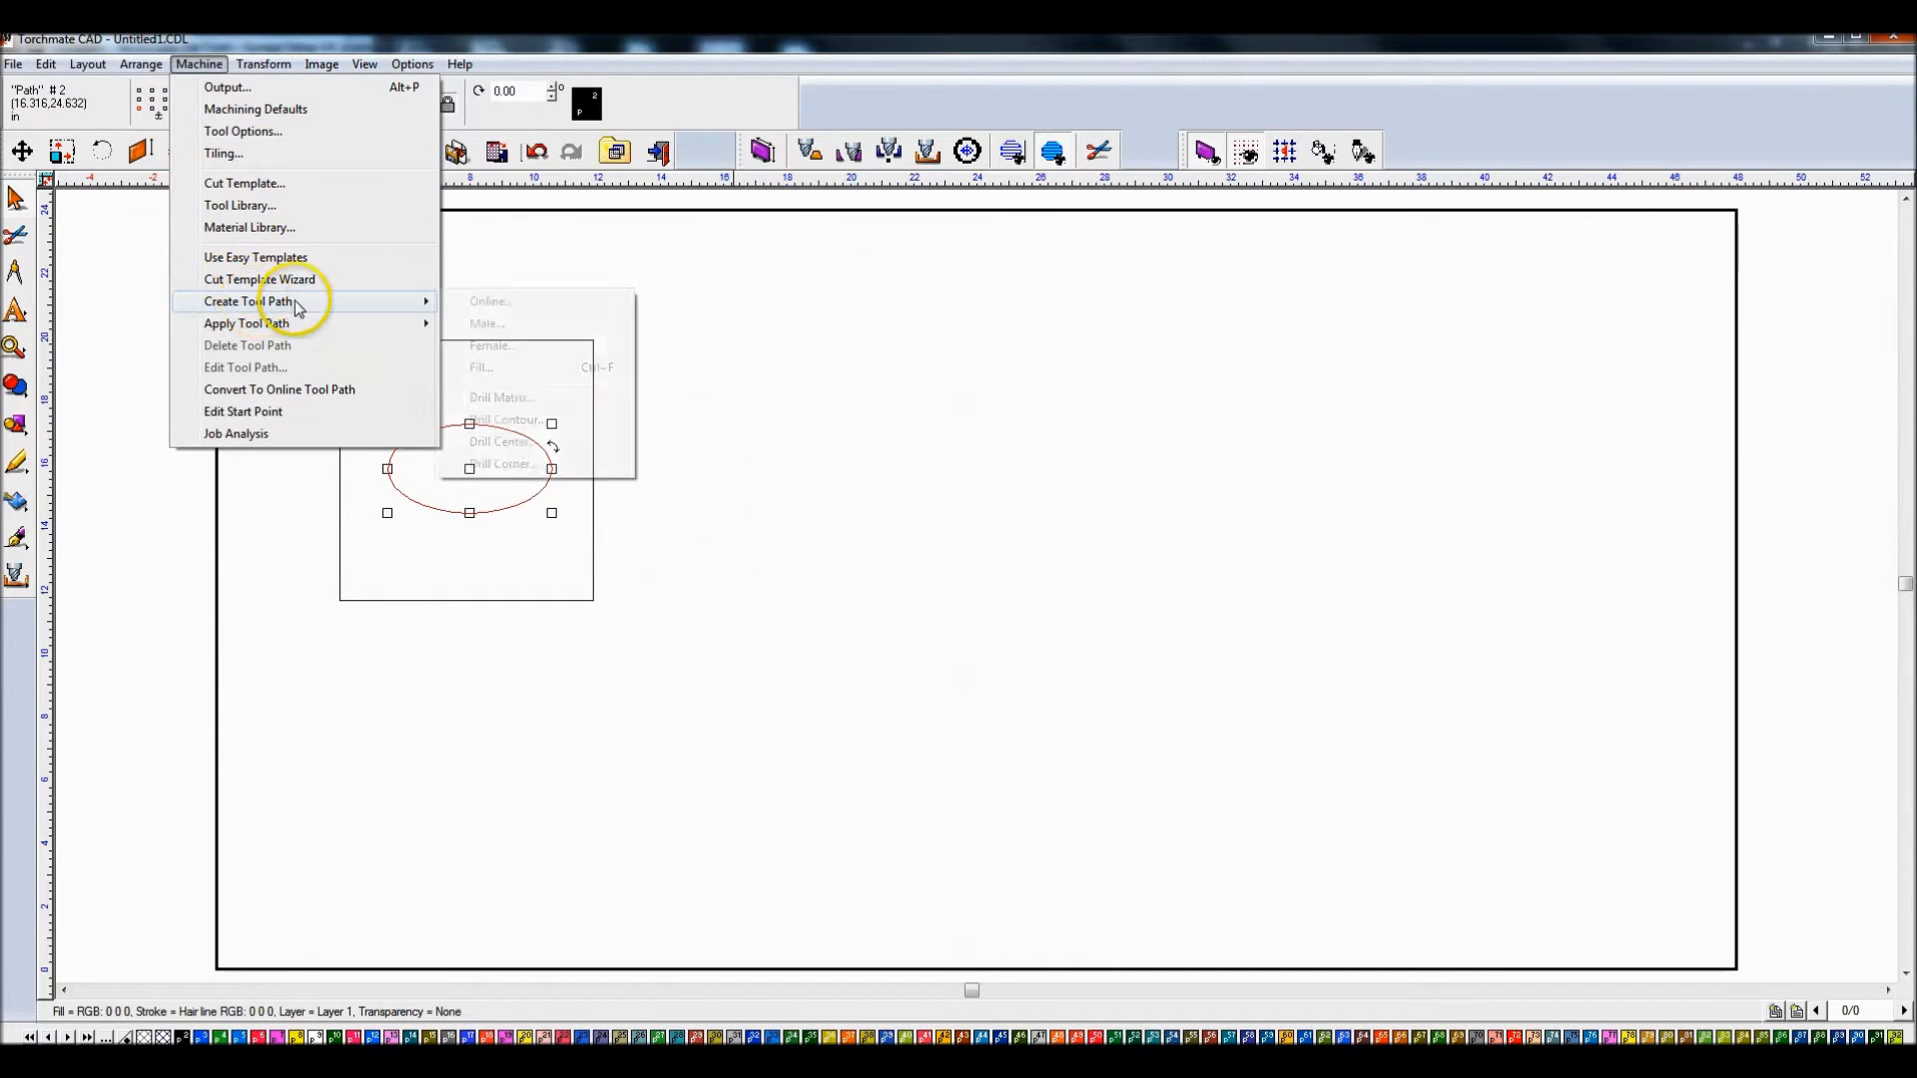
pyautogui.click(504, 308)
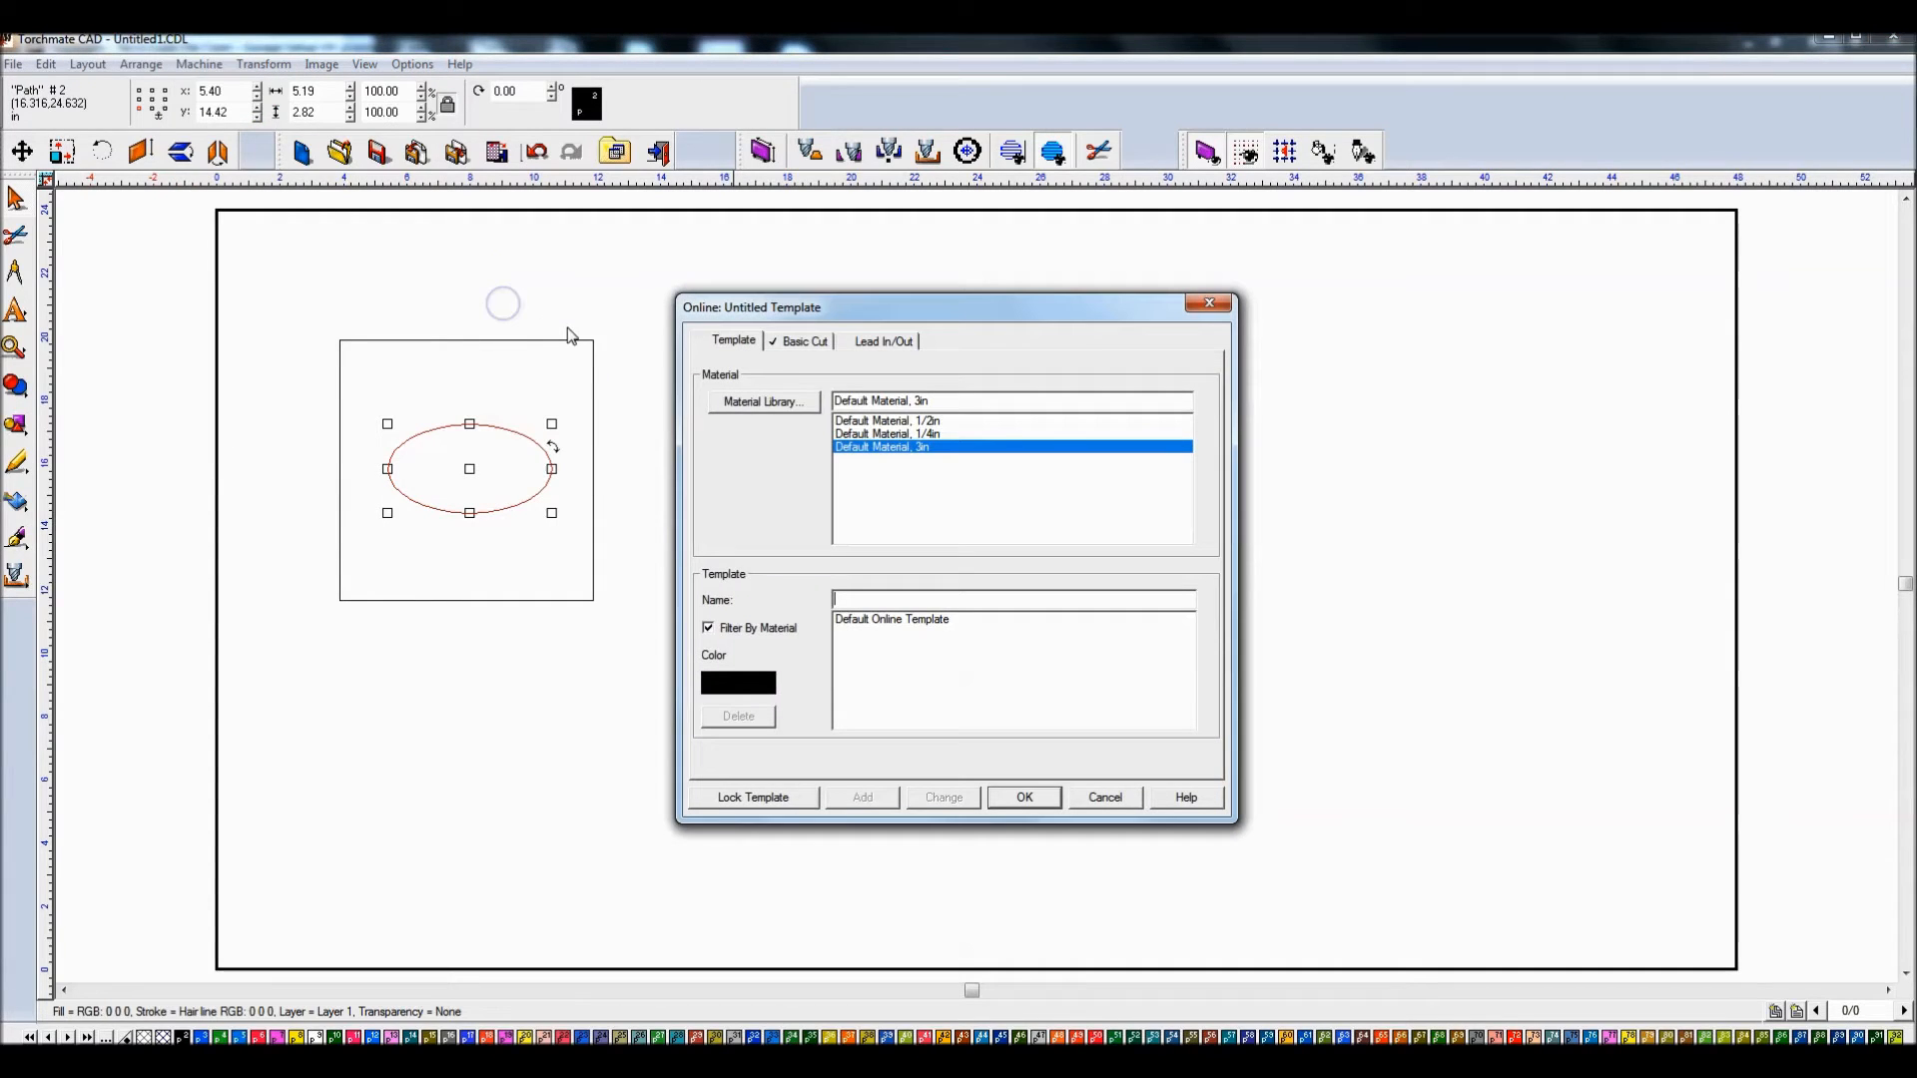
pyautogui.click(801, 343)
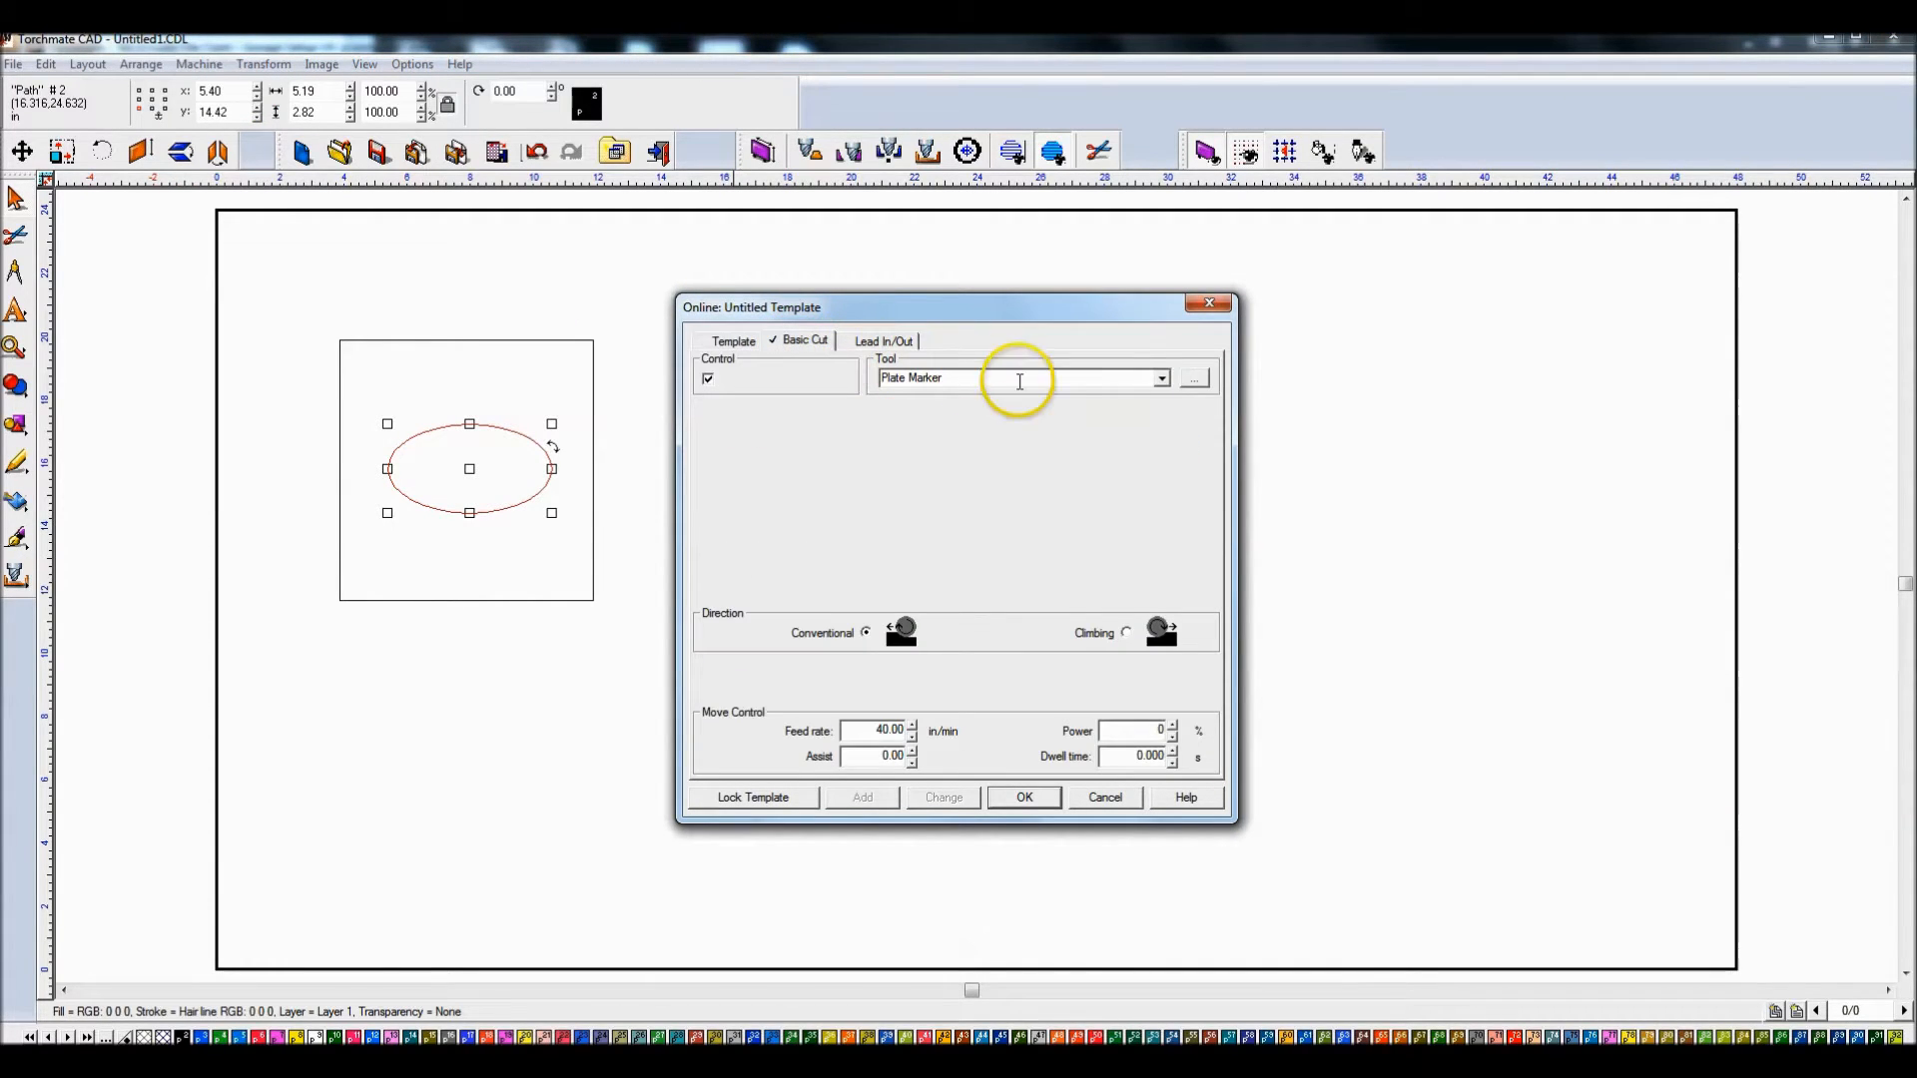
pyautogui.click(1161, 378)
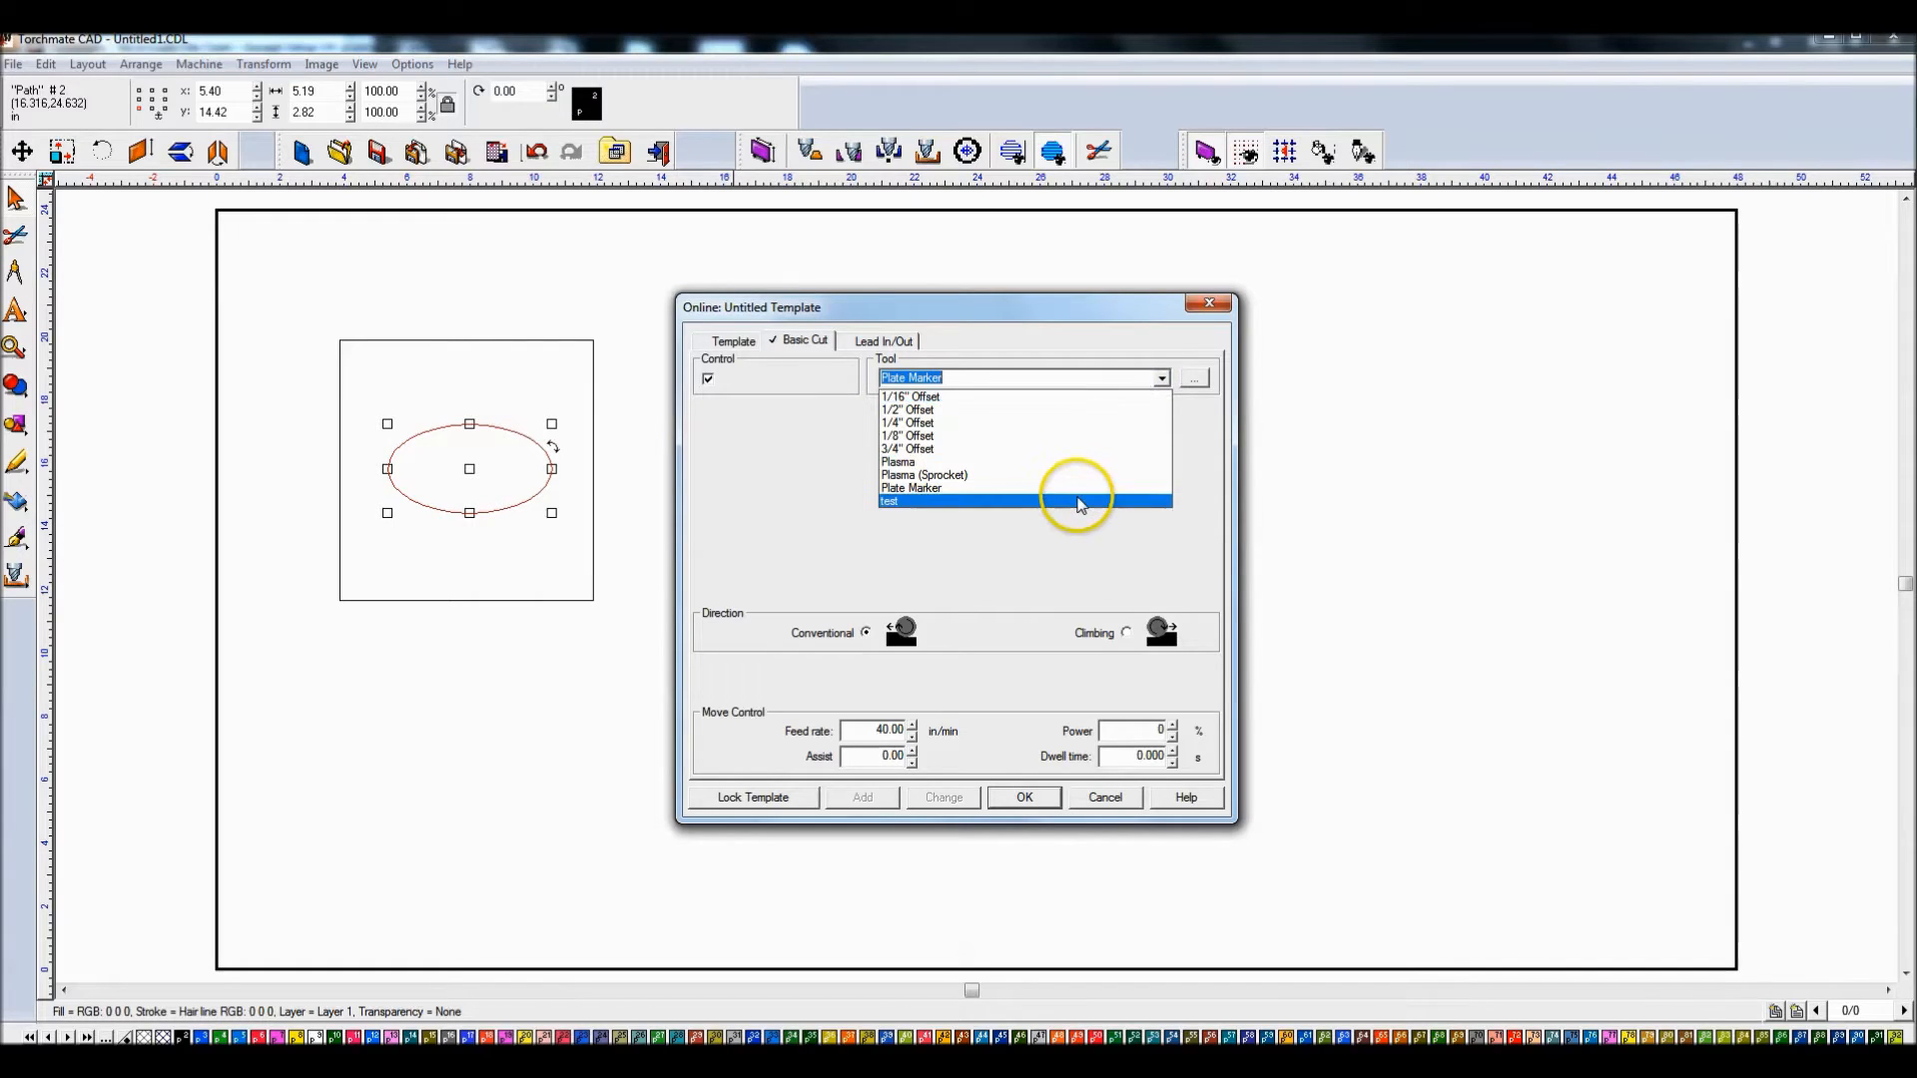
pyautogui.click(1079, 500)
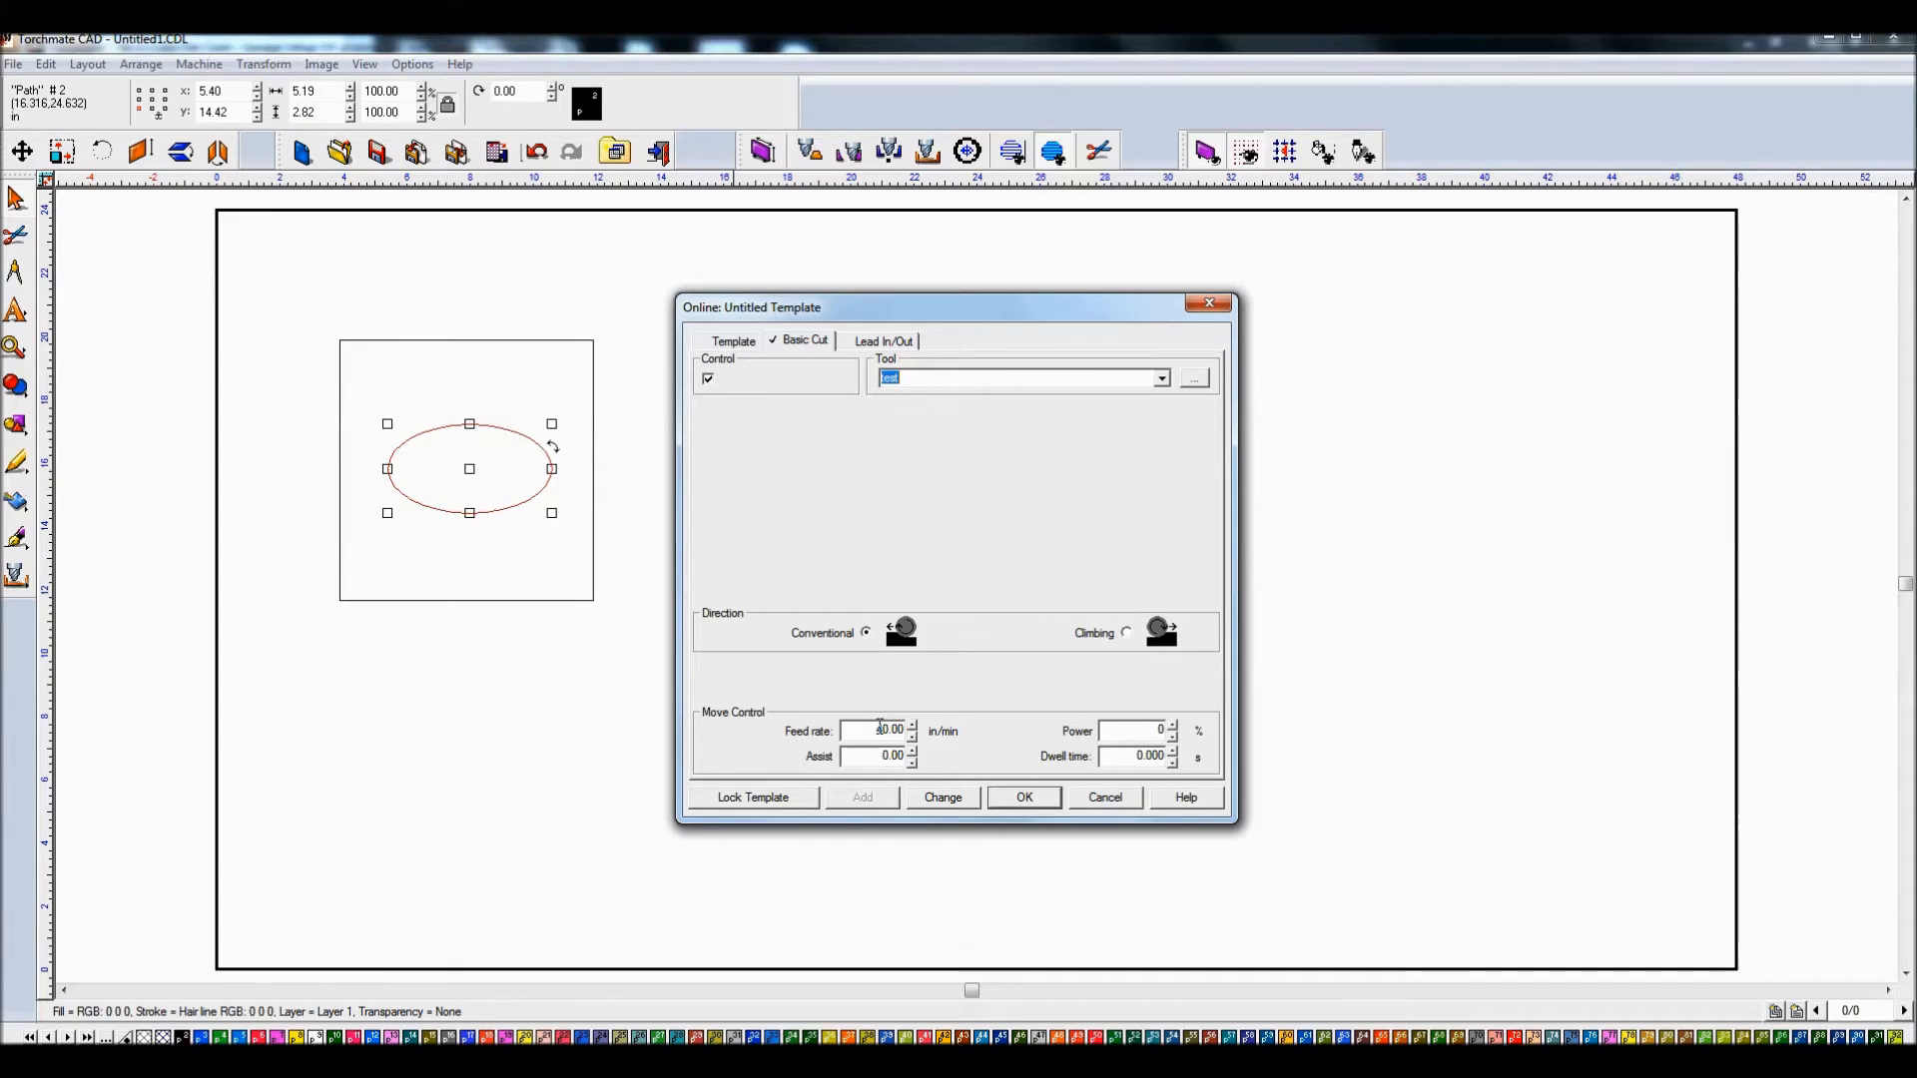
pyautogui.click(876, 729)
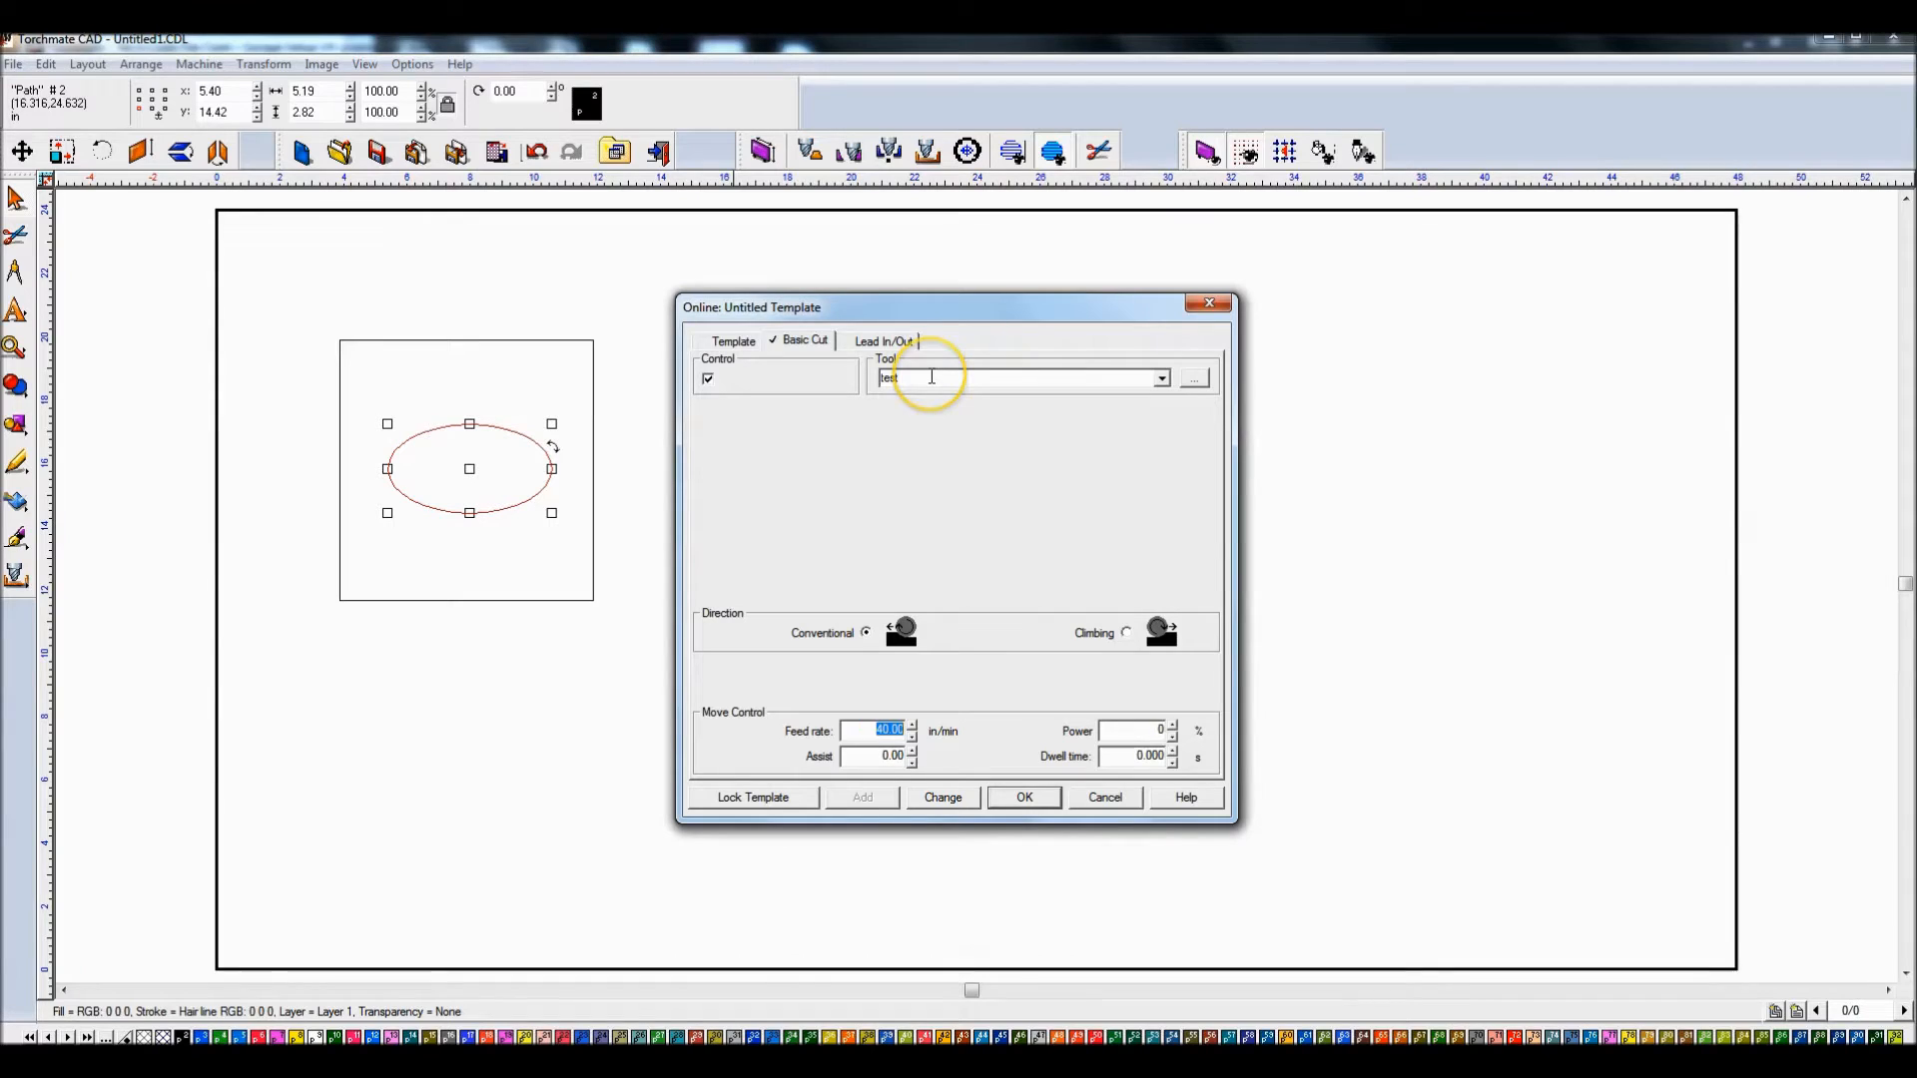
pyautogui.click(881, 344)
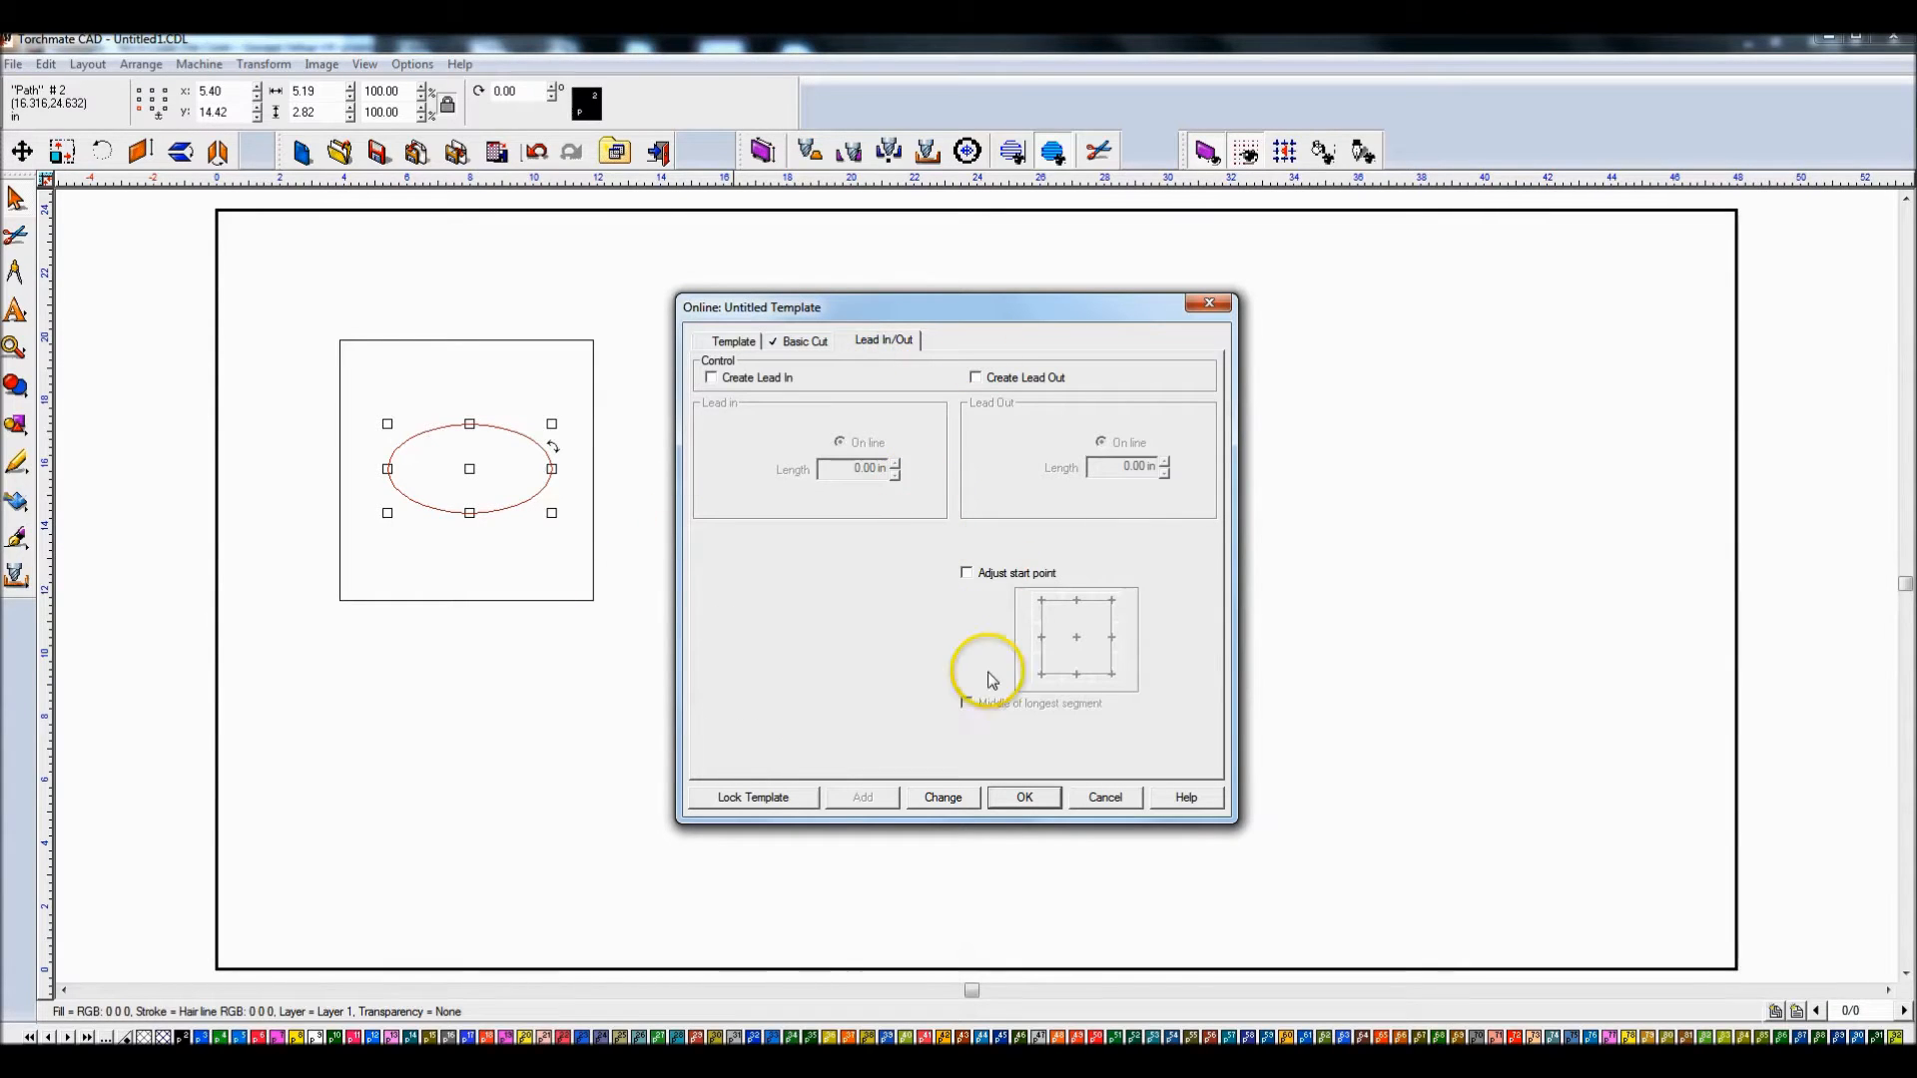
pyautogui.click(1024, 798)
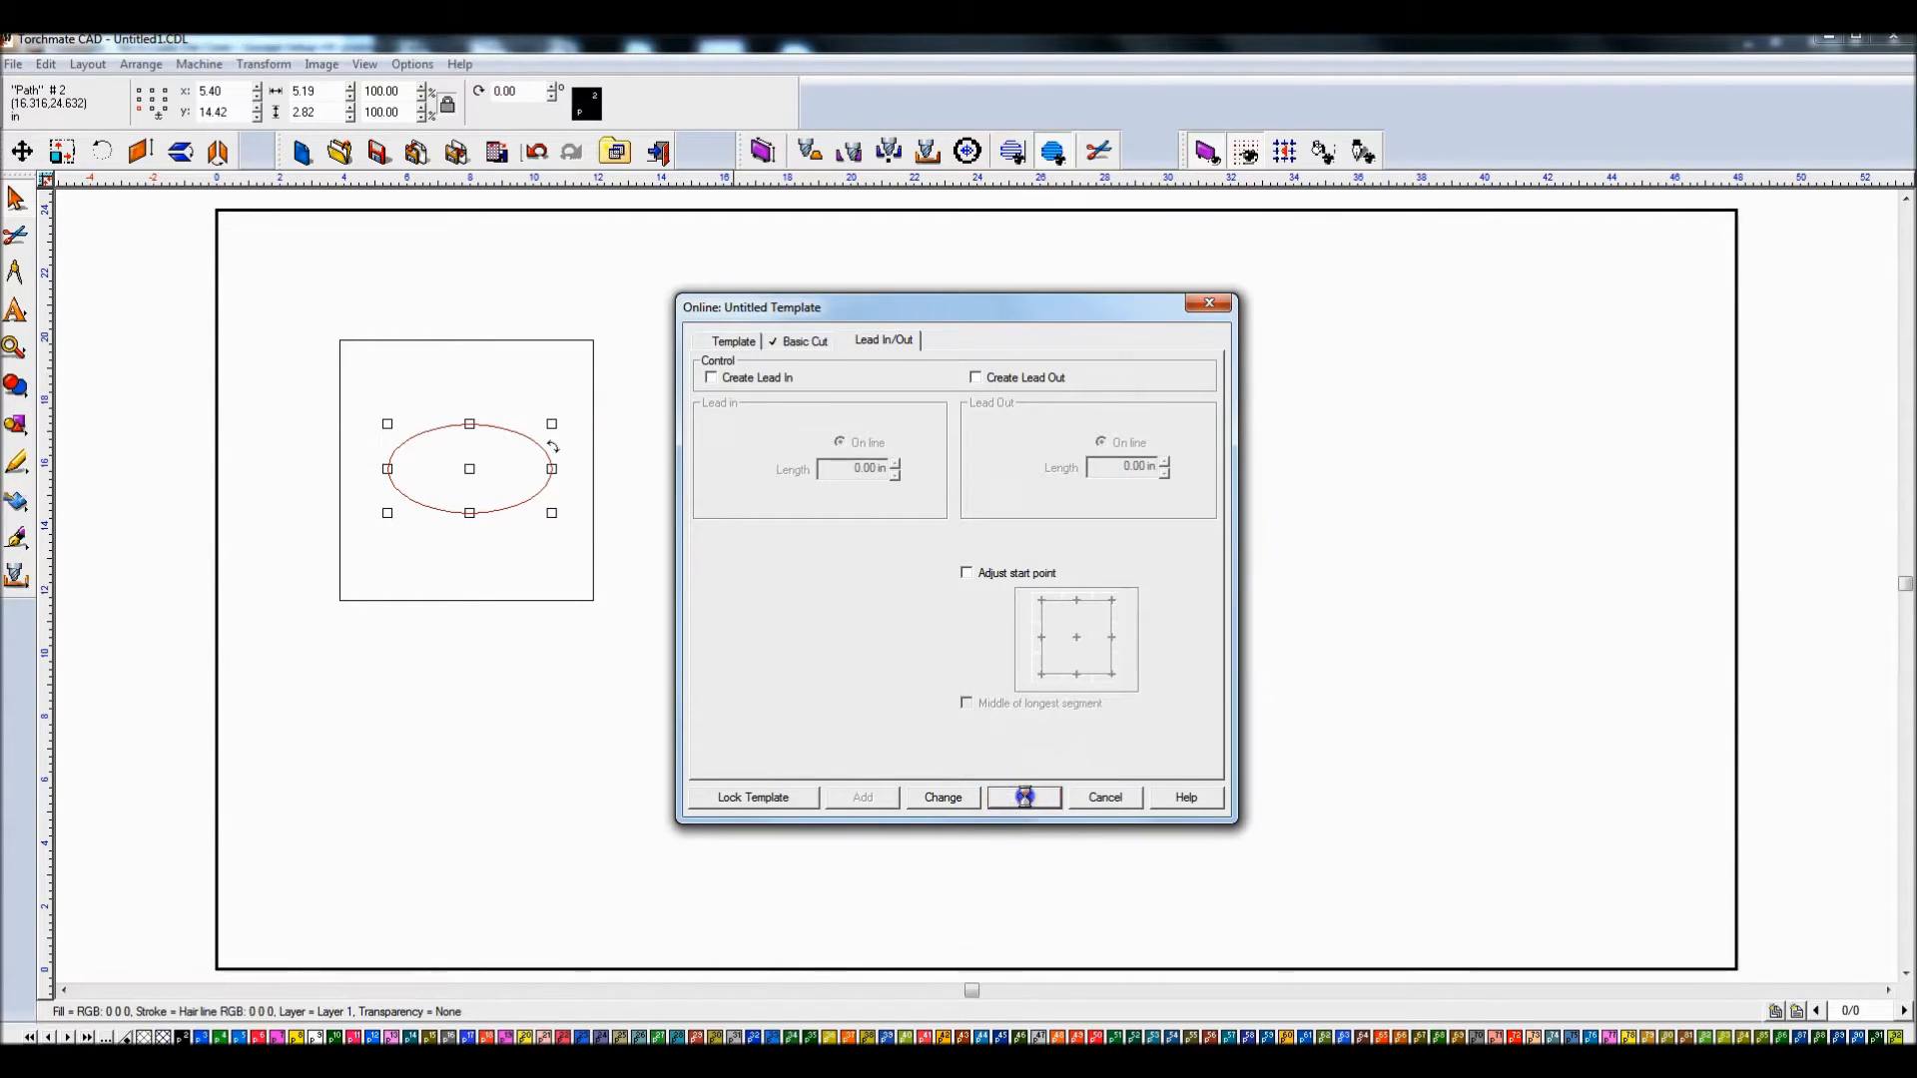
# Step: Create a male tool path on the rectangle with the Plasma tool, a 100 in/min feed rate and a 0.12 in line lead-in at 90 degrees
pyautogui.click(474, 339)
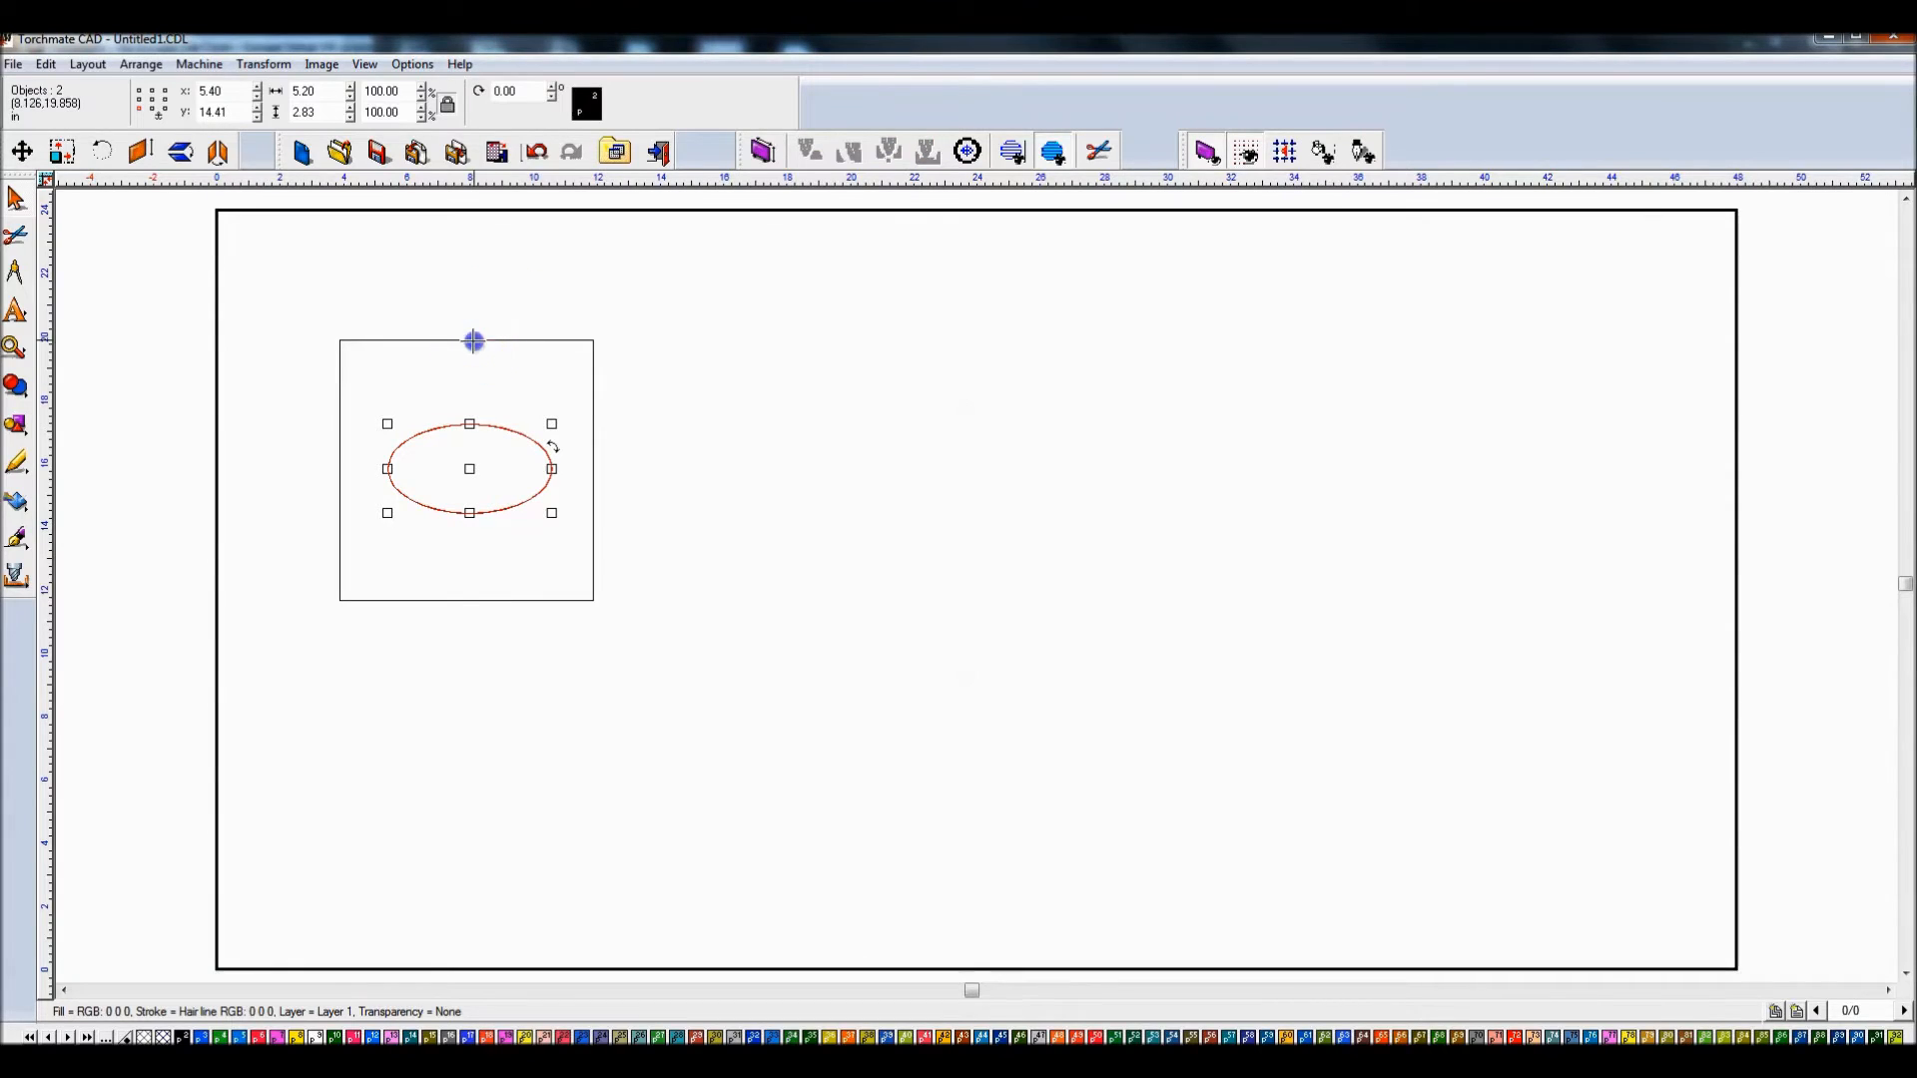
pyautogui.click(197, 66)
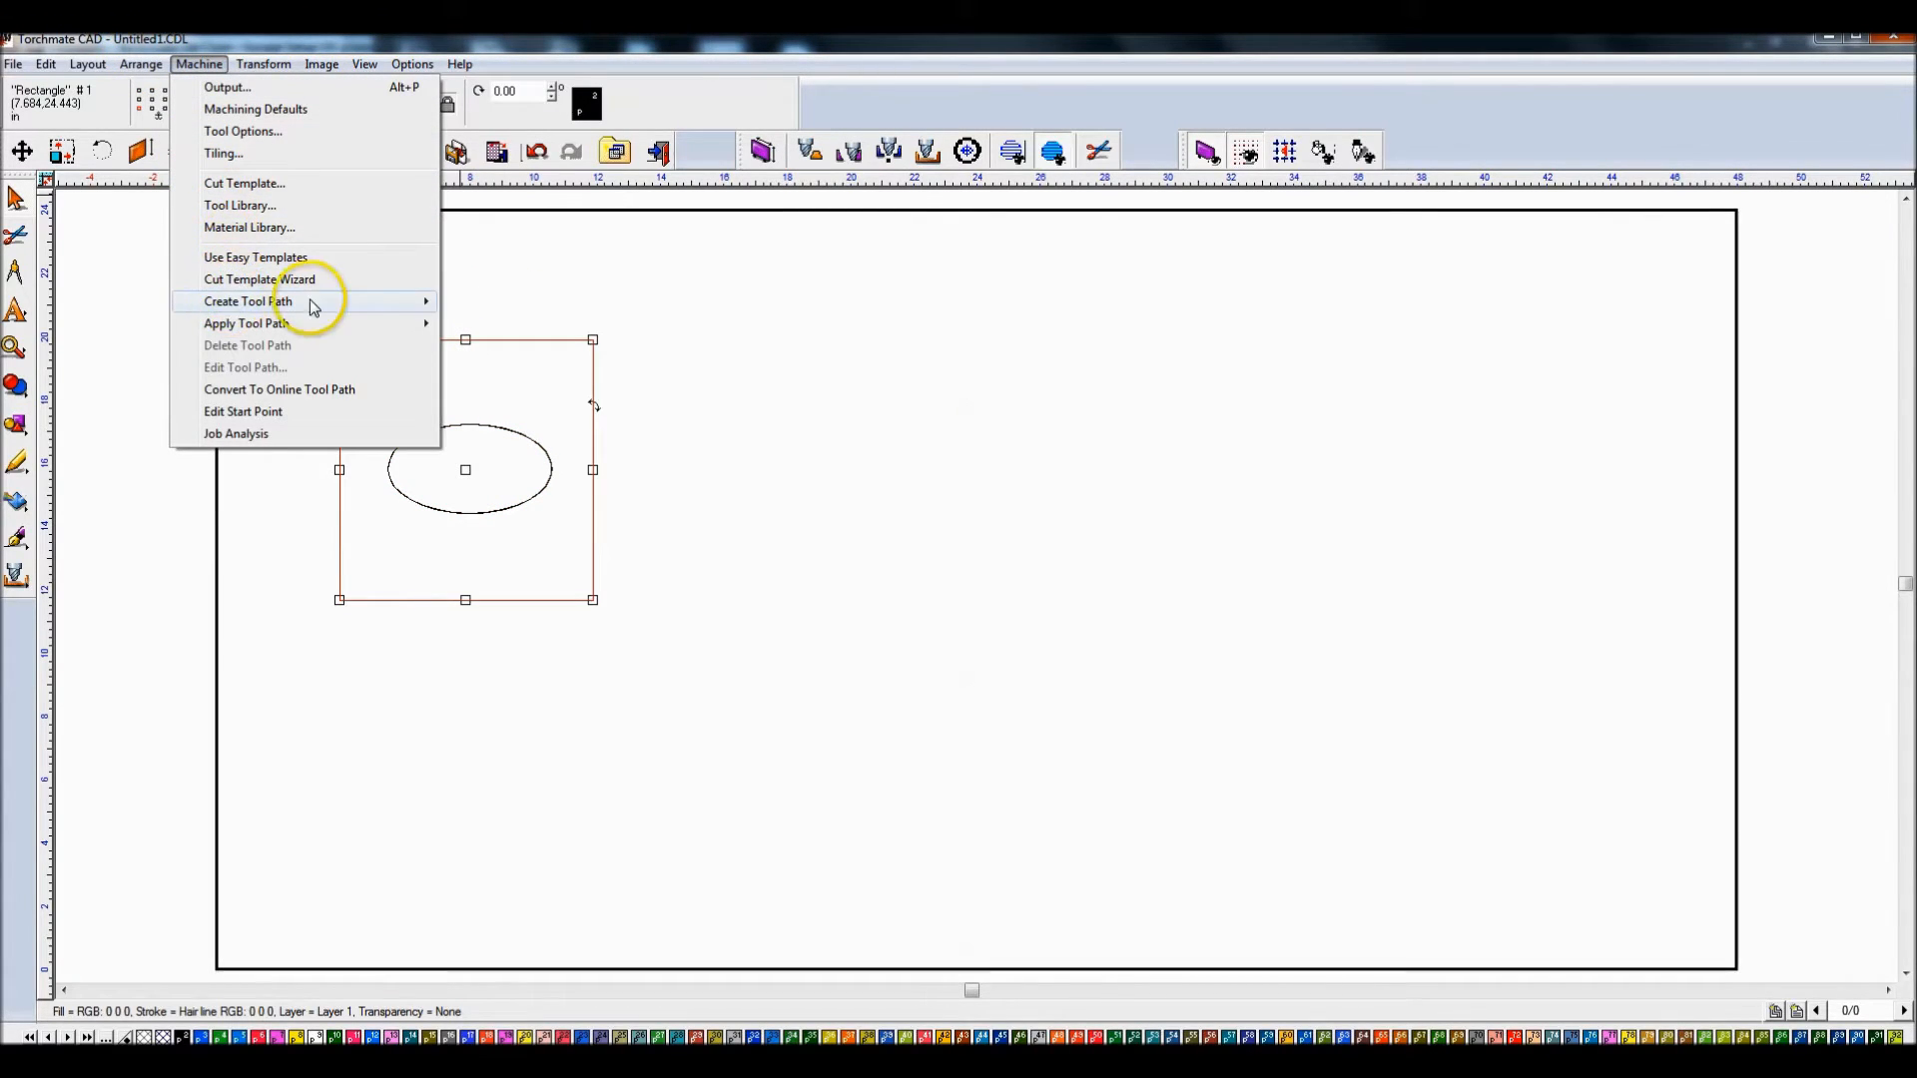
pyautogui.moveTo(312, 302)
pyautogui.click(483, 306)
pyautogui.click(796, 341)
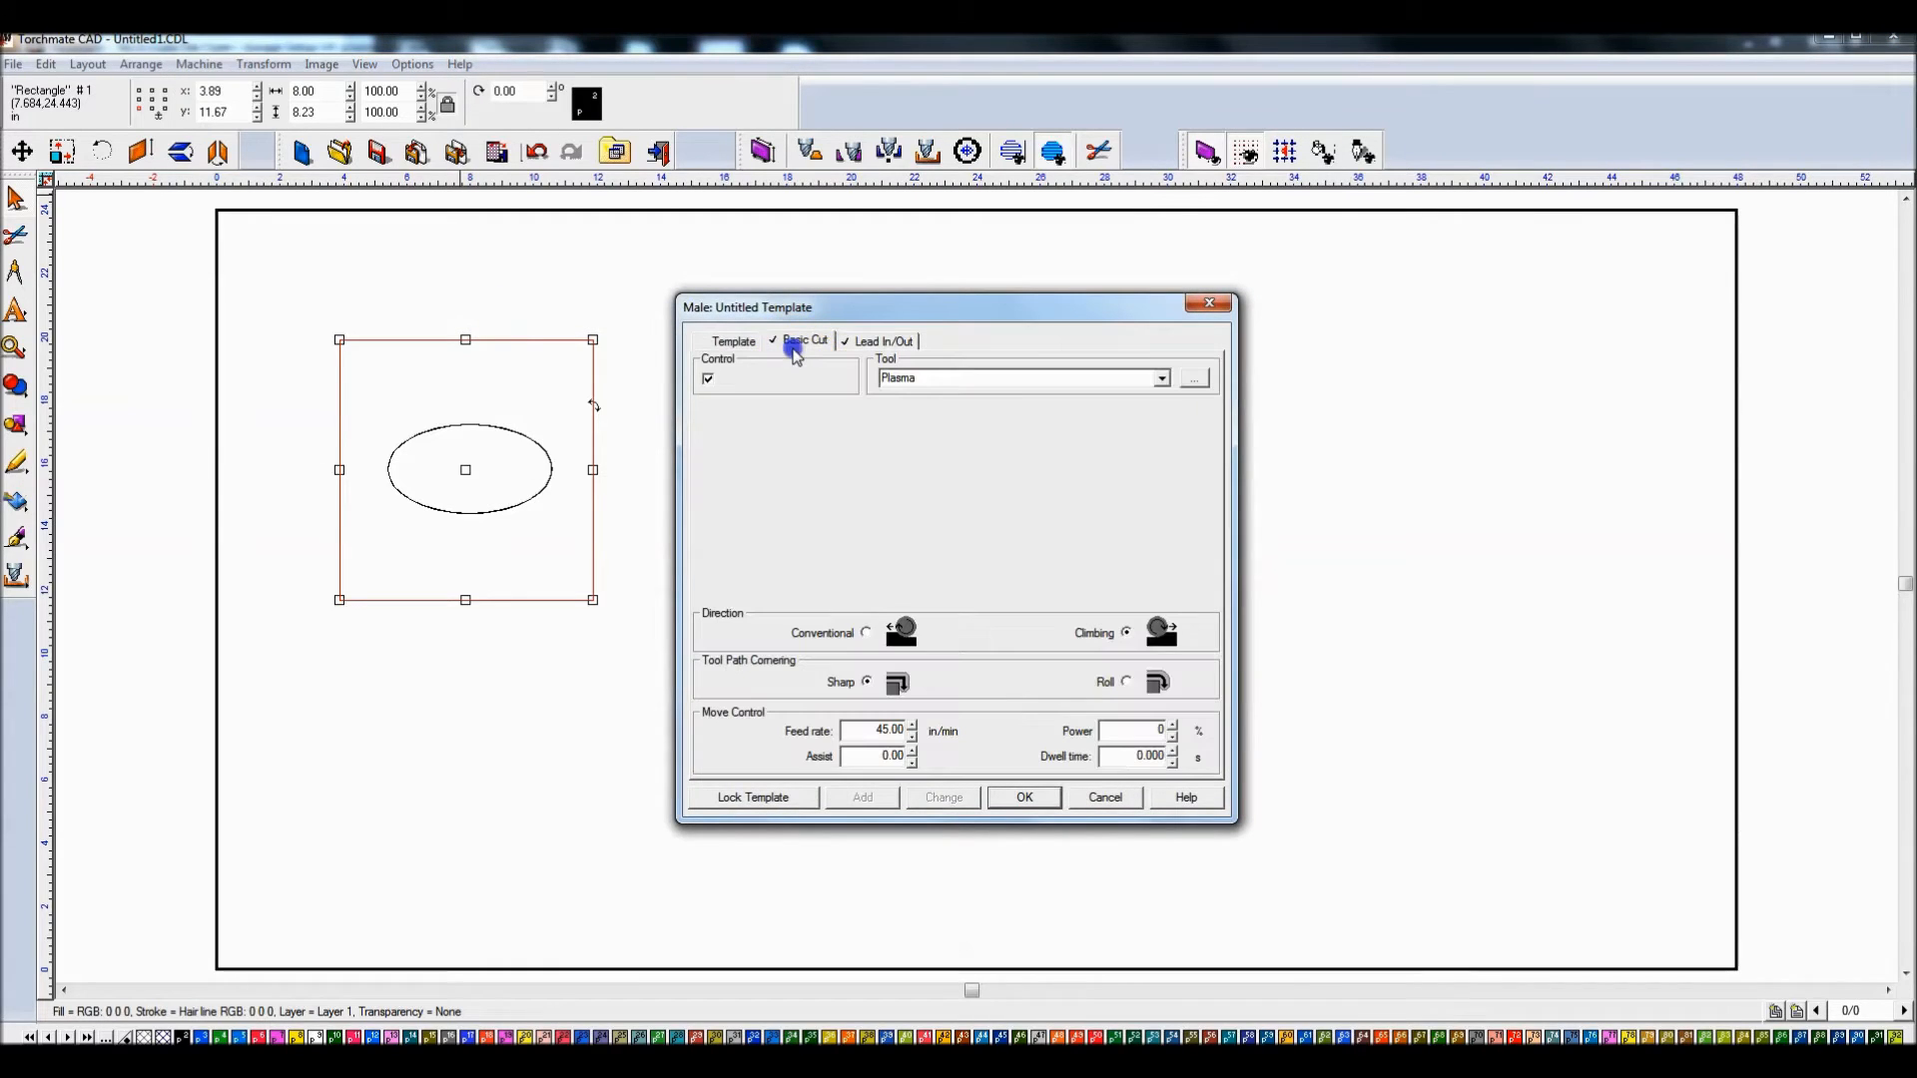
pyautogui.doubleClick(914, 378)
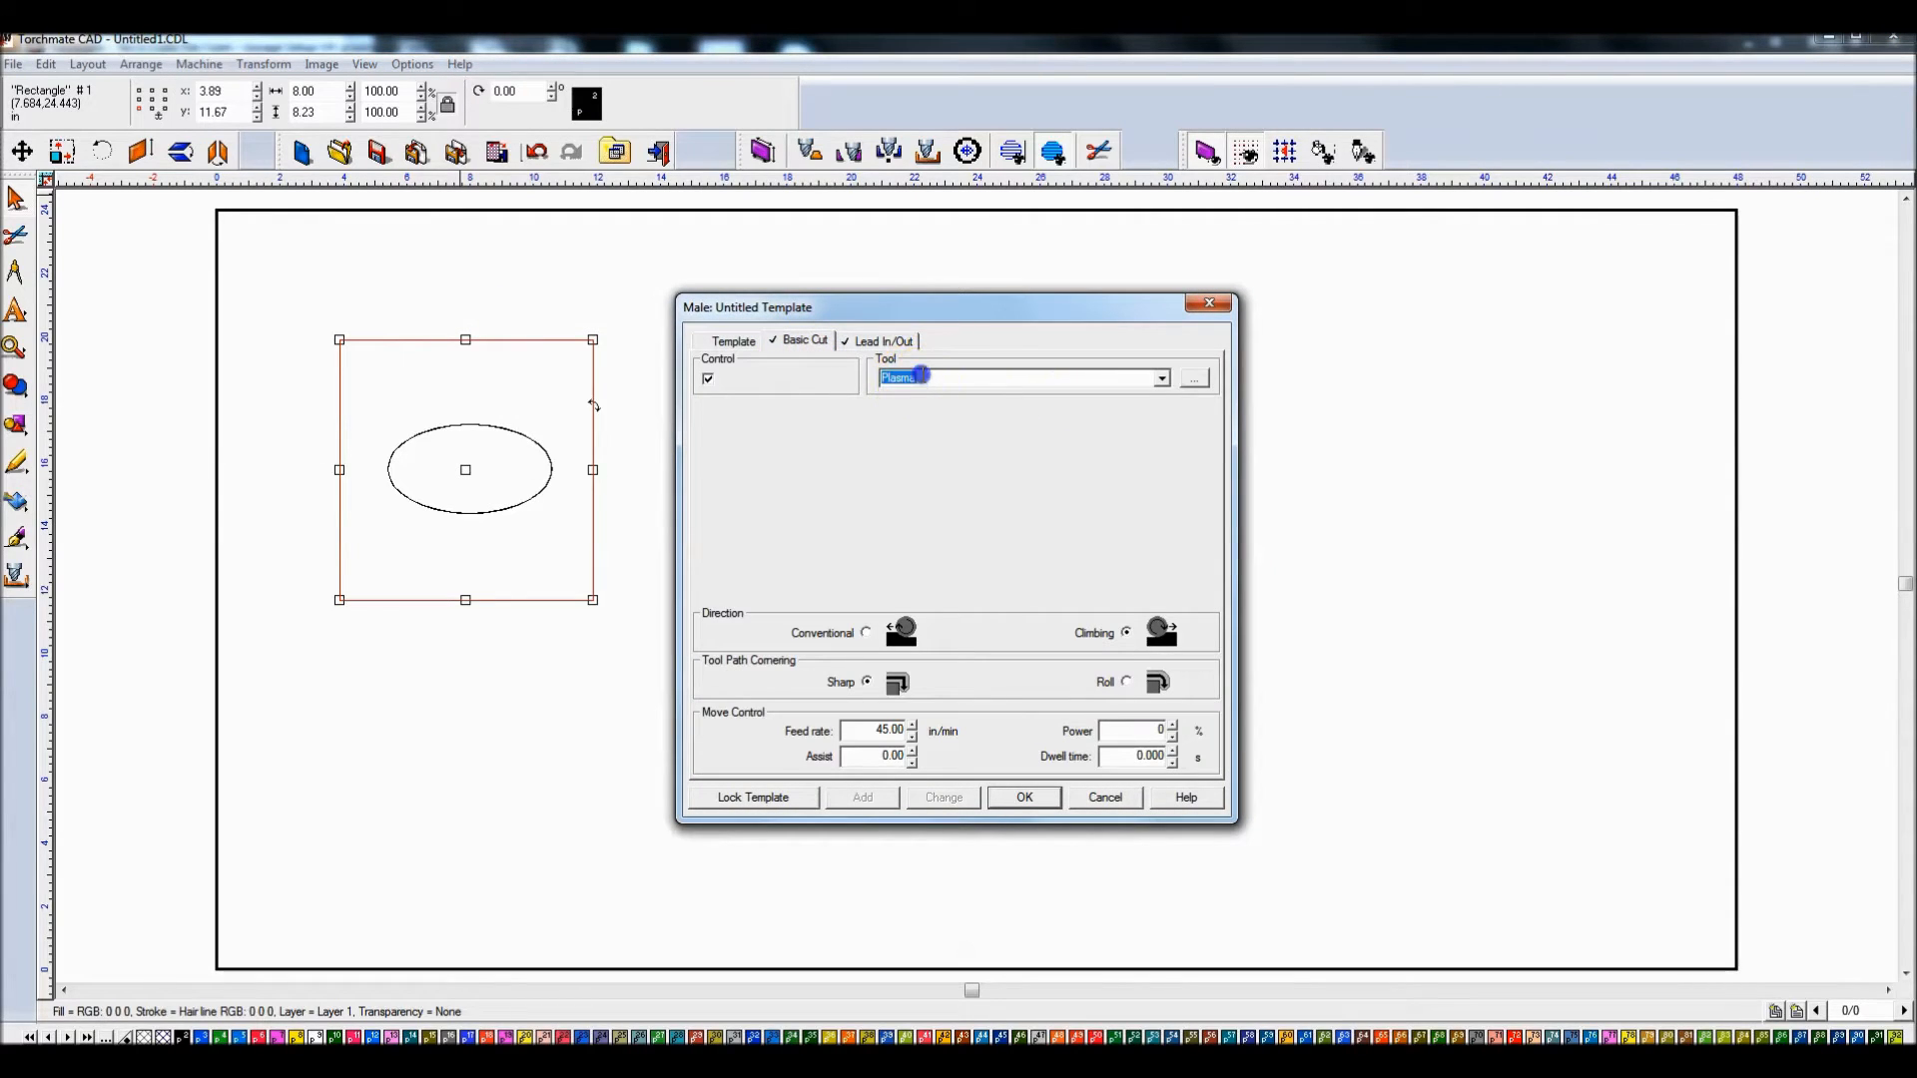
pyautogui.click(865, 730)
pyautogui.click(869, 733)
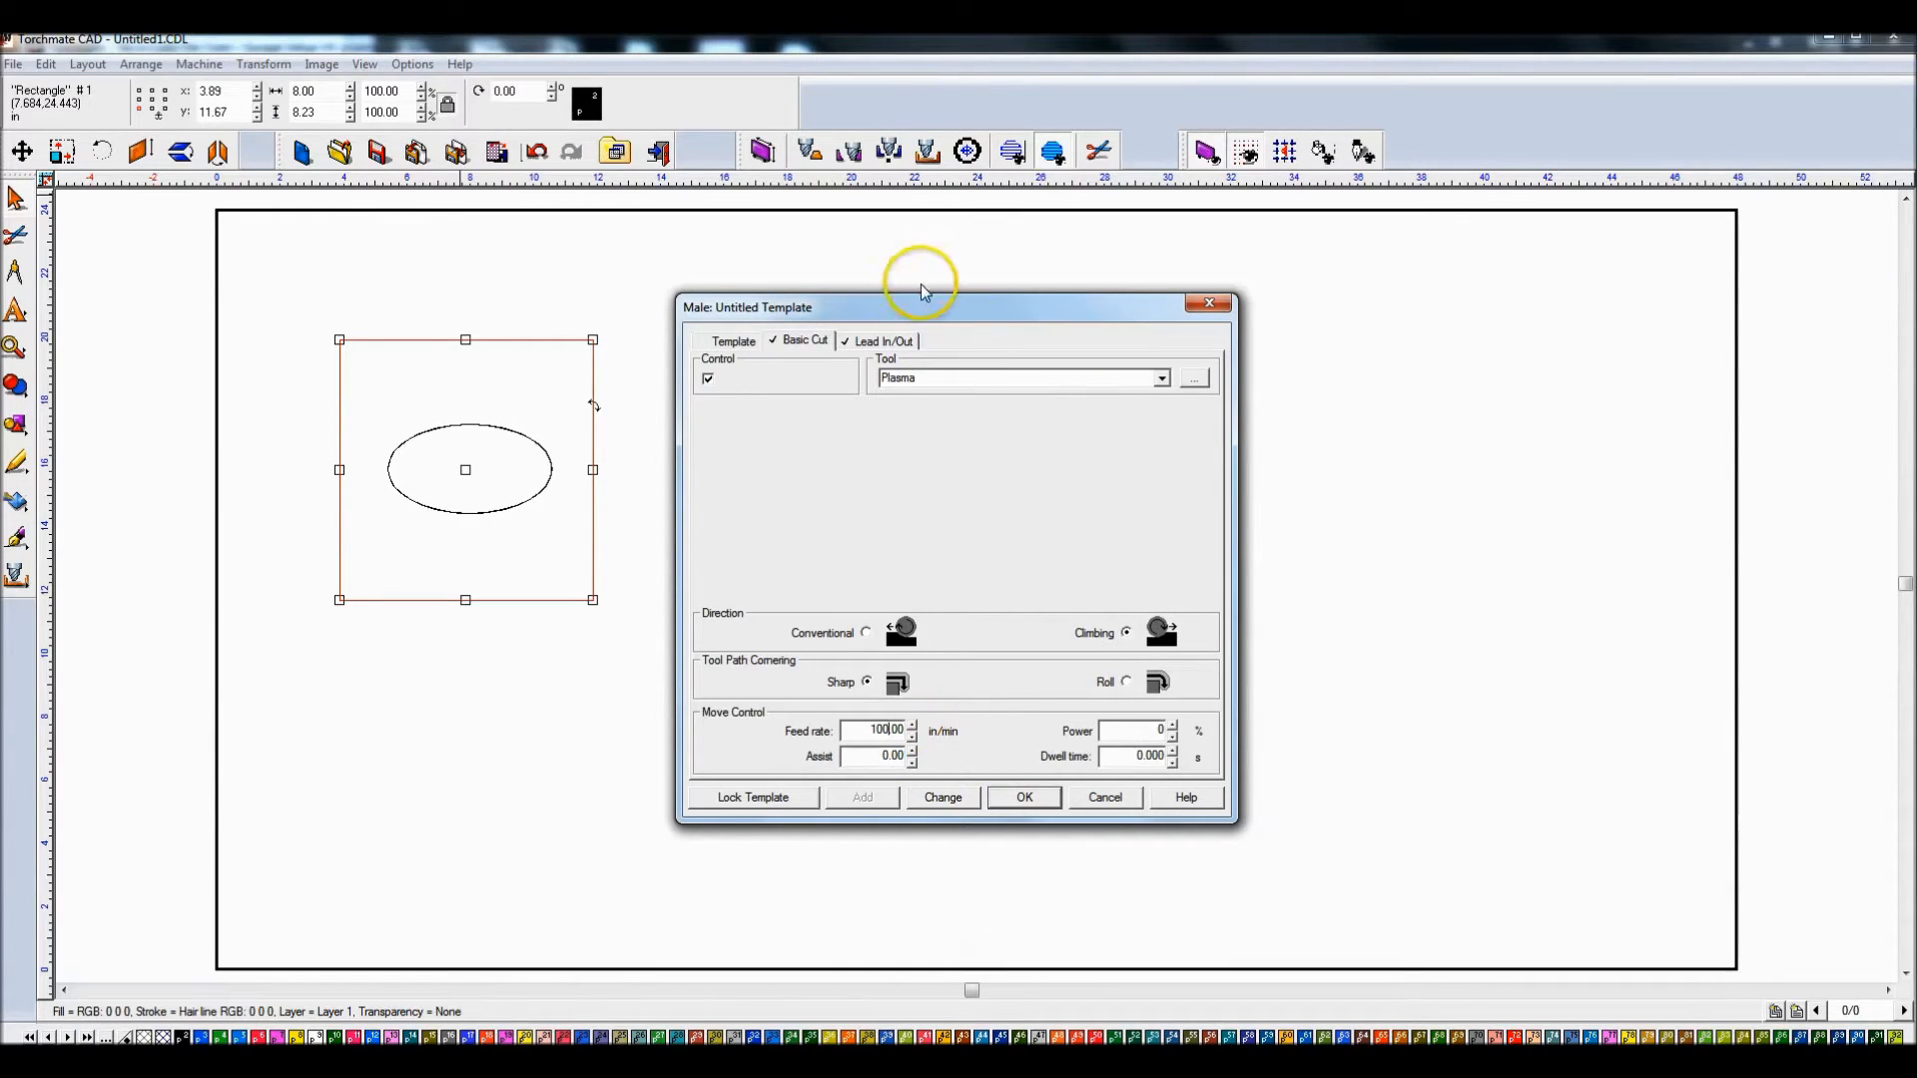
pyautogui.click(902, 342)
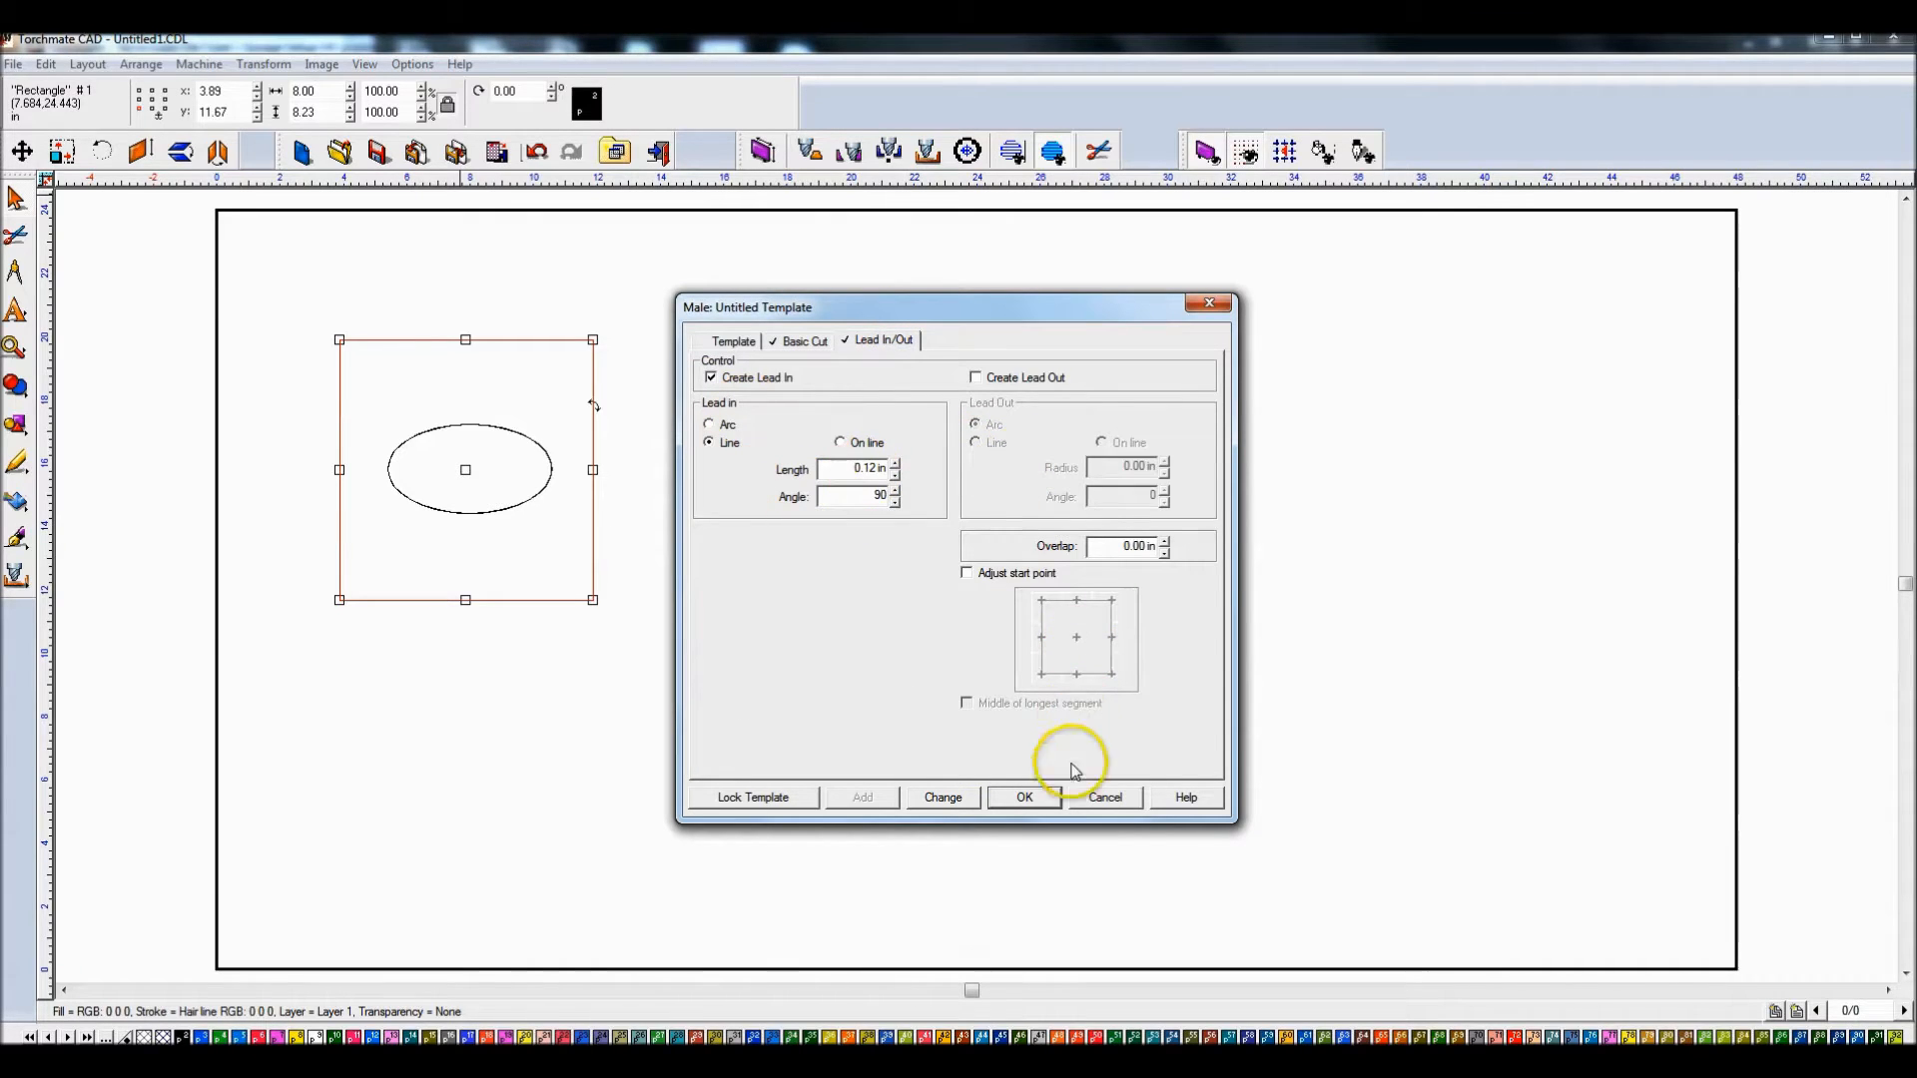
pyautogui.click(1045, 802)
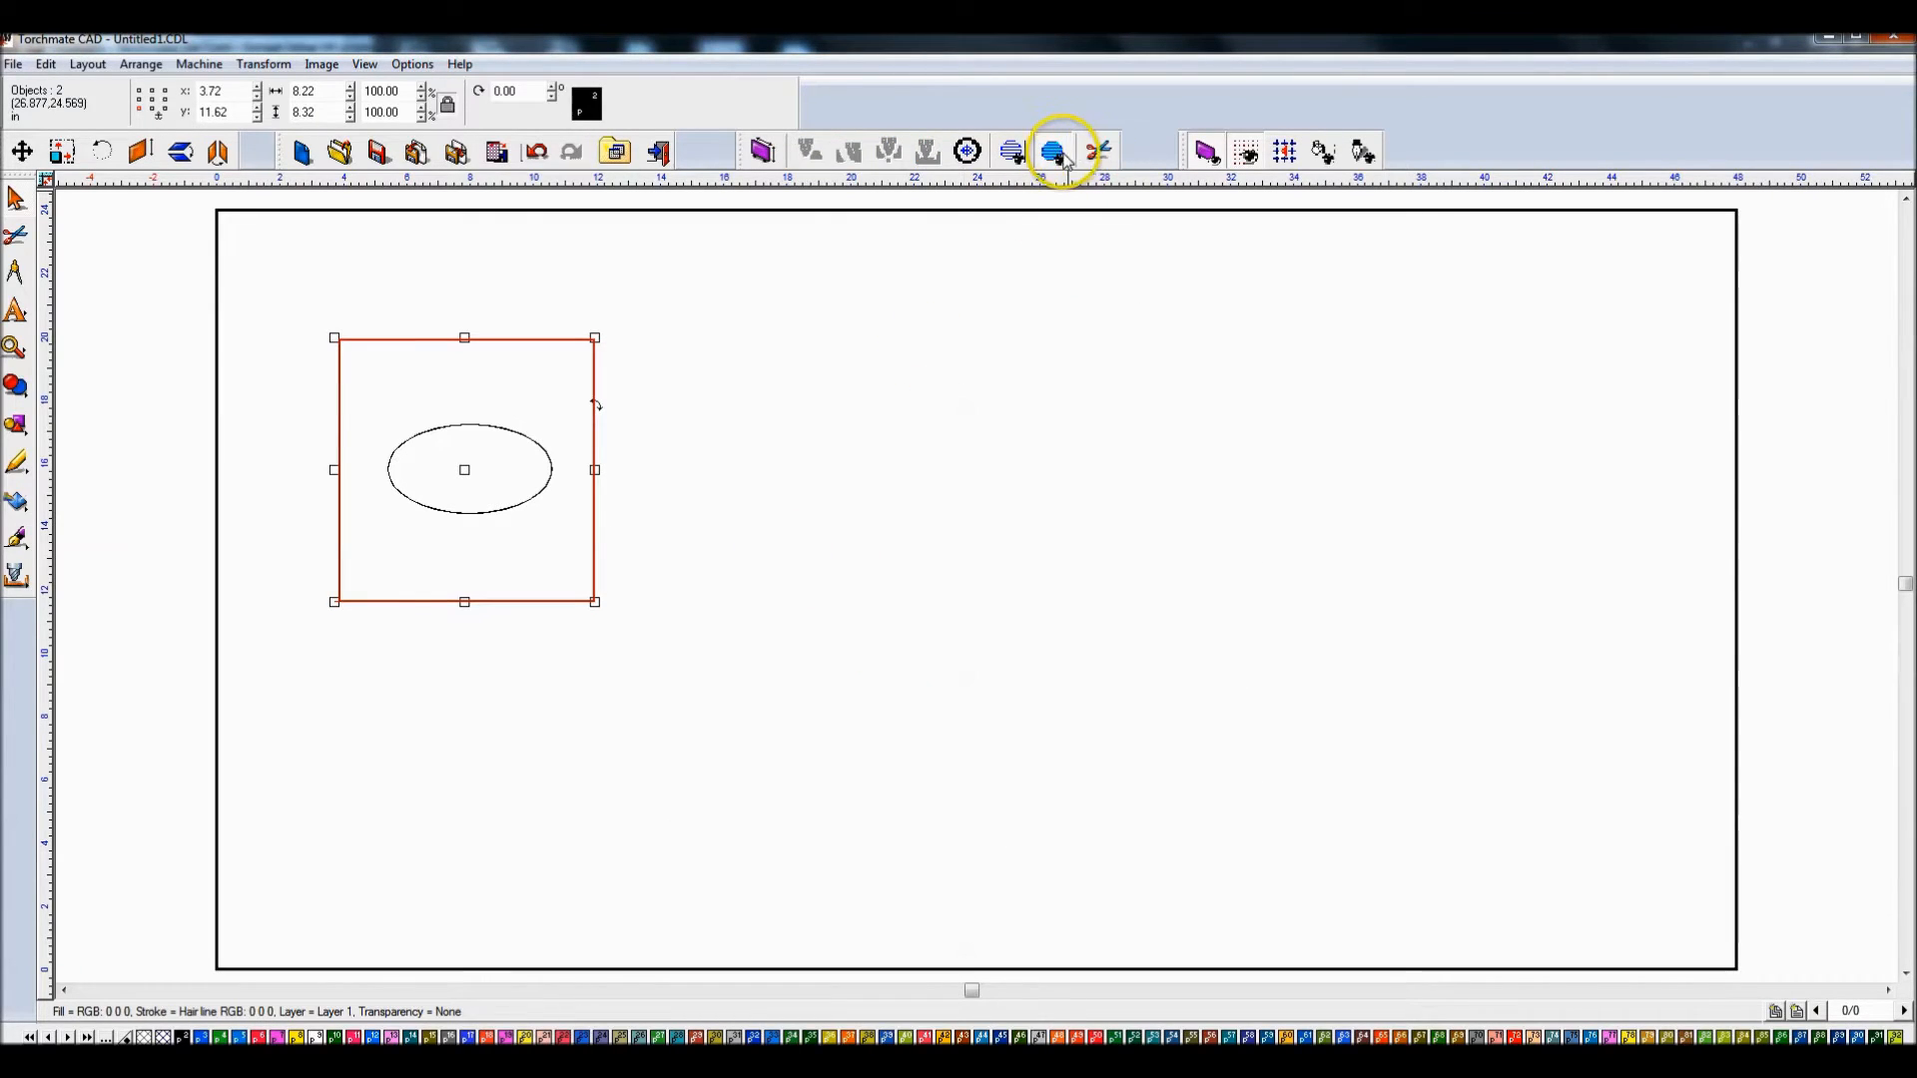
# Step: Hide the tool paths, delete the original rectangle and oval, and show the tool paths again
pyautogui.click(921, 290)
pyautogui.moveTo(284, 281); pyautogui.dragTo(789, 713)
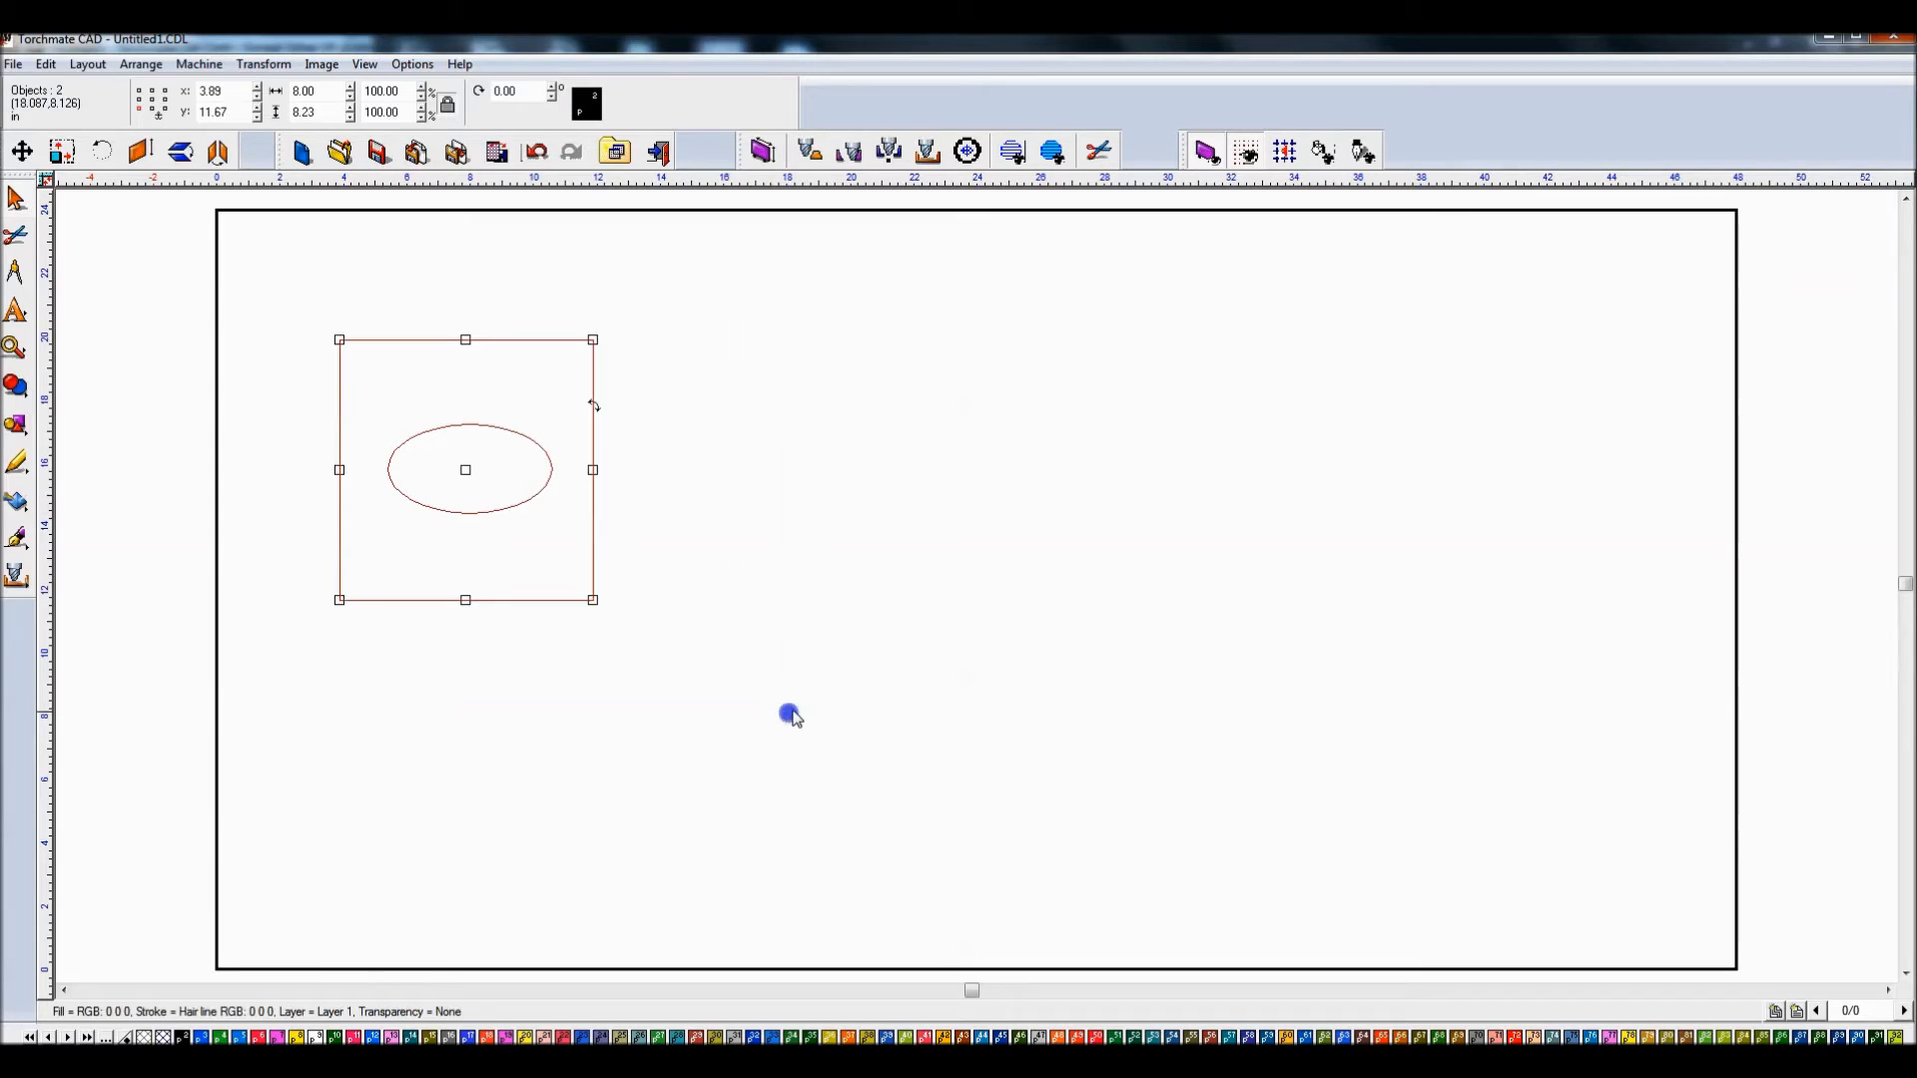
pyautogui.press('Delete')
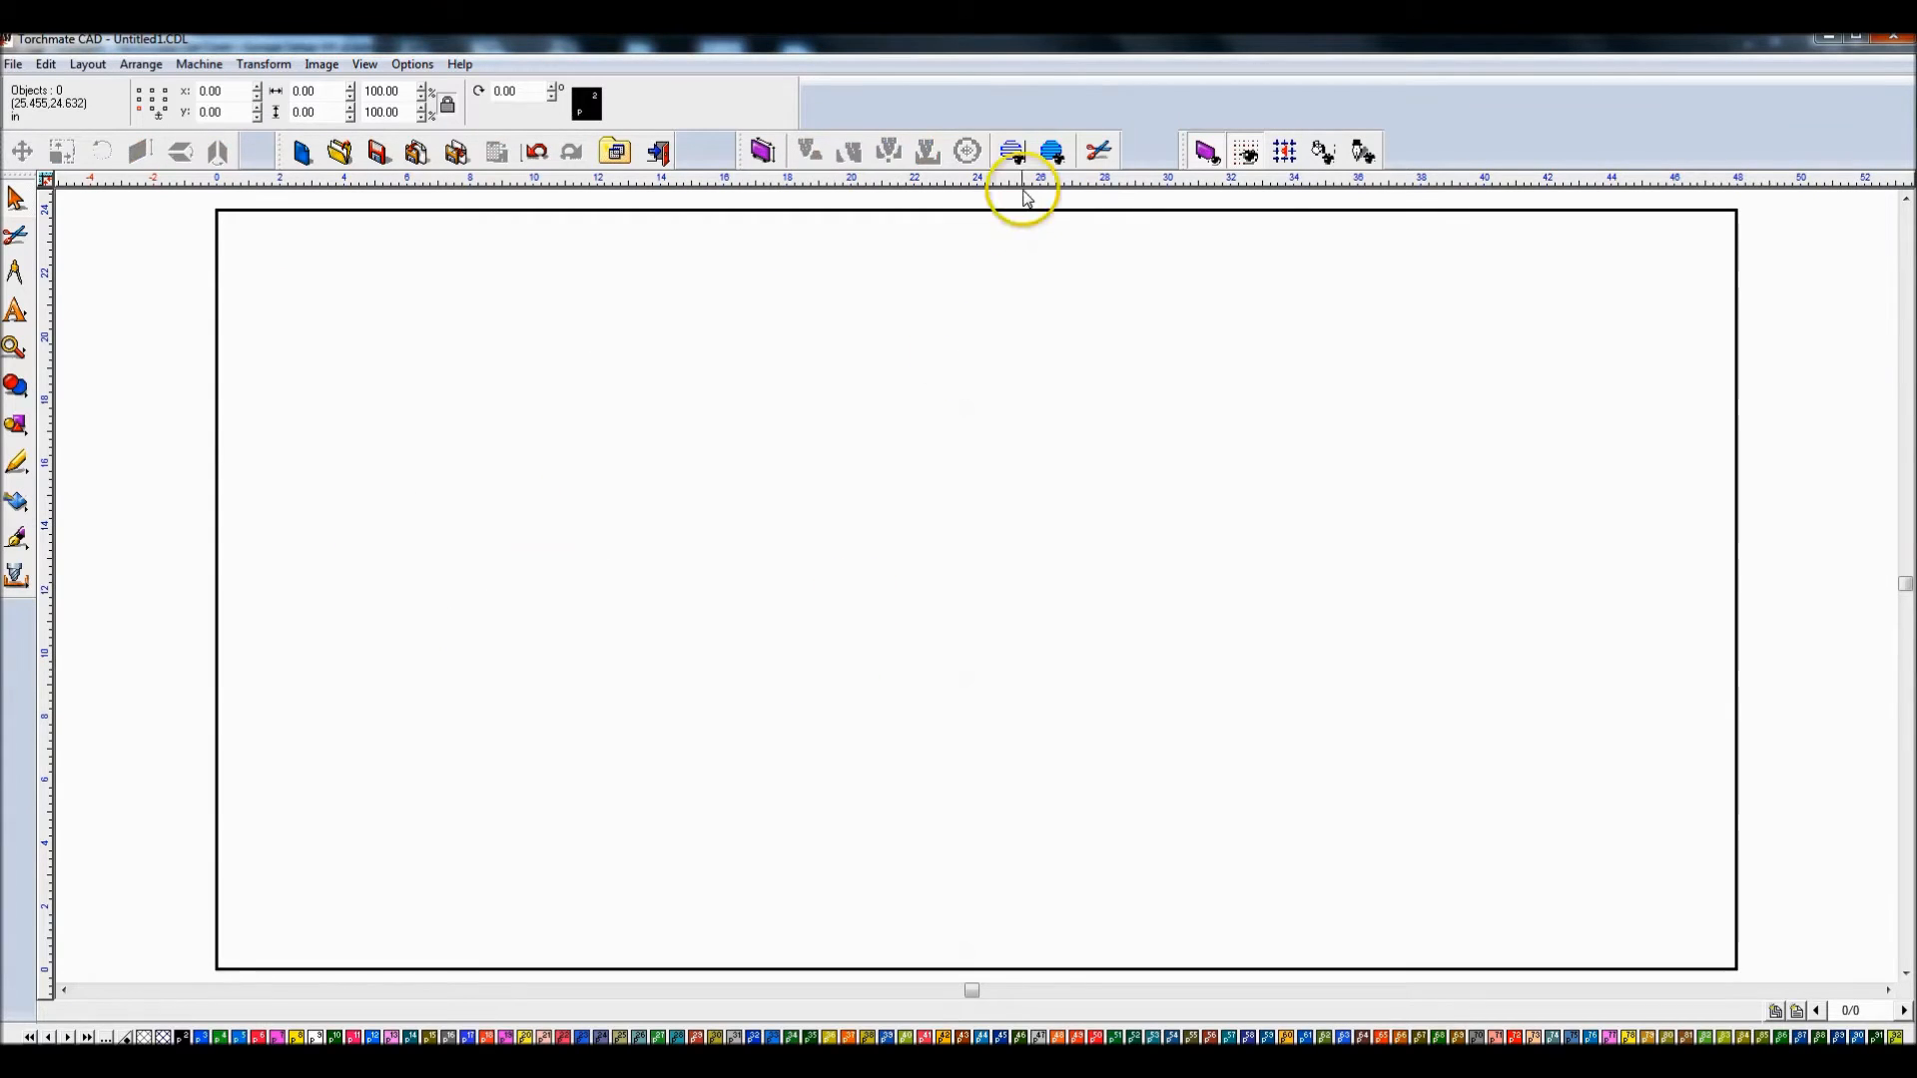
pyautogui.hotkey('ctrl', 'z')
# Step: Move both tool paths together to X 0, Y 0 on the plate
pyautogui.moveTo(244, 271); pyautogui.dragTo(846, 715)
pyautogui.doubleClick(227, 89)
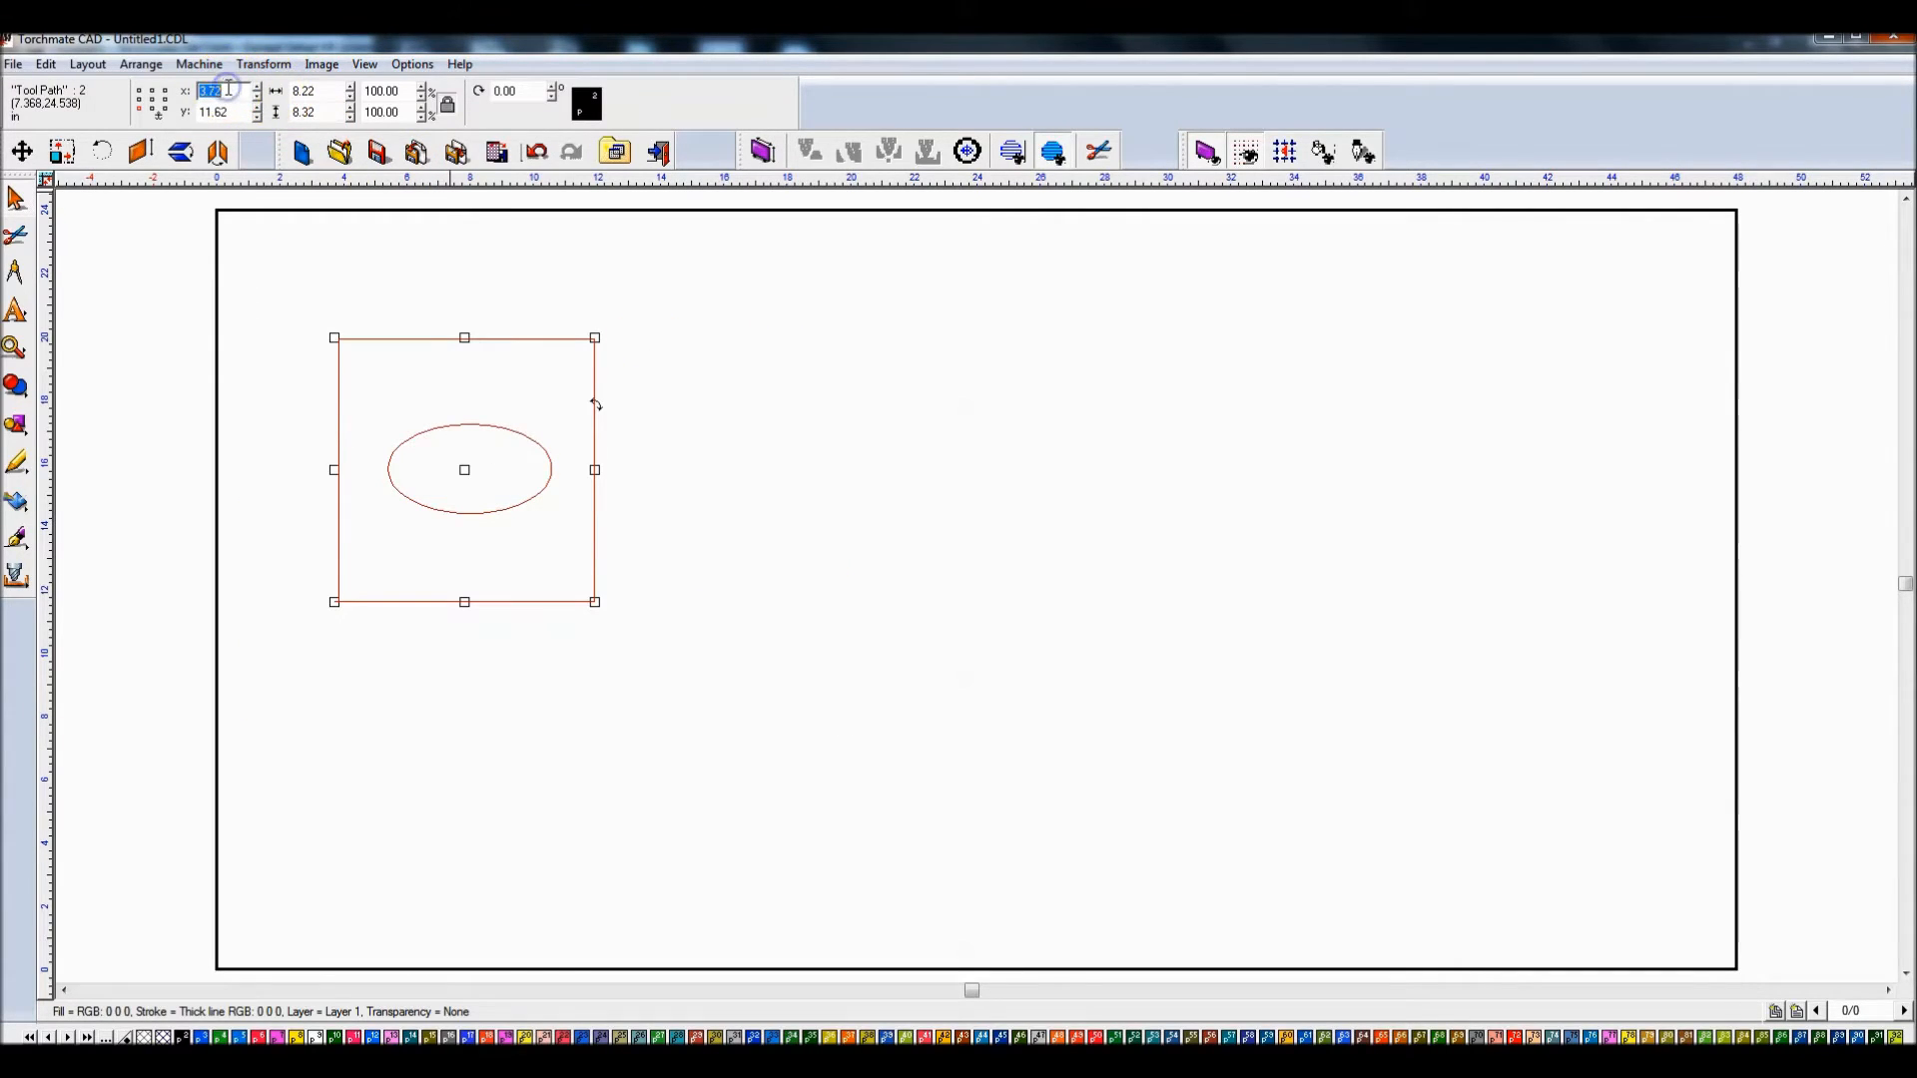
pyautogui.write('0')
pyautogui.press('Tab')
pyautogui.write('0')
pyautogui.press('Return')
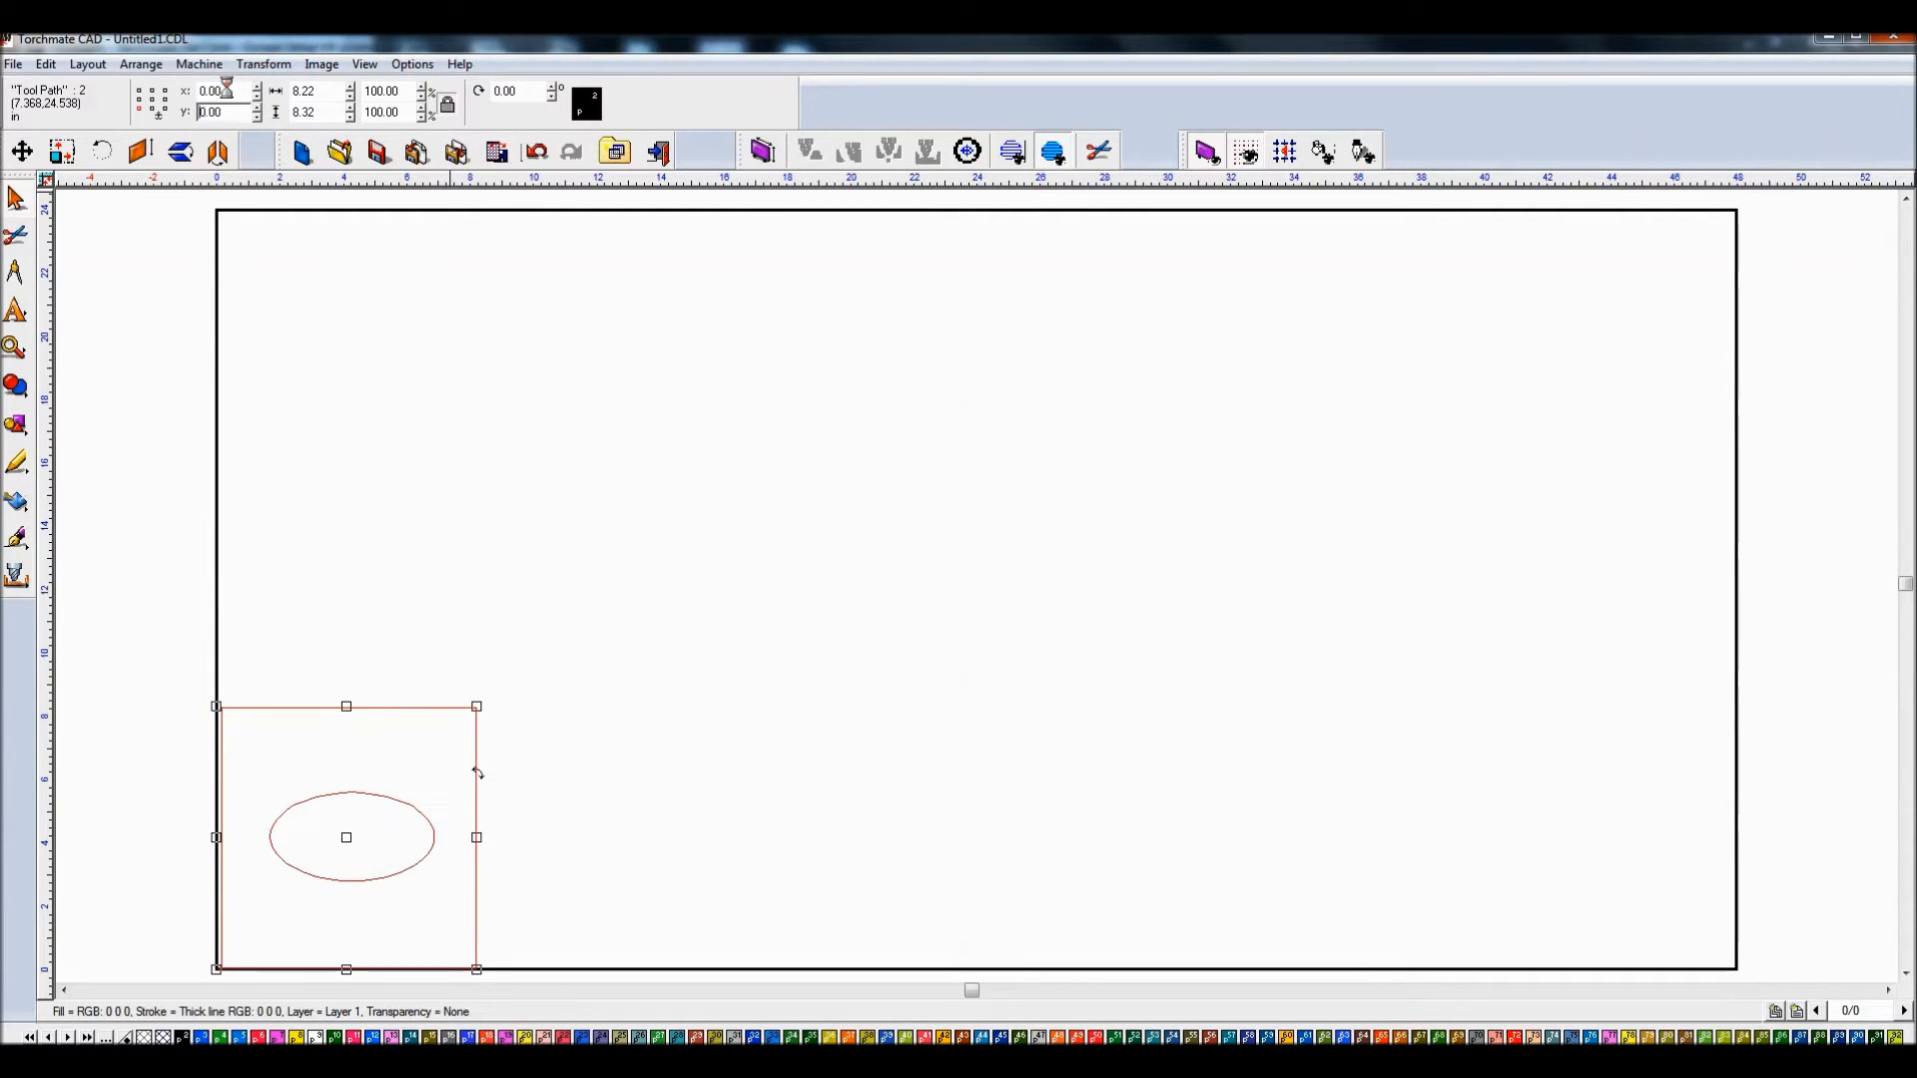
# Step: Put the oval's tool path ahead of the rectangle's in the cutting sequence, and select both tool paths
pyautogui.click(87, 64)
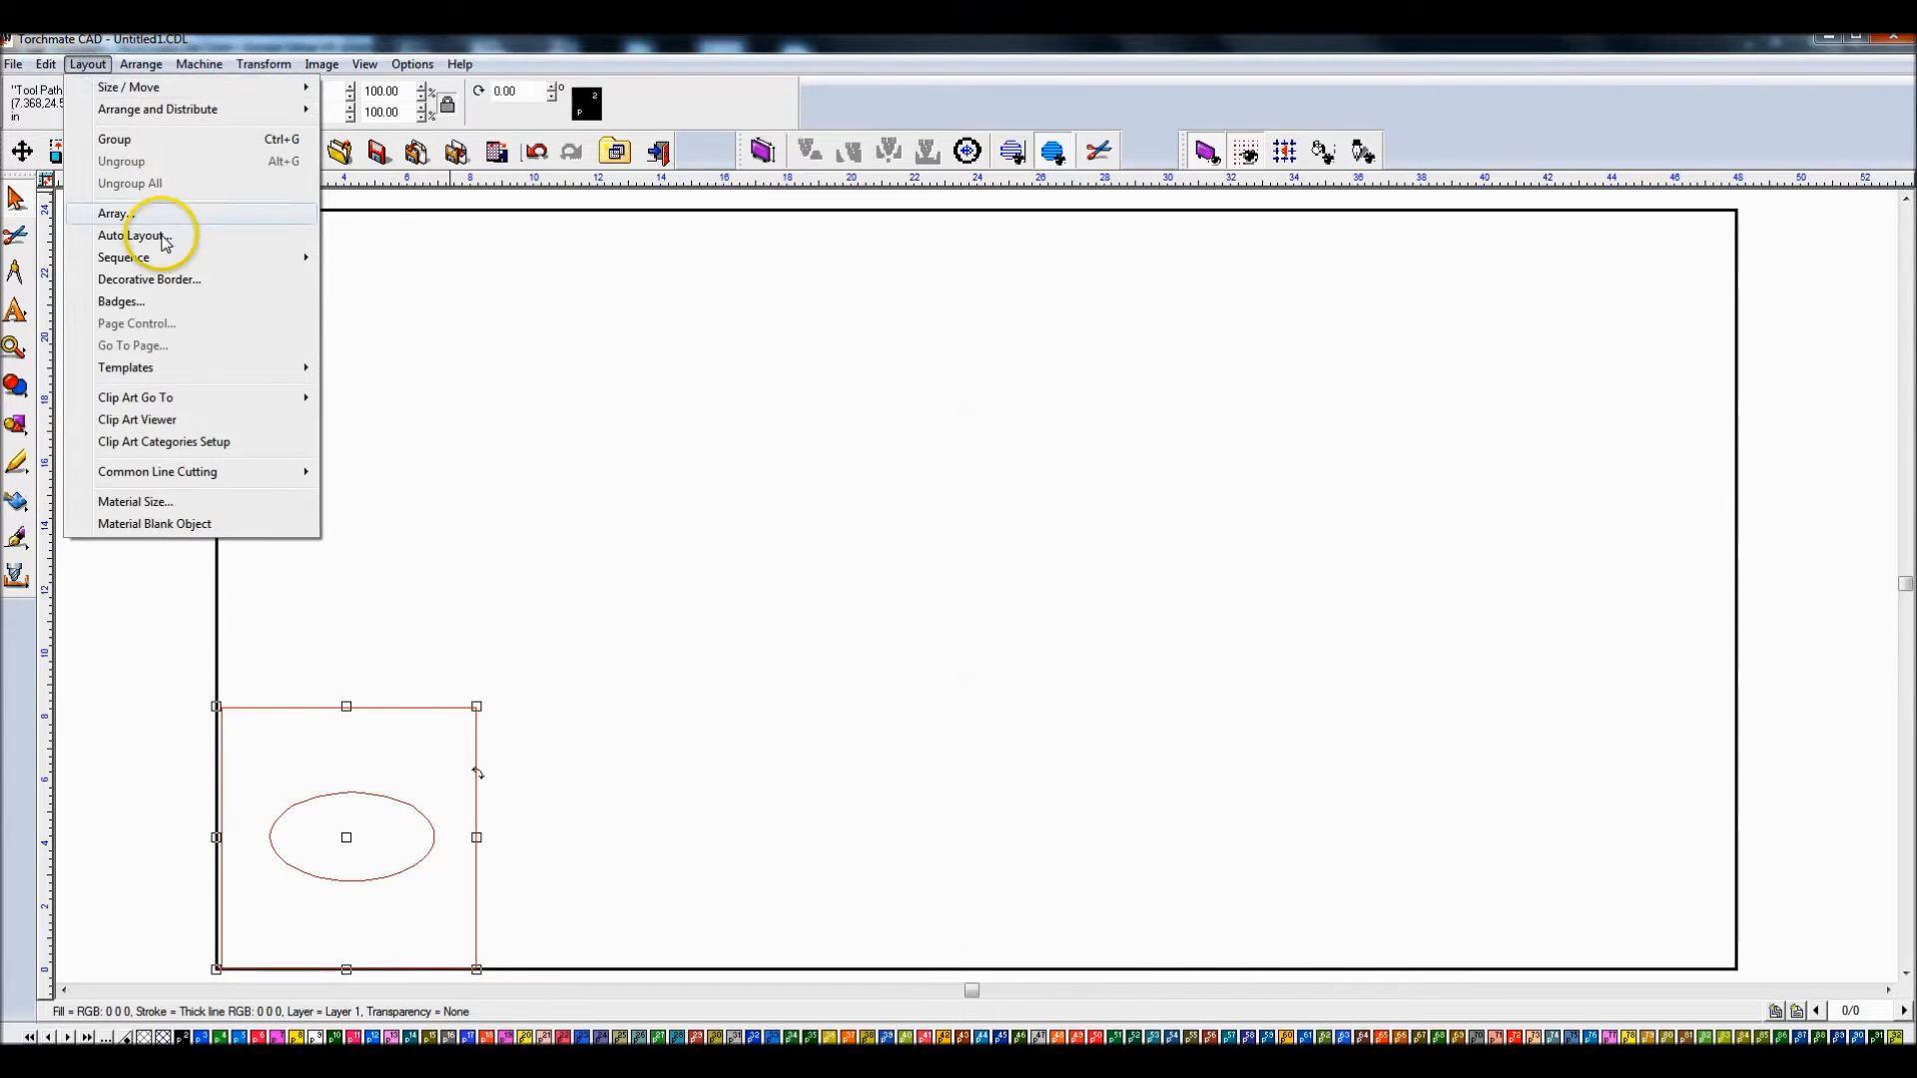
pyautogui.moveTo(320, 265)
pyautogui.click(442, 300)
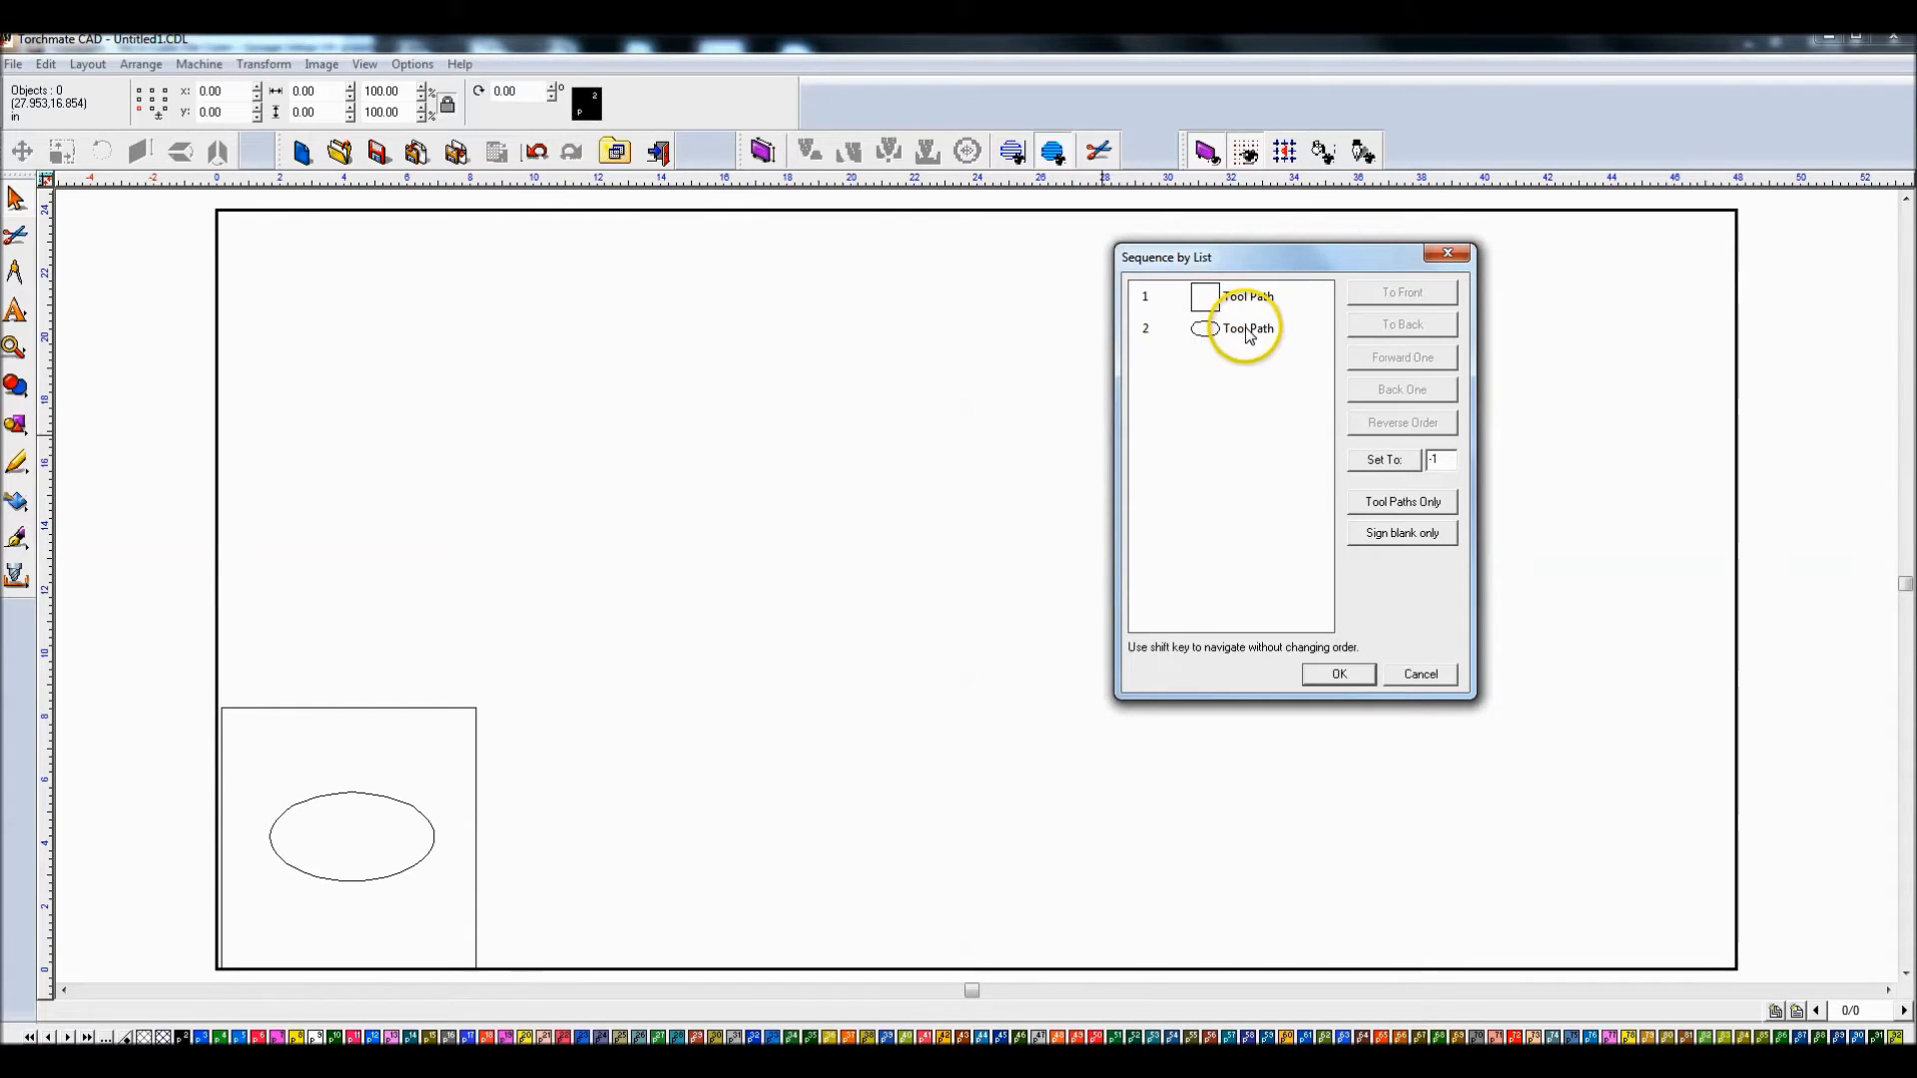
pyautogui.click(1248, 329)
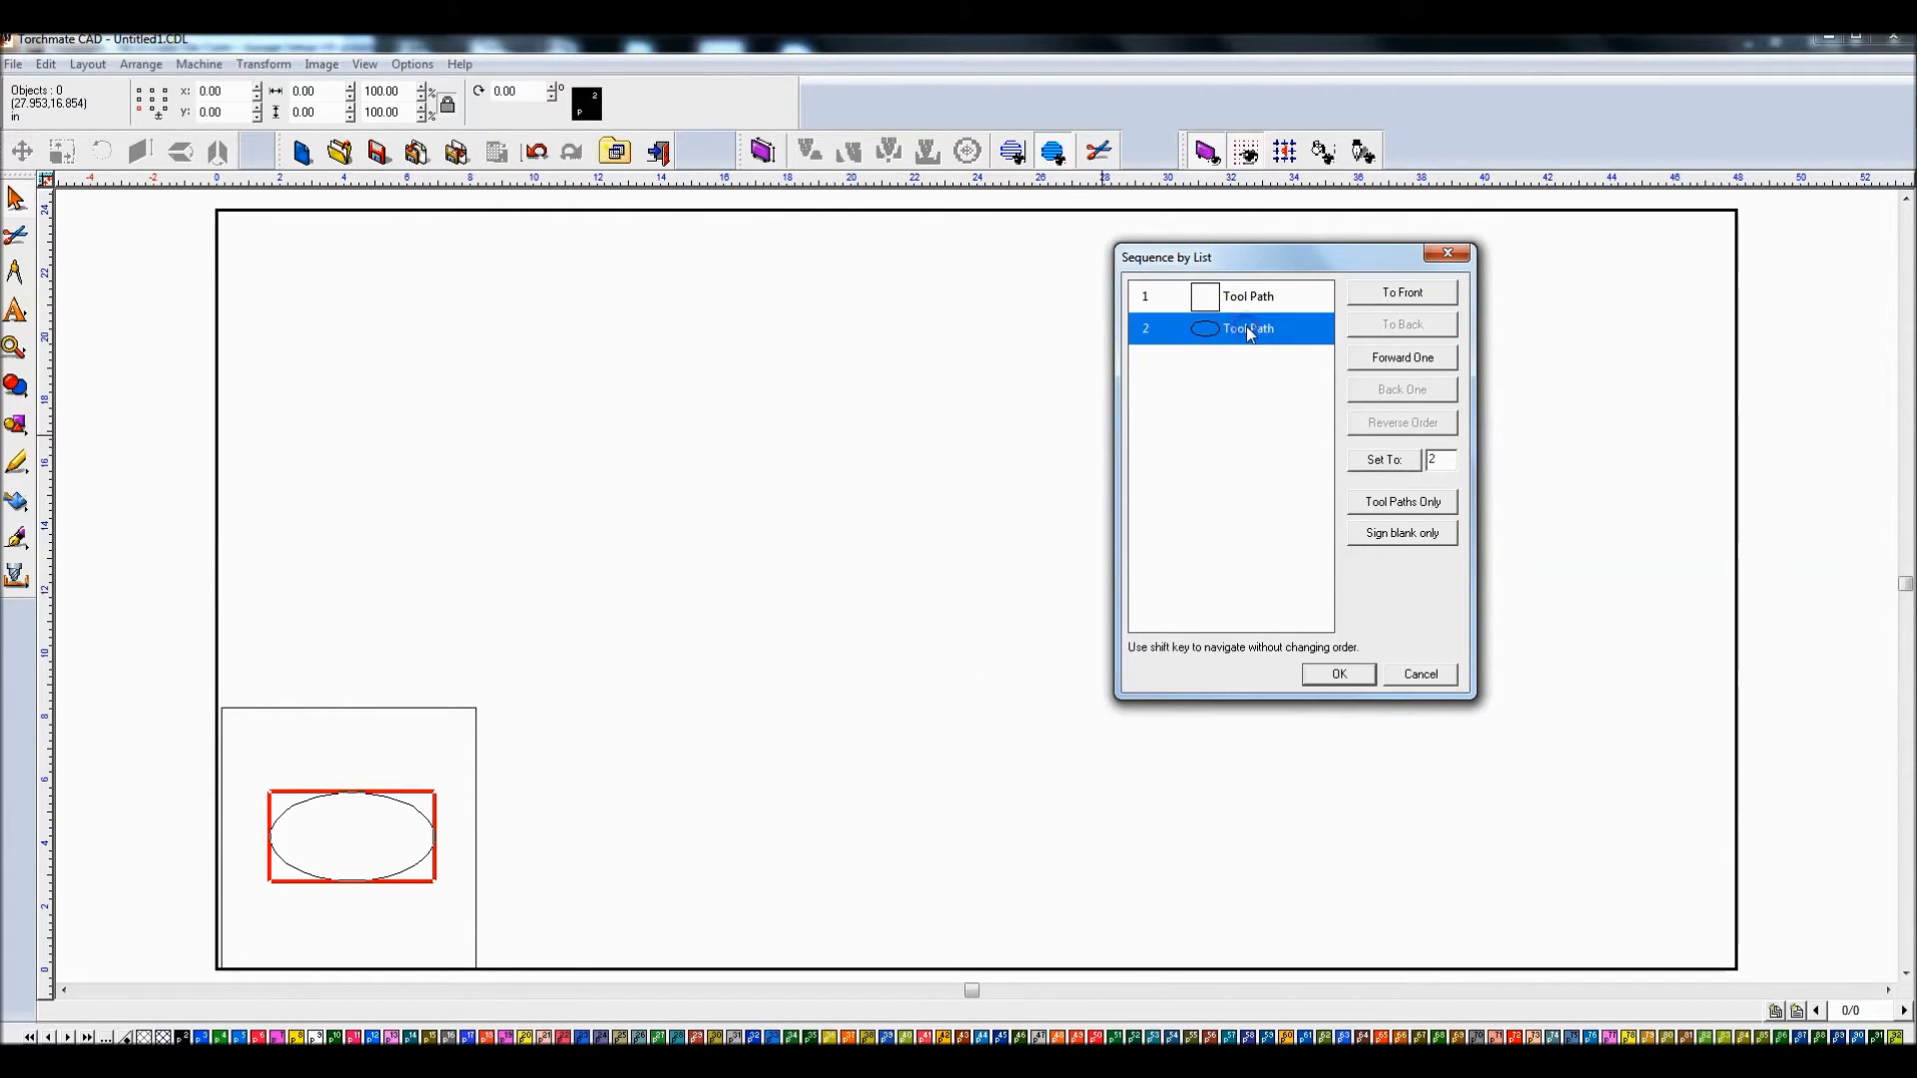
pyautogui.click(1409, 295)
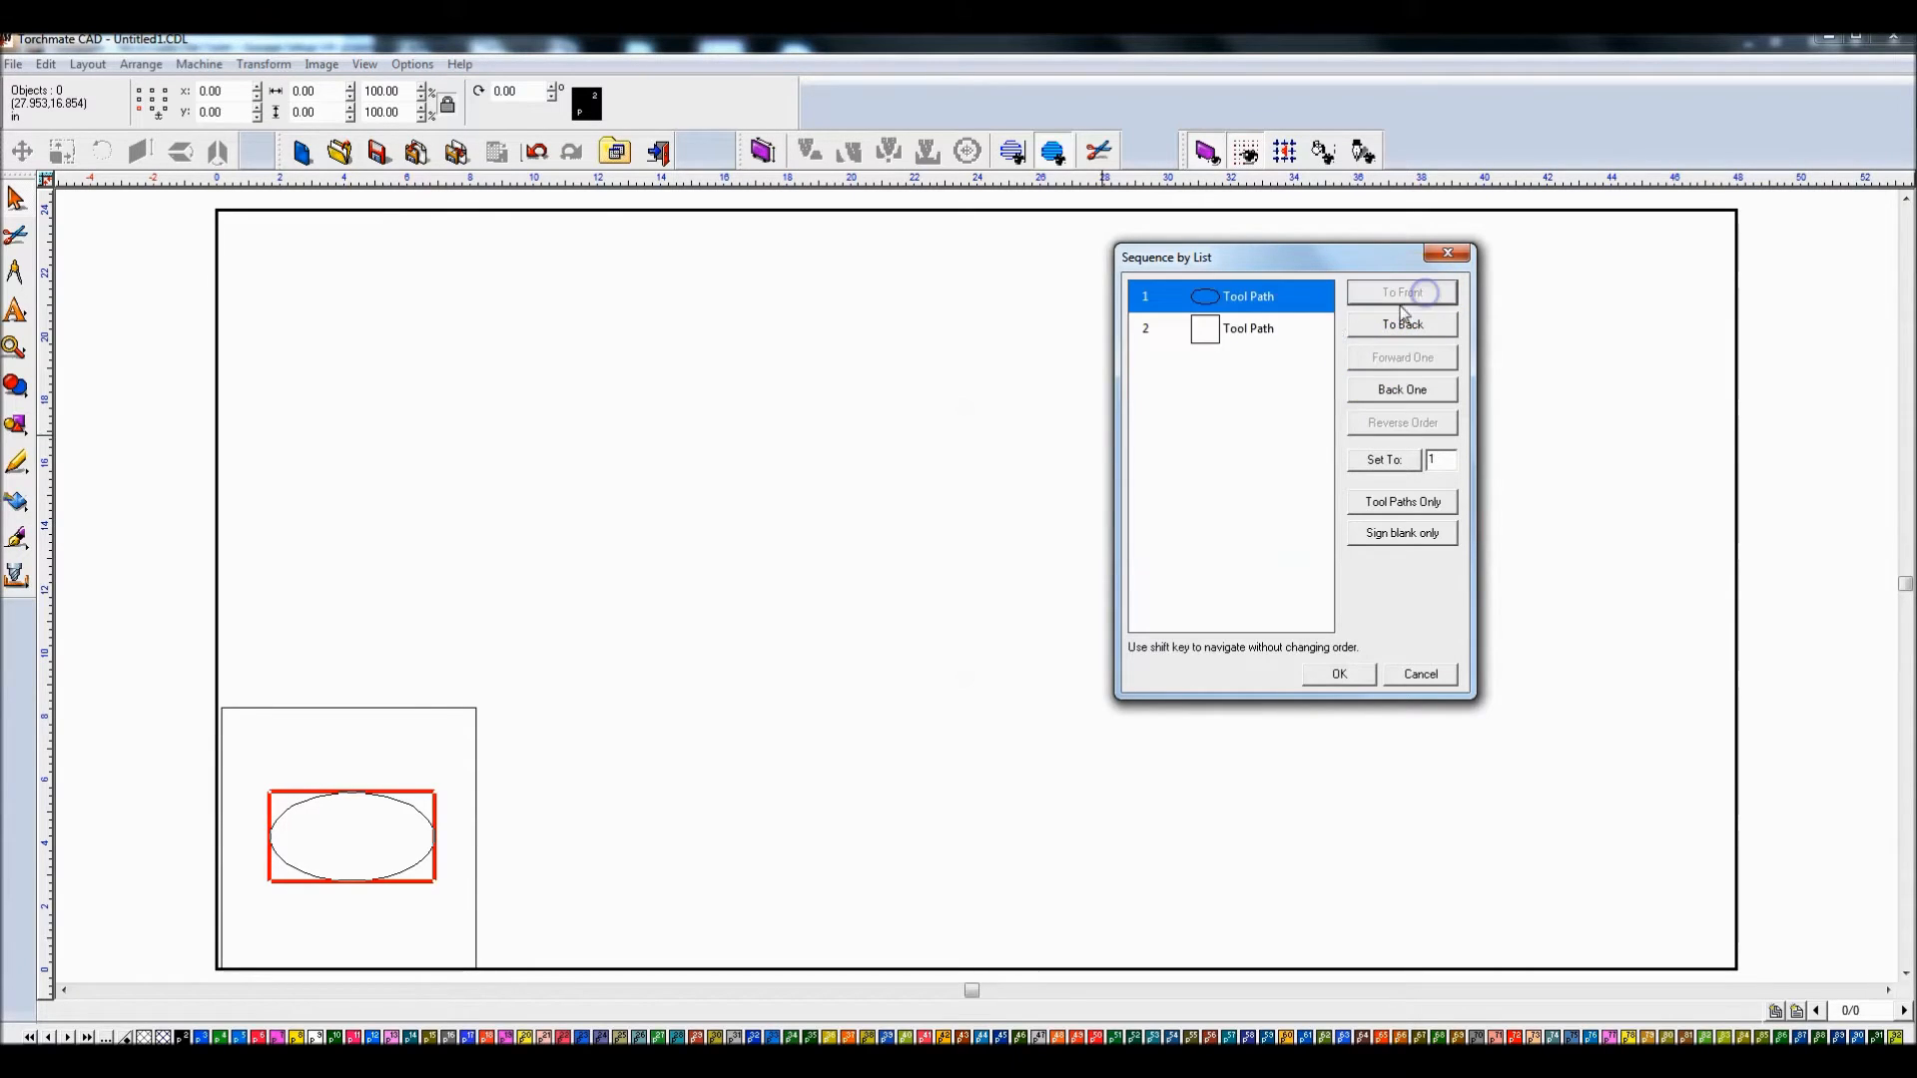
pyautogui.click(1242, 338)
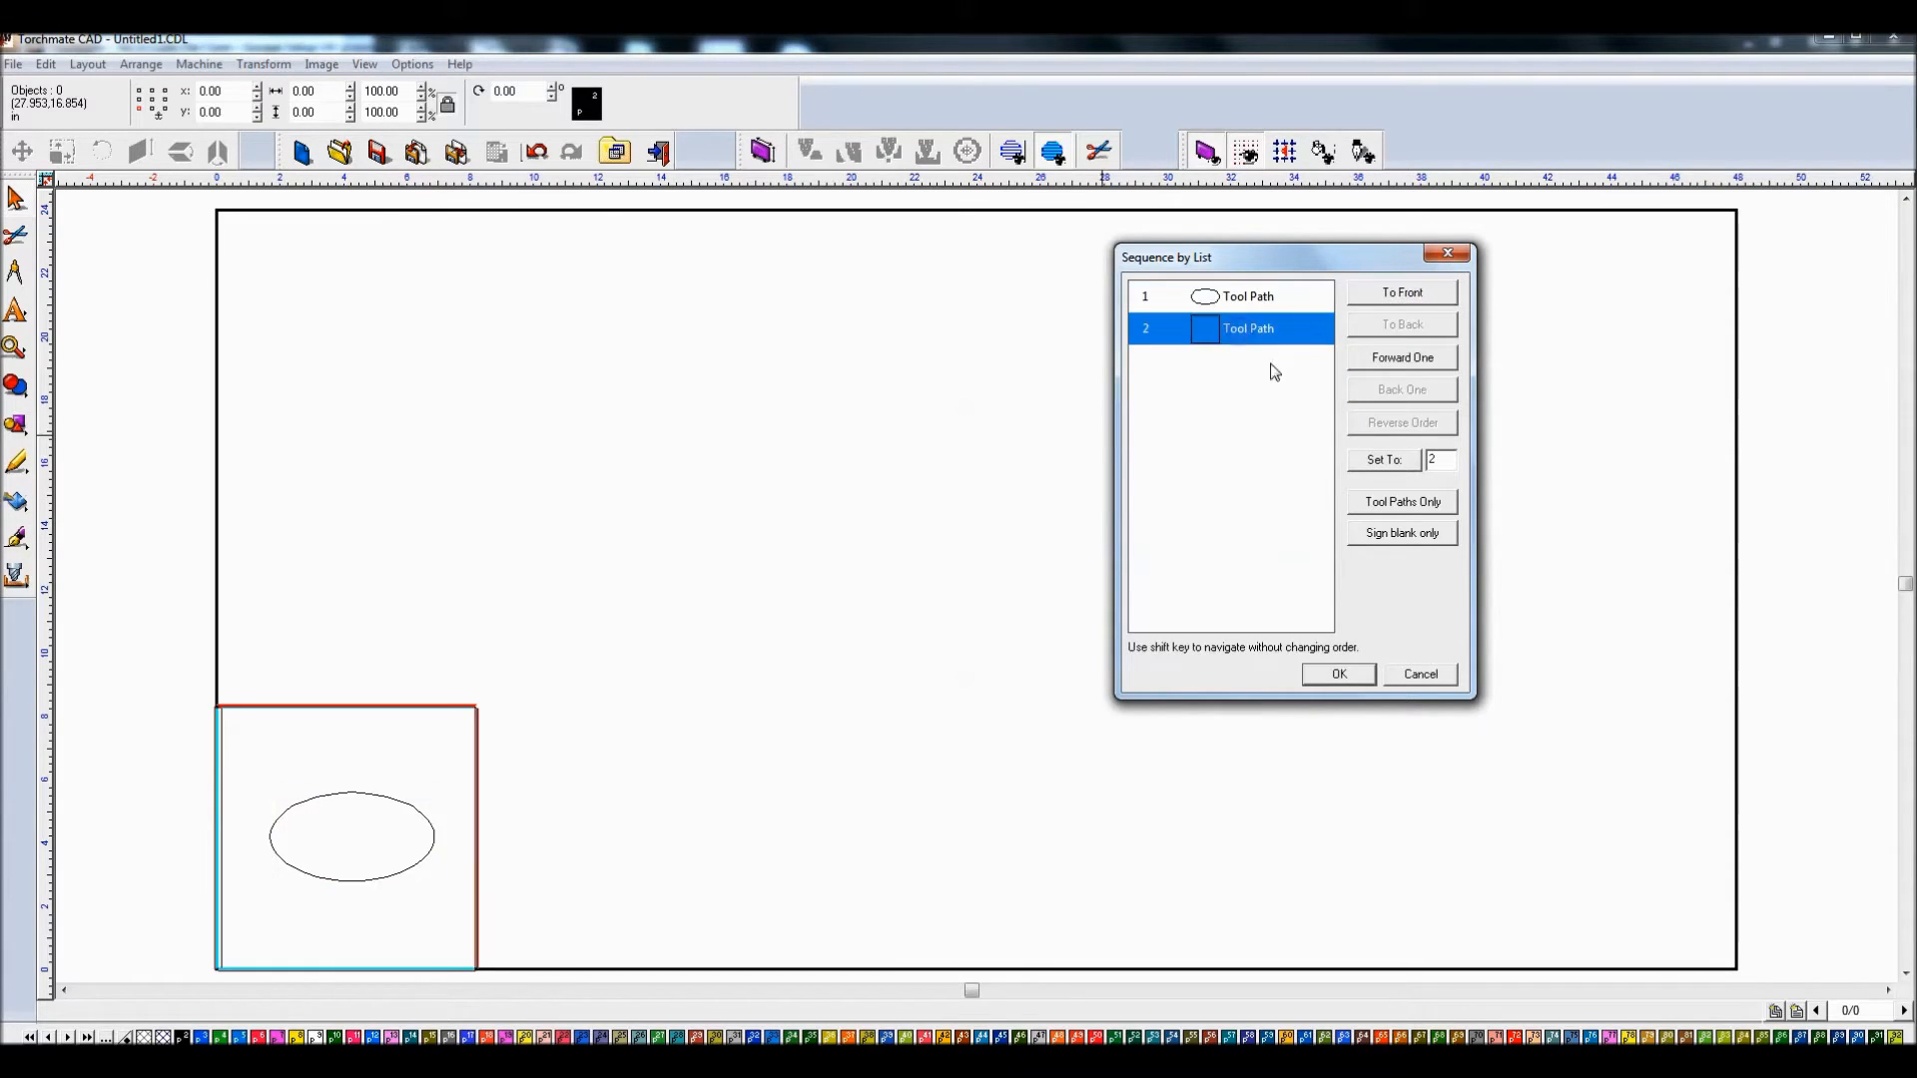
pyautogui.click(1339, 674)
pyautogui.moveTo(108, 581); pyautogui.dragTo(668, 991)
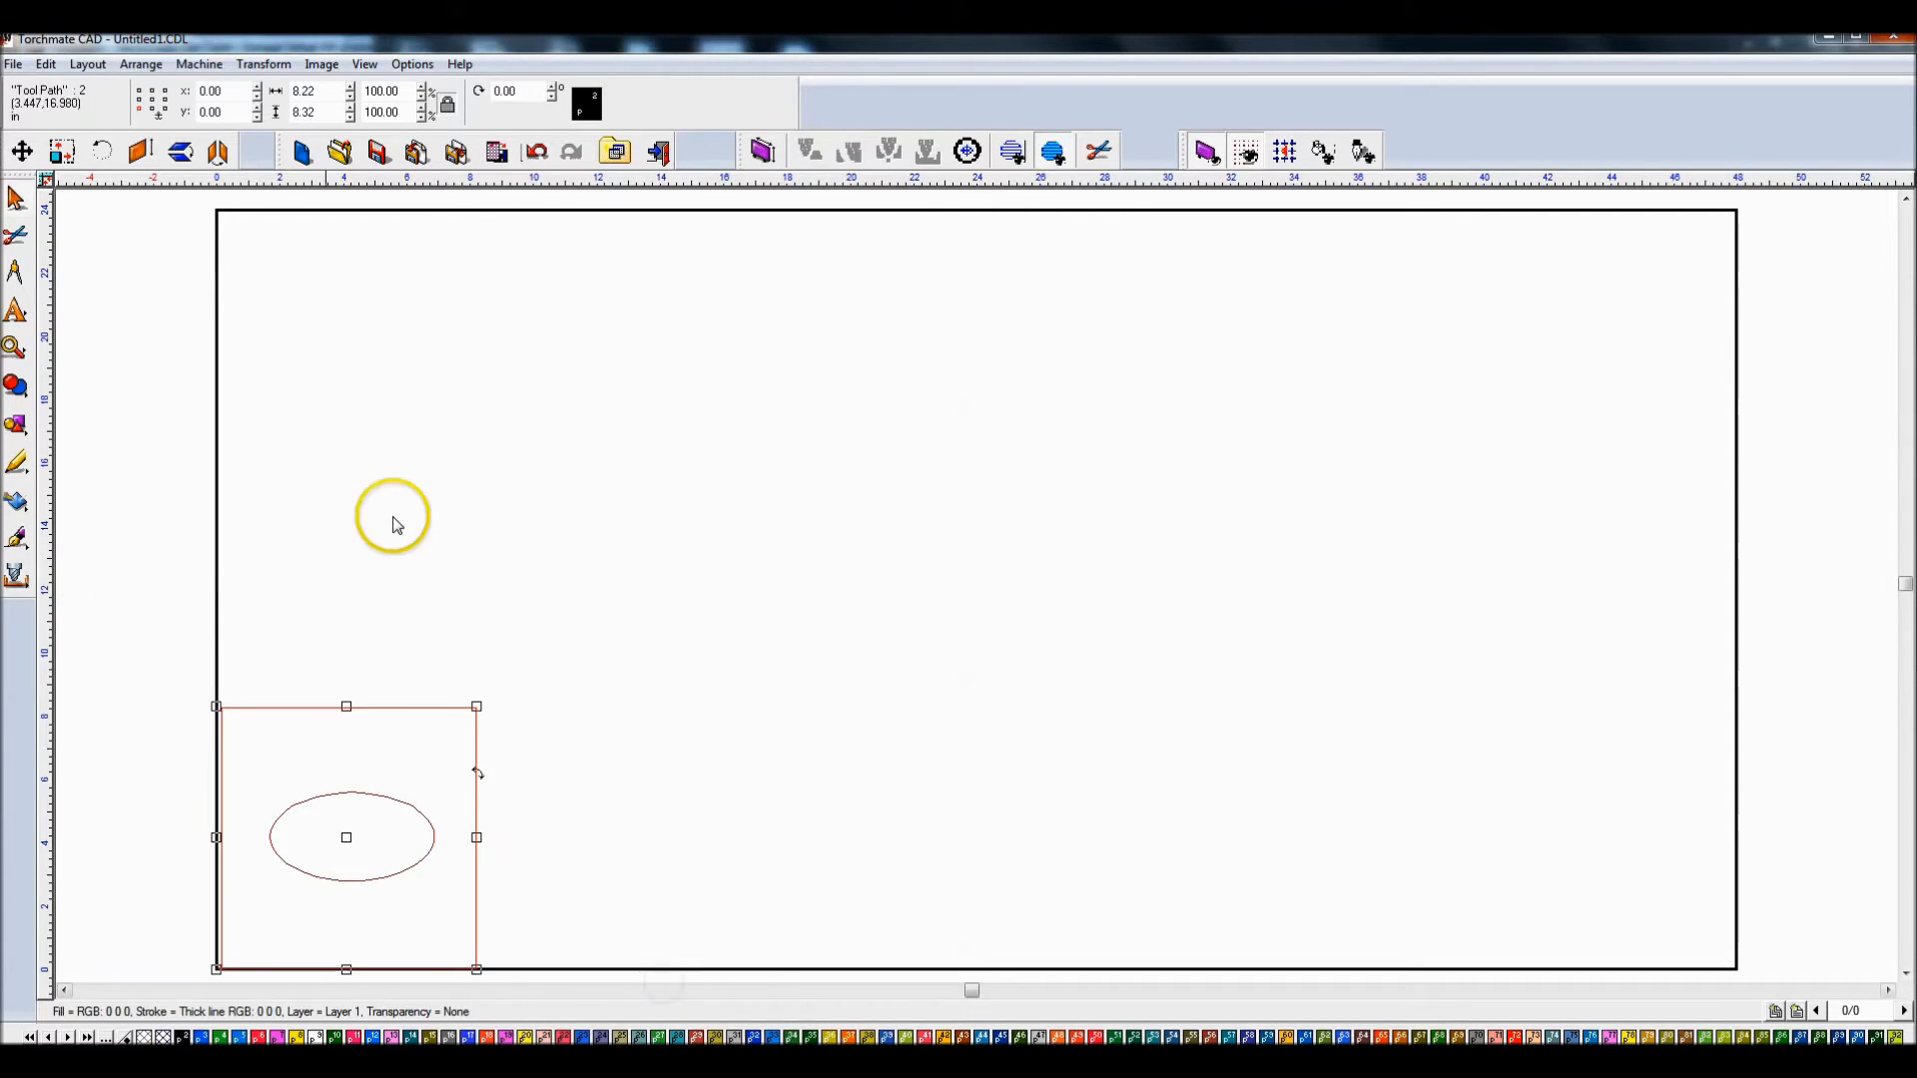
pyautogui.click(17, 233)
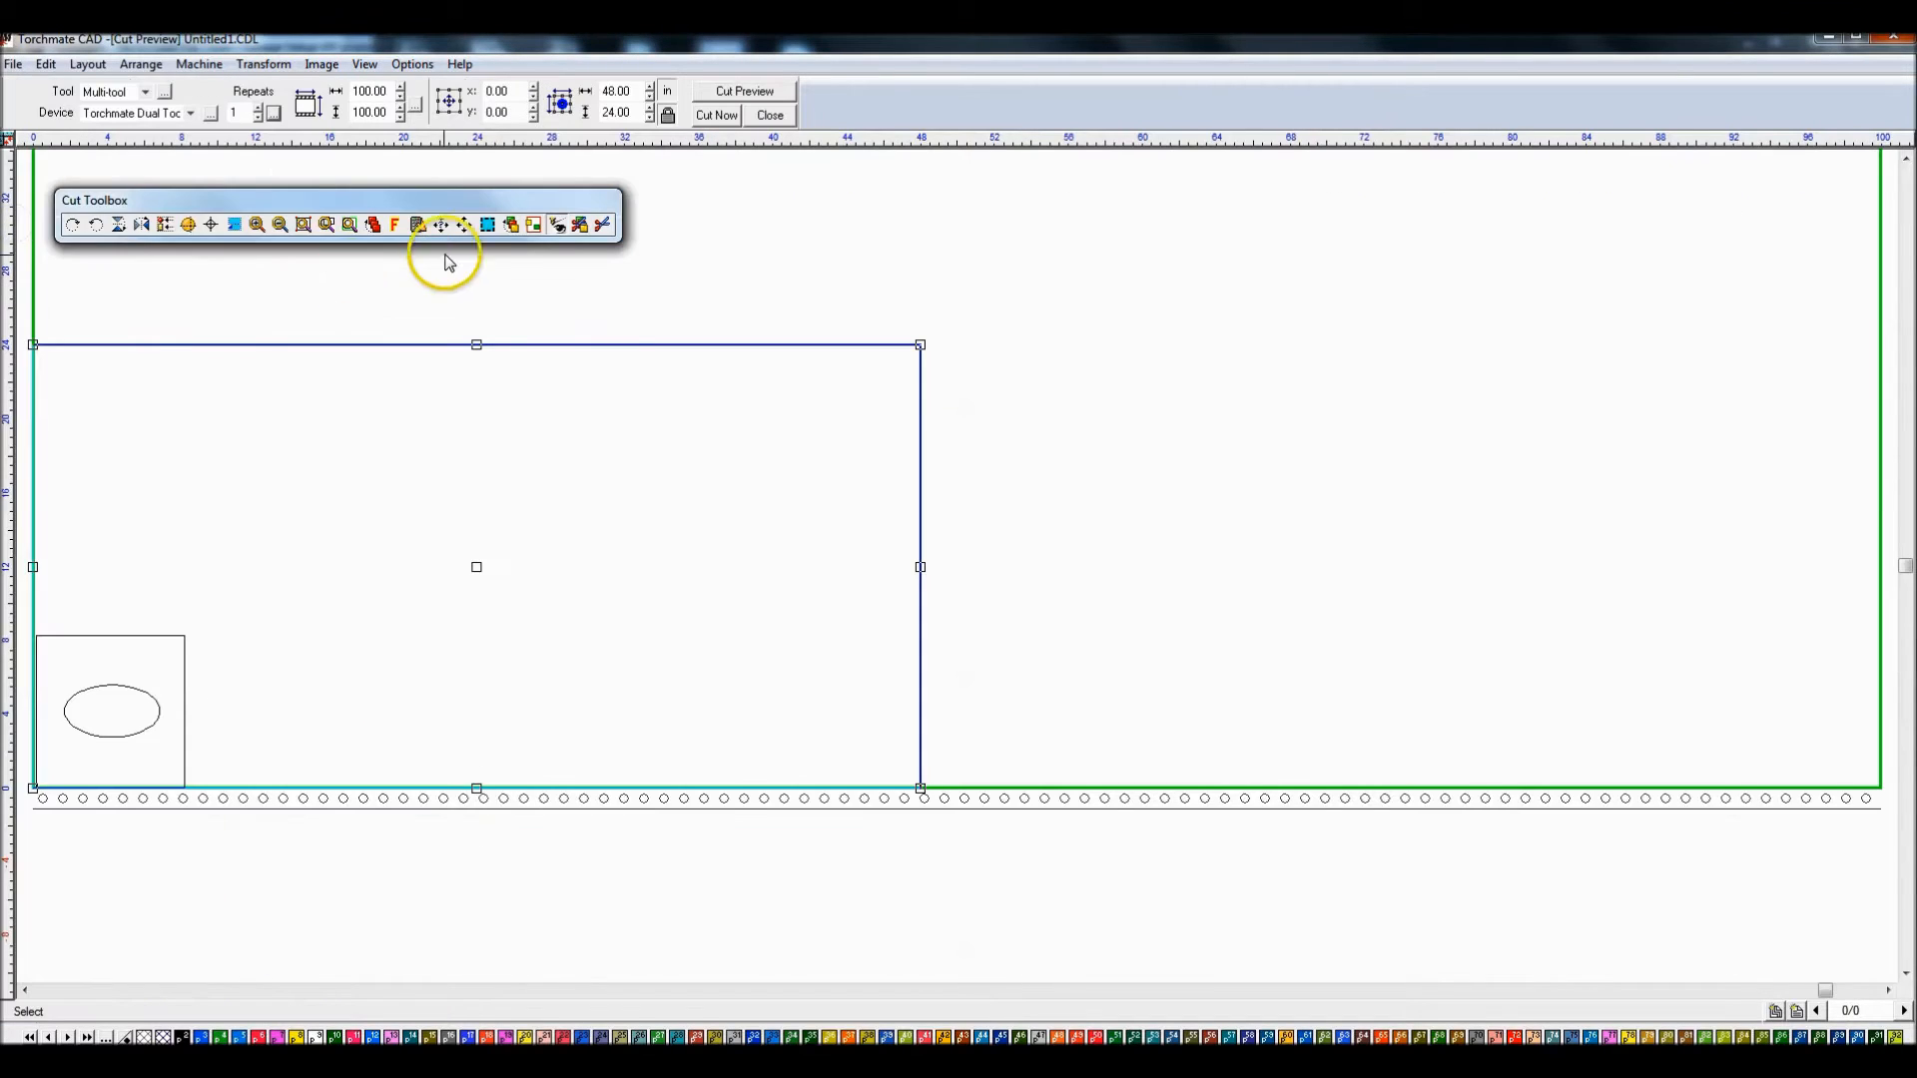
pyautogui.click(606, 225)
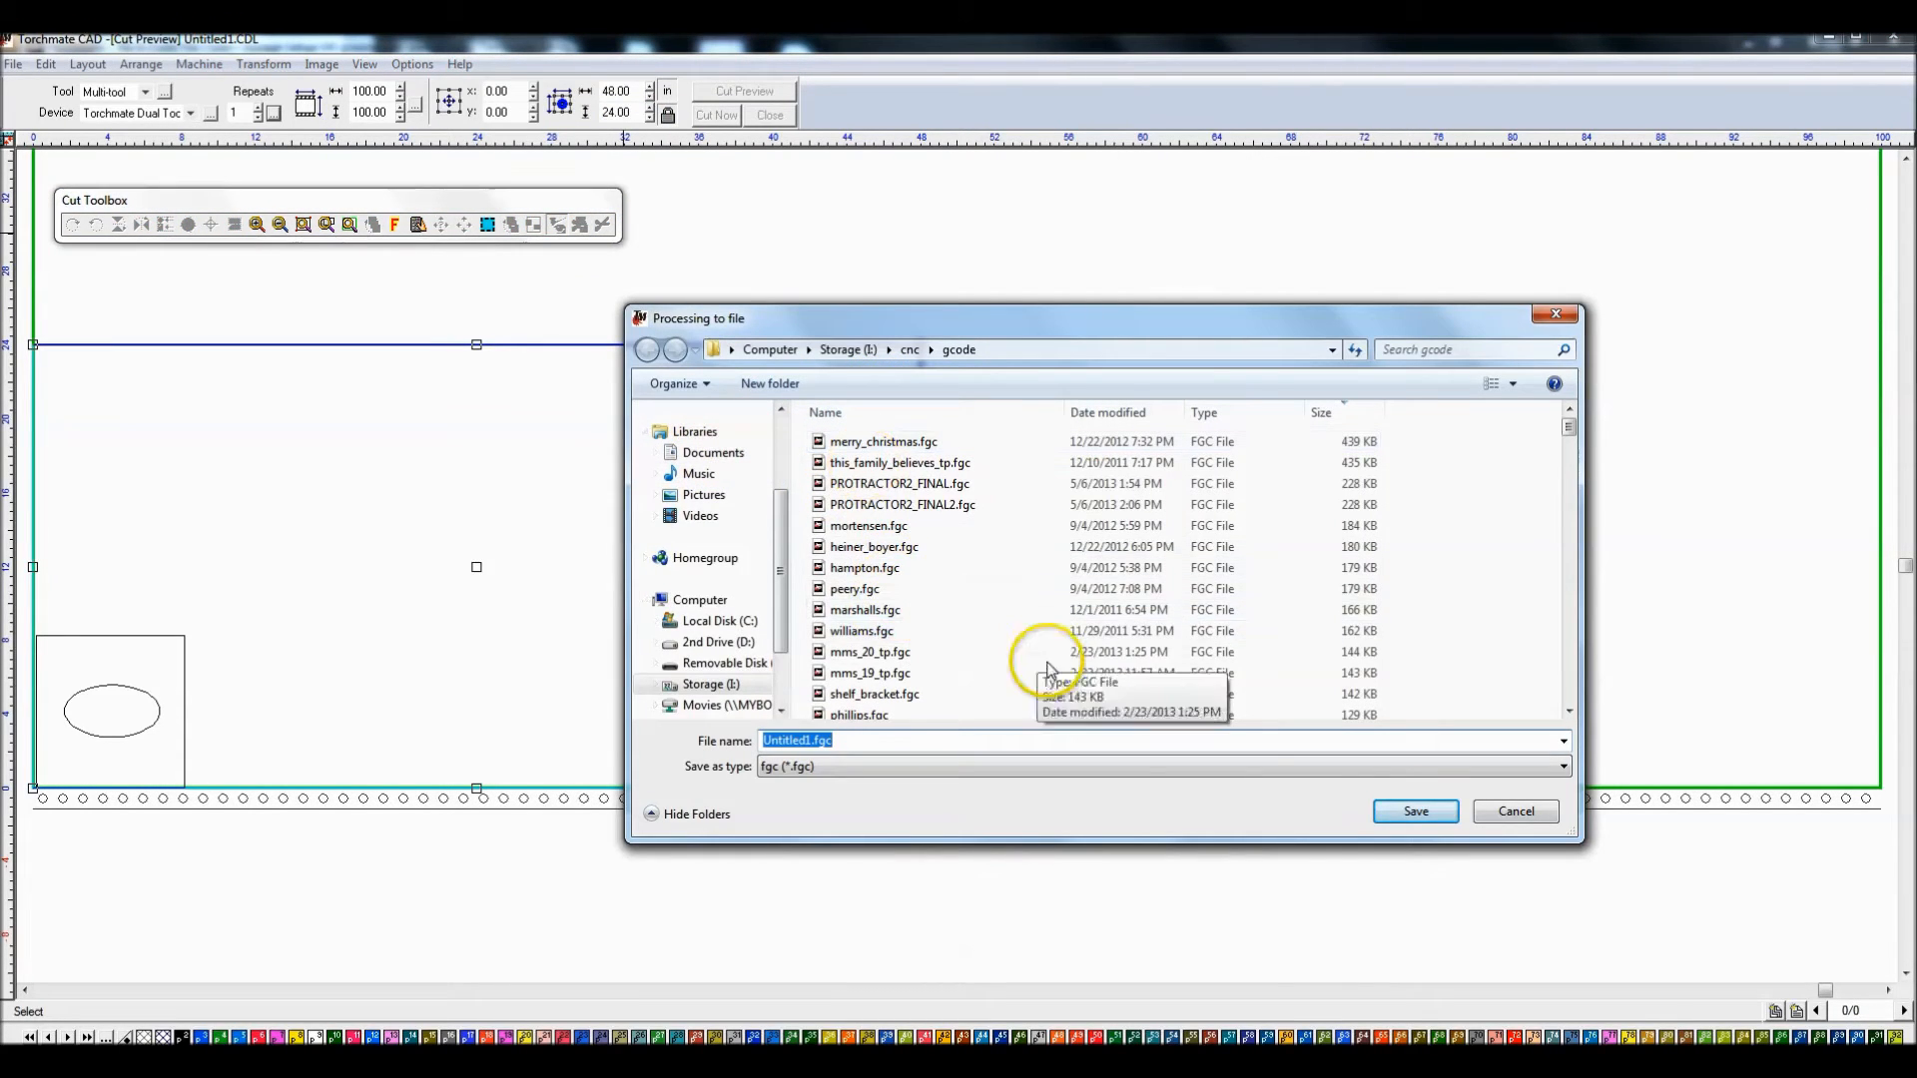
pyautogui.click(1506, 810)
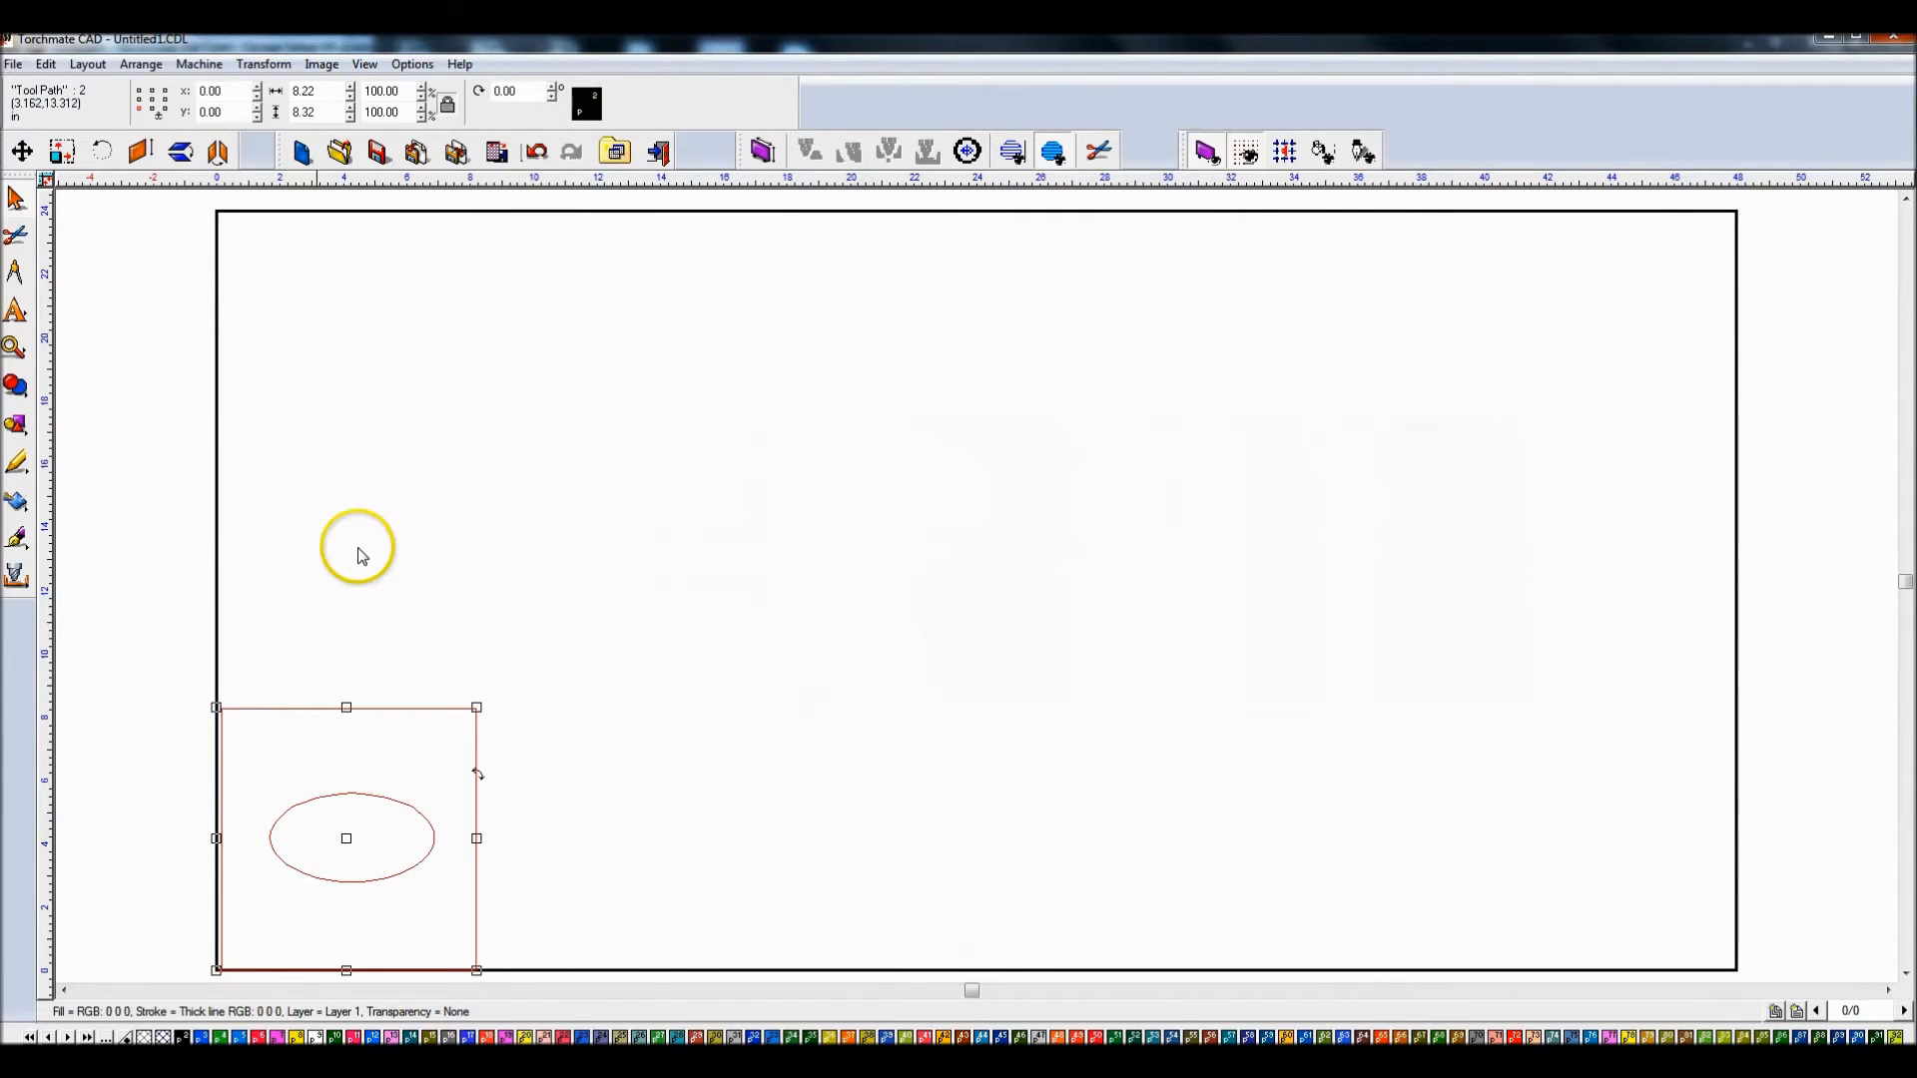
# Step: Show the G-code of both tool paths in the cut preview, and examine the T2 tool change, feed rate and M50/M51 lines
pyautogui.click(17, 236)
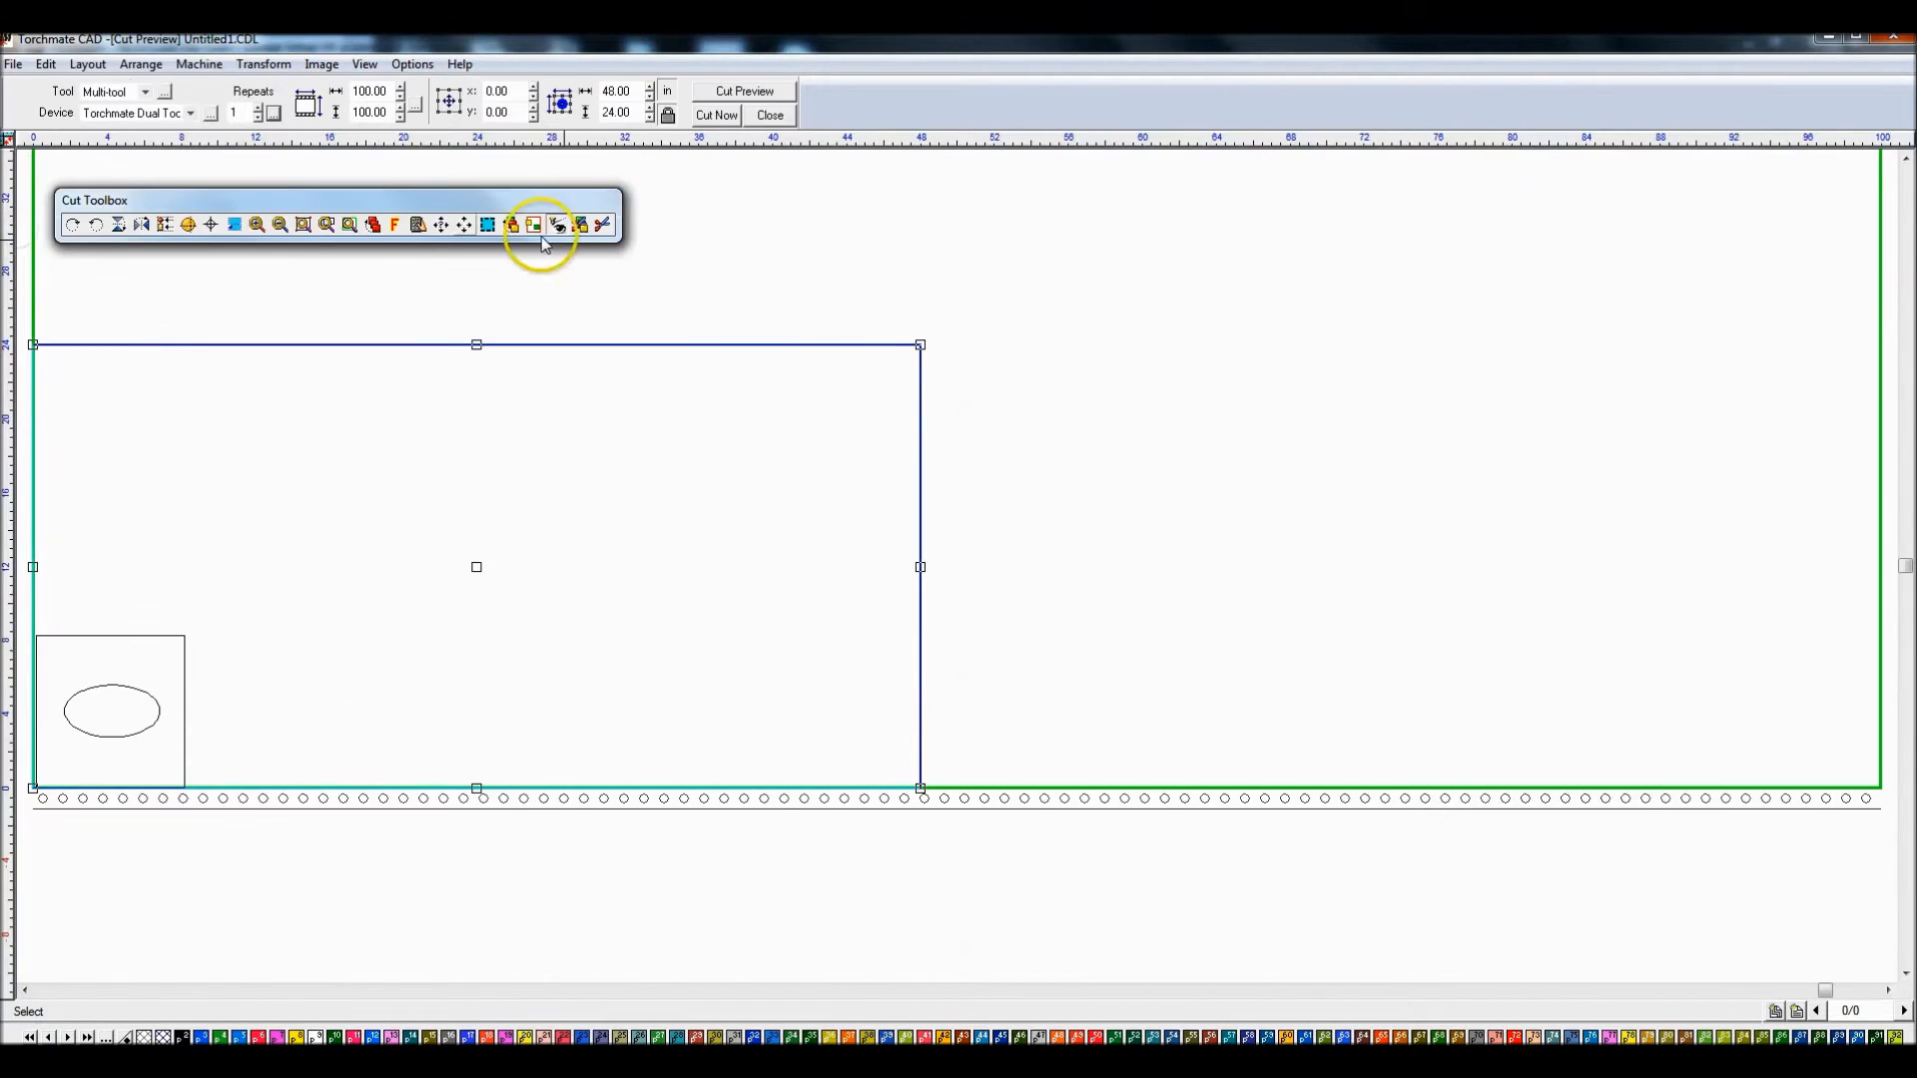
pyautogui.click(421, 228)
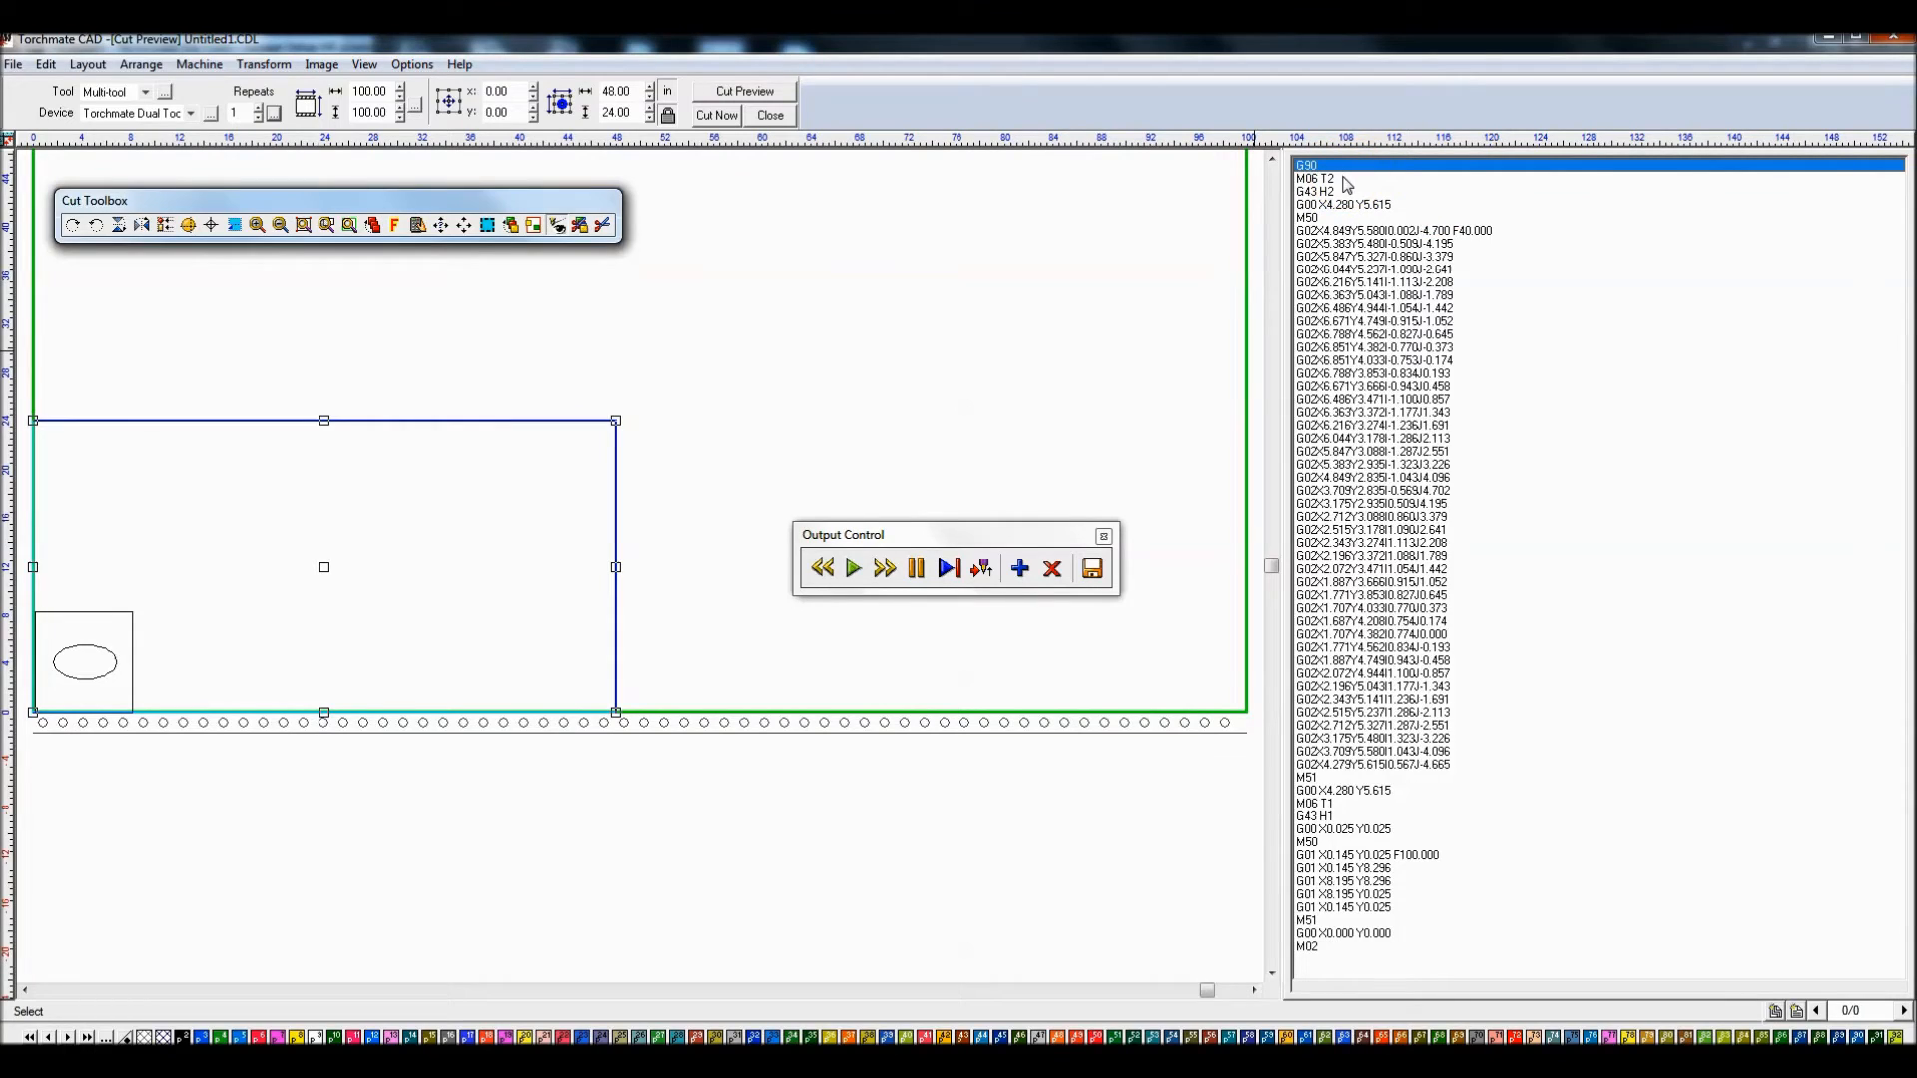
pyautogui.click(1339, 180)
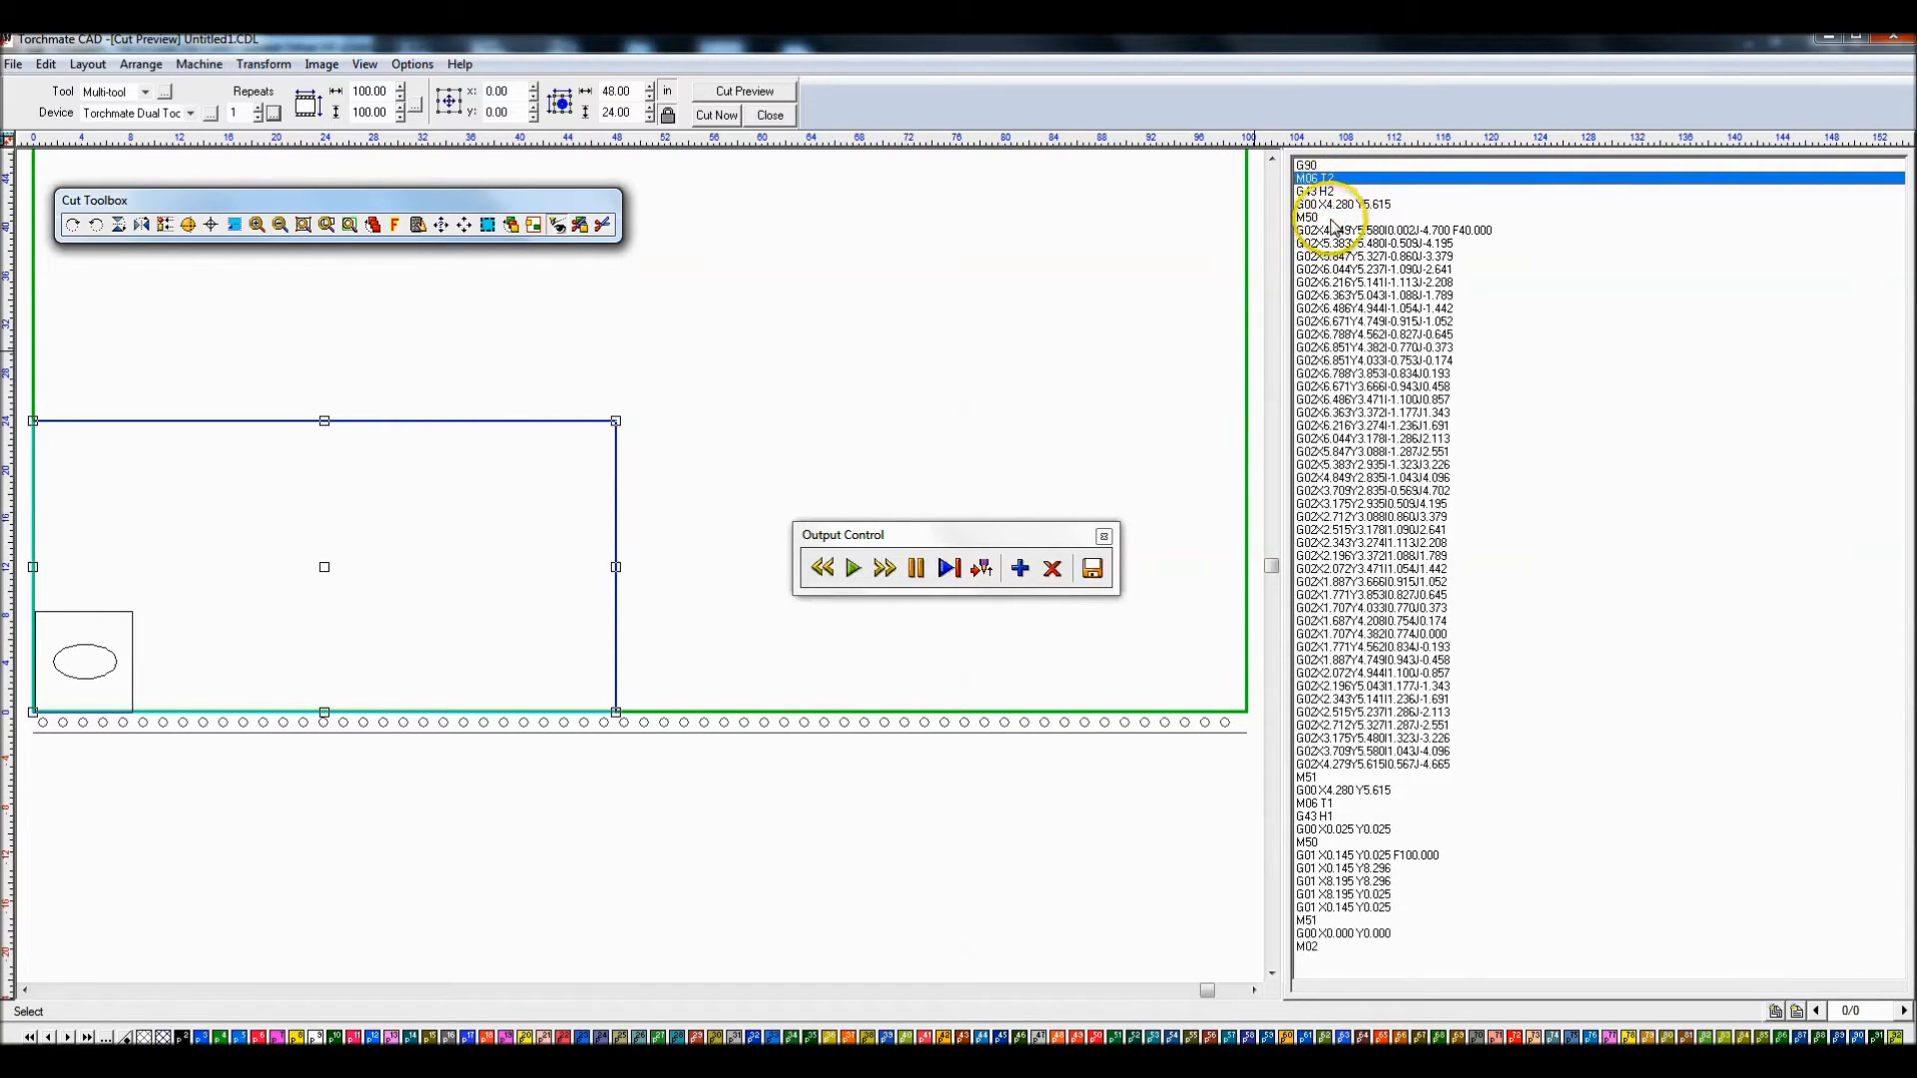
pyautogui.click(1474, 233)
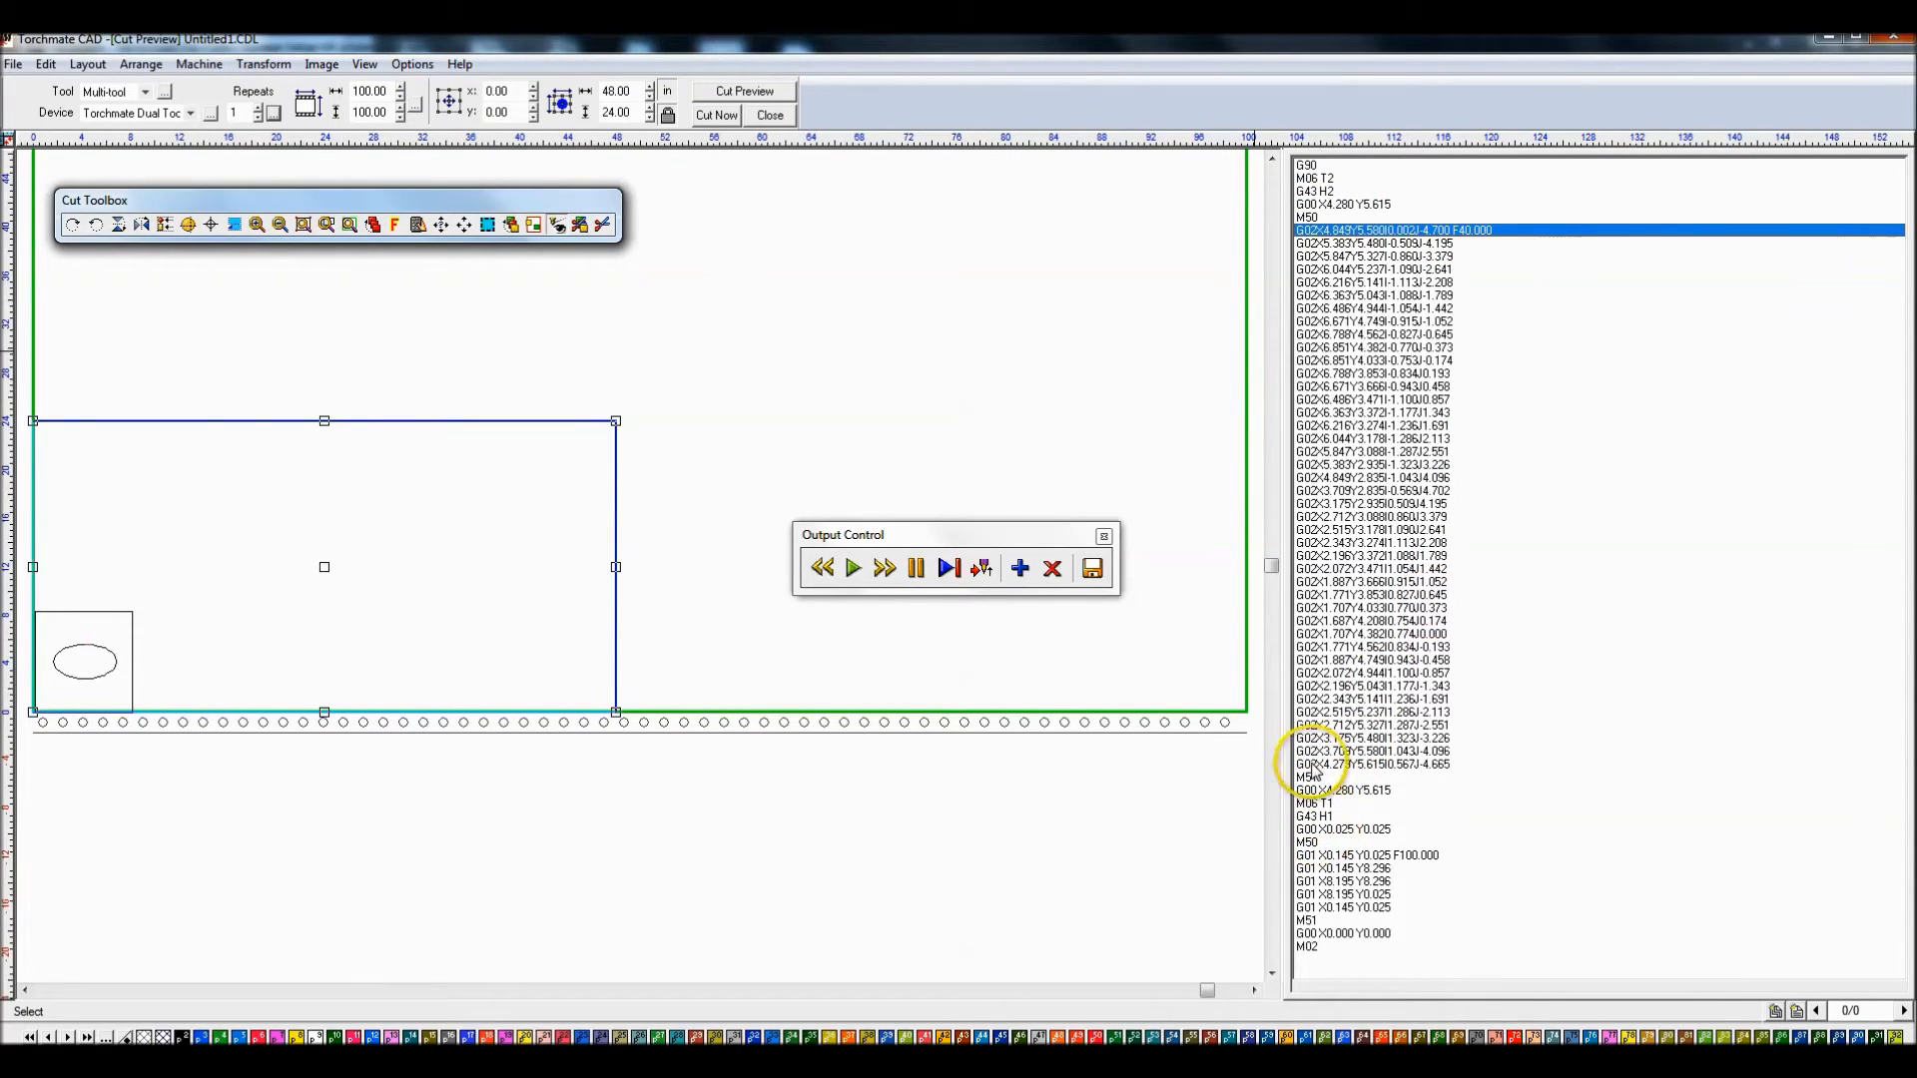
pyautogui.click(1314, 218)
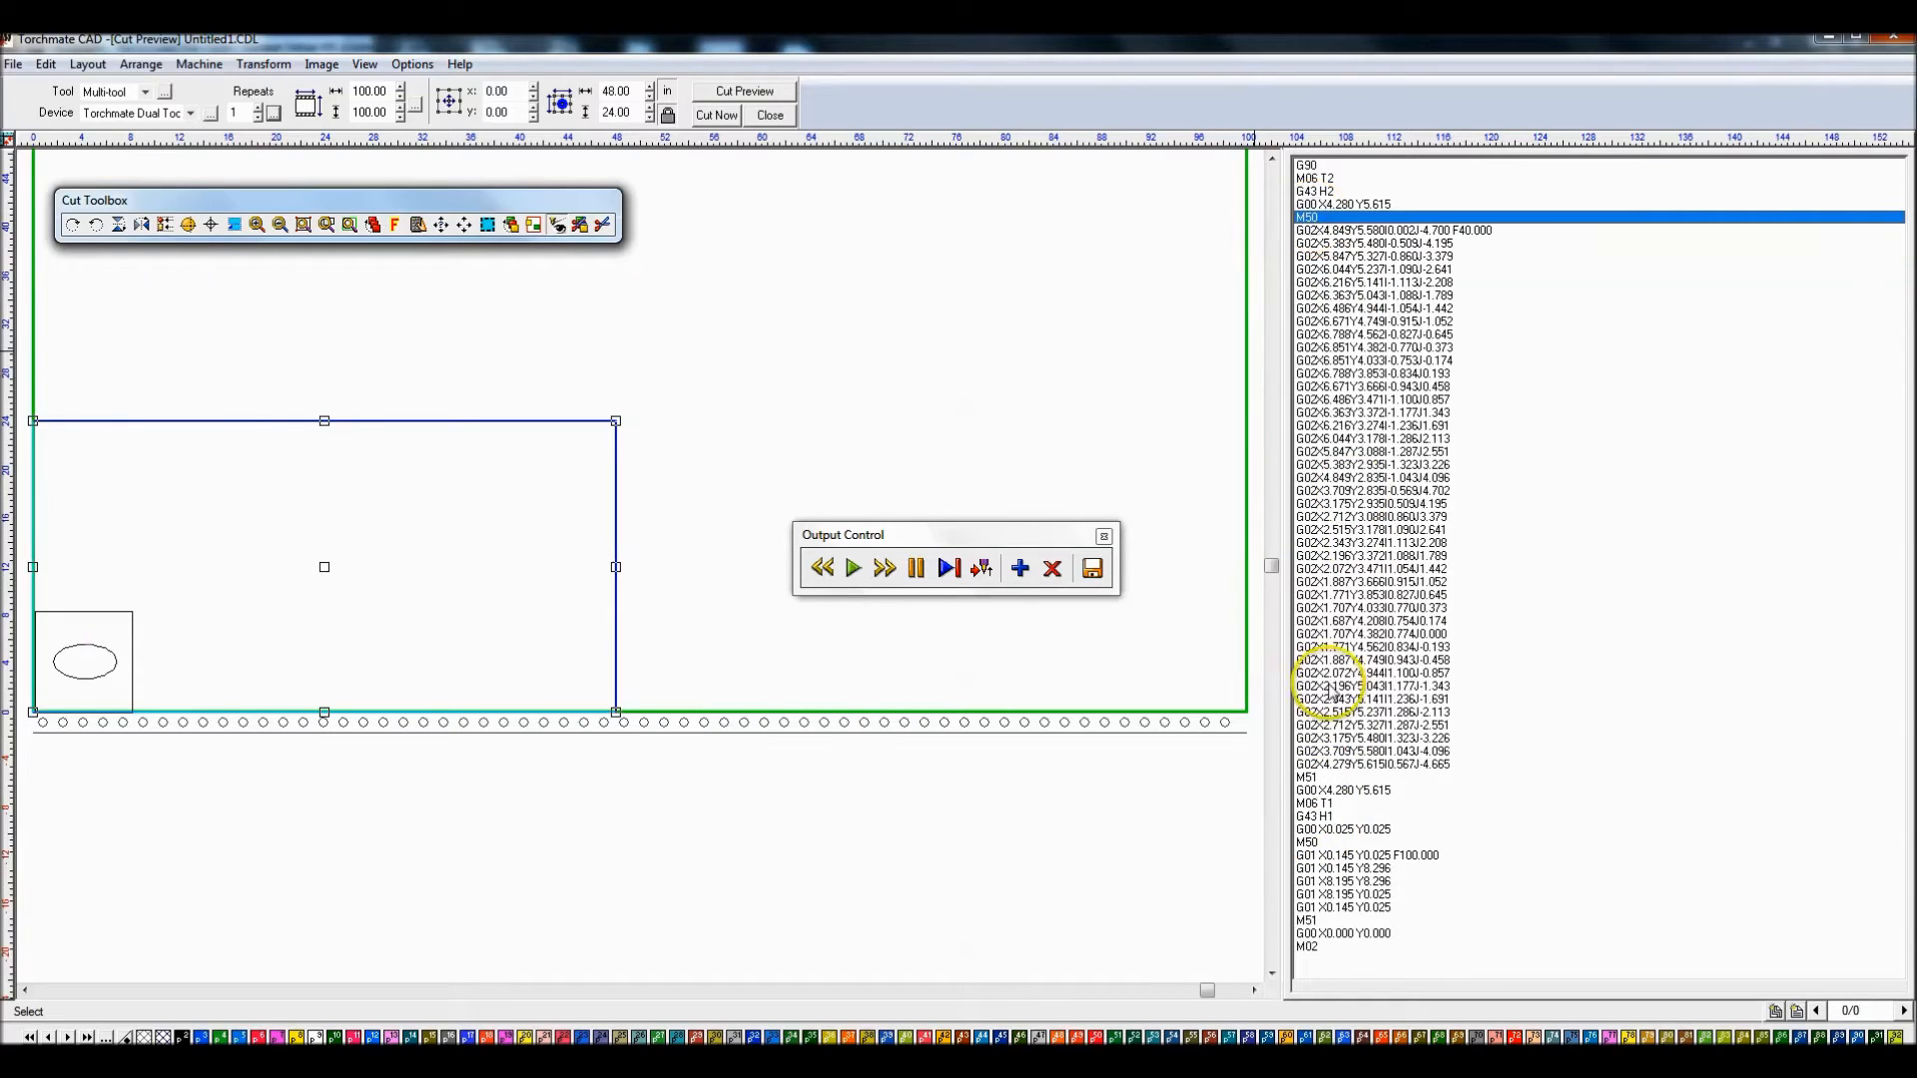
pyautogui.click(1316, 779)
pyautogui.click(1315, 824)
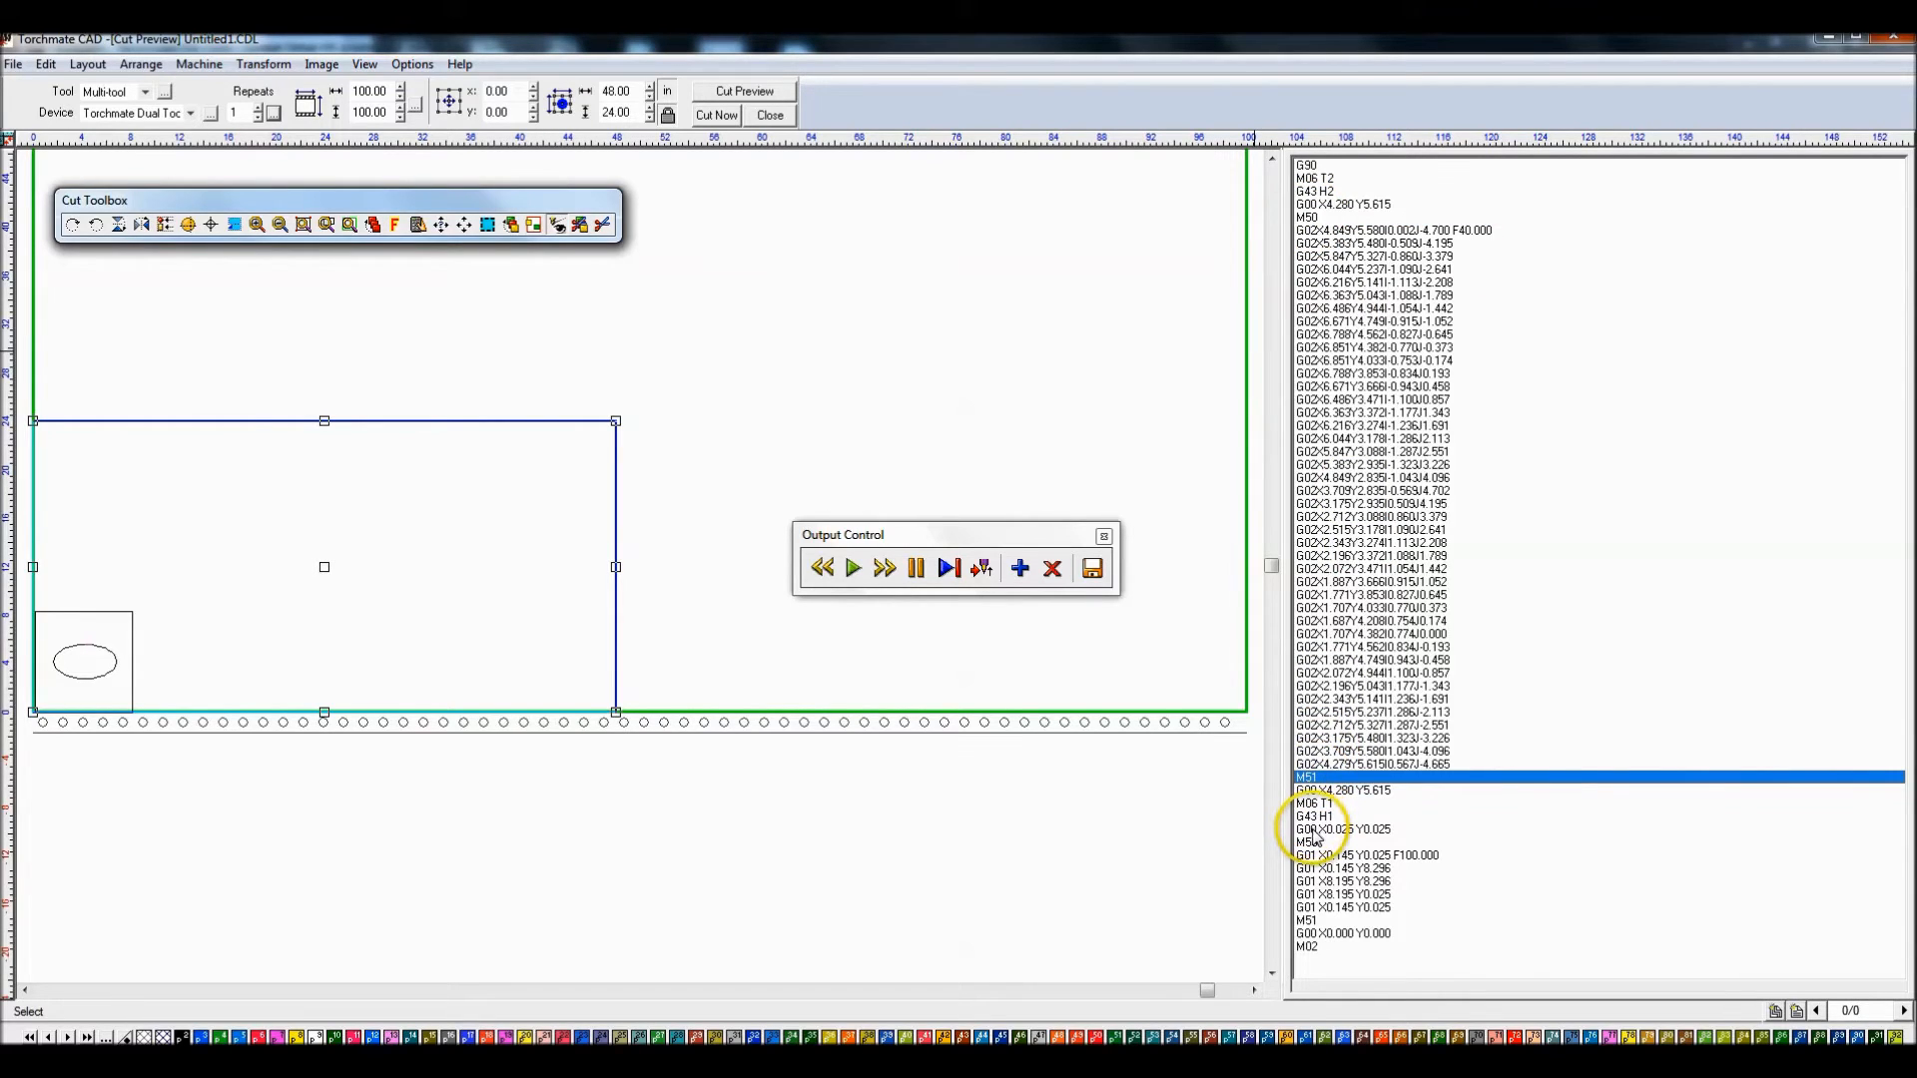
pyautogui.click(1314, 920)
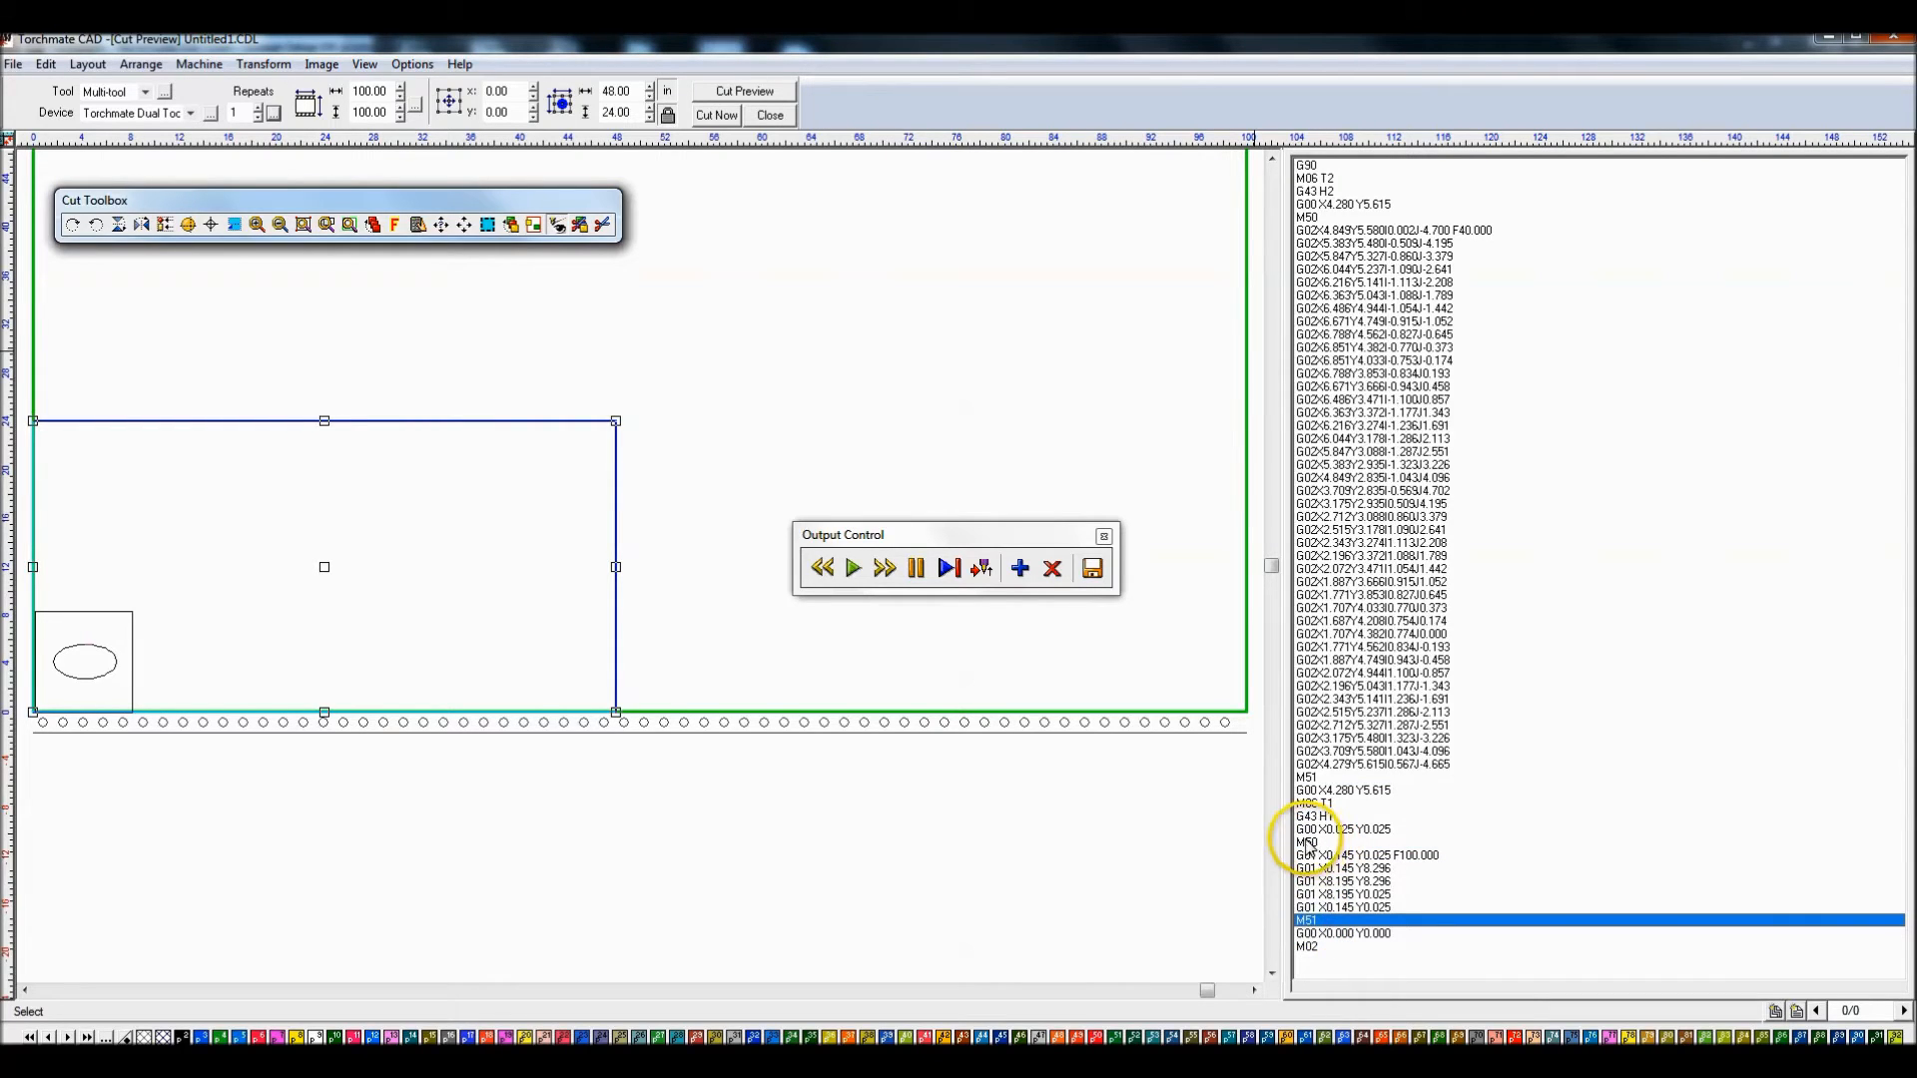
# Step: Examine the G-code switch from the oval to the rectangle: the M51, M06 T1, M50 and feed rate lines
pyautogui.click(1314, 218)
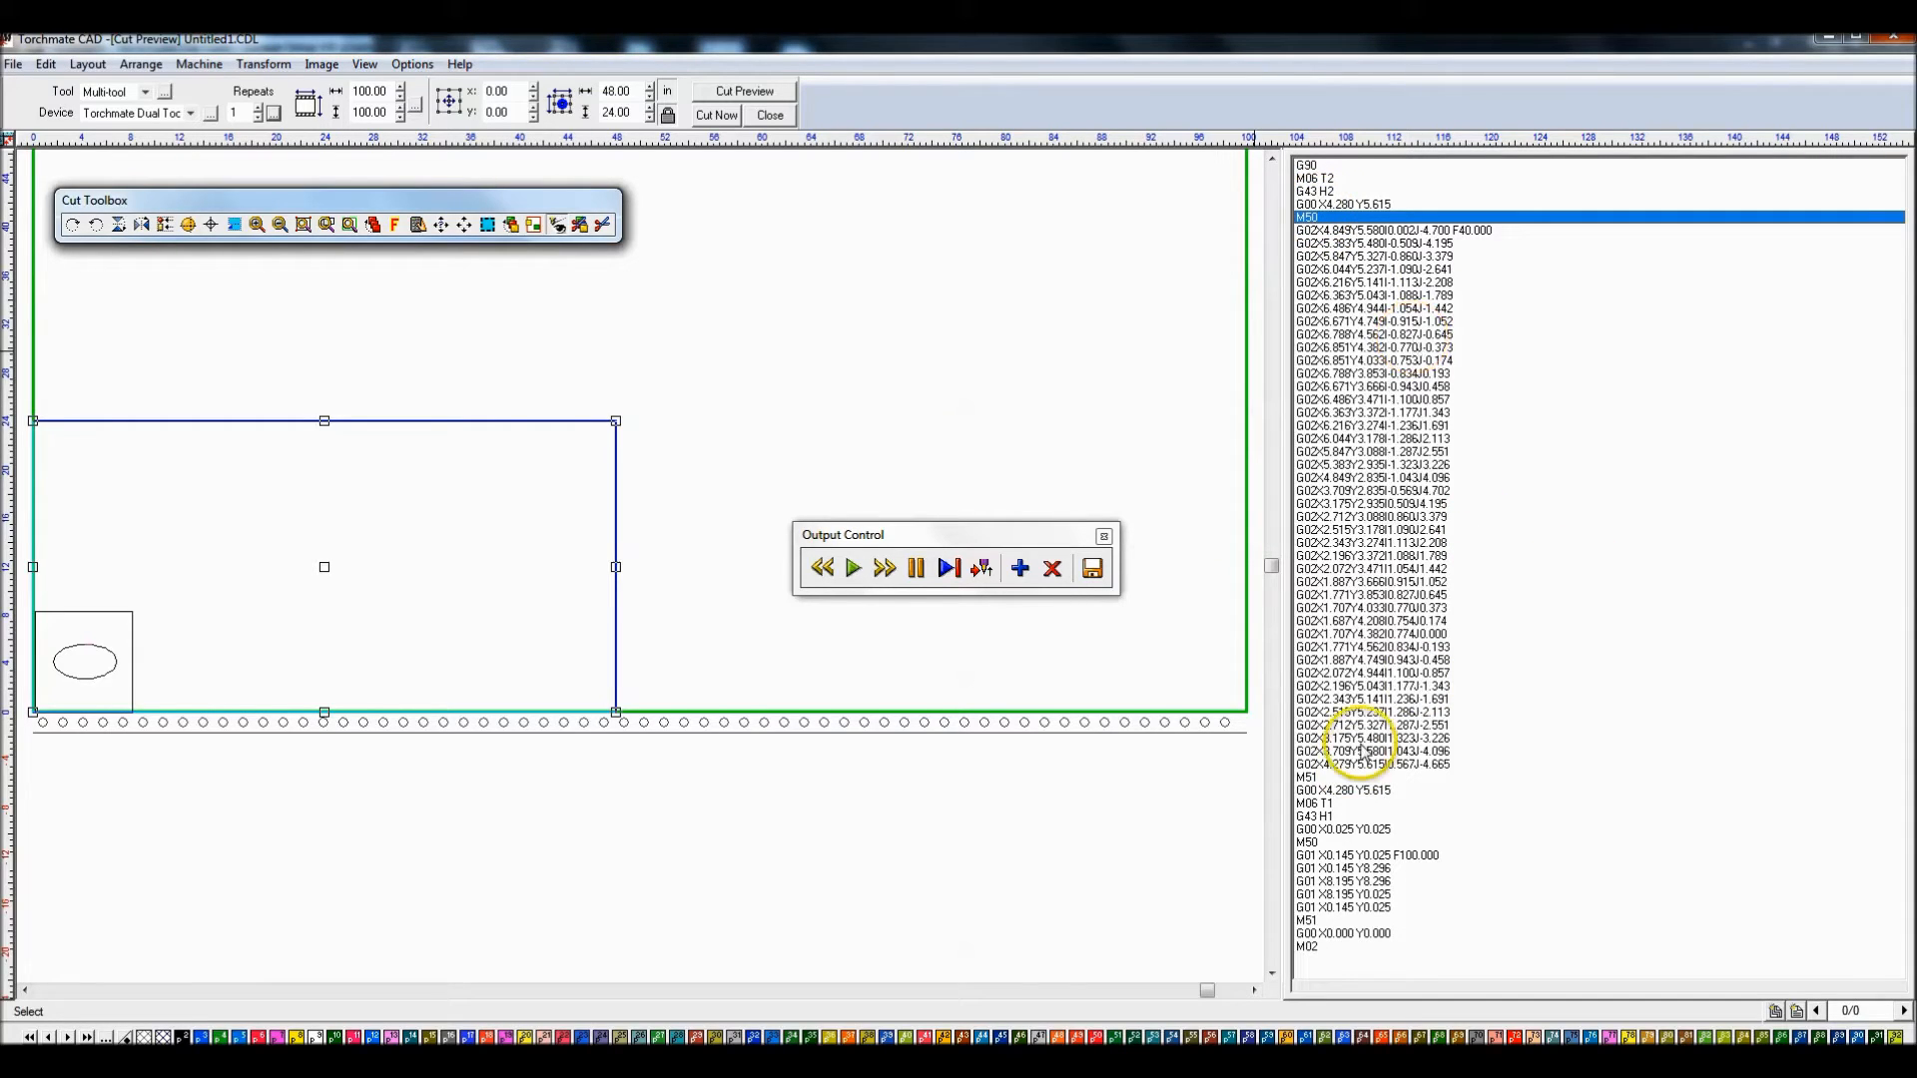
pyautogui.click(1313, 806)
pyautogui.click(1314, 778)
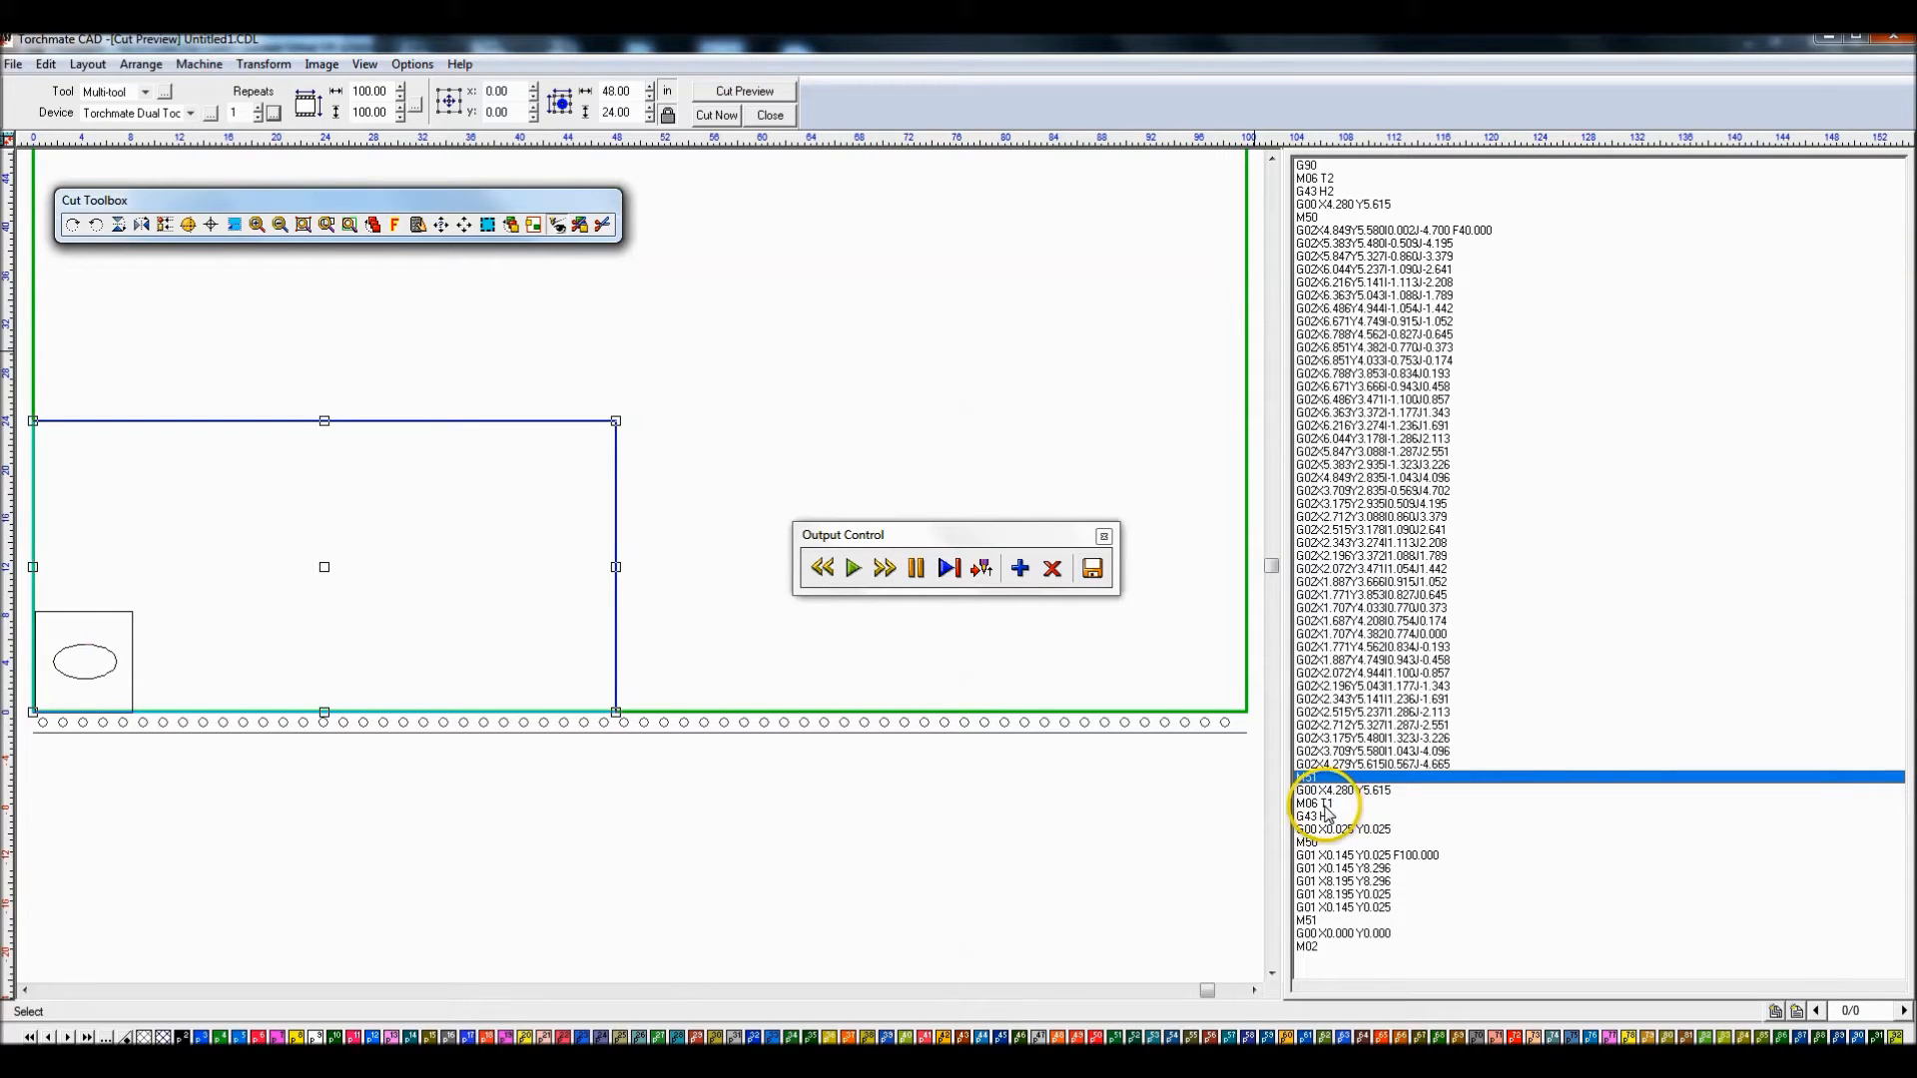
pyautogui.click(1324, 806)
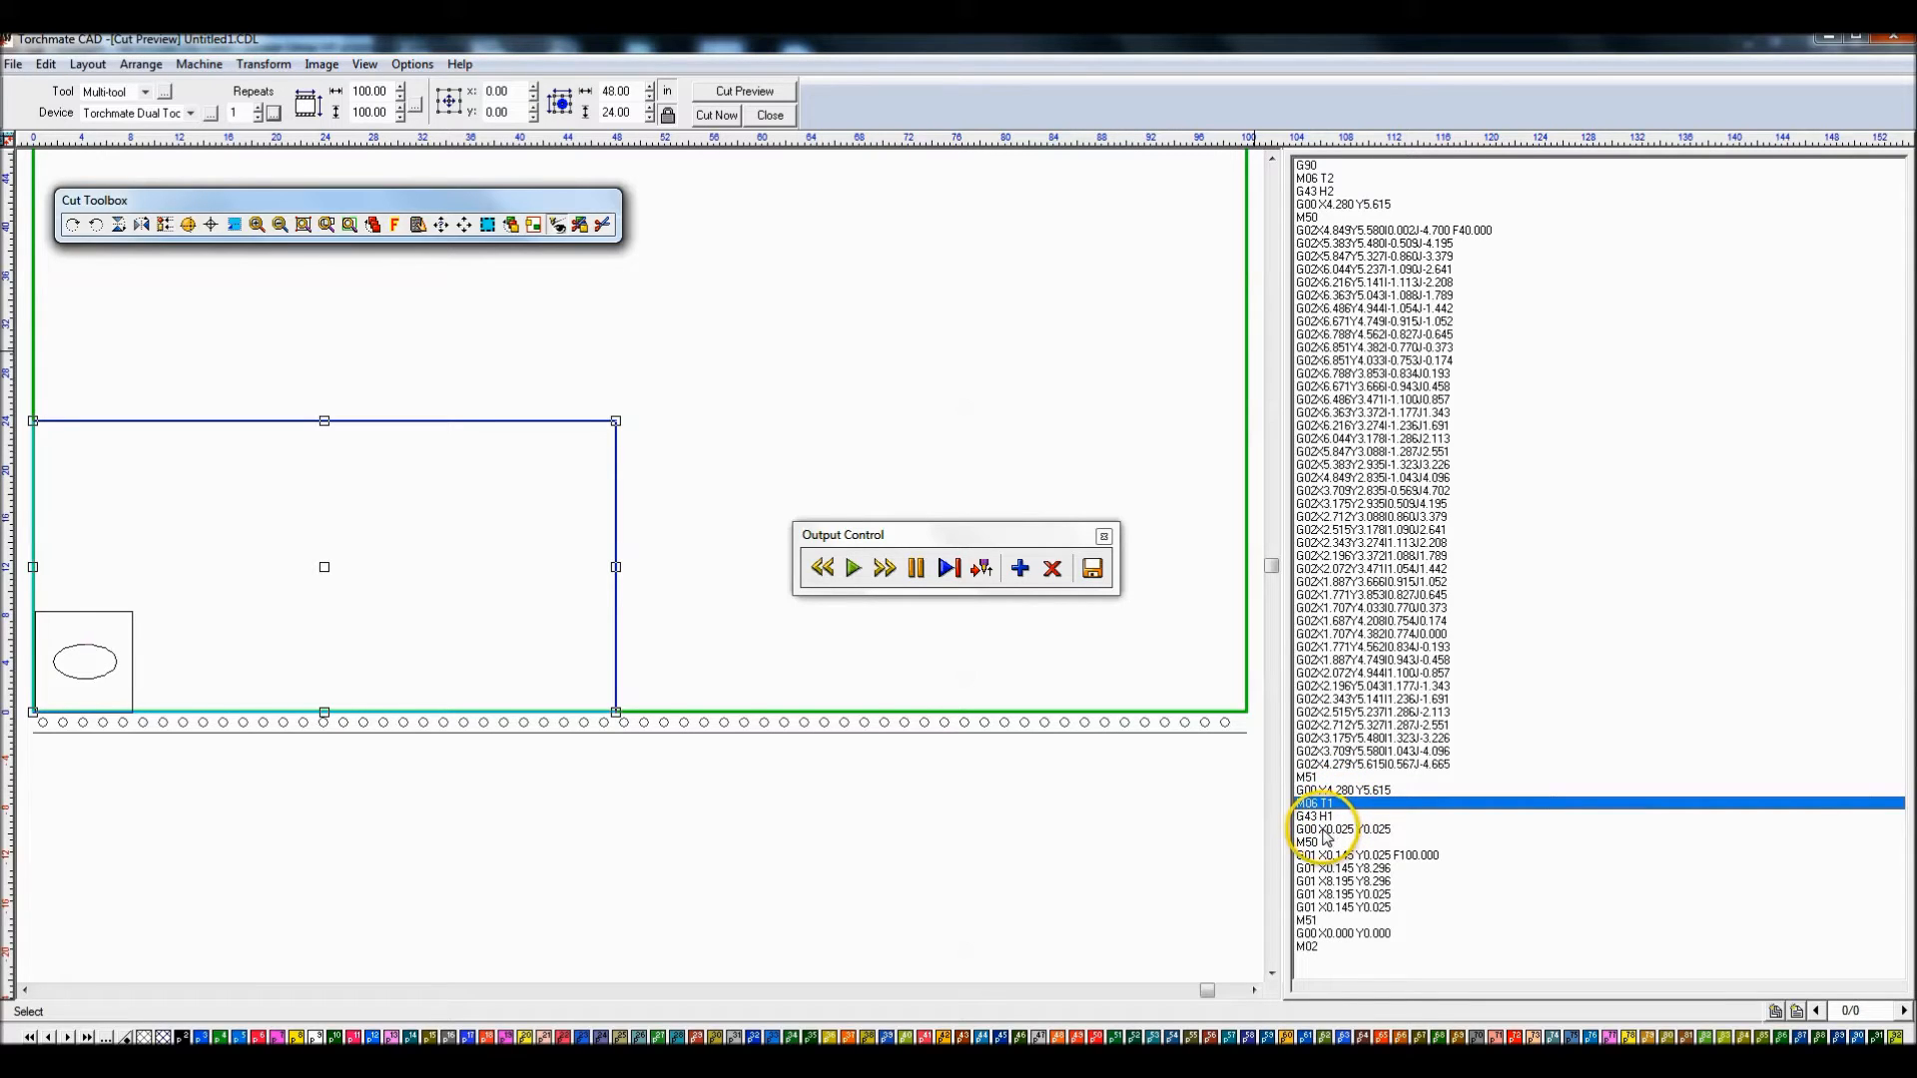
pyautogui.click(1323, 844)
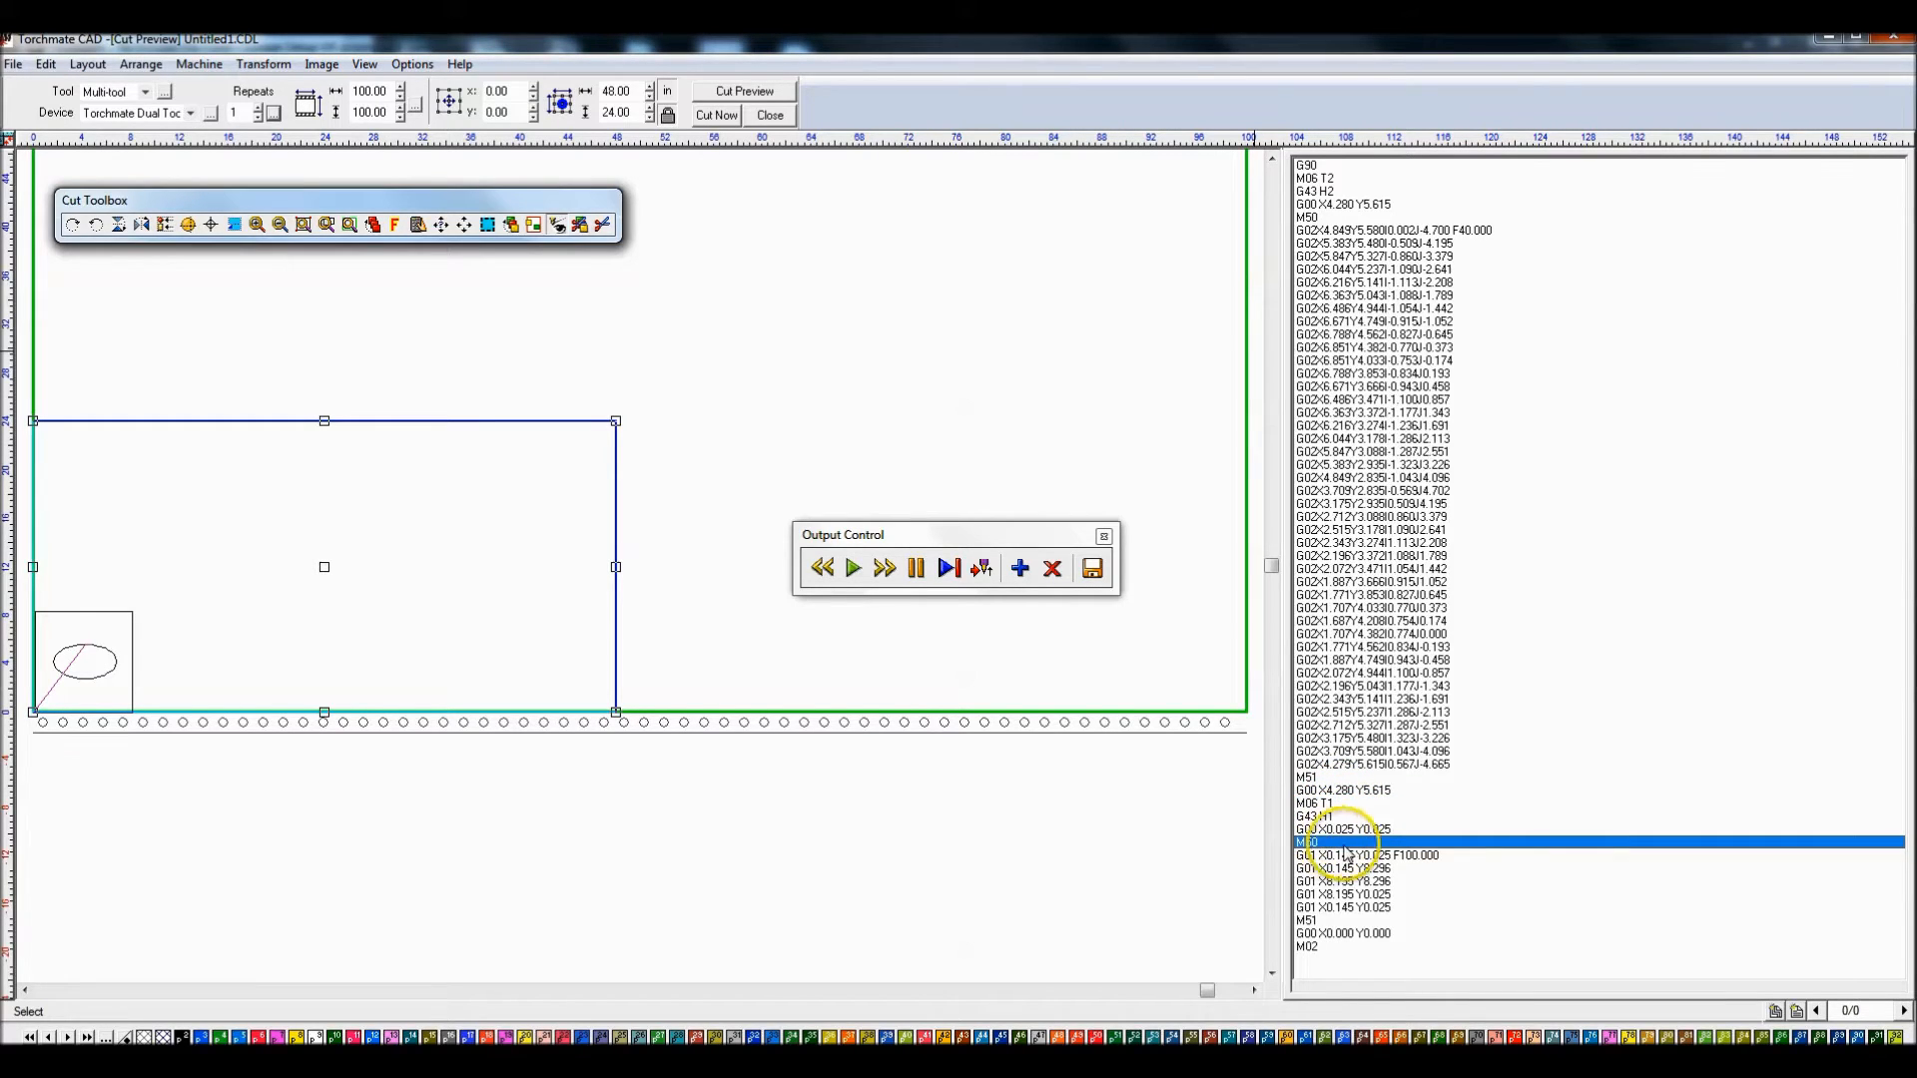
pyautogui.click(1413, 856)
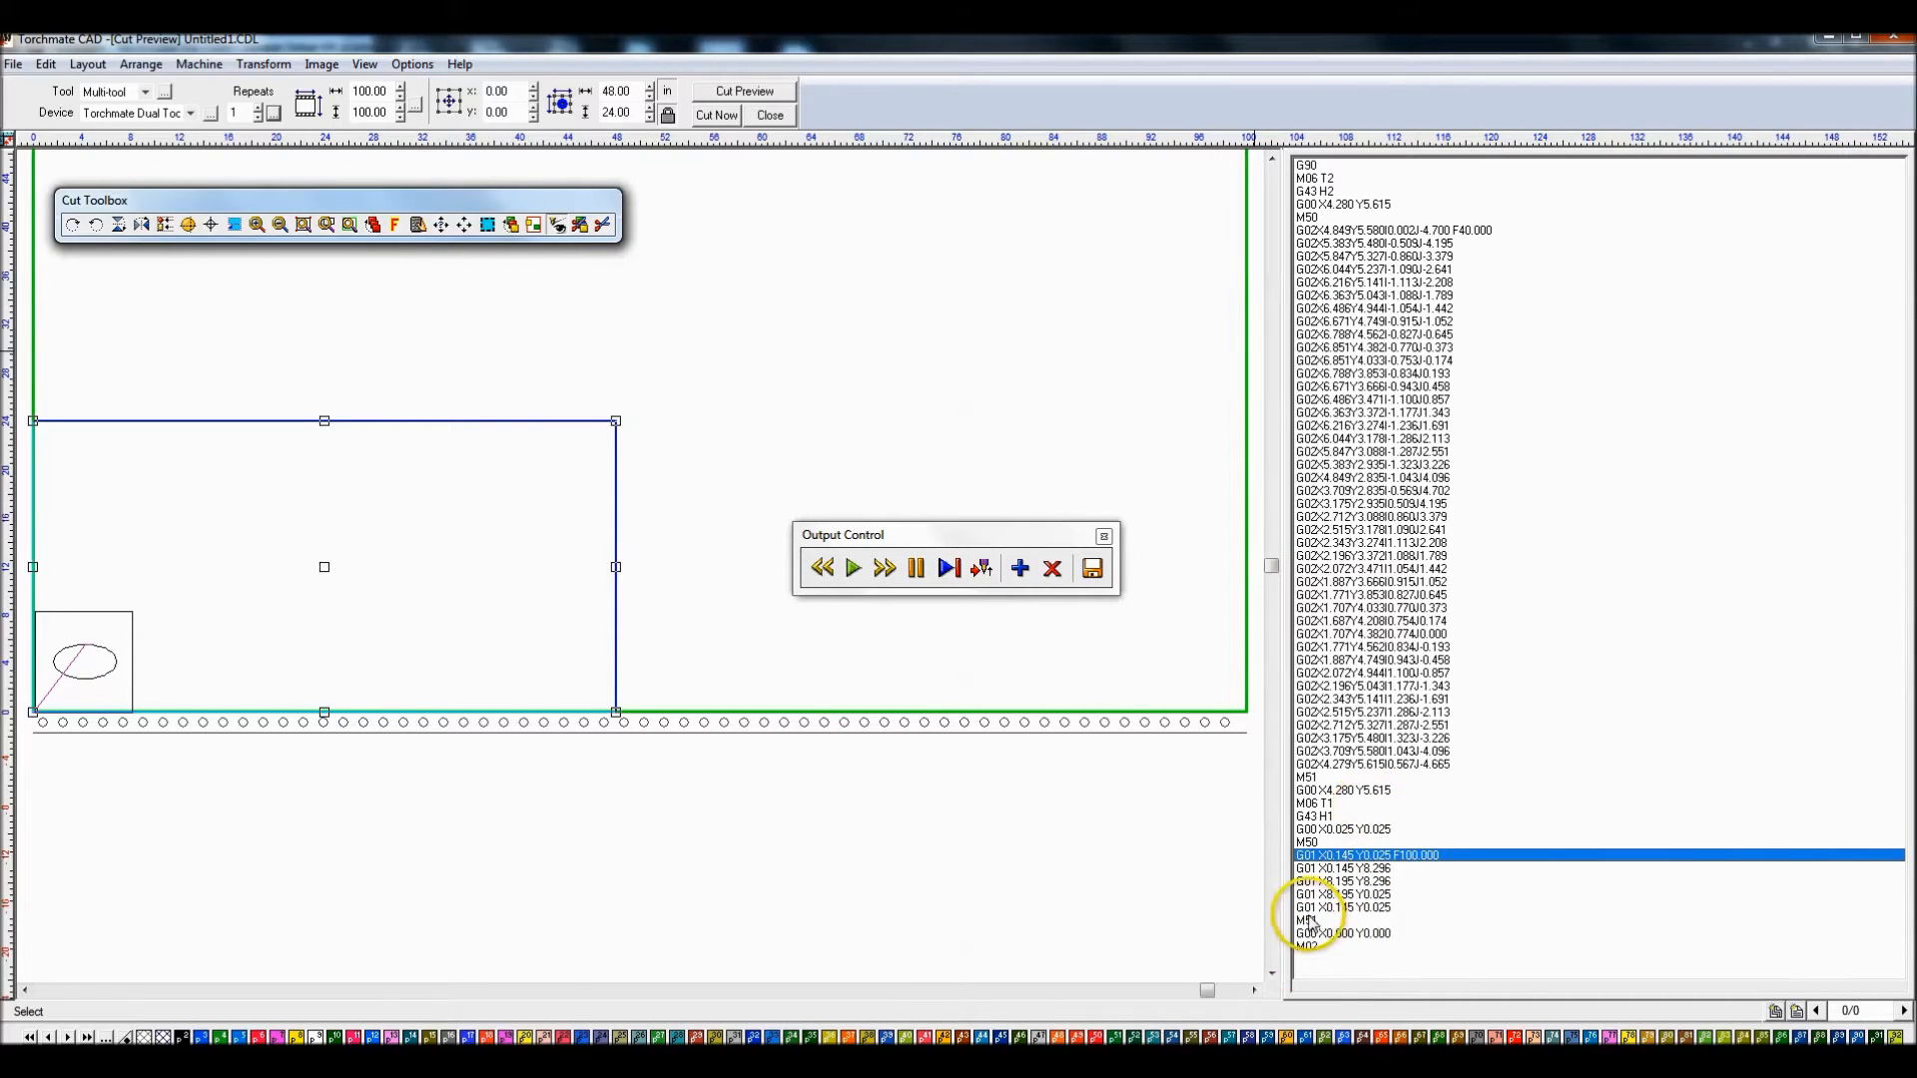
# Step: Output the job as an FGC file named test in the gcode folder
pyautogui.click(604, 225)
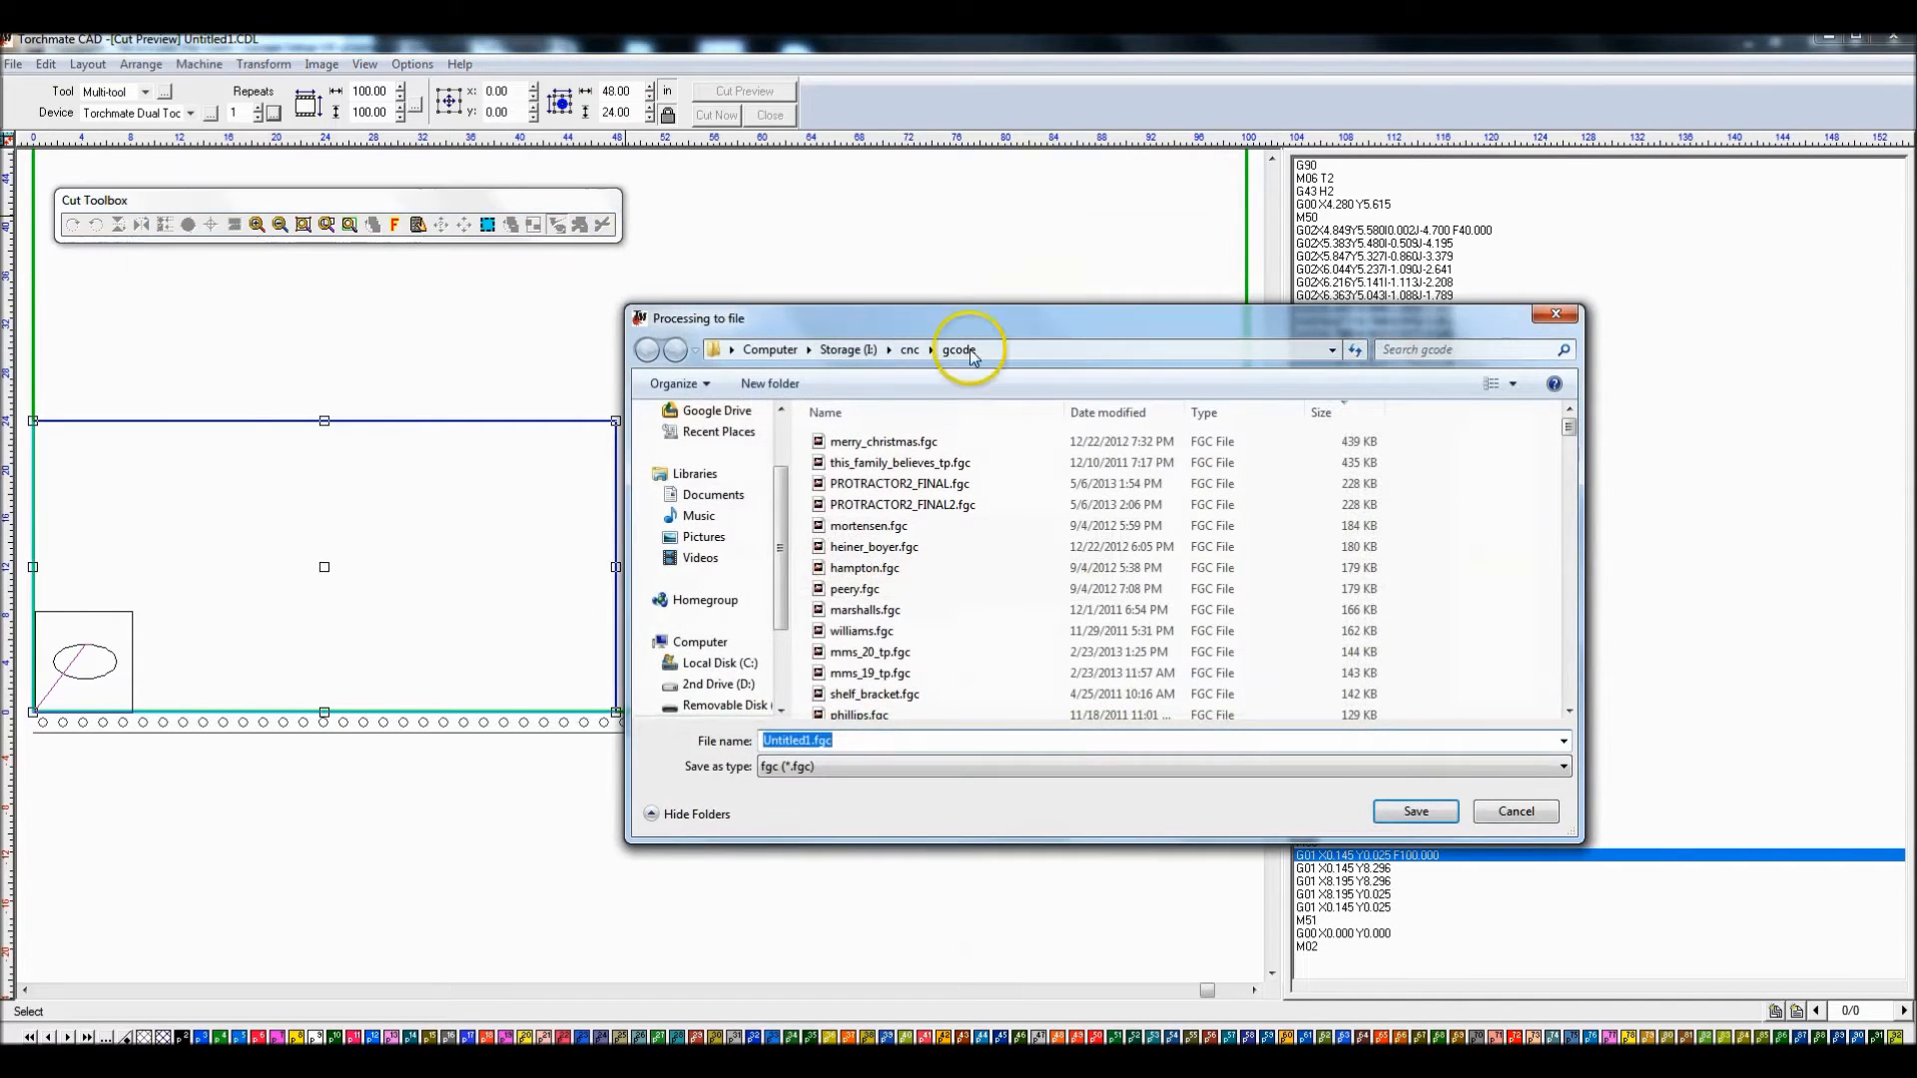
pyautogui.write('test')
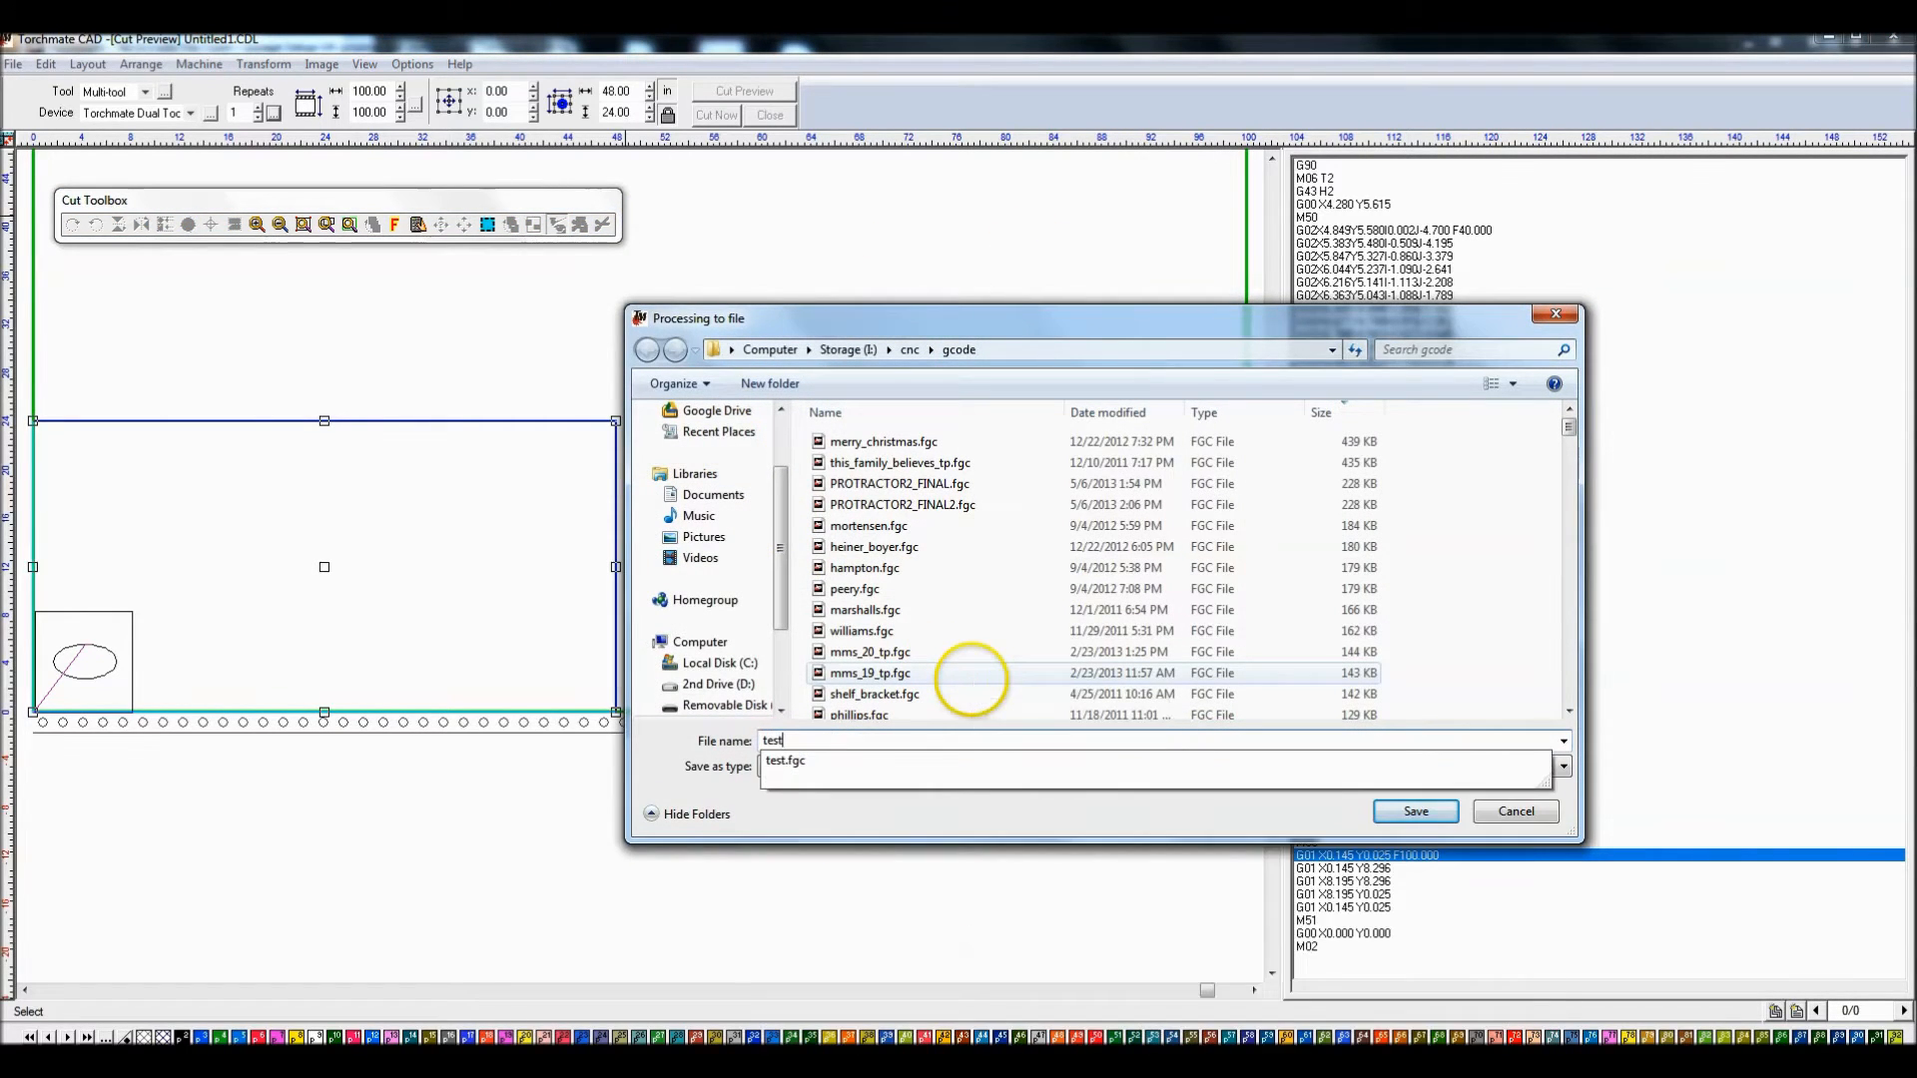
pyautogui.click(1174, 762)
pyautogui.click(1414, 809)
pyautogui.click(937, 616)
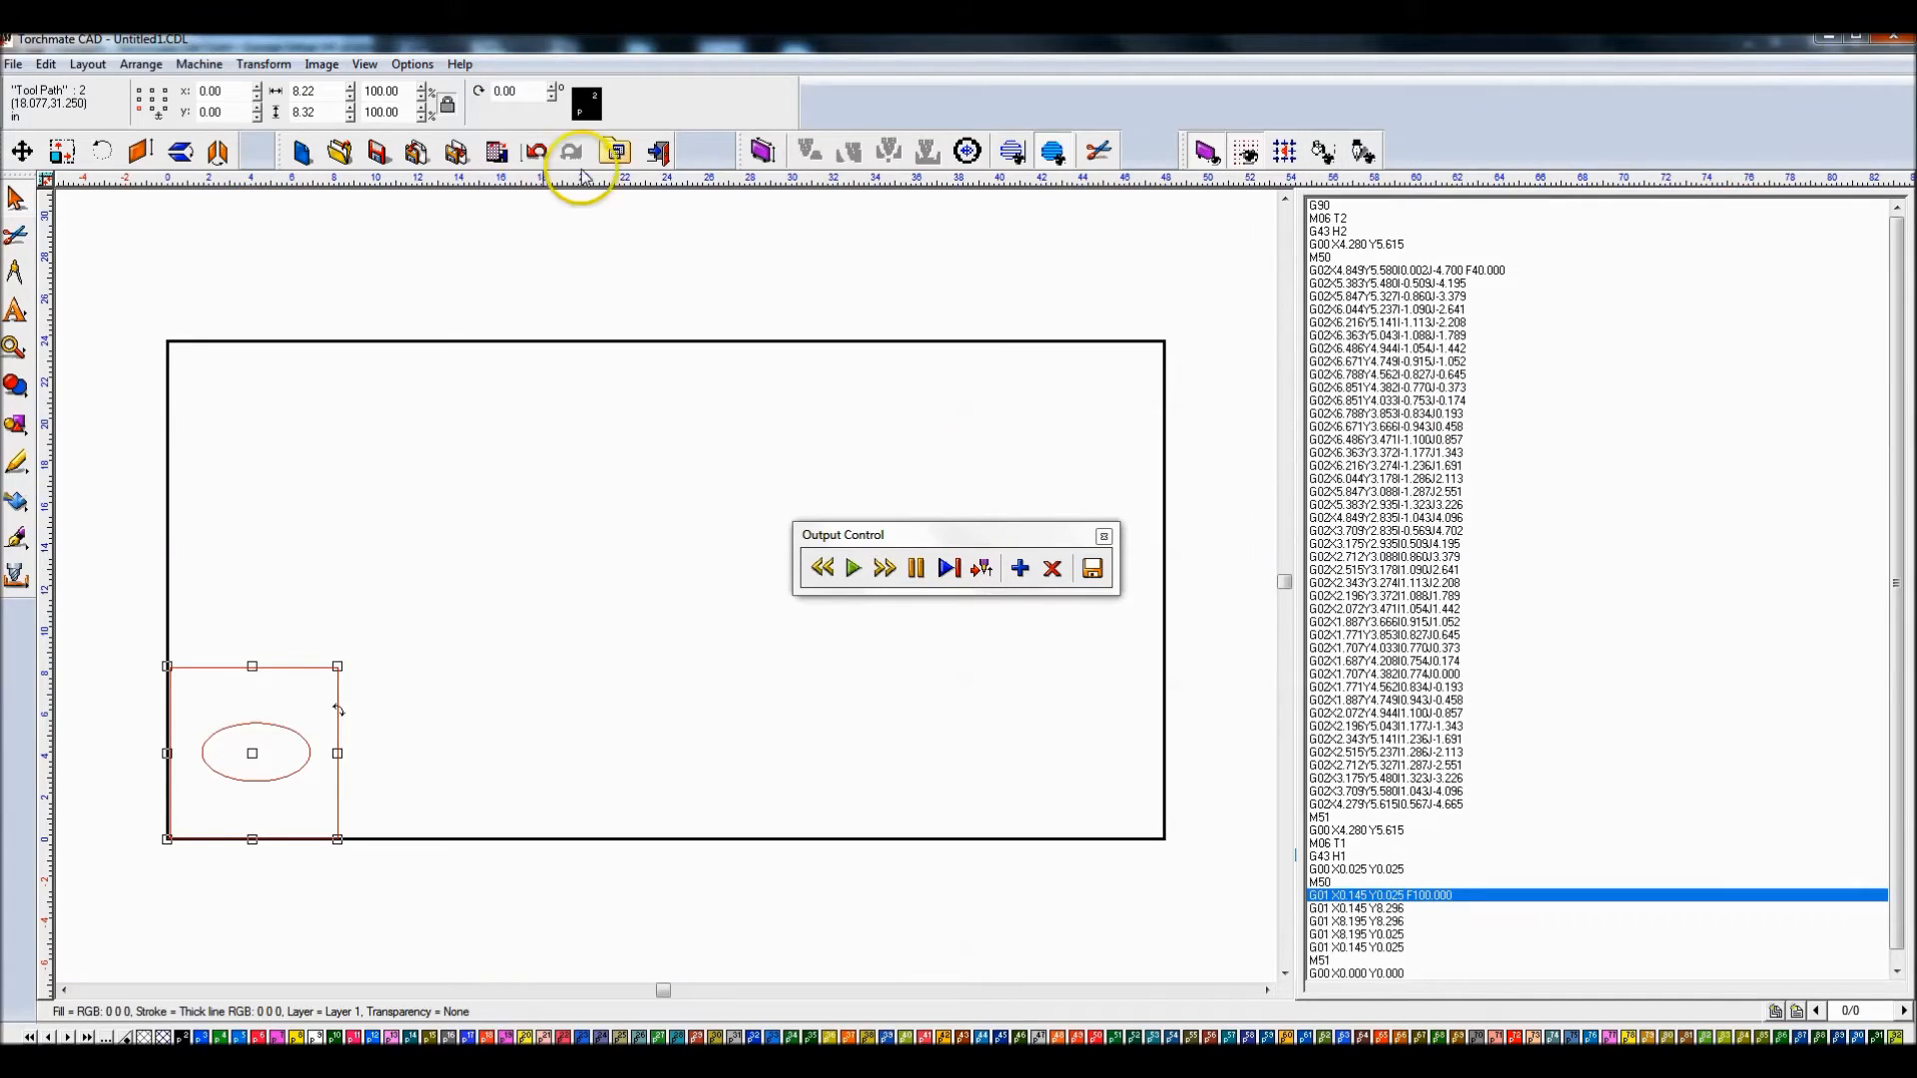
# Step: Deselect the tool paths and close the cut preview with its output controls
pyautogui.click(141, 66)
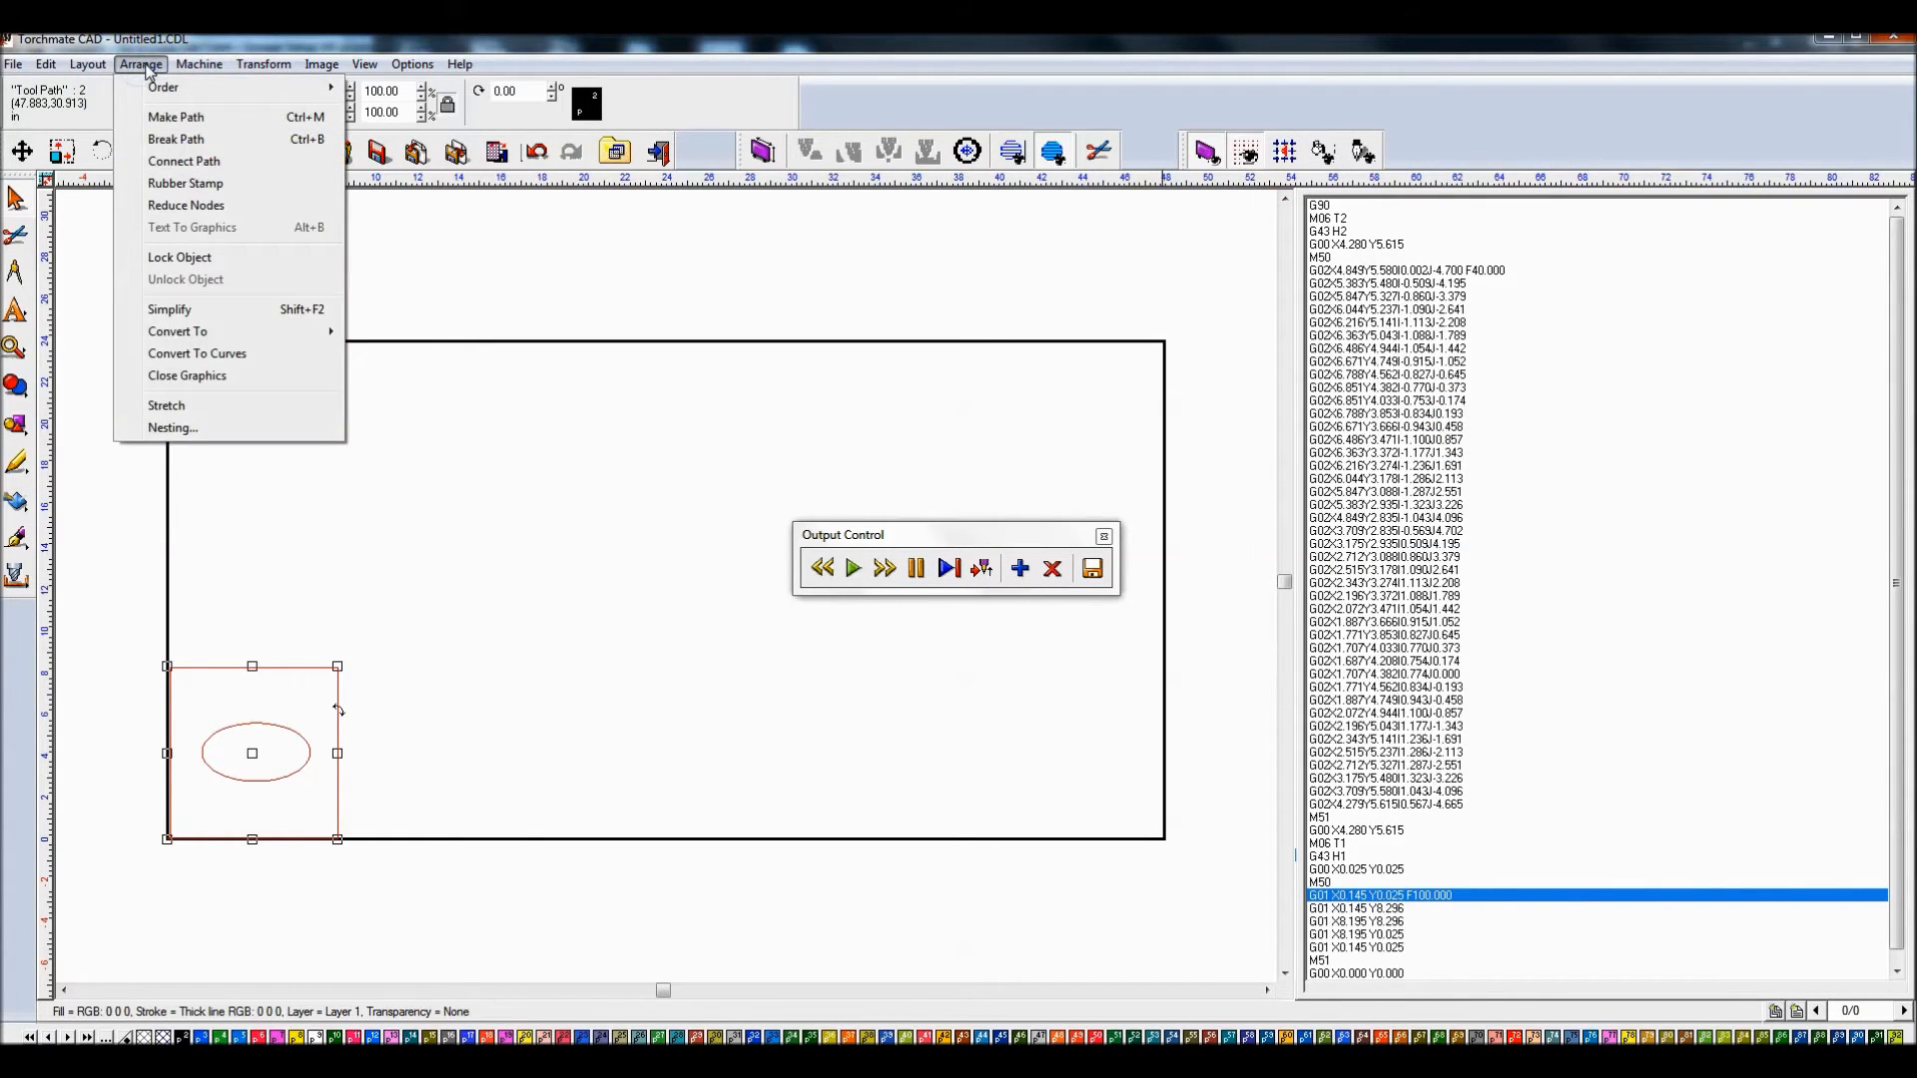
pyautogui.moveTo(199, 64)
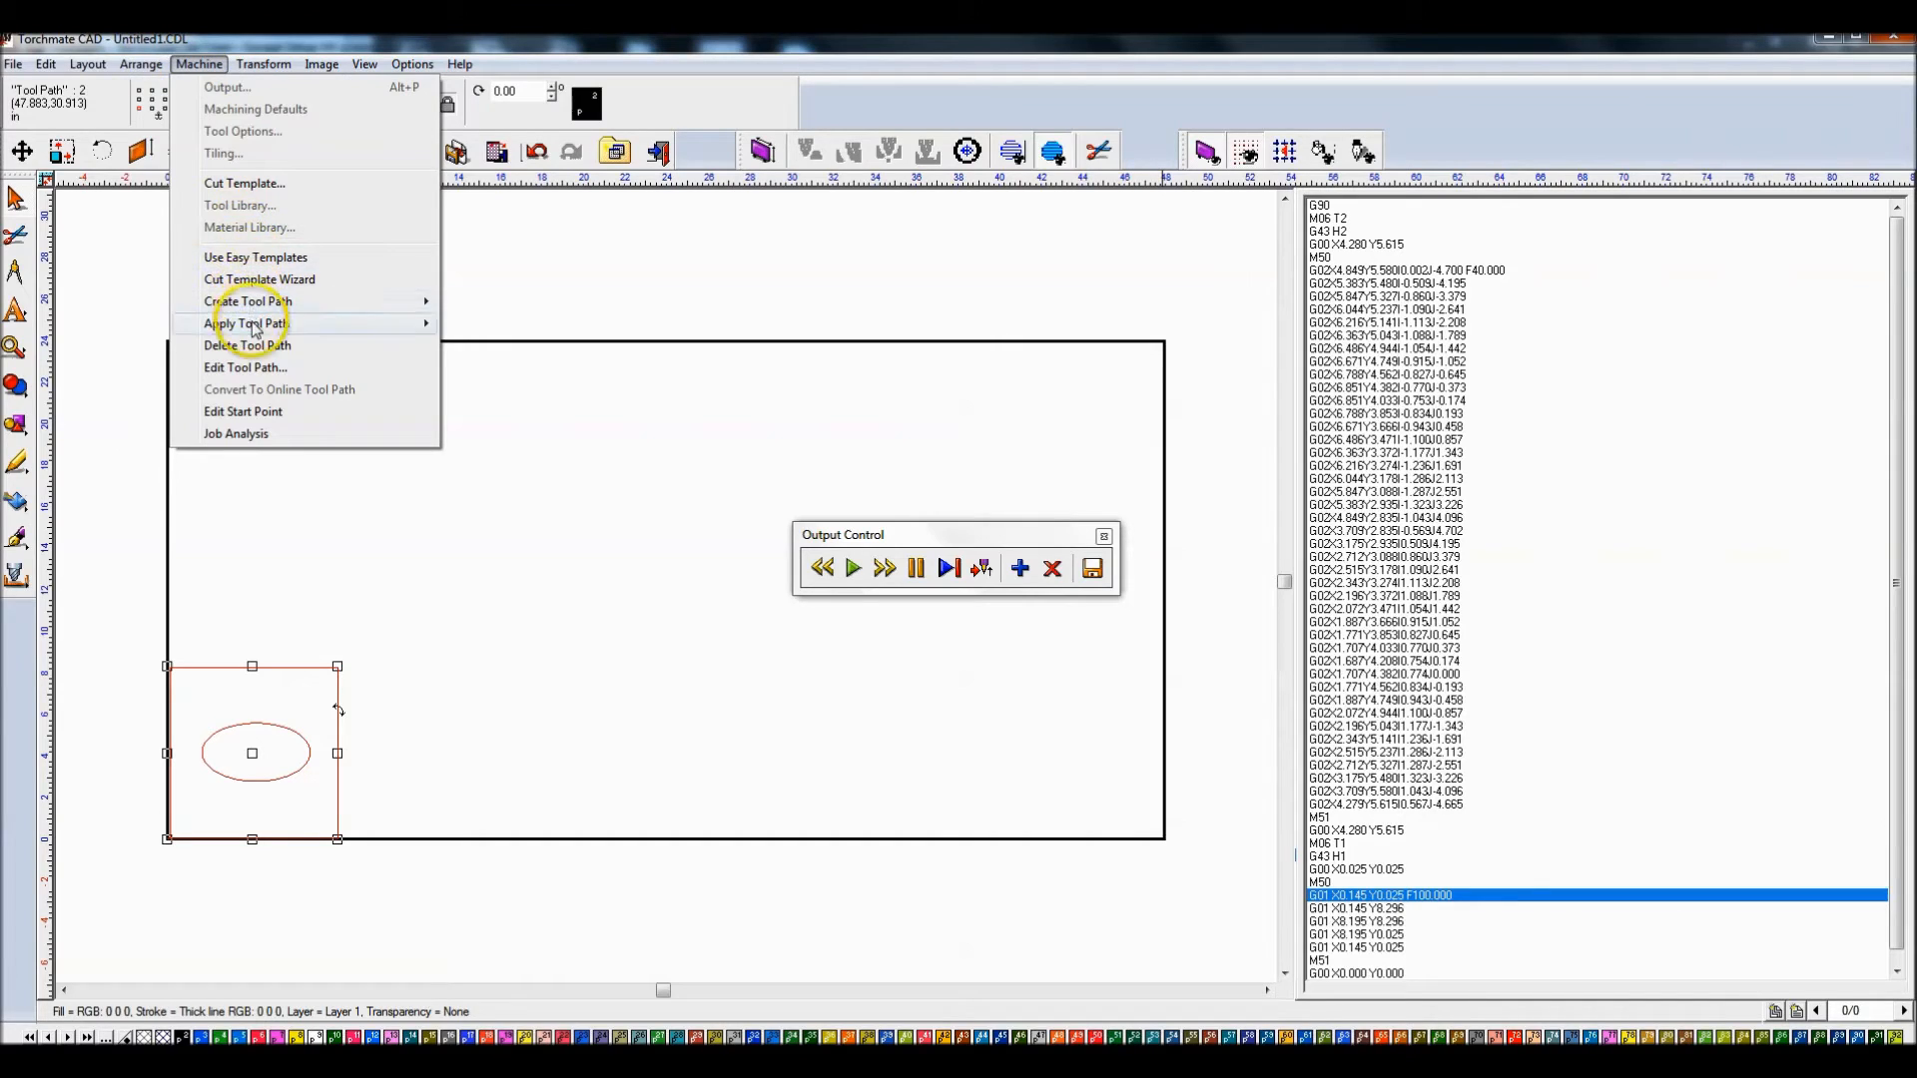
pyautogui.click(478, 299)
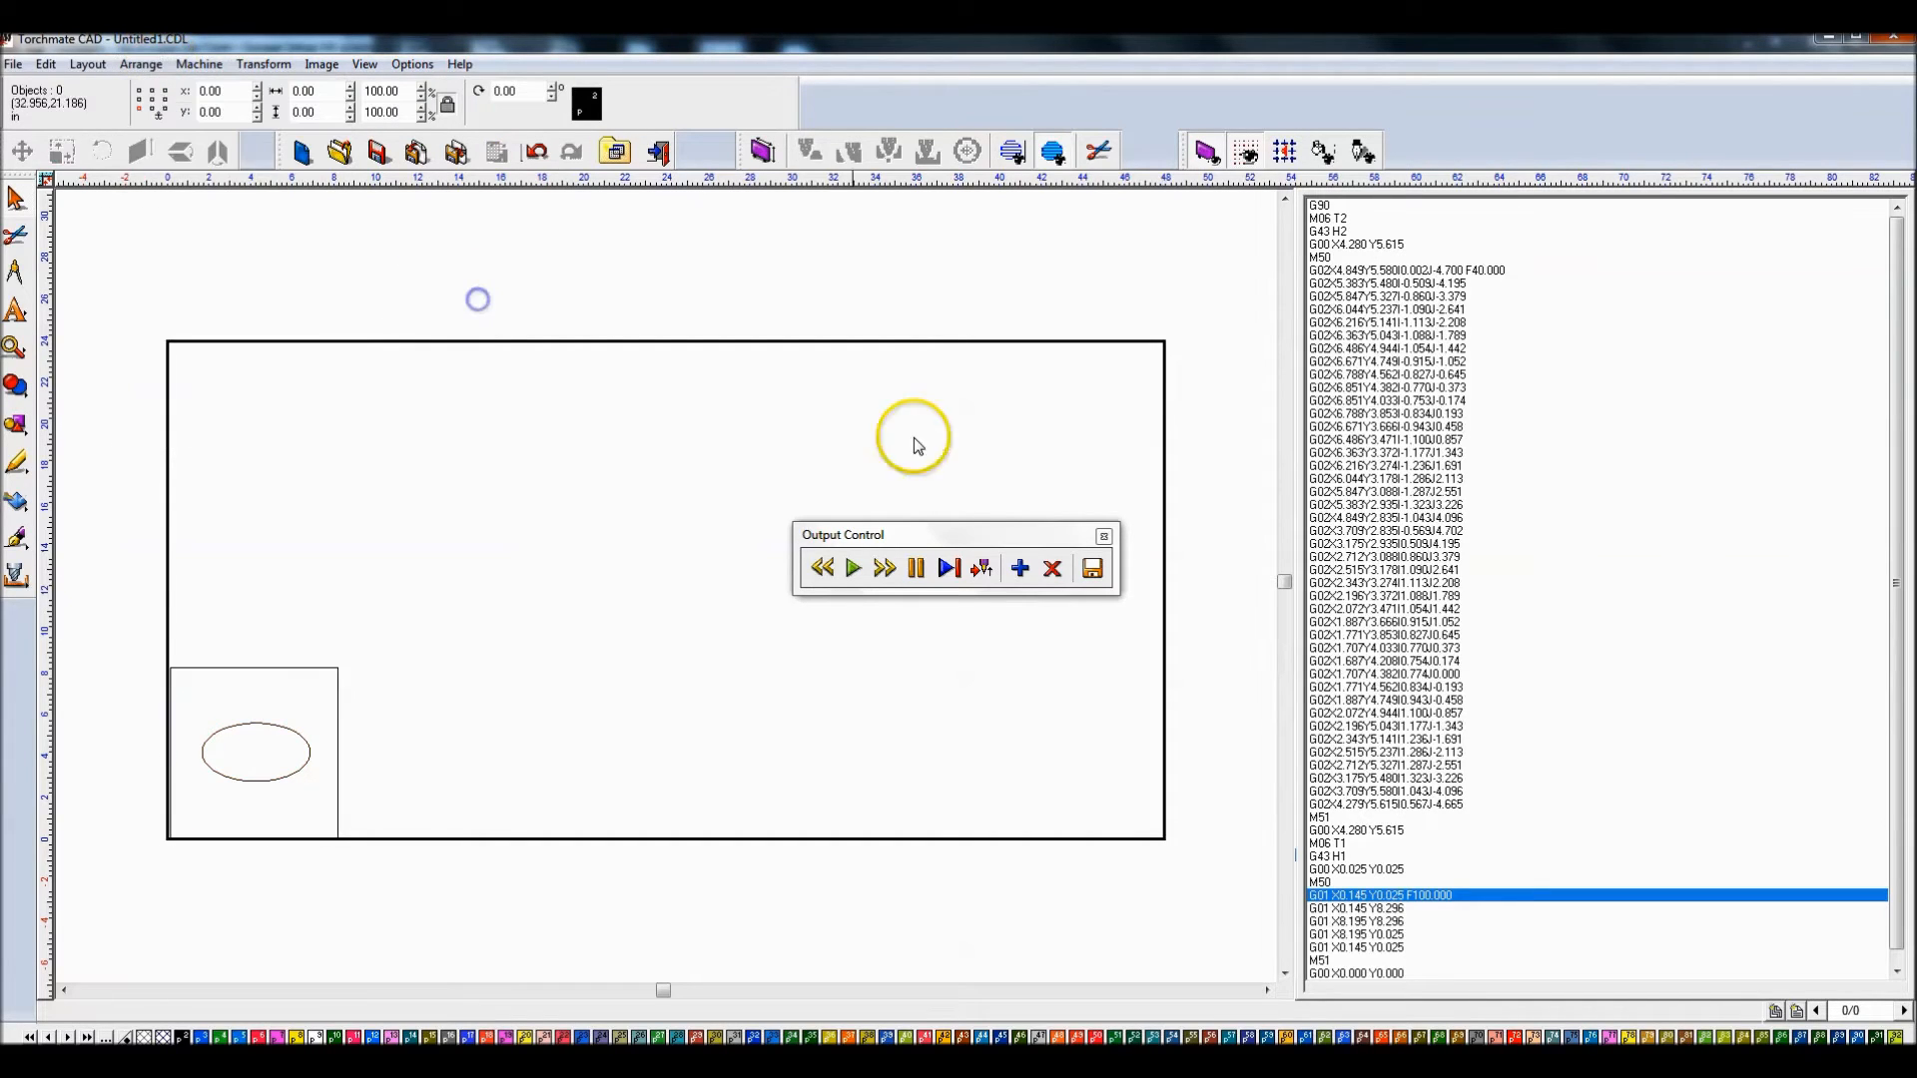
pyautogui.click(1104, 537)
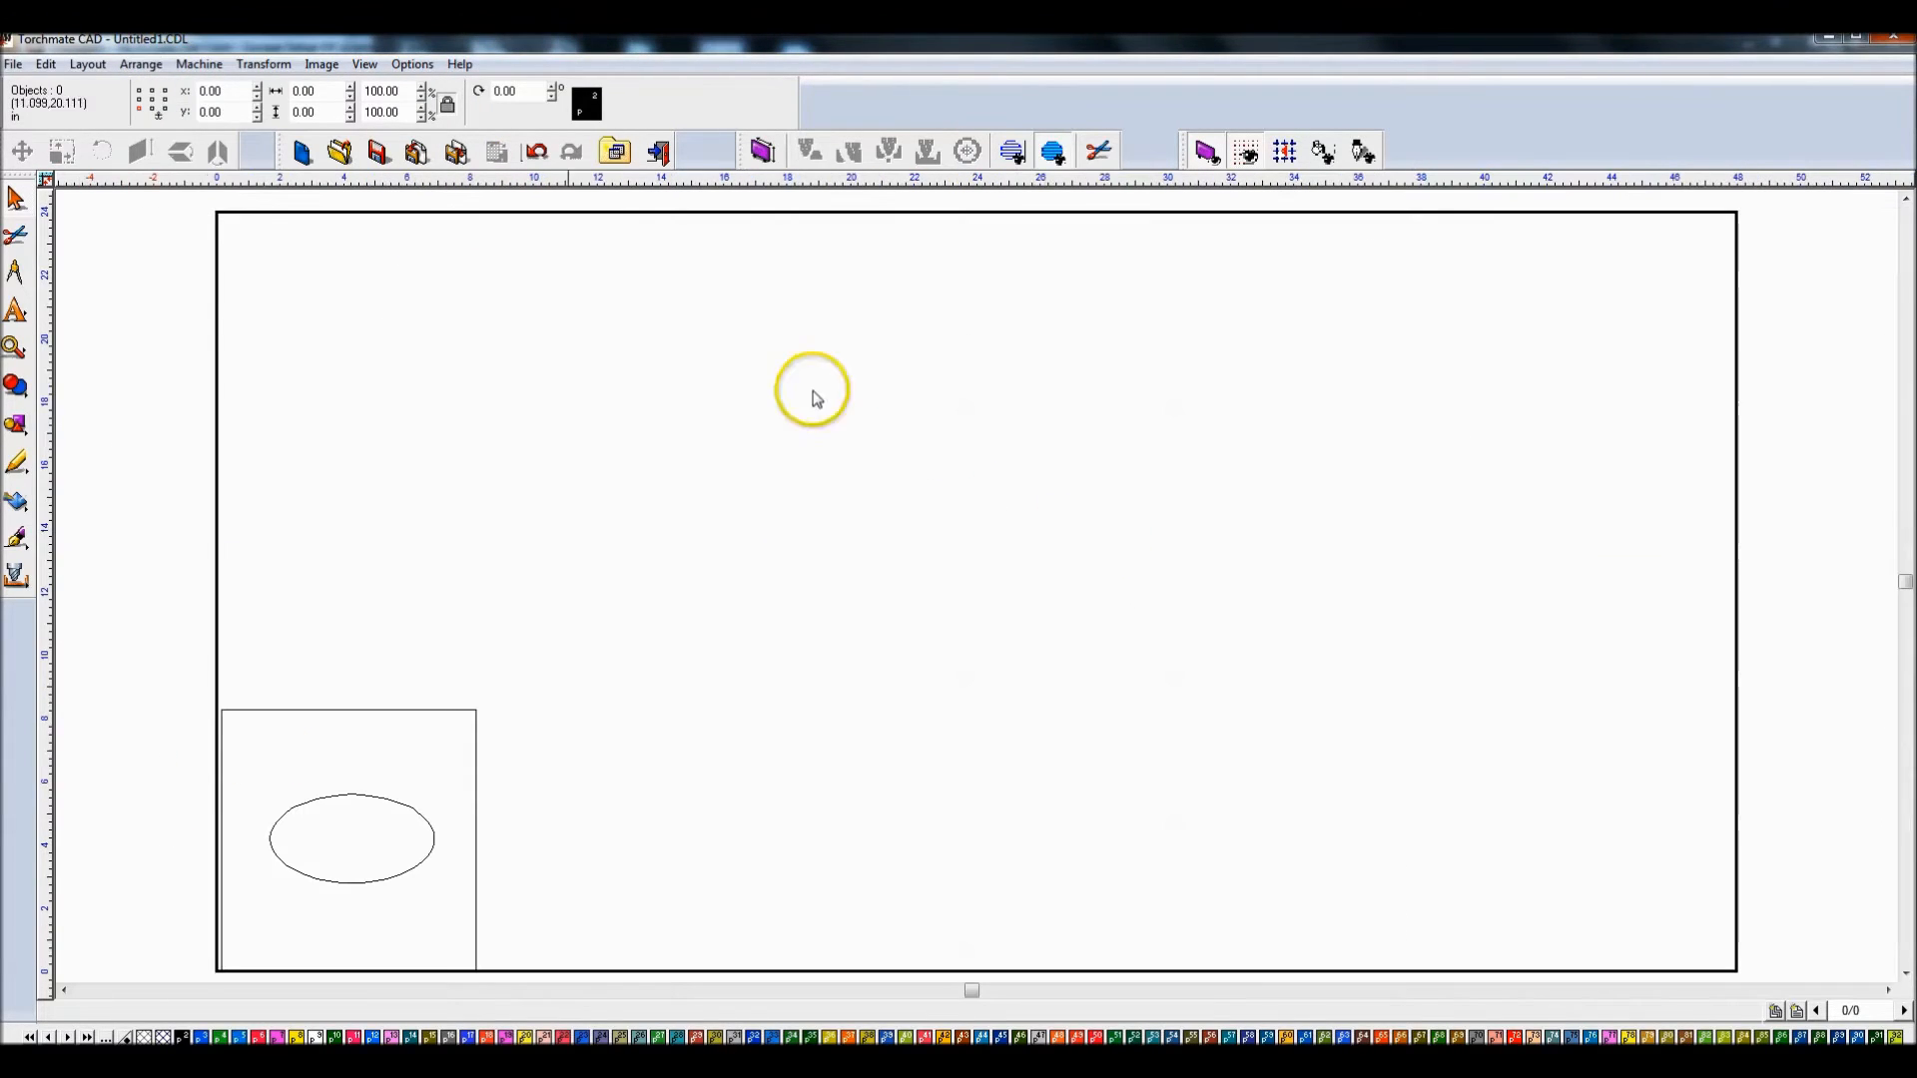
# Step: Examine the tool types offered in the Tools Library, and the Plasma type's D1 and Turret parameters
pyautogui.click(195, 64)
pyautogui.click(299, 201)
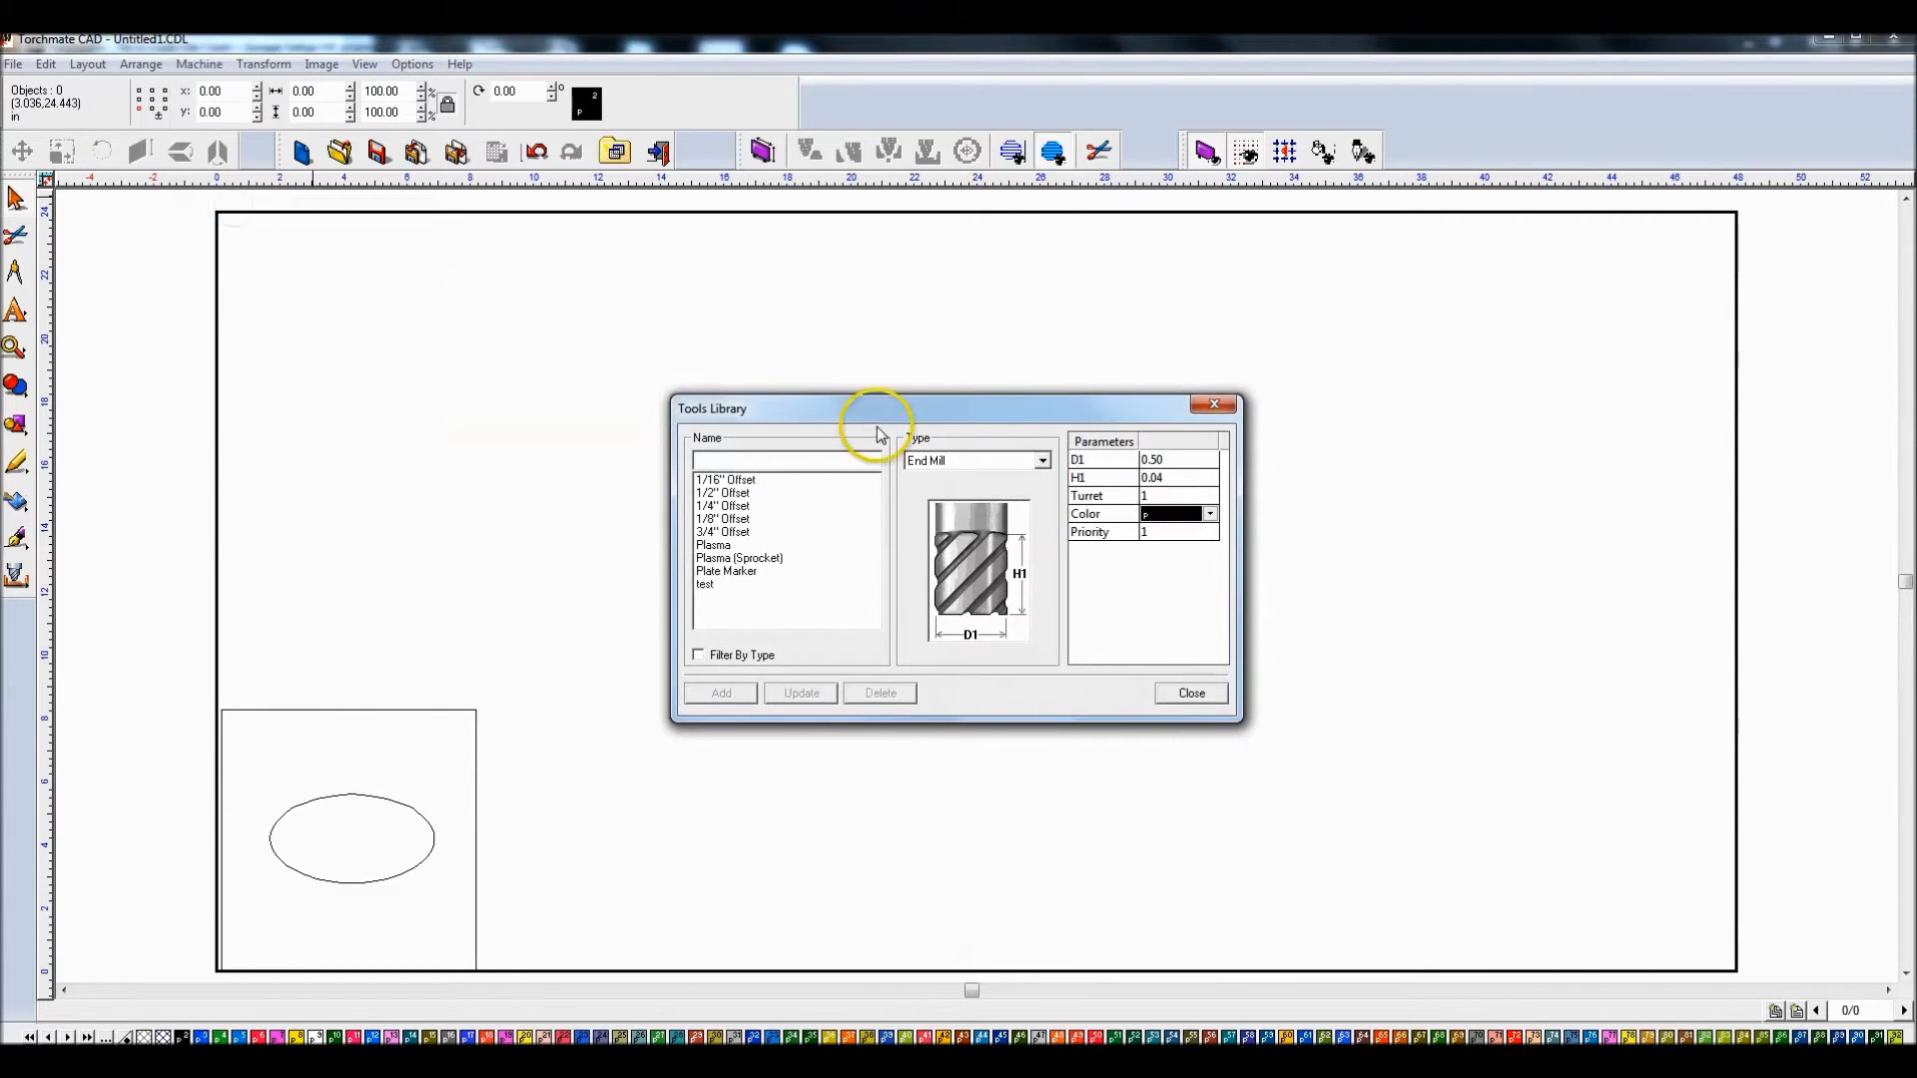
pyautogui.click(979, 459)
pyautogui.scroll(-2, 968, 529)
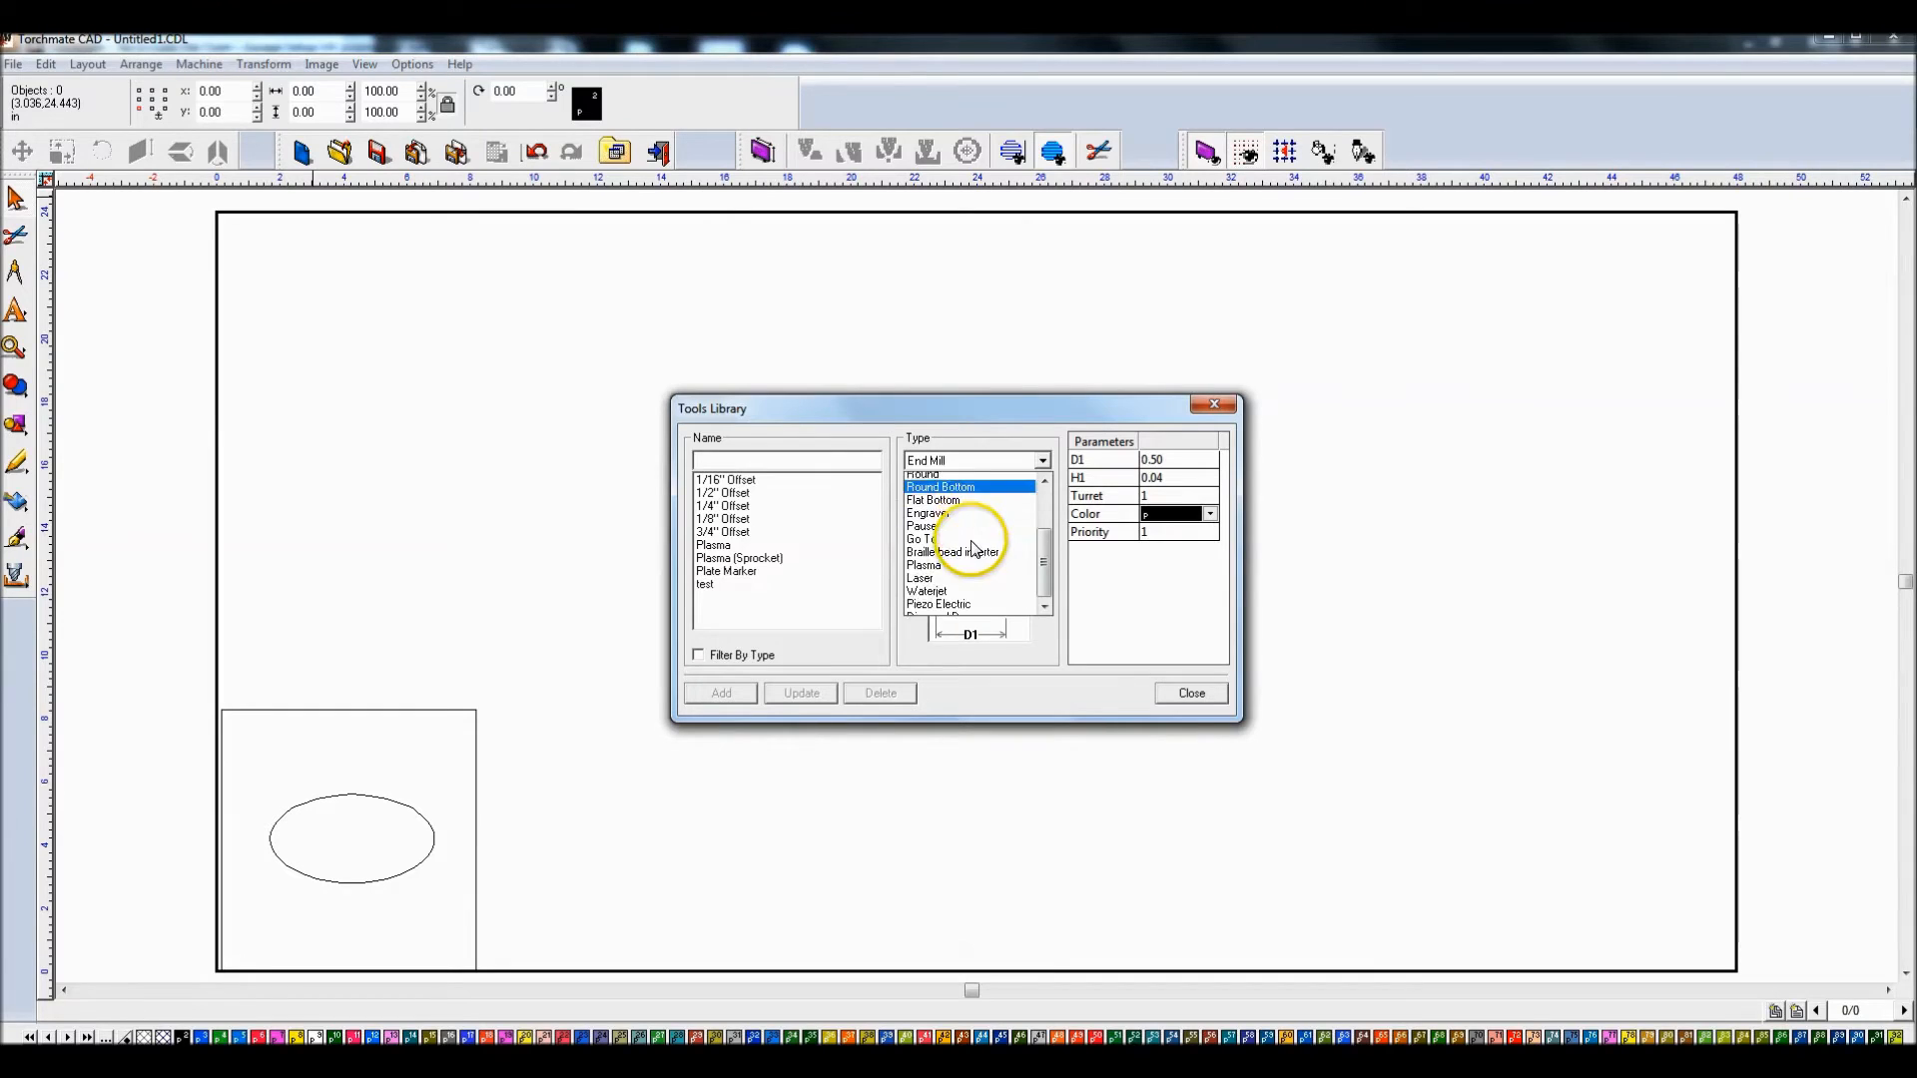
pyautogui.scroll(2, 1028, 529)
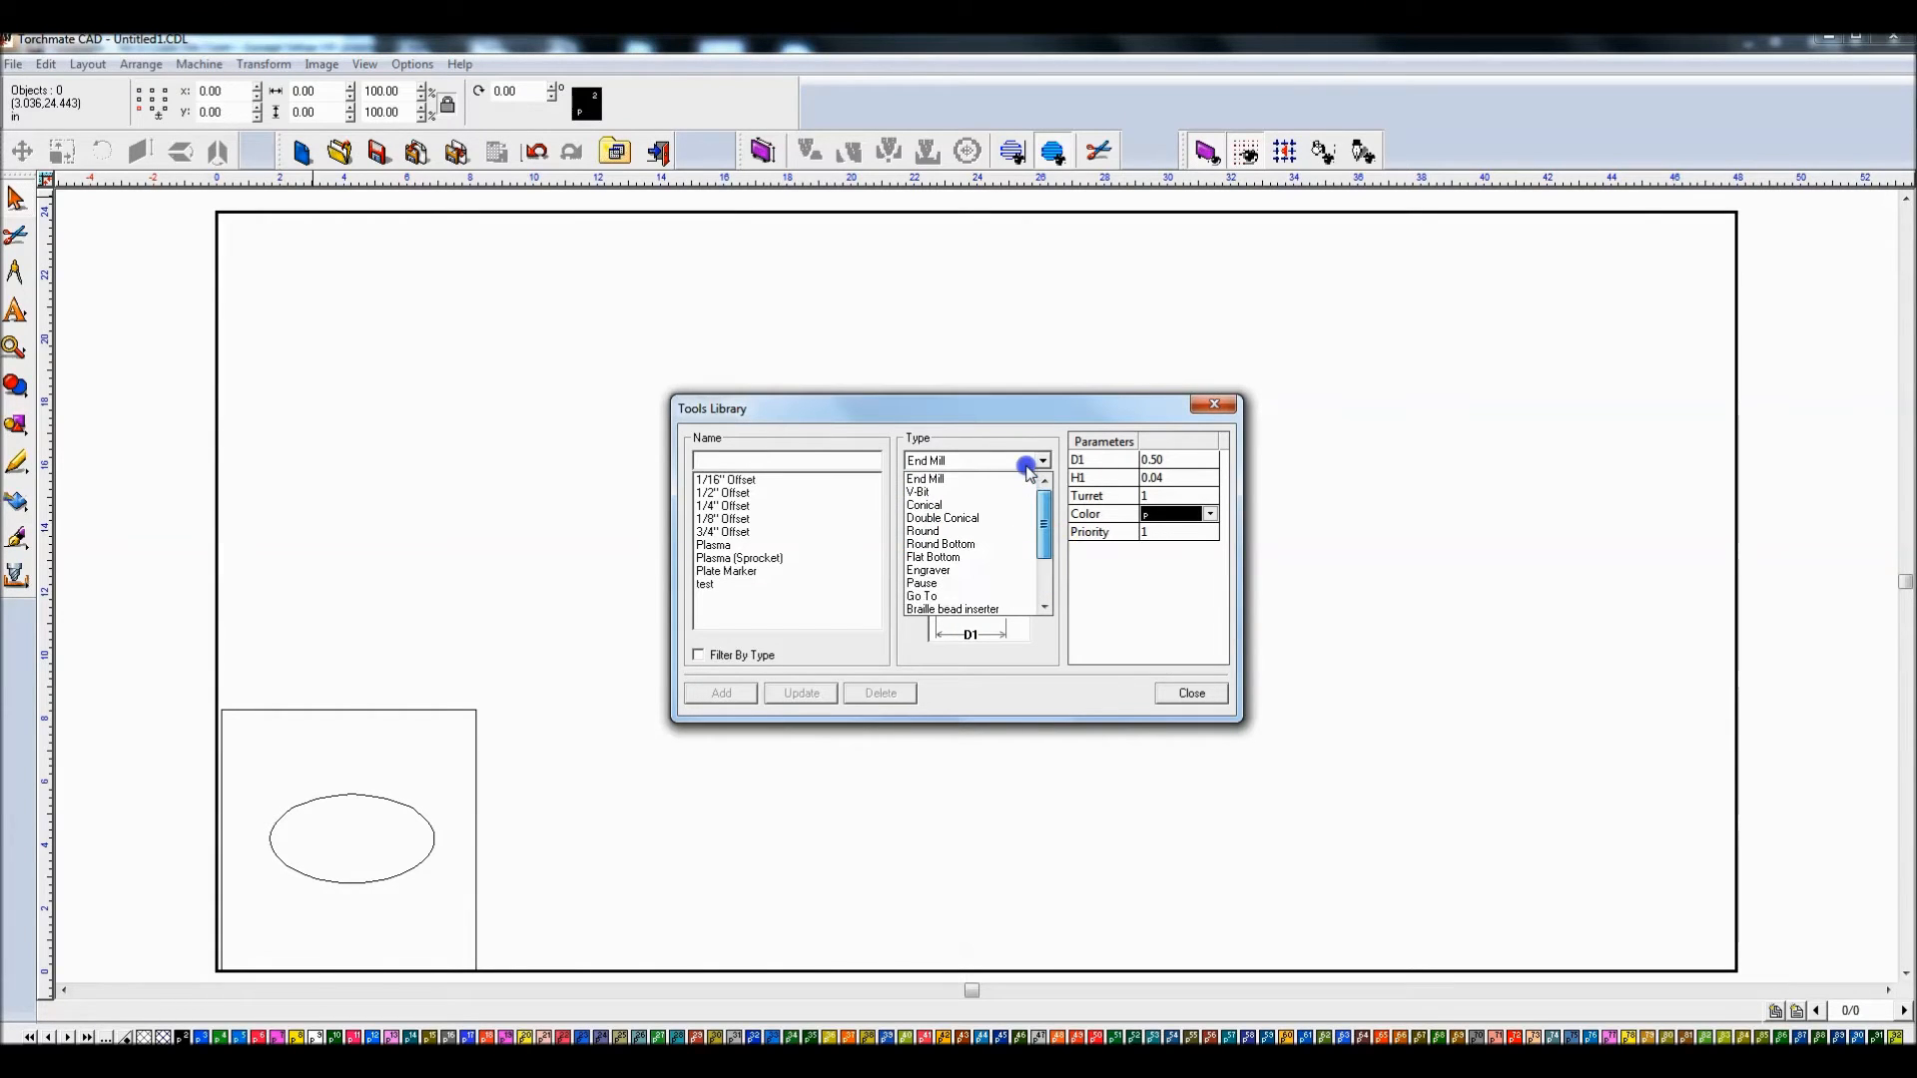
pyautogui.moveTo(1049, 499); pyautogui.dragTo(1045, 565)
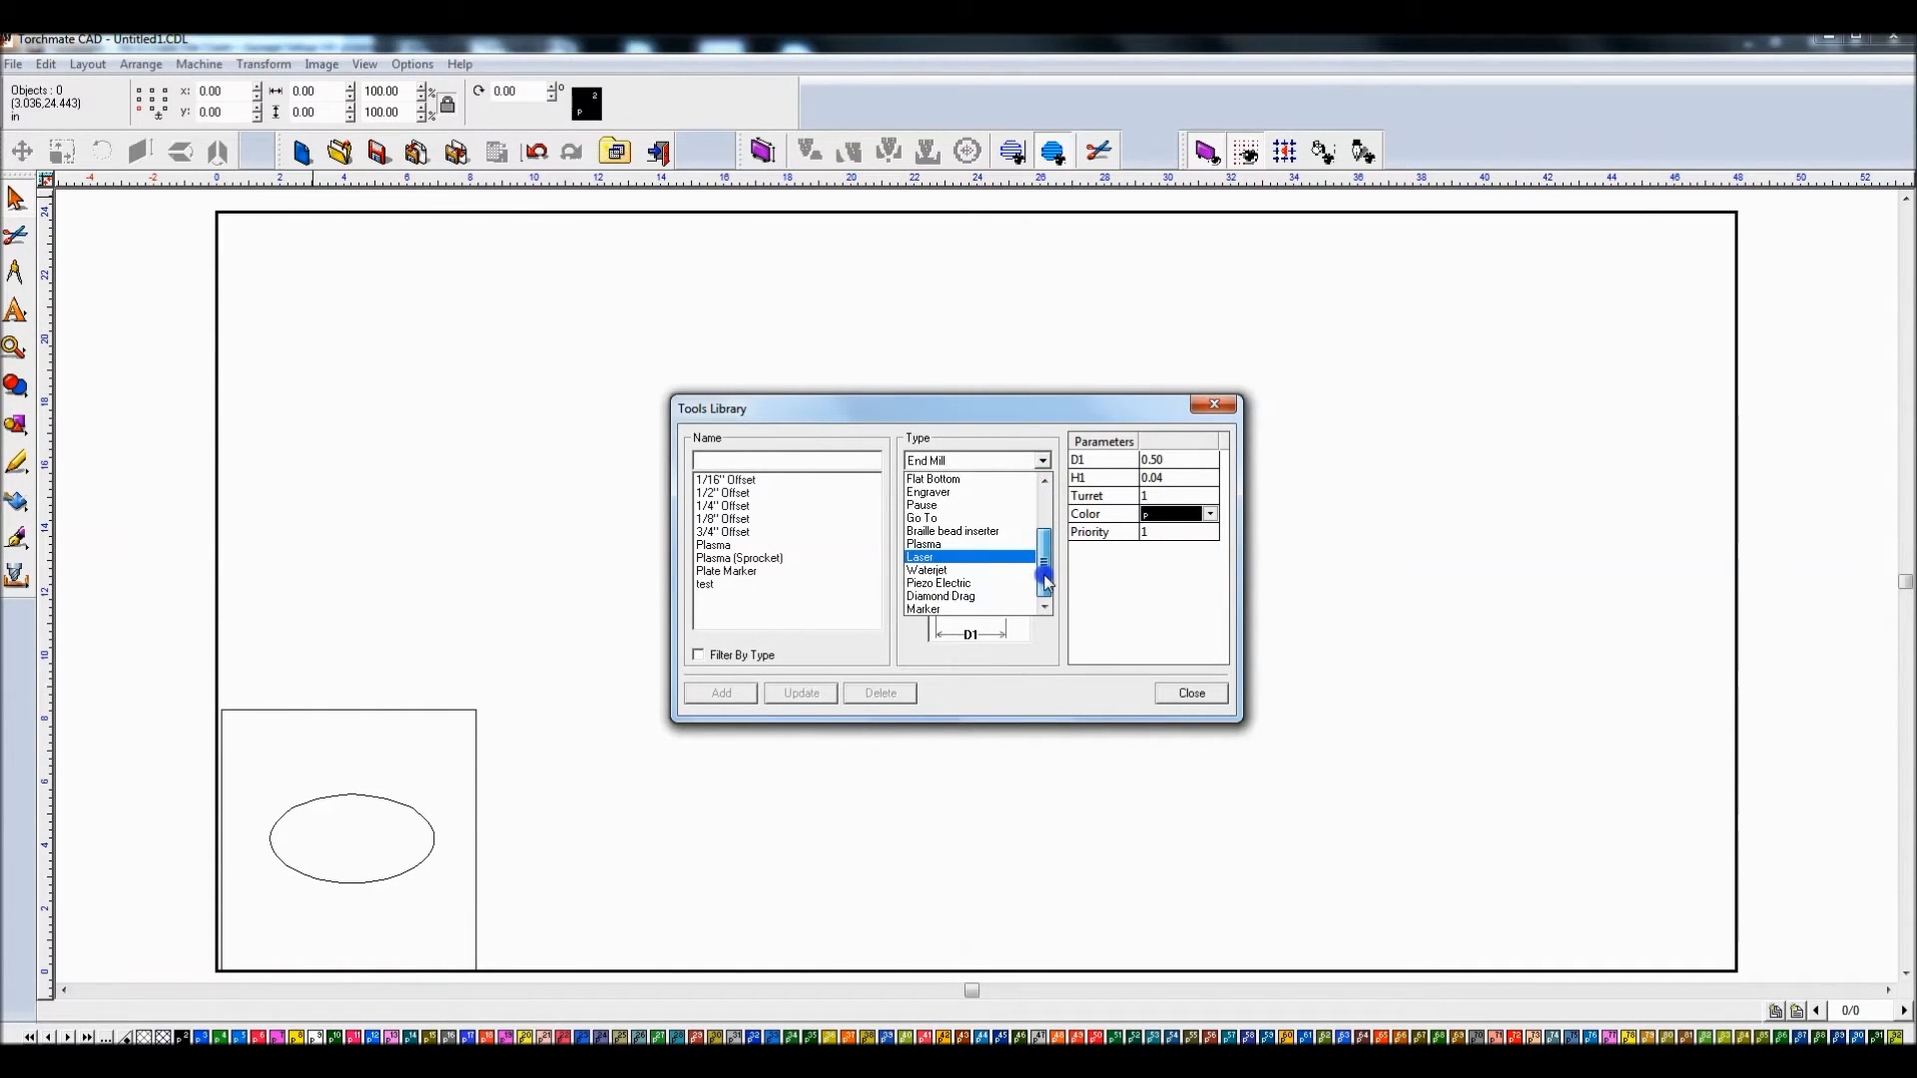
pyautogui.click(974, 544)
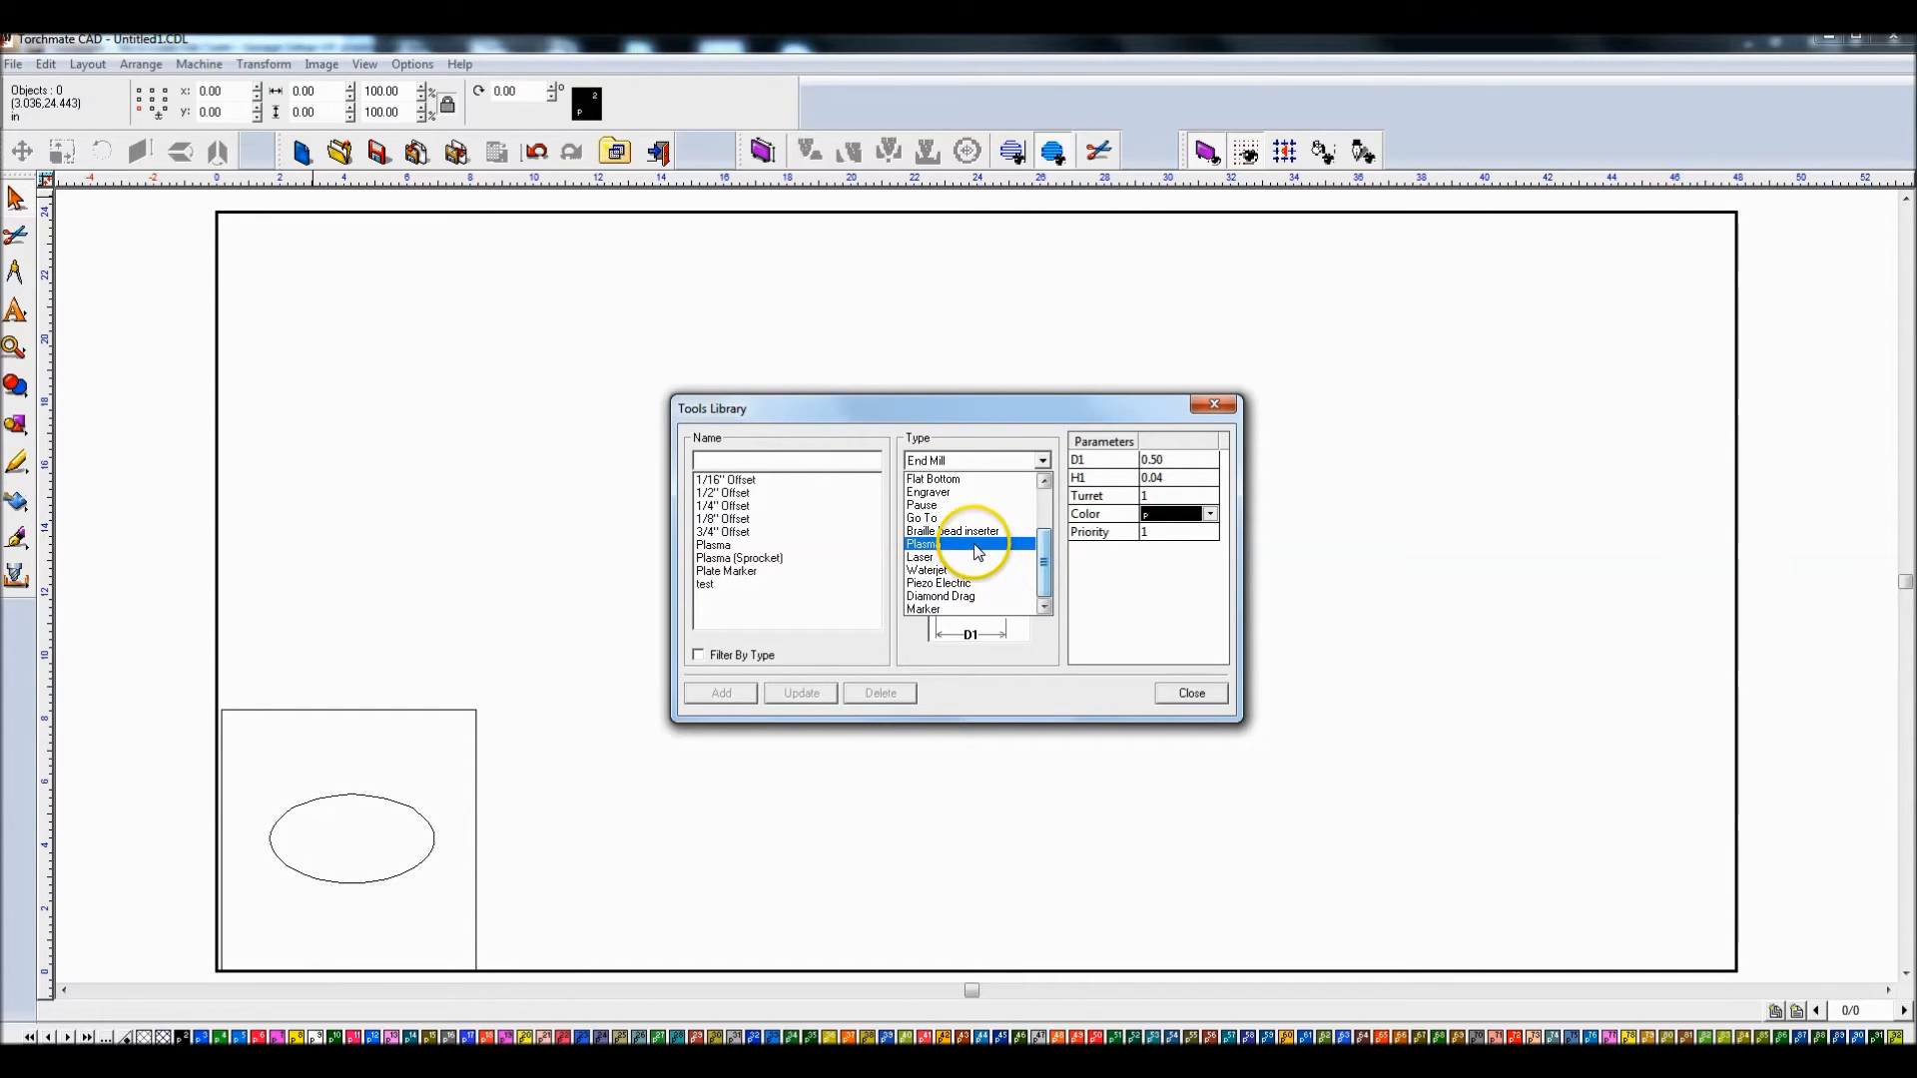
pyautogui.click(1171, 461)
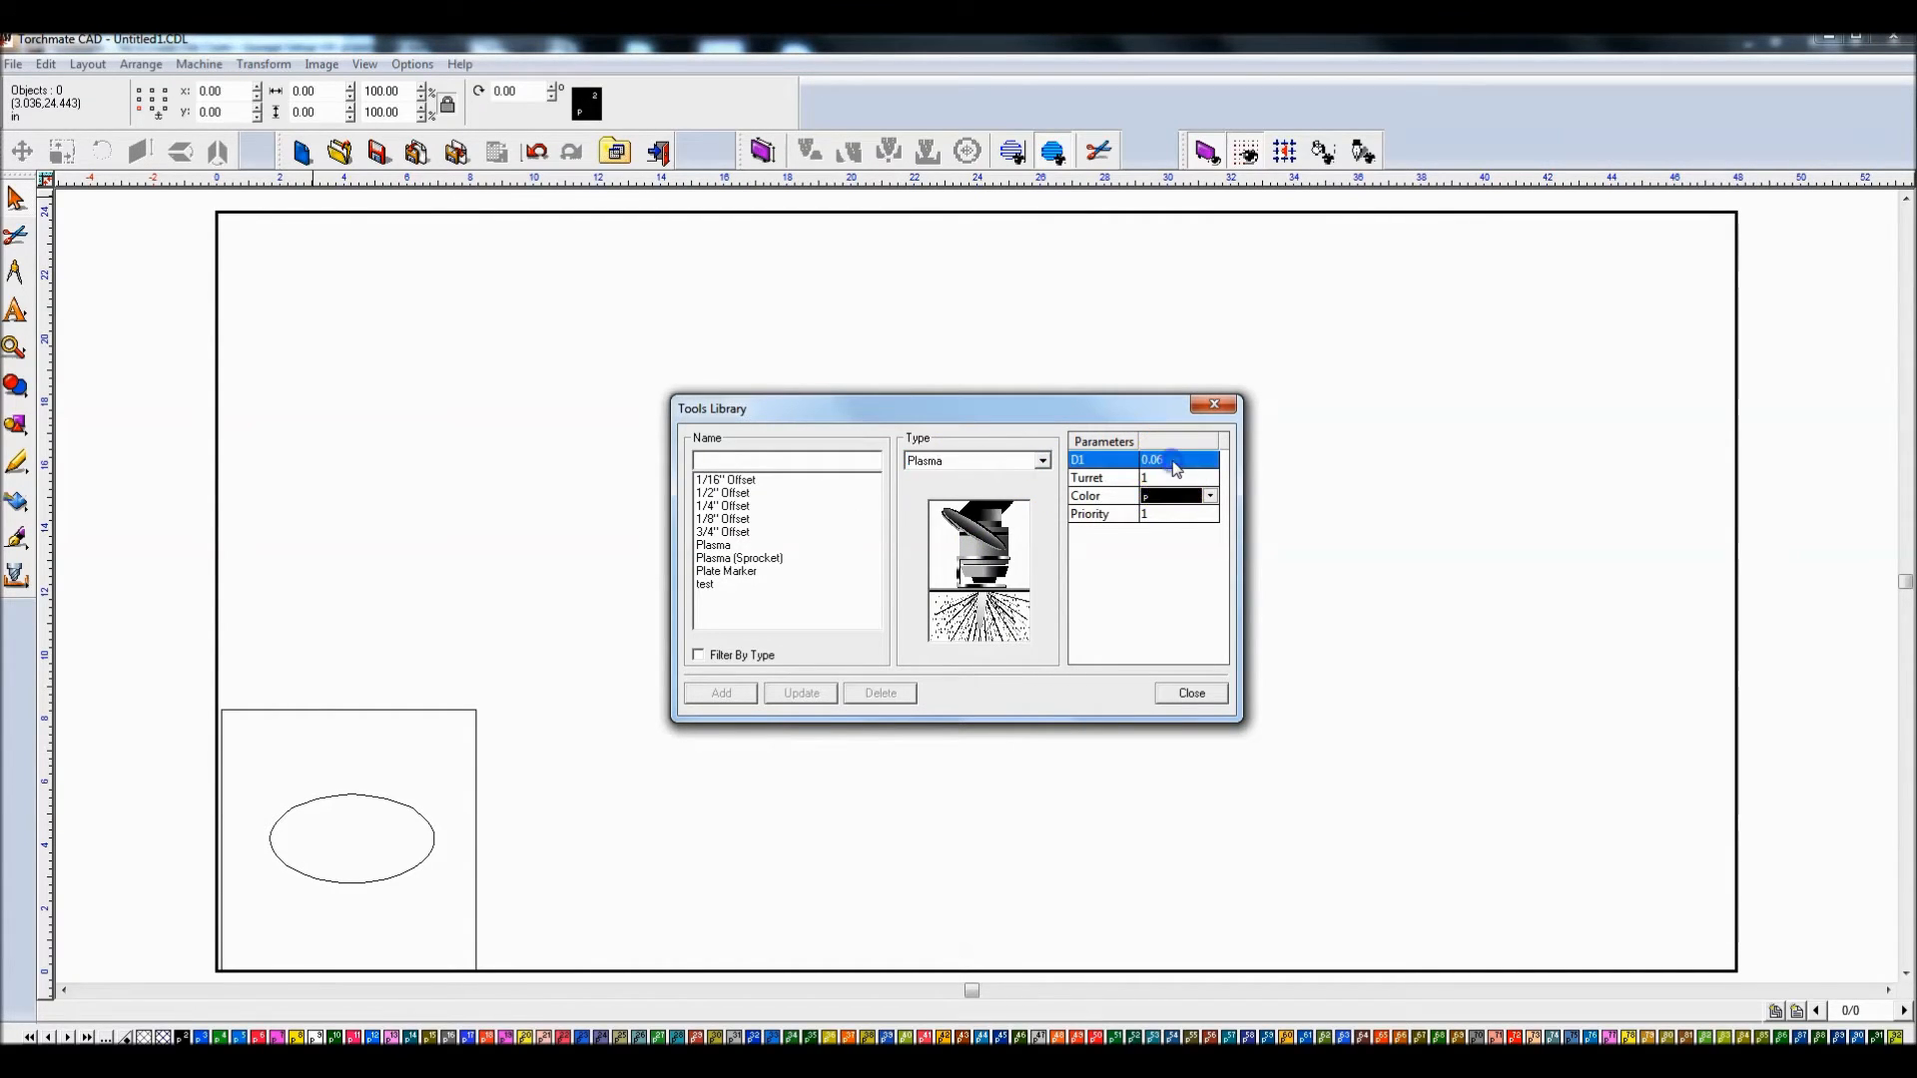
pyautogui.click(1168, 480)
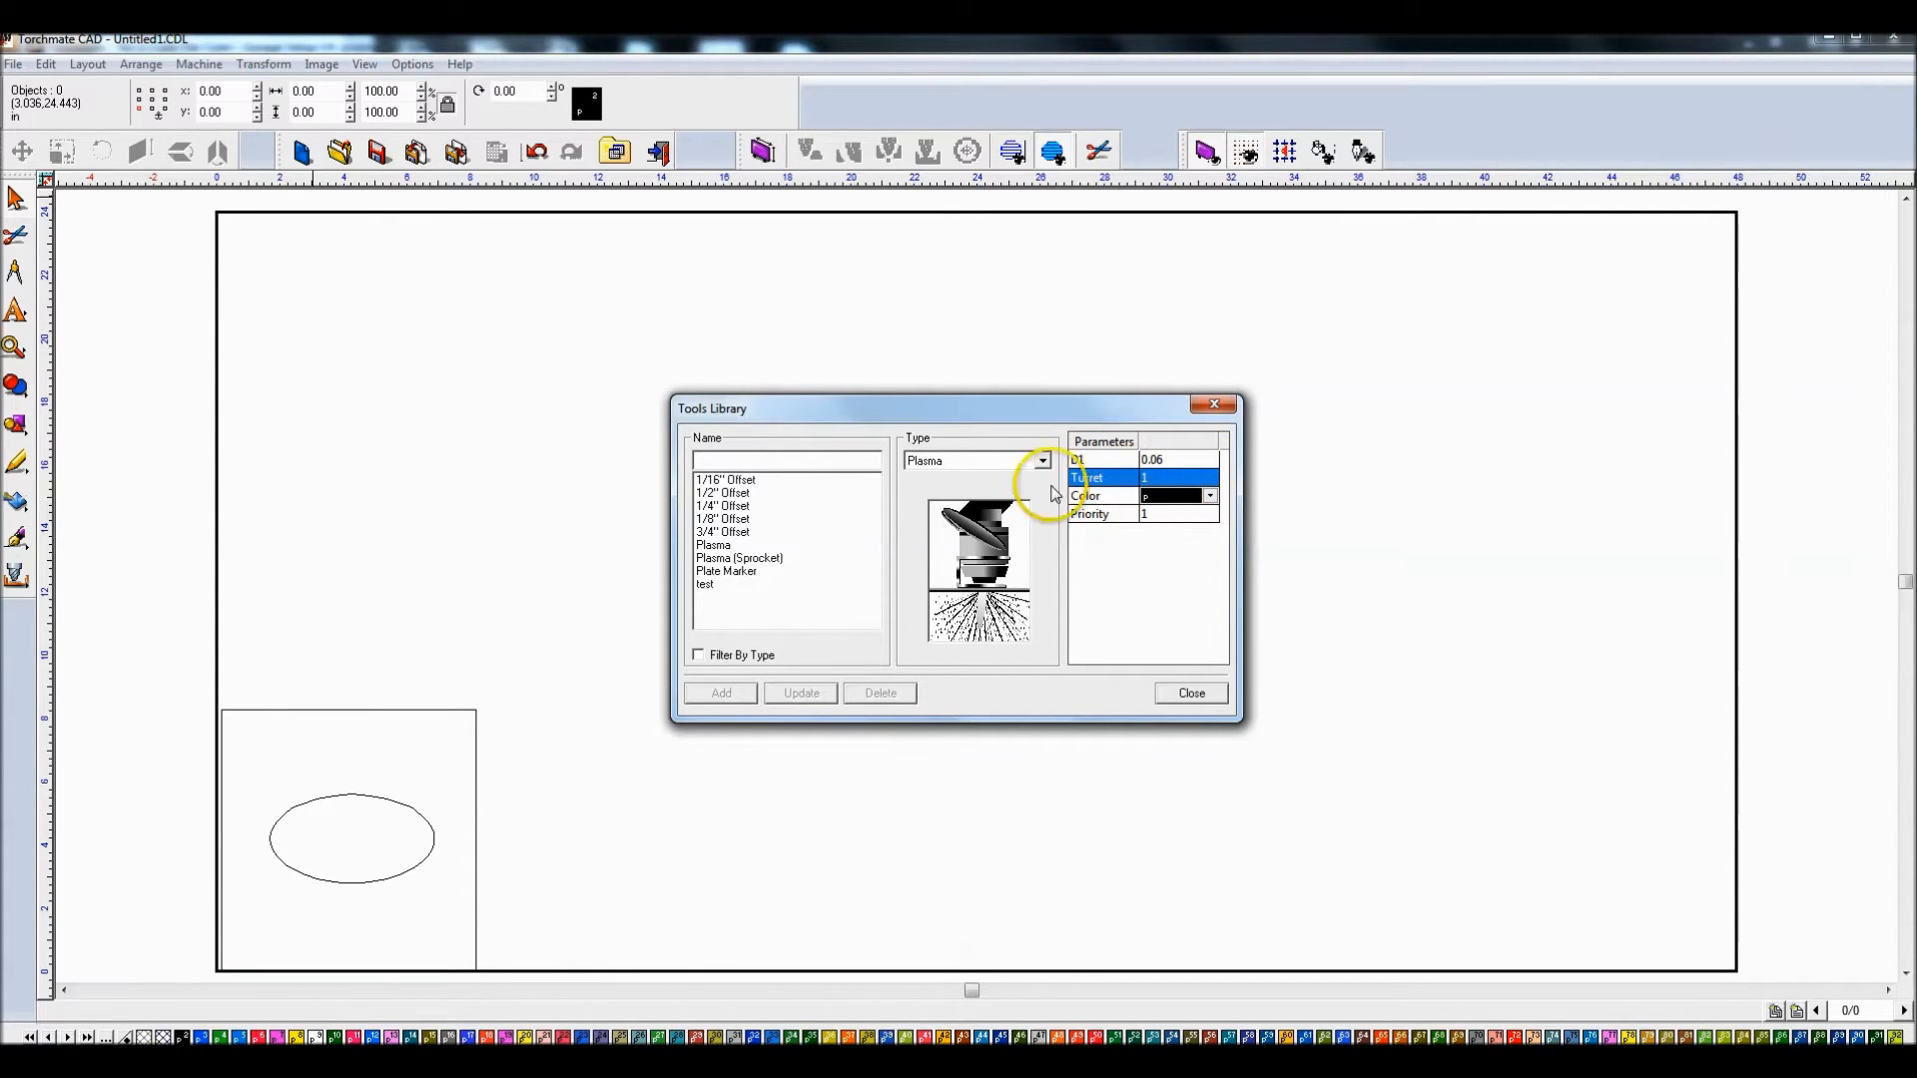
# Step: Close the Tools Library and exit the CAD program without saving the drawing
pyautogui.click(1192, 693)
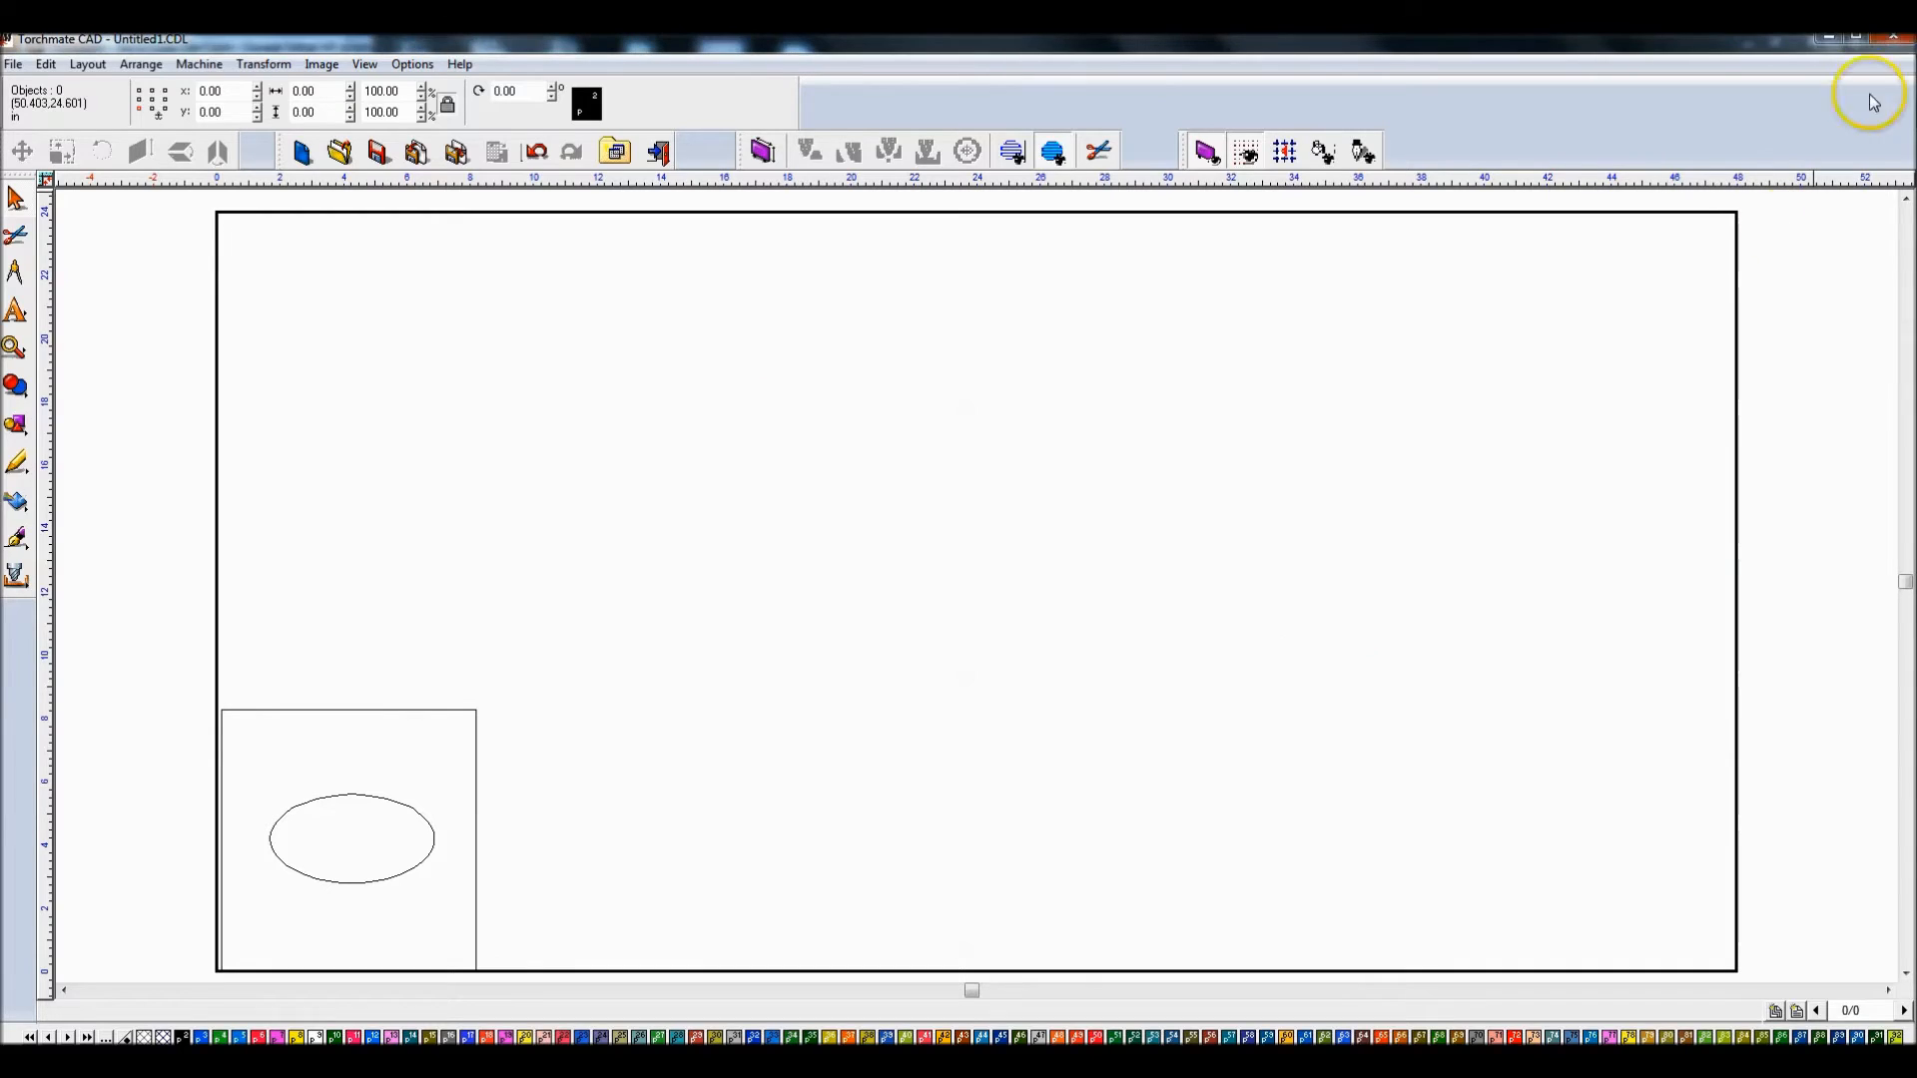
pyautogui.click(1893, 37)
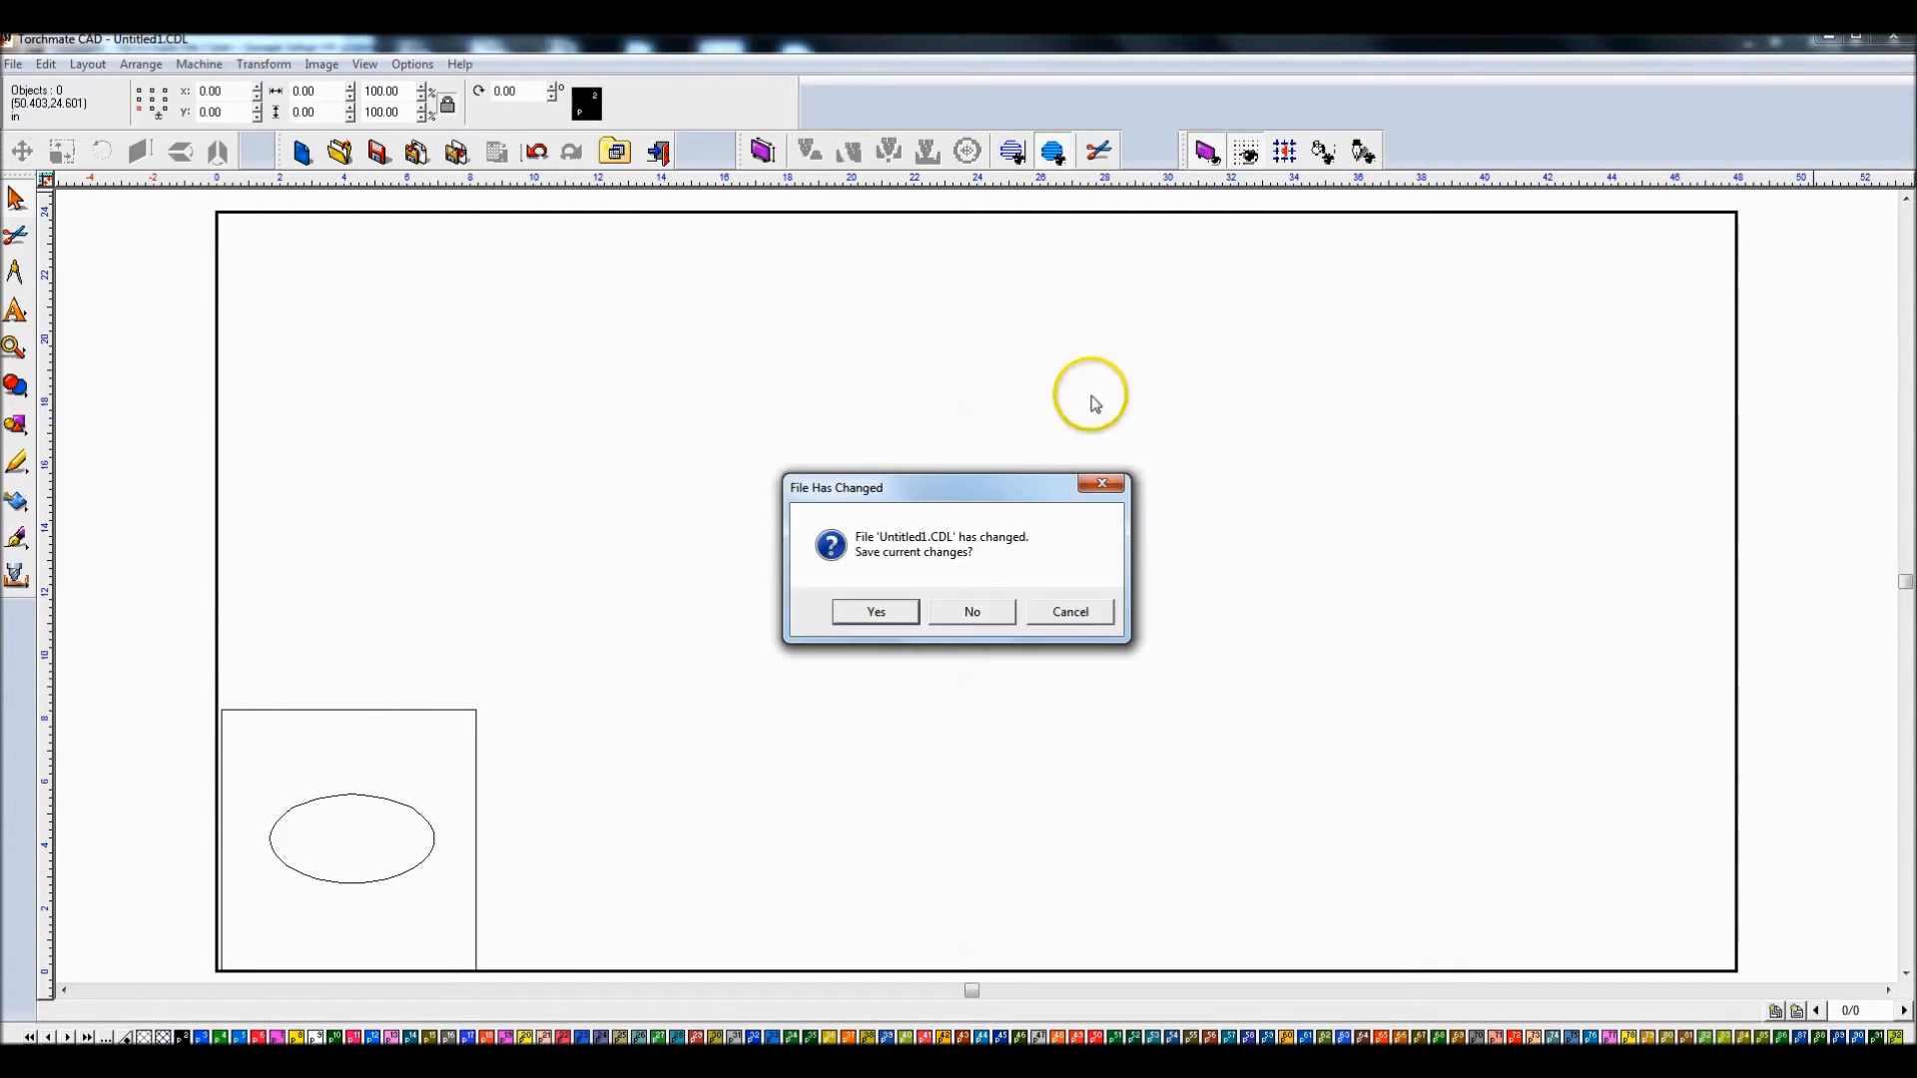
pyautogui.click(965, 612)
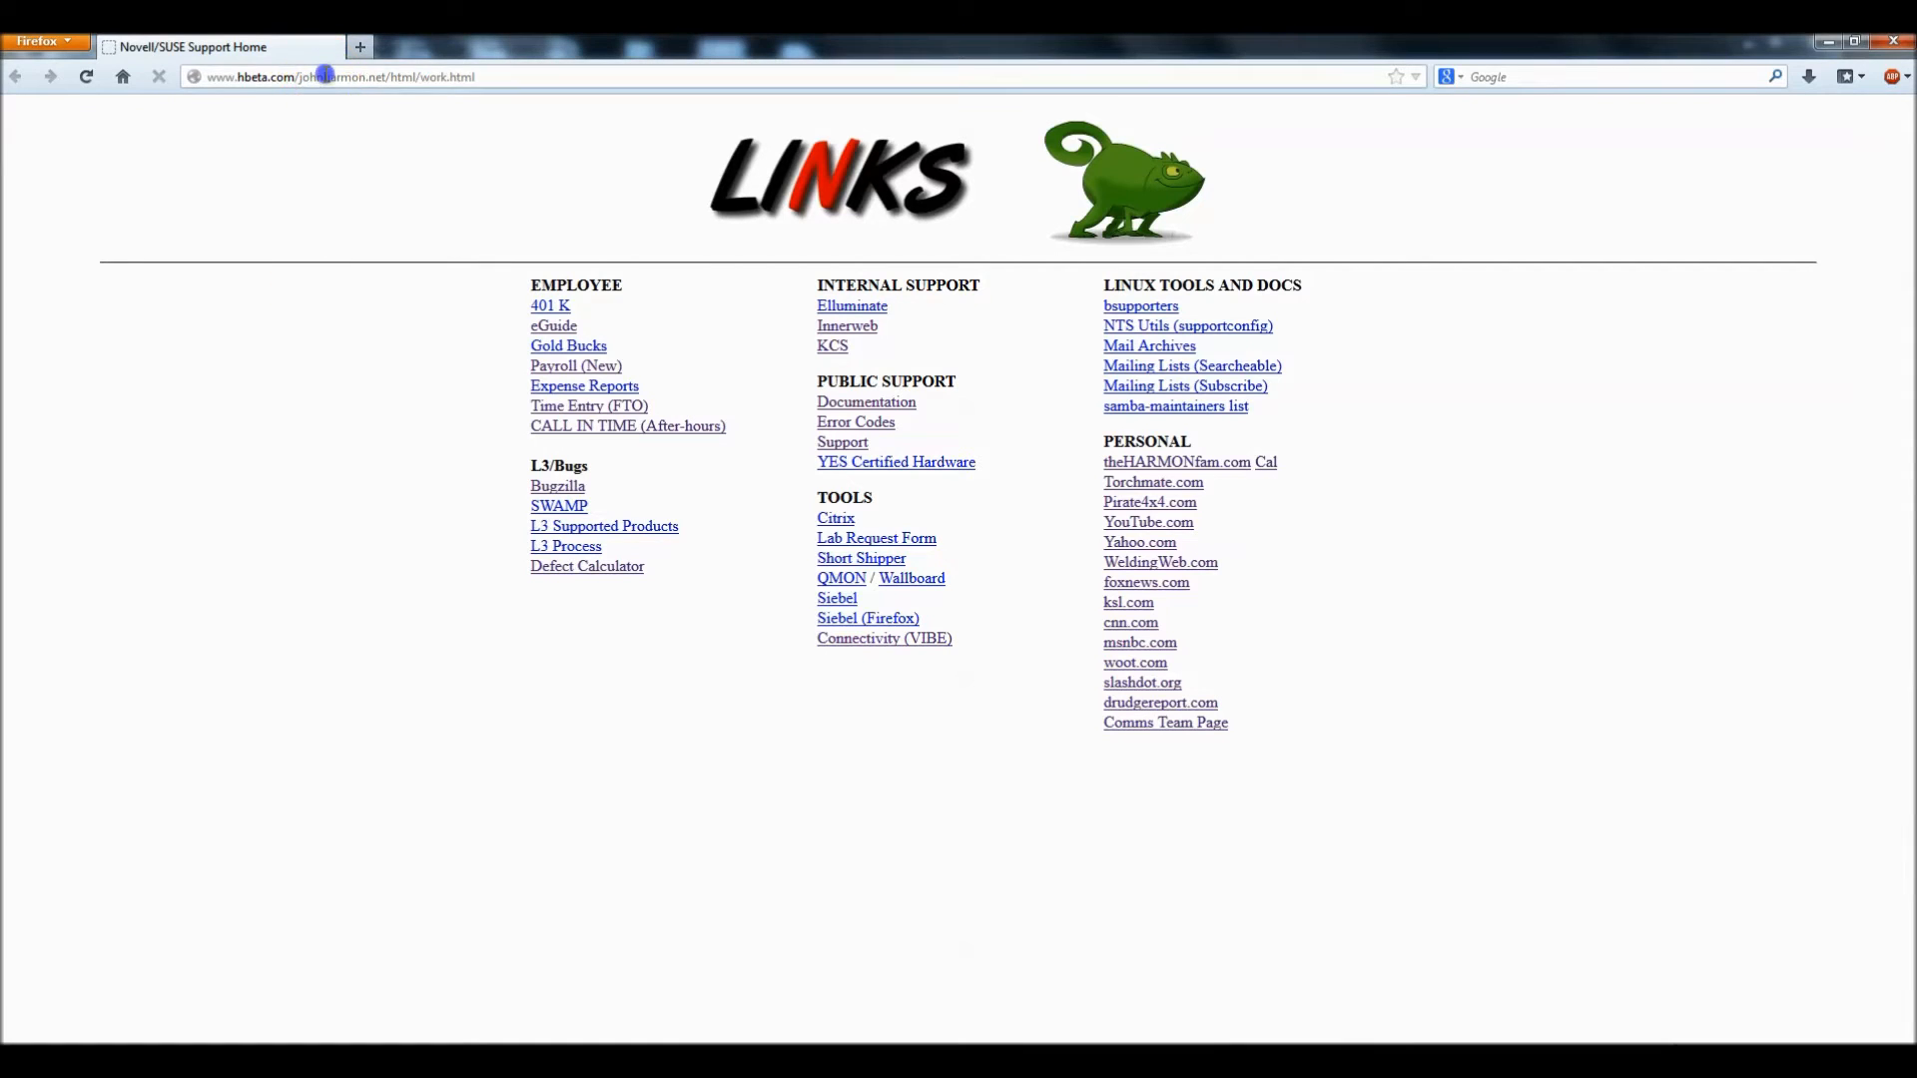
pyautogui.click(324, 76)
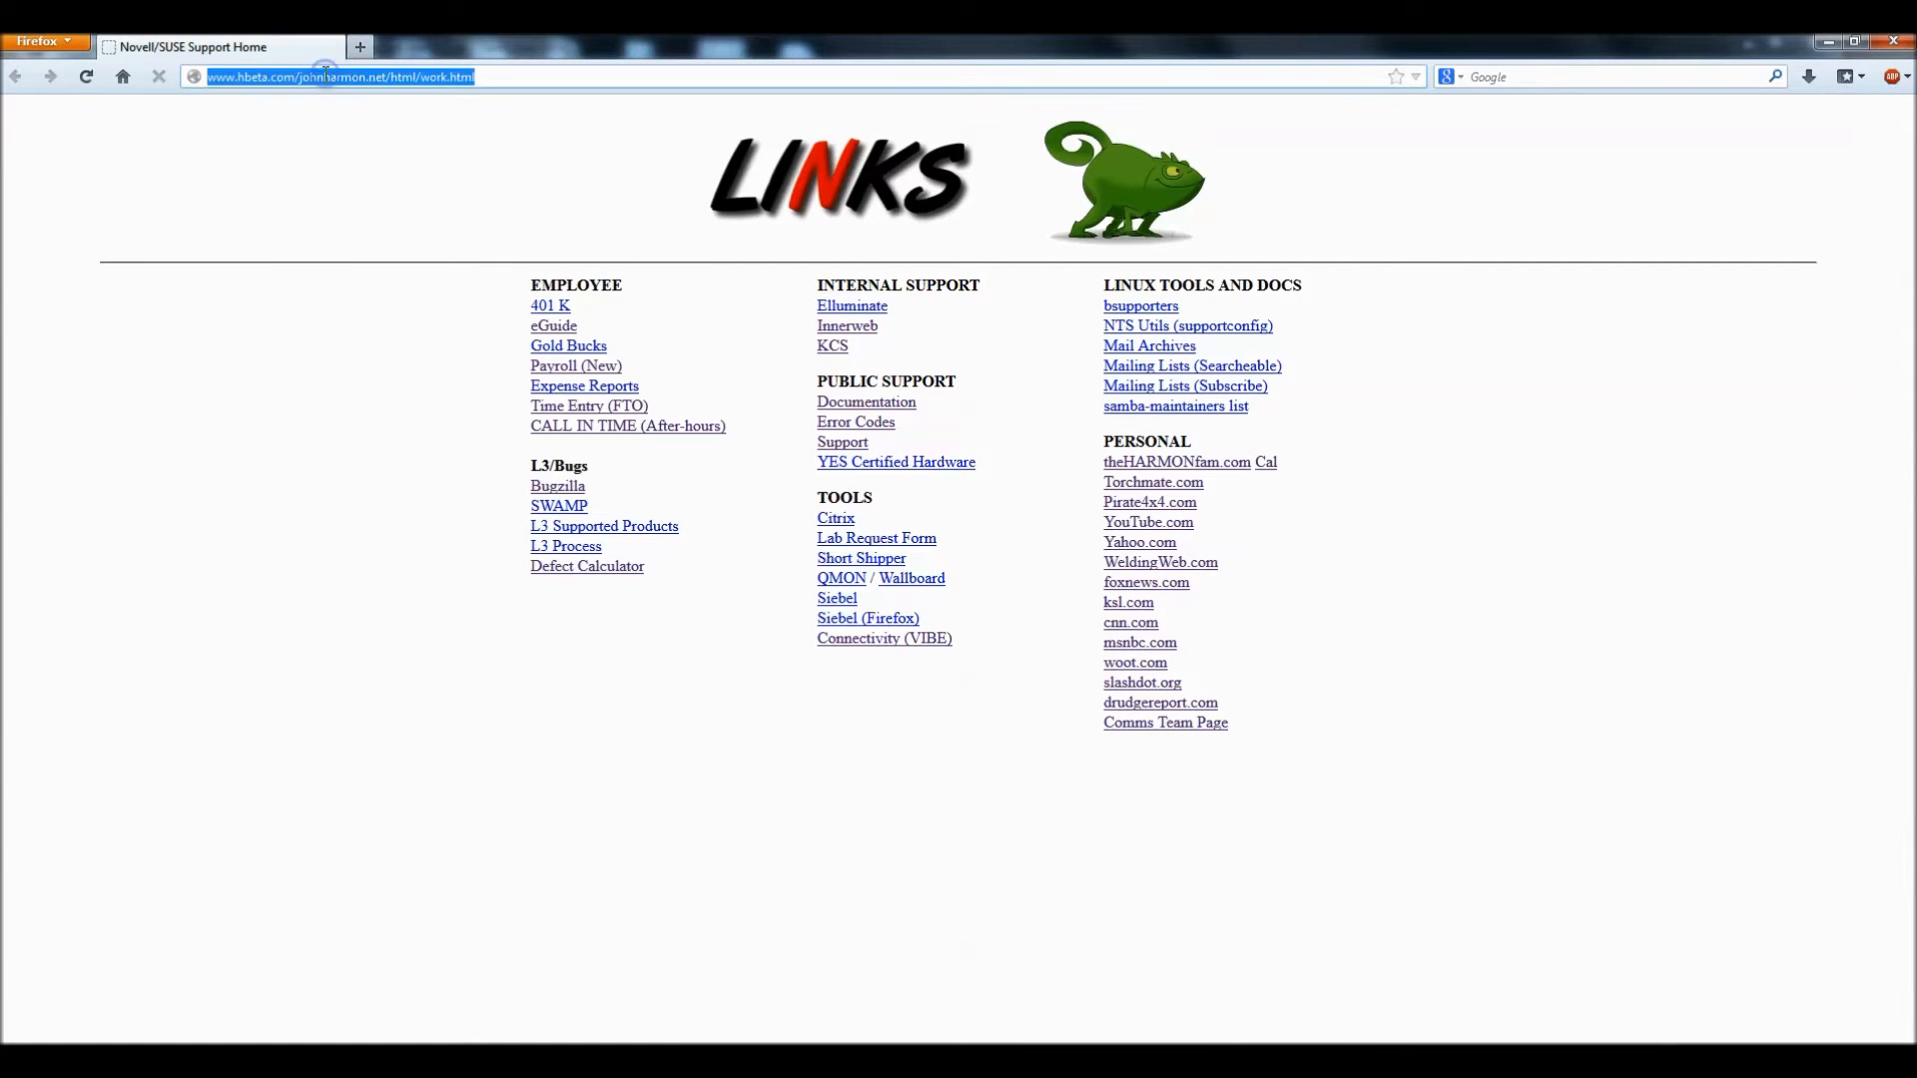
pyautogui.write('torchmate.com/')
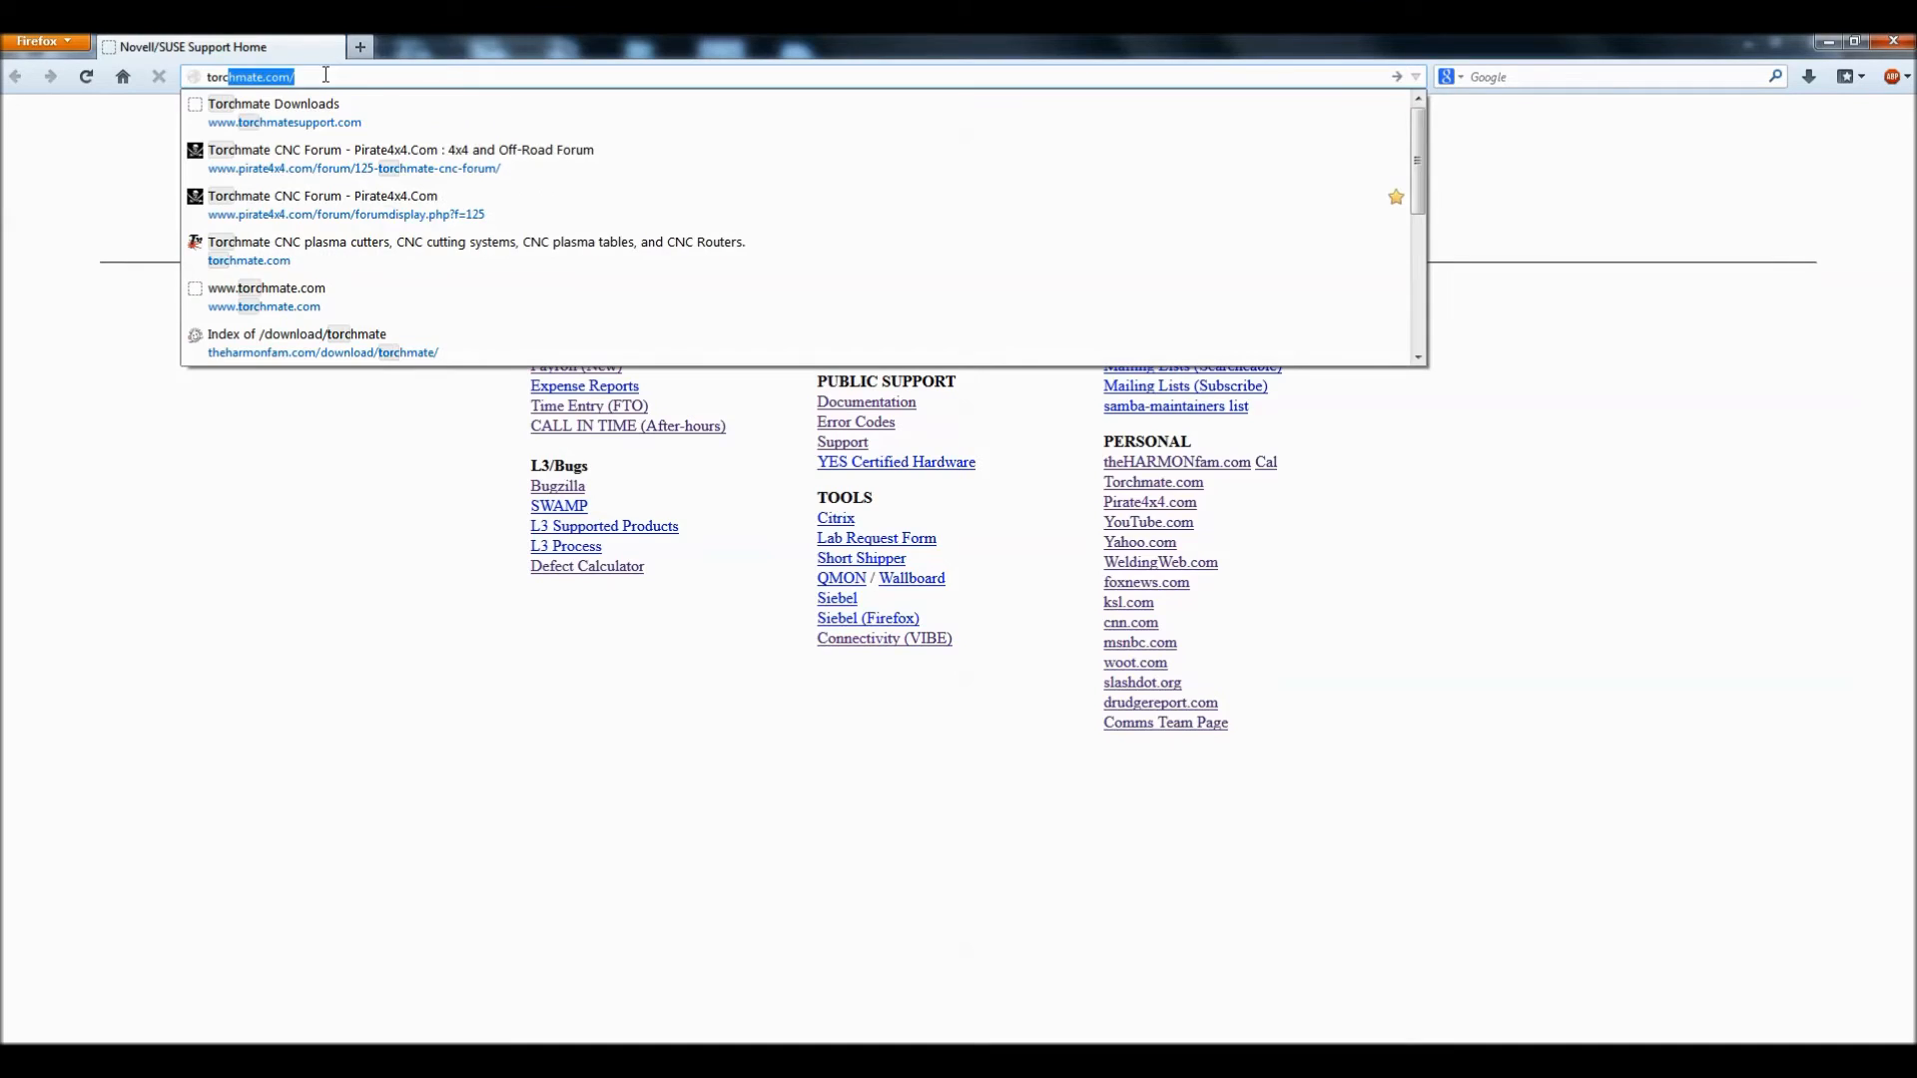
pyautogui.click(290, 112)
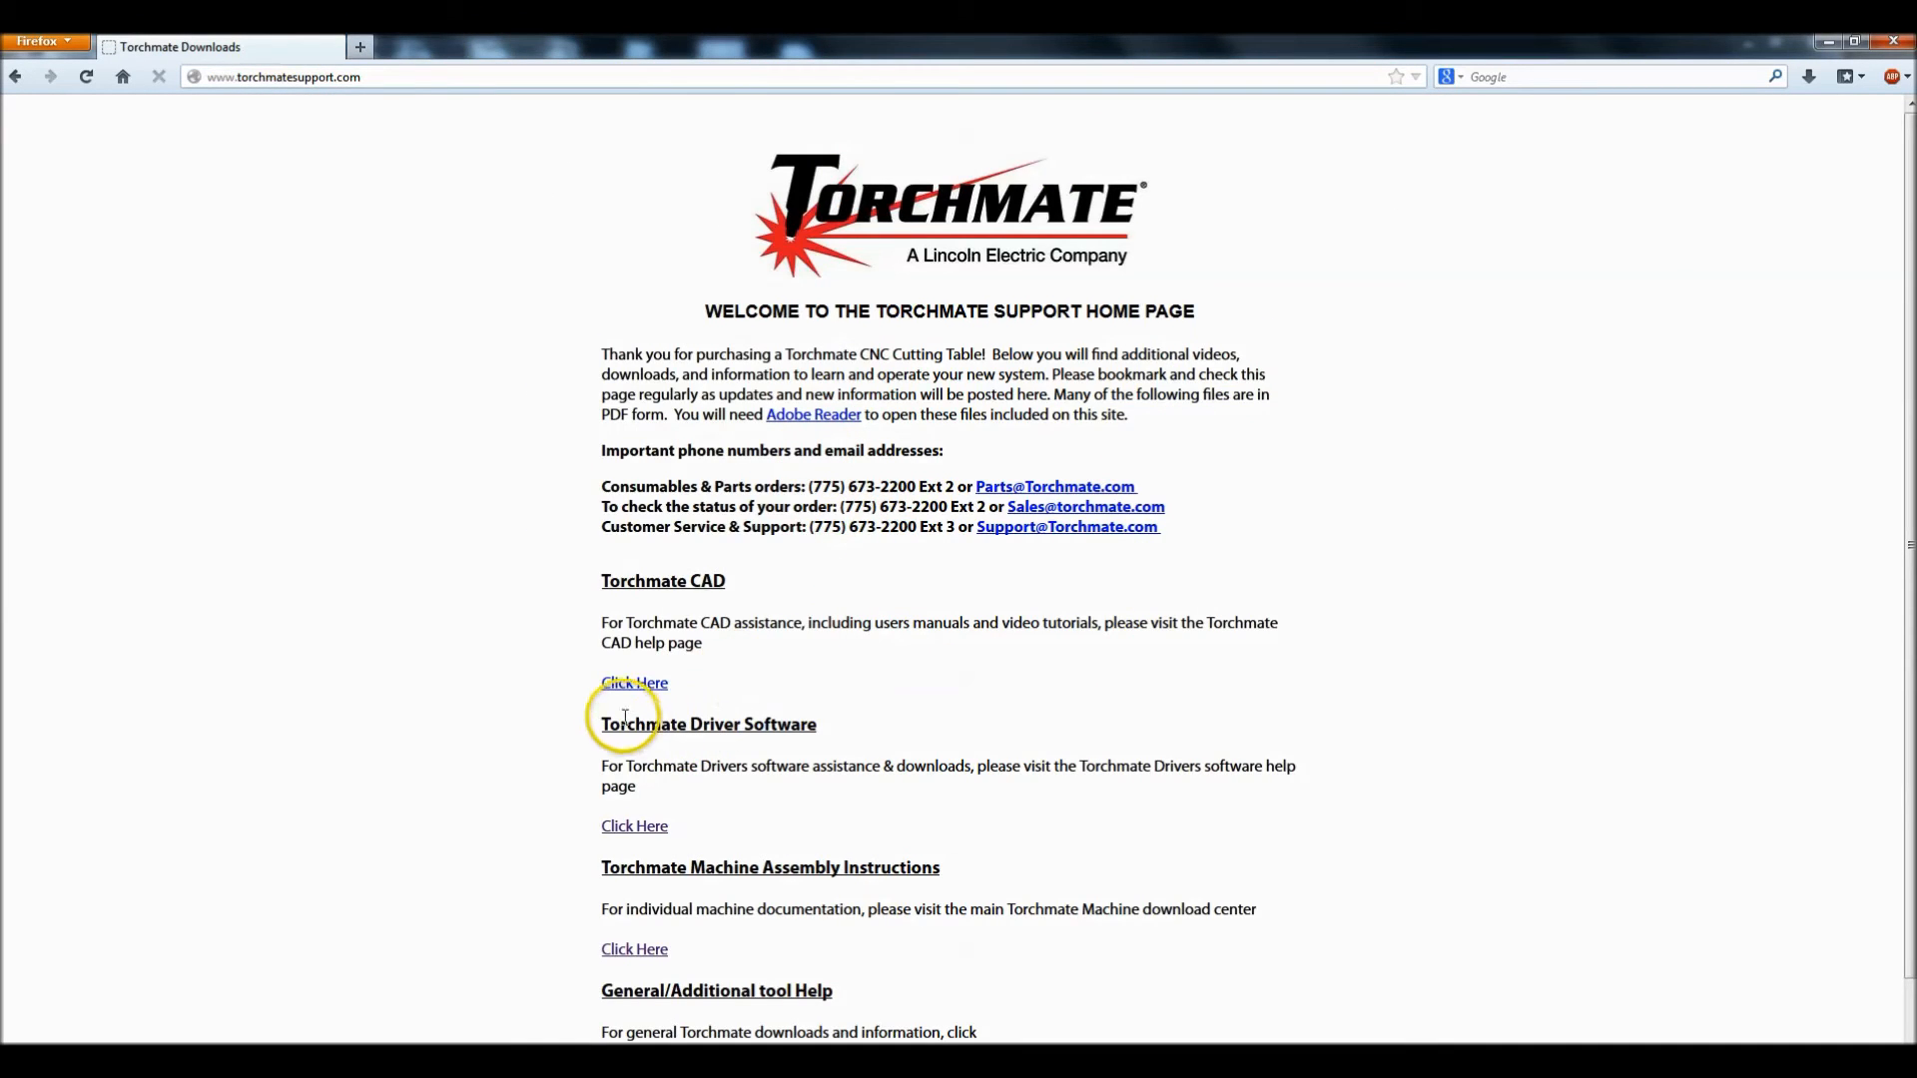
pyautogui.click(634, 826)
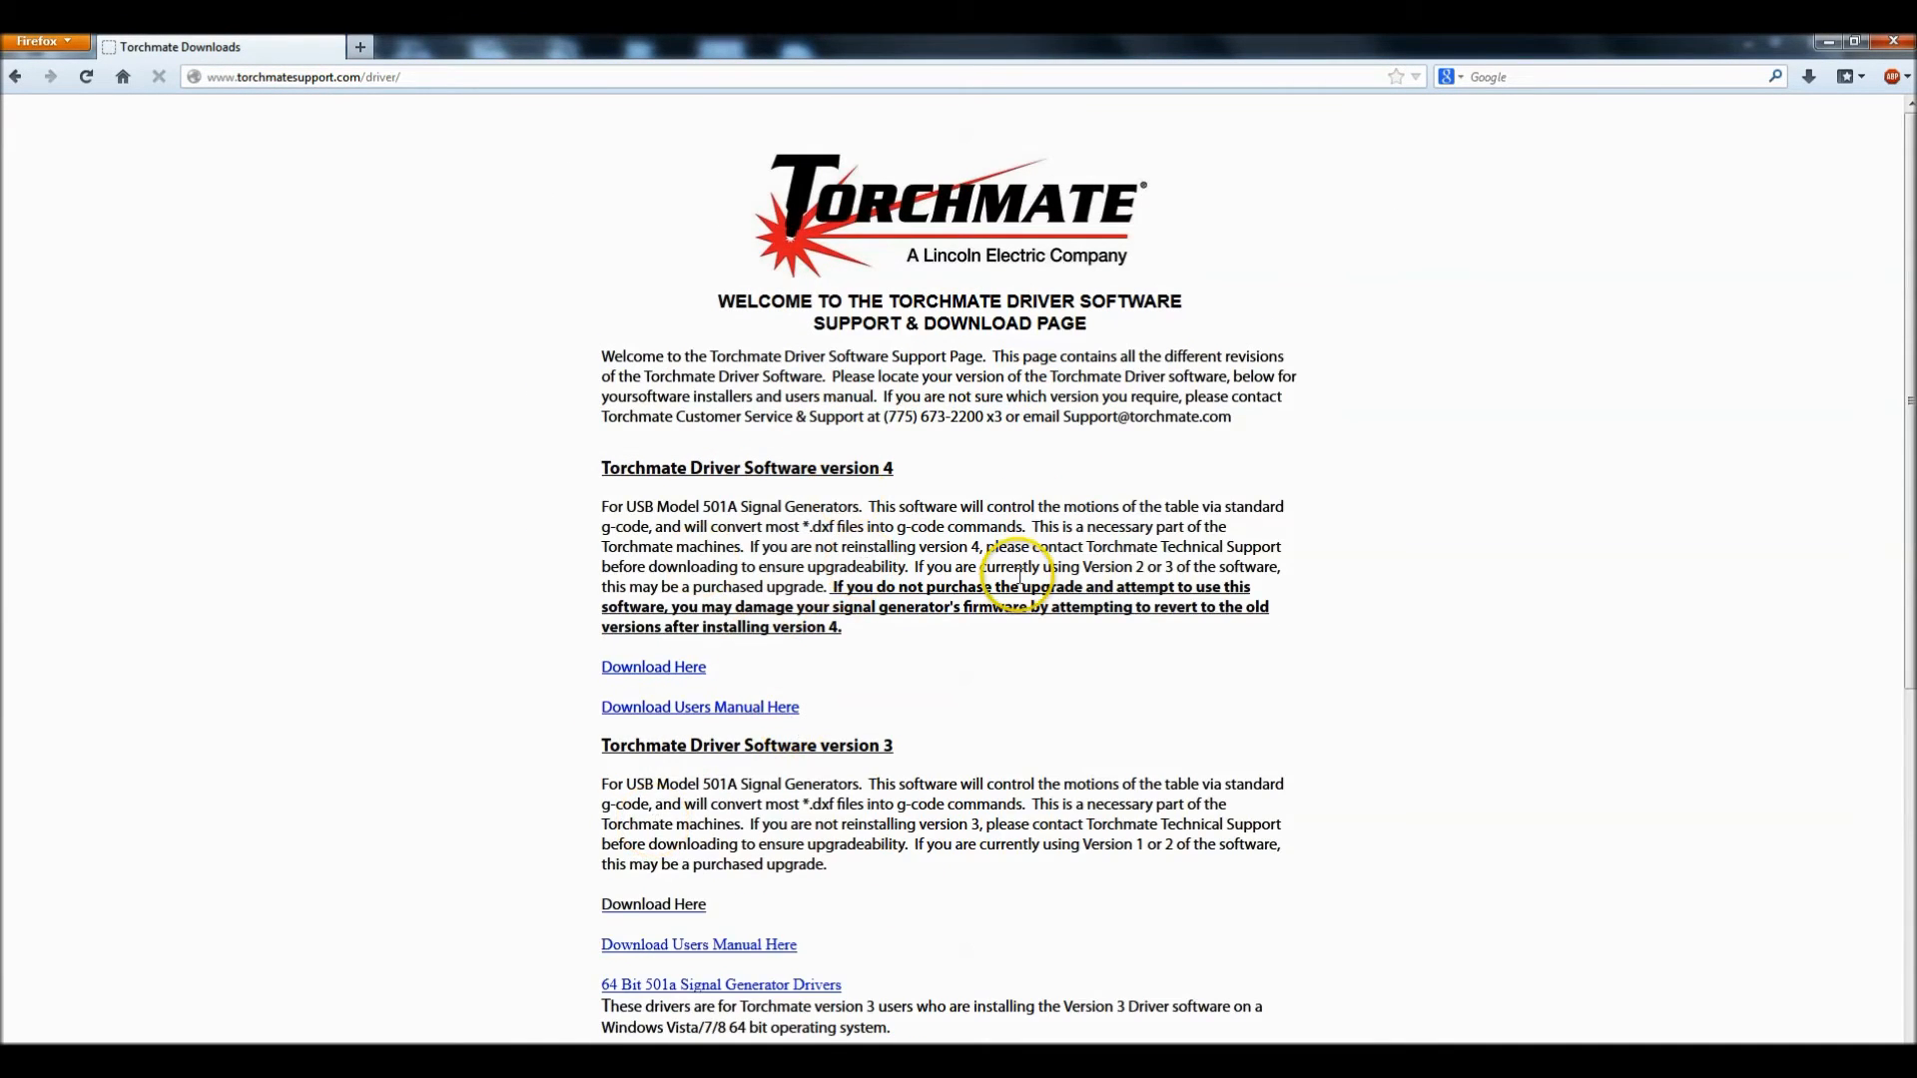
# Step: Open the Multiple Tool Guide PDF from the driver software download page
pyautogui.scroll(-3, 1019, 577)
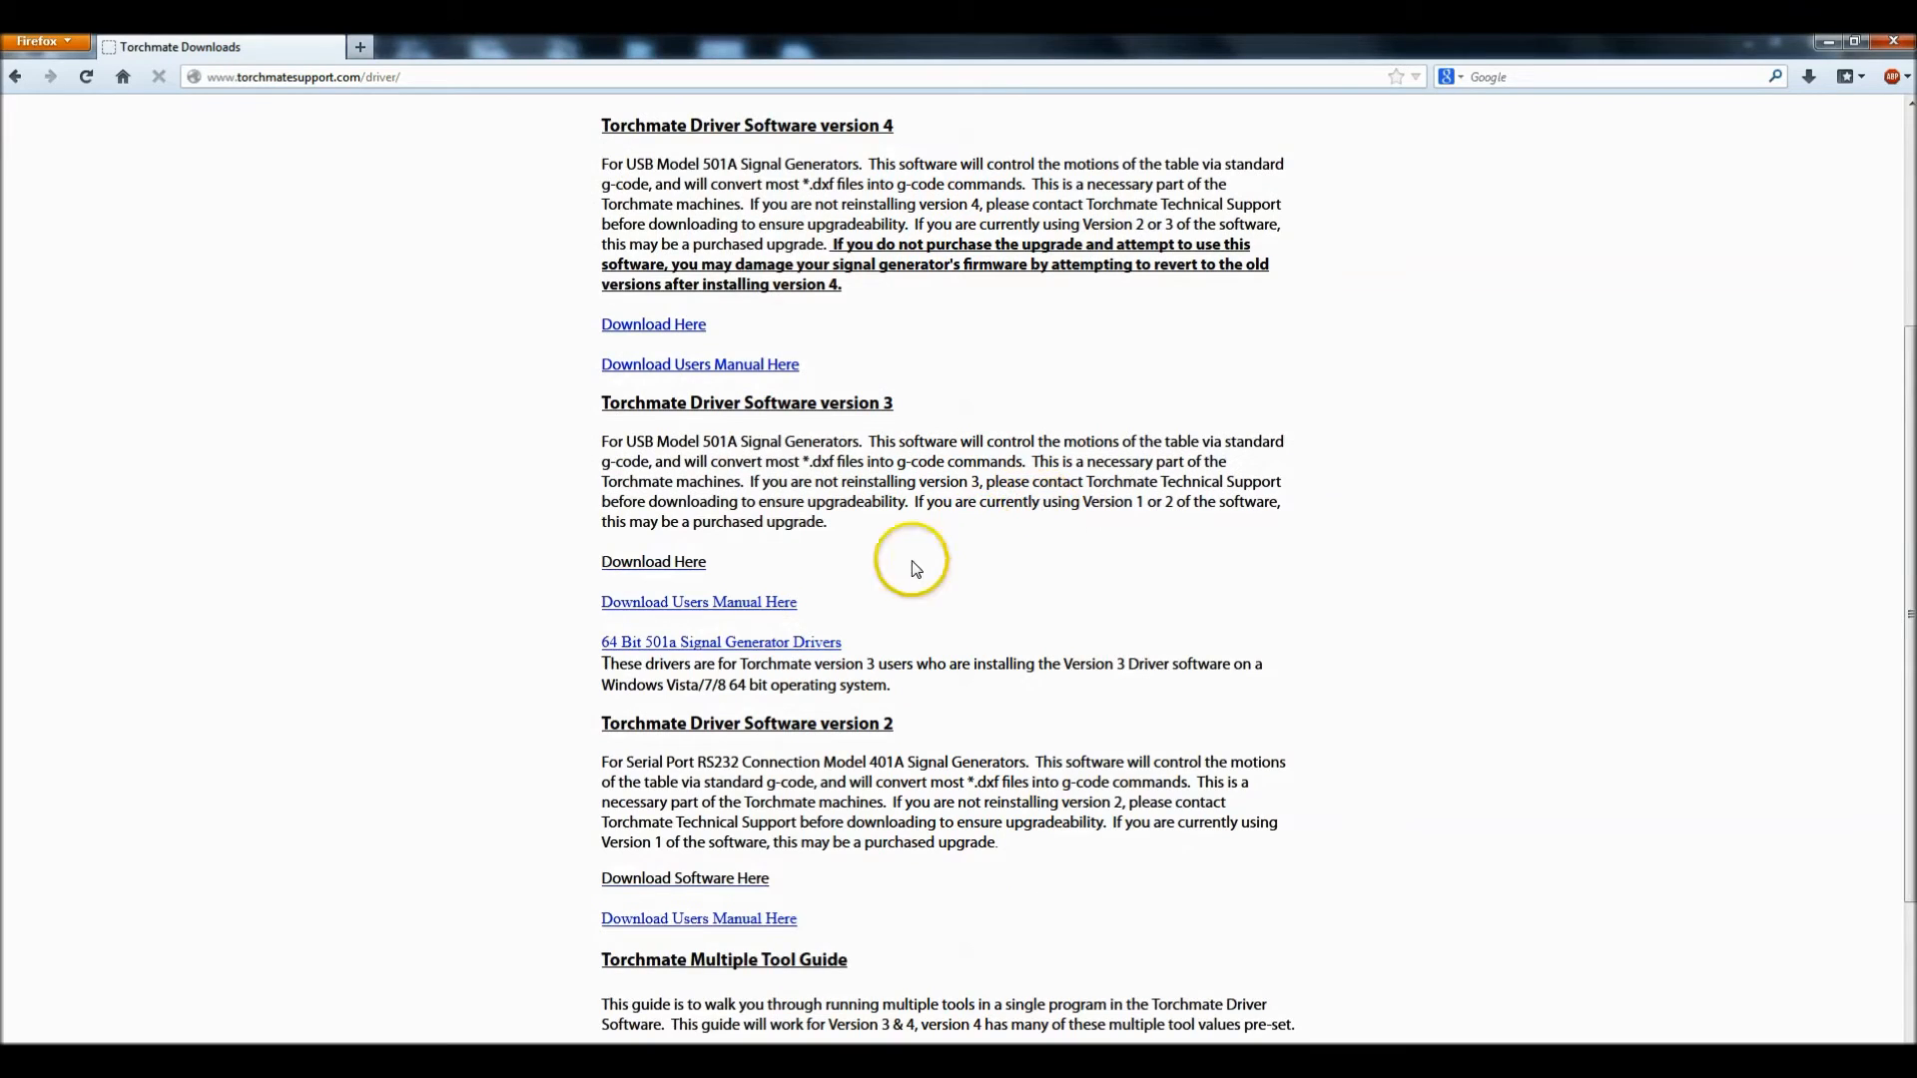
pyautogui.scroll(-3, 789, 689)
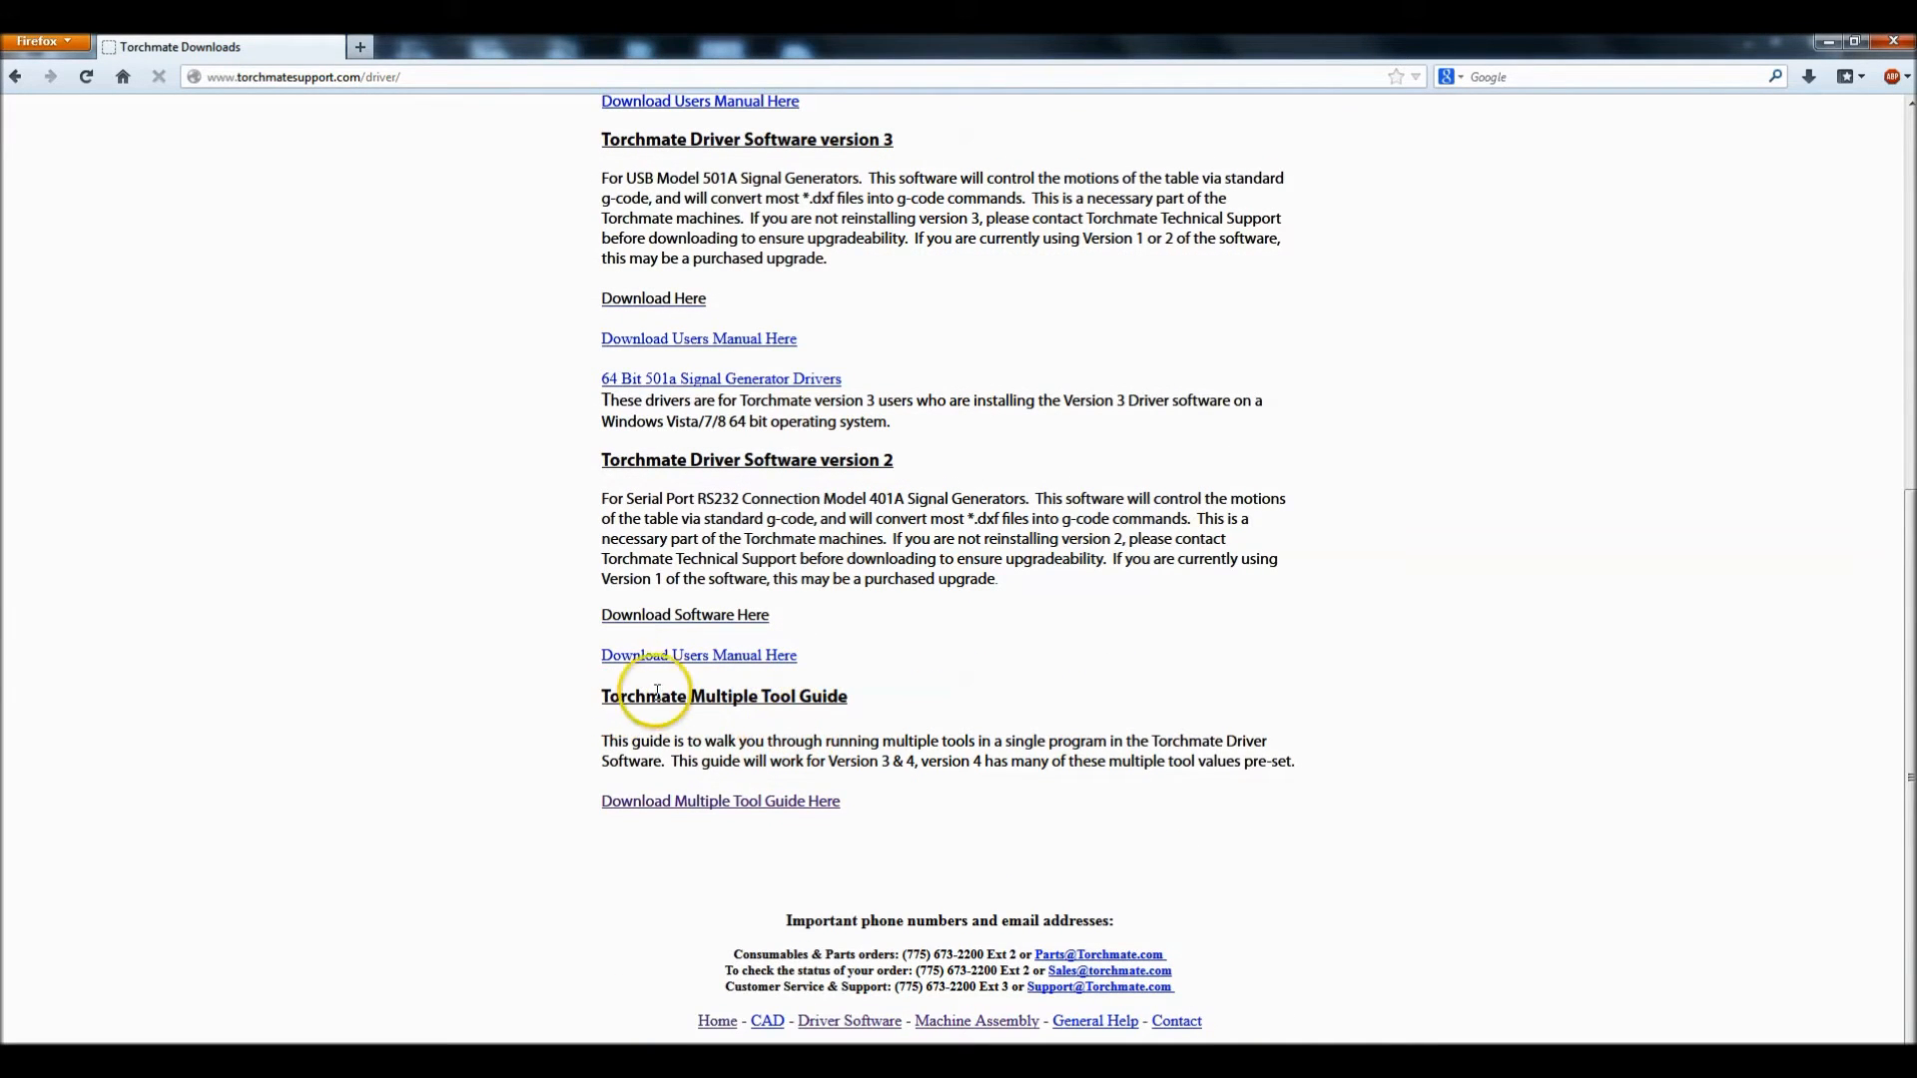
pyautogui.click(803, 802)
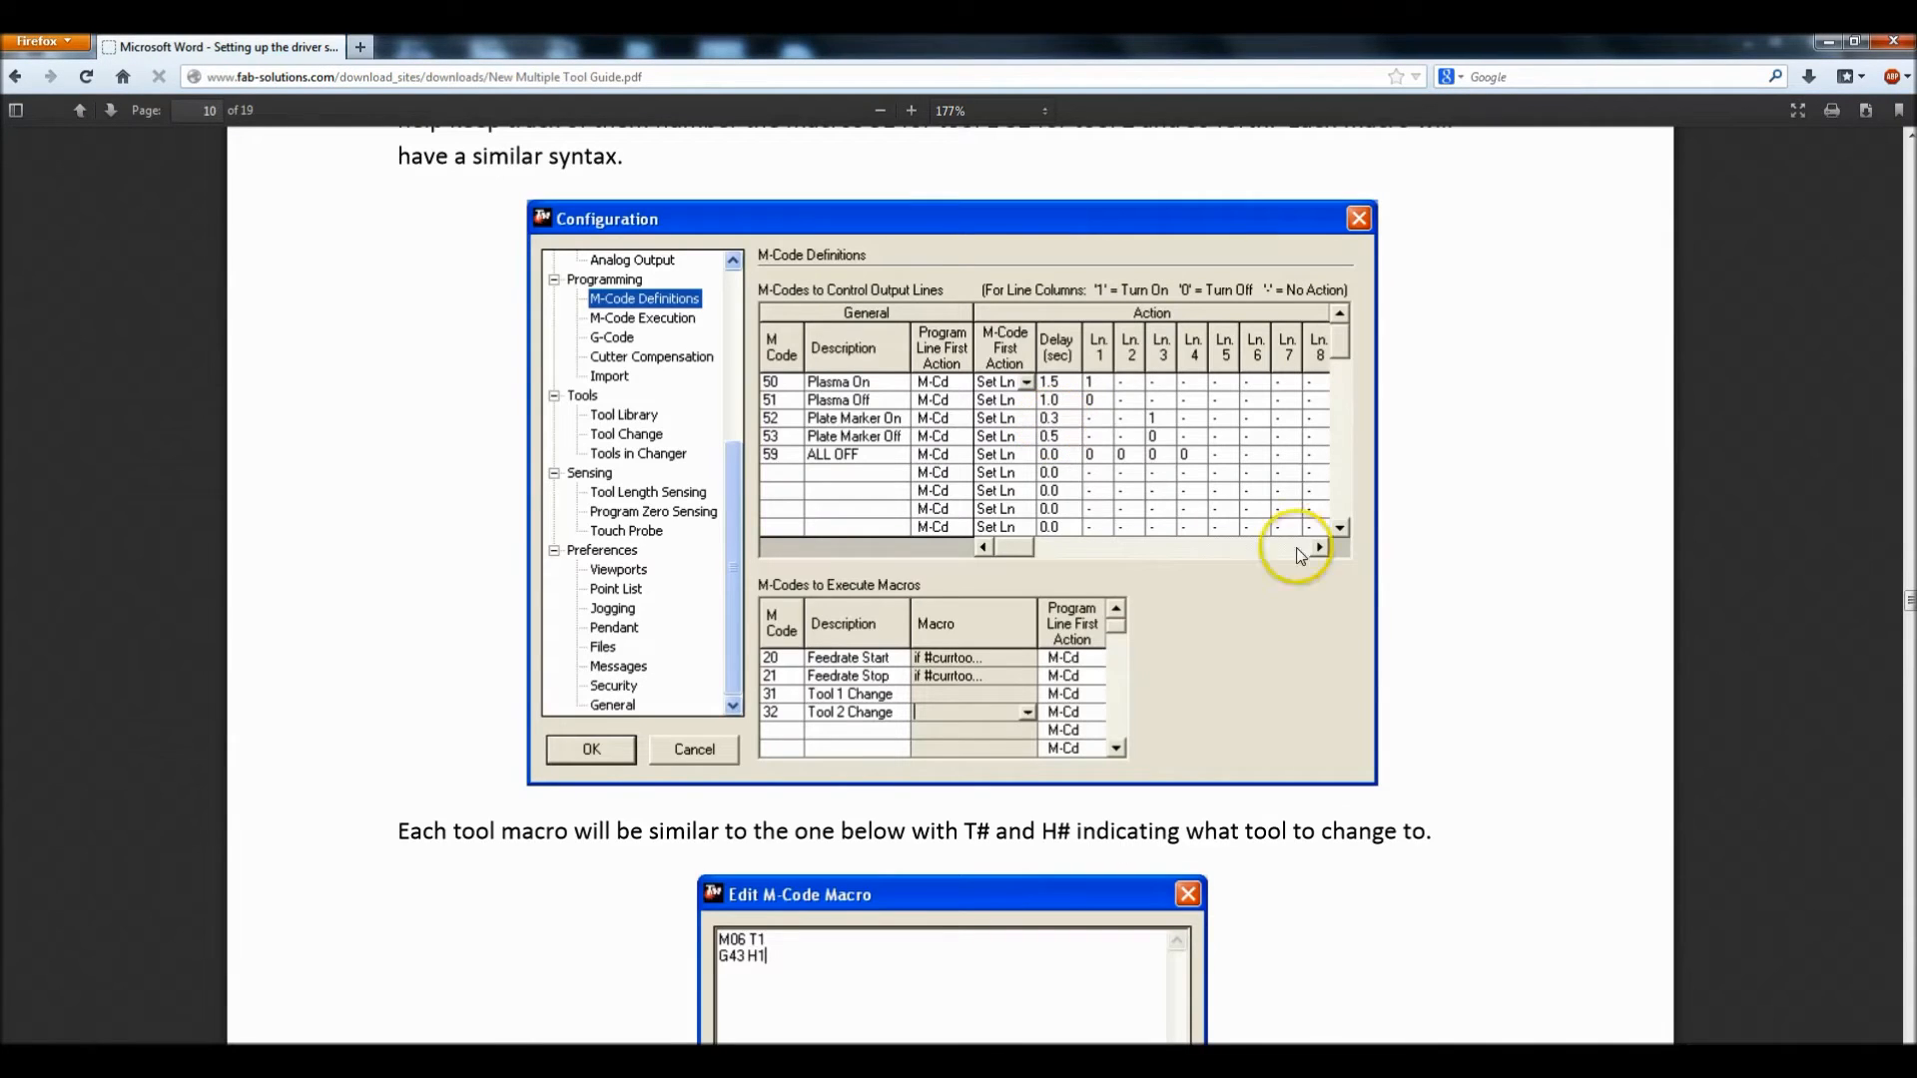
# Step: Examine the guide's M-Code Definitions section on the on and off codes for each tool
pyautogui.moveTo(1907, 600); pyautogui.dragTo(1910, 387)
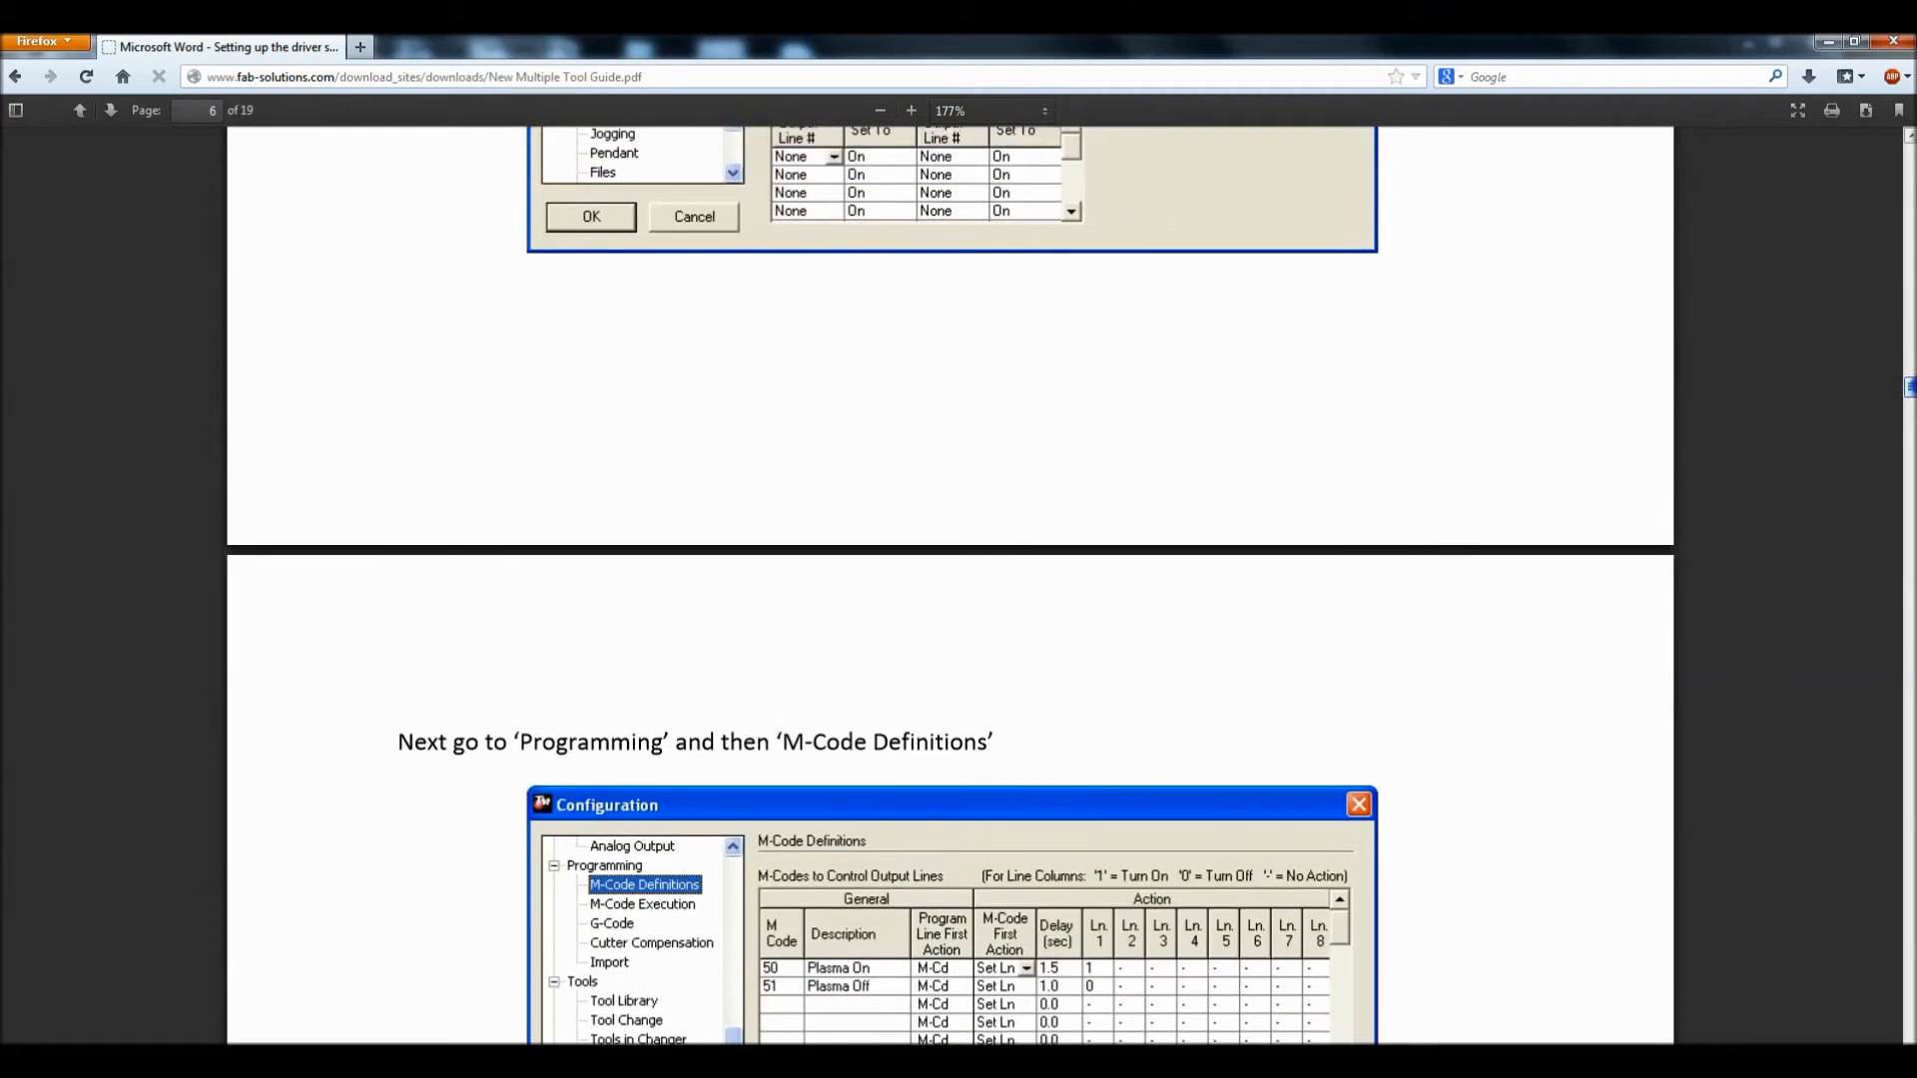
pyautogui.scroll(-6, 1369, 428)
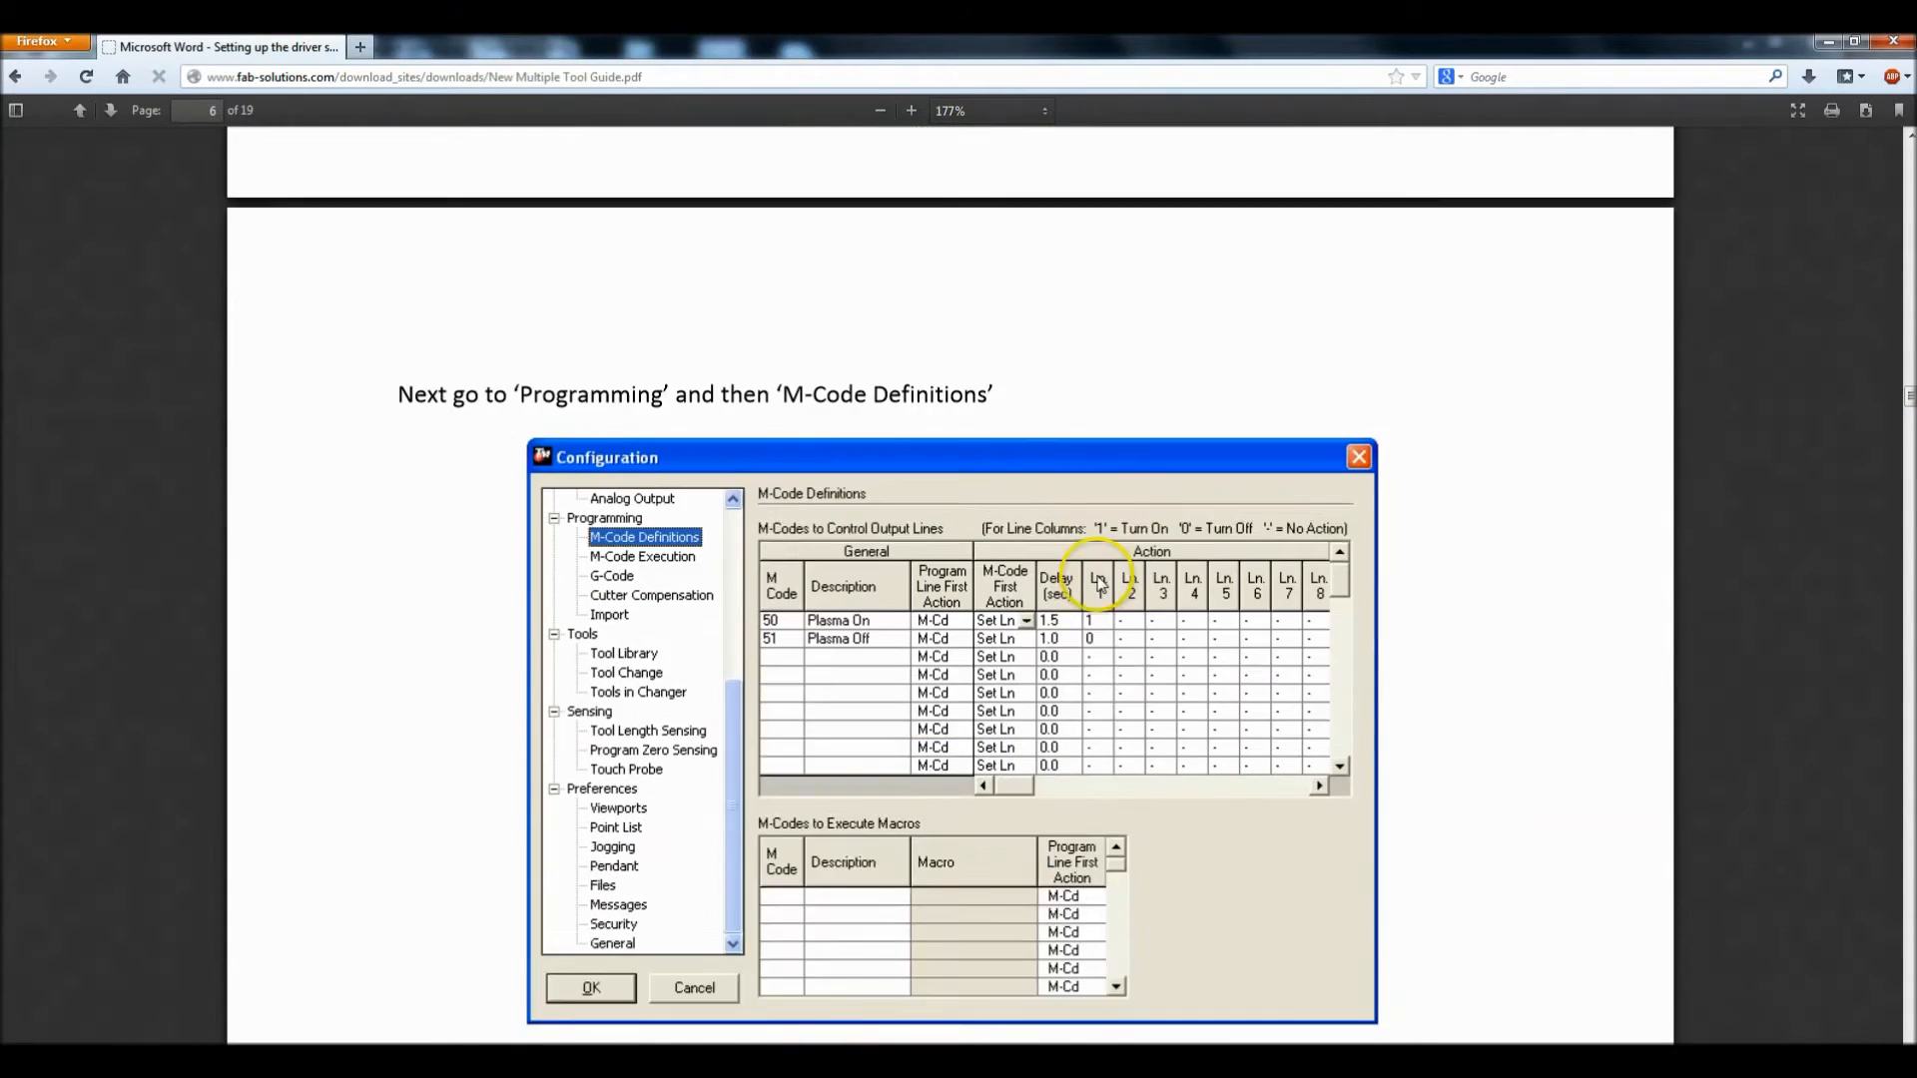
pyautogui.scroll(-3, 900, 555)
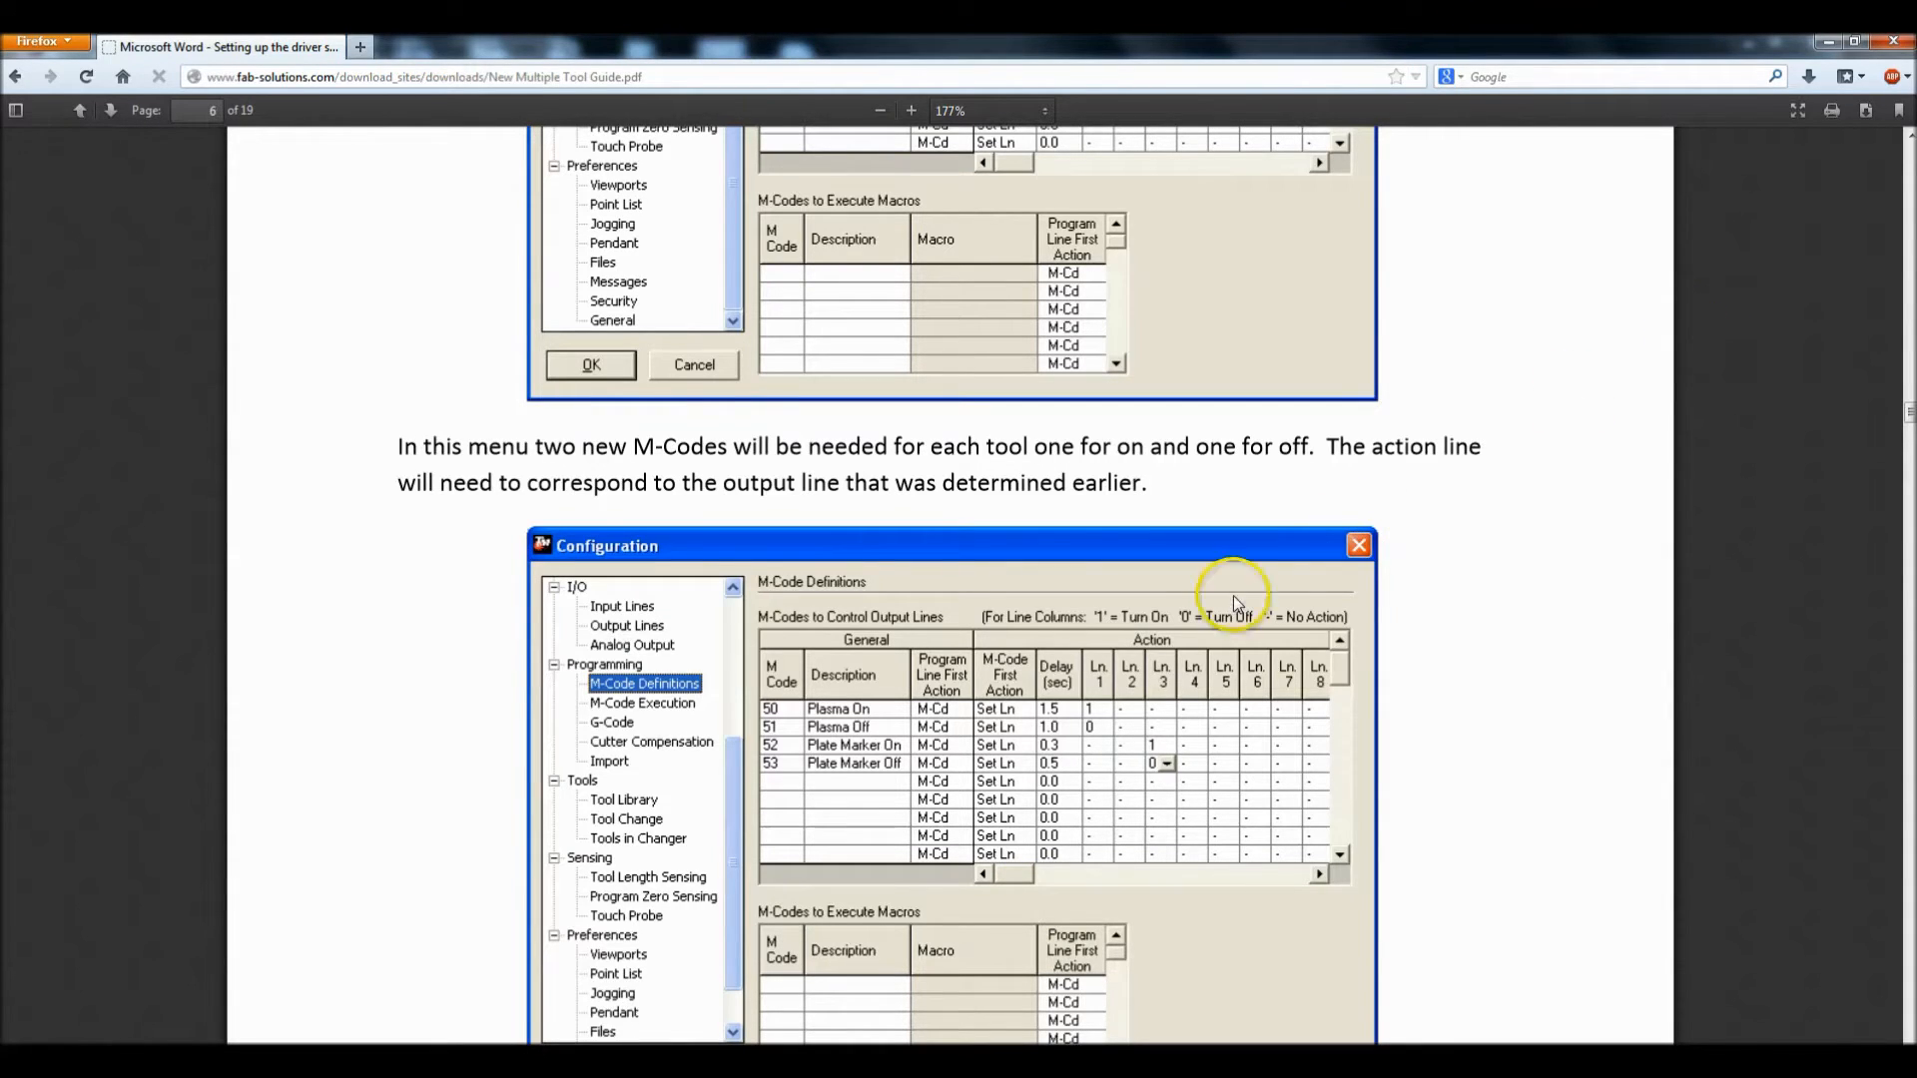
# Step: Switch to the Torchmate driver software and open the Tool Library in its configuration
pyautogui.click(1823, 43)
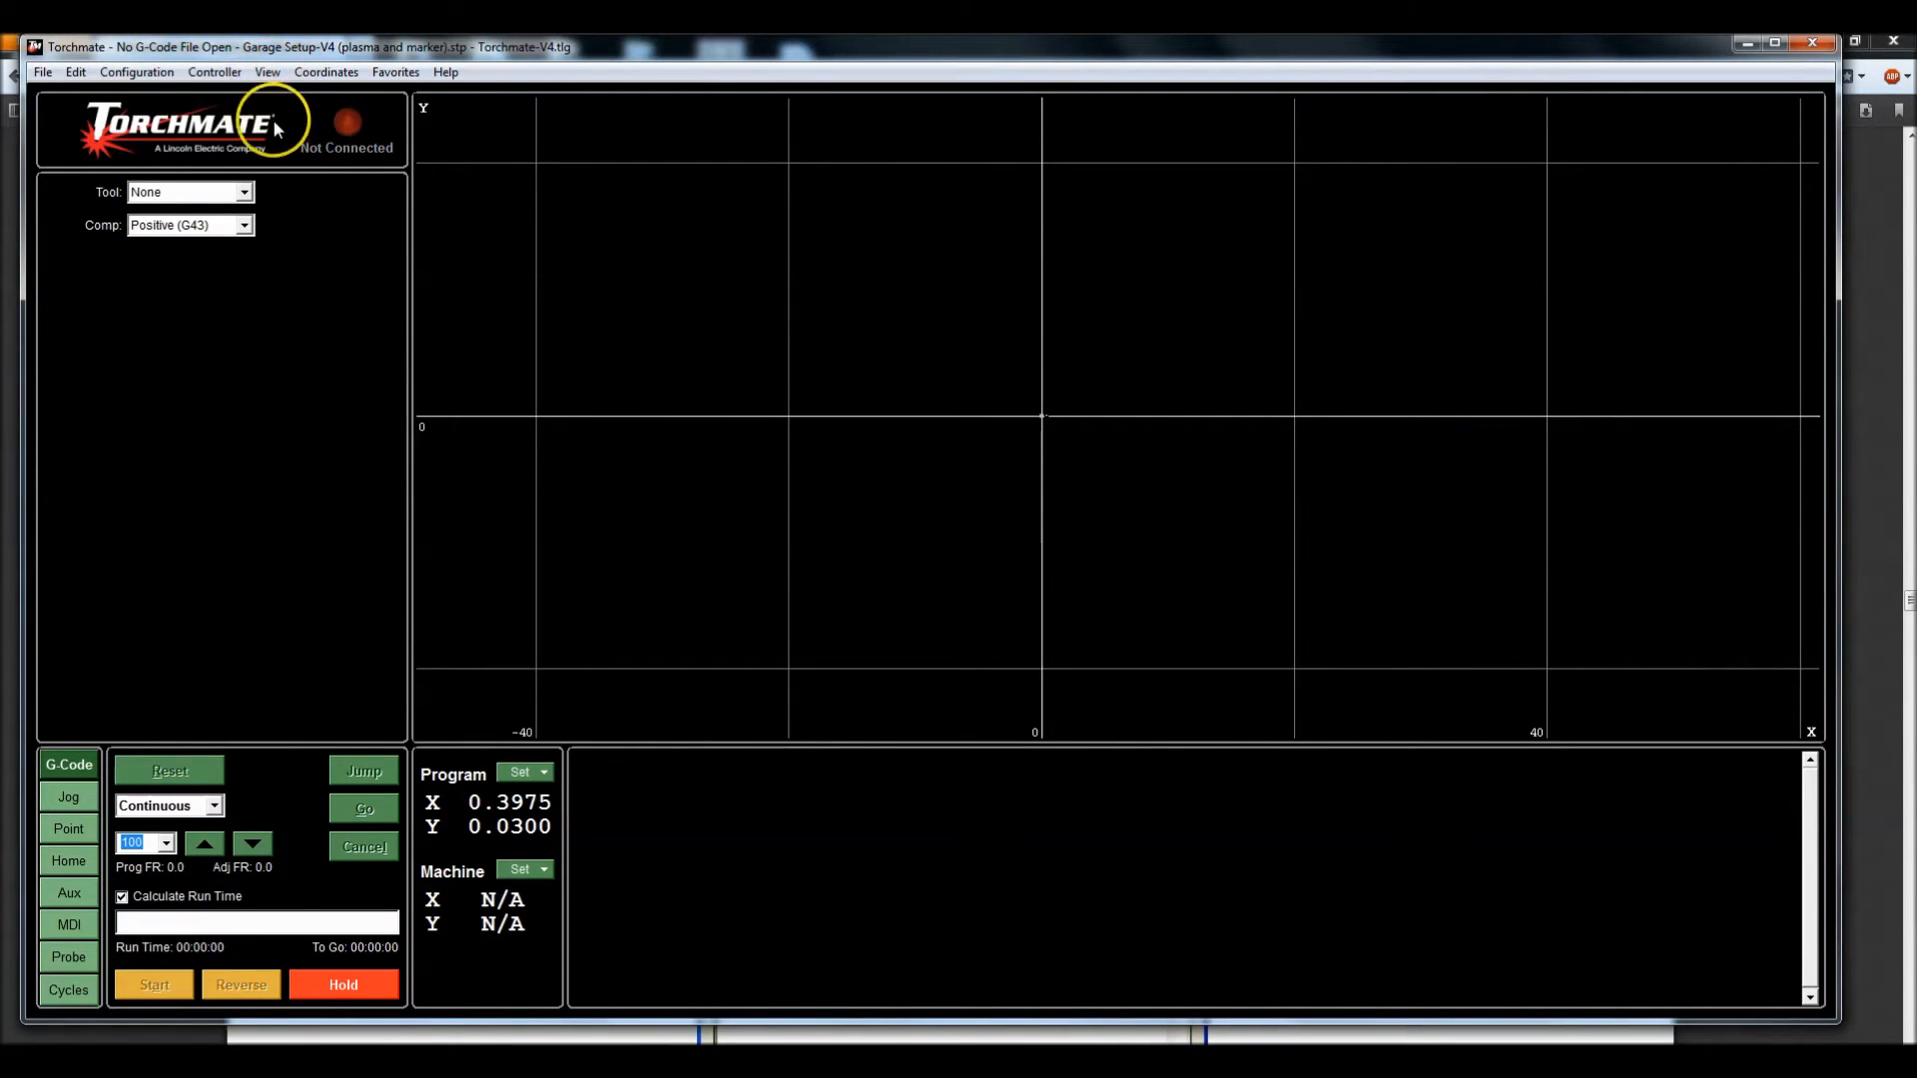
pyautogui.click(136, 71)
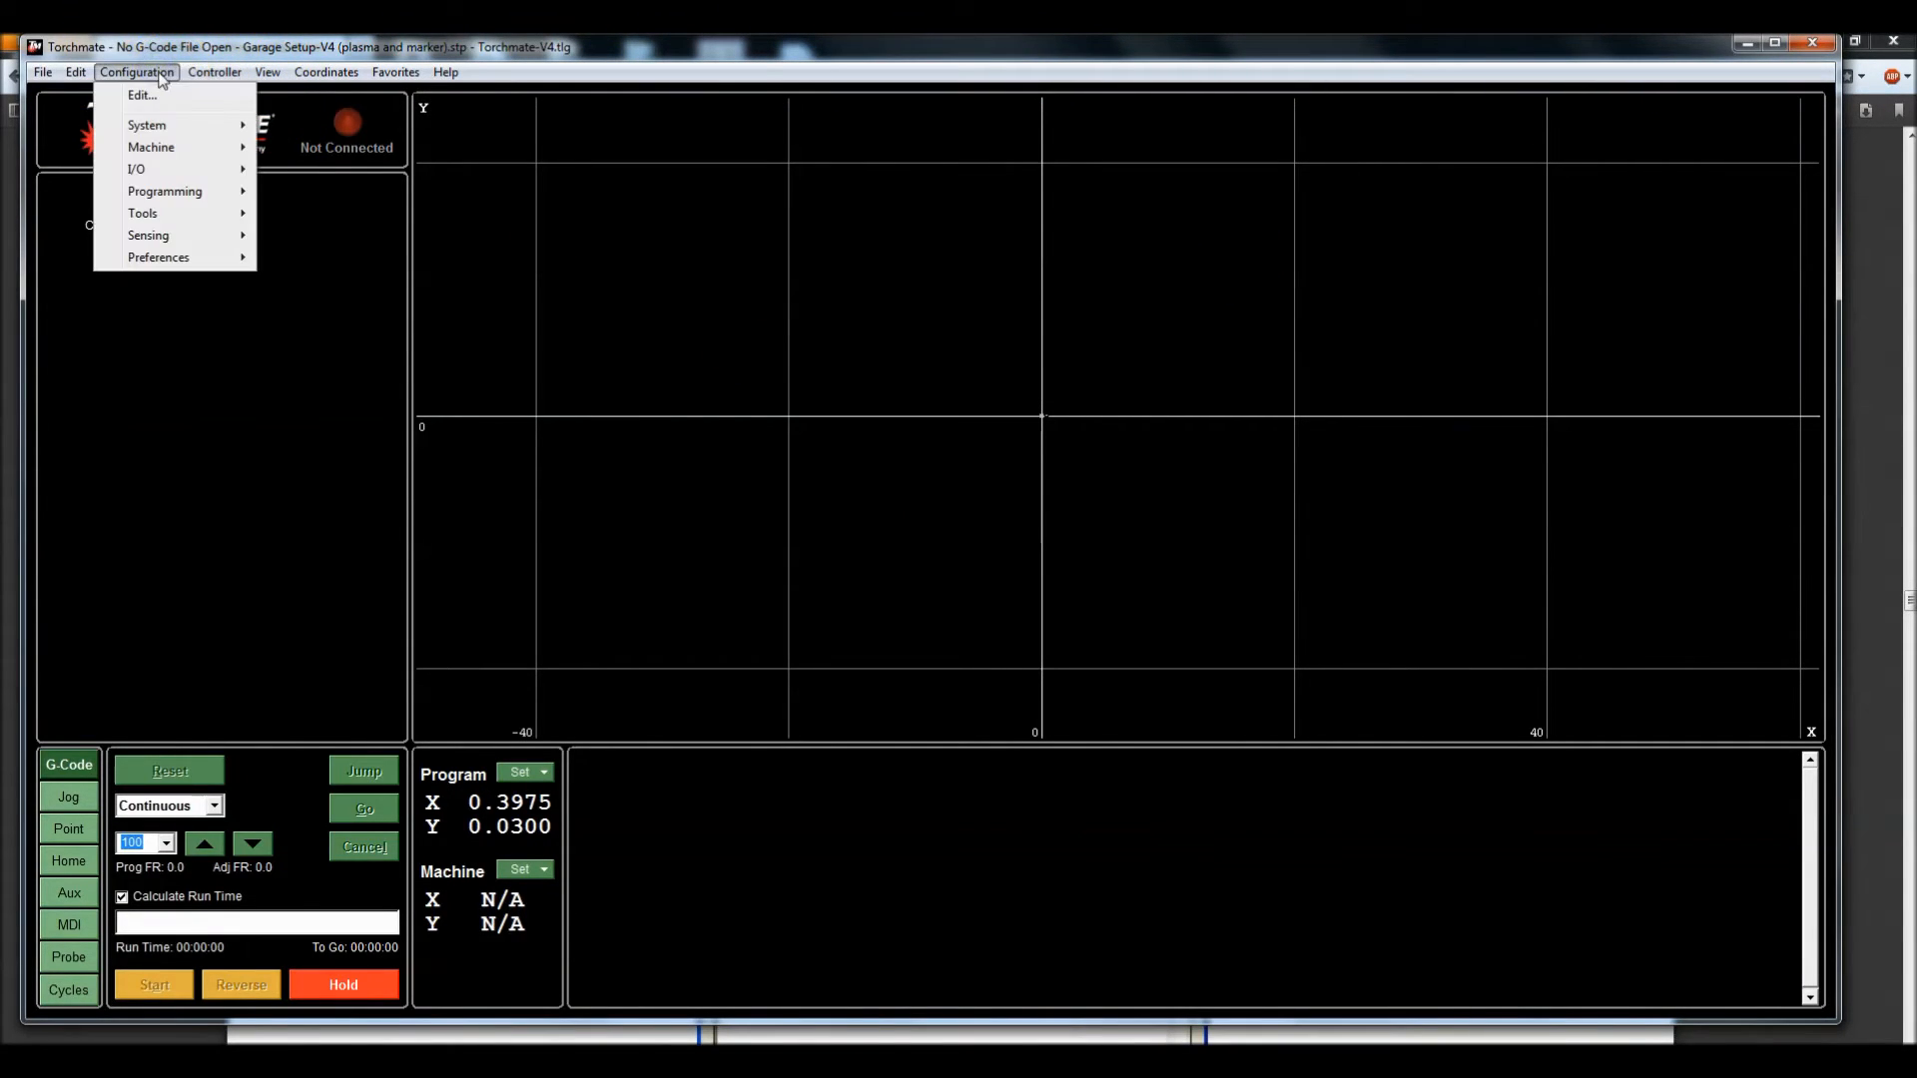
pyautogui.moveTo(170, 213)
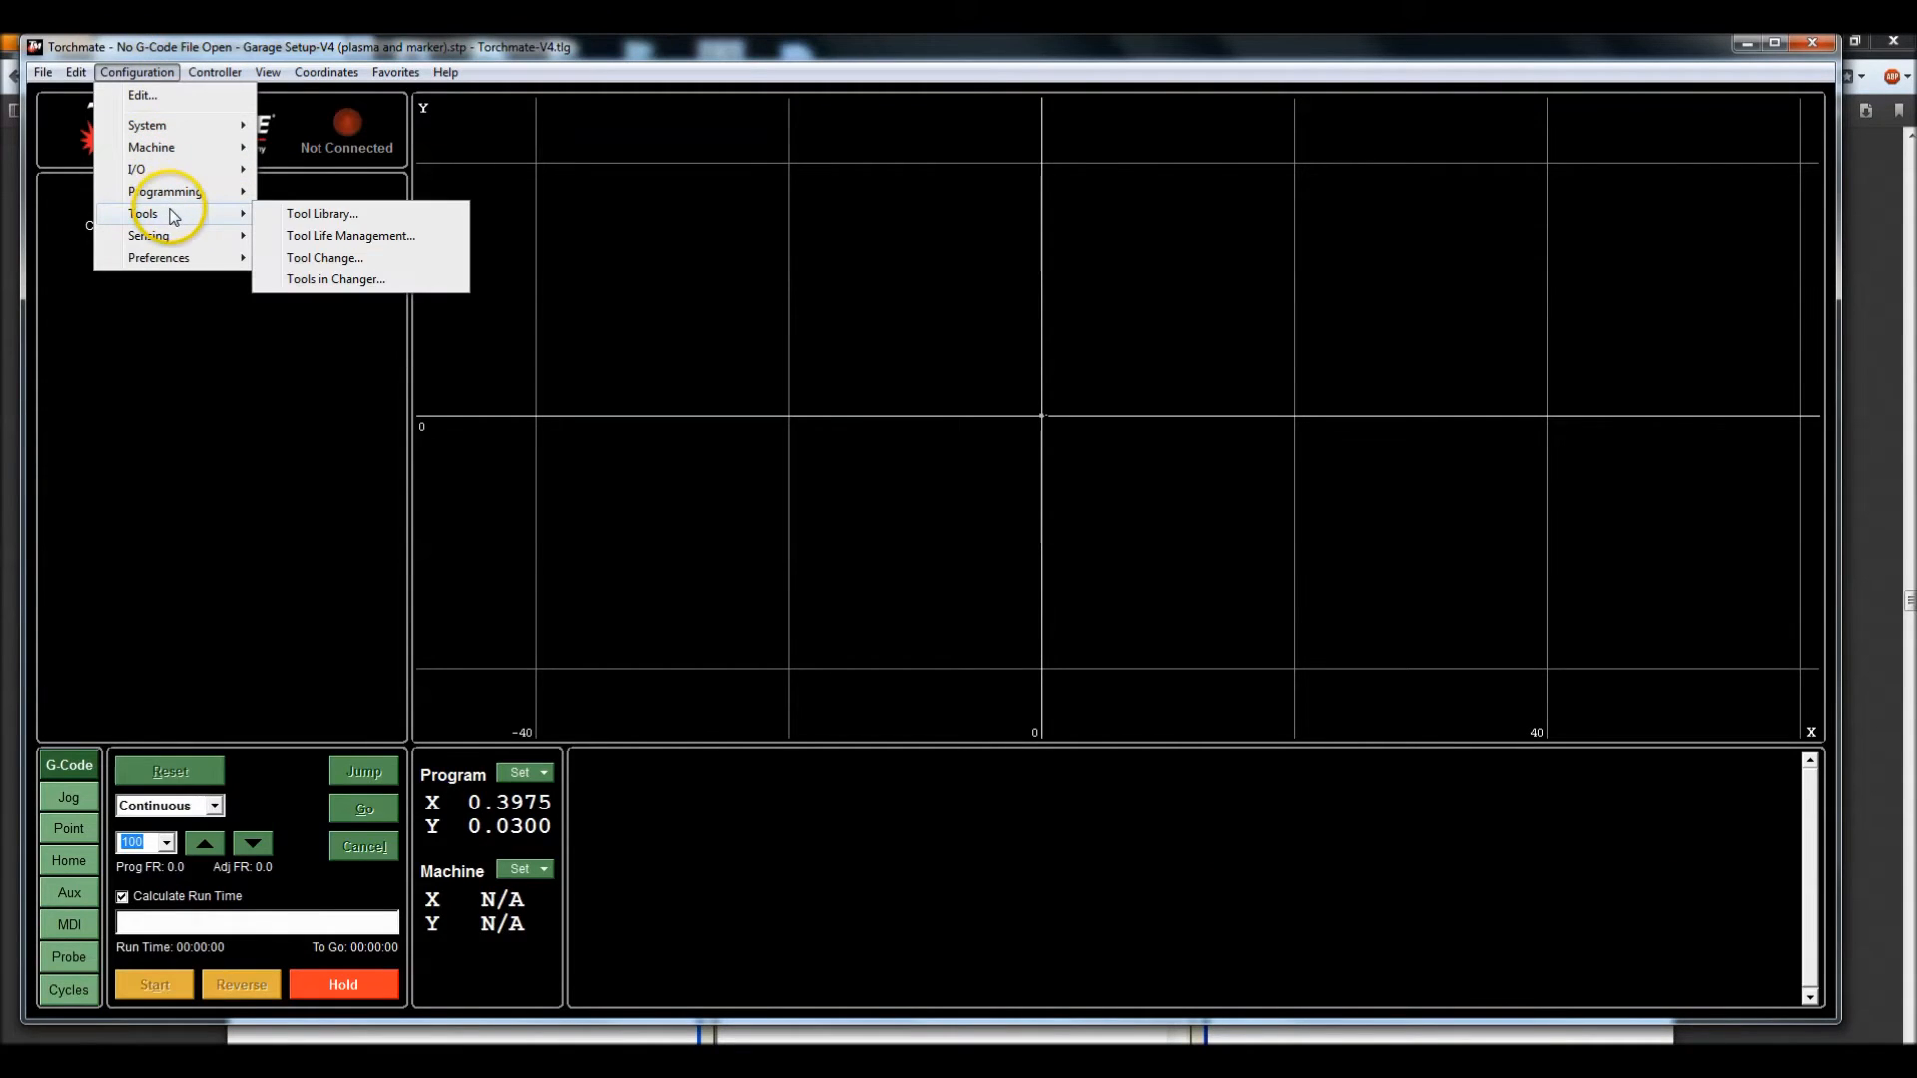
pyautogui.click(301, 213)
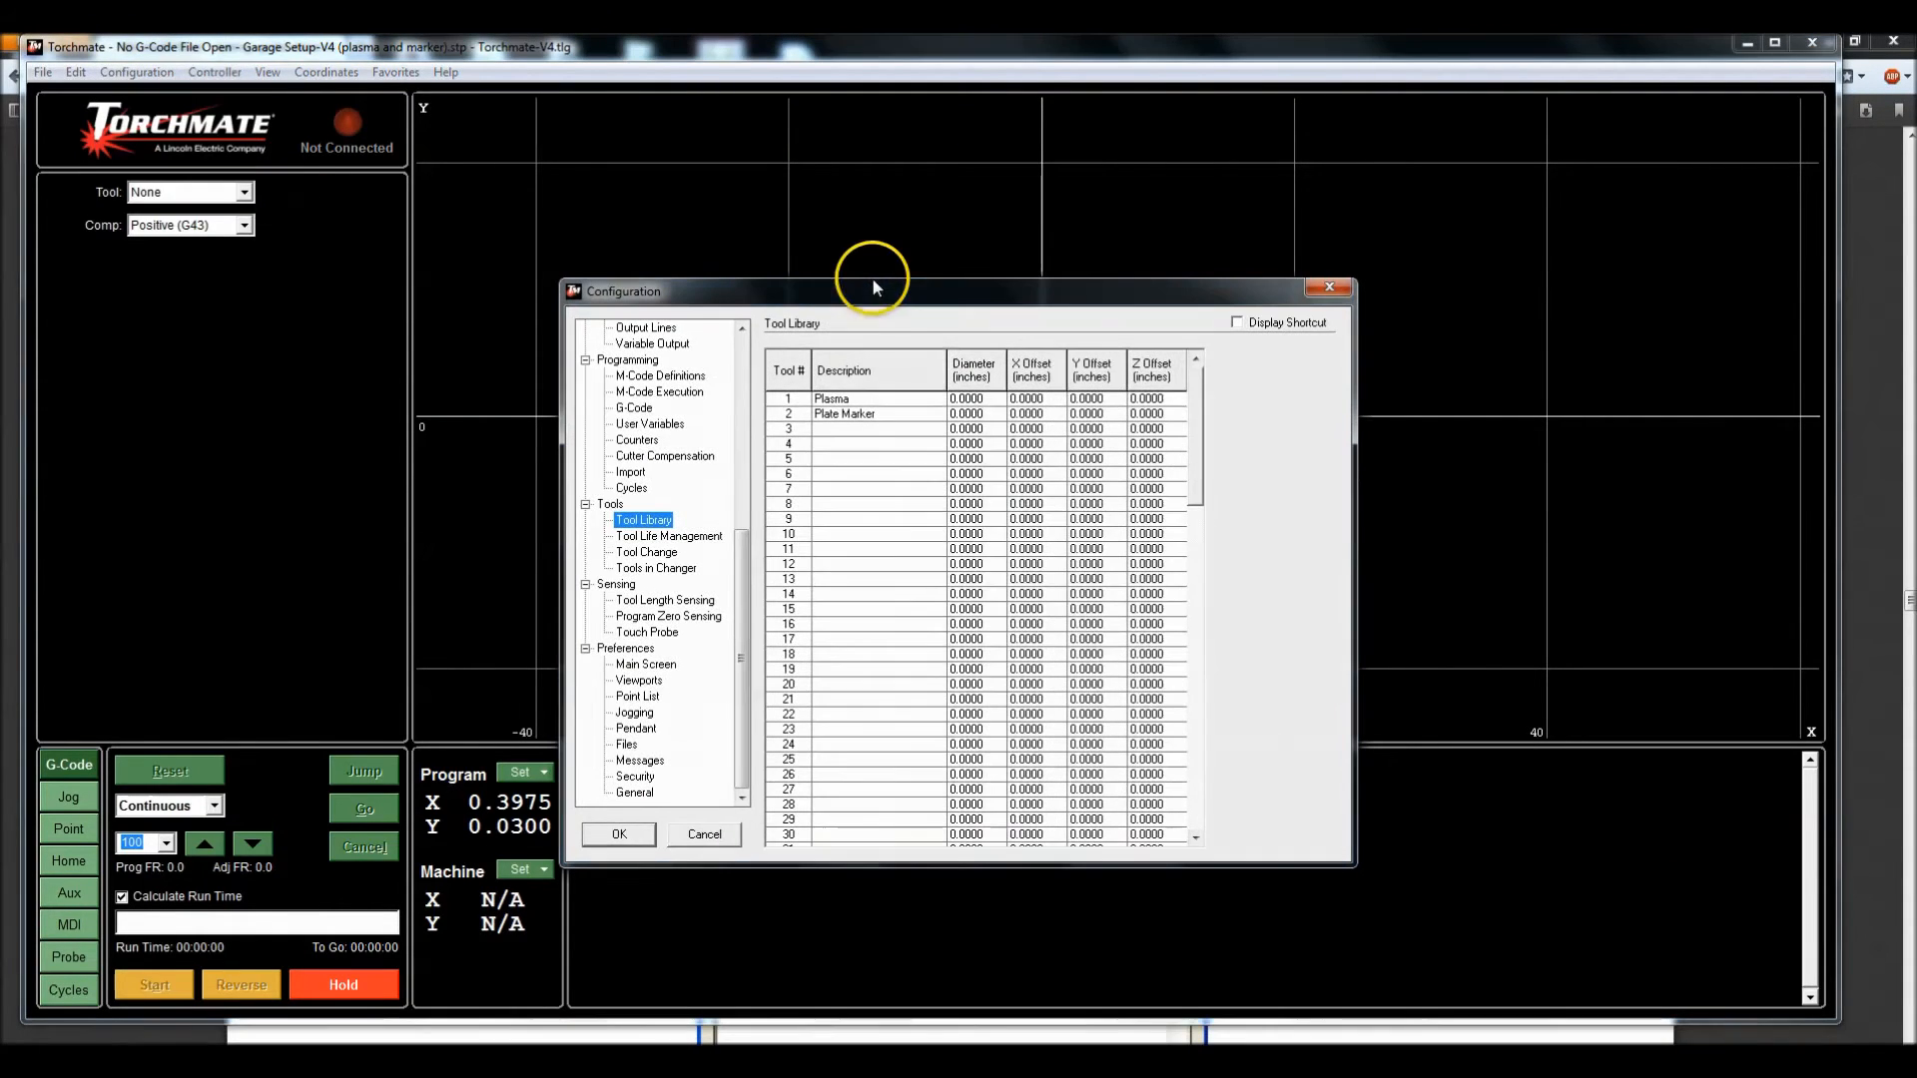
# Step: Examine the tool numbers and descriptions of the Plasma and Plate Marker entries in the Tool Library
pyautogui.doubleClick(865, 398)
pyautogui.click(831, 399)
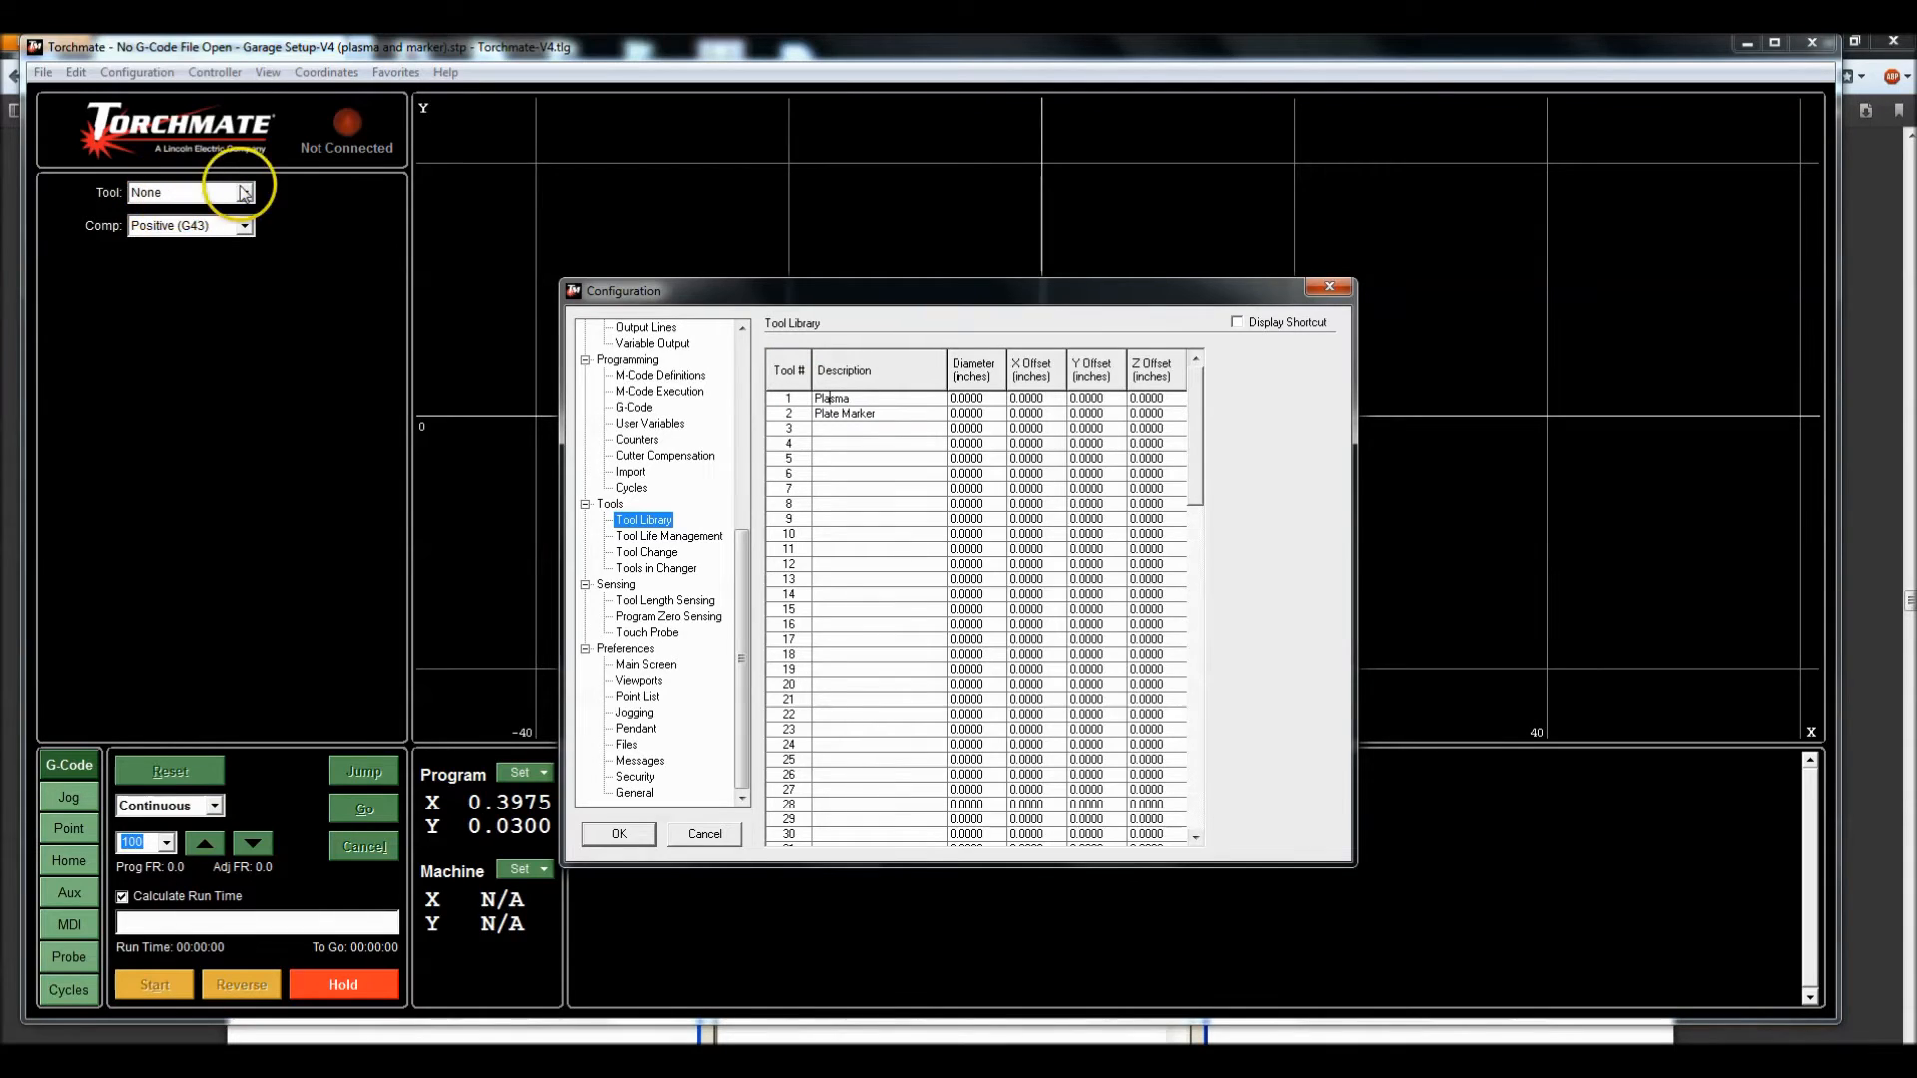
pyautogui.doubleClick(882, 397)
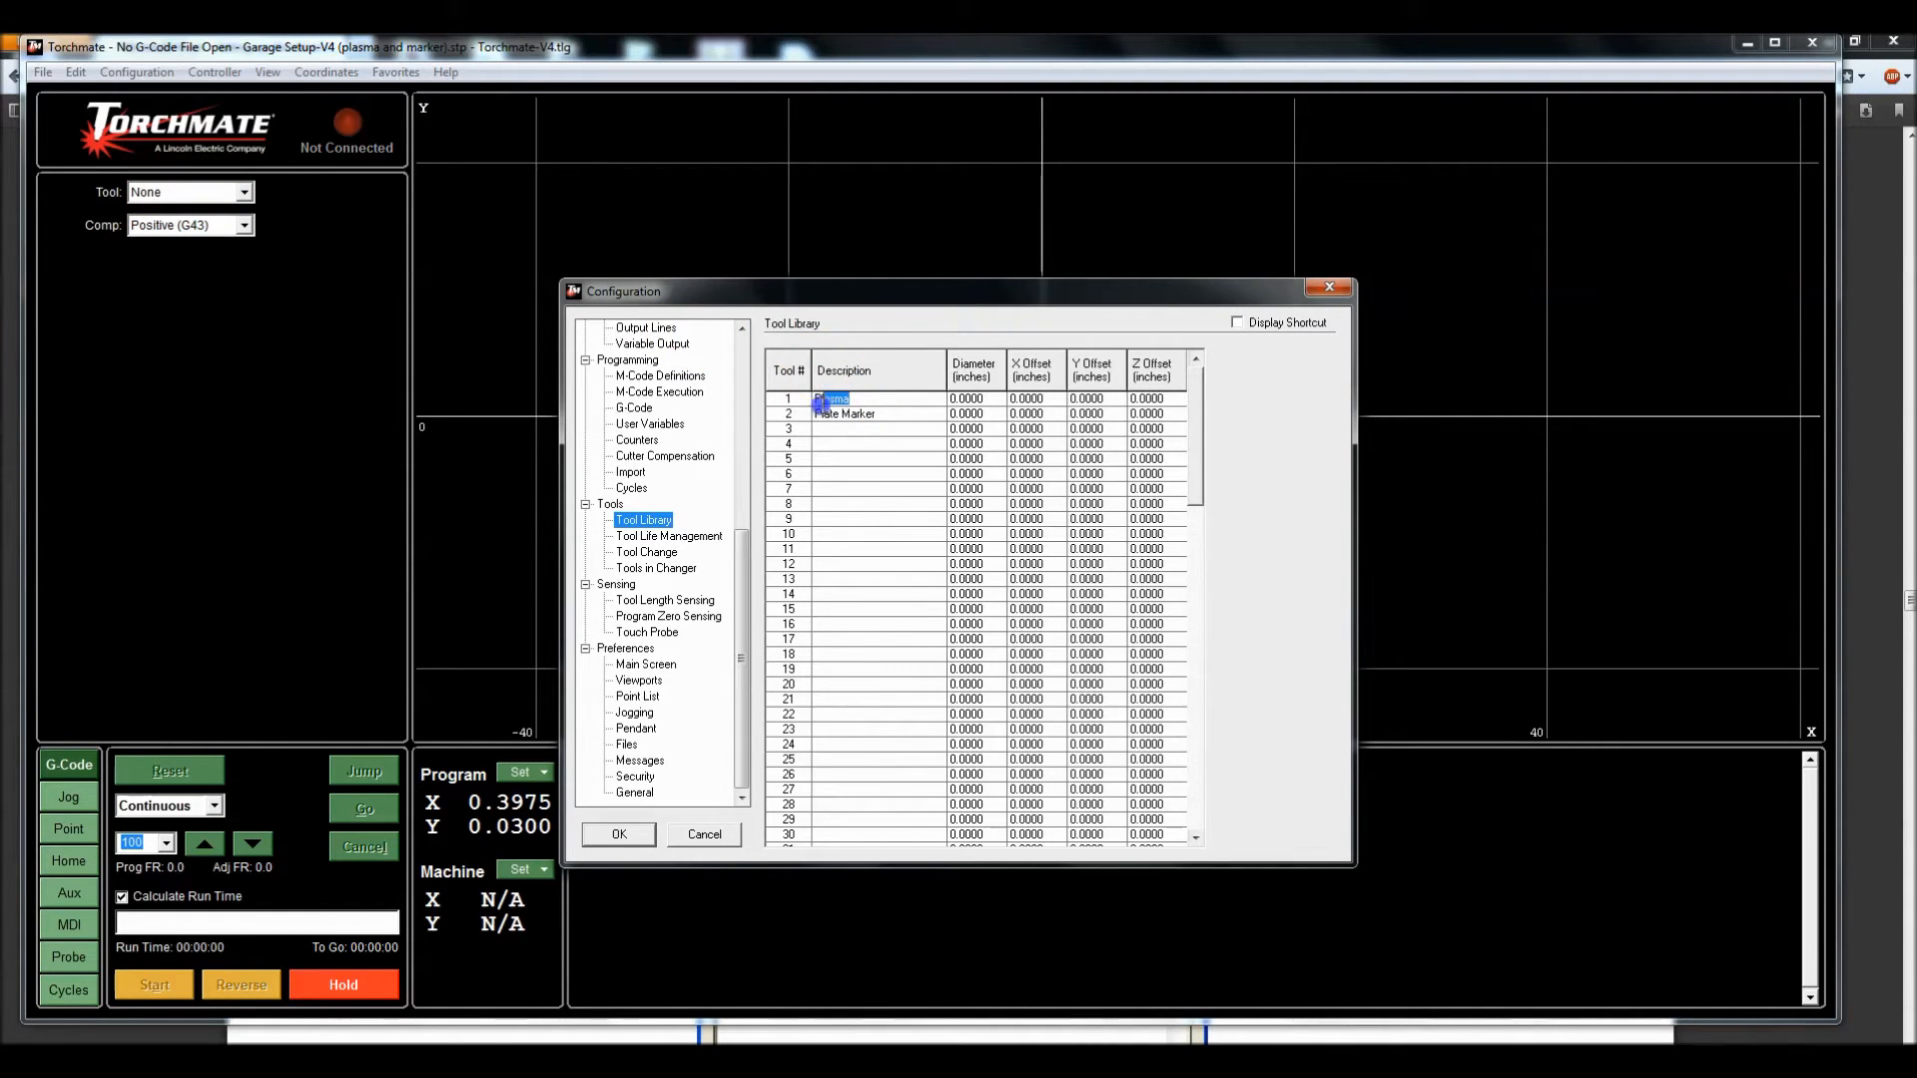
pyautogui.click(902, 412)
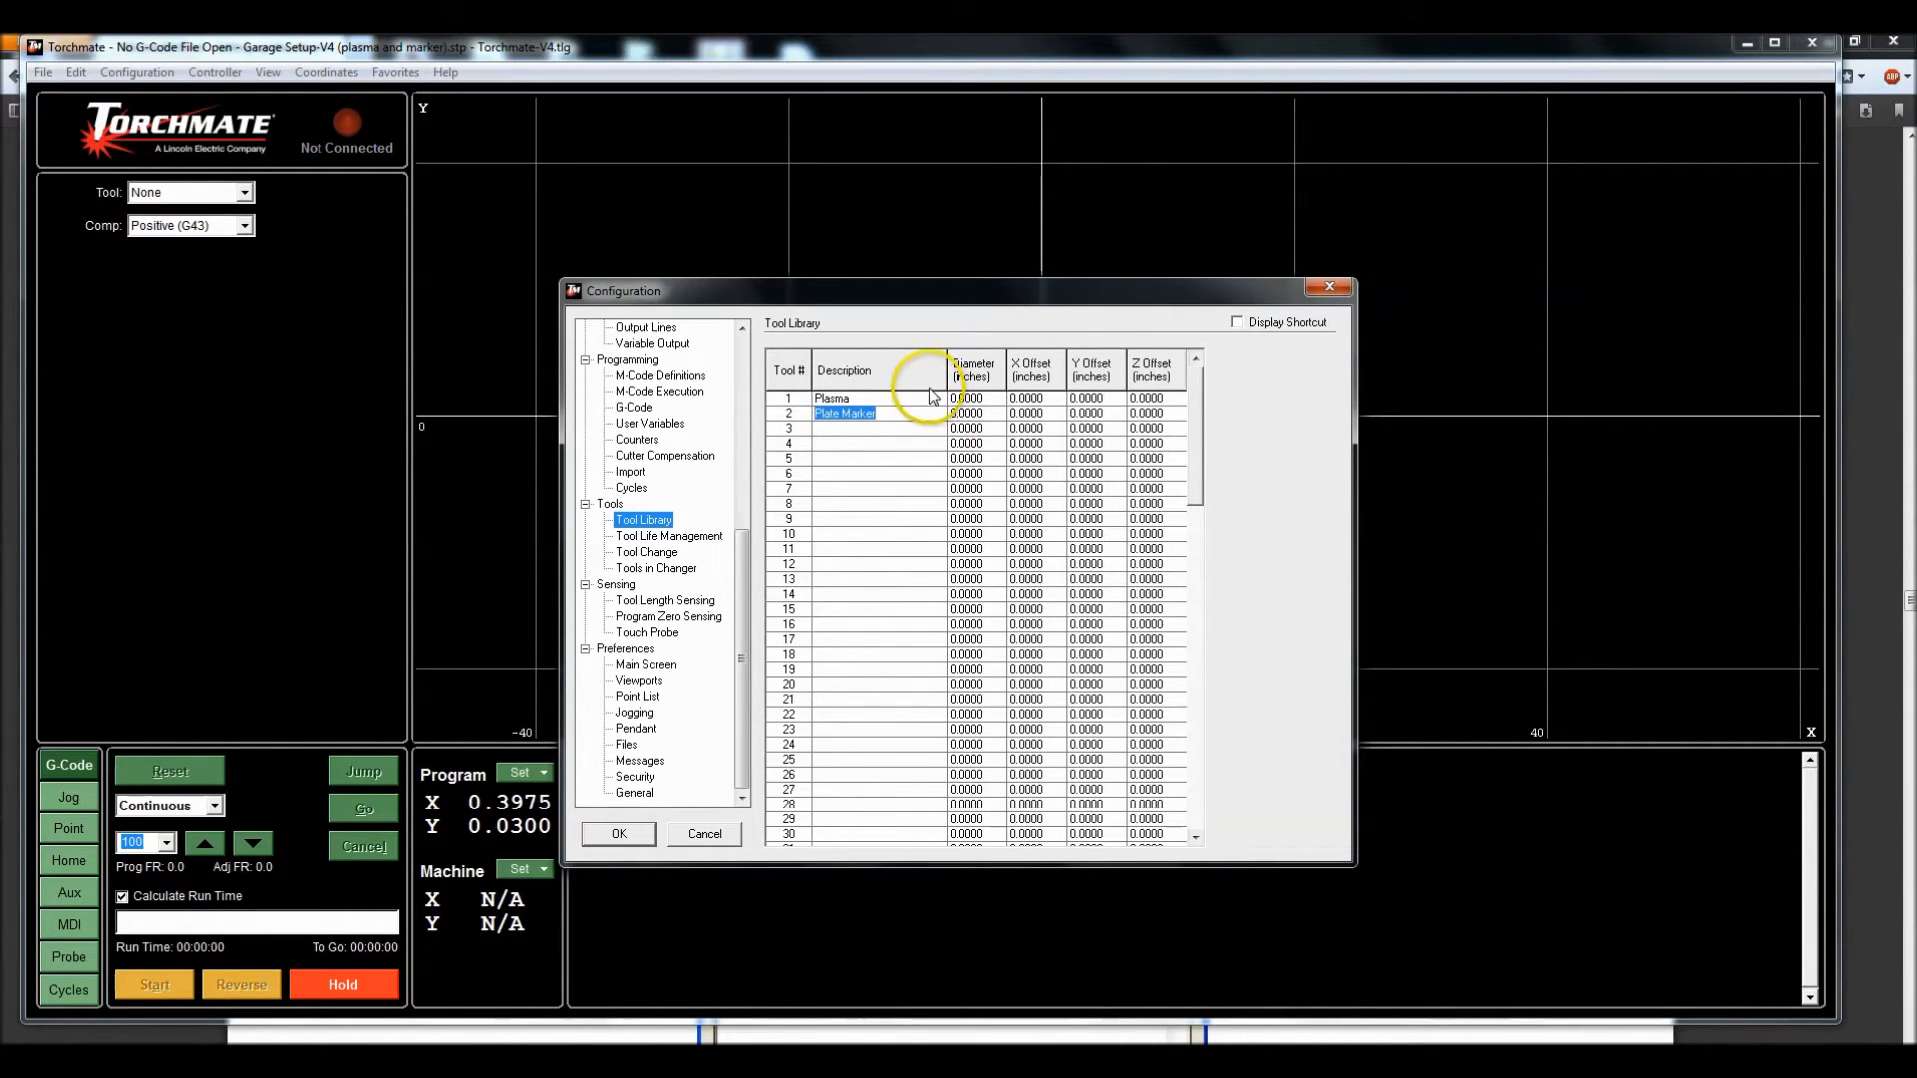
pyautogui.click(835, 399)
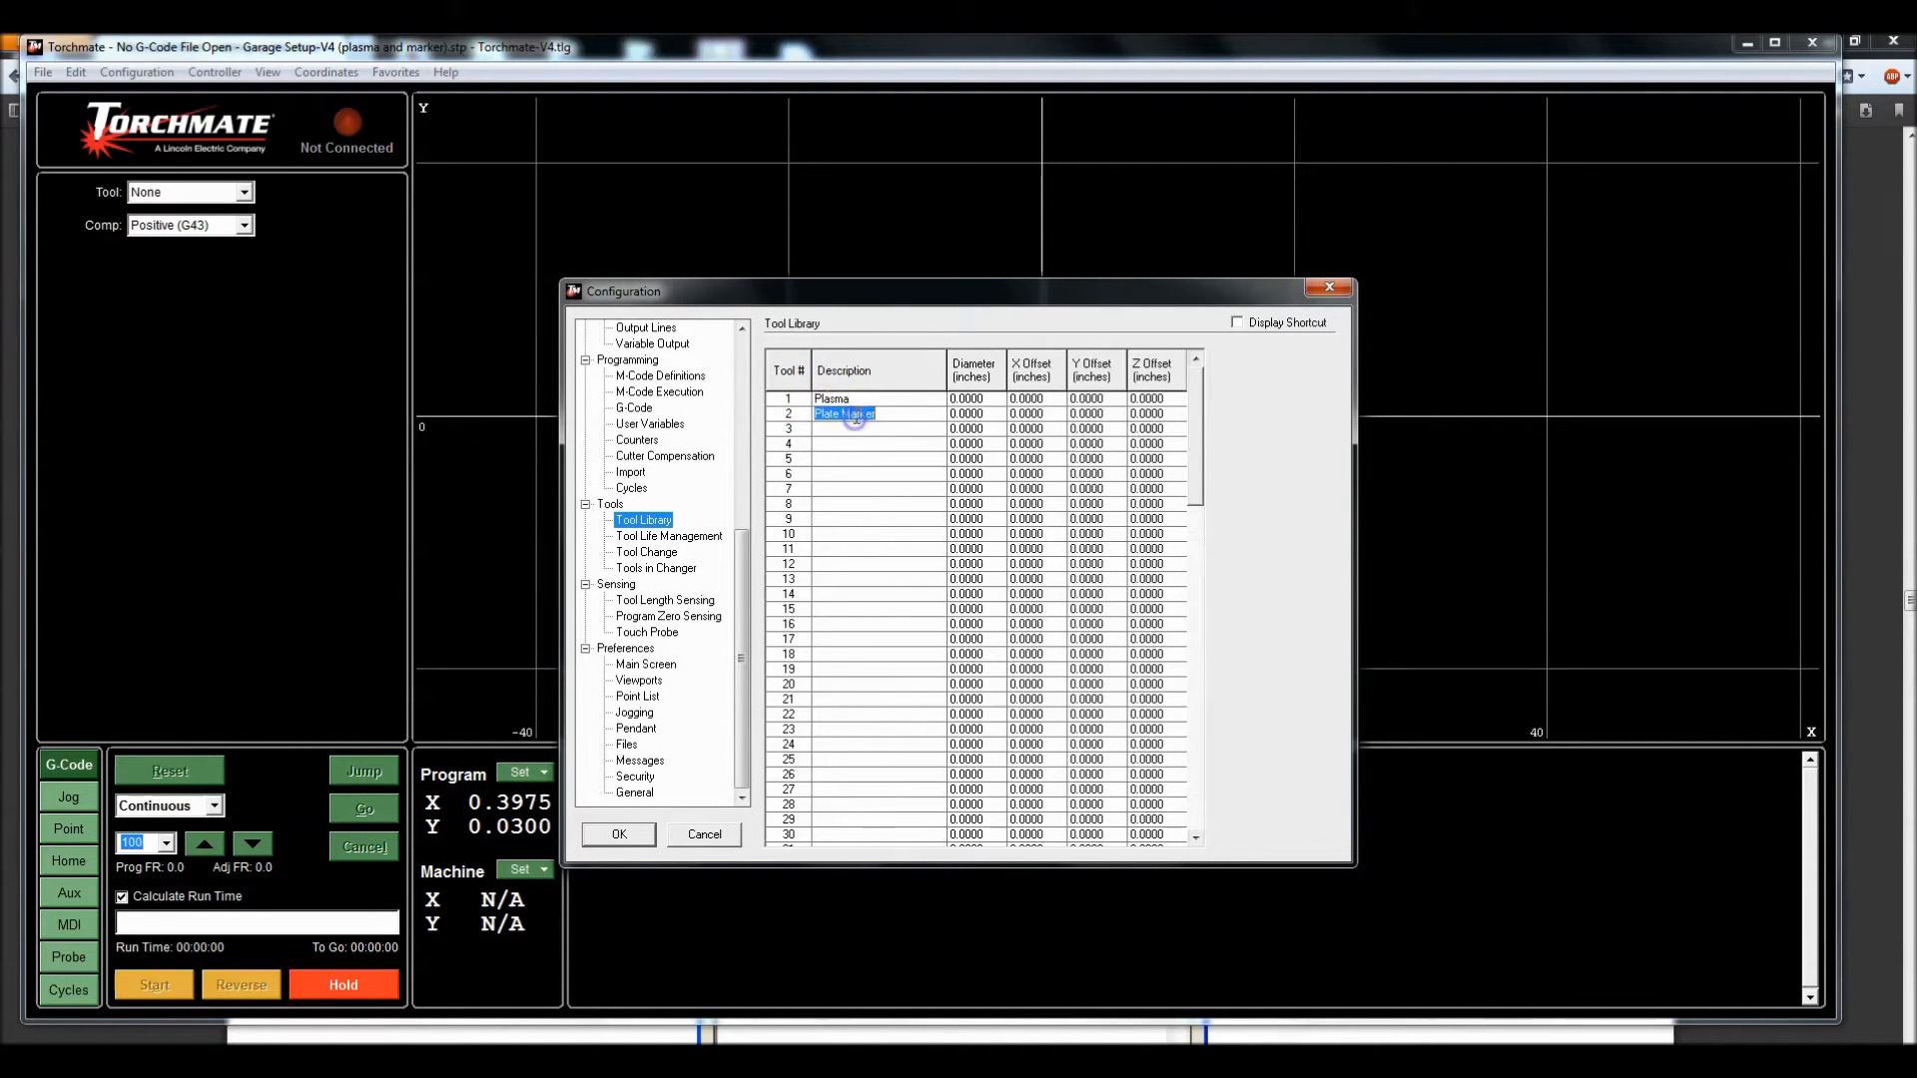
pyautogui.click(790, 400)
# Step: Examine the X Offset and Y Offset values of the Plate Marker tool
pyautogui.click(1033, 376)
pyautogui.click(1080, 379)
pyautogui.click(1048, 415)
pyautogui.click(1100, 415)
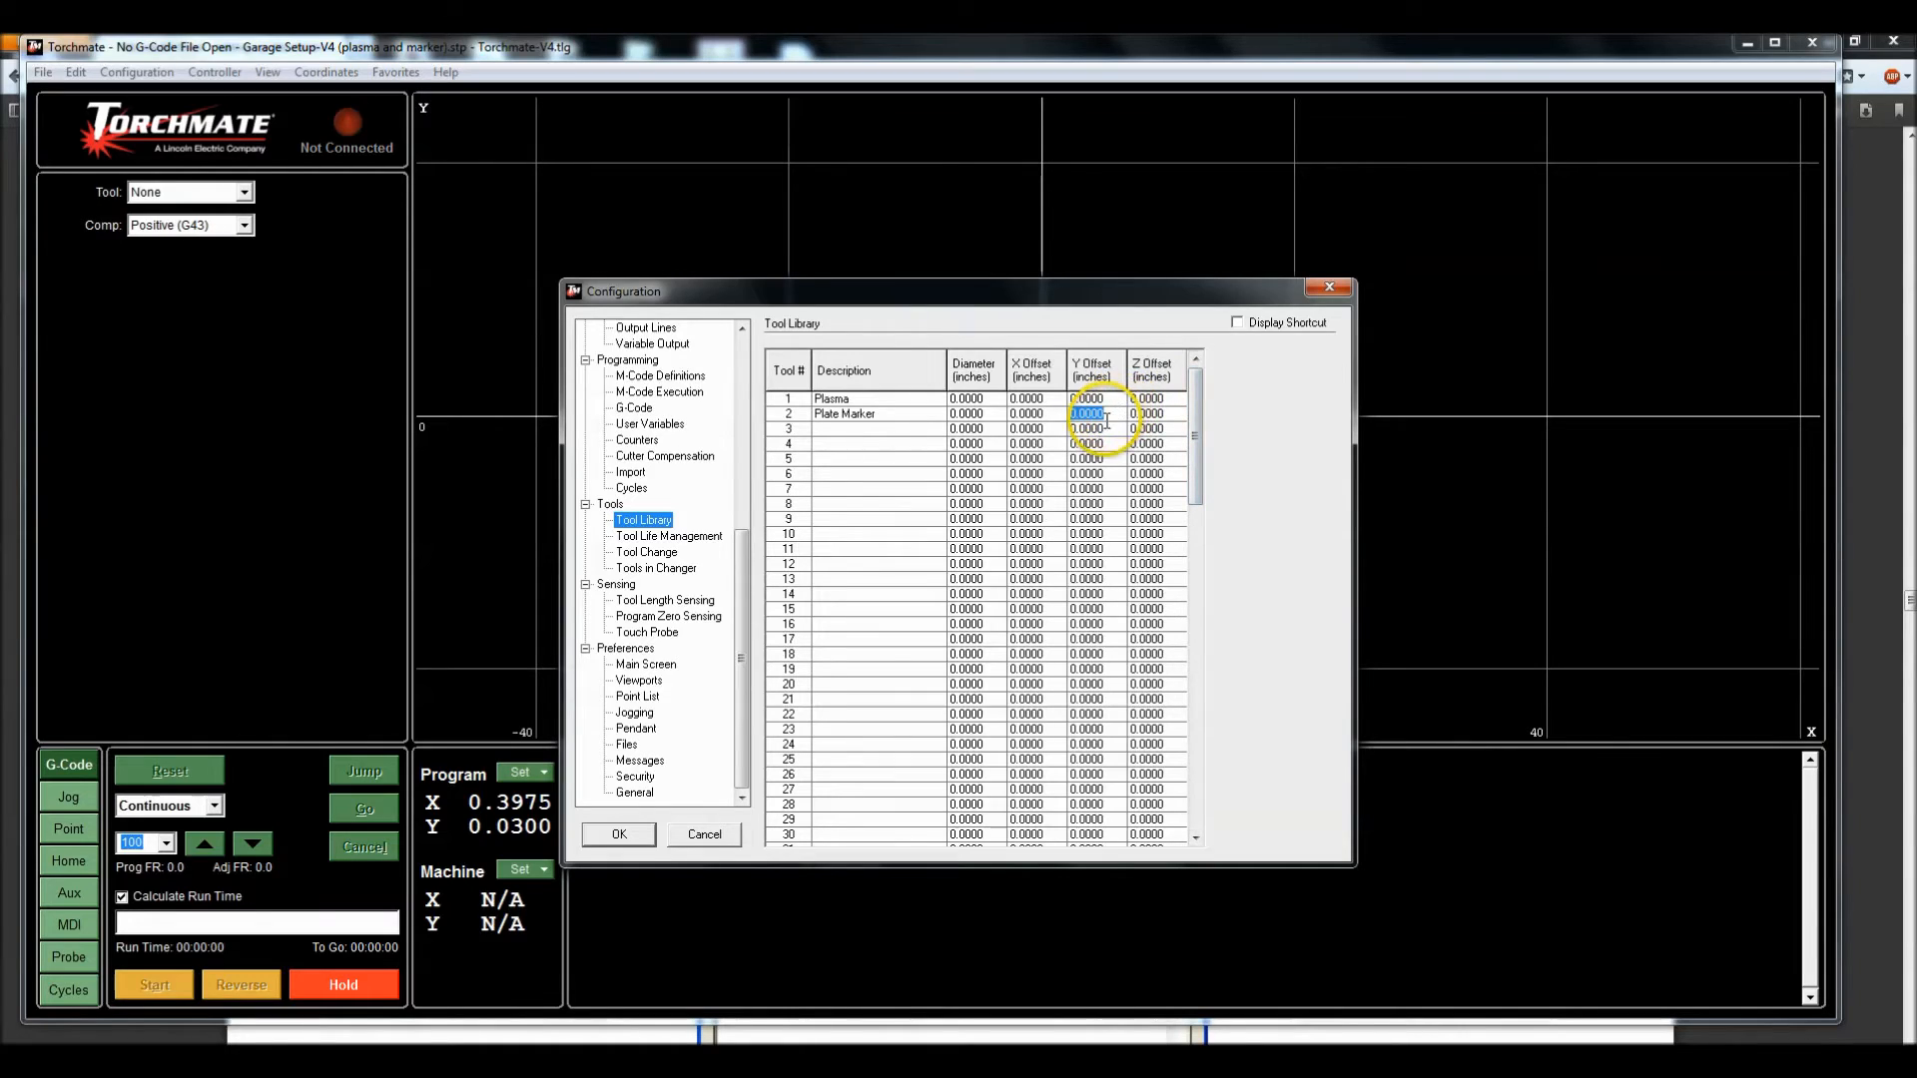
pyautogui.click(1061, 411)
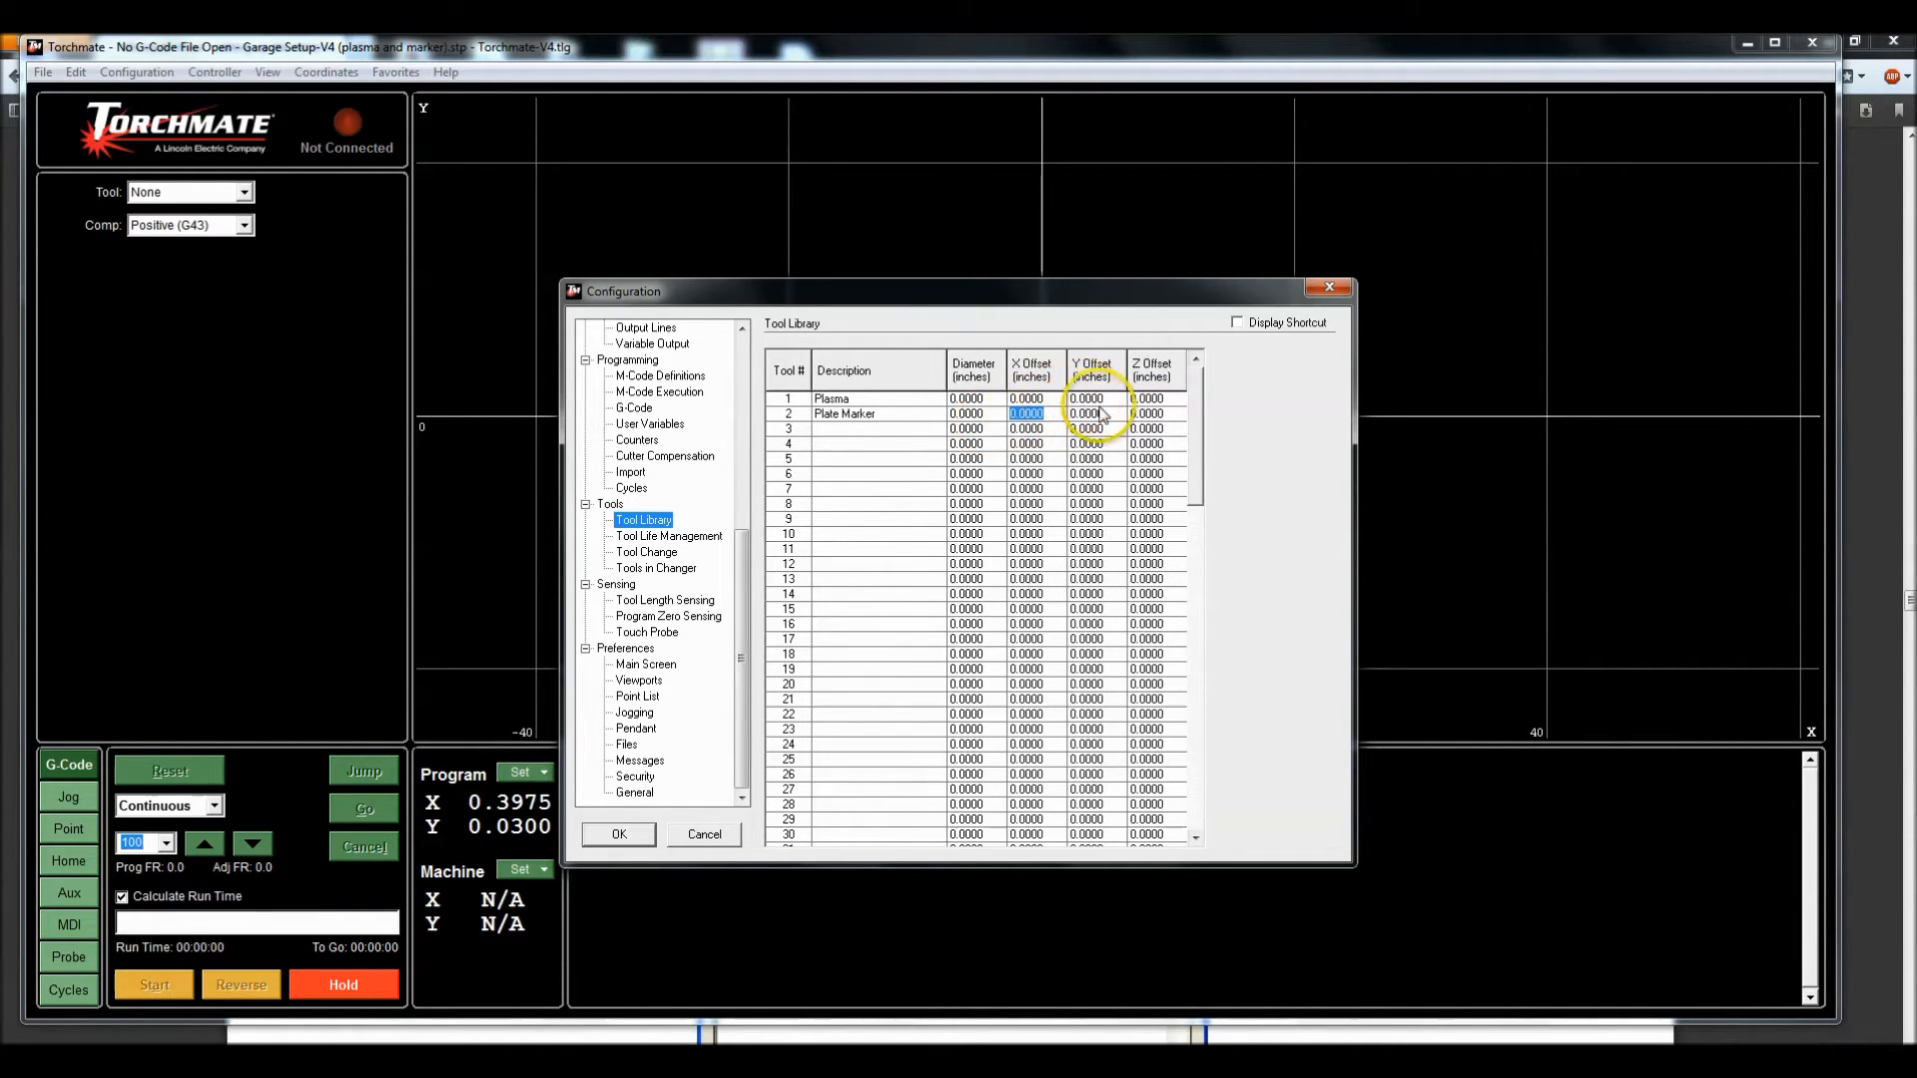
pyautogui.click(1098, 414)
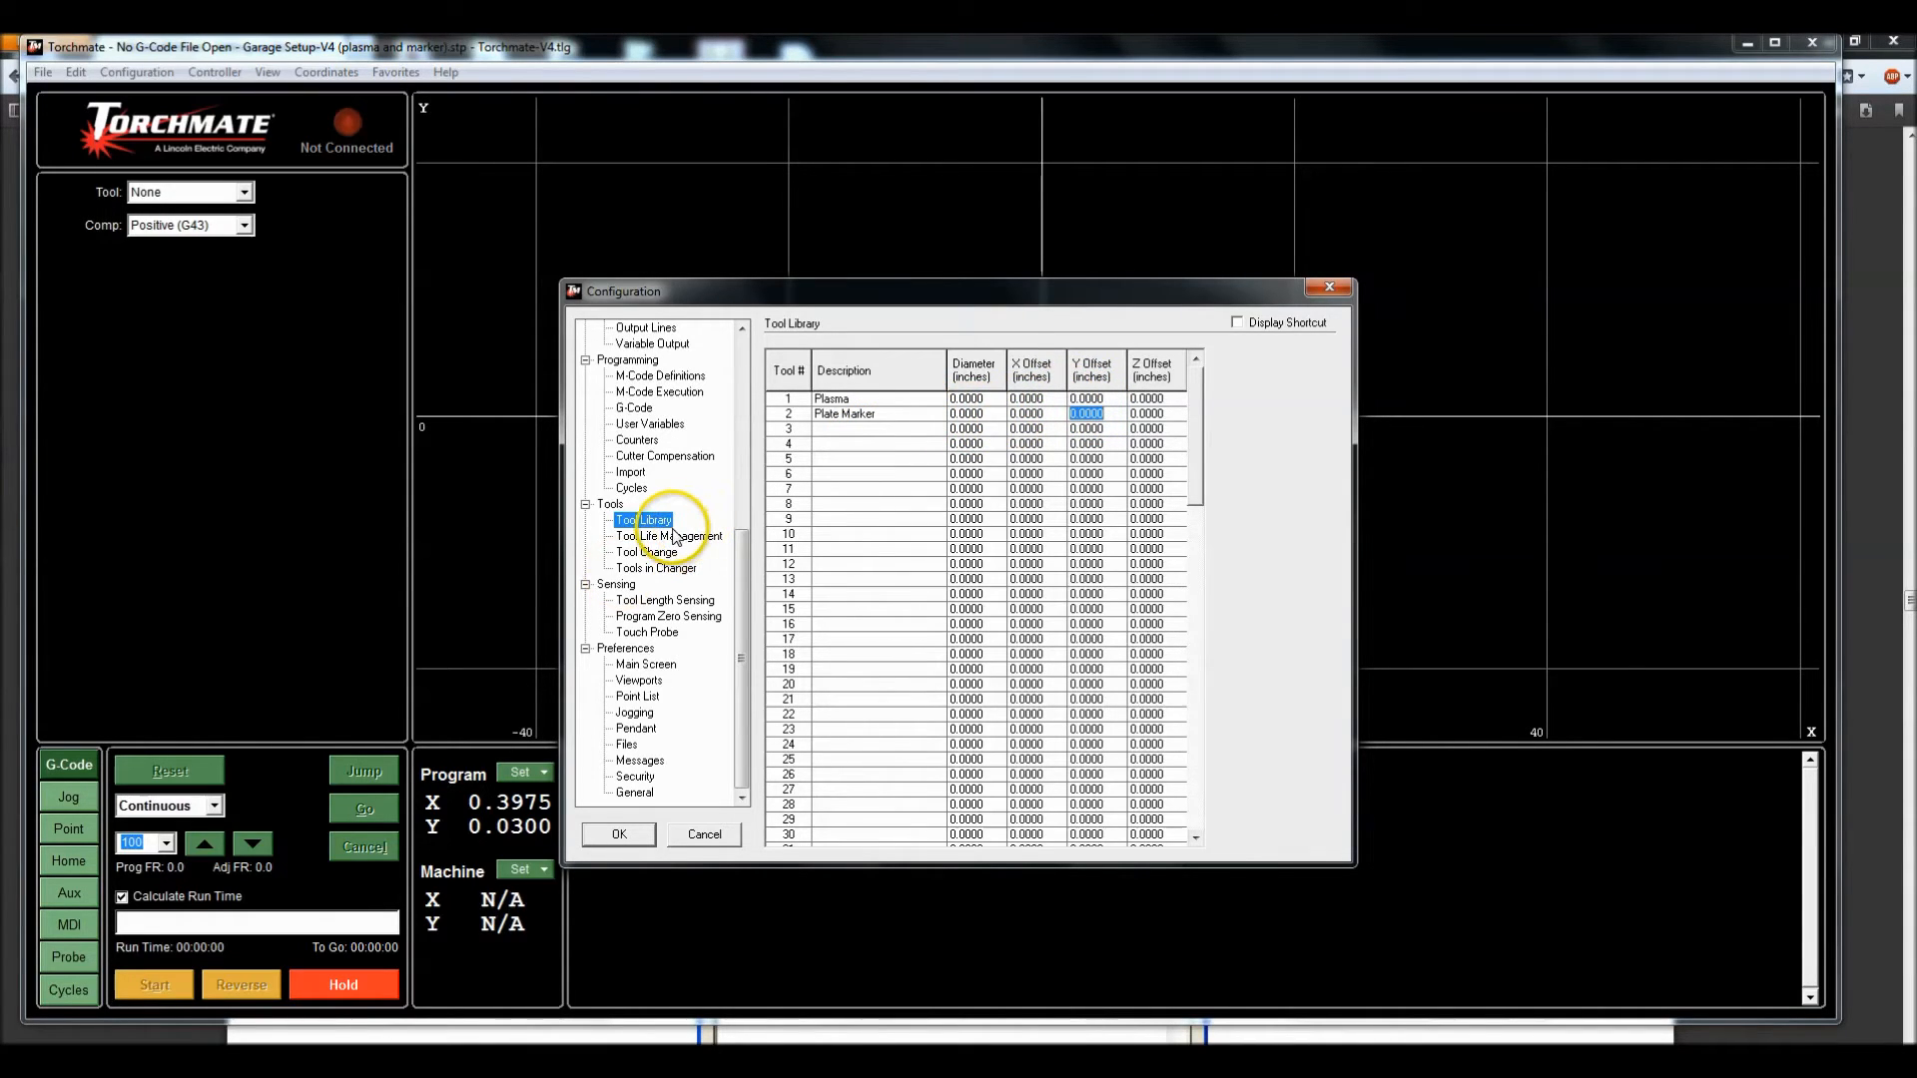
# Step: Open the M-Code Definitions in the configuration's Programming section and reposition the Configuration dialog
pyautogui.click(739, 545)
pyautogui.click(649, 521)
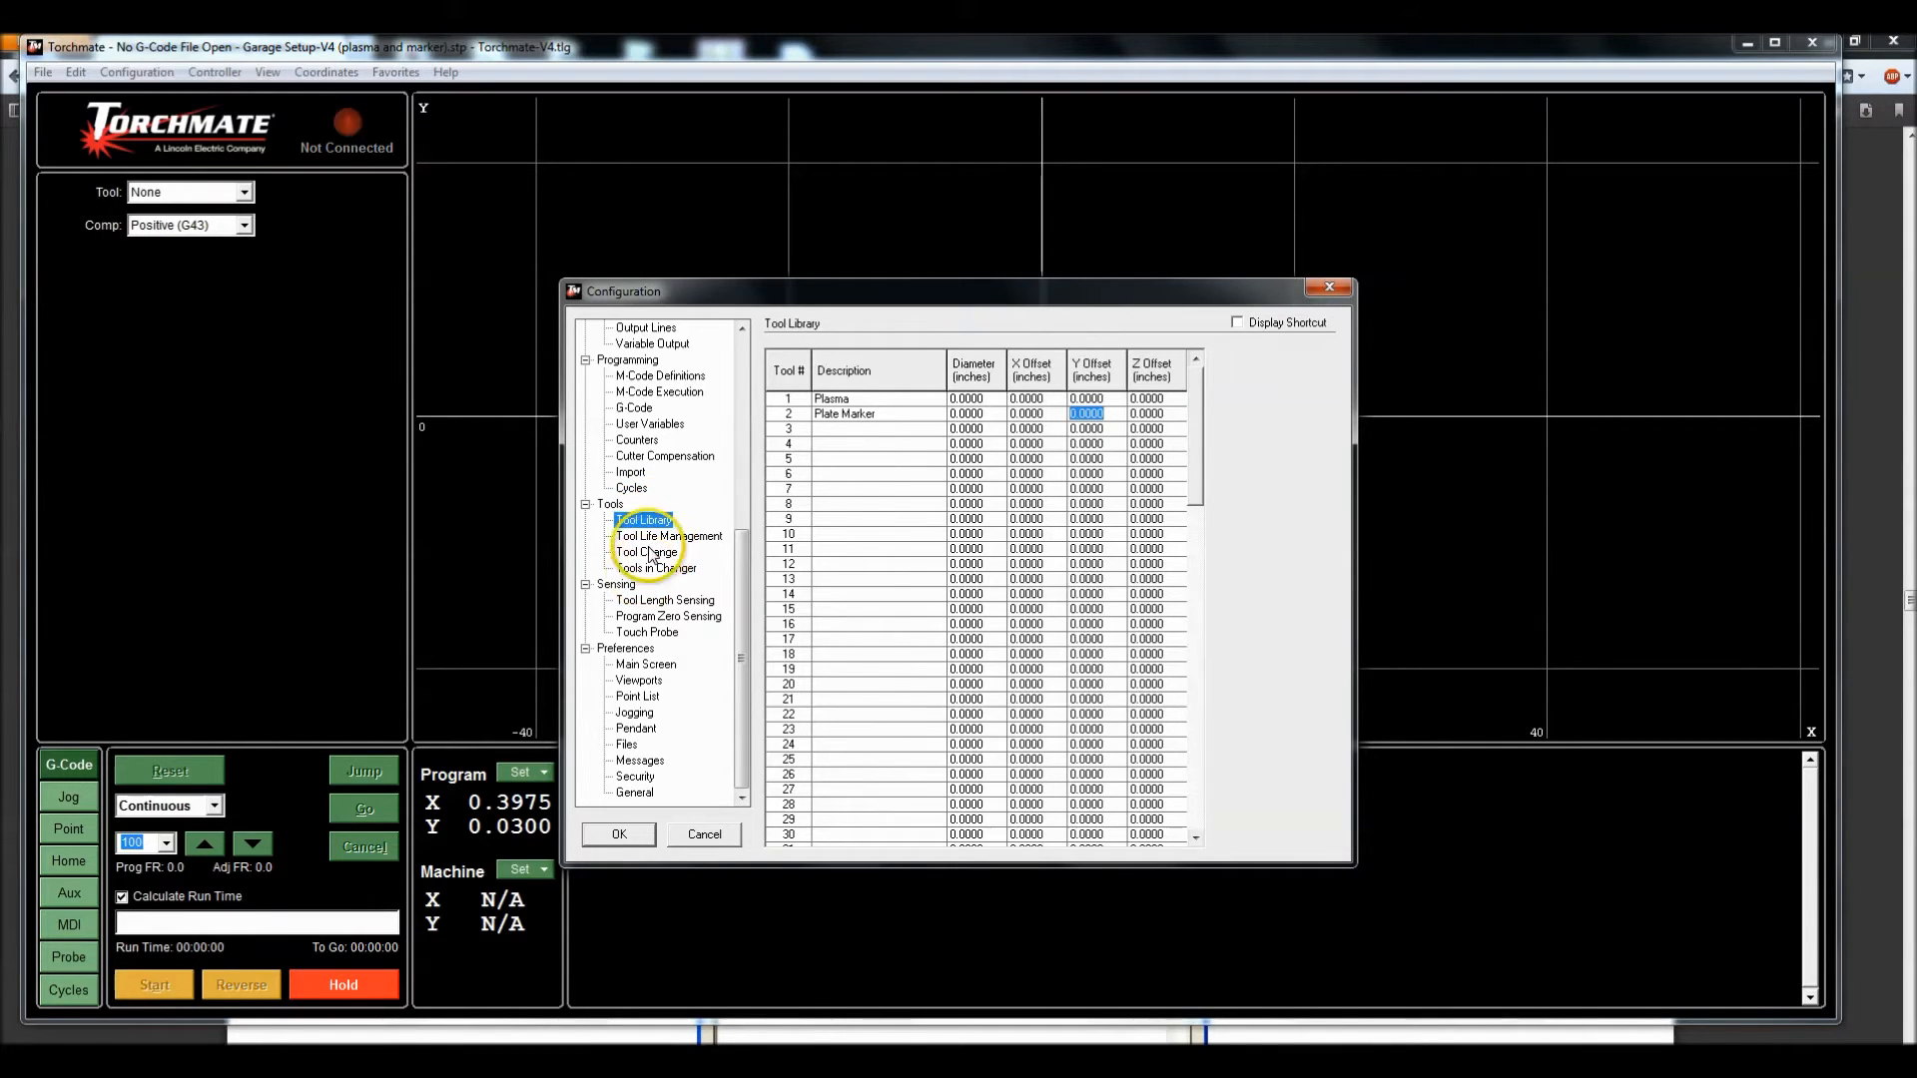
pyautogui.click(629, 360)
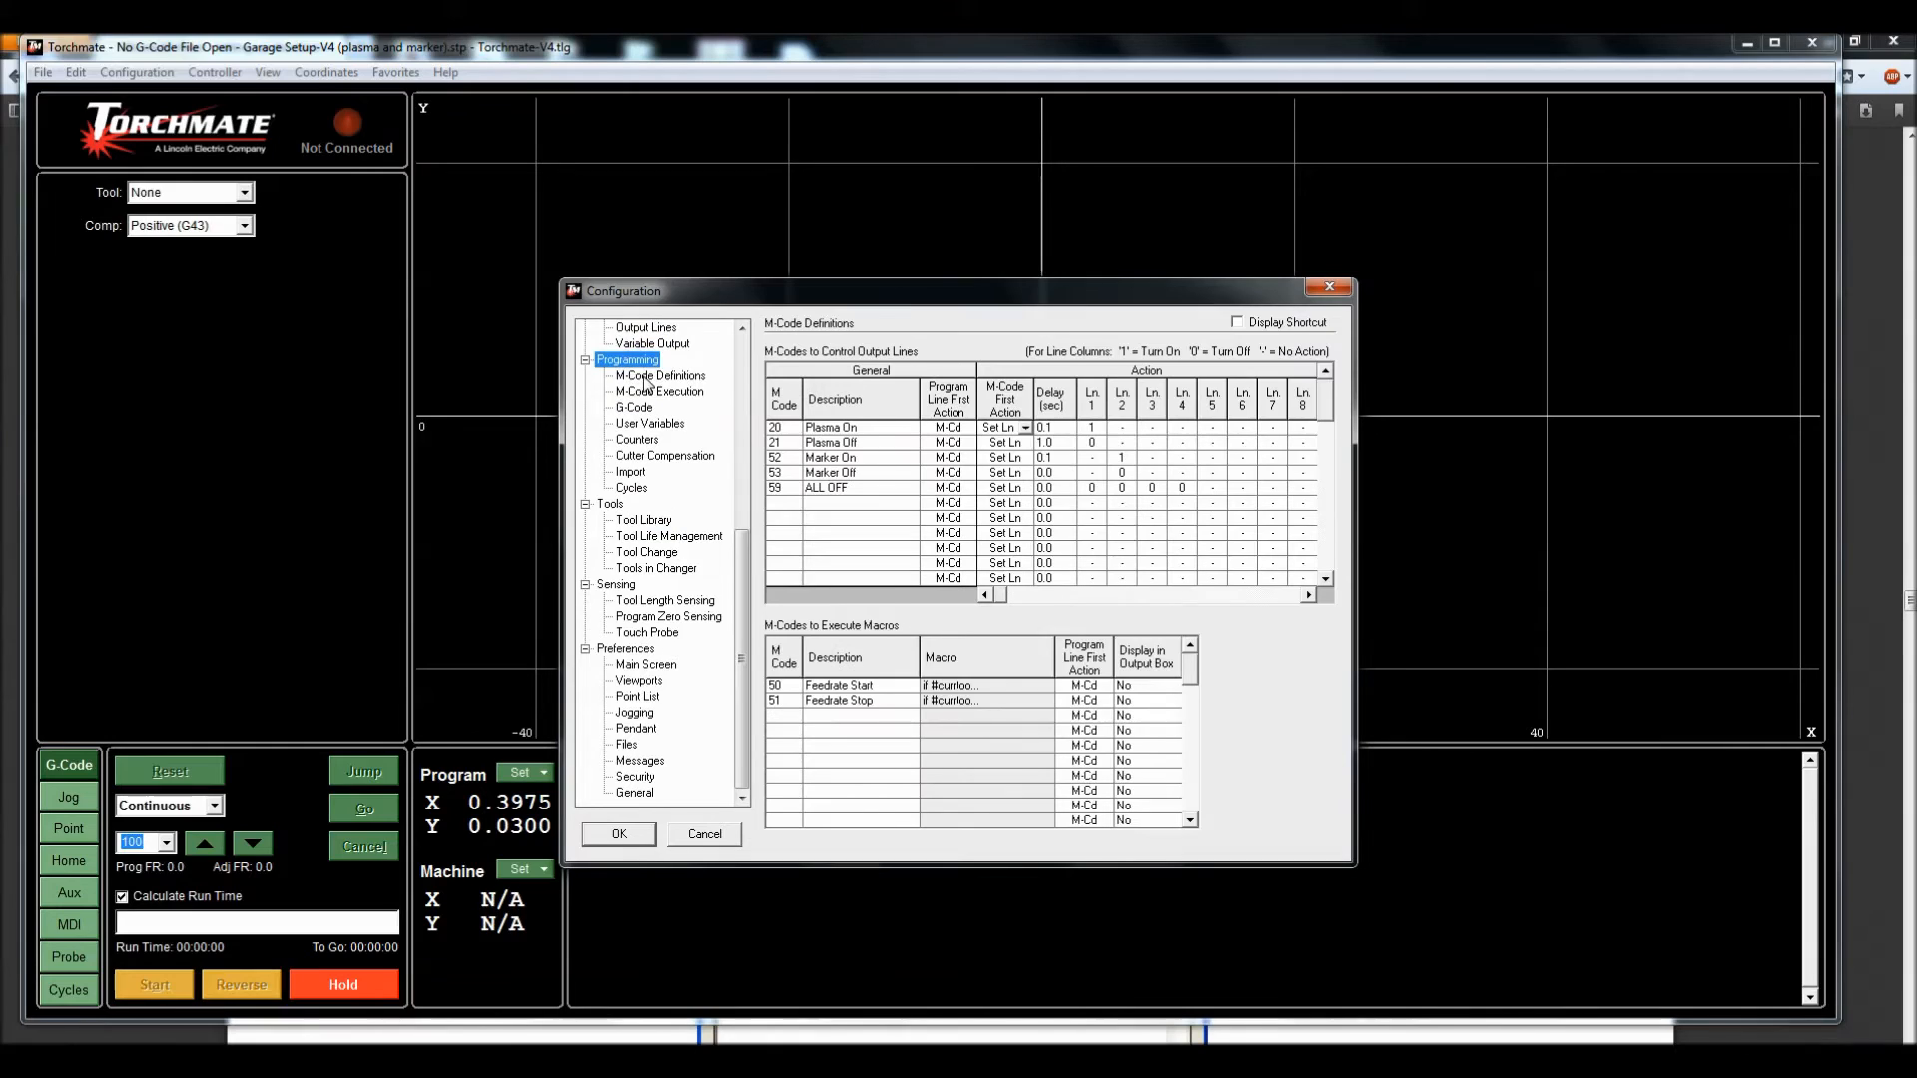
pyautogui.click(649, 377)
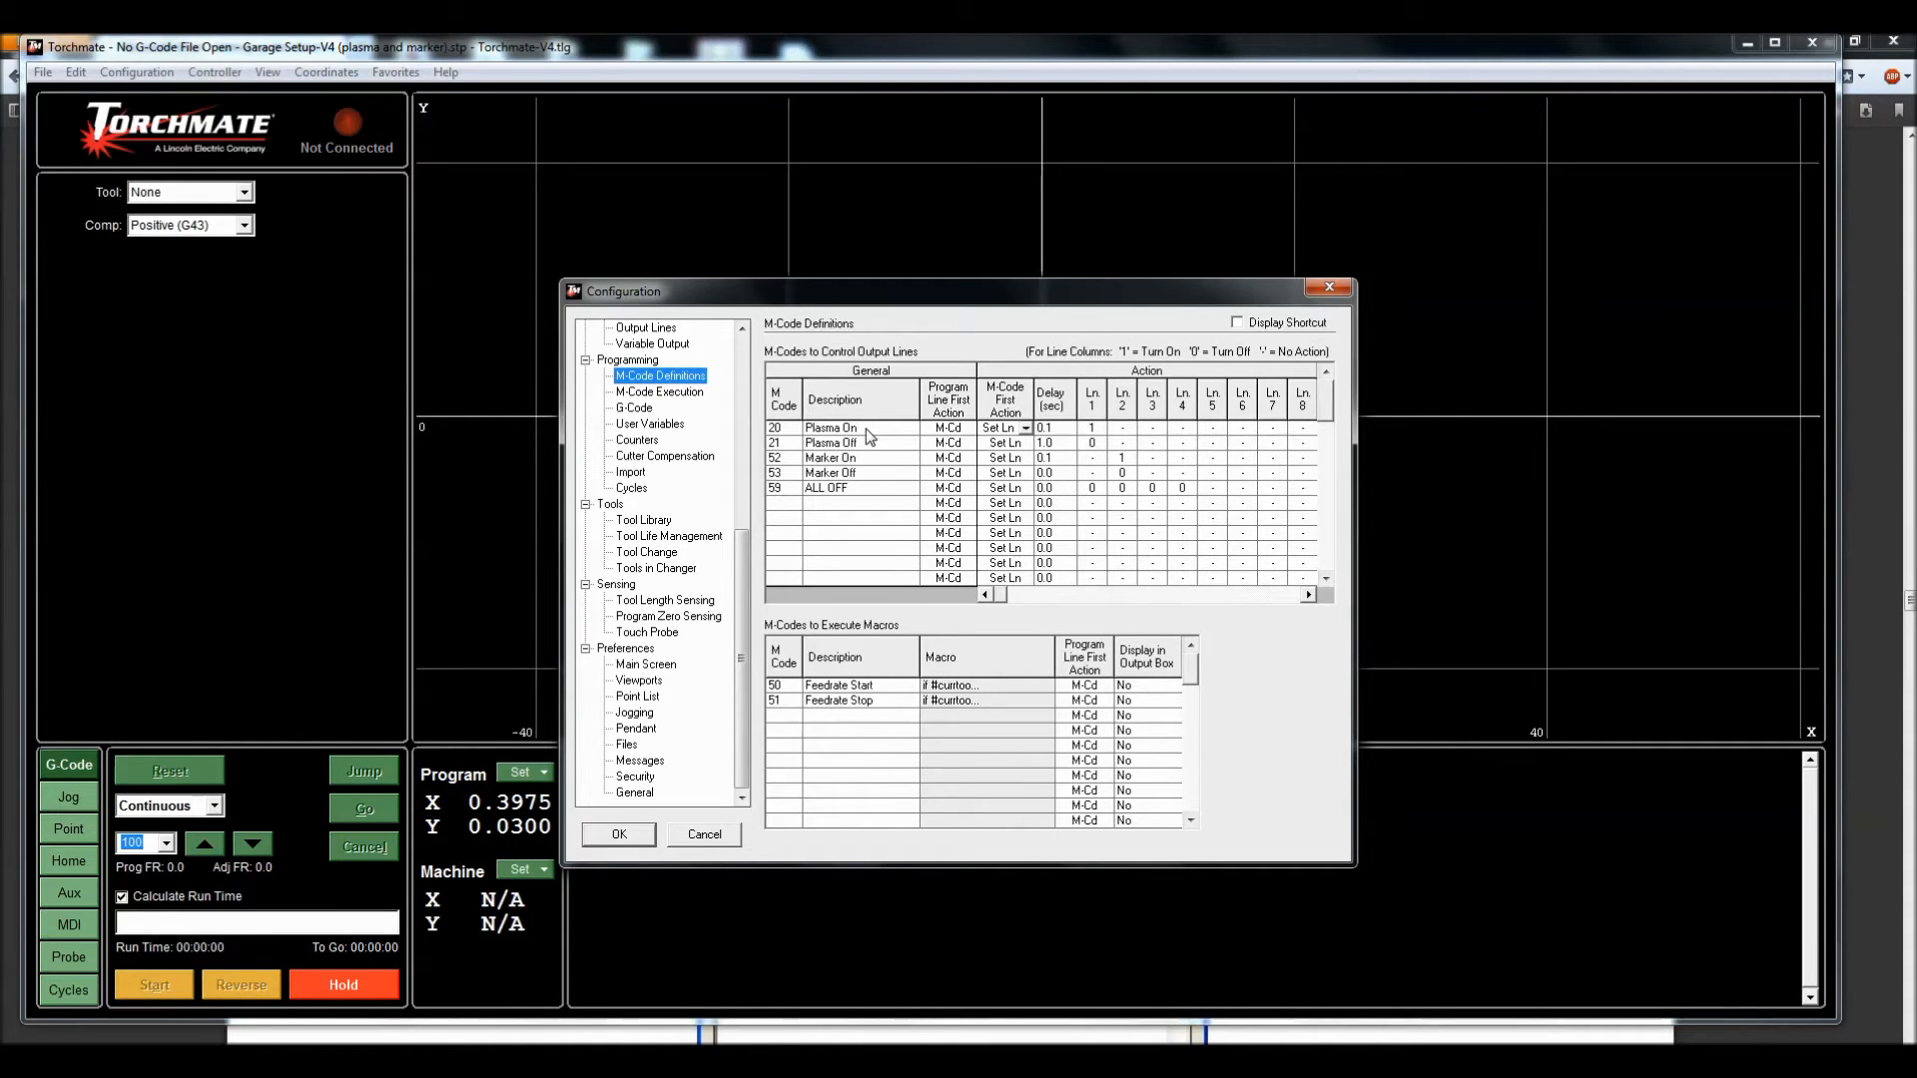
pyautogui.click(882, 295)
pyautogui.moveTo(883, 296); pyautogui.dragTo(735, 230)
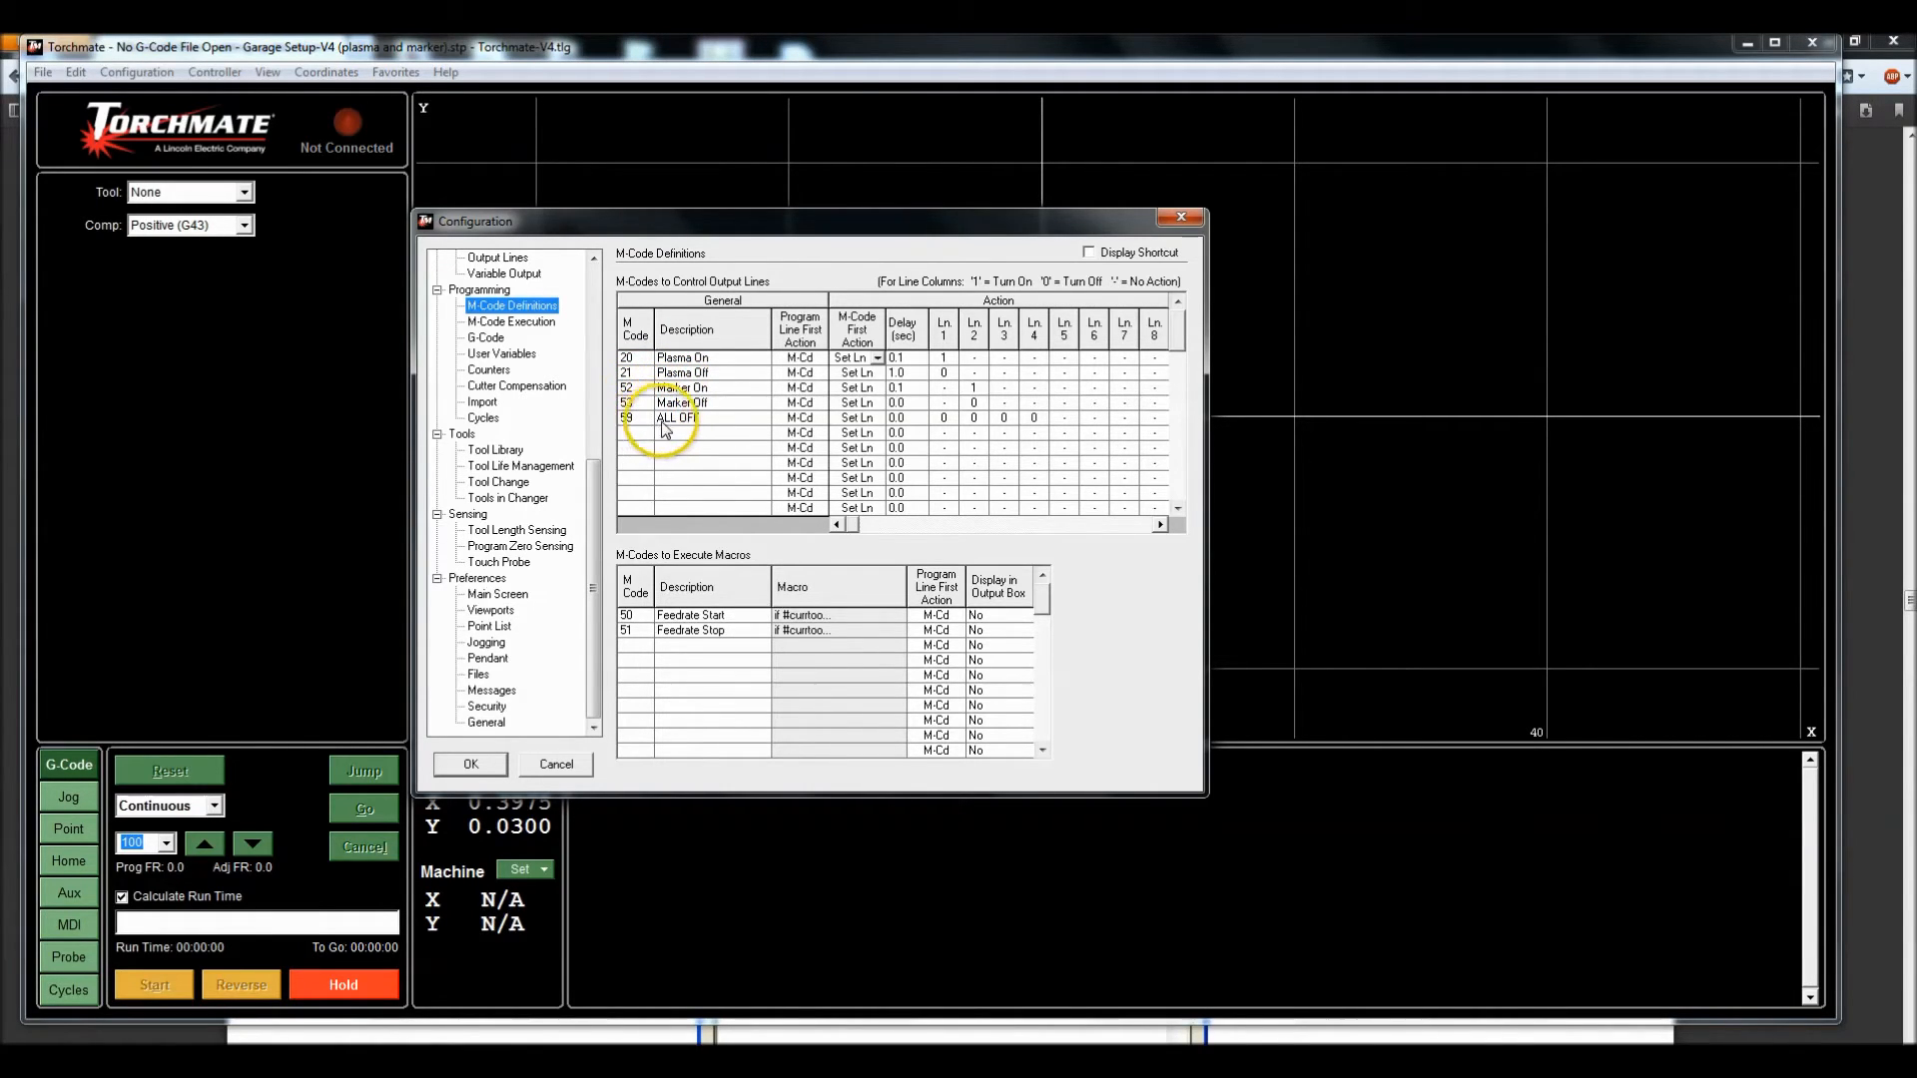
# Step: Set output lines 3 and 4 of the ALL OFF code (M59) to no action
pyautogui.click(1003, 419)
pyautogui.click(1011, 419)
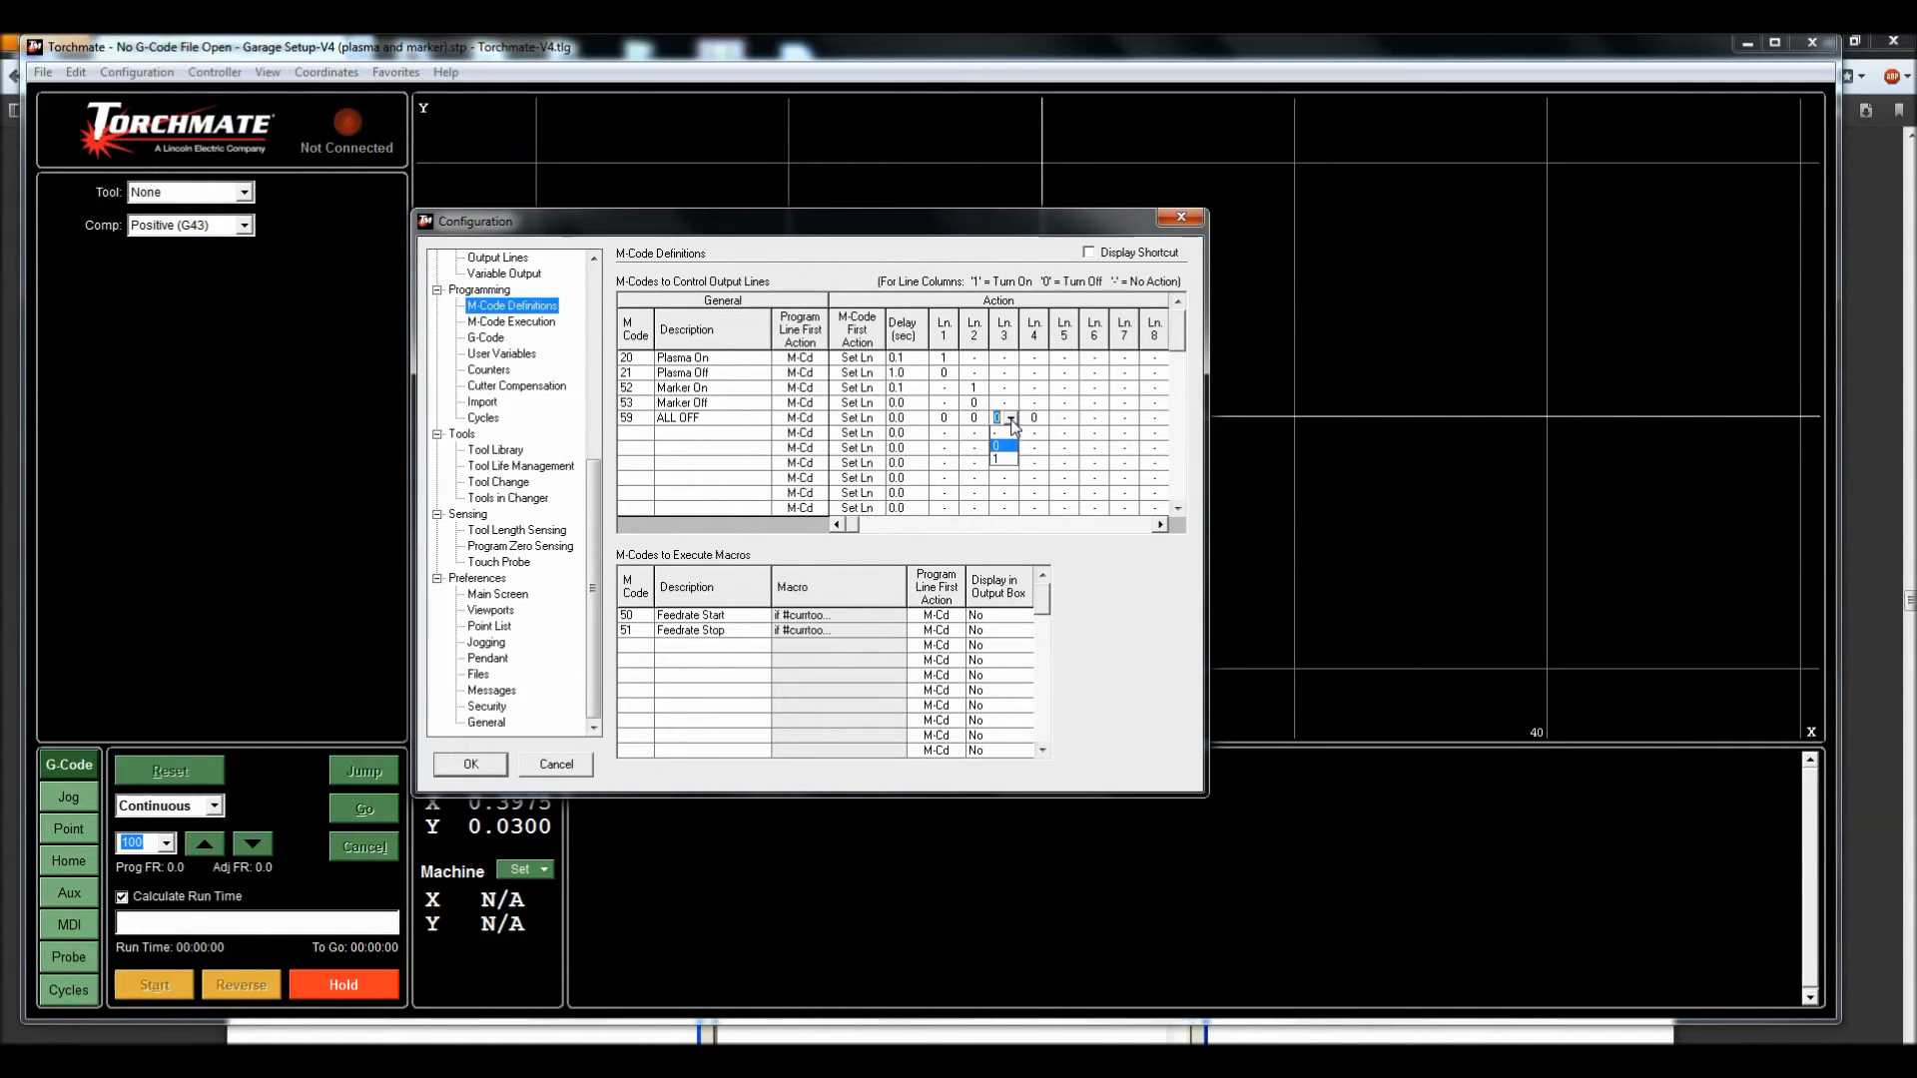
pyautogui.click(1009, 433)
pyautogui.click(1042, 418)
pyautogui.click(1041, 420)
pyautogui.click(1034, 433)
pyautogui.click(717, 417)
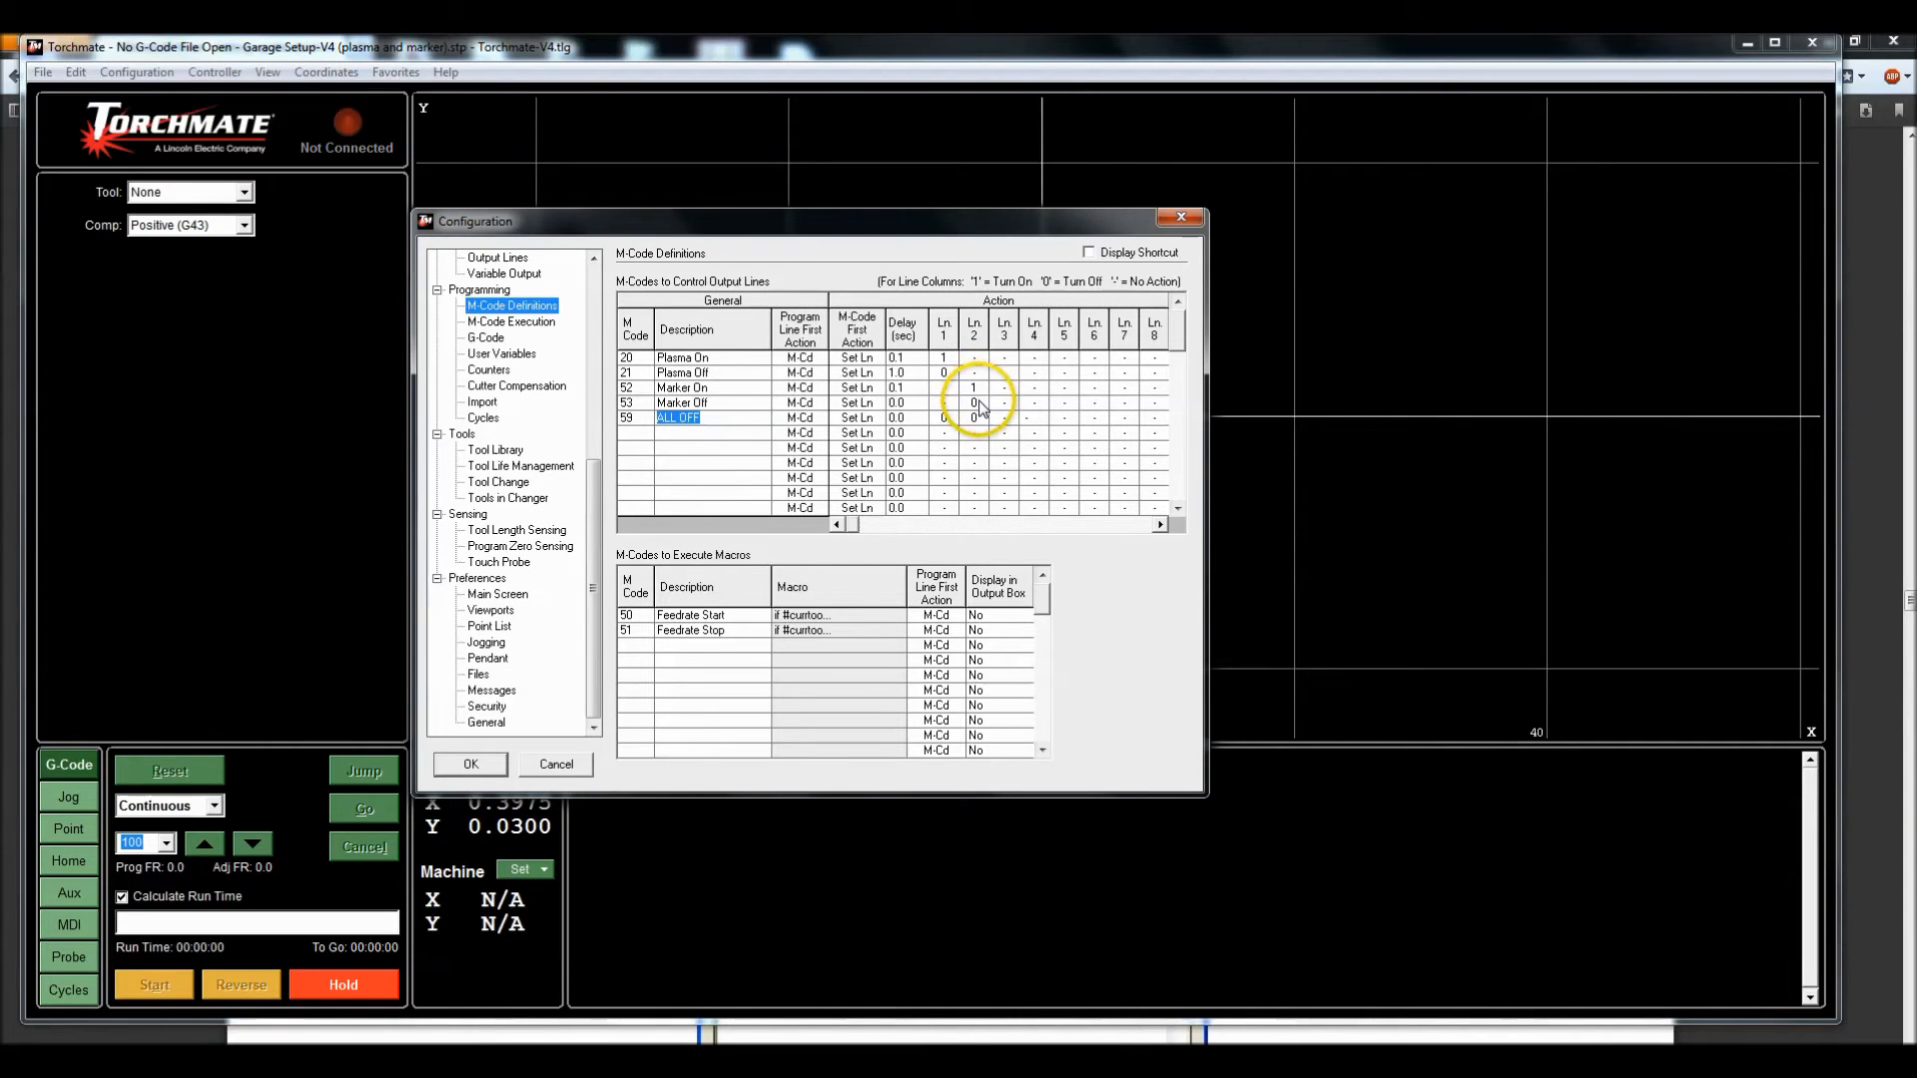
# Step: Set the delay of both the Marker On and Marker Off codes to 0.3 seconds
pyautogui.click(911, 402)
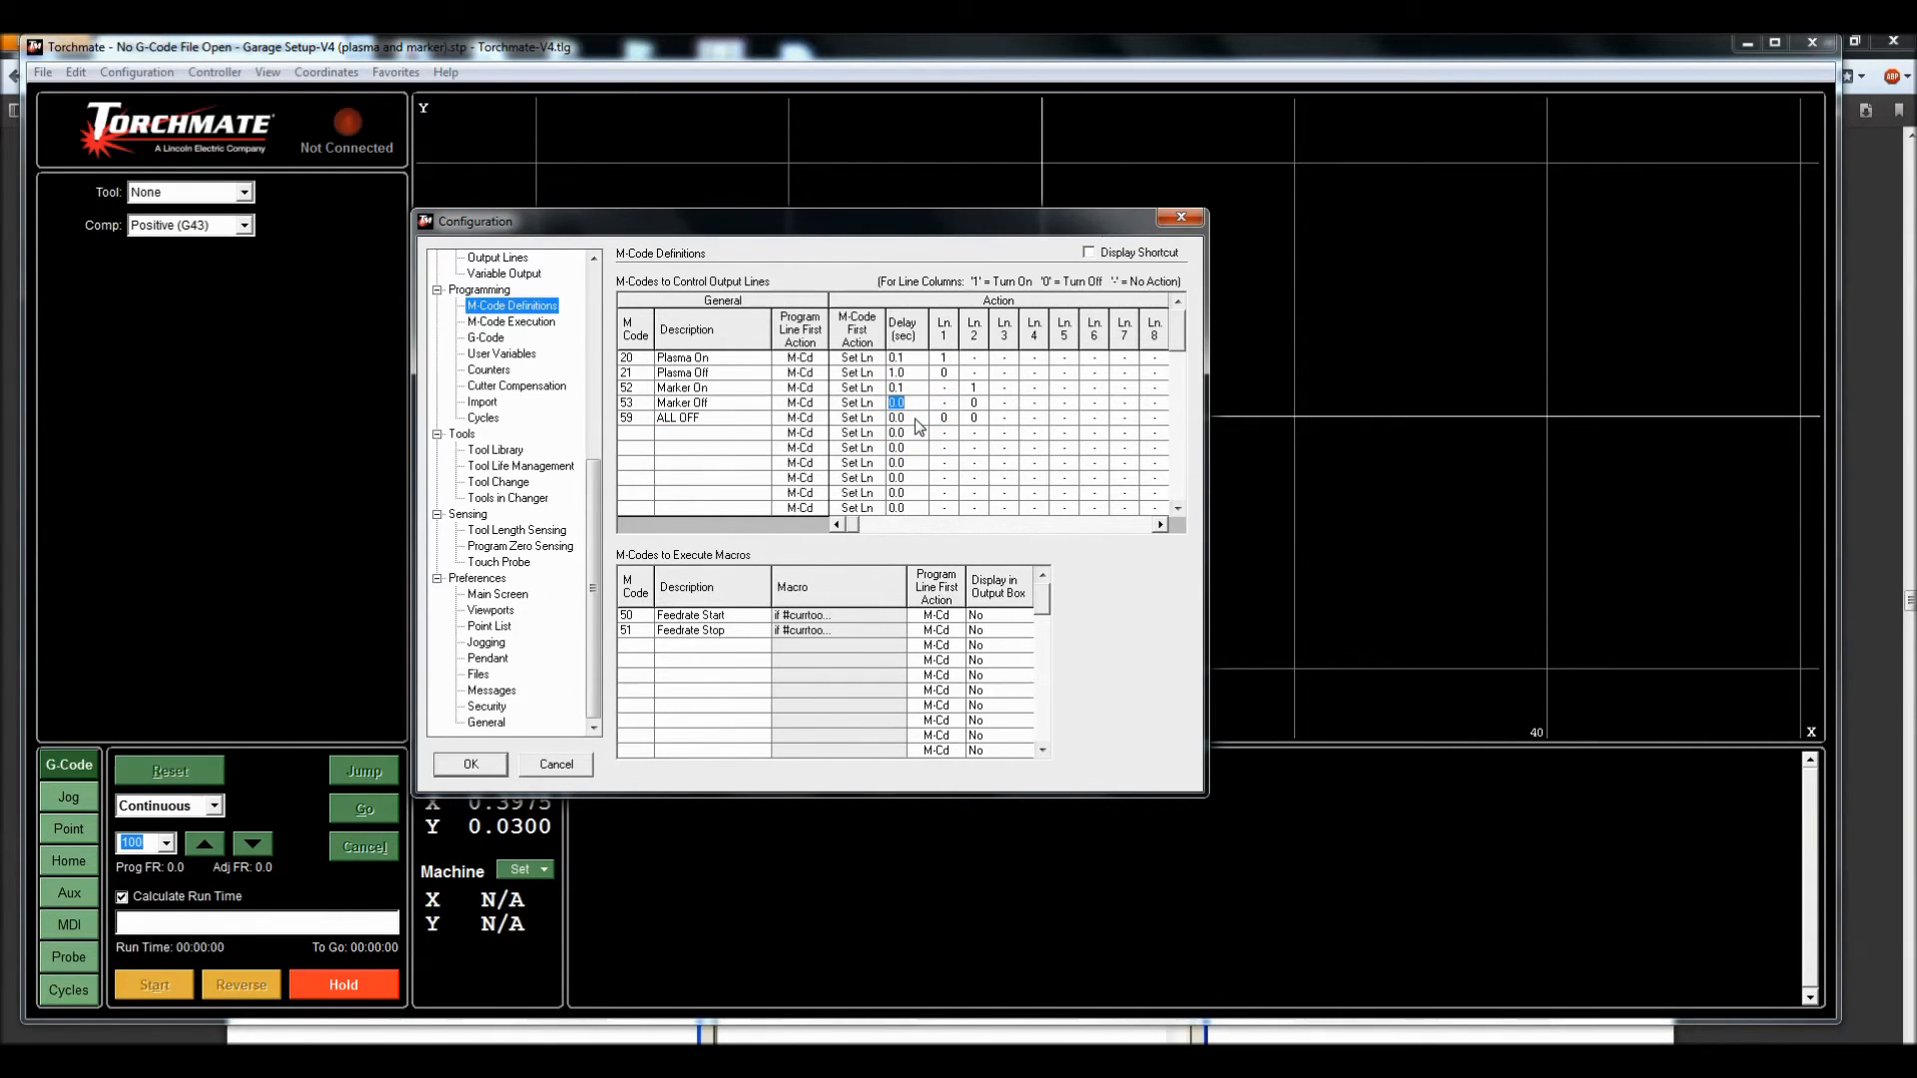
pyautogui.click(903, 359)
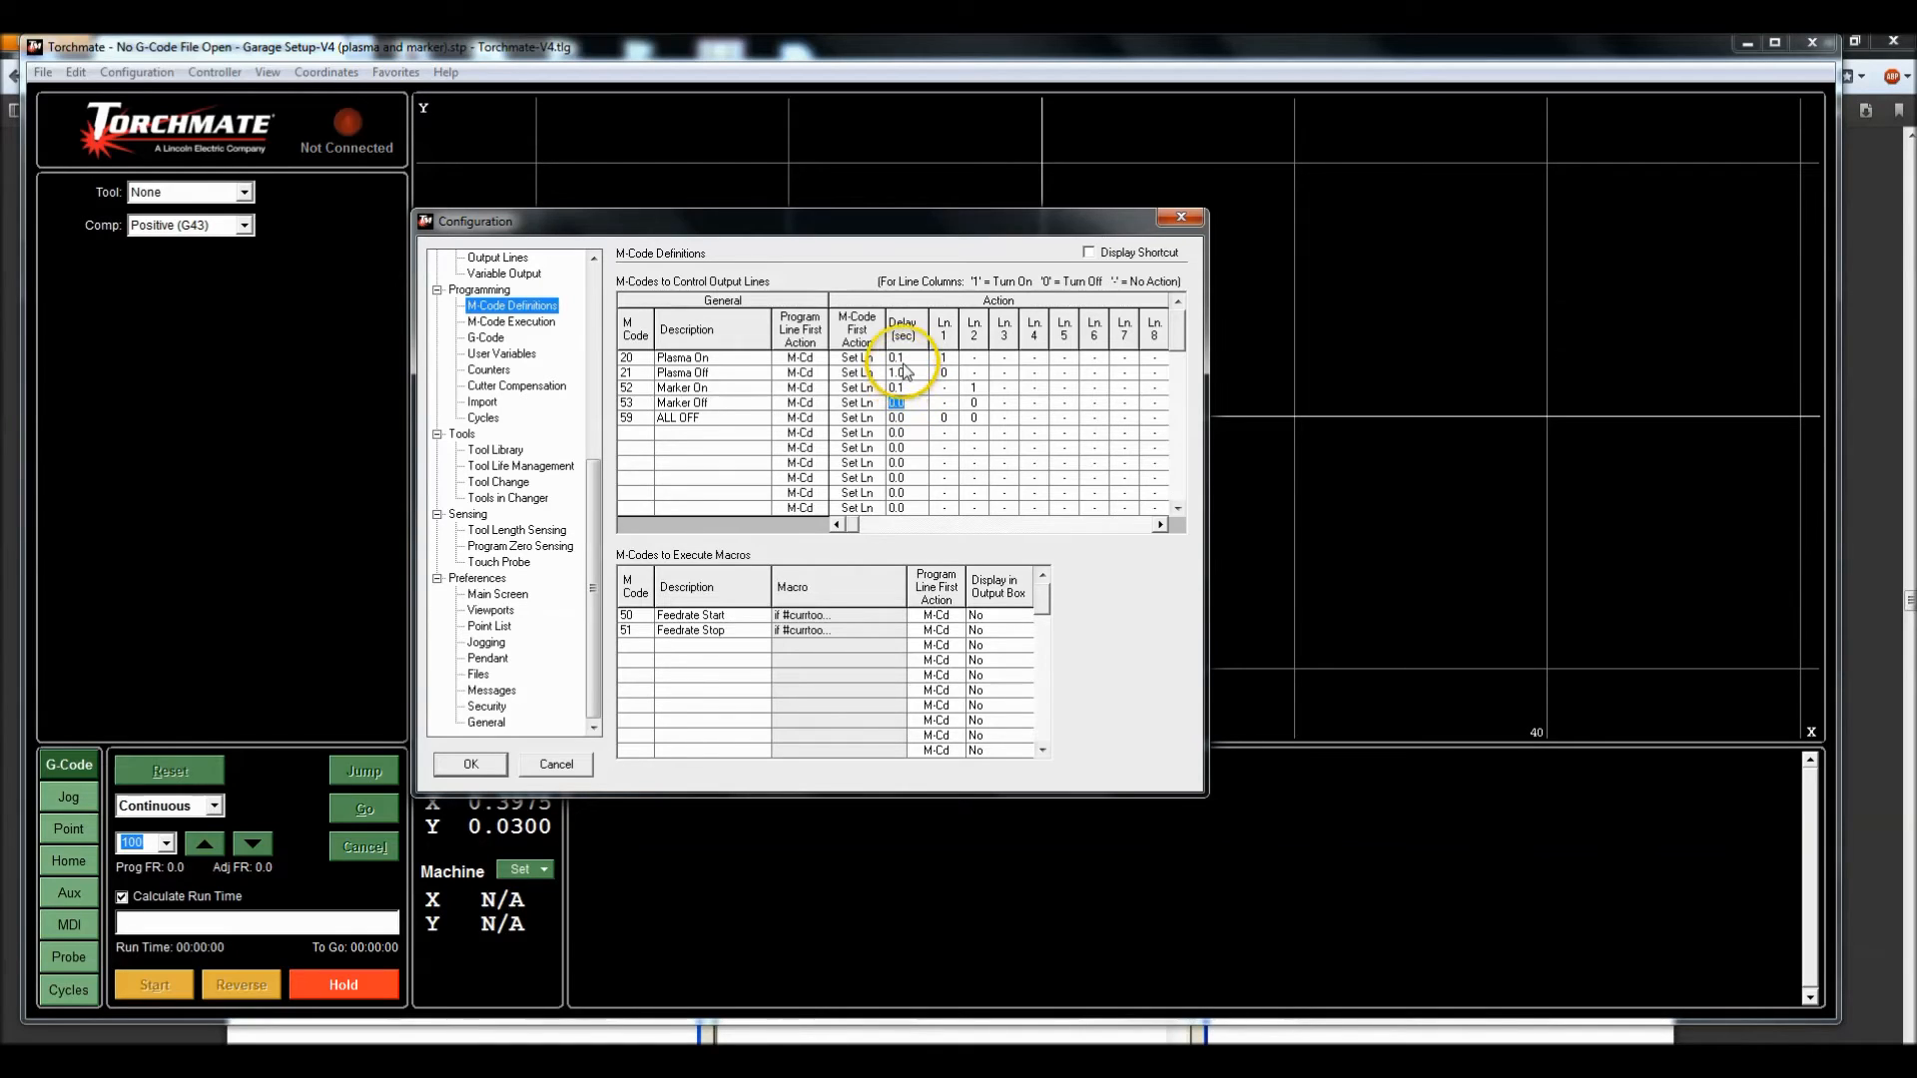
pyautogui.click(910, 373)
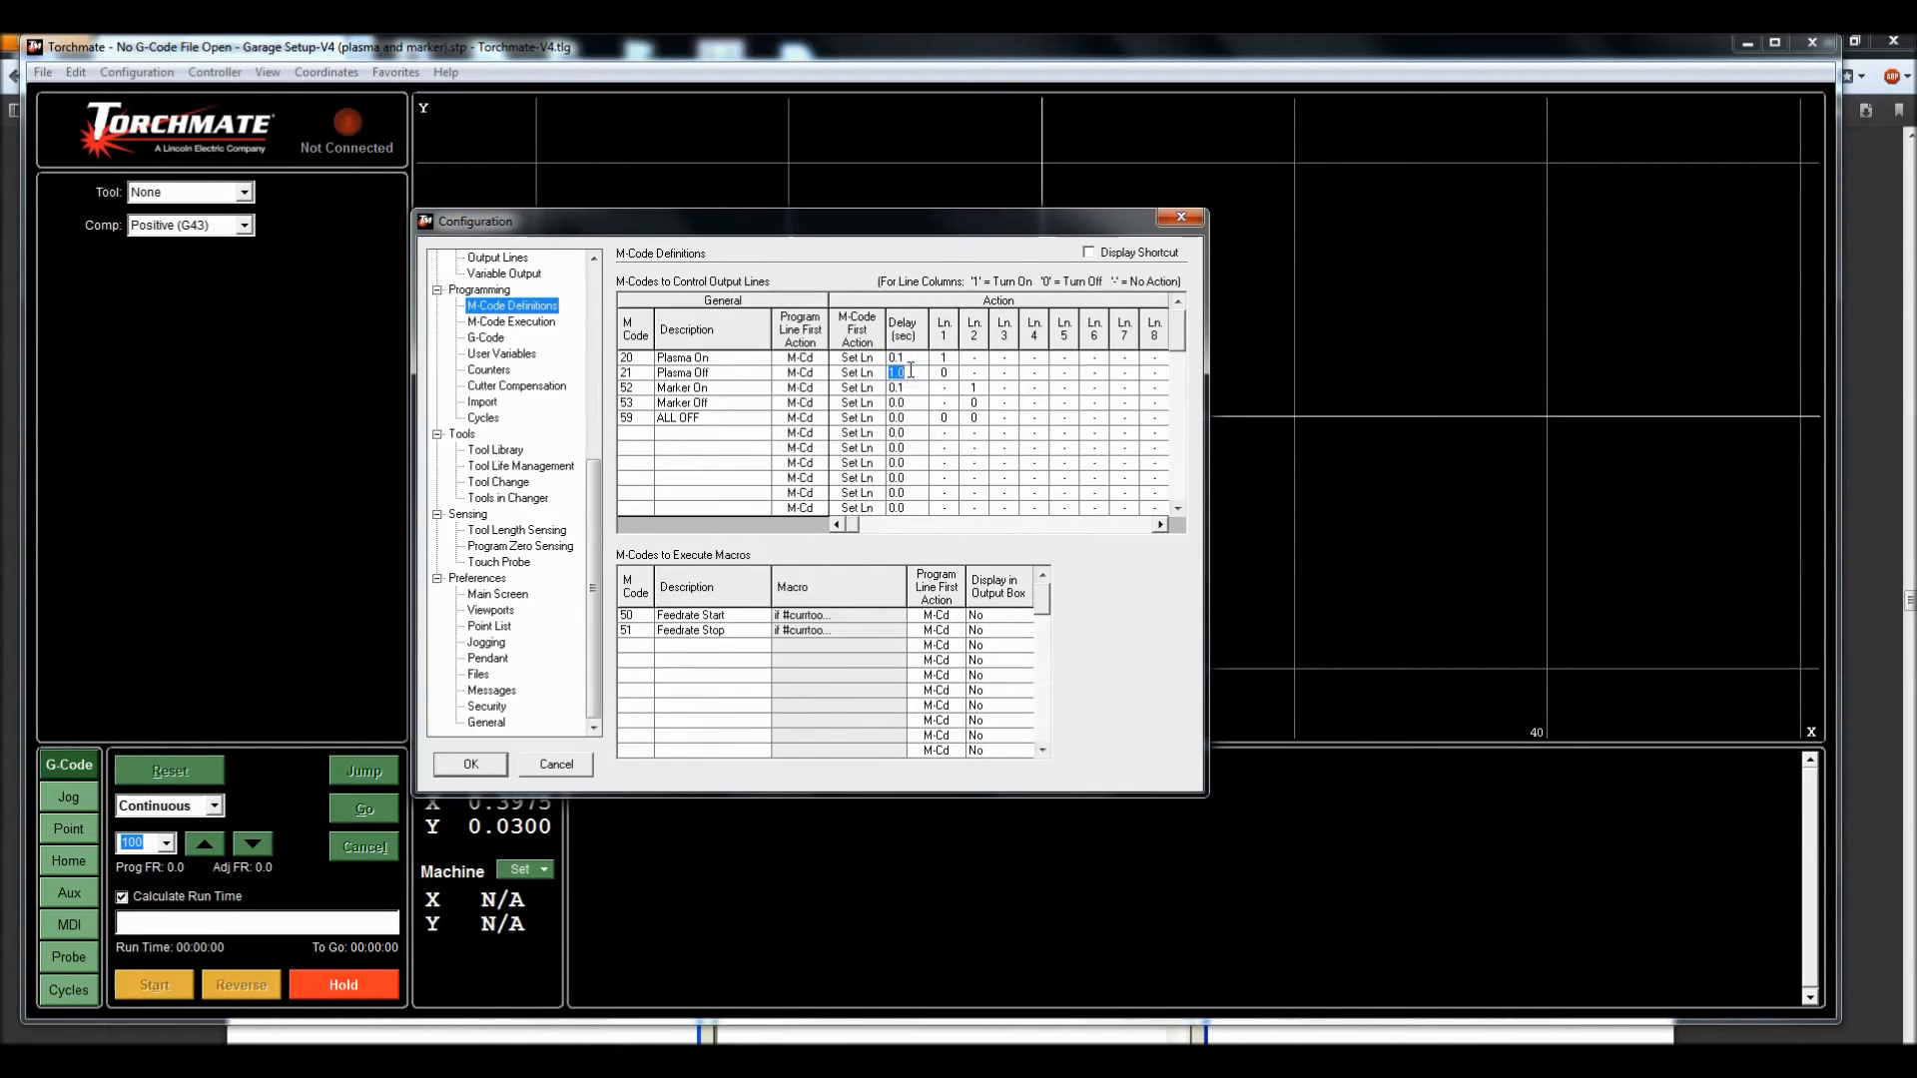
pyautogui.click(907, 359)
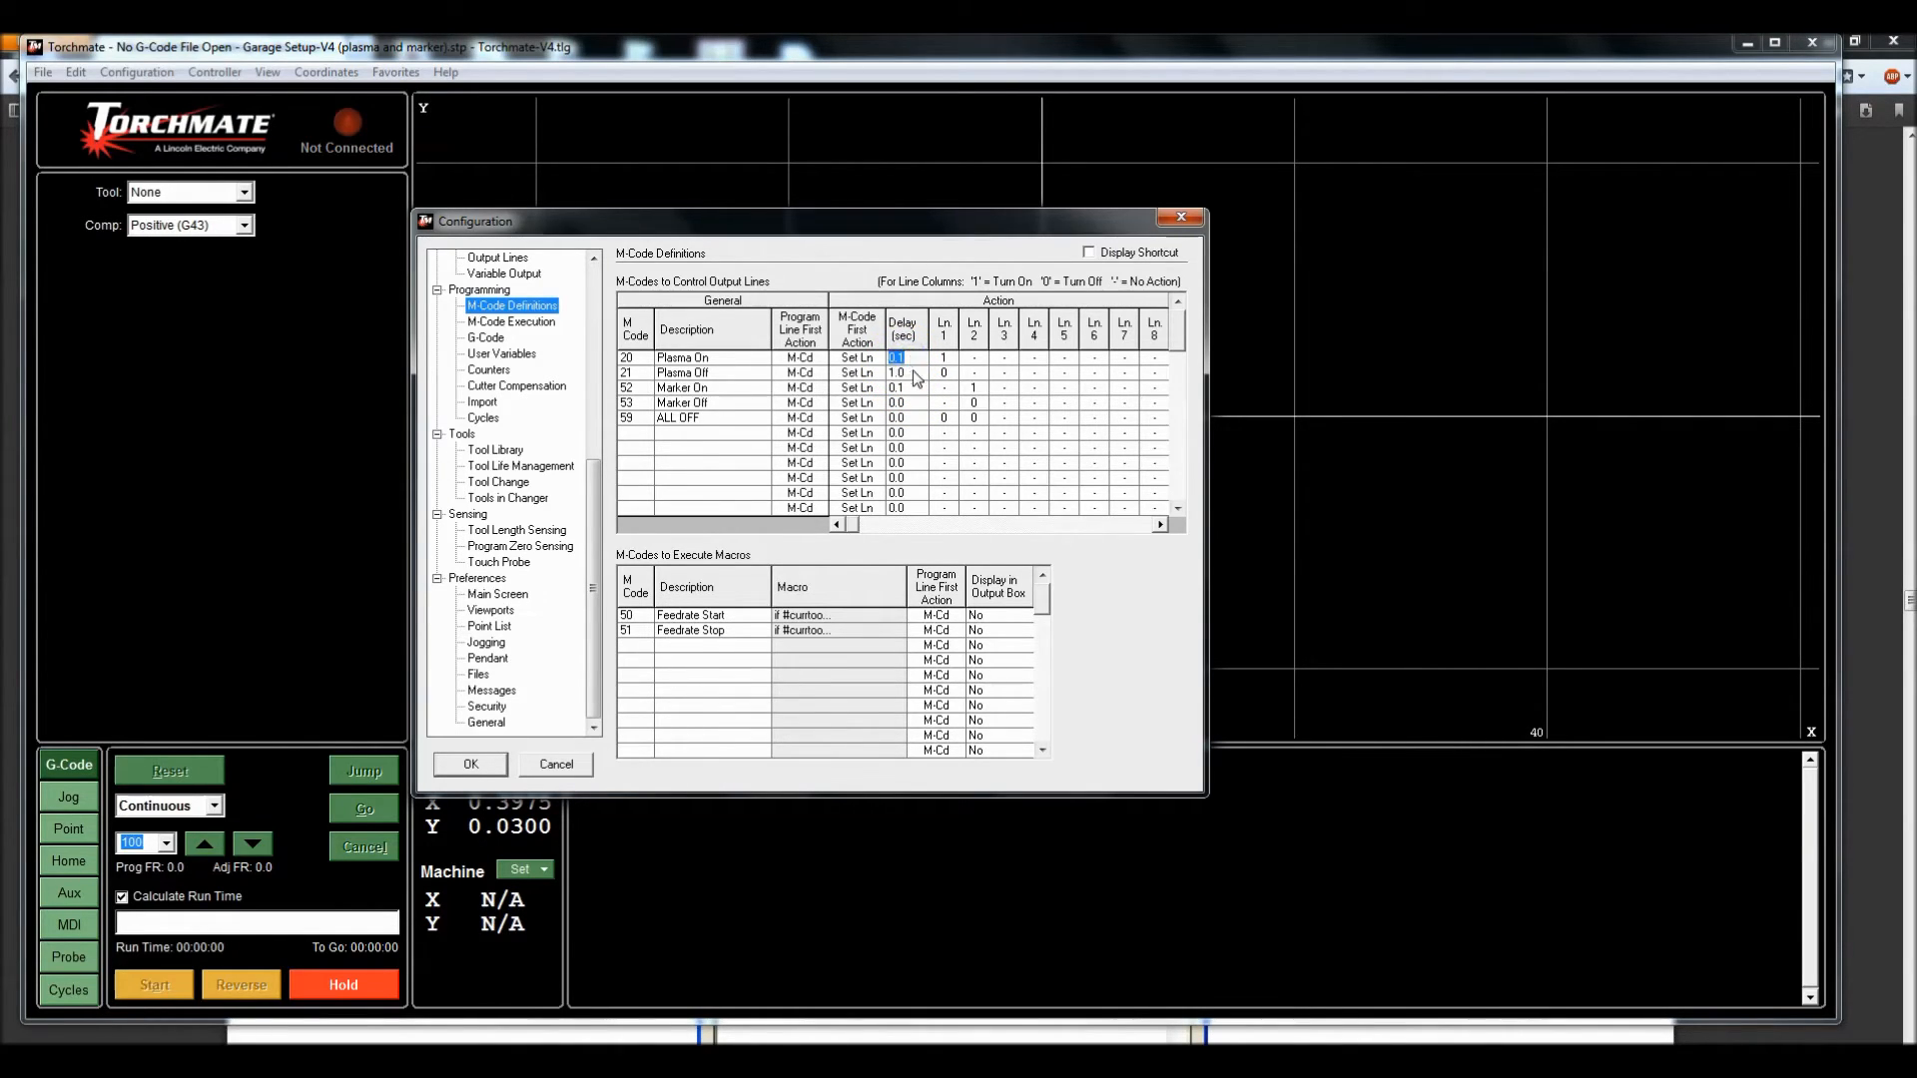
pyautogui.click(915, 376)
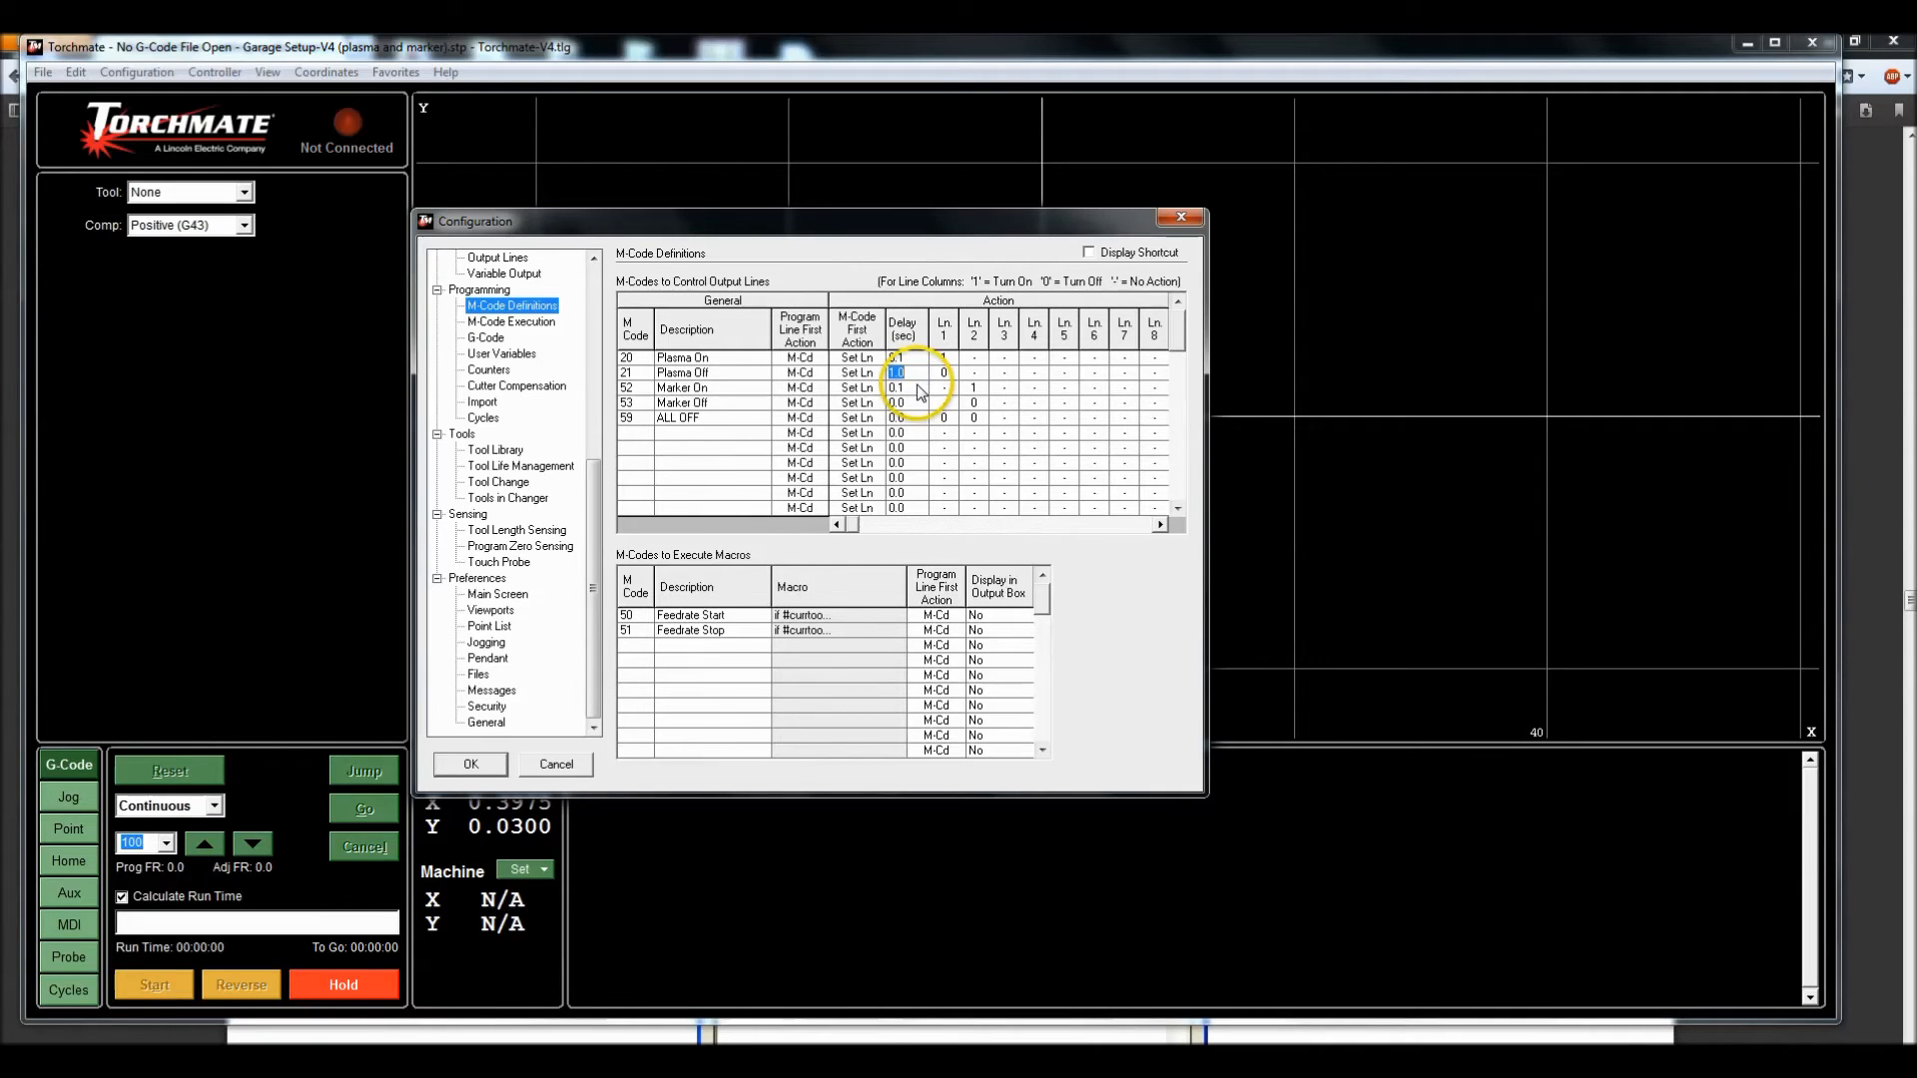
pyautogui.click(918, 388)
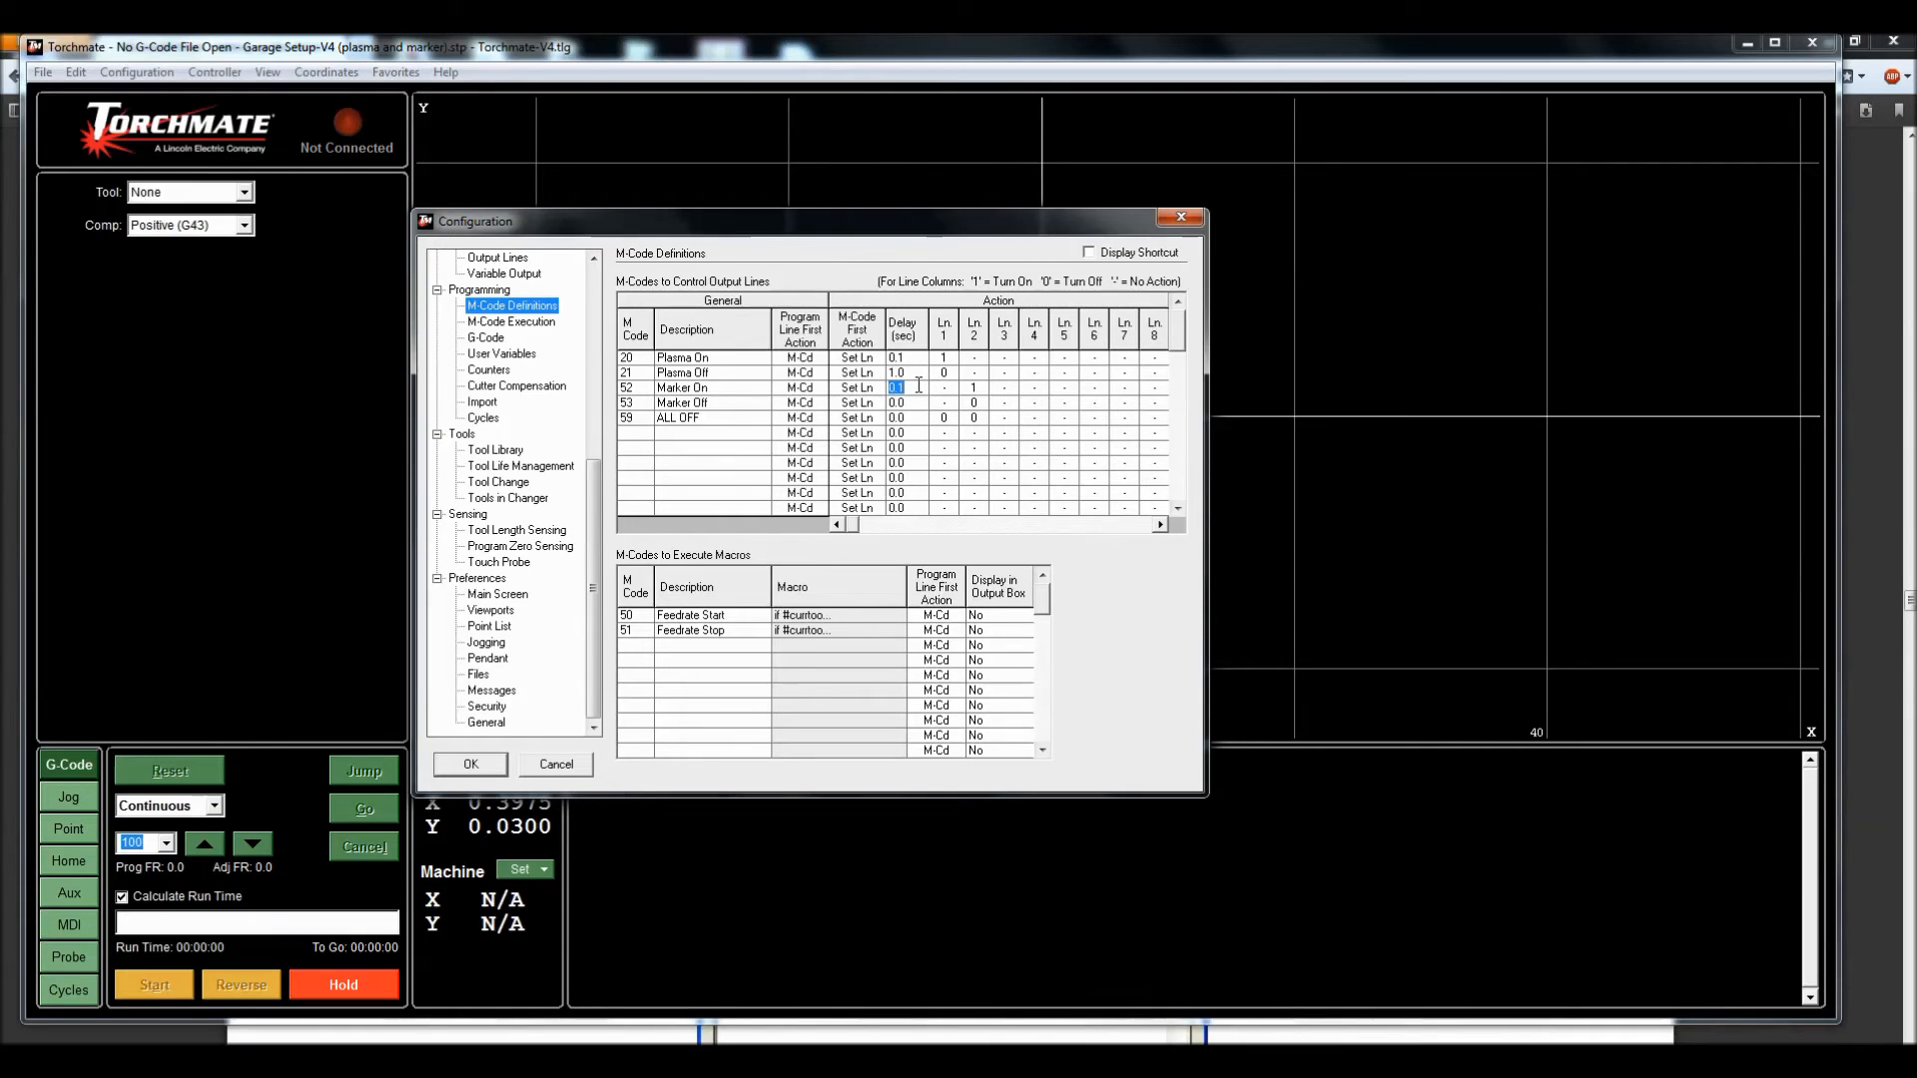
pyautogui.write('.3')
pyautogui.click(913, 403)
pyautogui.write('.3')
pyautogui.click(924, 421)
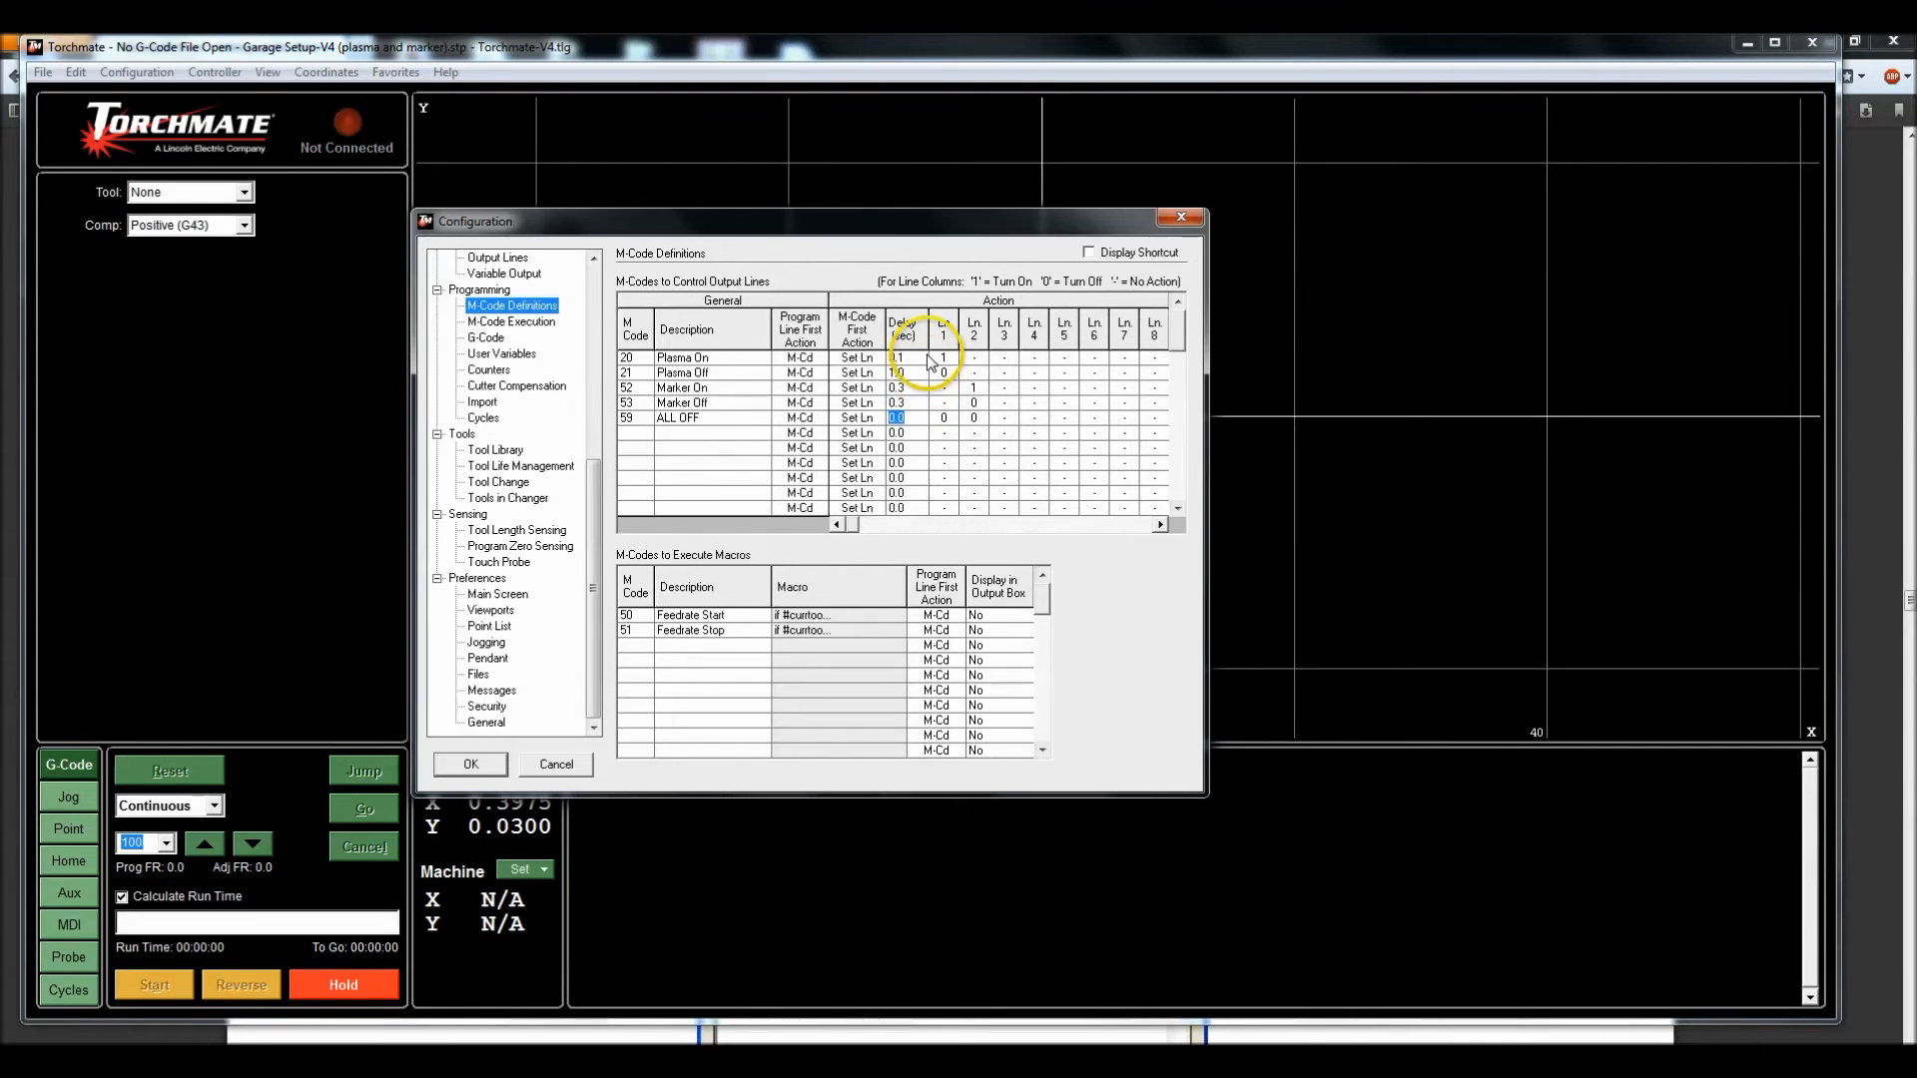
# Step: Review the Feedrate Start and Feedrate Stop macro codes and open the macro of M-code 50, Feedrate Start
pyautogui.click(635, 615)
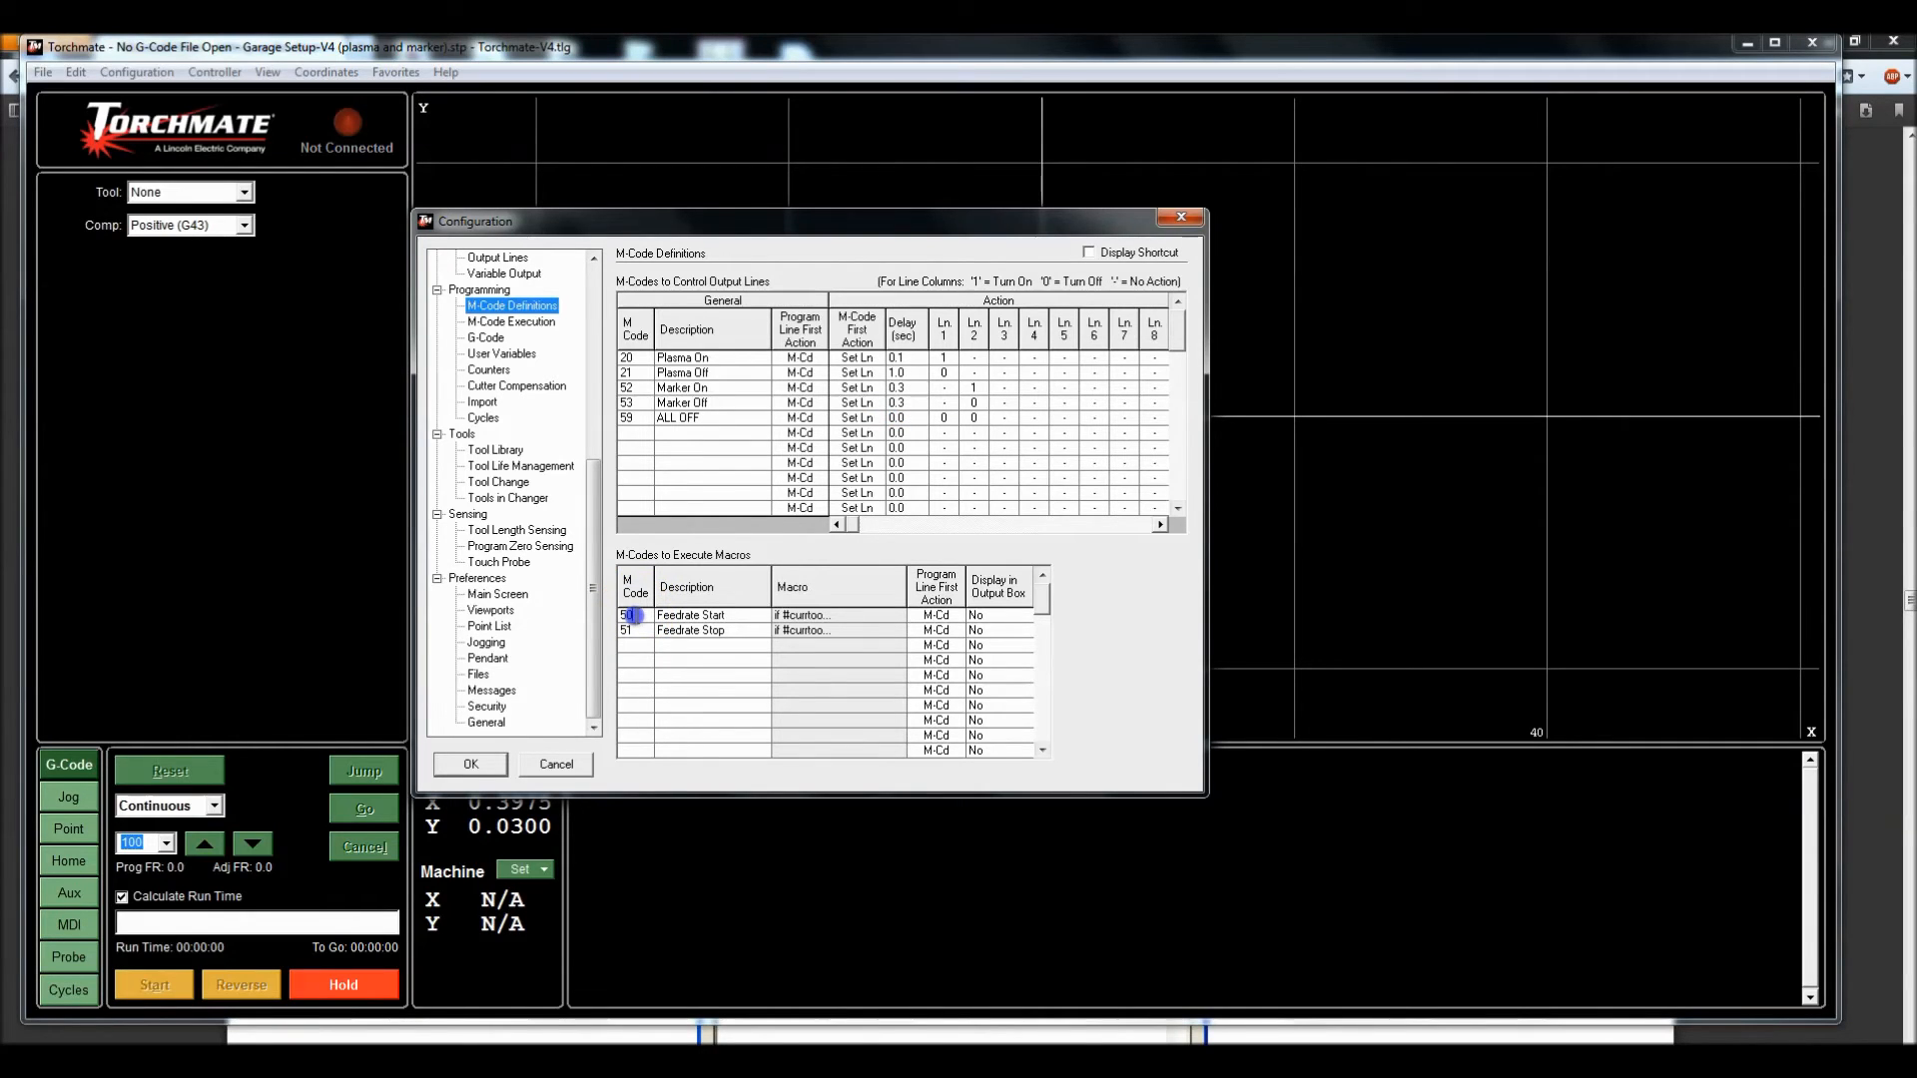
pyautogui.click(633, 615)
pyautogui.click(663, 619)
pyautogui.click(744, 632)
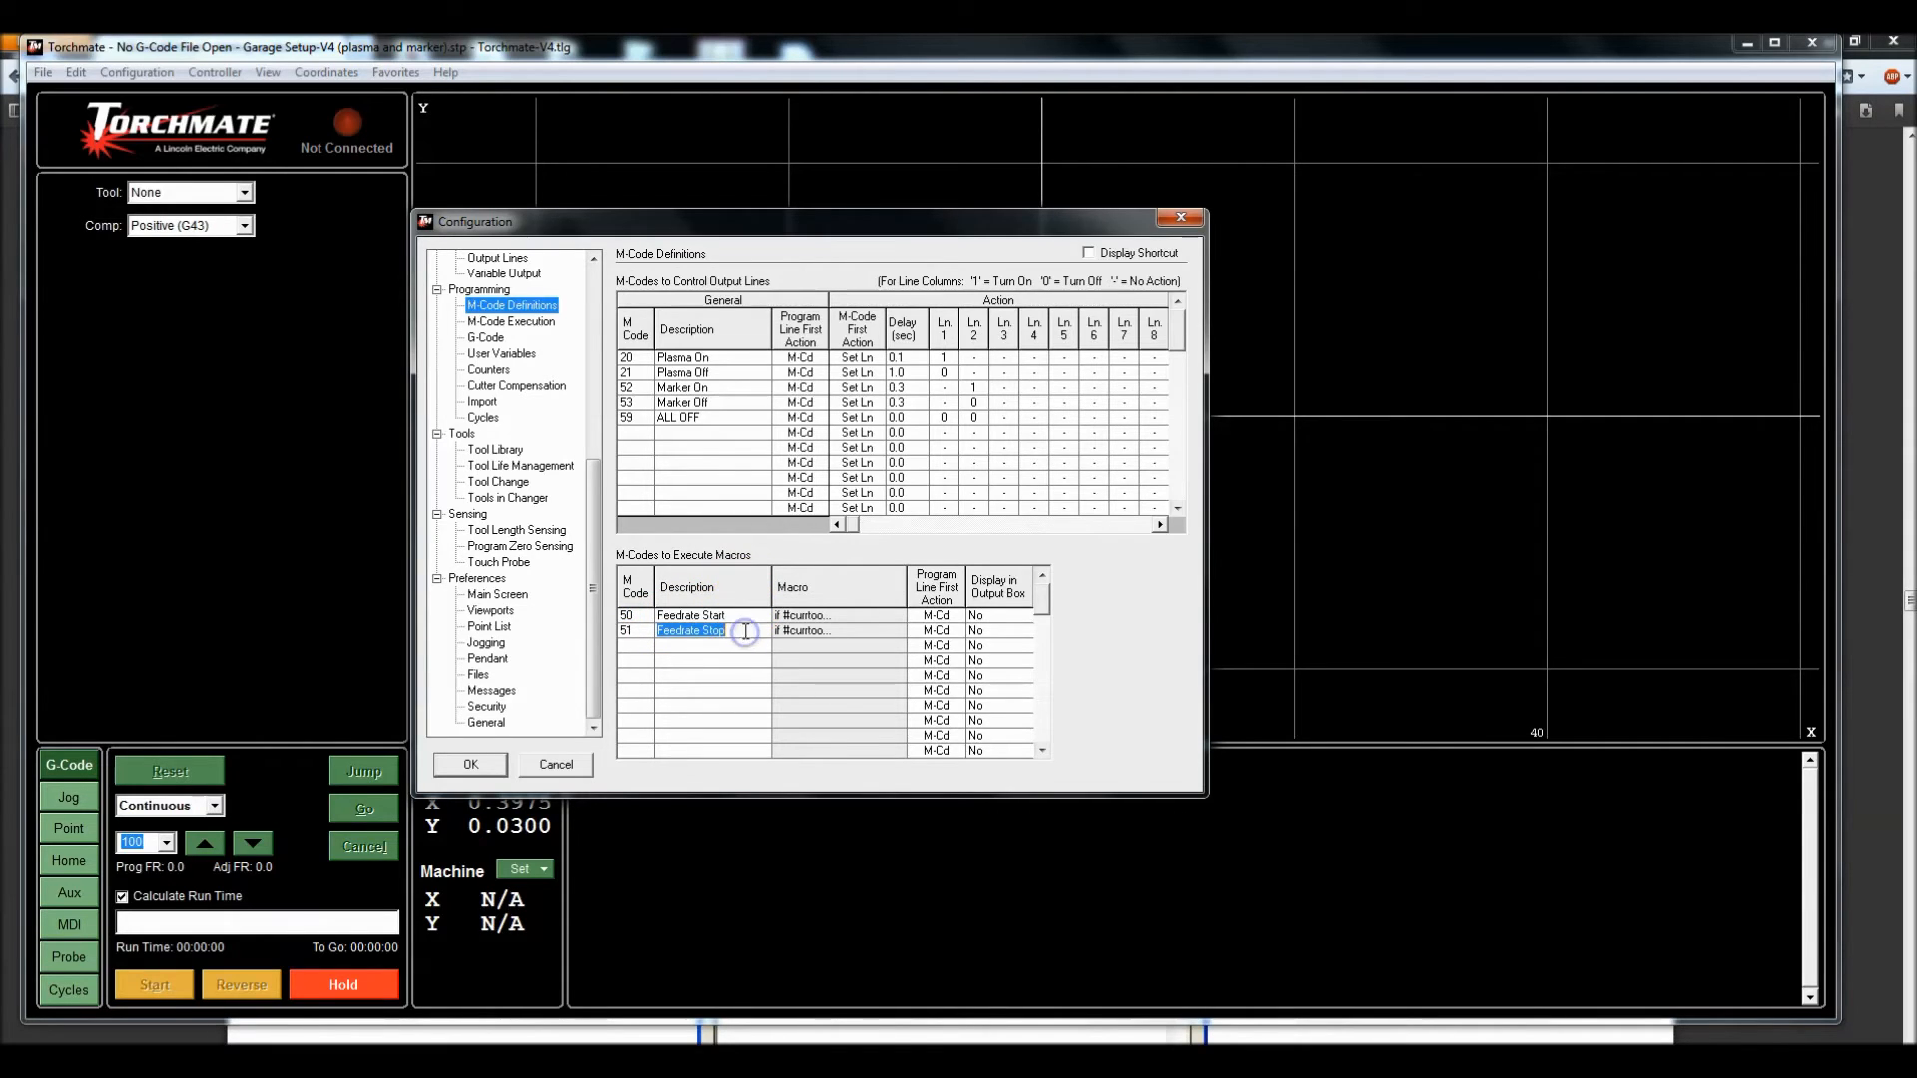
pyautogui.click(871, 614)
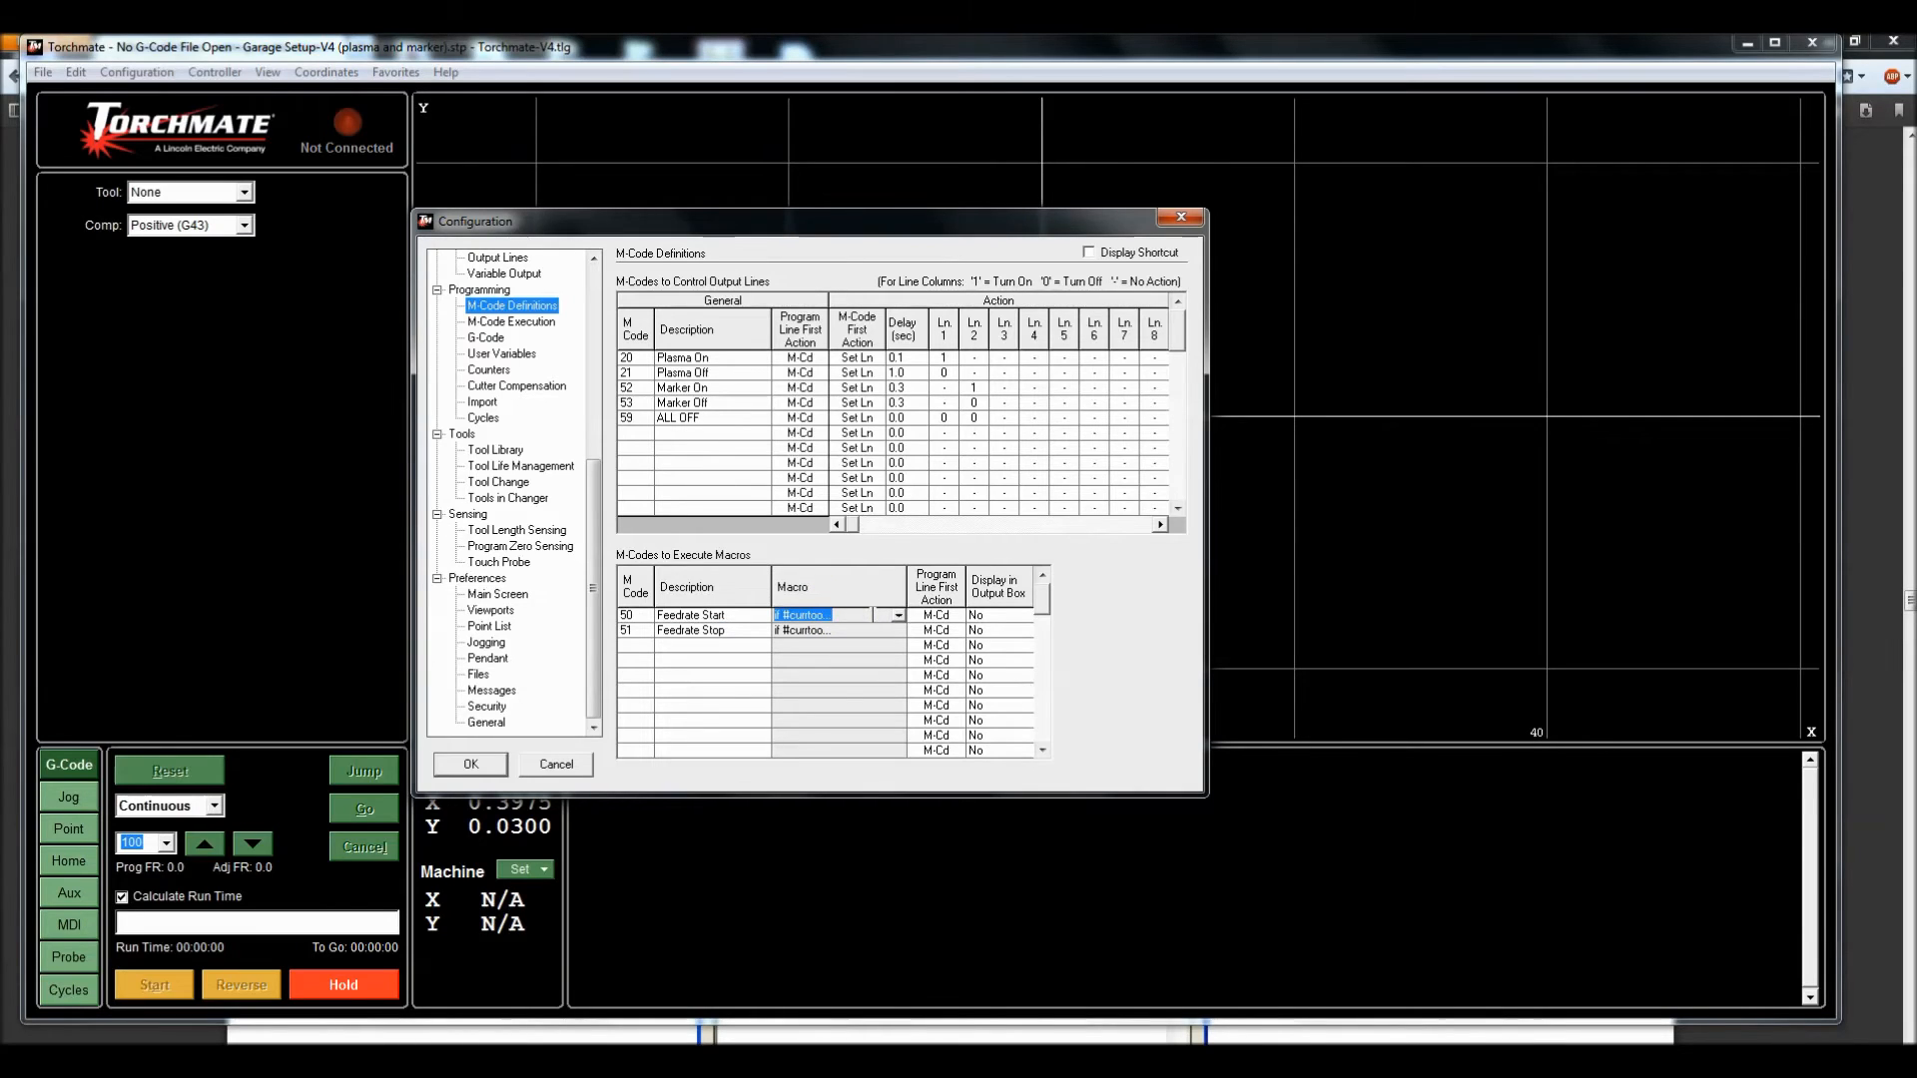
pyautogui.click(885, 617)
pyautogui.click(898, 616)
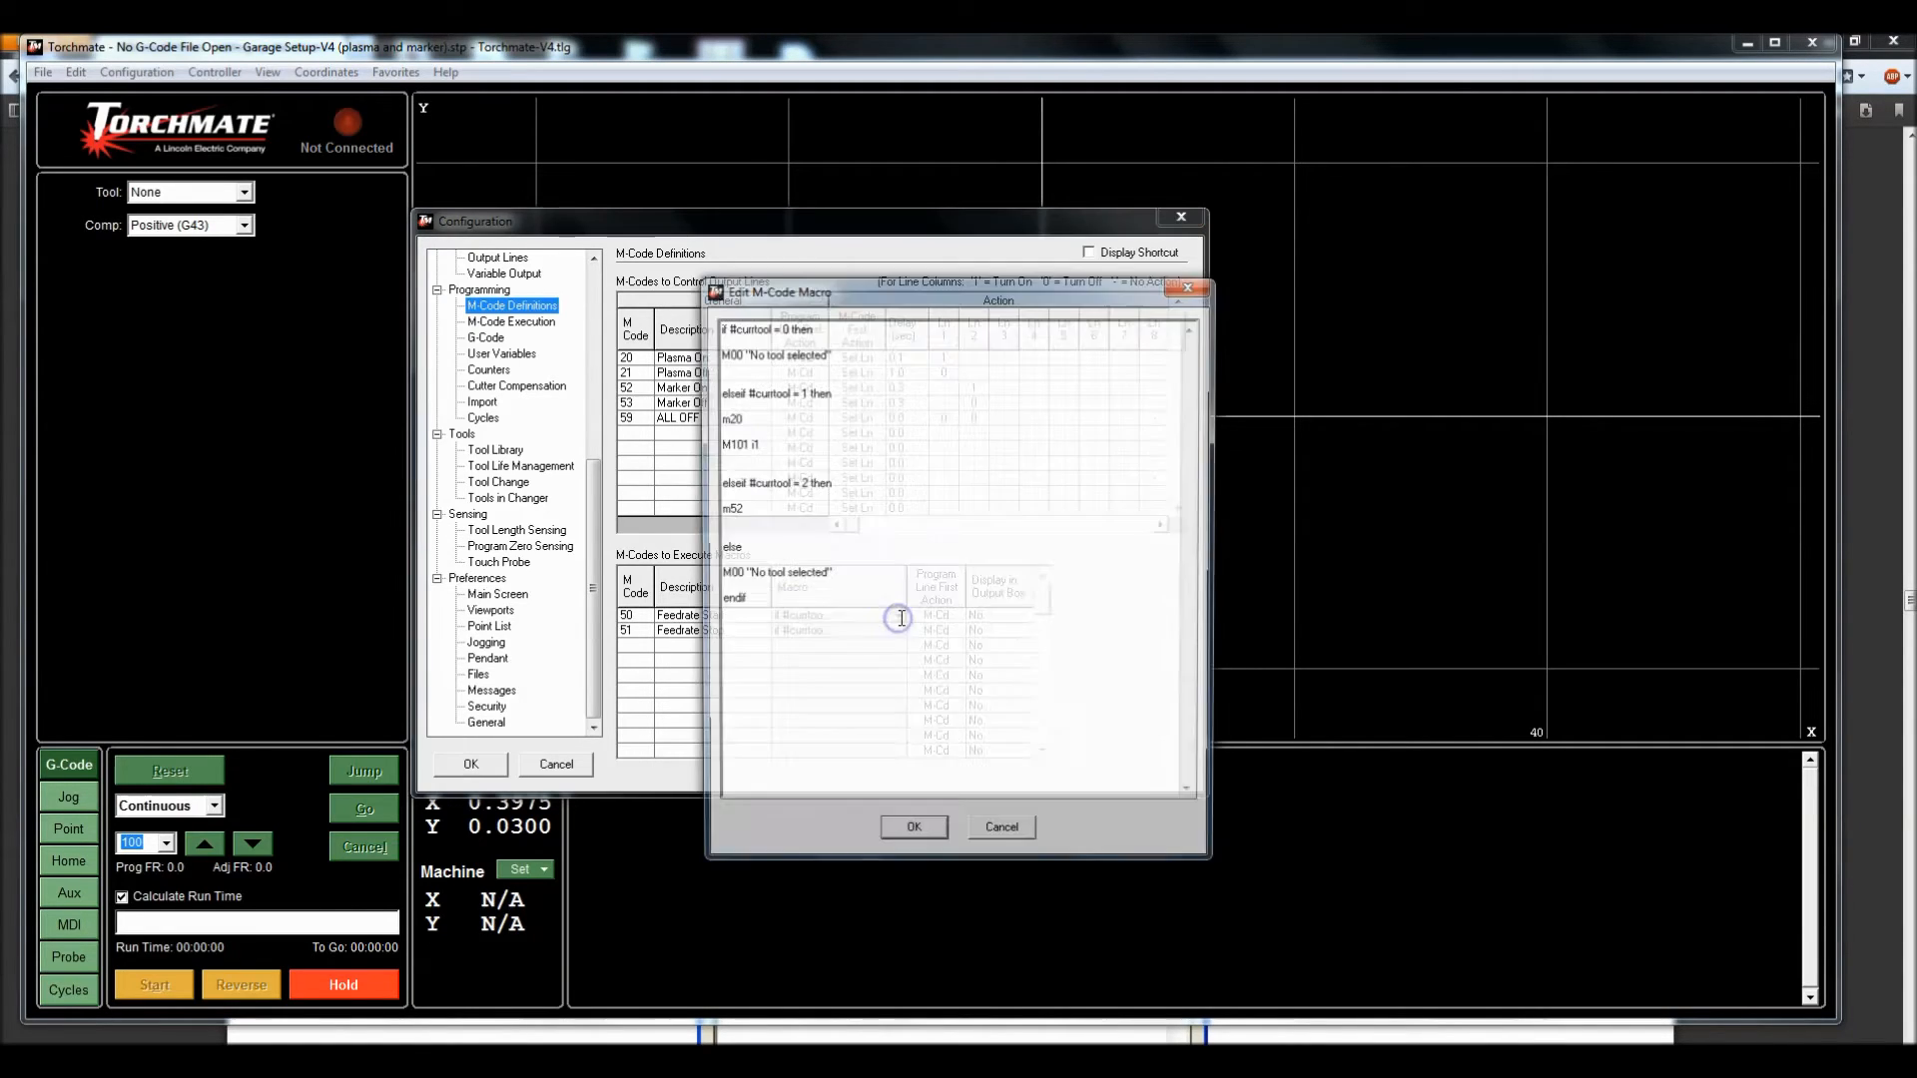
pyautogui.moveTo(862, 284); pyautogui.dragTo(1090, 233)
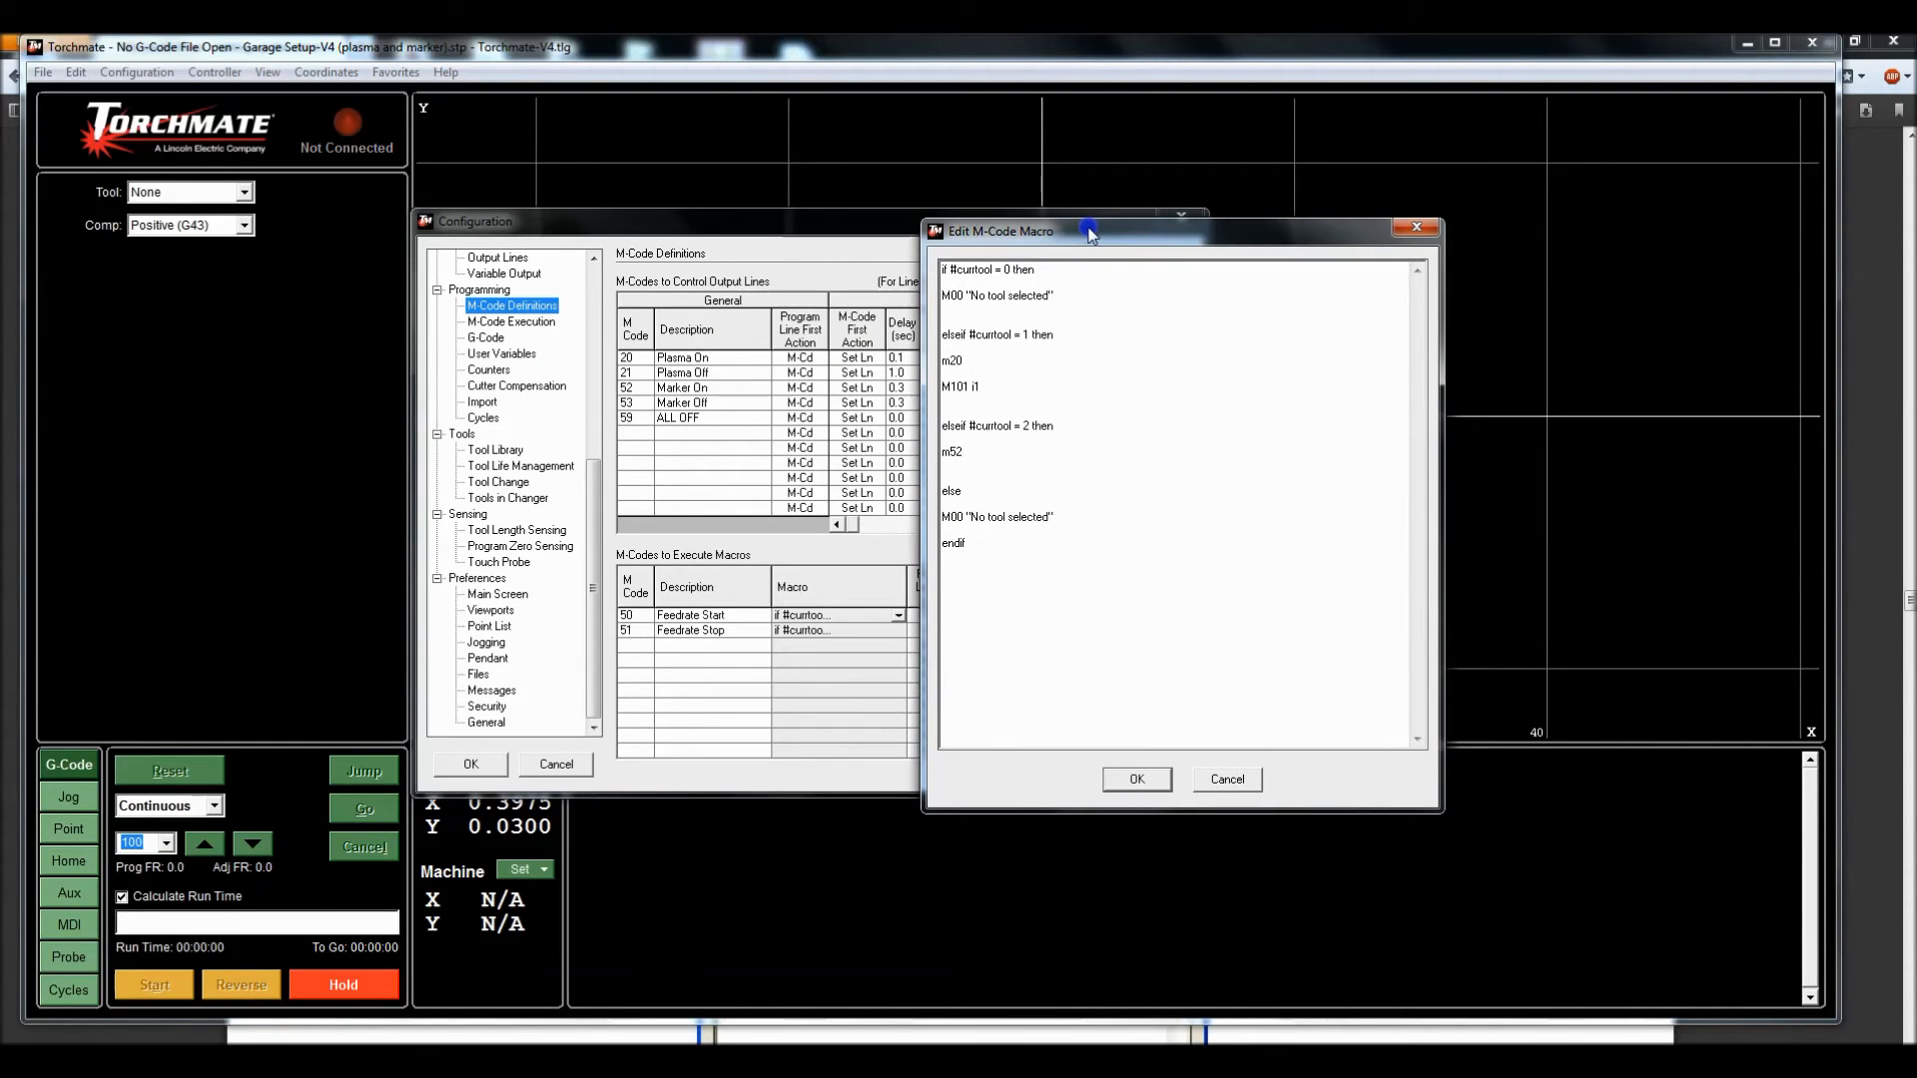
# Step: Examine the Feedrate Start macro's conditions and commands for tool 0 and tool 1
pyautogui.click(1106, 385)
pyautogui.doubleClick(1008, 270)
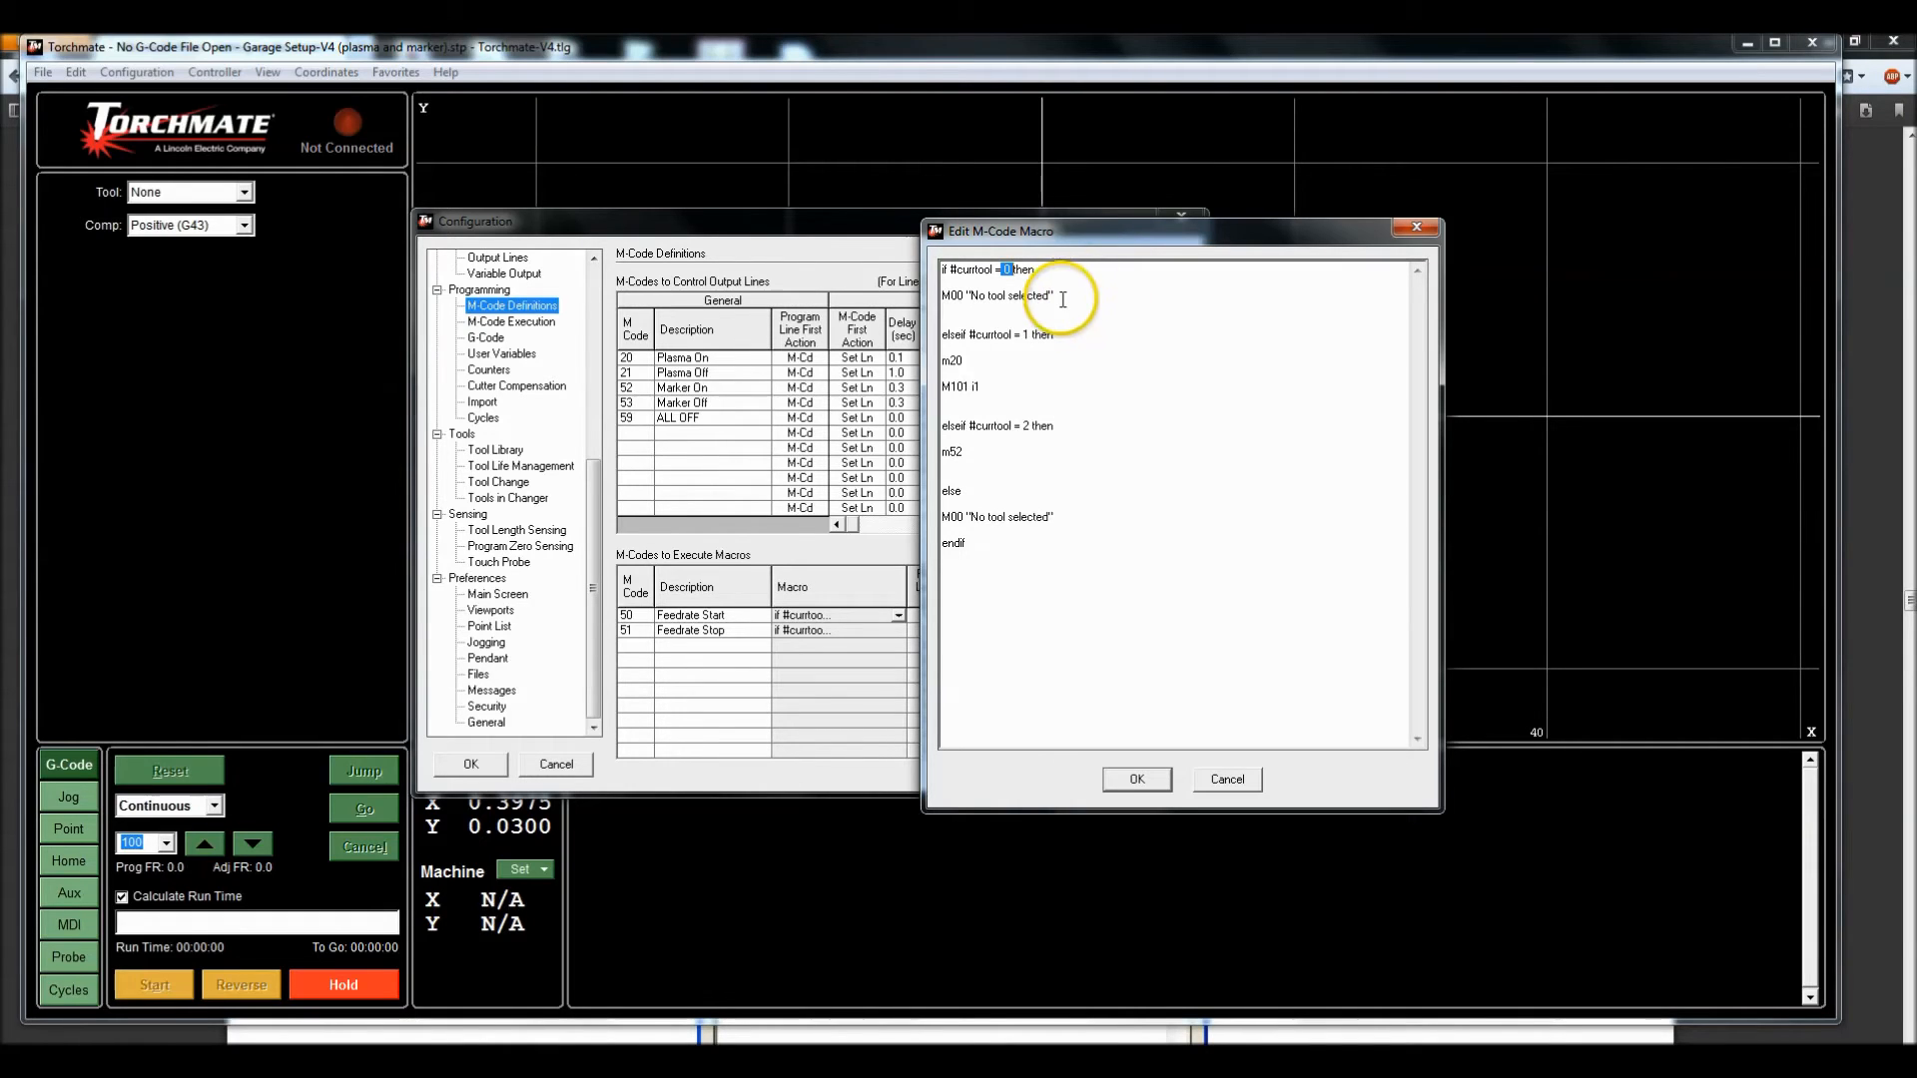
pyautogui.click(1071, 292)
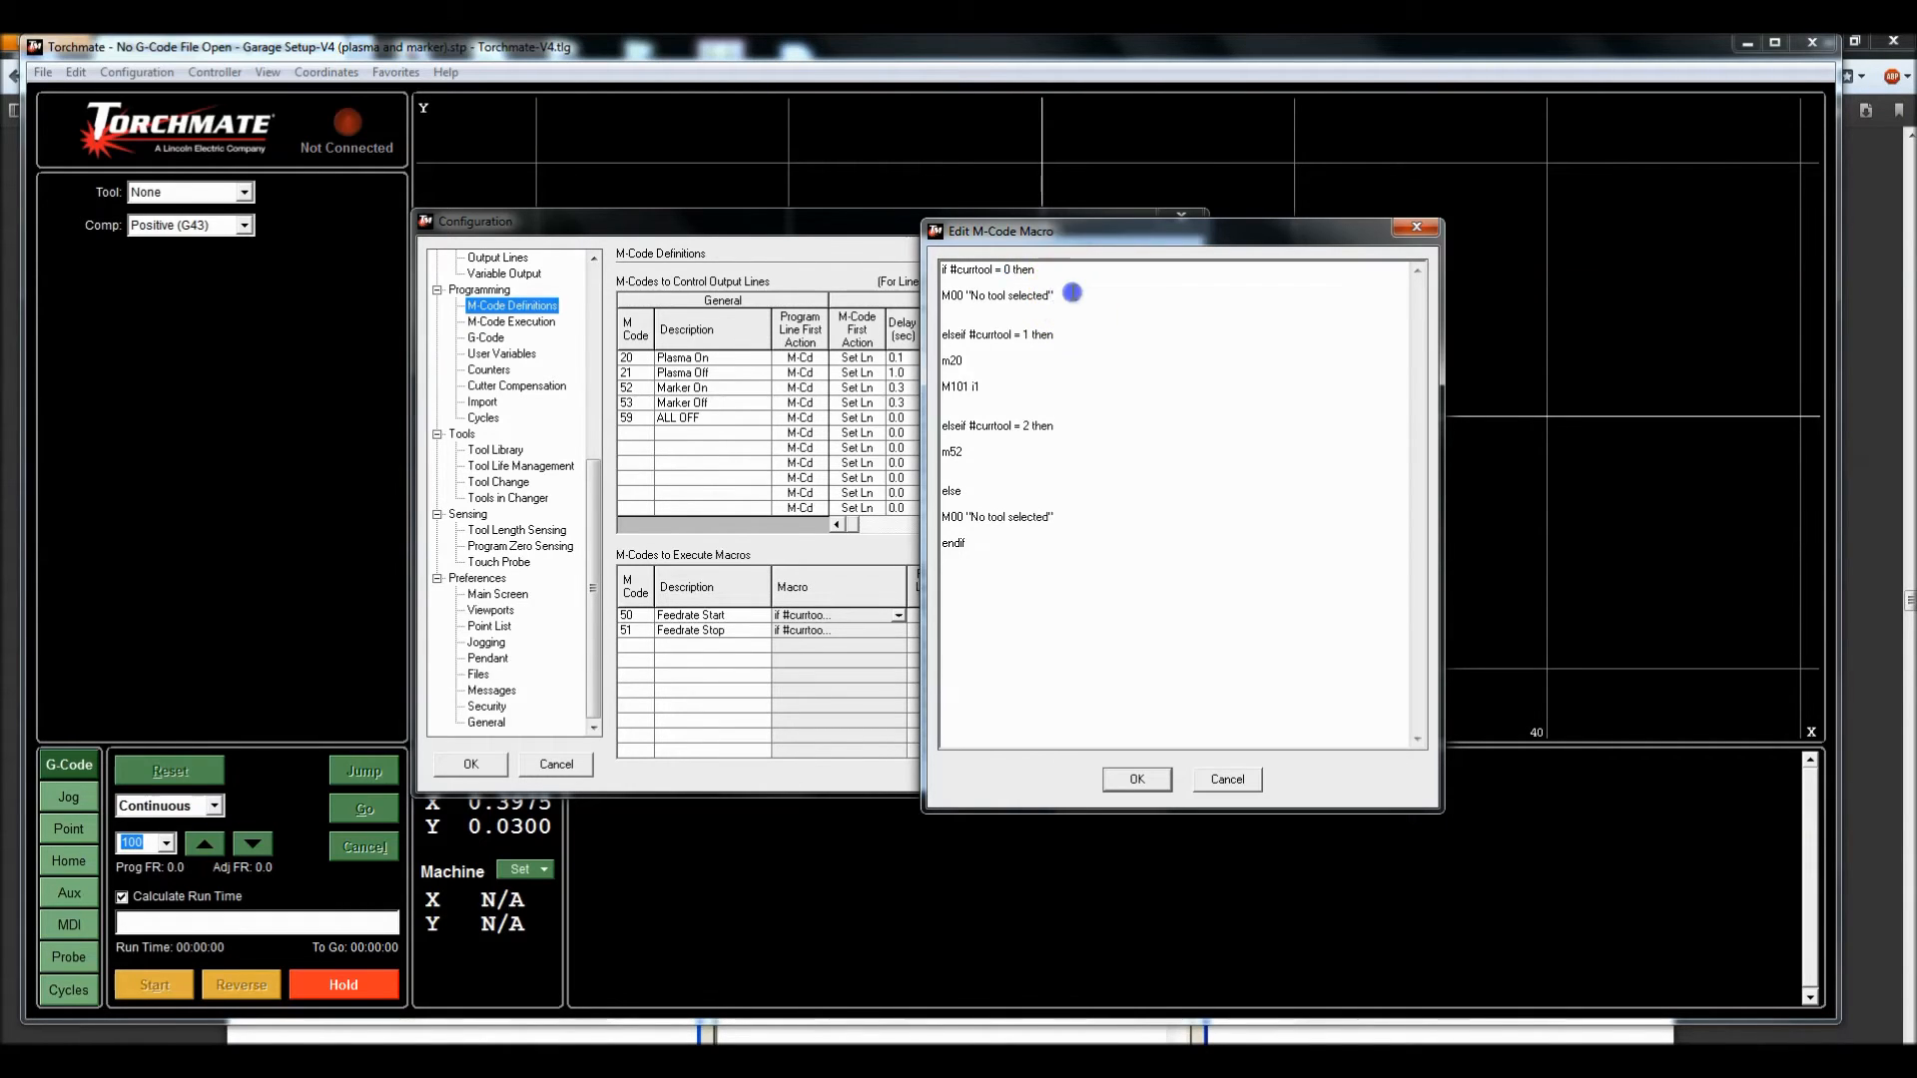
pyautogui.moveTo(1061, 292); pyautogui.dragTo(968, 297)
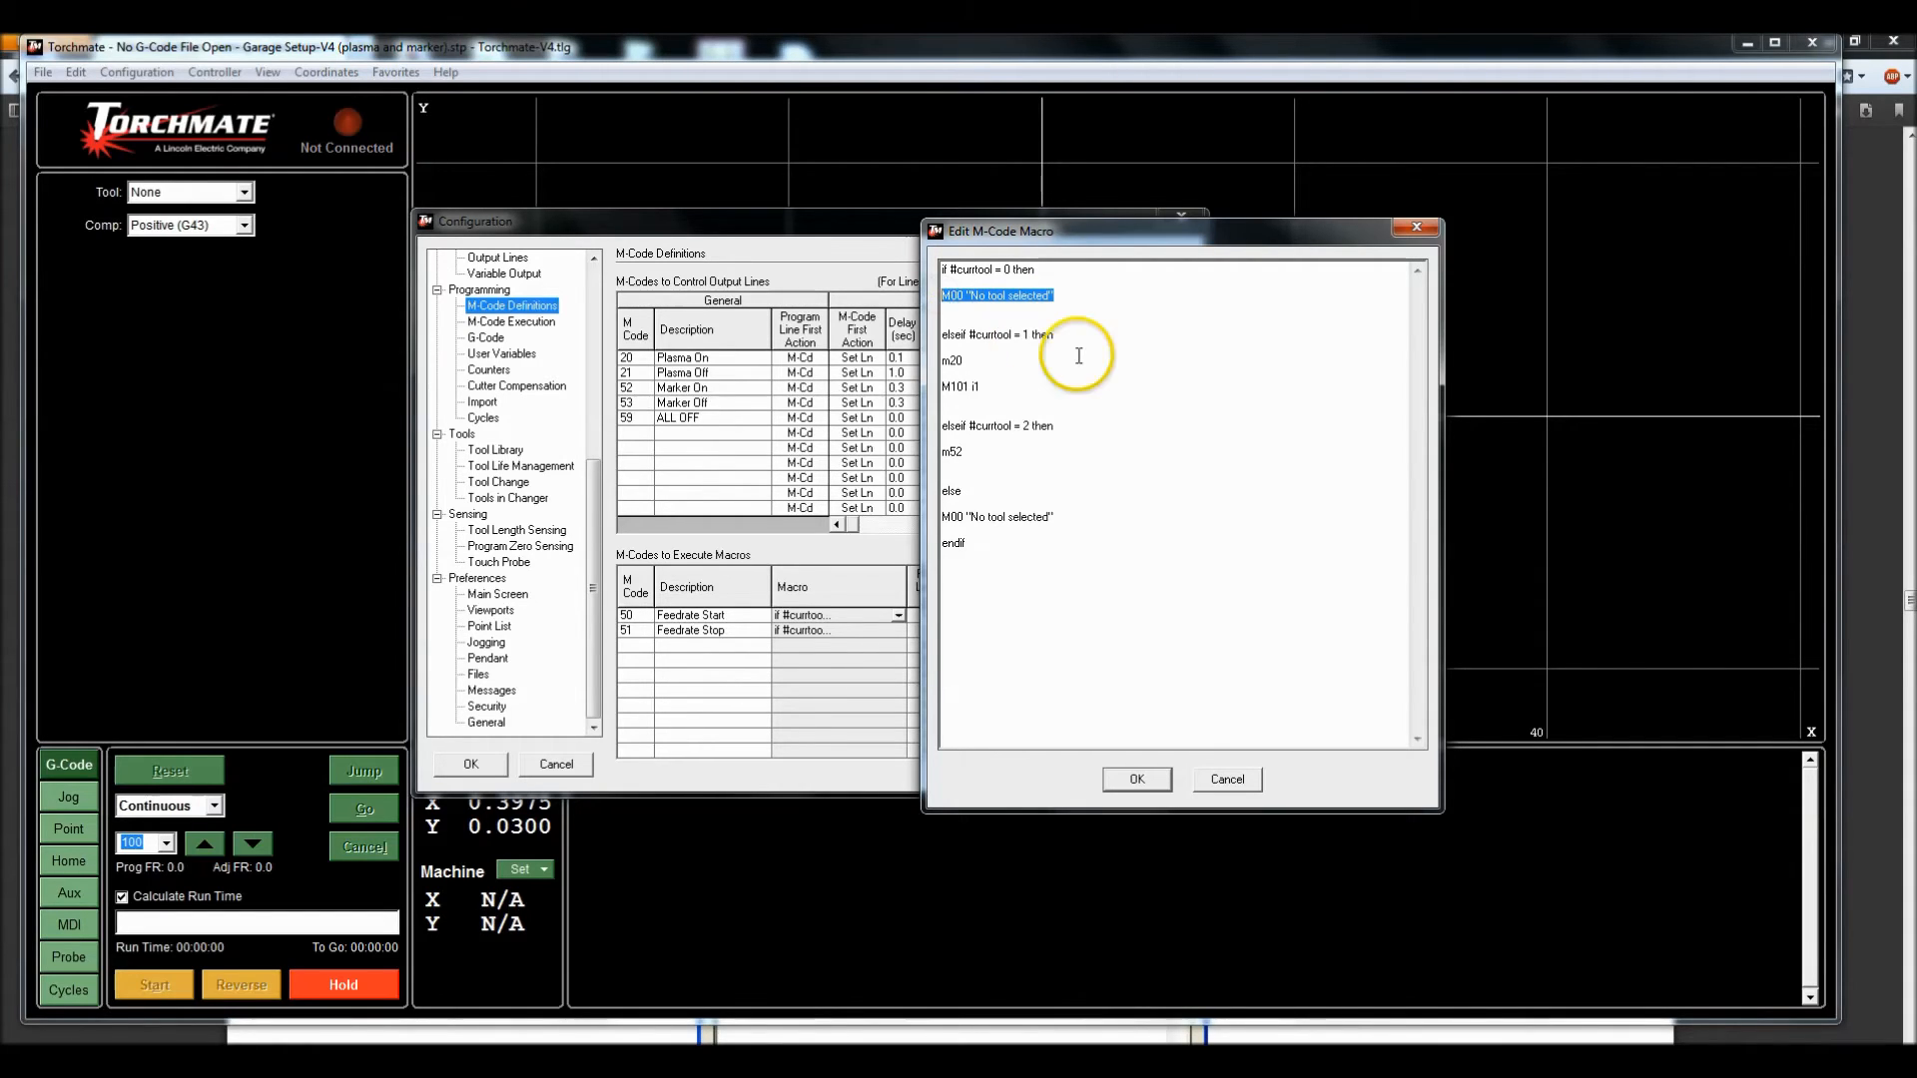
pyautogui.moveTo(996, 334); pyautogui.dragTo(1015, 335)
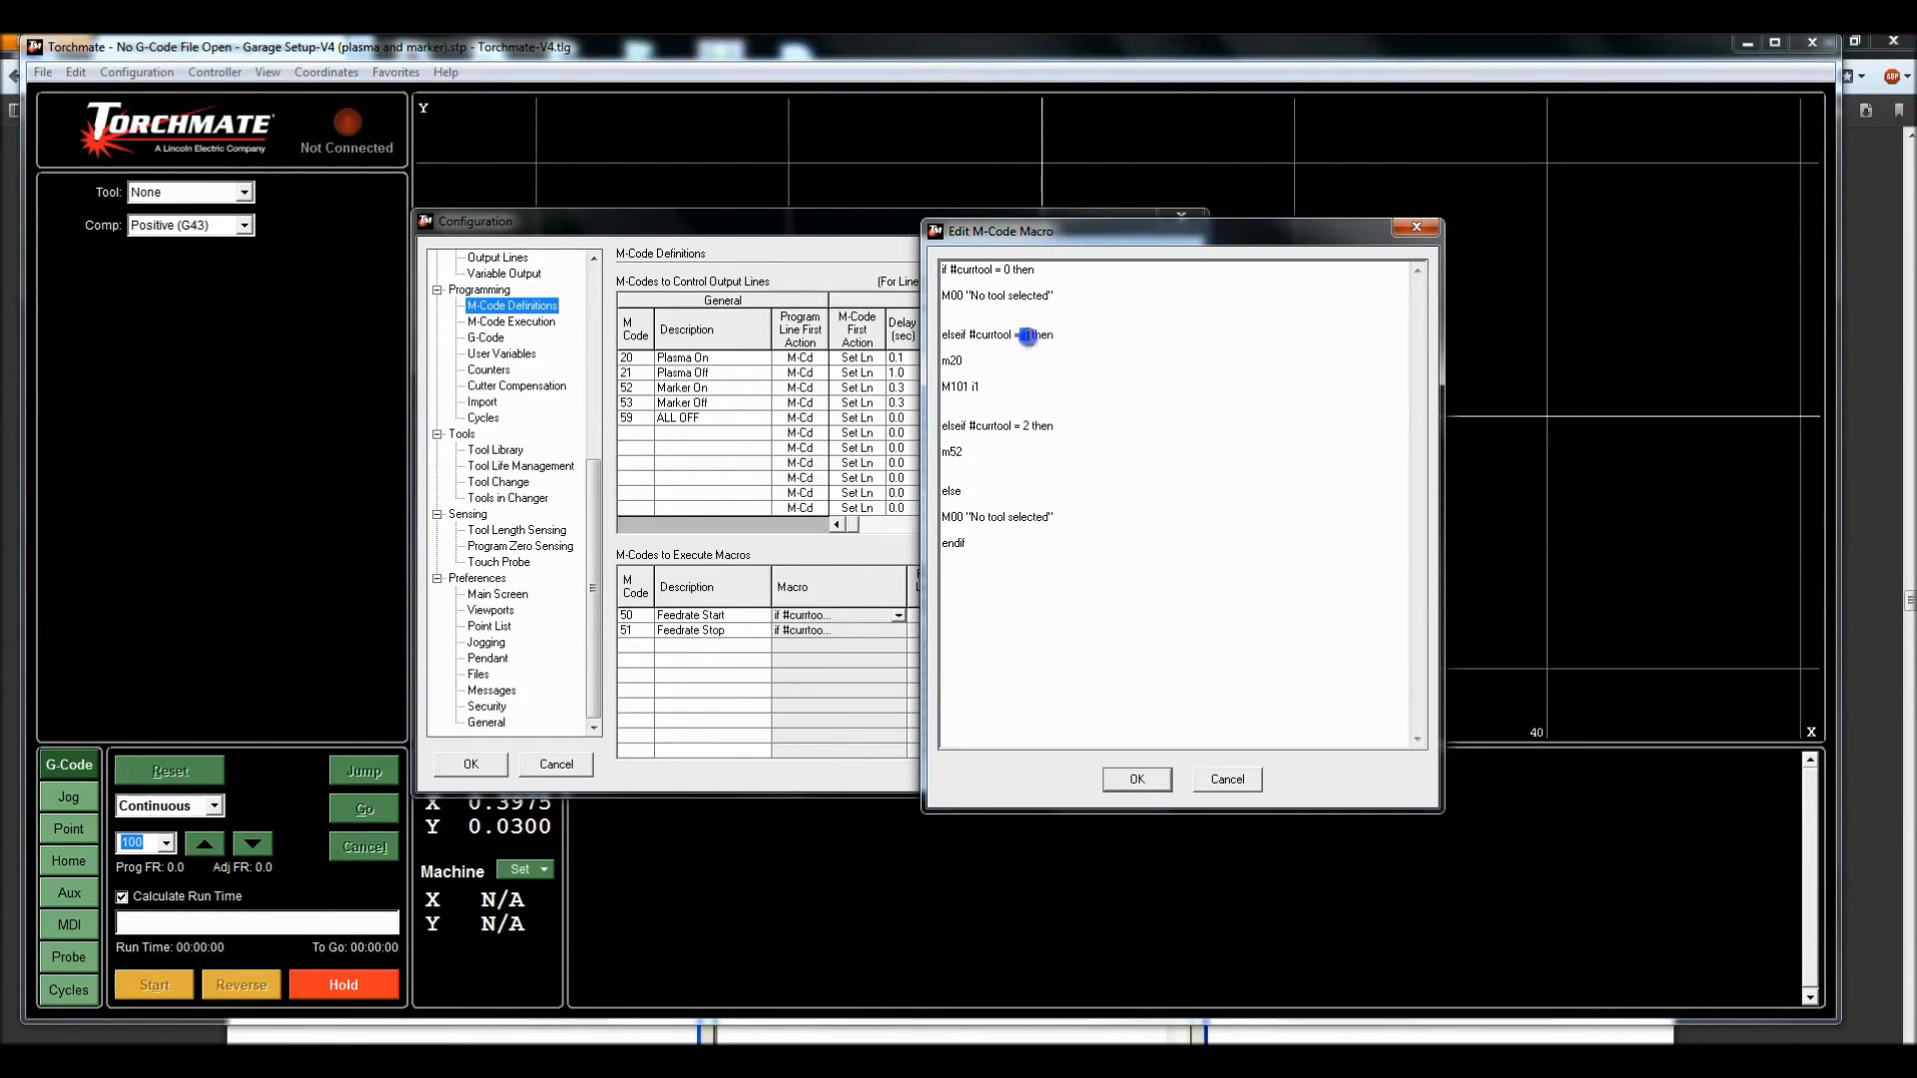
pyautogui.click(970, 361)
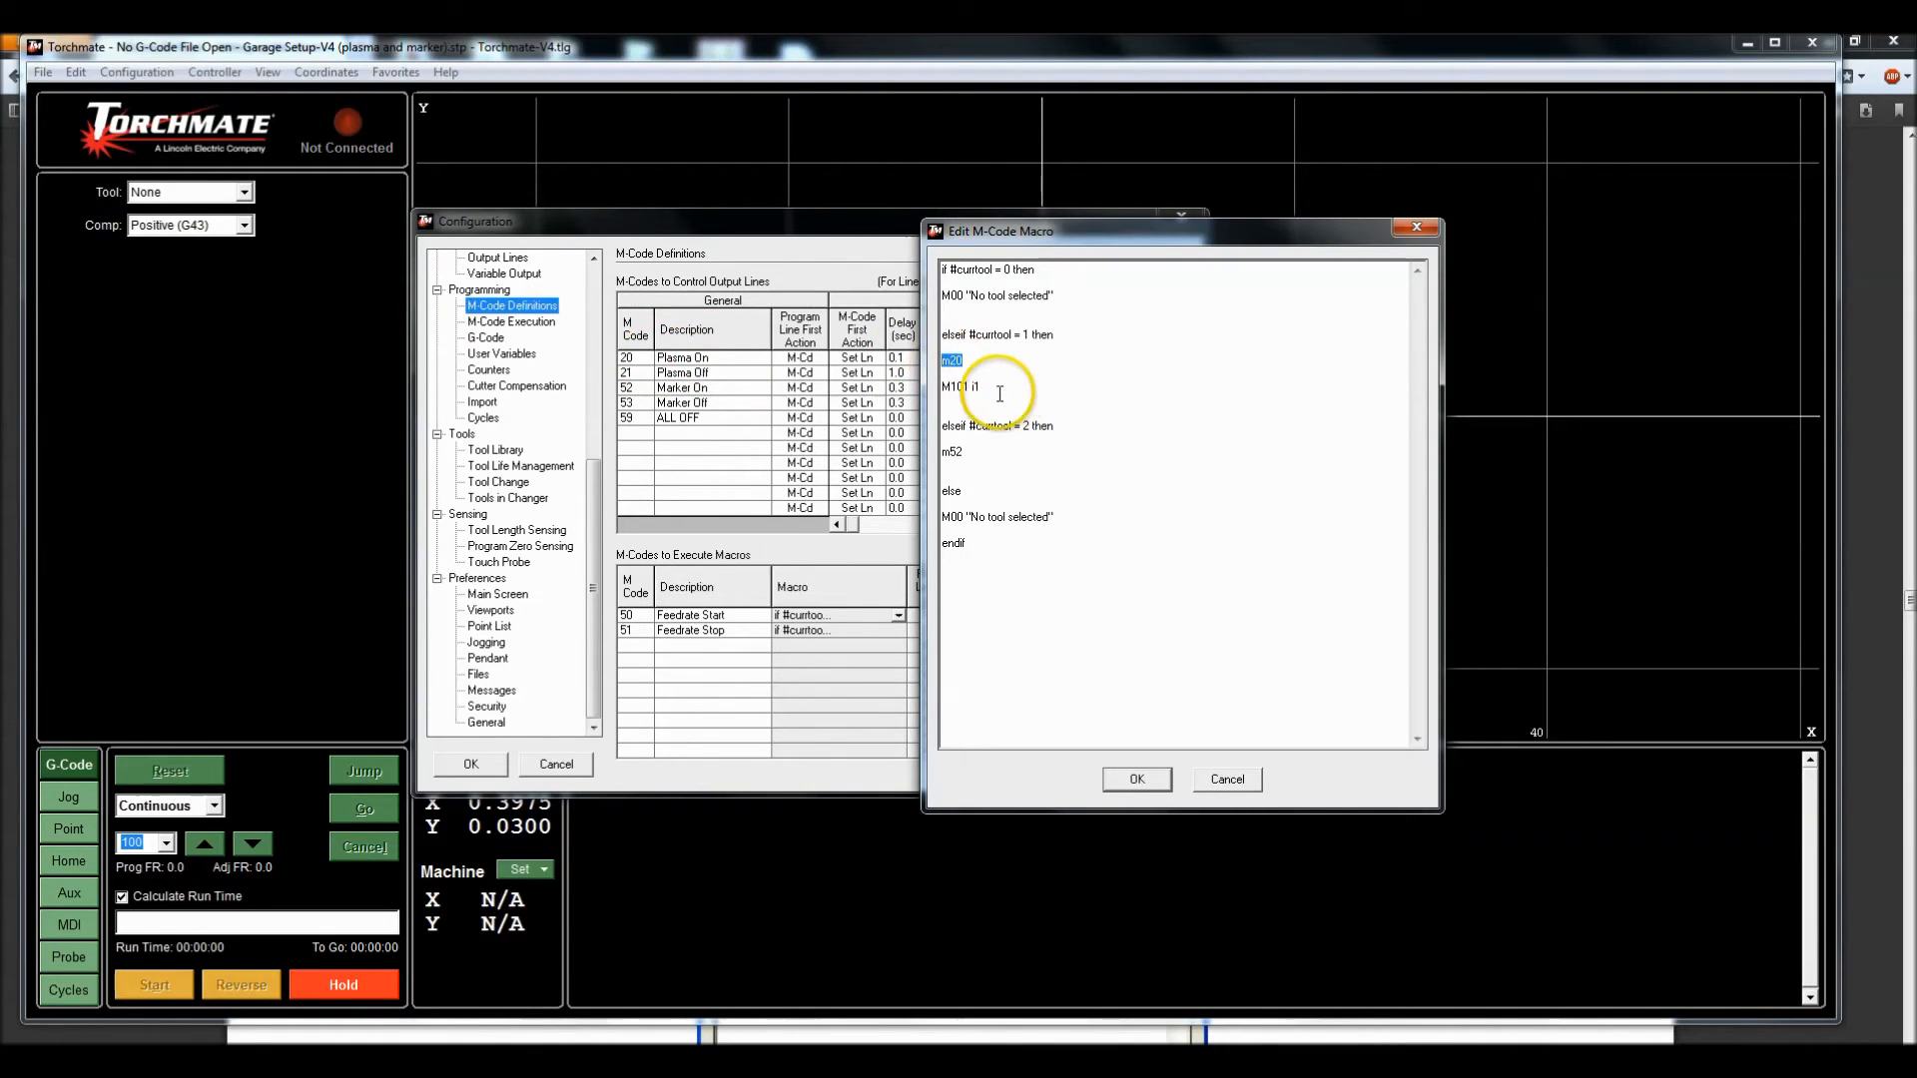
pyautogui.moveTo(992, 386); pyautogui.dragTo(929, 385)
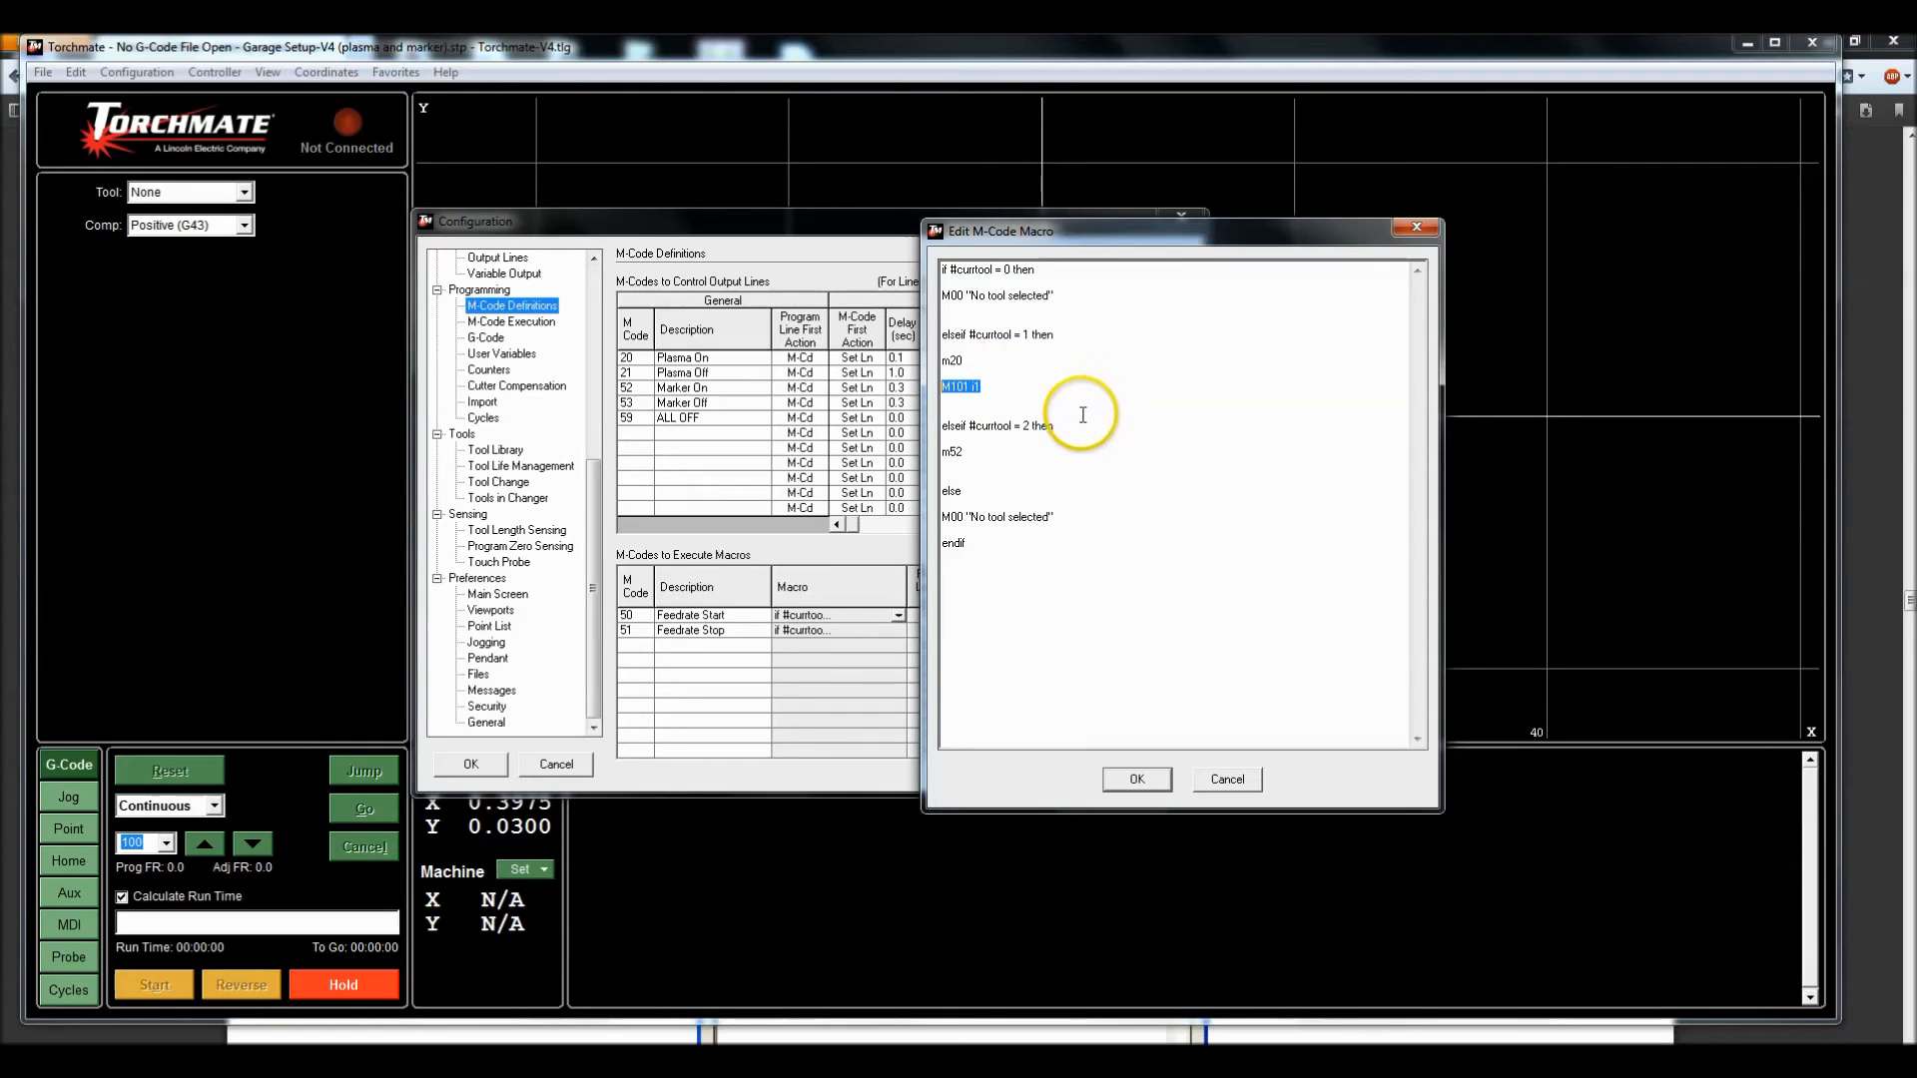
# Step: Examine the Feedrate Start macro's tool 2 and else branches, and close the macro
pyautogui.click(1022, 427)
pyautogui.doubleClick(976, 451)
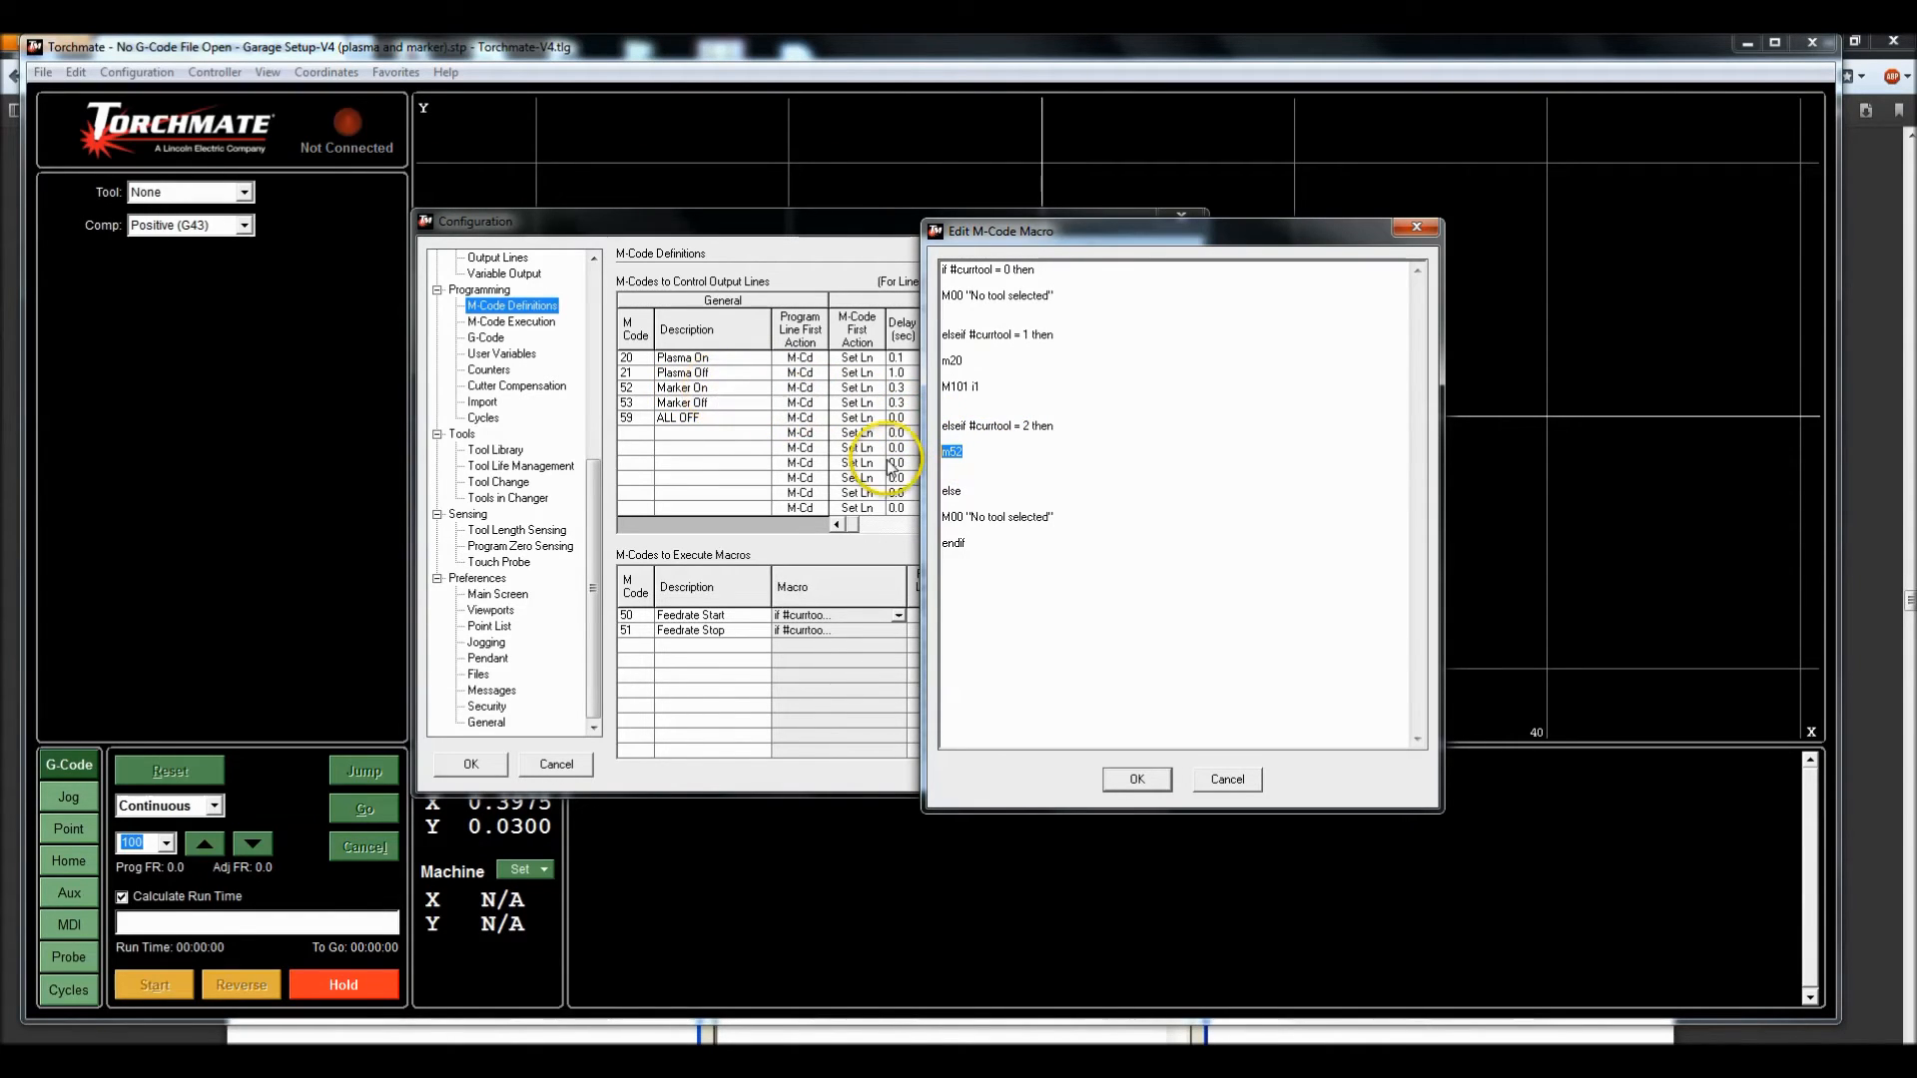
pyautogui.click(951, 490)
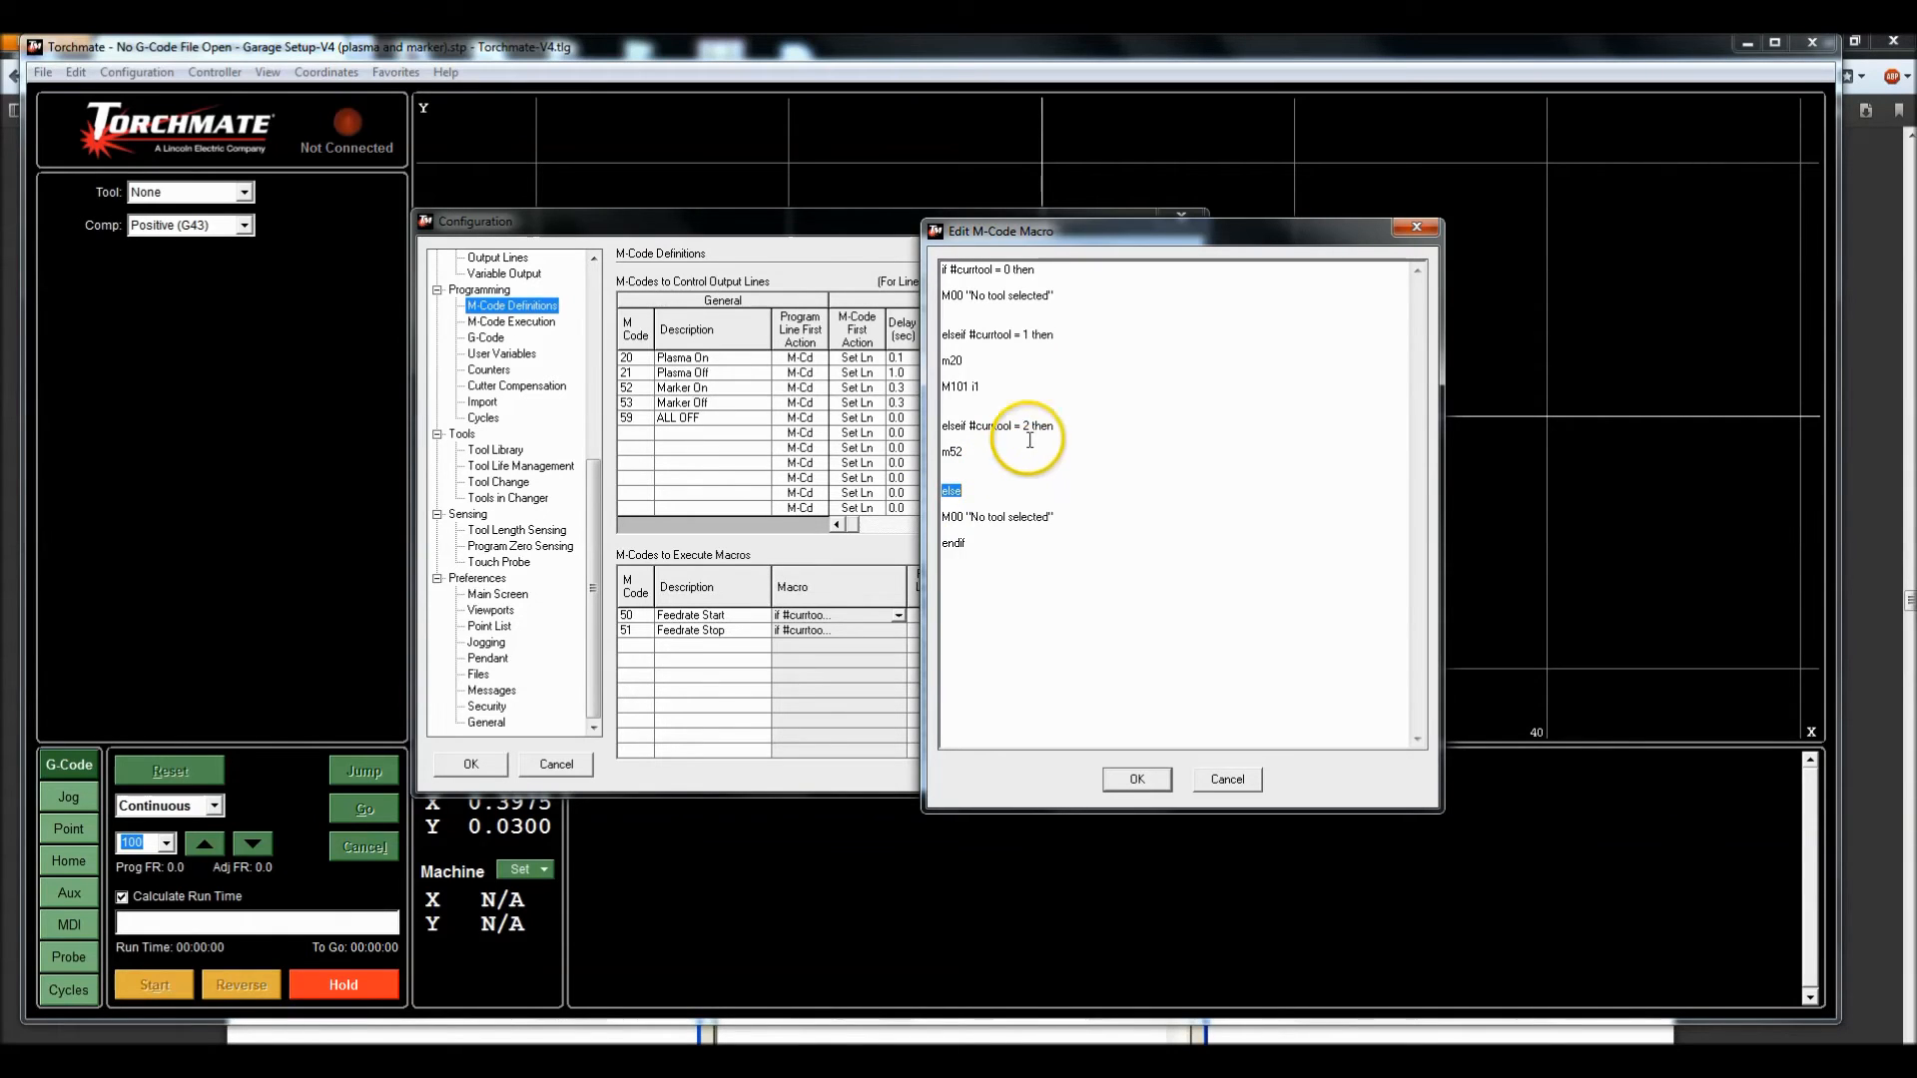
pyautogui.doubleClick(1006, 270)
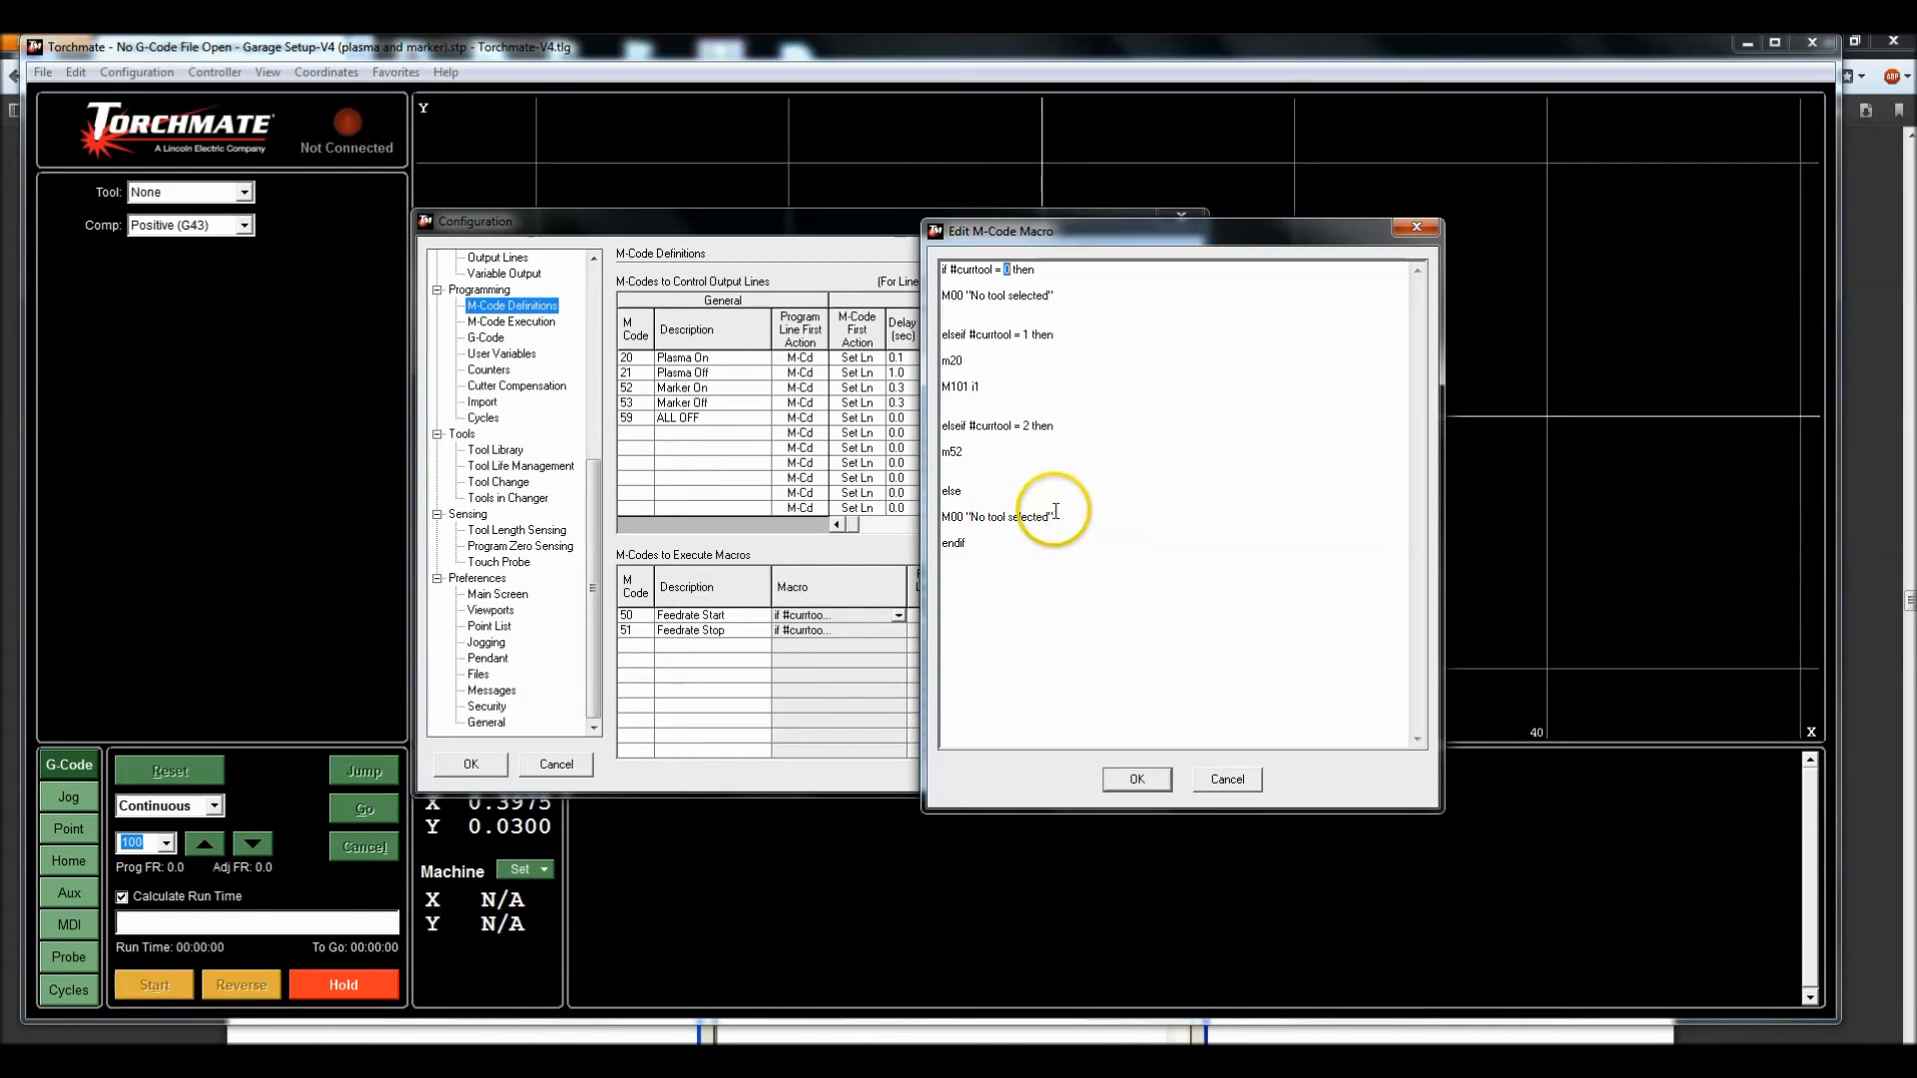
pyautogui.moveTo(949, 518); pyautogui.dragTo(938, 253)
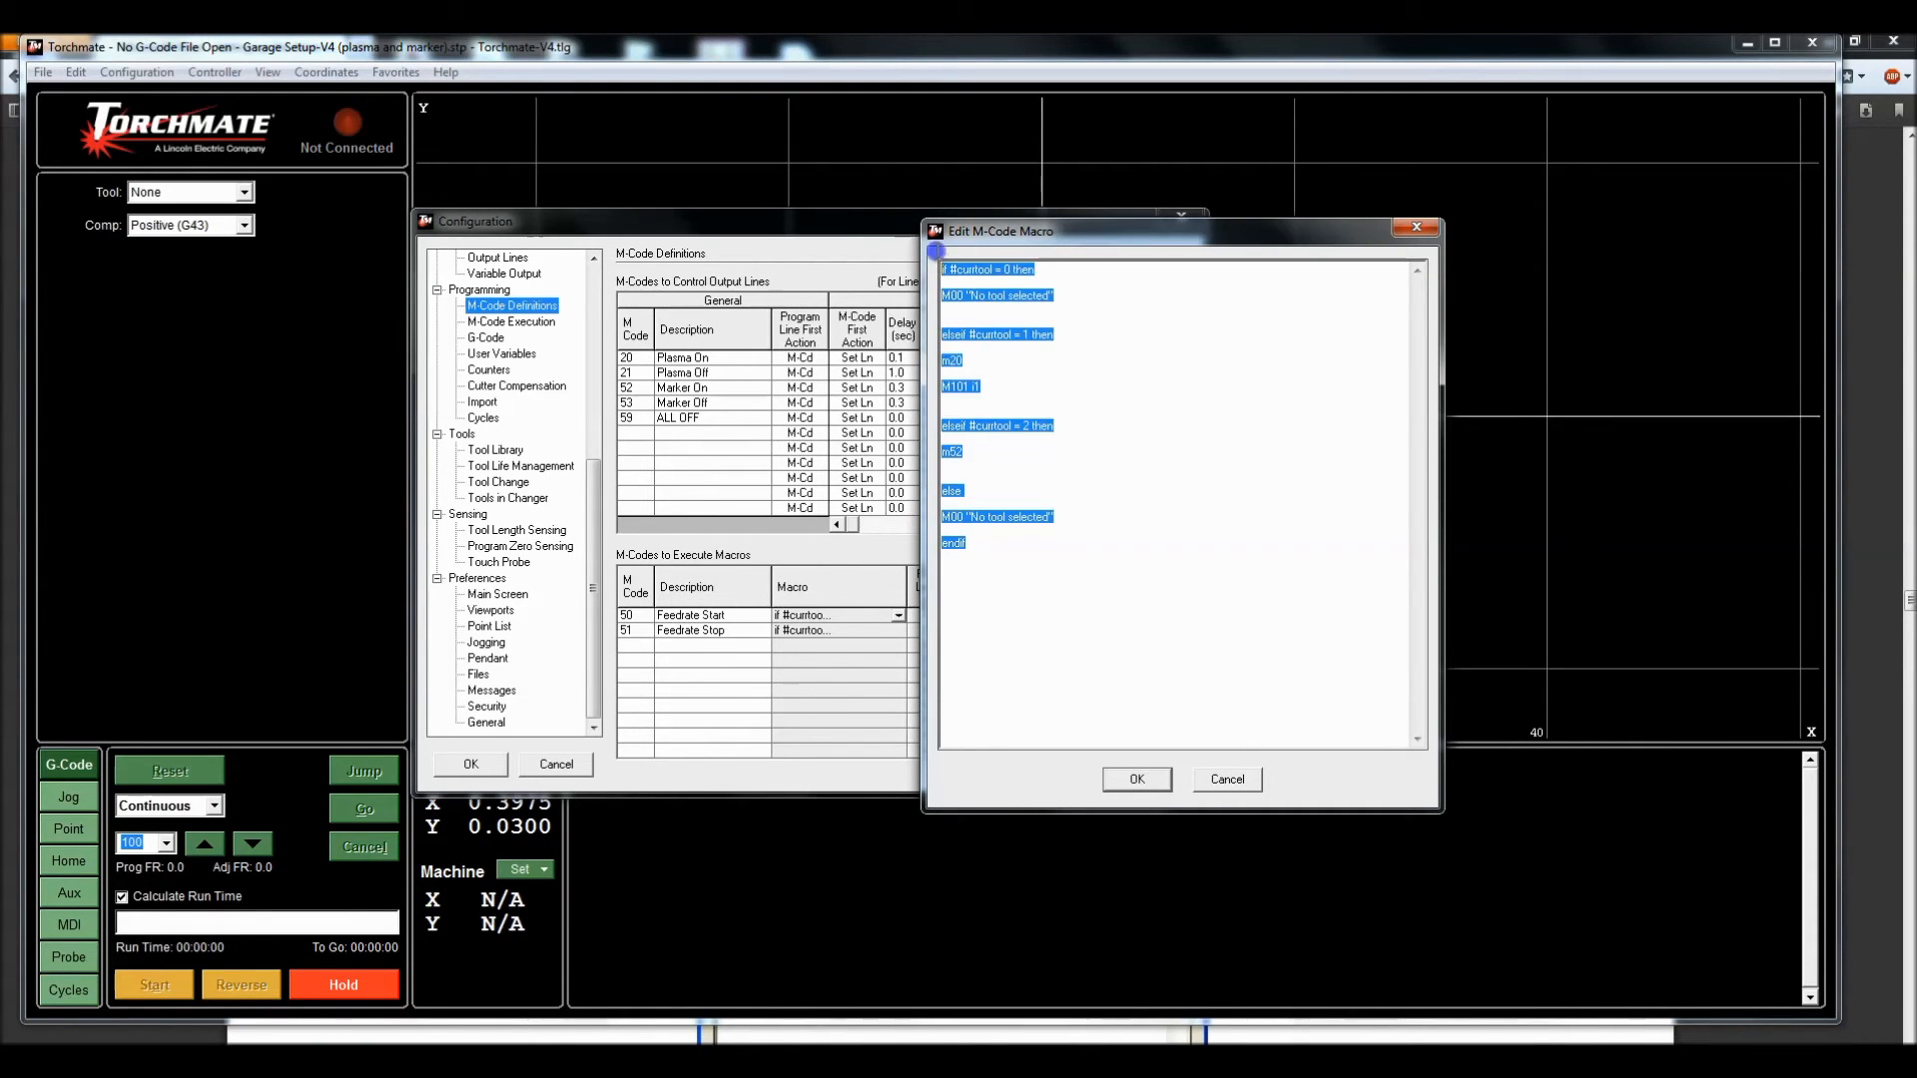
pyautogui.click(1138, 780)
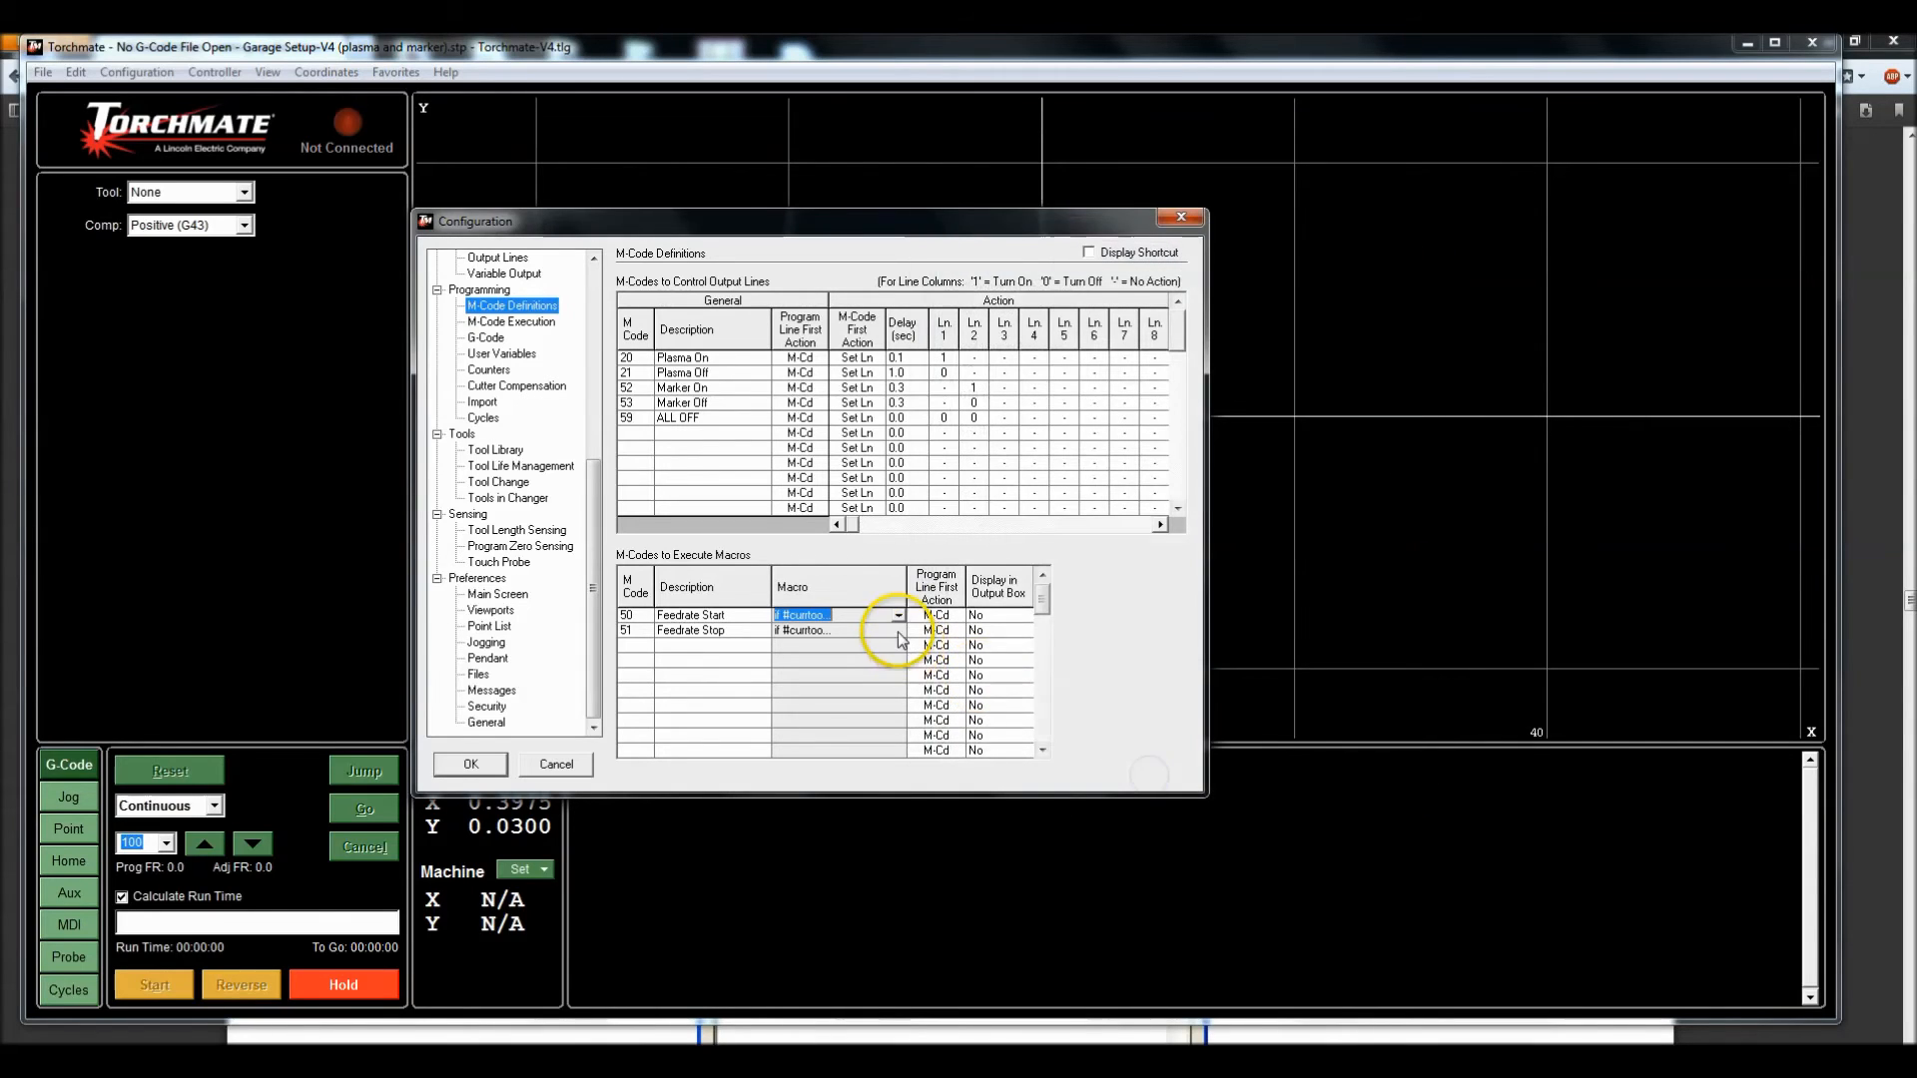
# Step: Open the Feedrate Stop macro of M-code 51, examine its tool 1 and tool 2 off commands, and close it
pyautogui.click(895, 631)
pyautogui.click(899, 631)
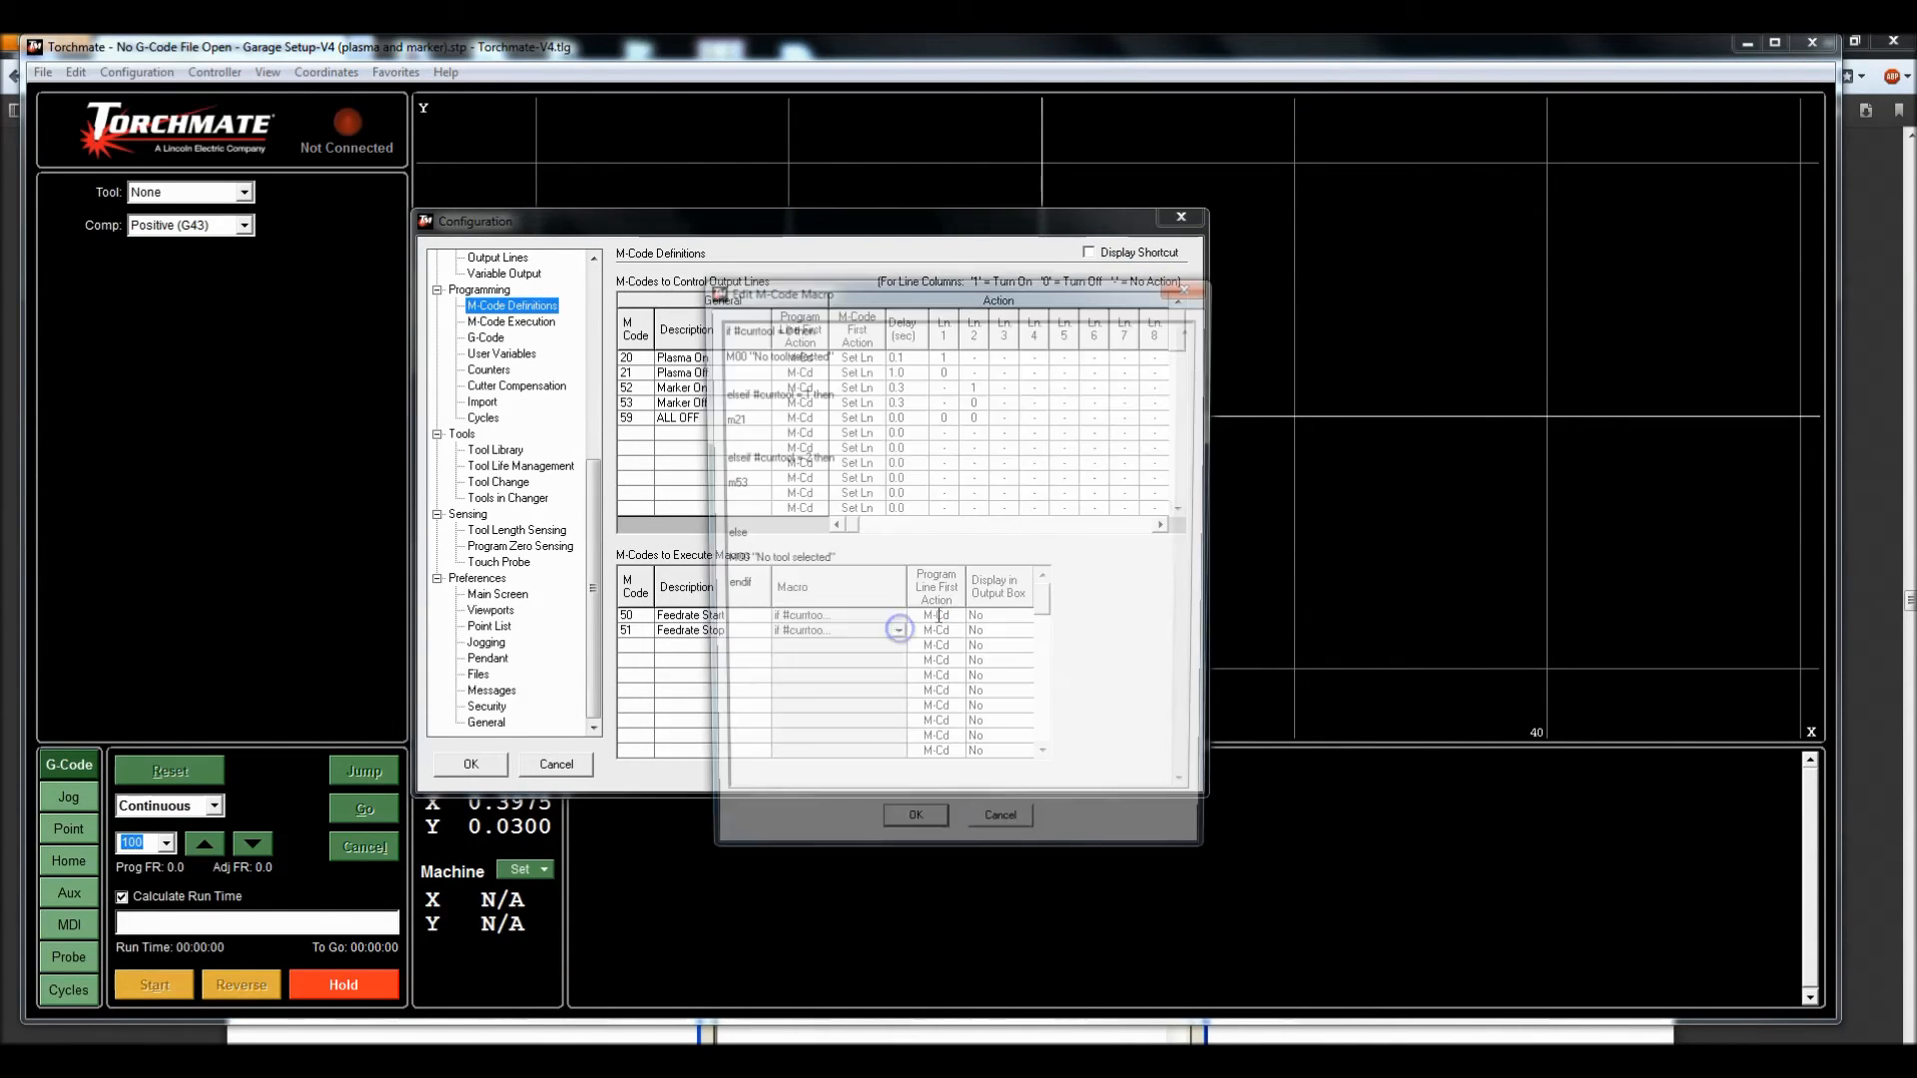
pyautogui.moveTo(914, 291); pyautogui.dragTo(1137, 217)
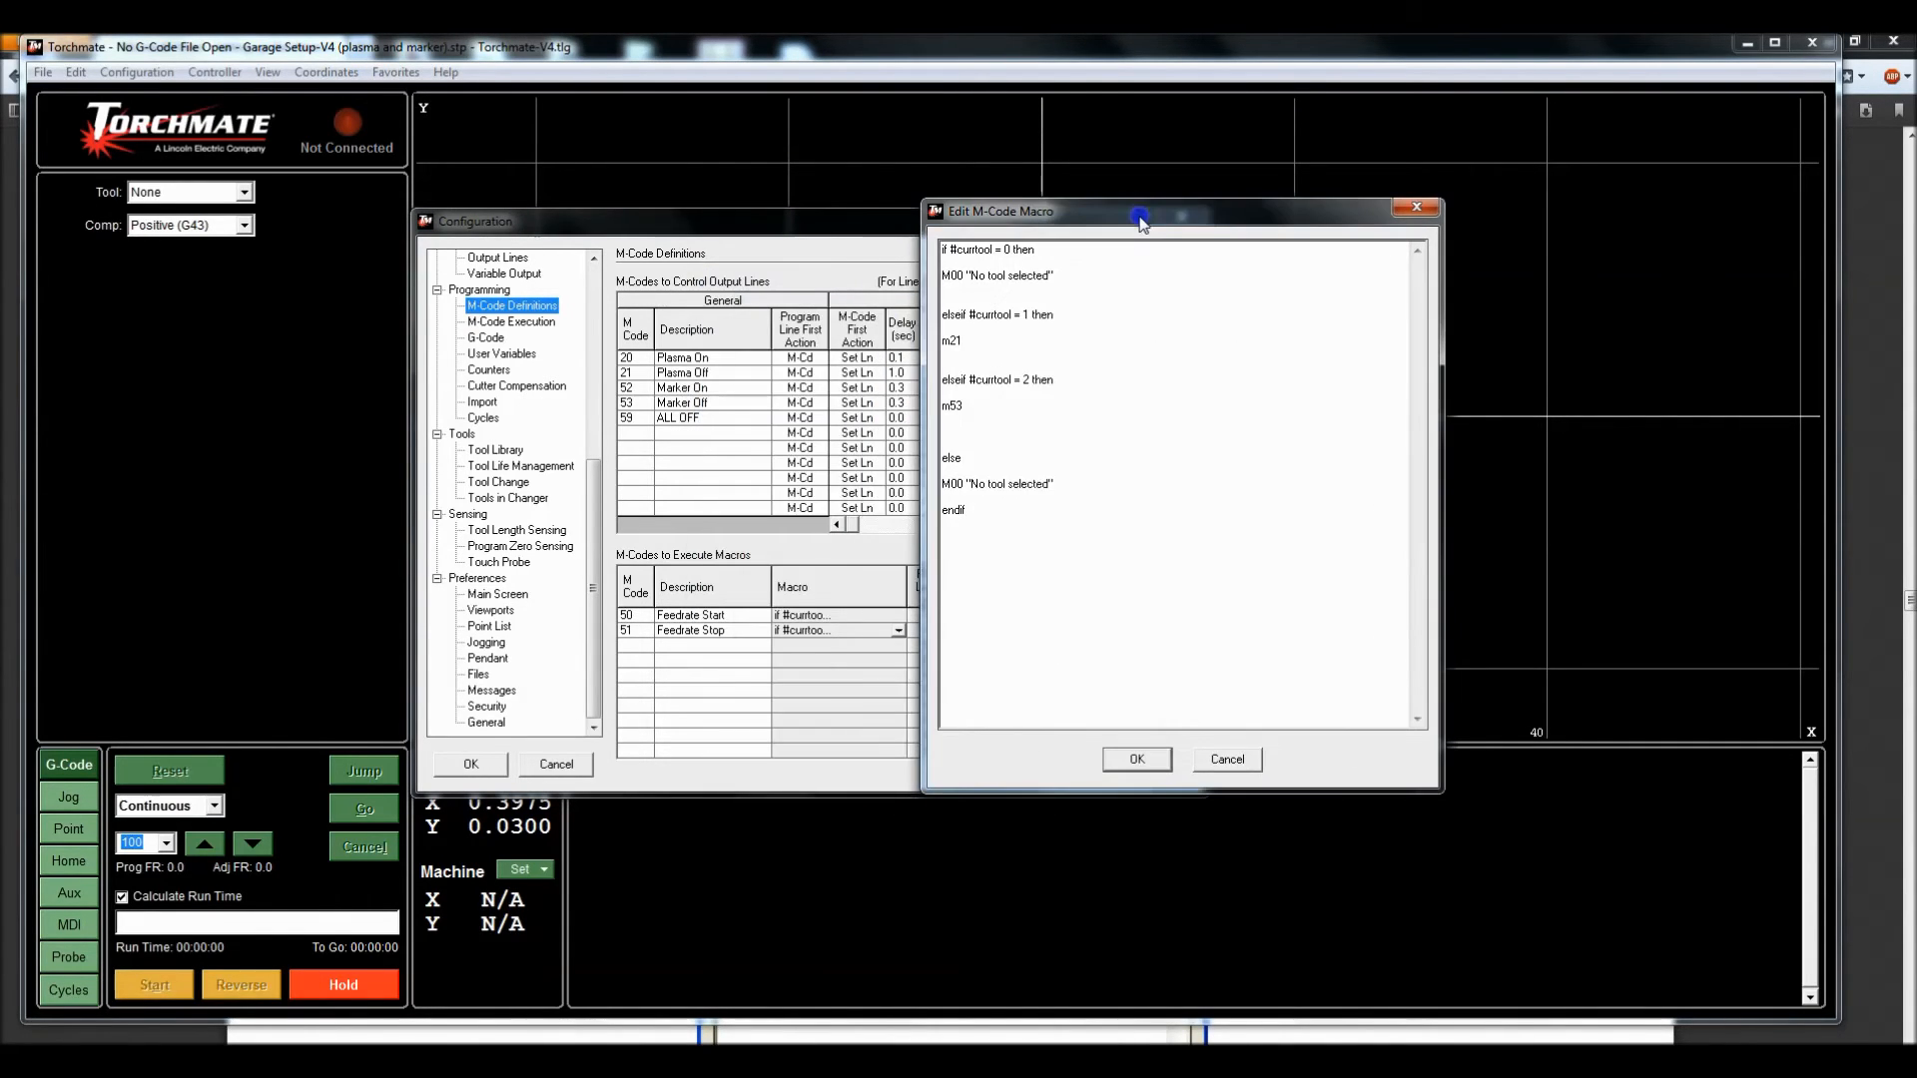
pyautogui.click(957, 341)
pyautogui.moveTo(957, 341); pyautogui.dragTo(956, 315)
pyautogui.click(986, 315)
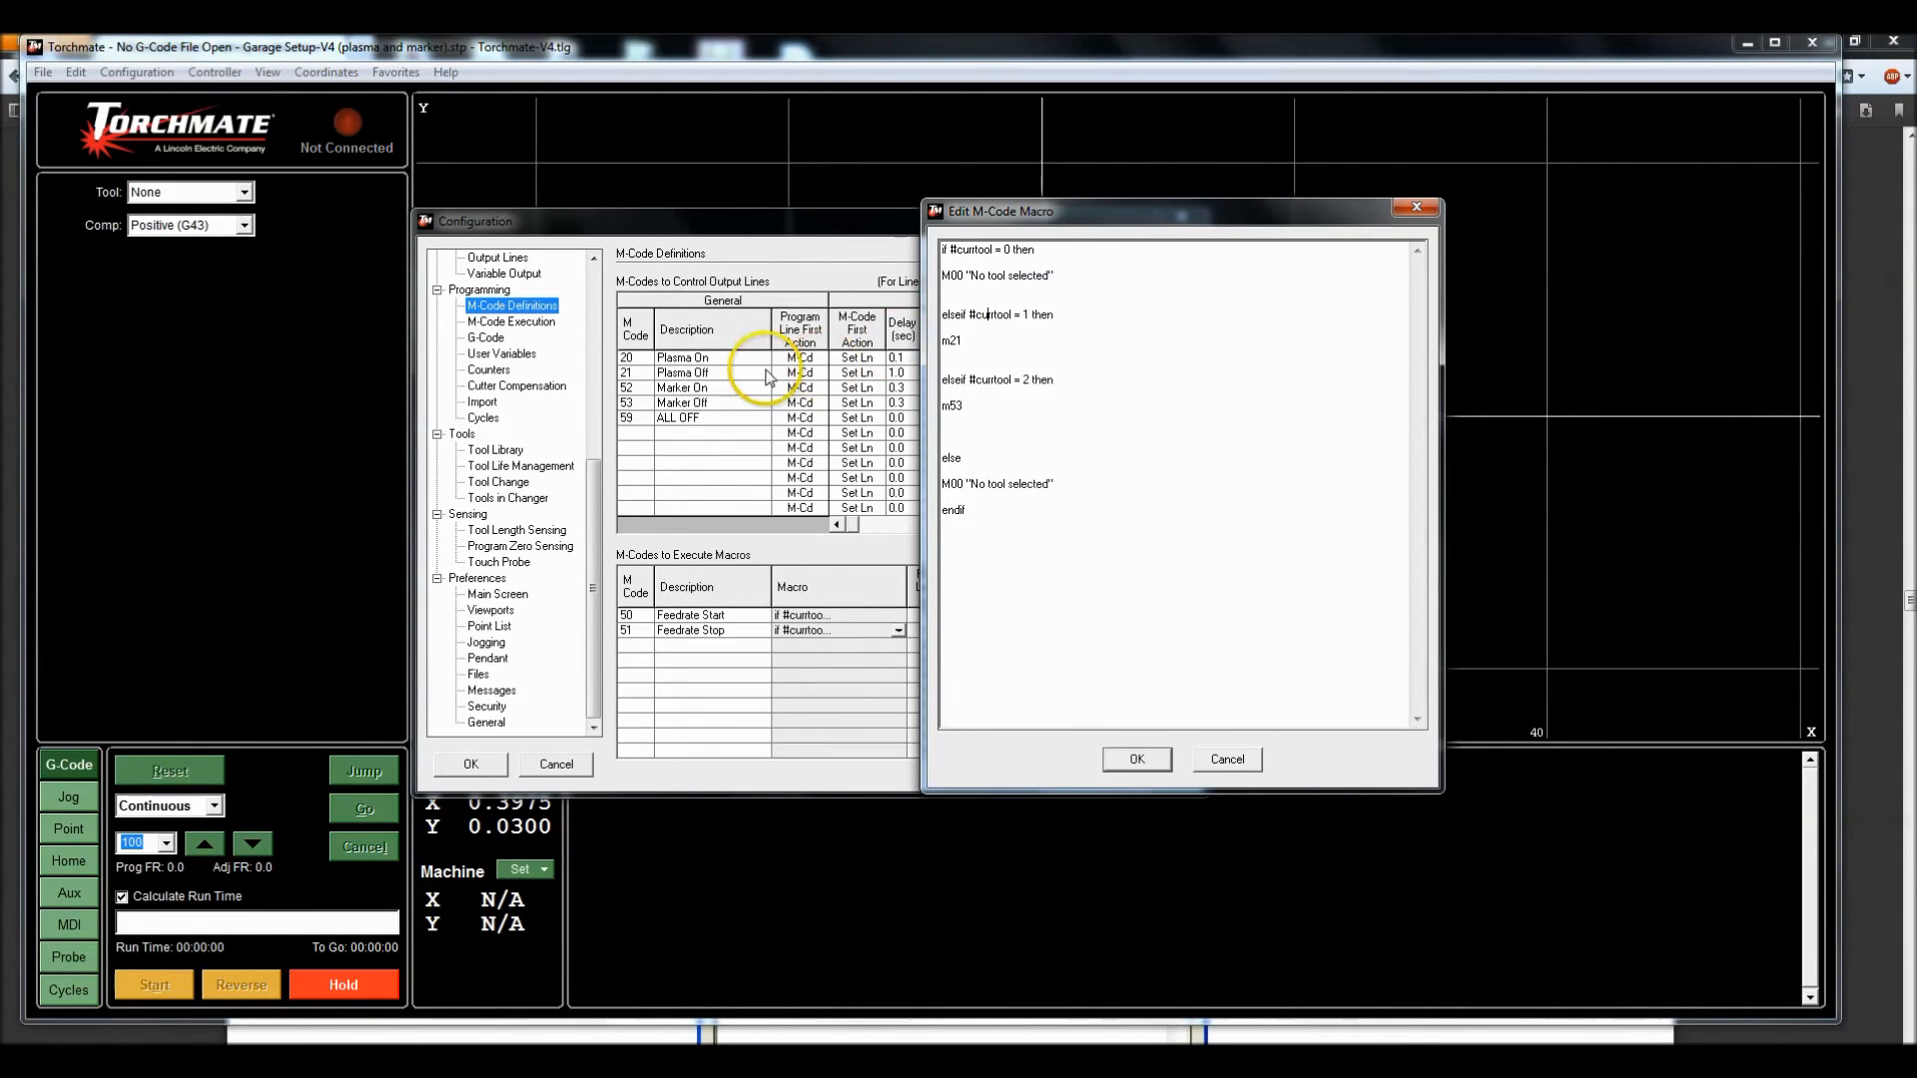
pyautogui.click(976, 341)
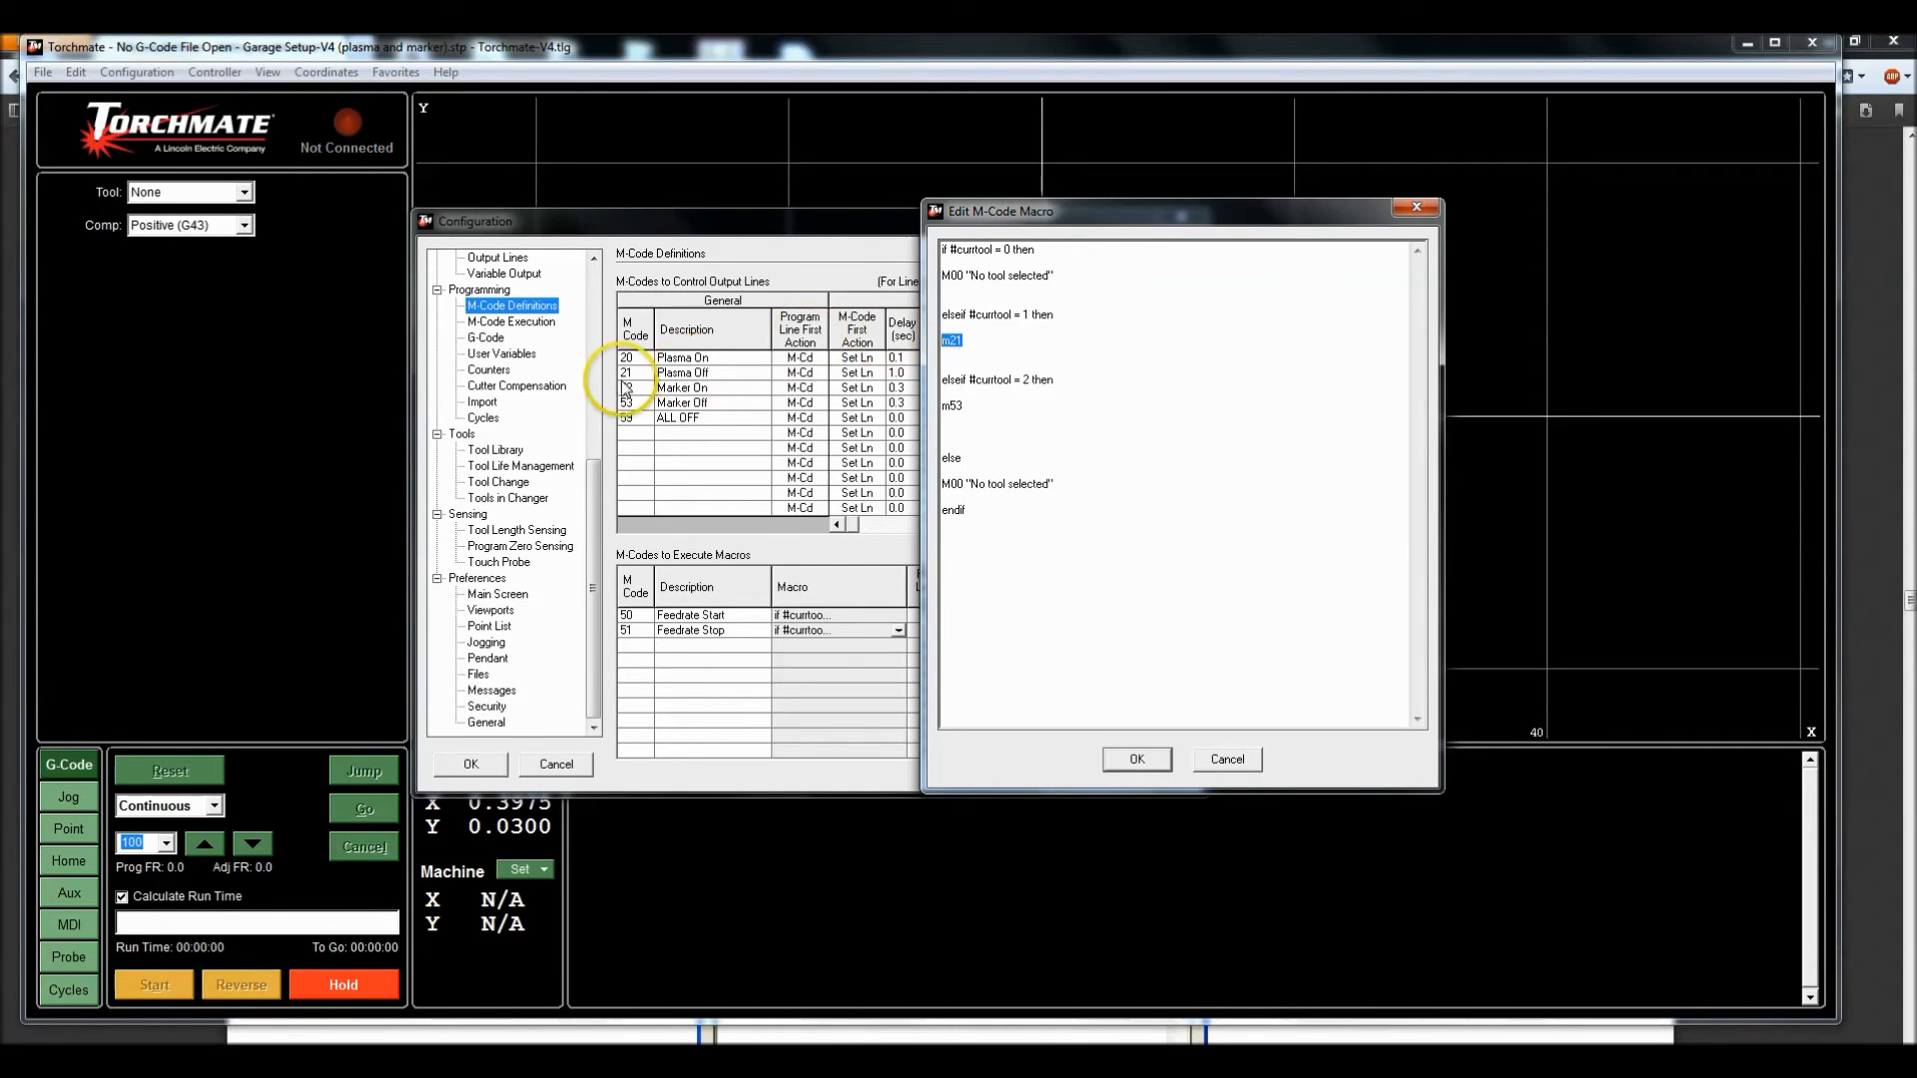
pyautogui.click(931, 405)
pyautogui.doubleClick(951, 405)
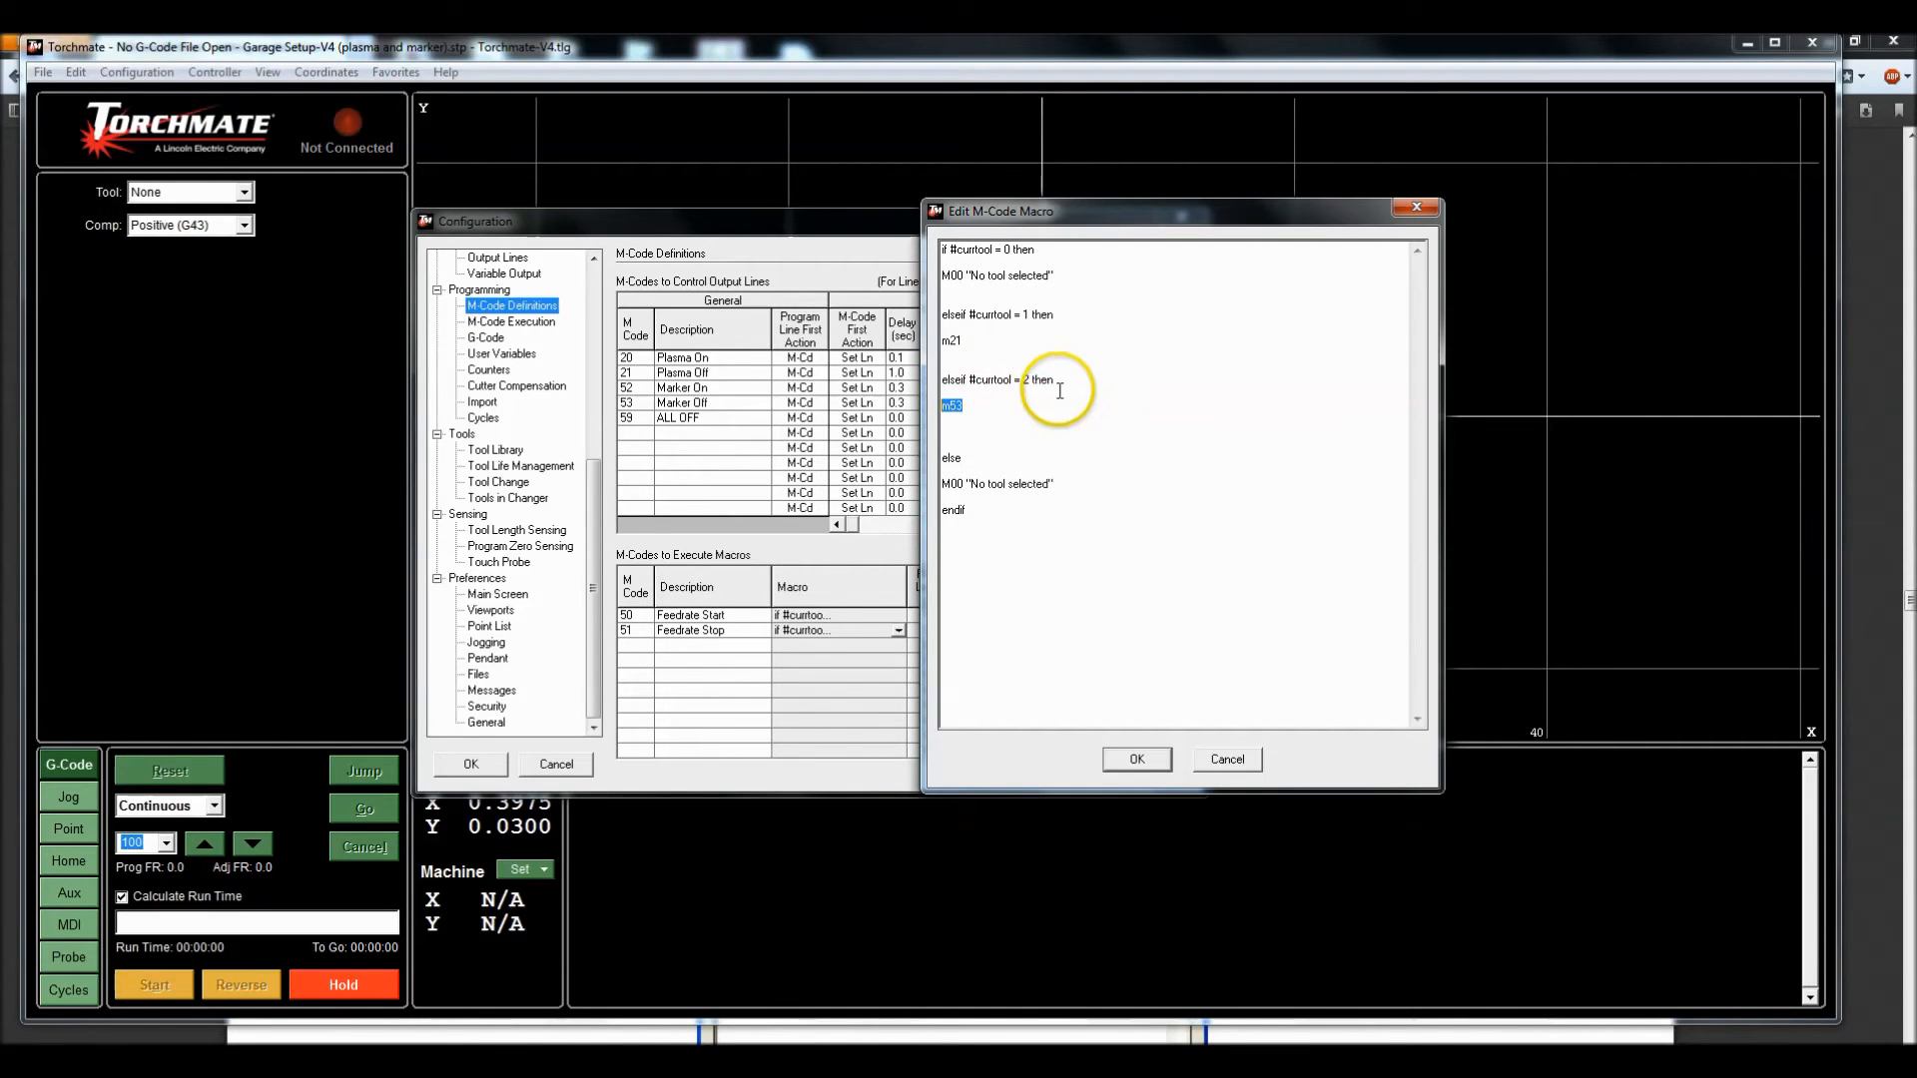
pyautogui.click(1138, 752)
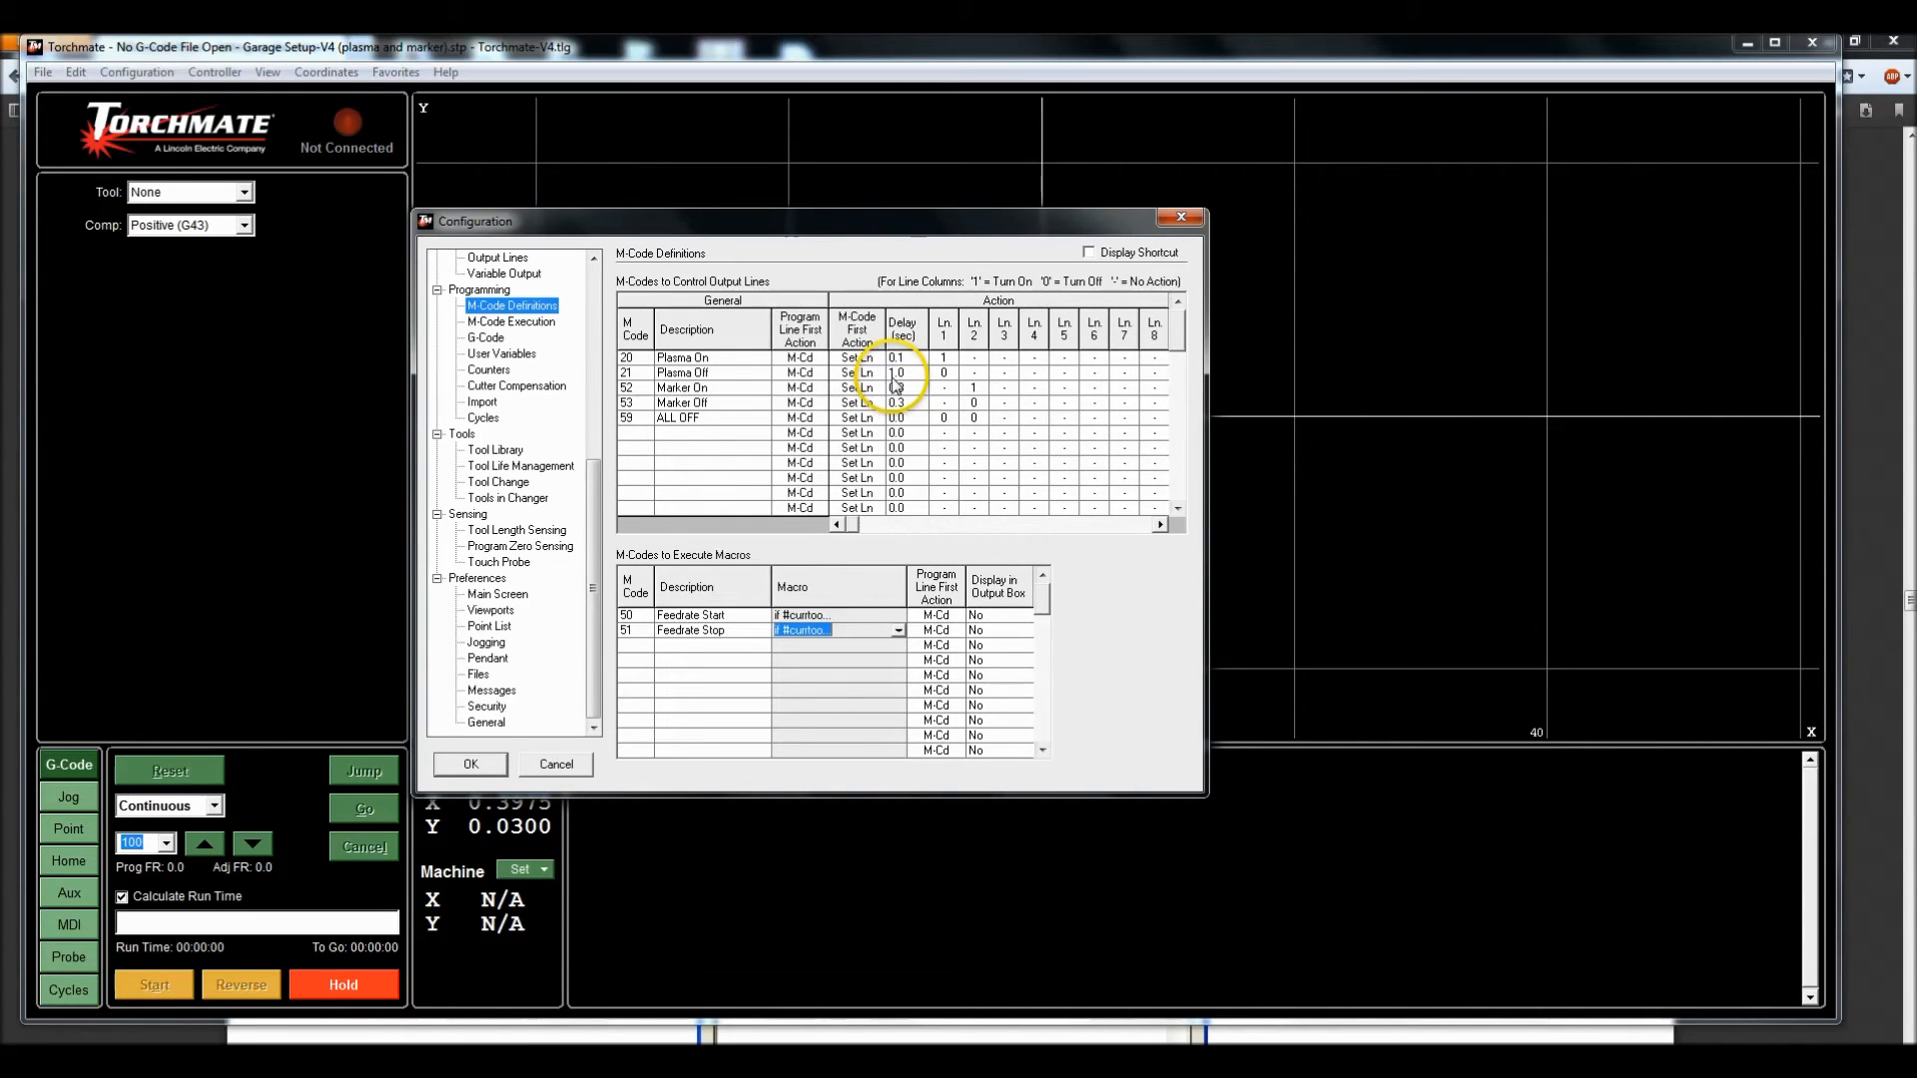
# Step: Review the M-Code Execution settings, checking the Full automatic mode's codes for feedrate moves and all other times
pyautogui.click(551, 324)
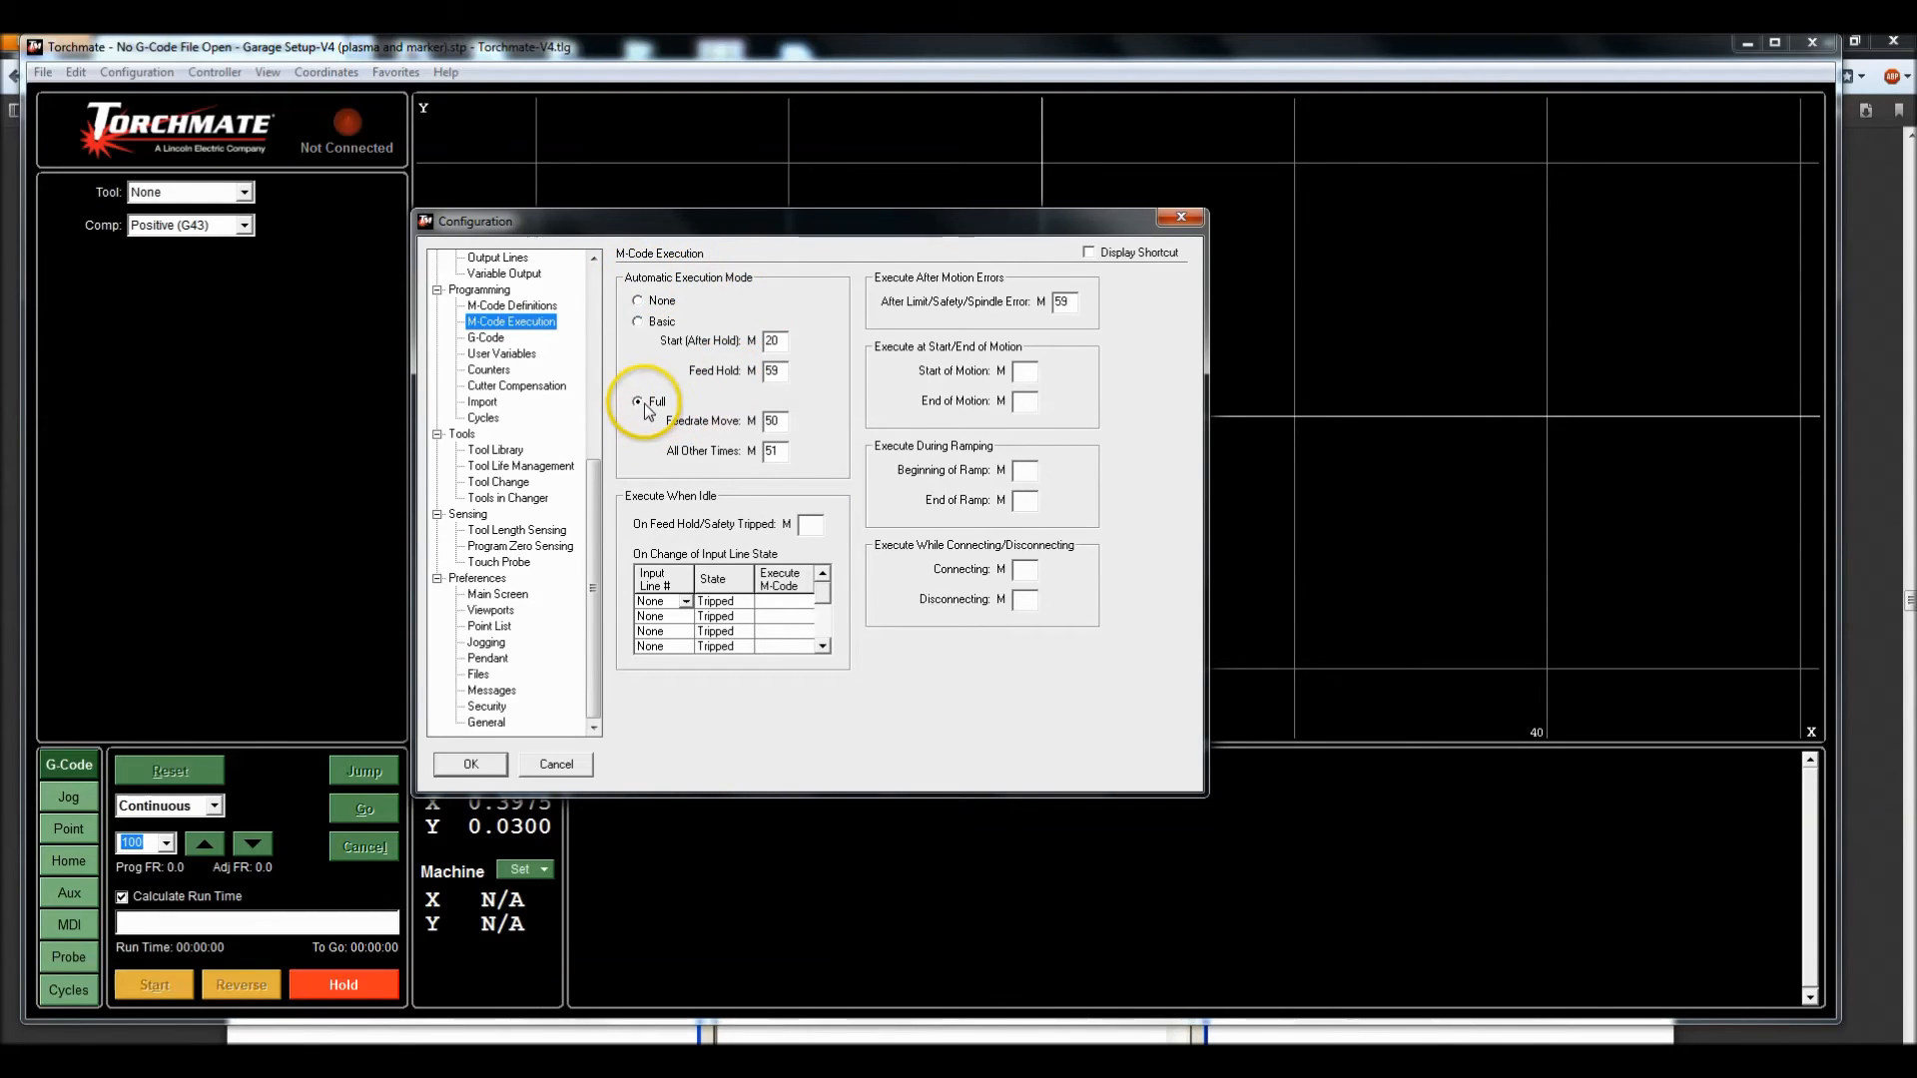
pyautogui.click(780, 420)
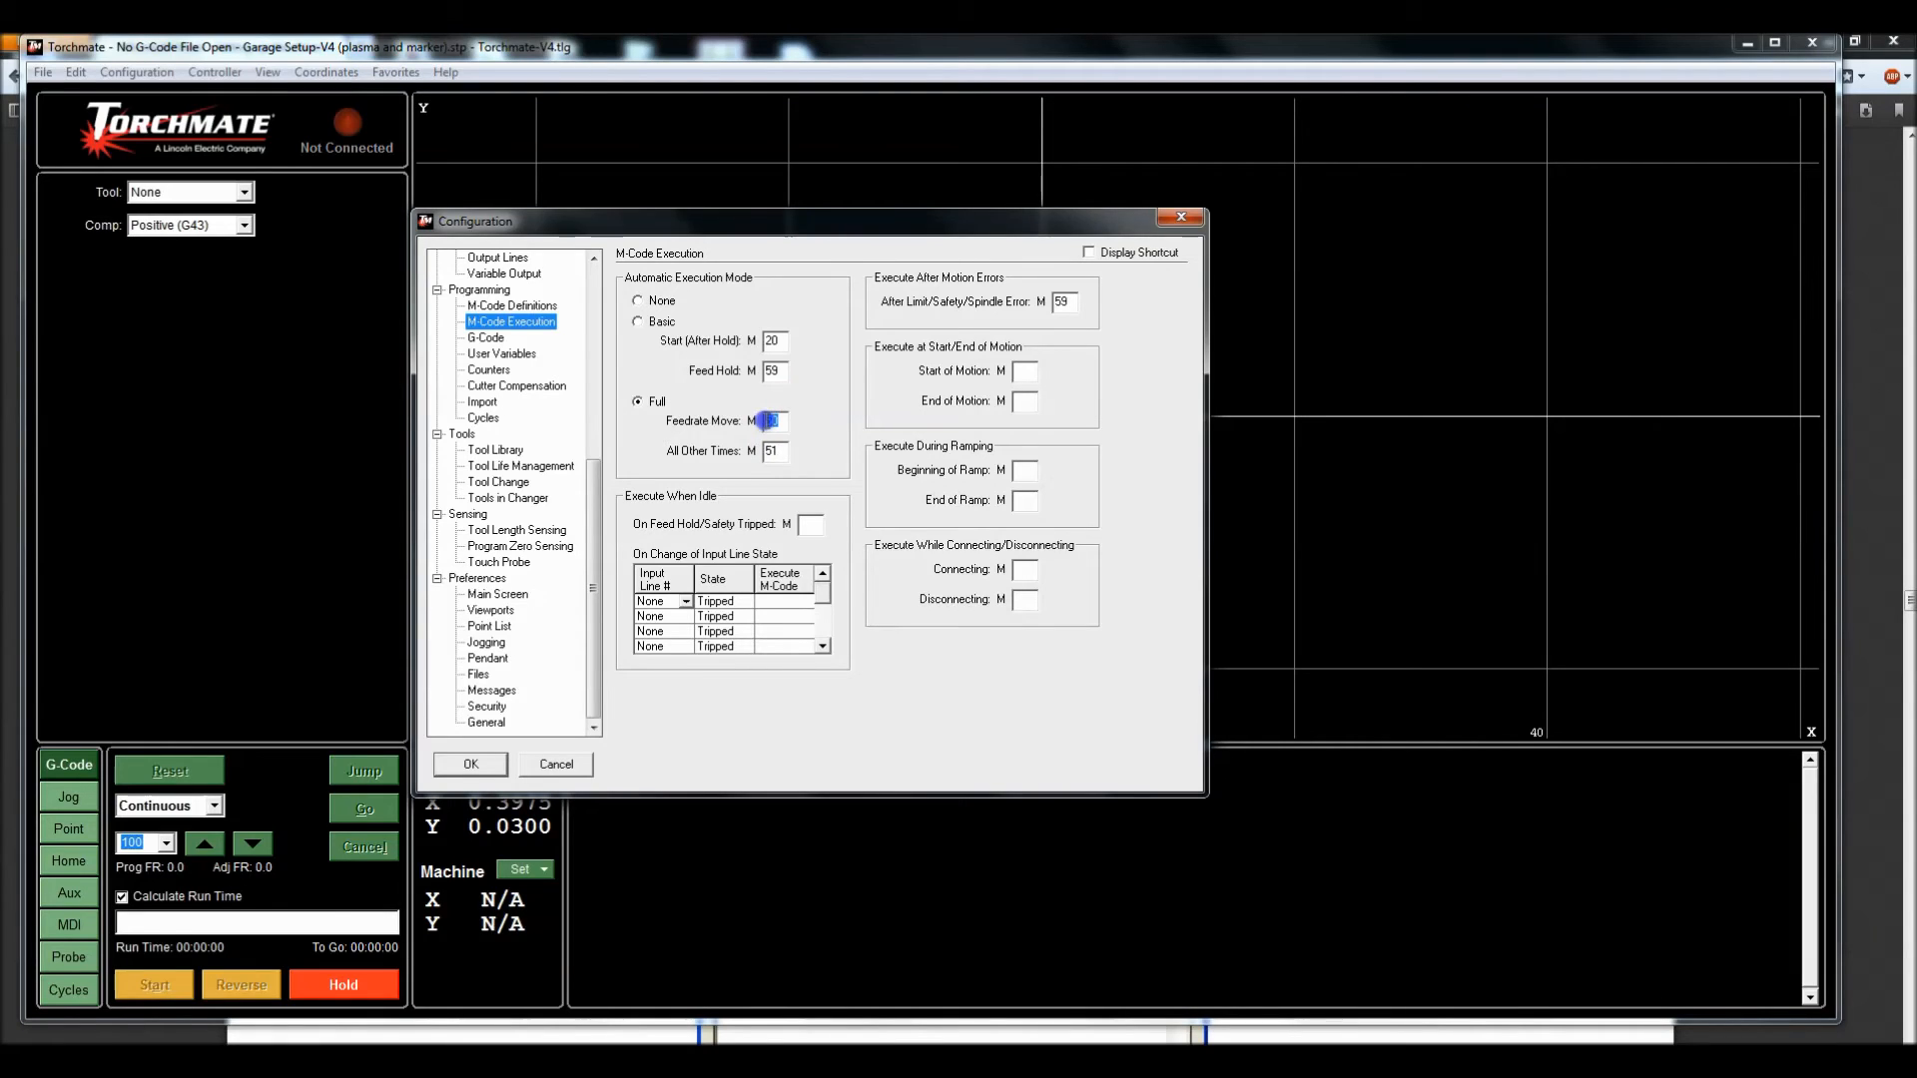
pyautogui.click(768, 450)
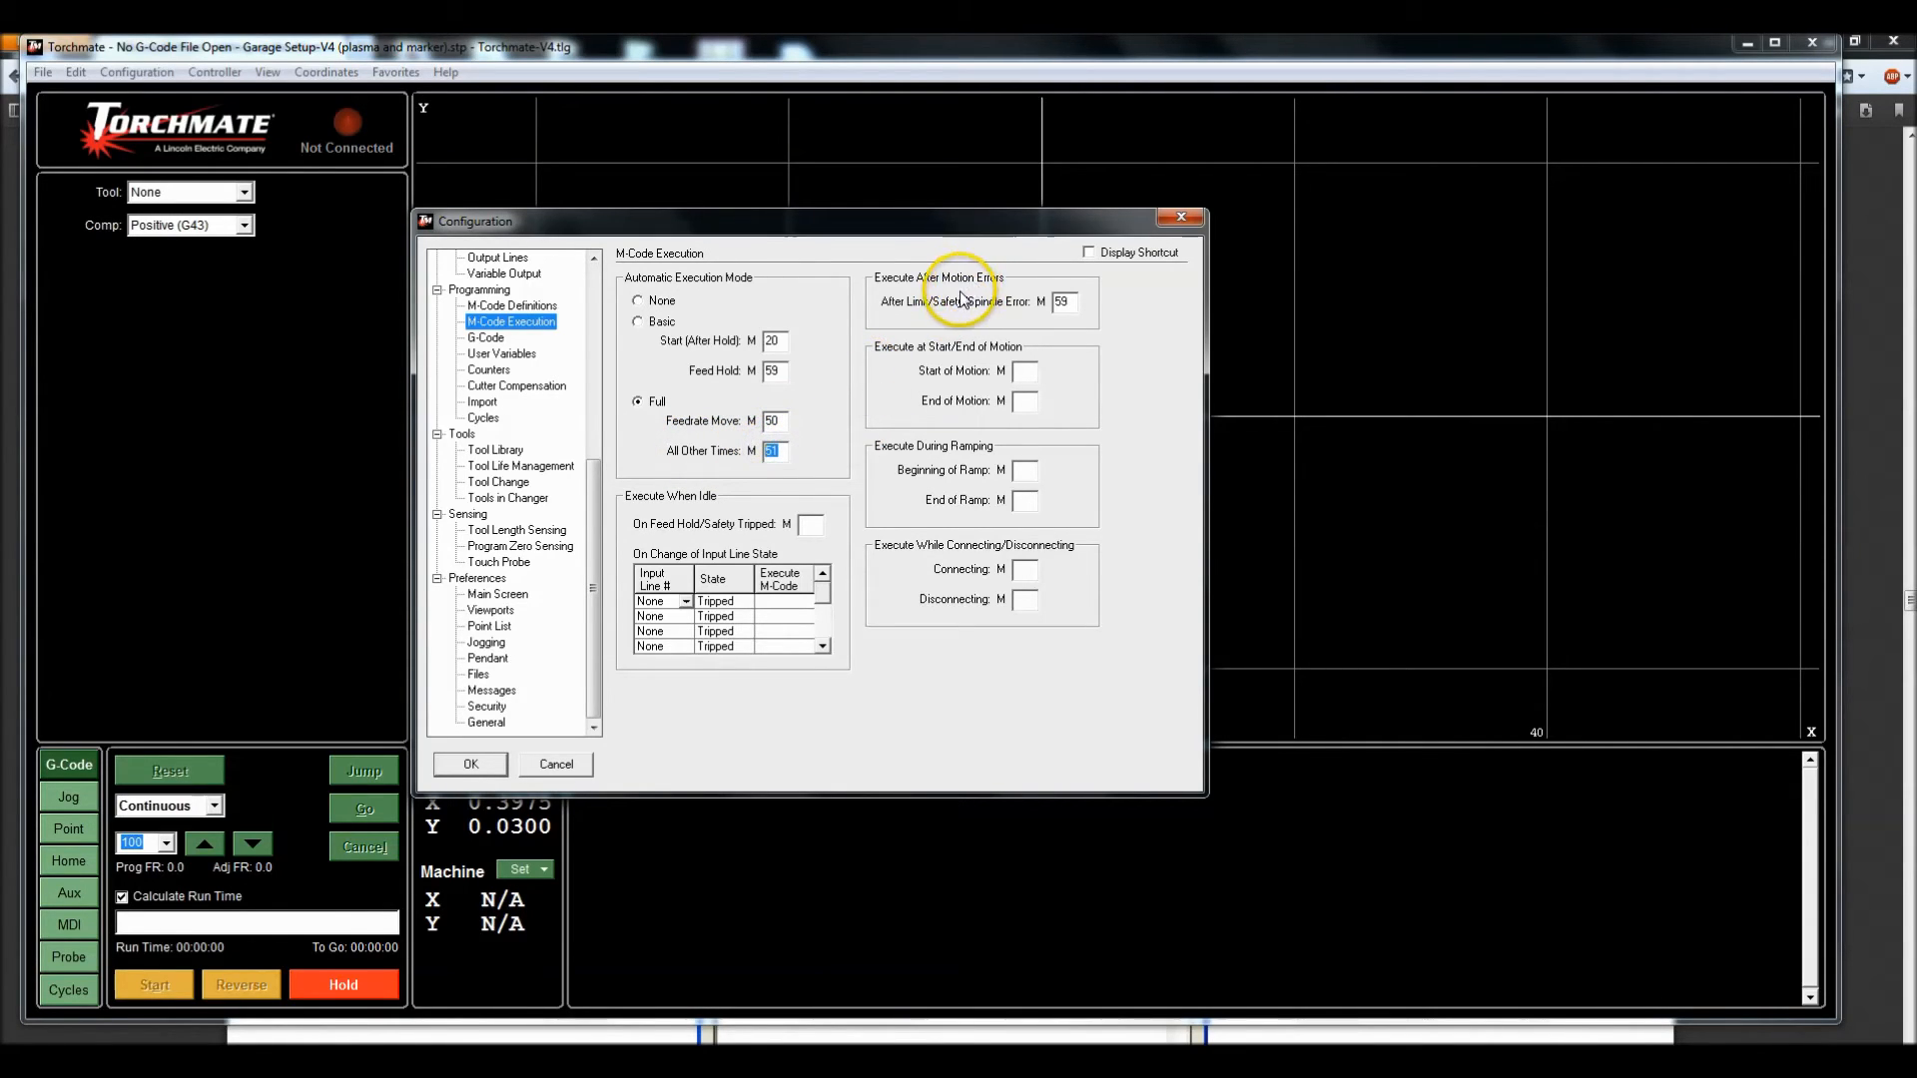
pyautogui.click(780, 449)
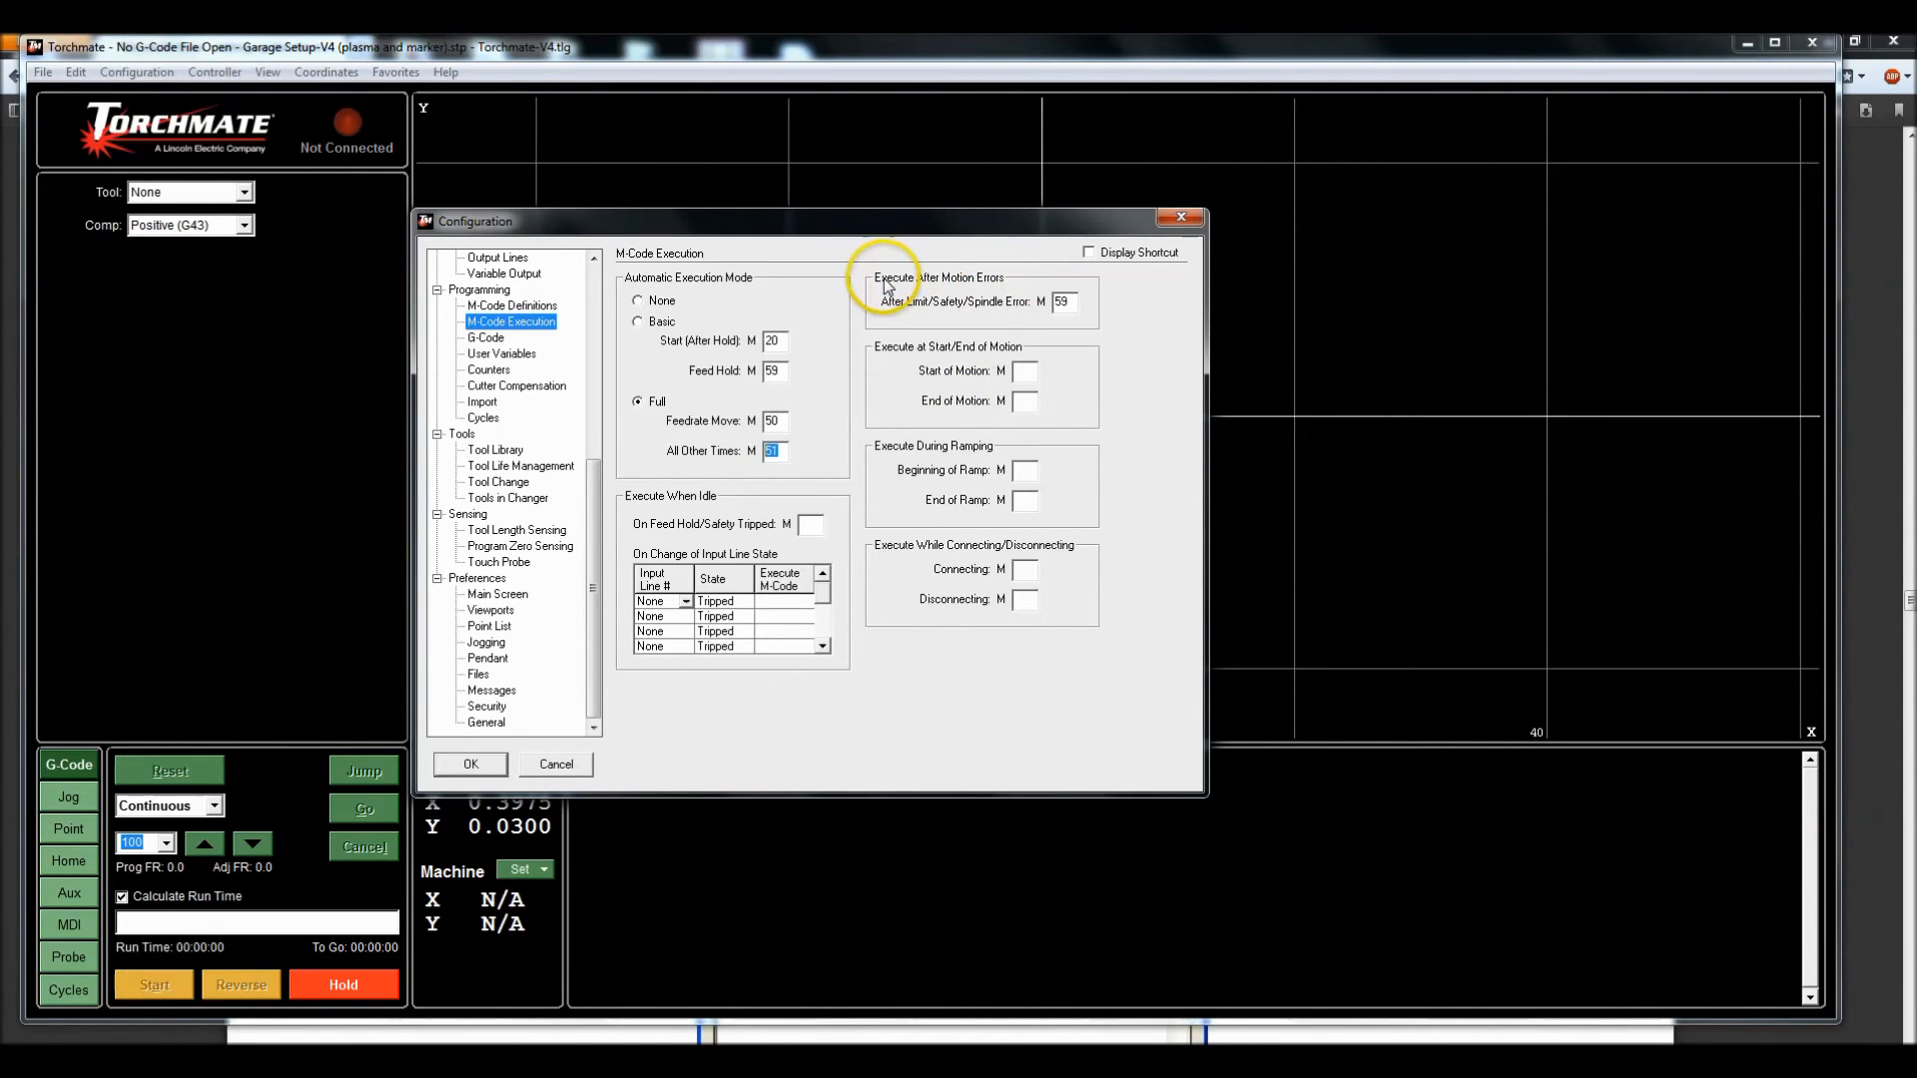
# Step: Examine which M-code is executed after a limit, safety or spindle error
pyautogui.doubleClick(1062, 301)
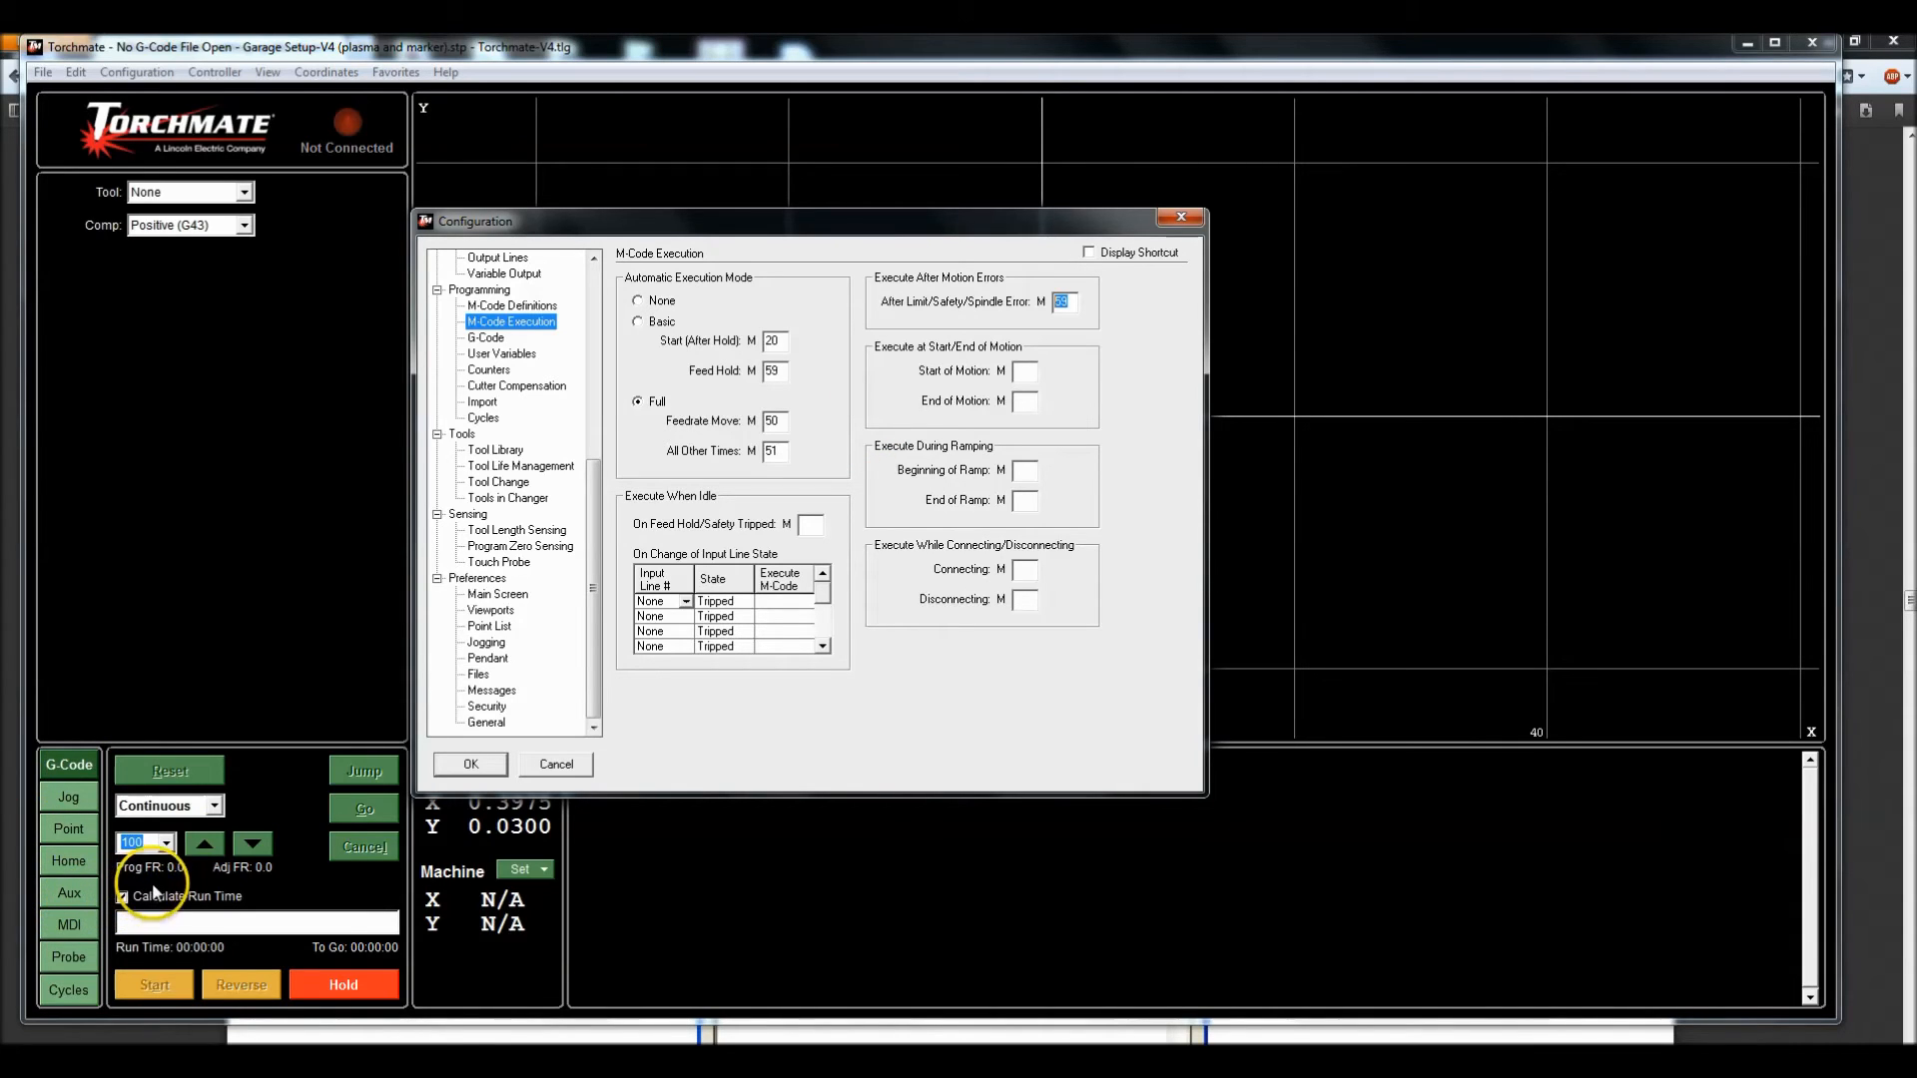
pyautogui.click(1067, 306)
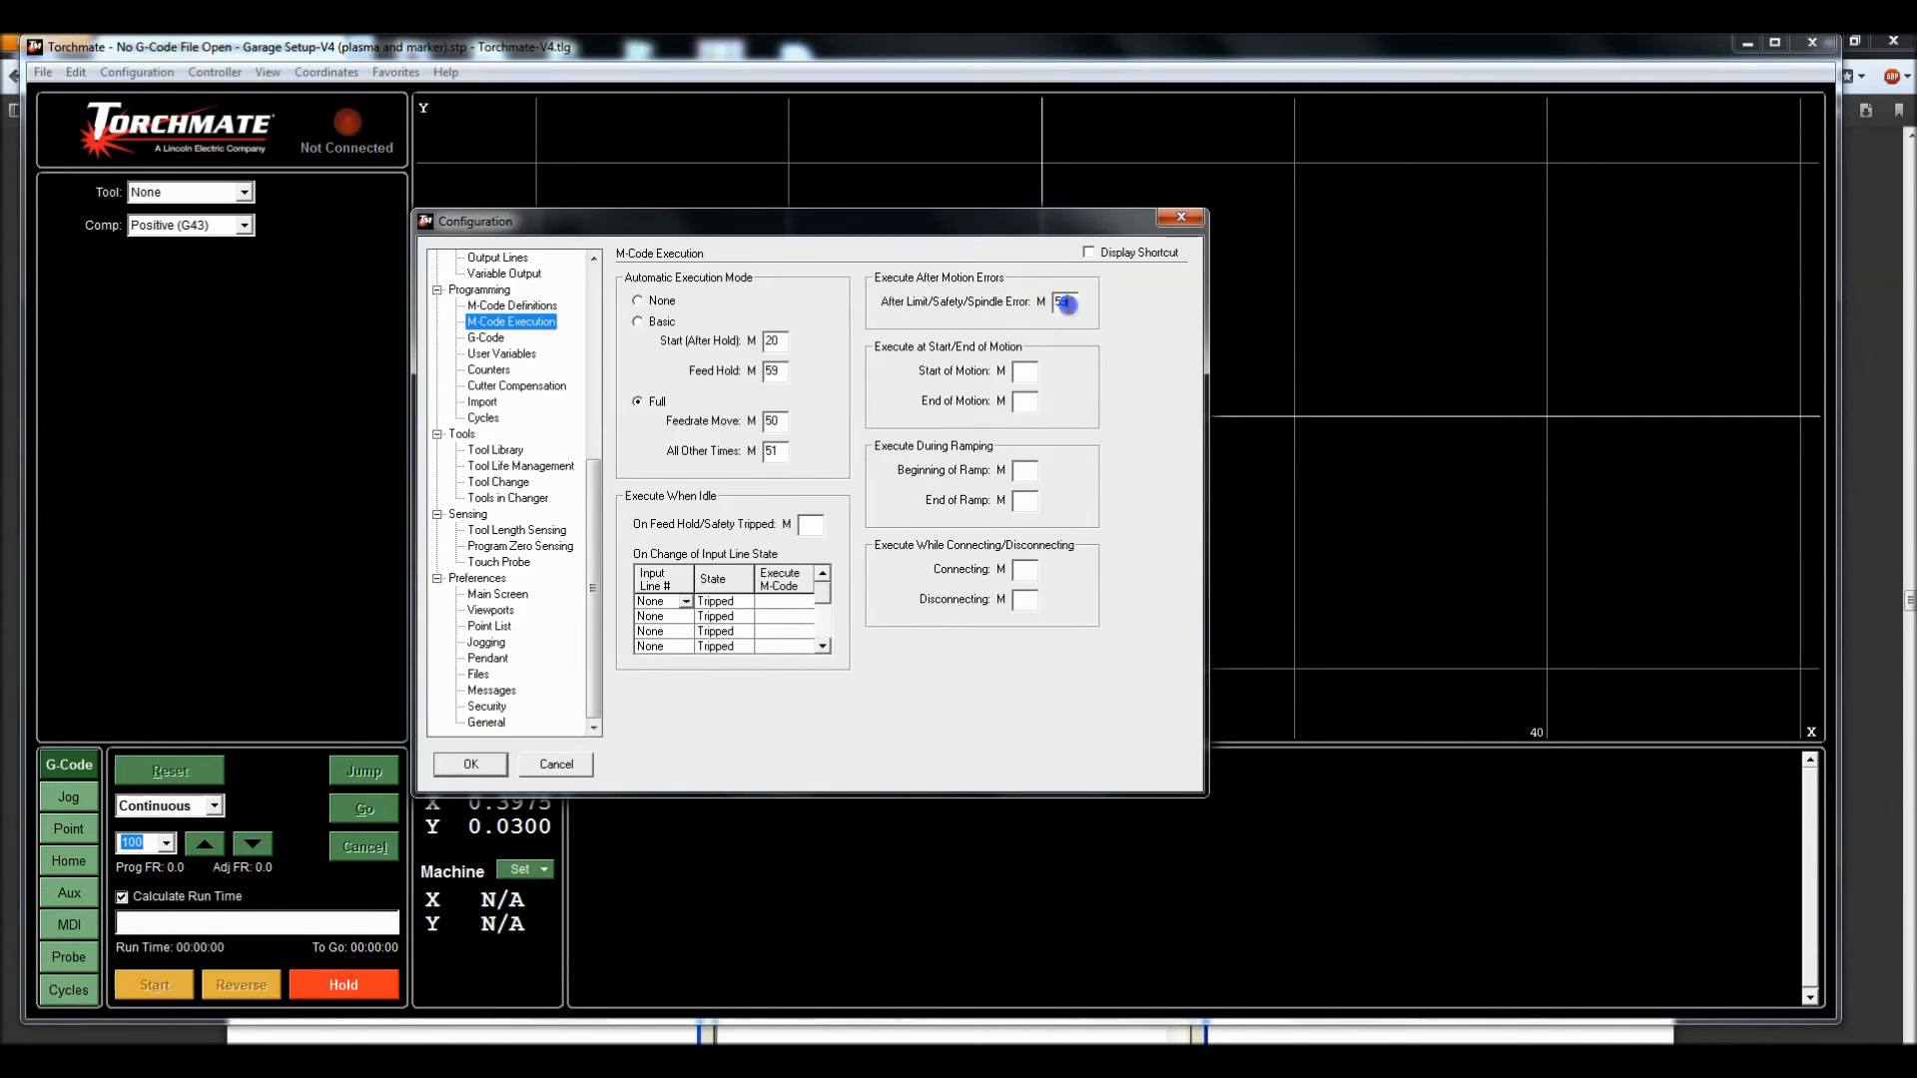
pyautogui.doubleClick(1067, 302)
pyautogui.click(1071, 299)
pyautogui.moveTo(1071, 300); pyautogui.dragTo(1042, 300)
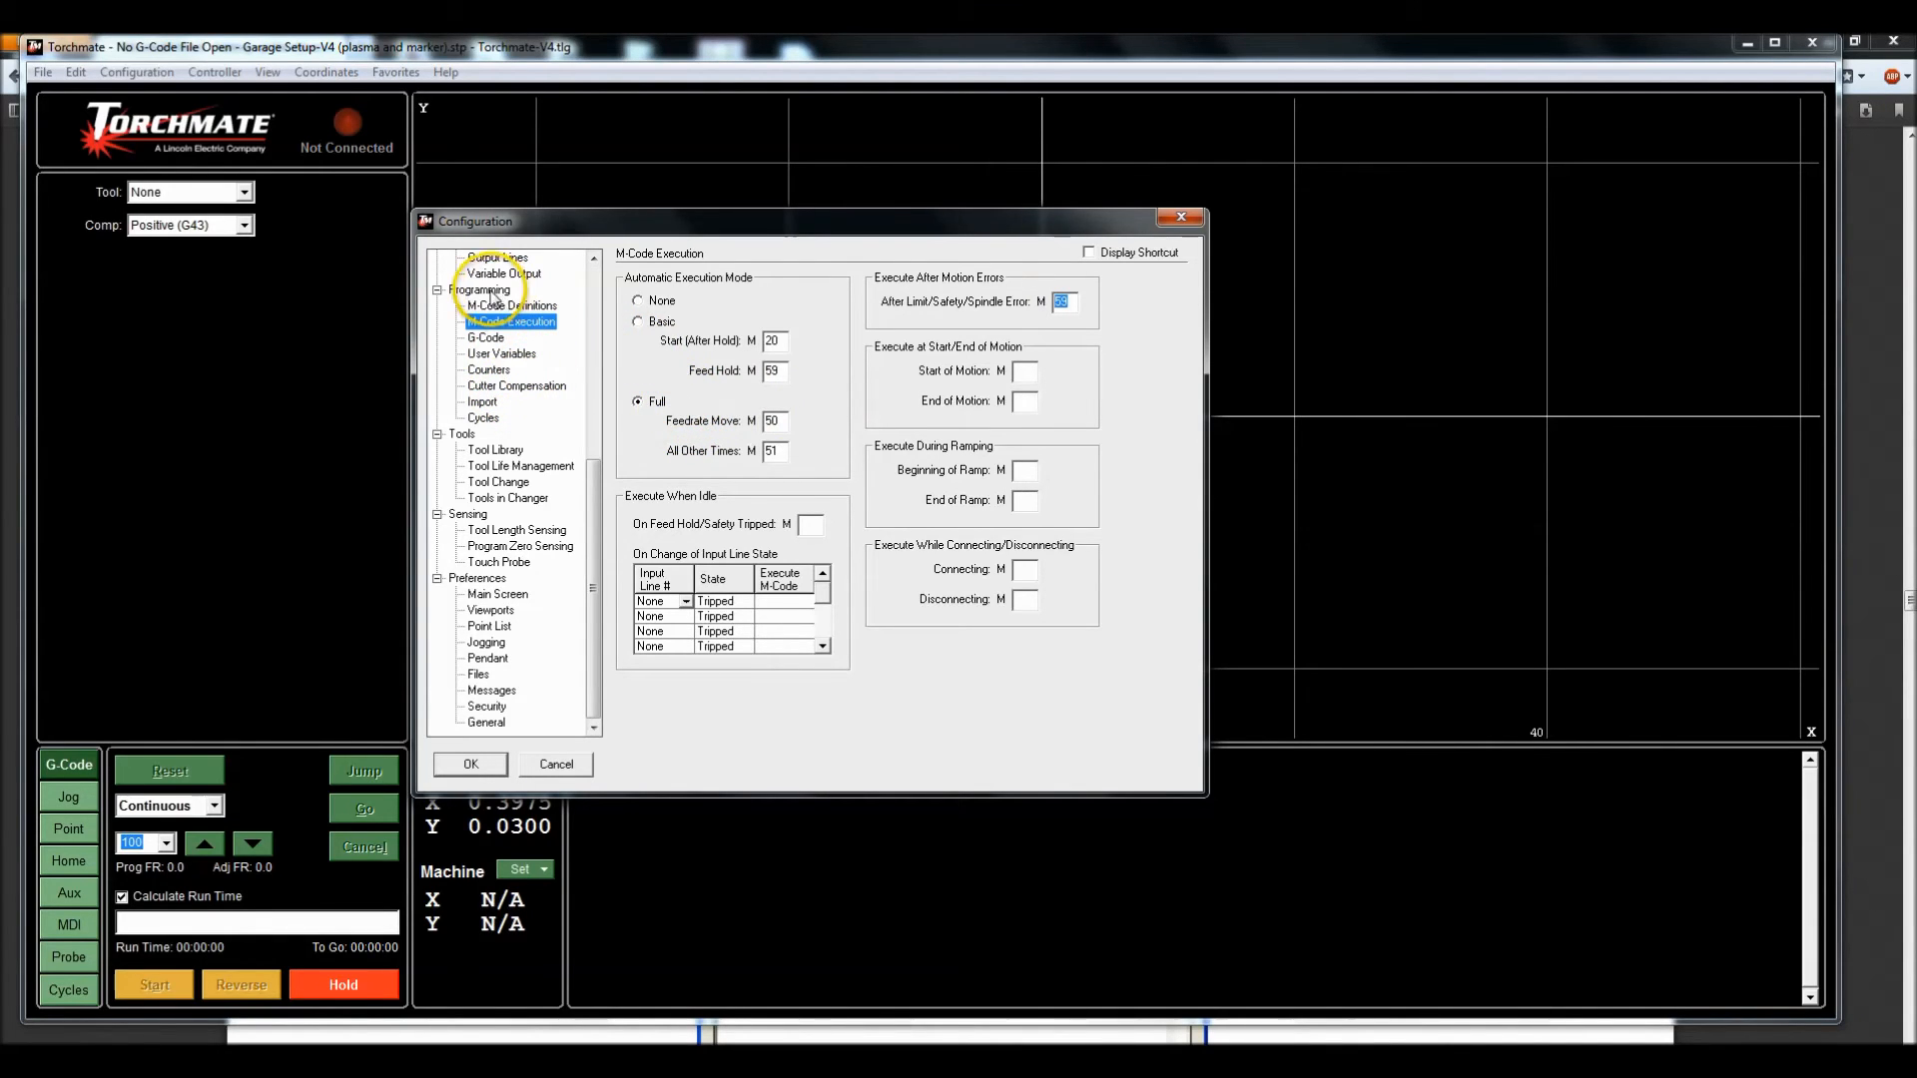
# Step: Examine the additional G-code that the Import settings add at each feature's start and end, and close the configuration without changes
pyautogui.click(482, 402)
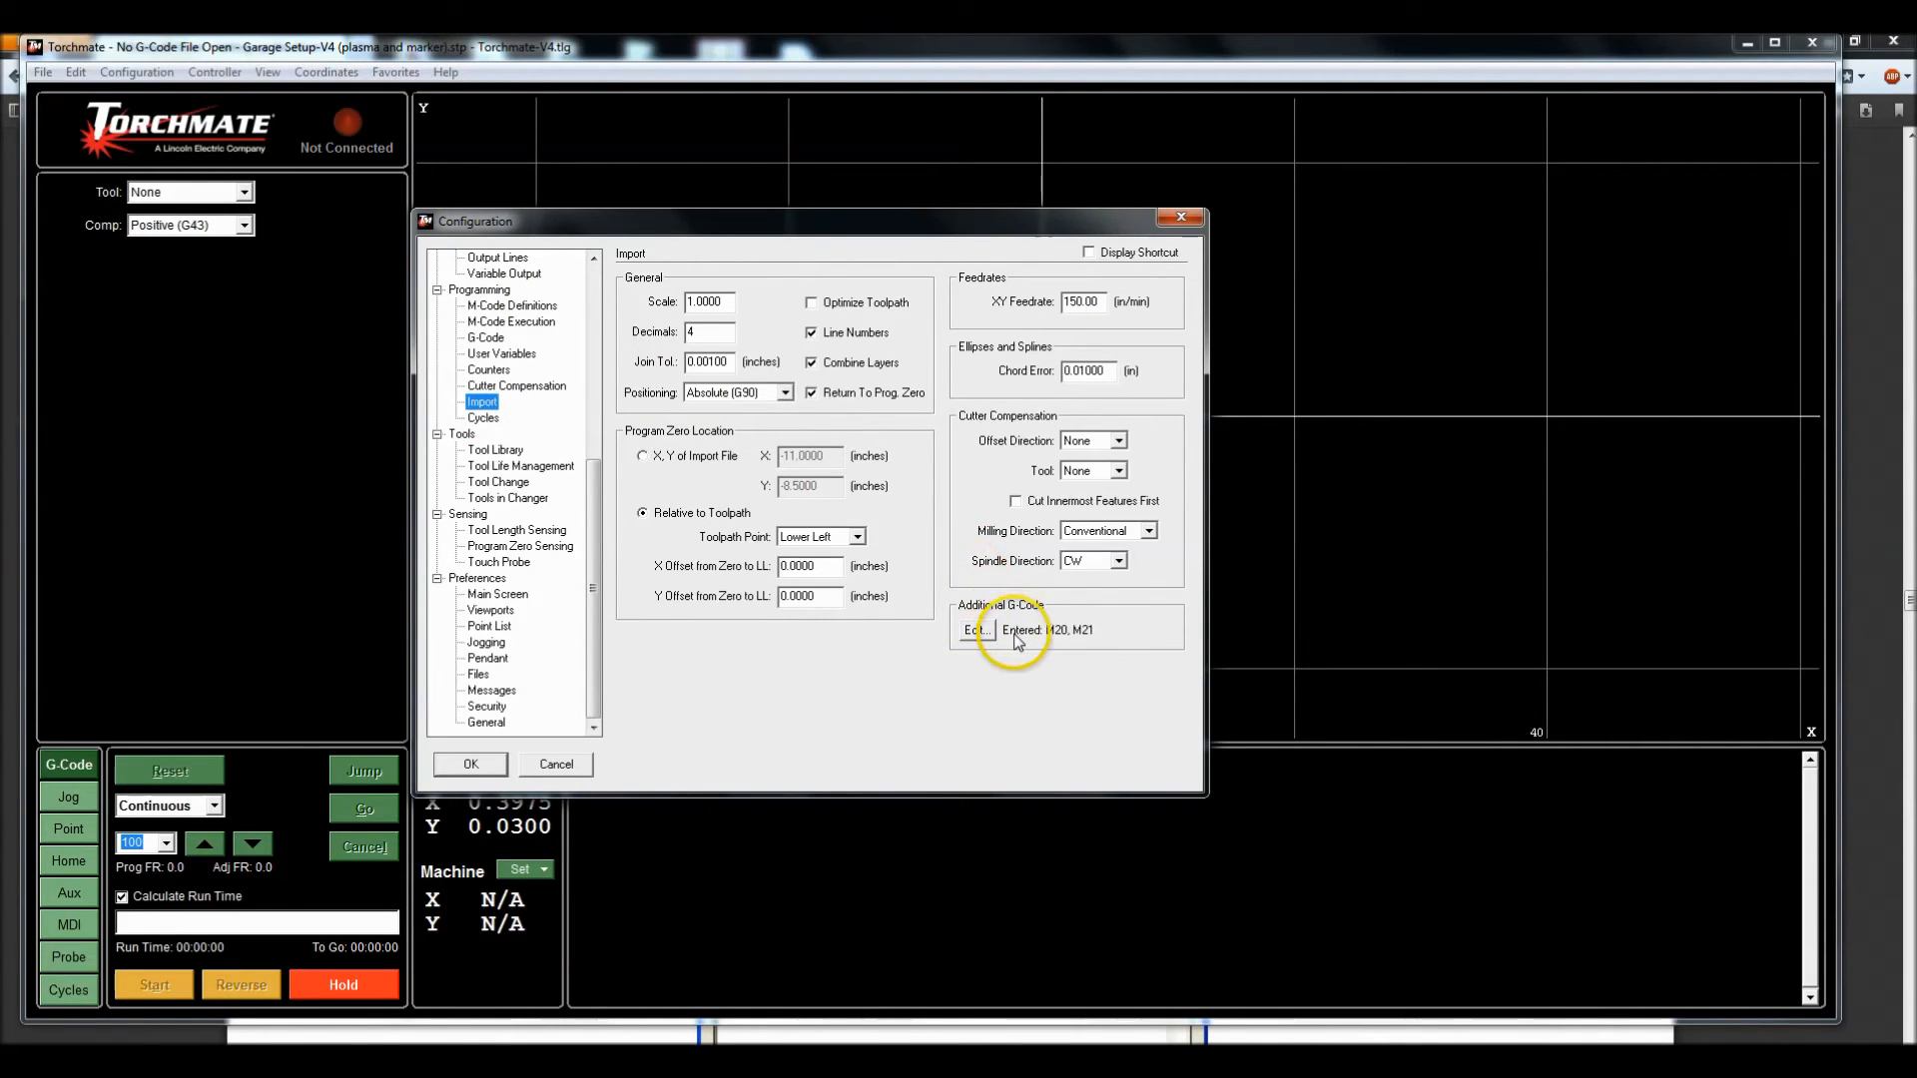
pyautogui.click(986, 631)
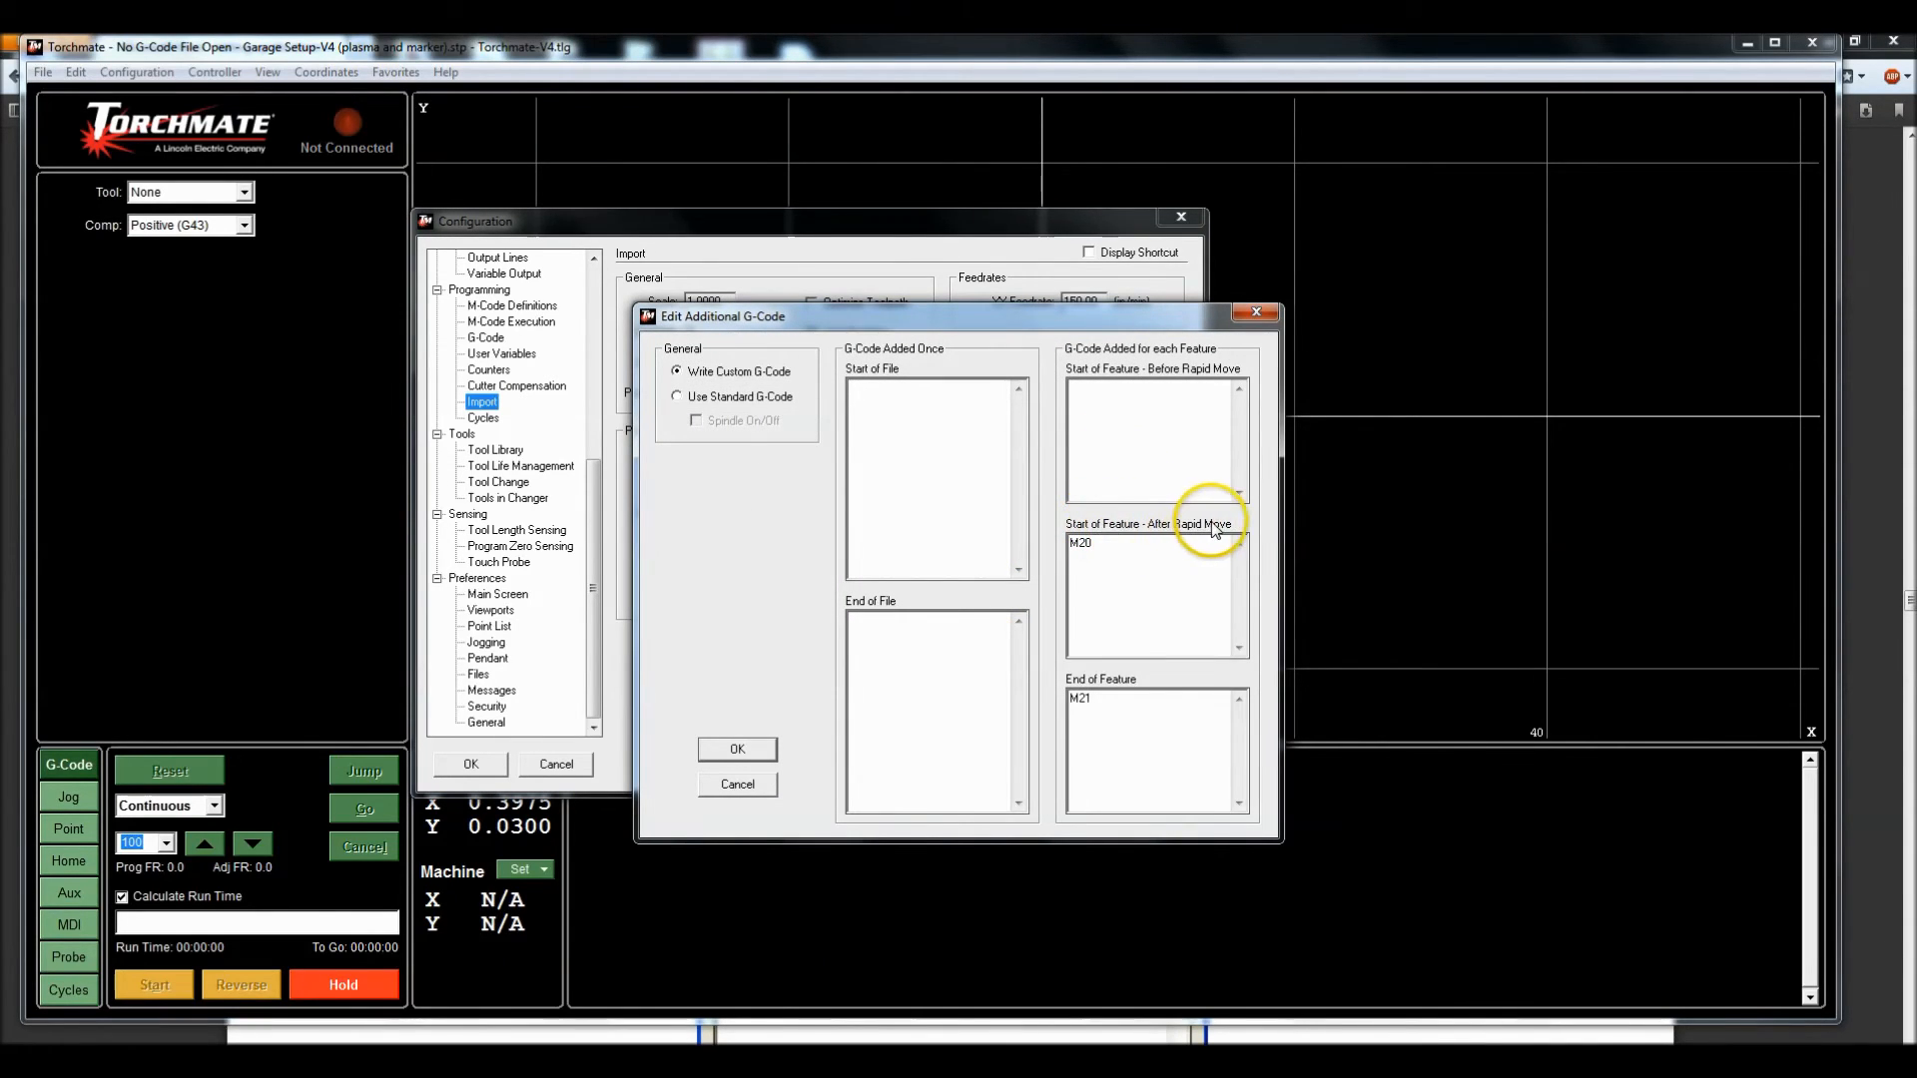
pyautogui.click(1088, 539)
pyautogui.moveTo(991, 319); pyautogui.dragTo(994, 262)
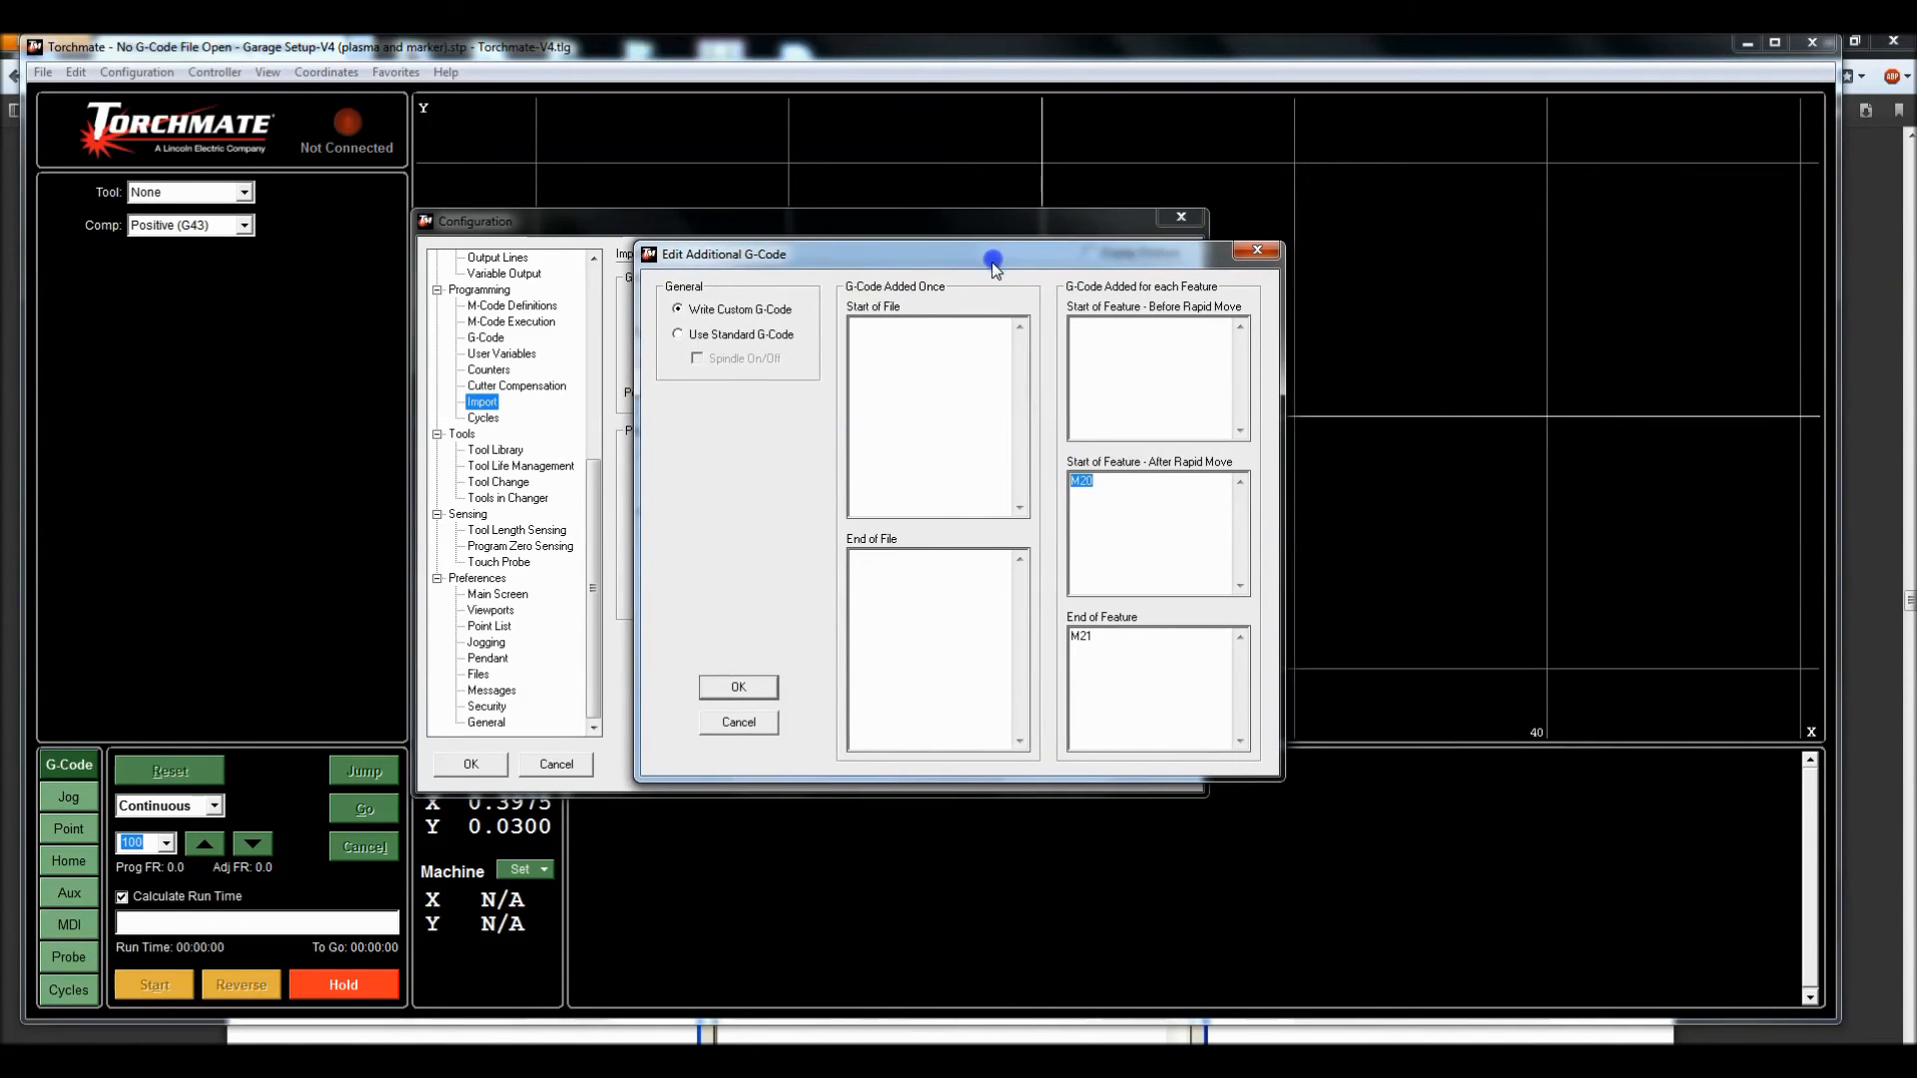
pyautogui.click(1117, 644)
pyautogui.click(1129, 479)
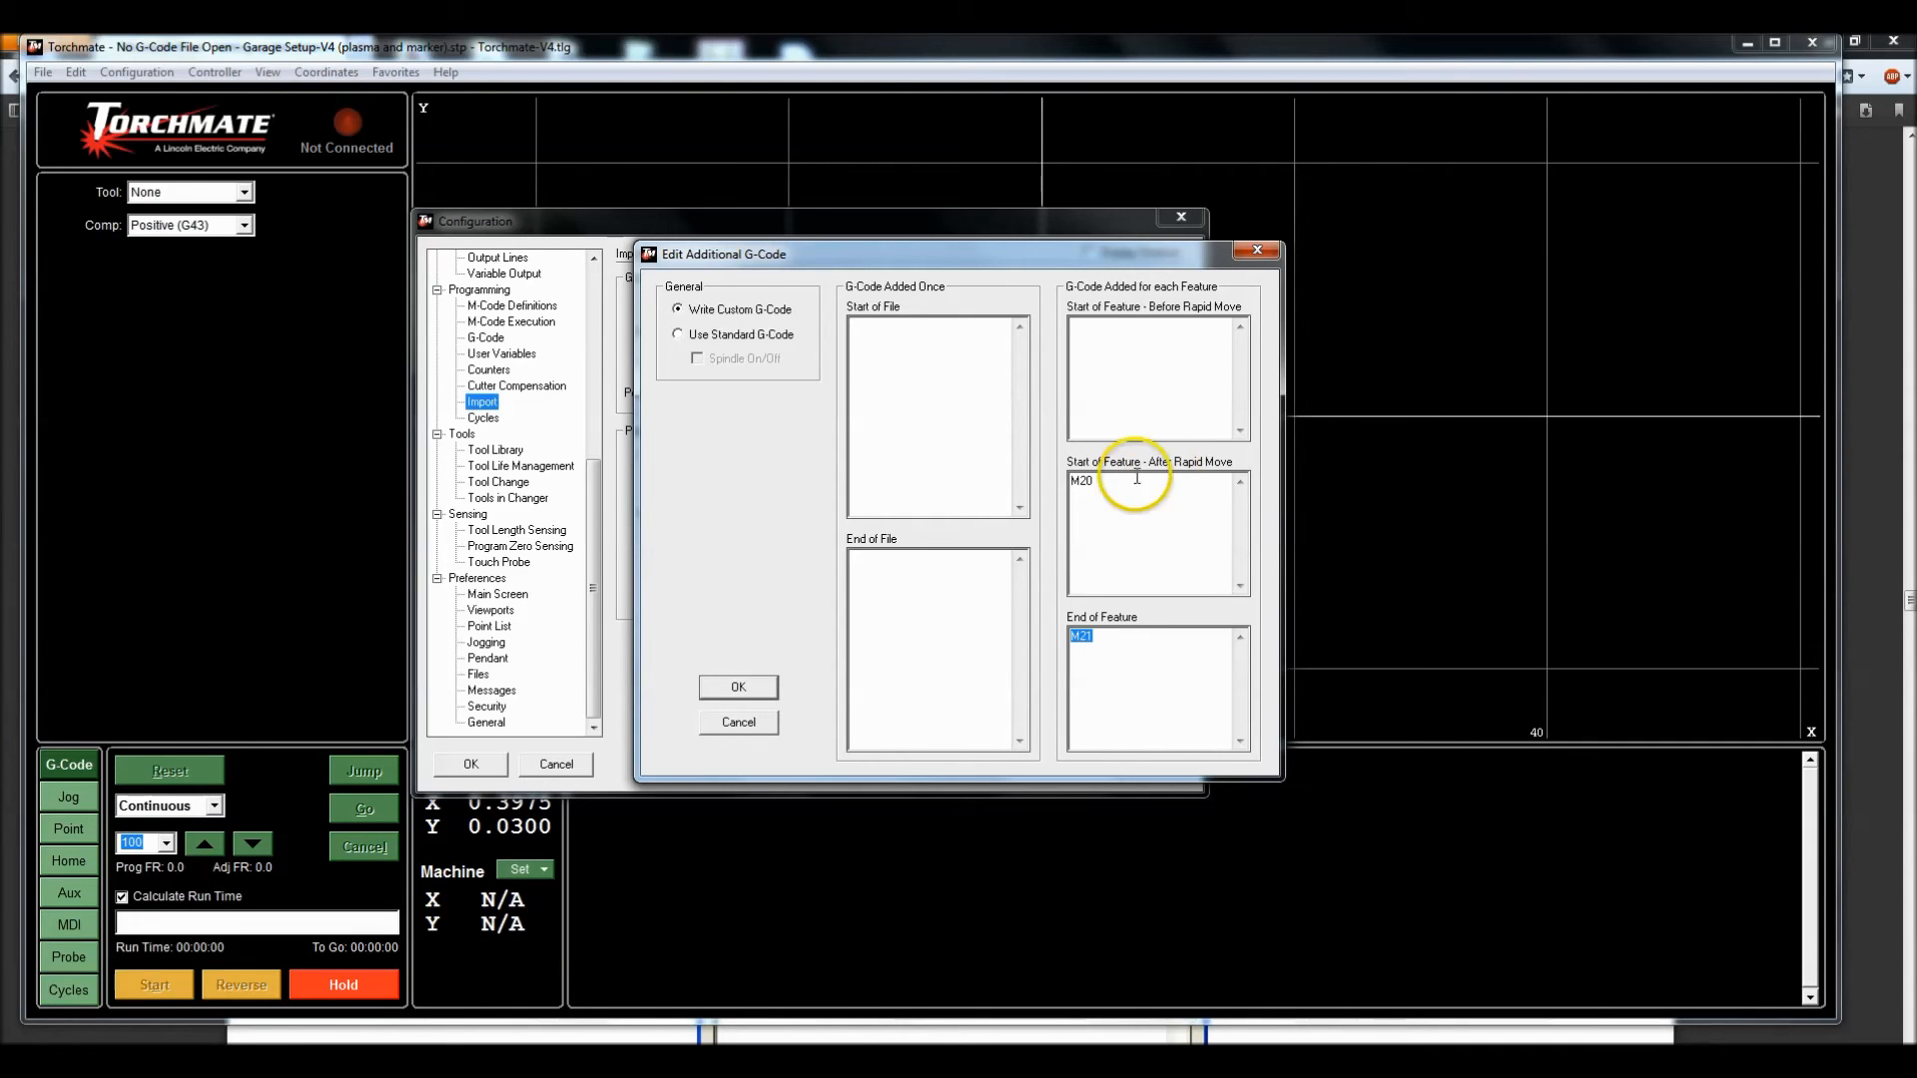
pyautogui.doubleClick(1122, 482)
pyautogui.doubleClick(1126, 637)
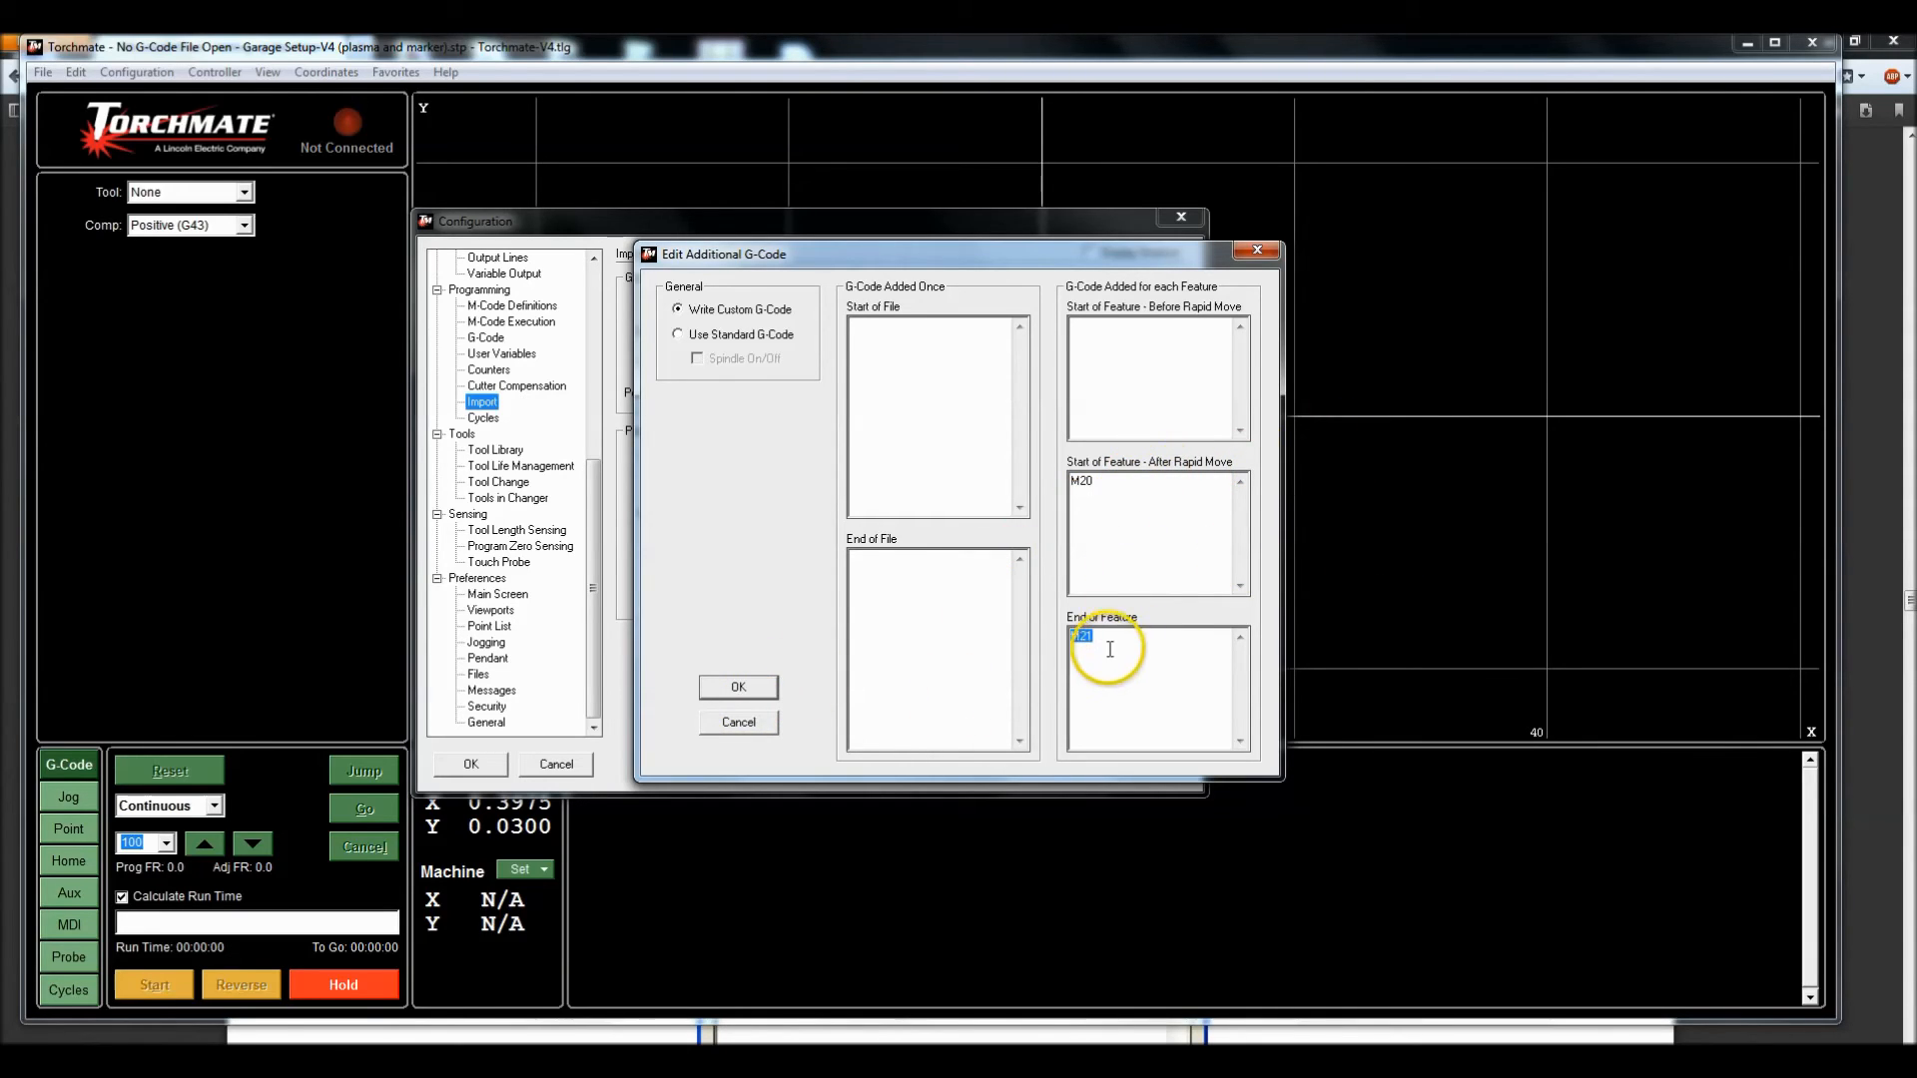
pyautogui.click(751, 721)
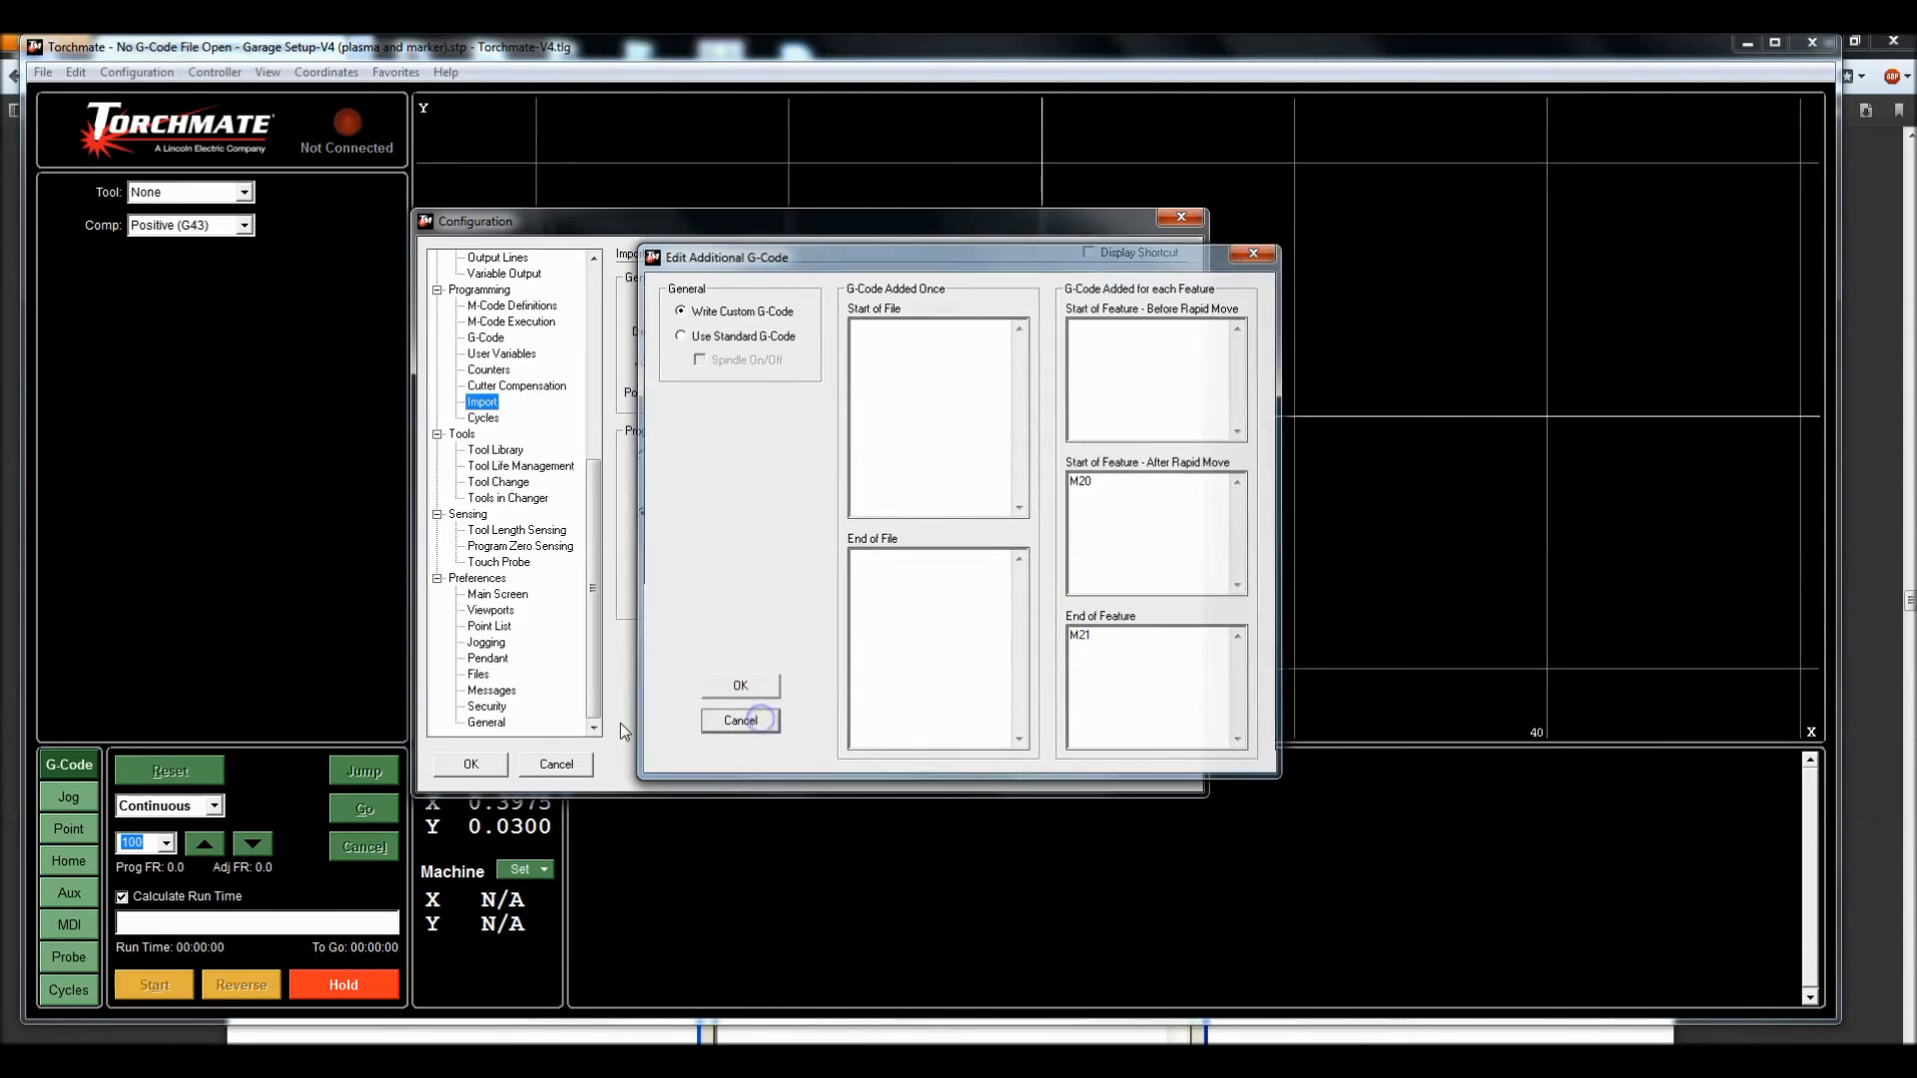
pyautogui.click(556, 763)
# Step: Import harbor_freight_key.dxf with the existing import settings and save its G-code as harbor_freight_key.fgc
pyautogui.click(52, 80)
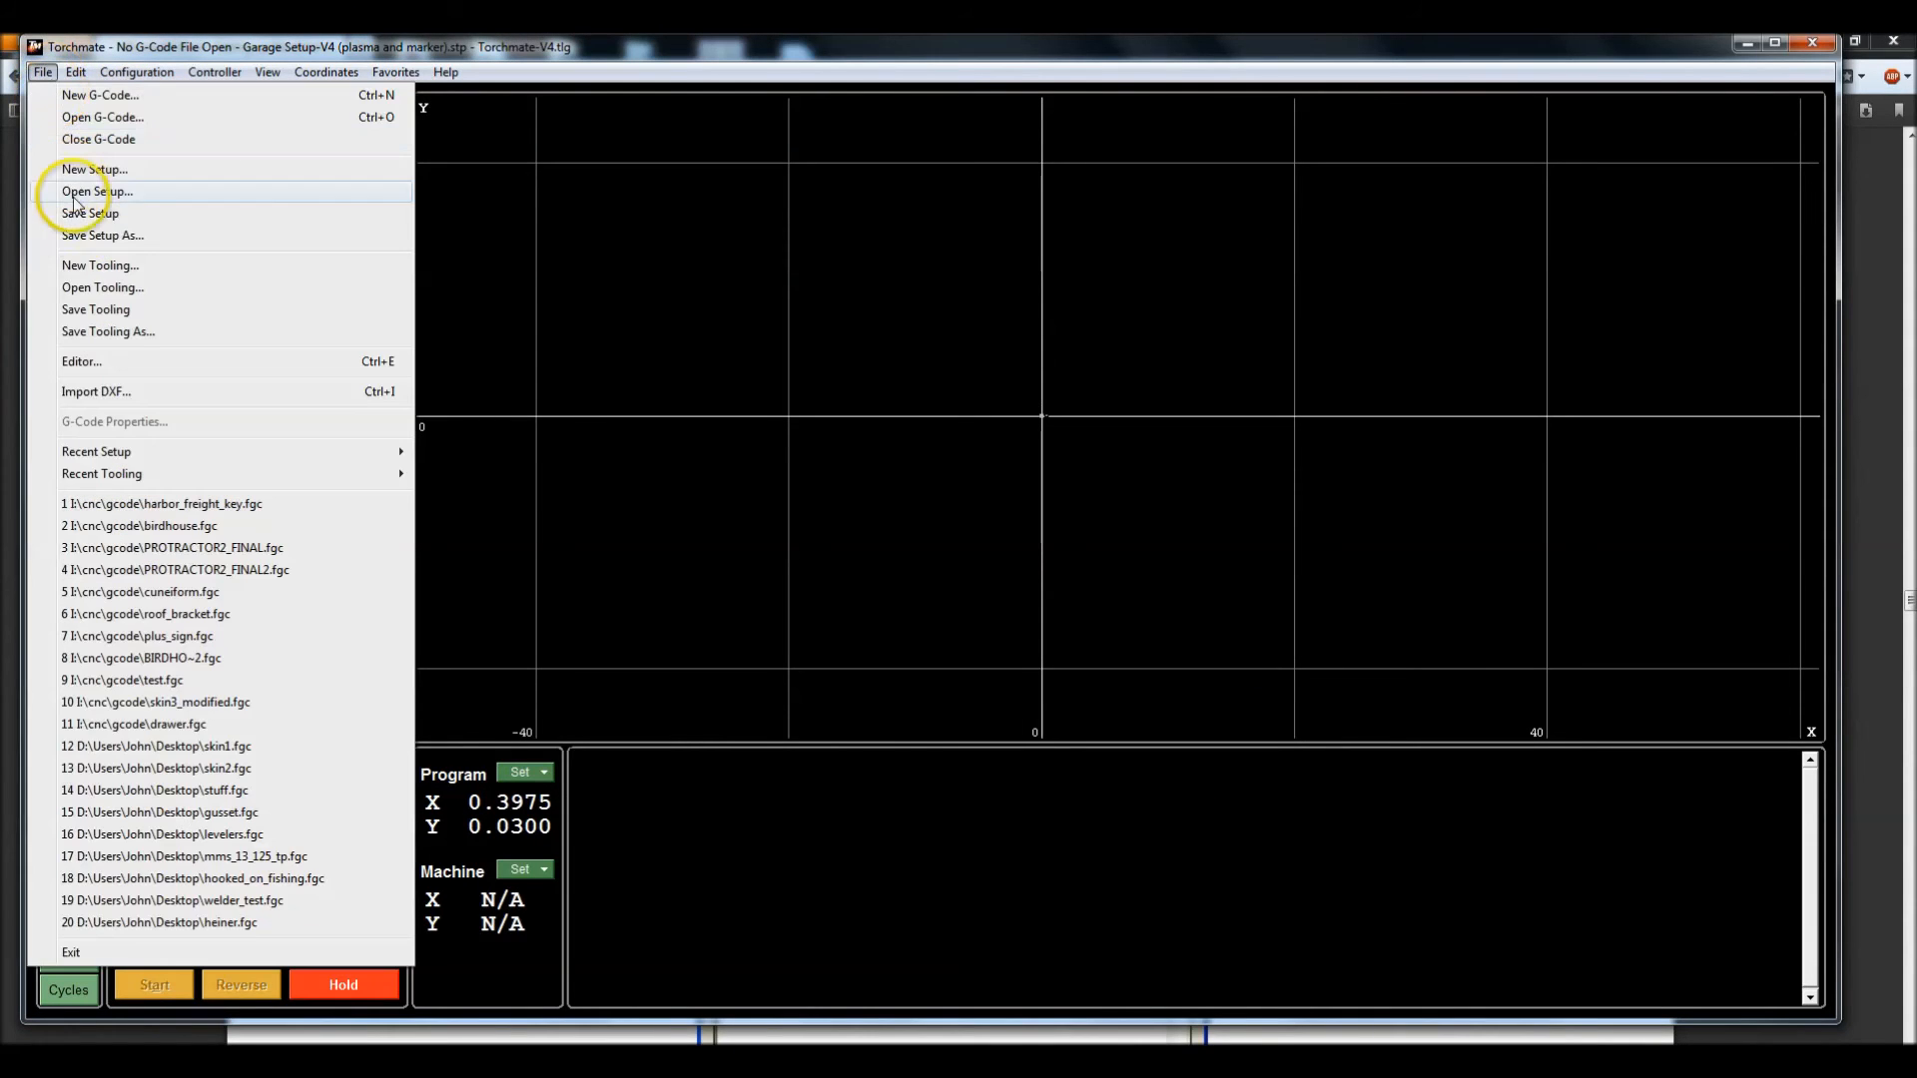
pyautogui.click(85, 379)
pyautogui.doubleClick(819, 412)
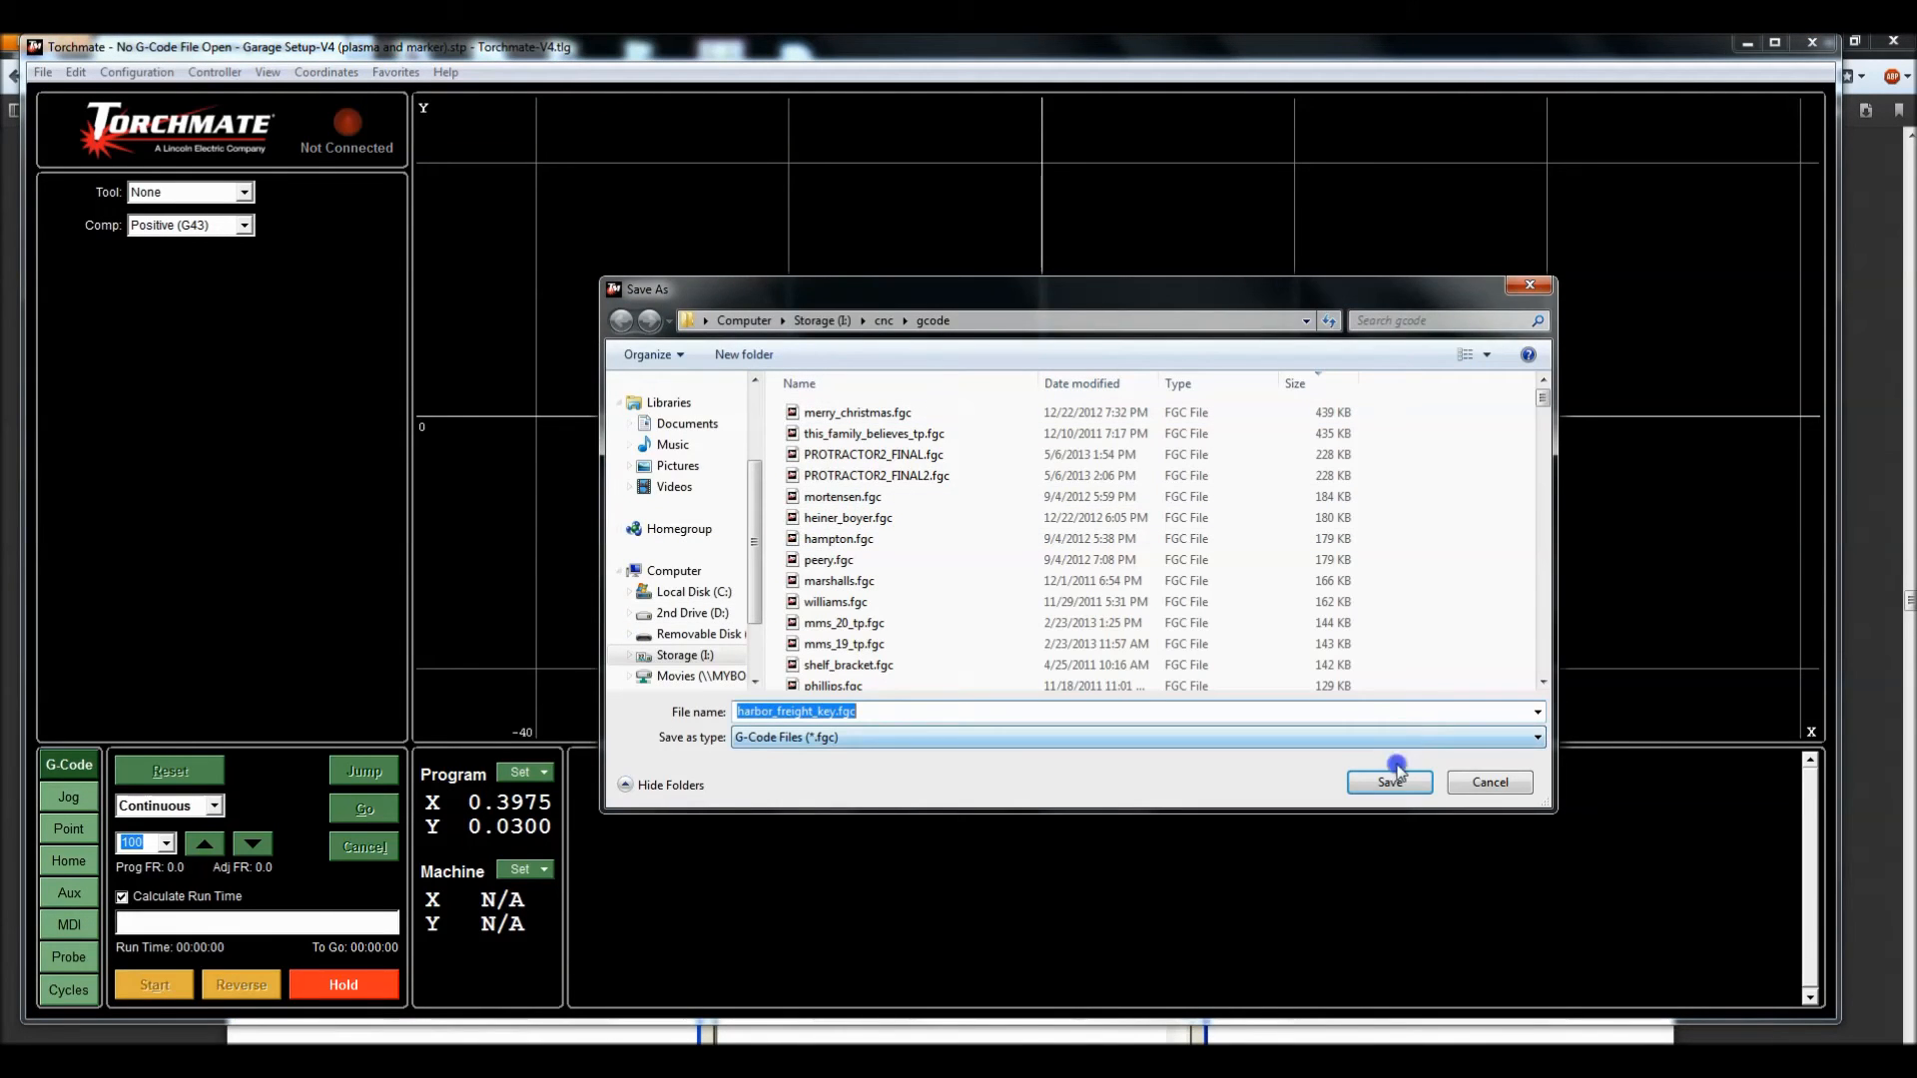
pyautogui.click(1390, 782)
pyautogui.click(1010, 565)
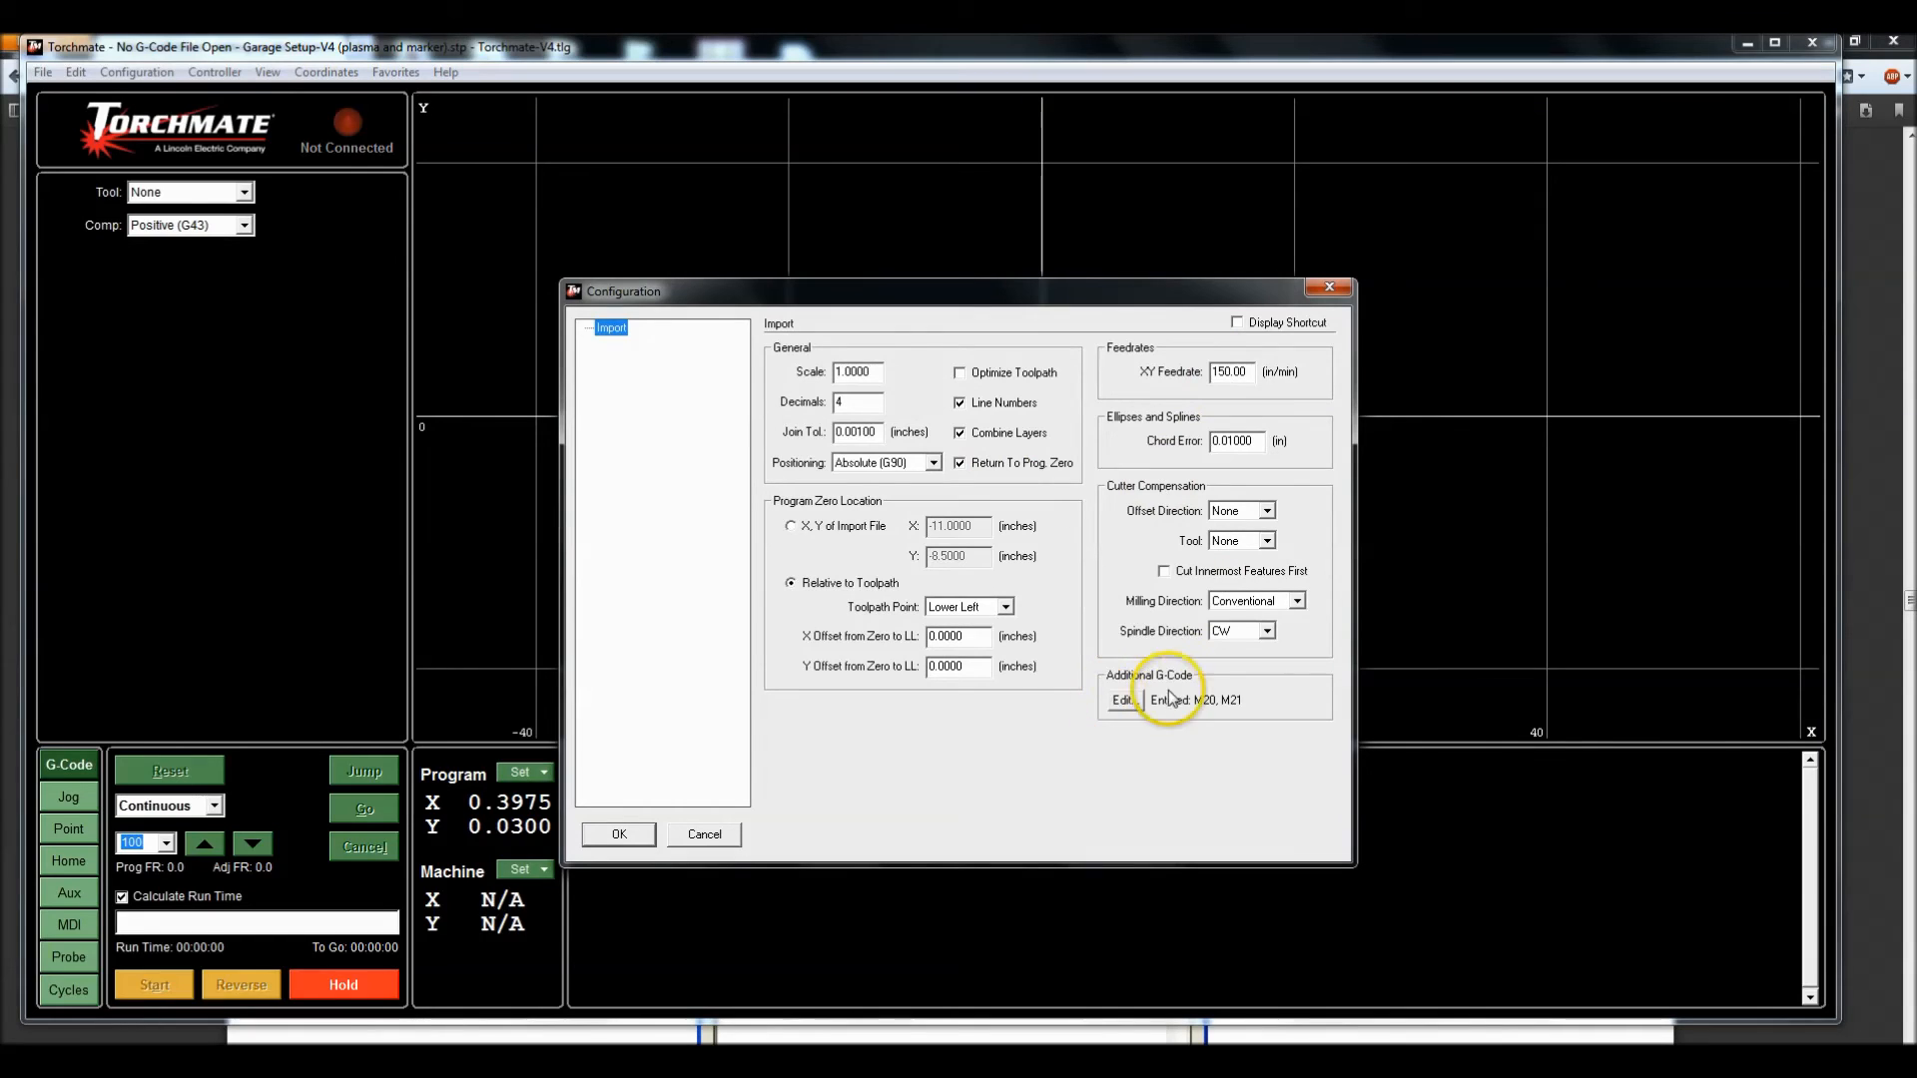
pyautogui.click(621, 835)
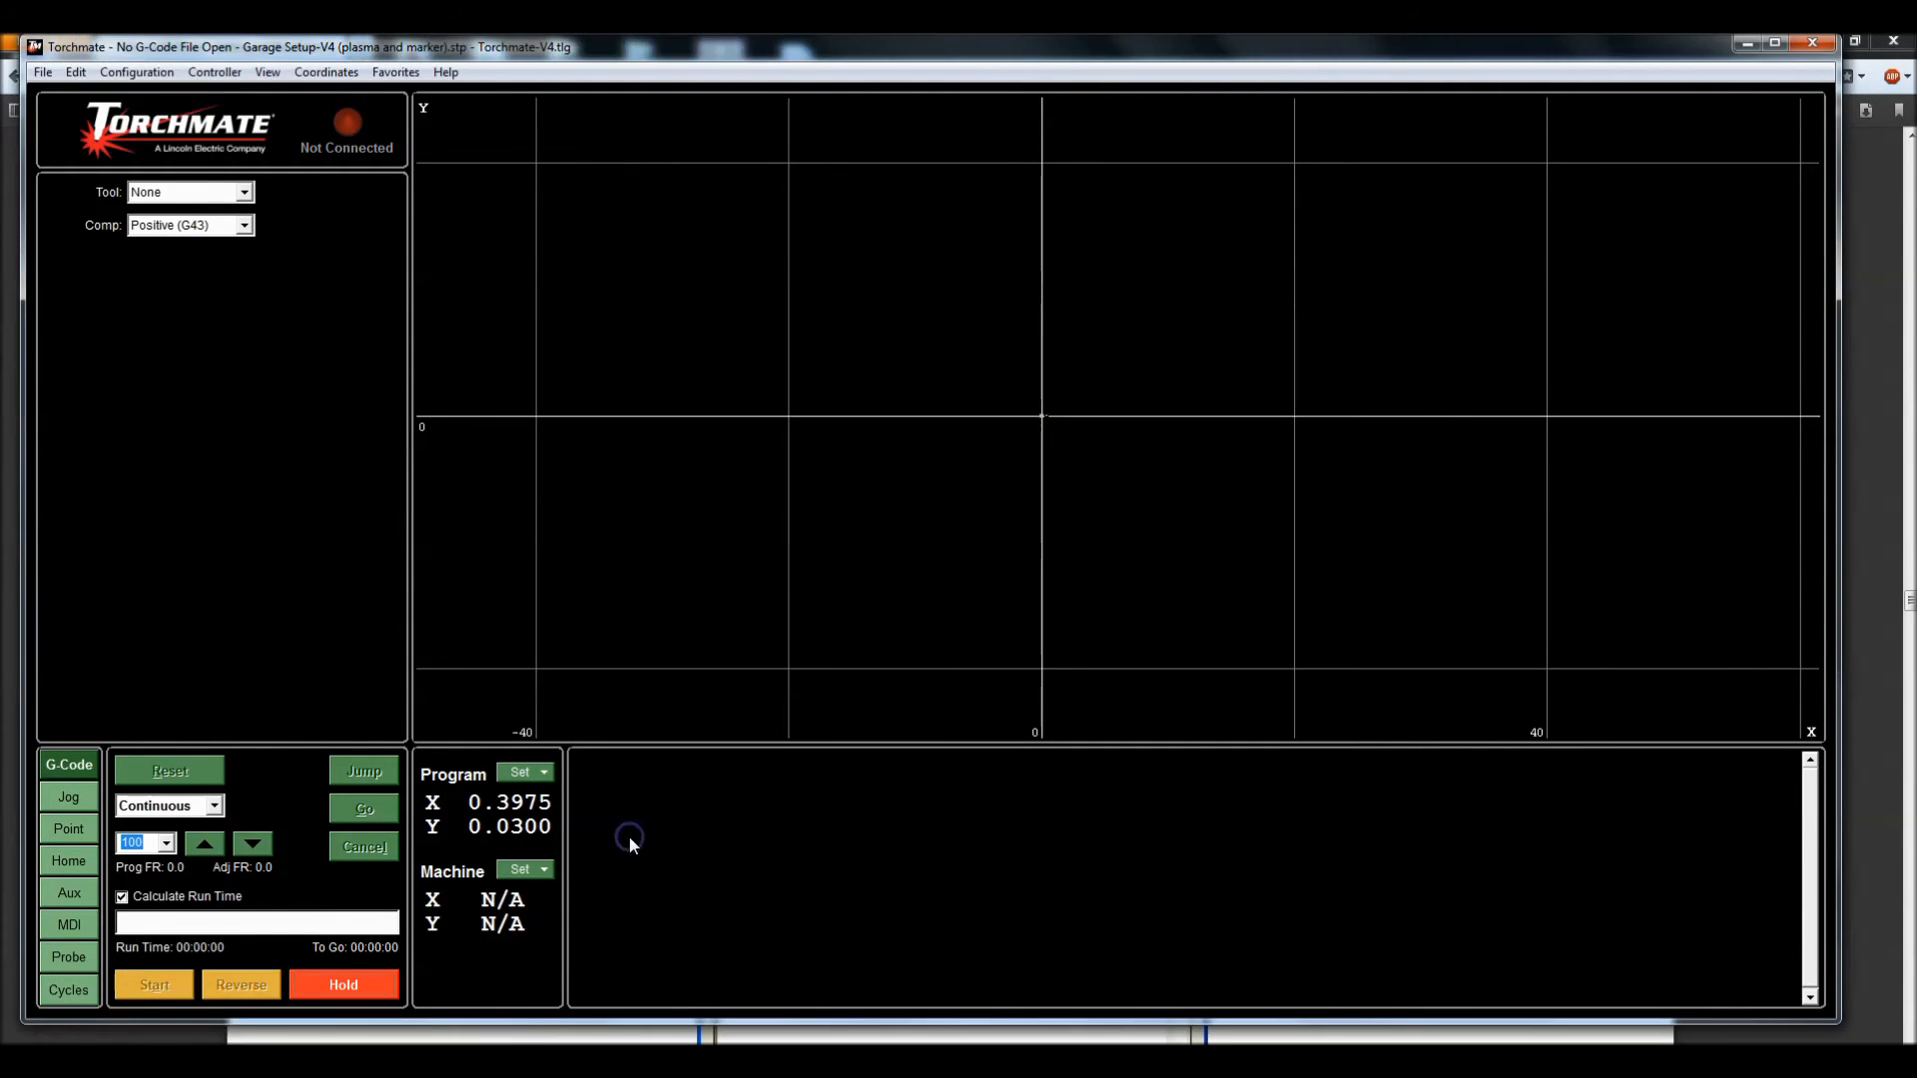
# Step: Open the imported program in the G-code editor, examine its M20 line and the first feed move, and close the editor
pyautogui.doubleClick(1111, 829)
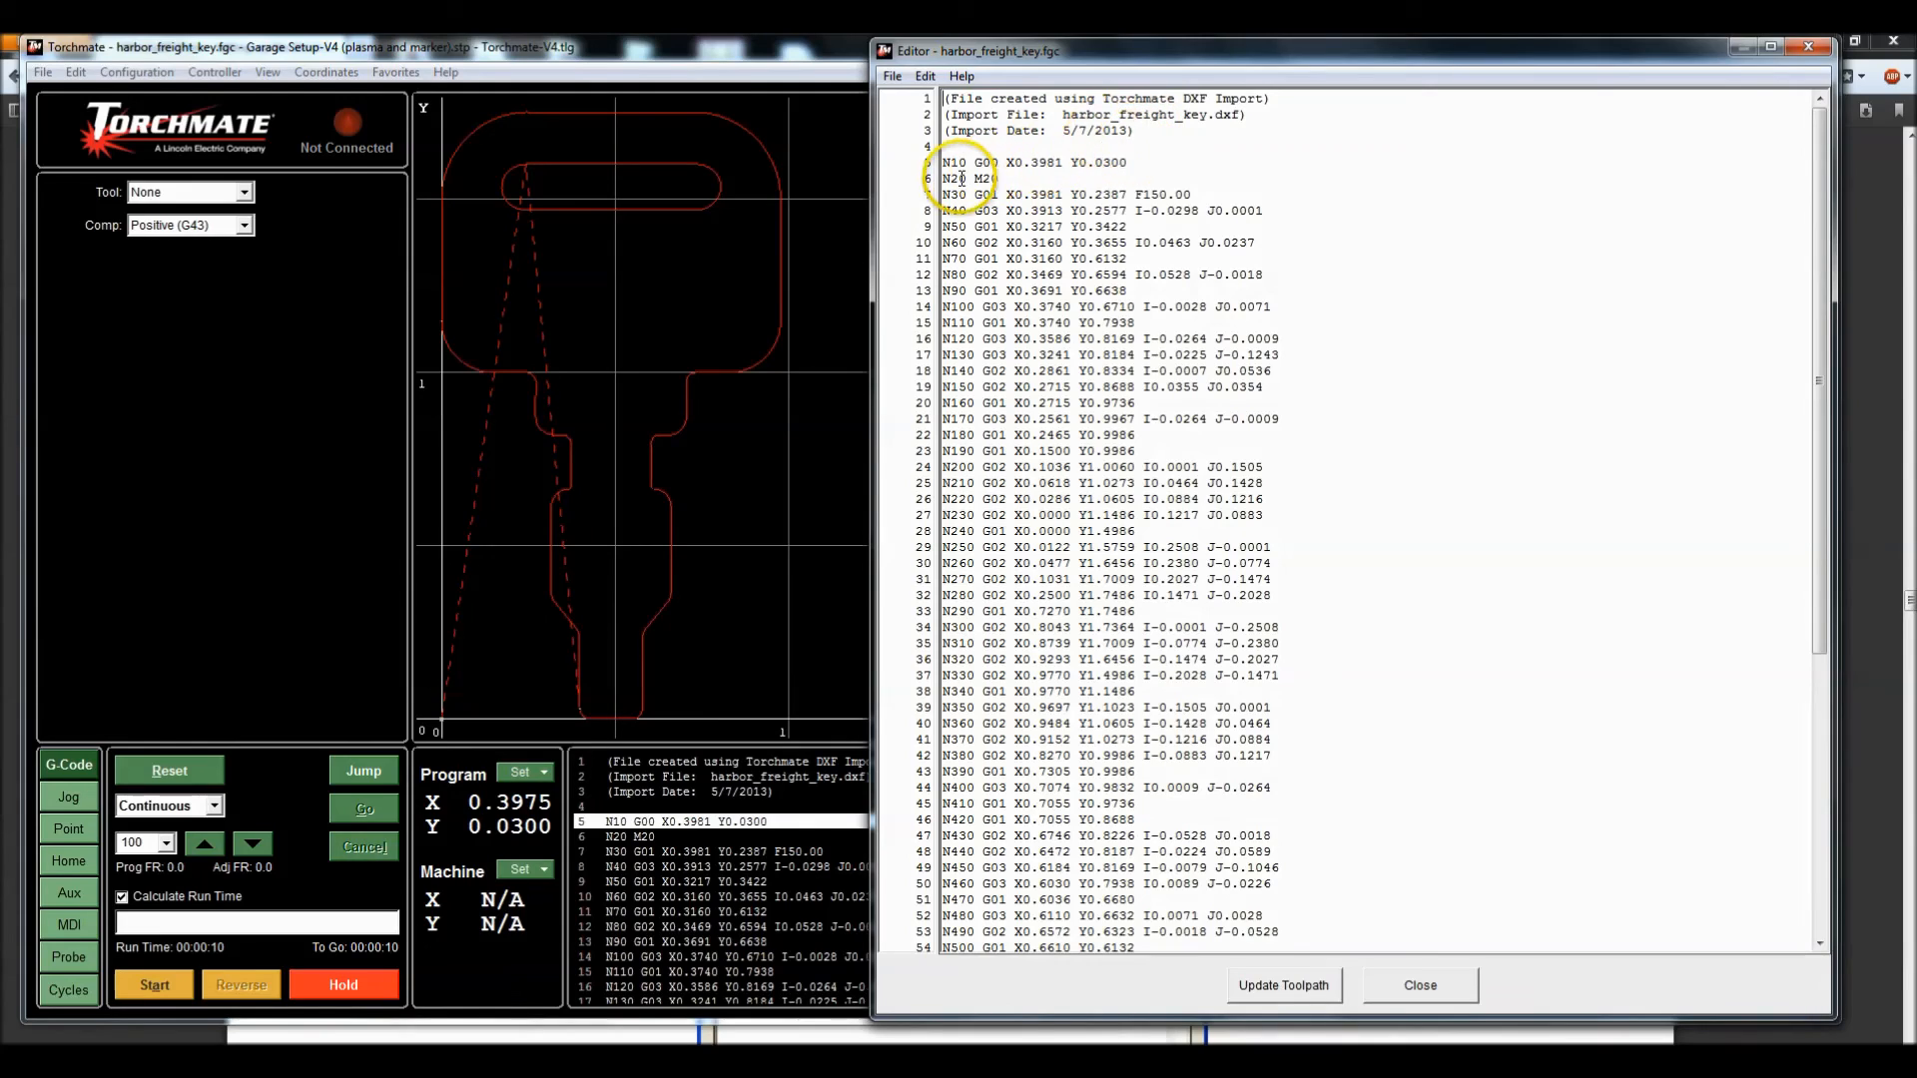
pyautogui.moveTo(975, 162); pyautogui.dragTo(1011, 180)
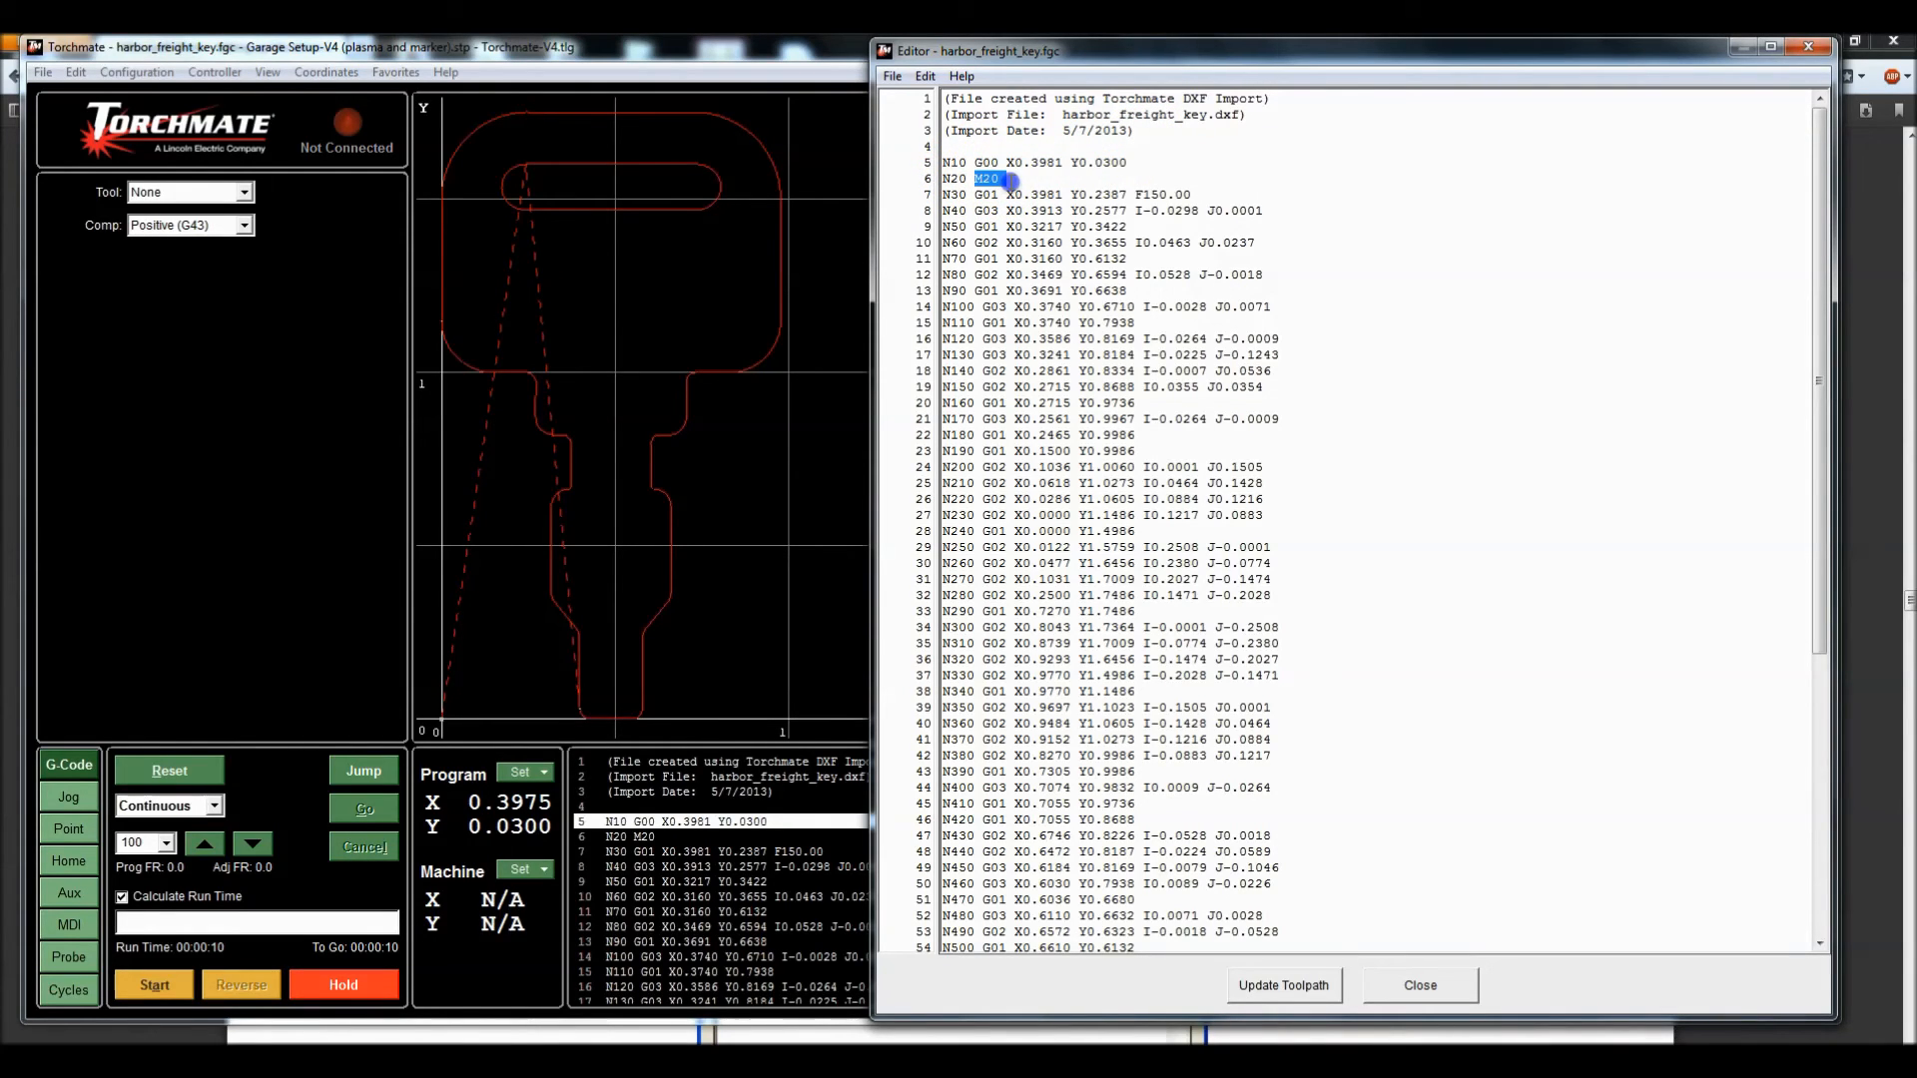
pyautogui.moveTo(967, 193); pyautogui.dragTo(1181, 193)
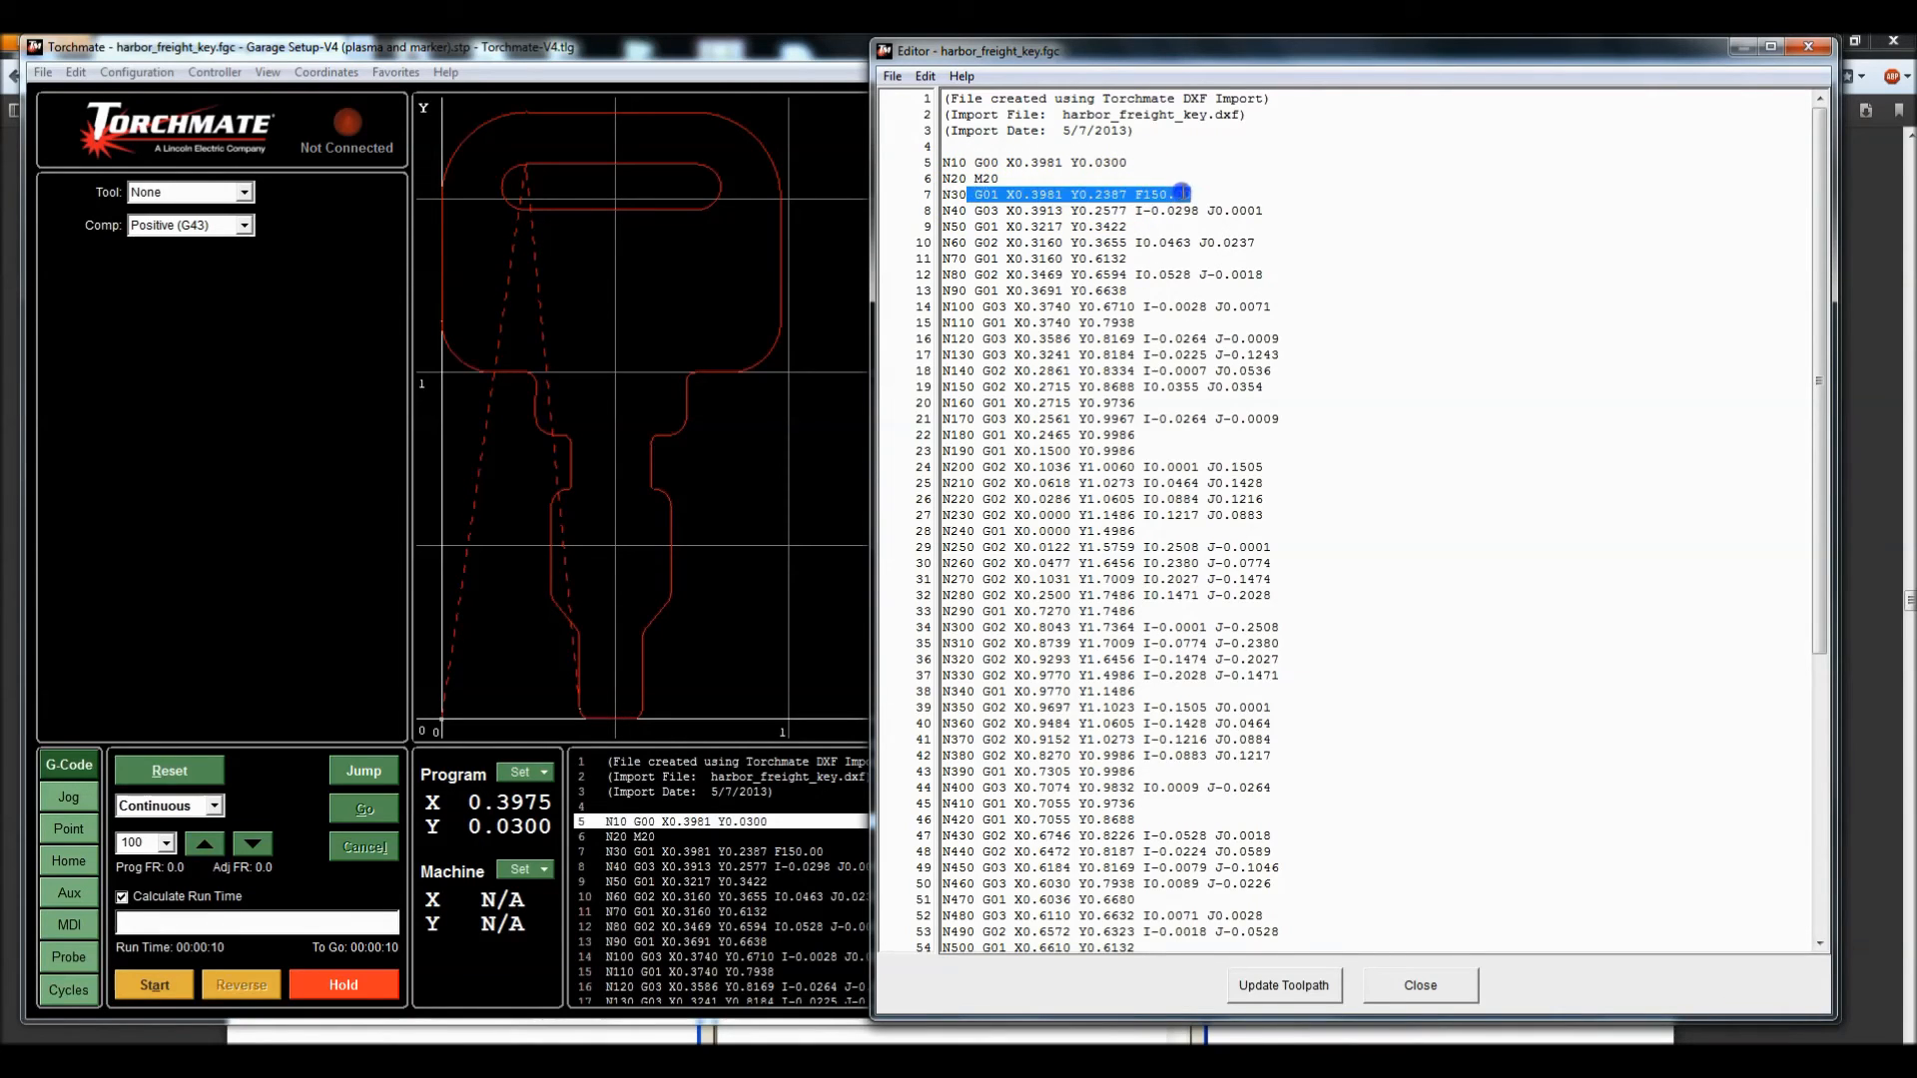
pyautogui.click(1166, 197)
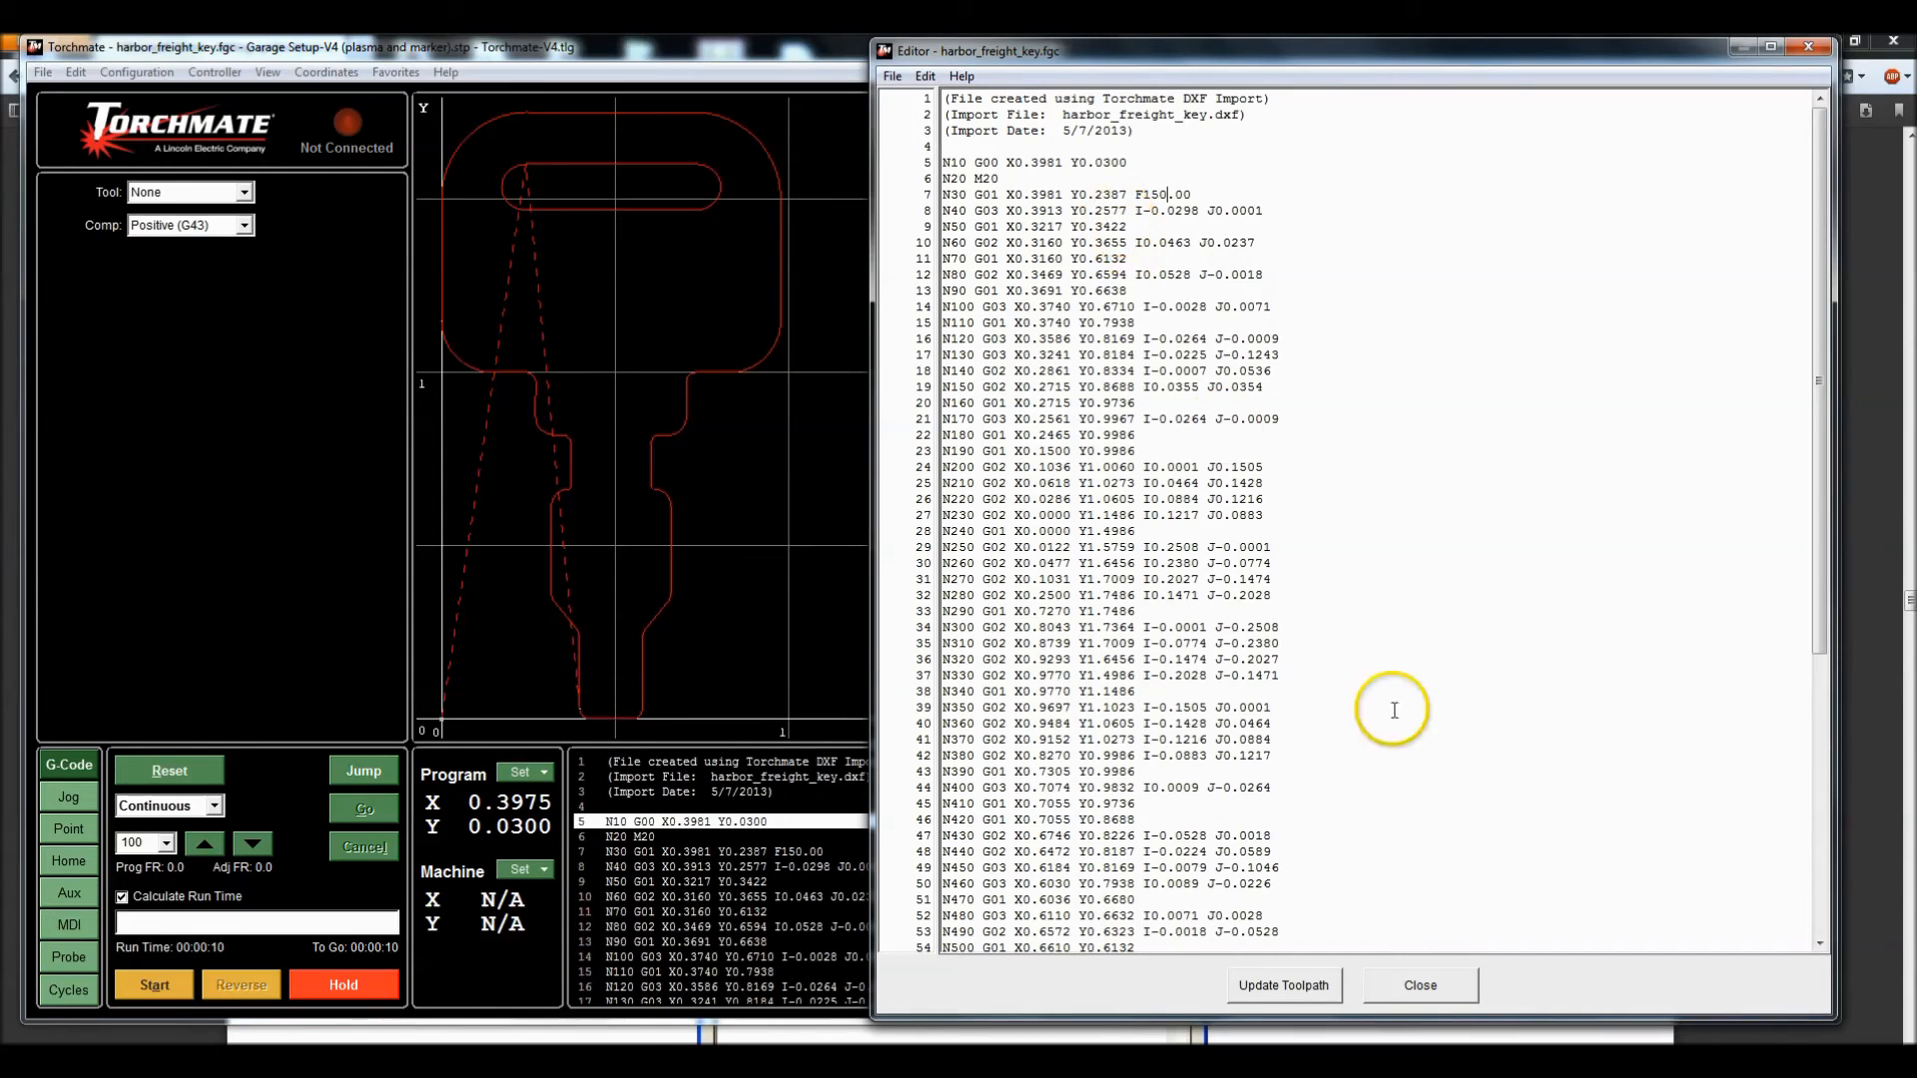
pyautogui.click(1414, 982)
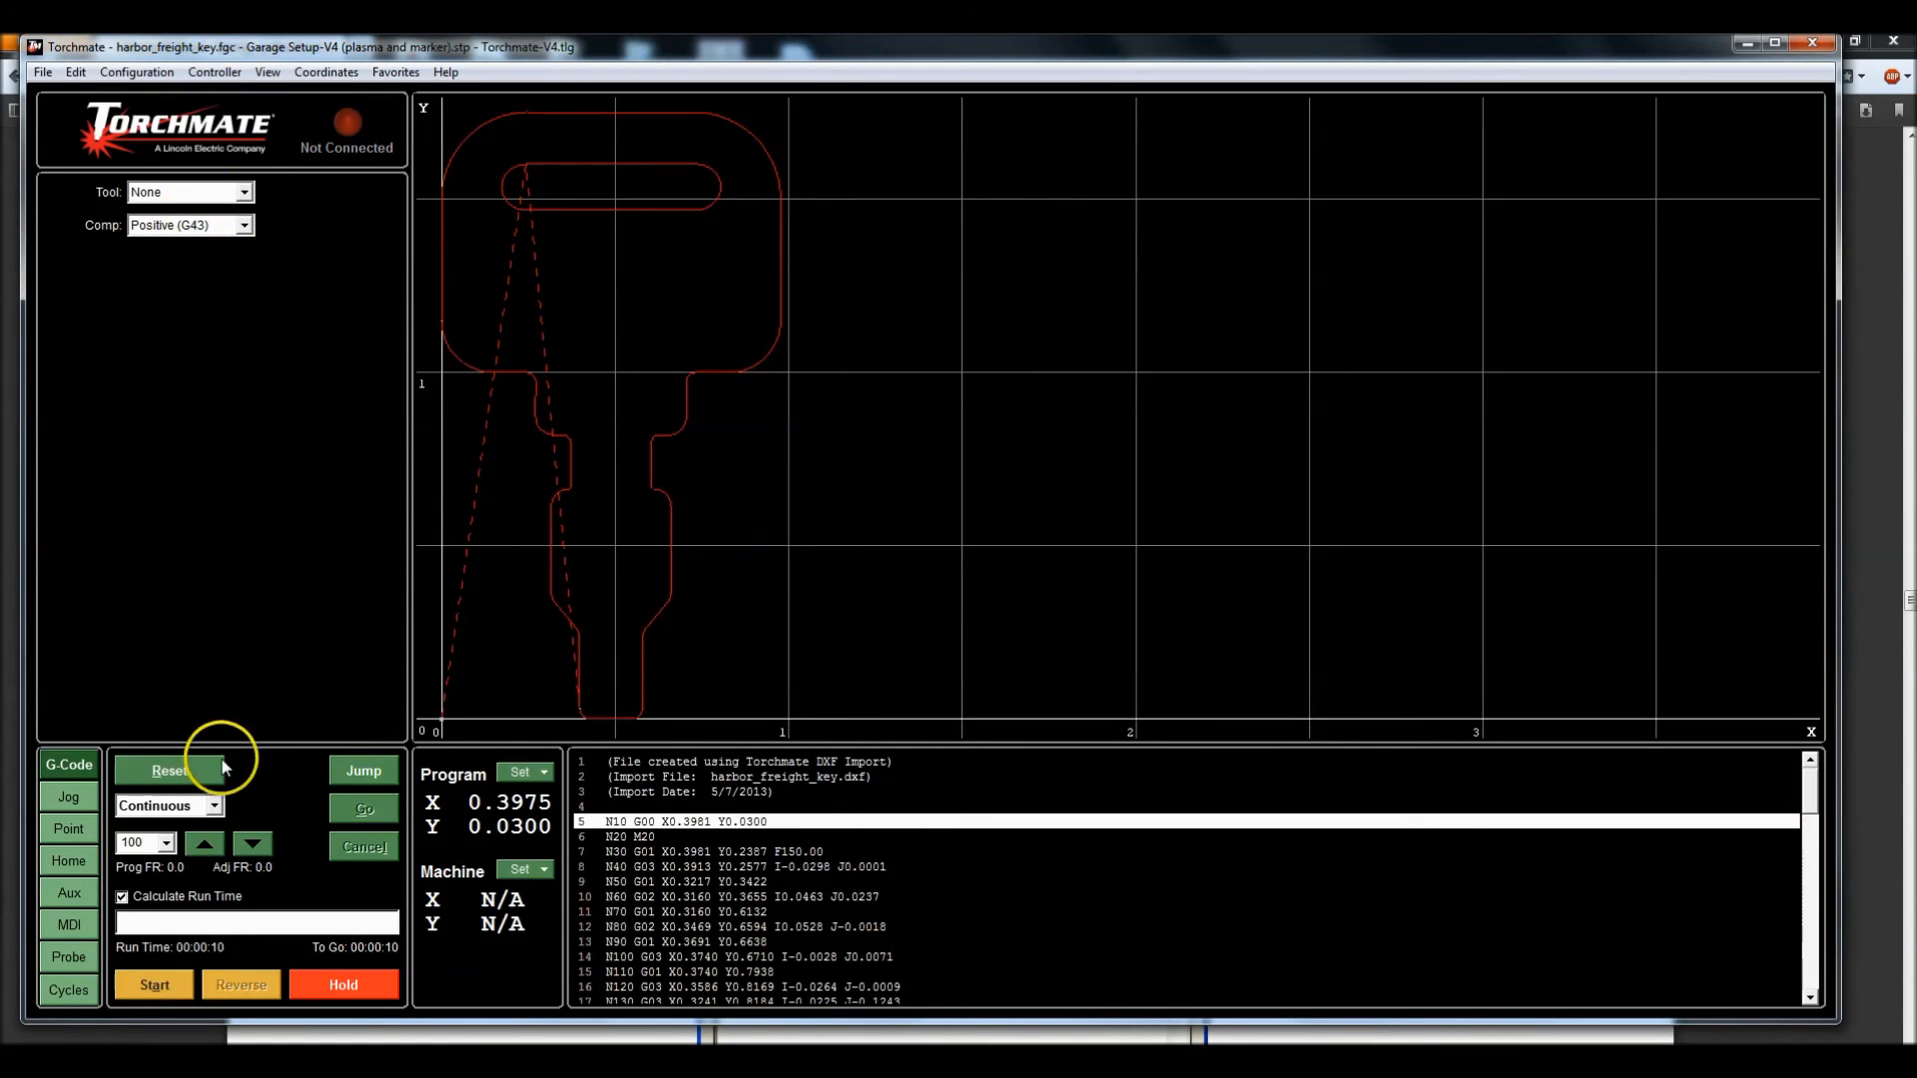
# Step: Try running the imported G-code program without zeroing the program coordinates
pyautogui.click(155, 984)
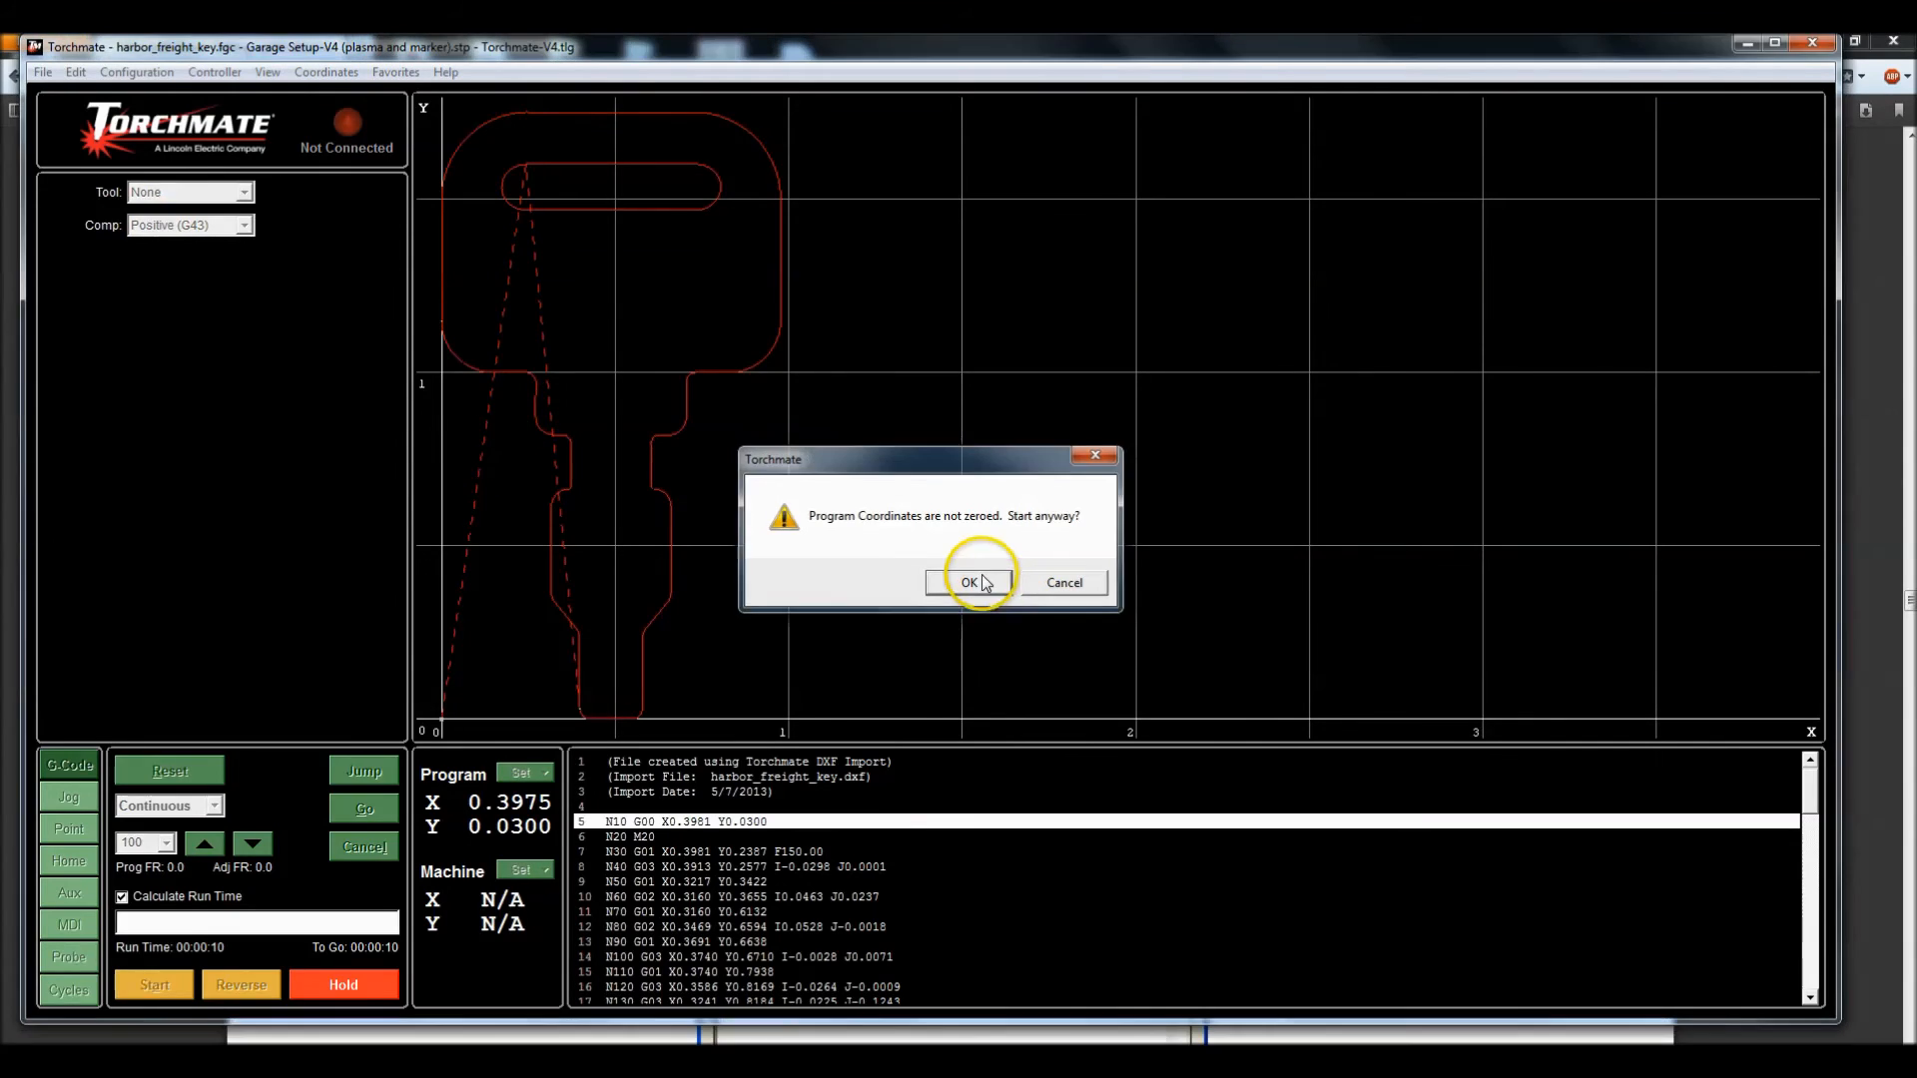
pyautogui.click(973, 581)
pyautogui.click(947, 575)
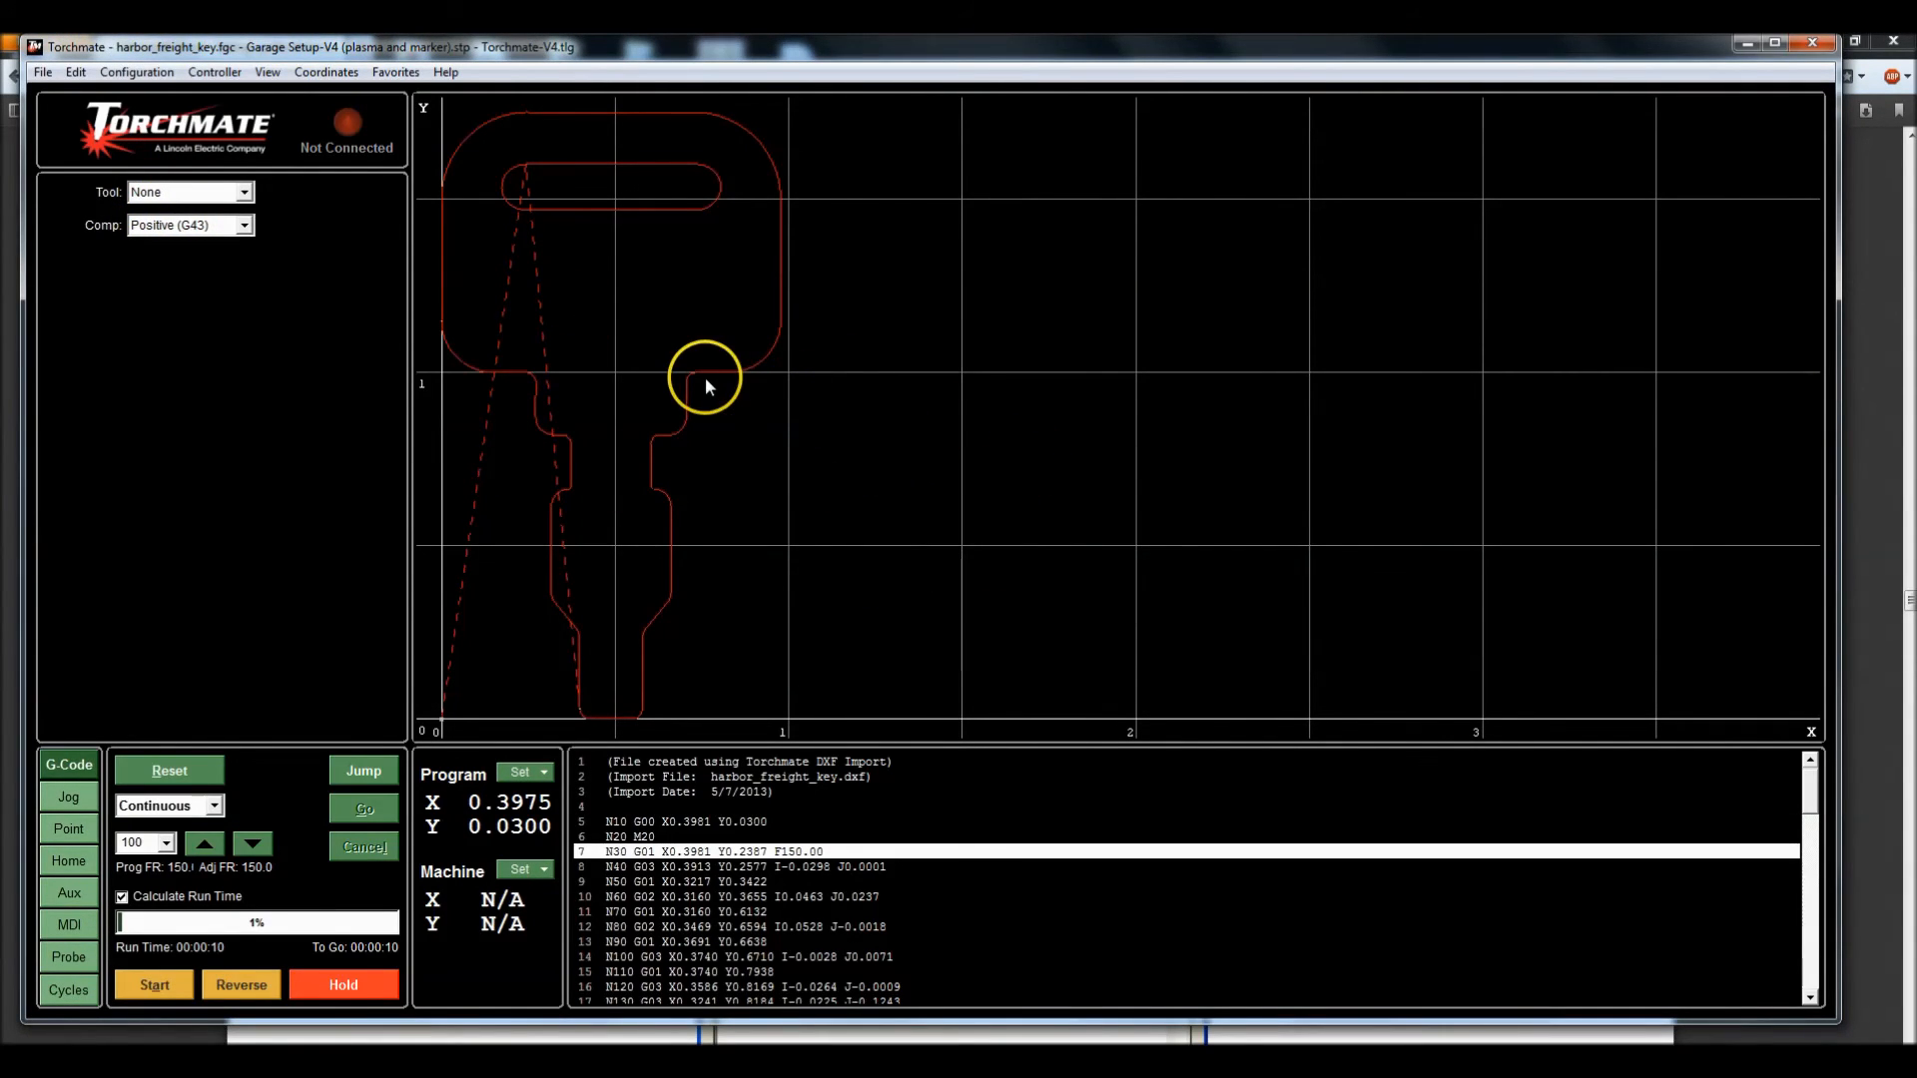
# Step: Change the current tool to #1 - Plasma and accept resetting the G-code program
pyautogui.click(248, 193)
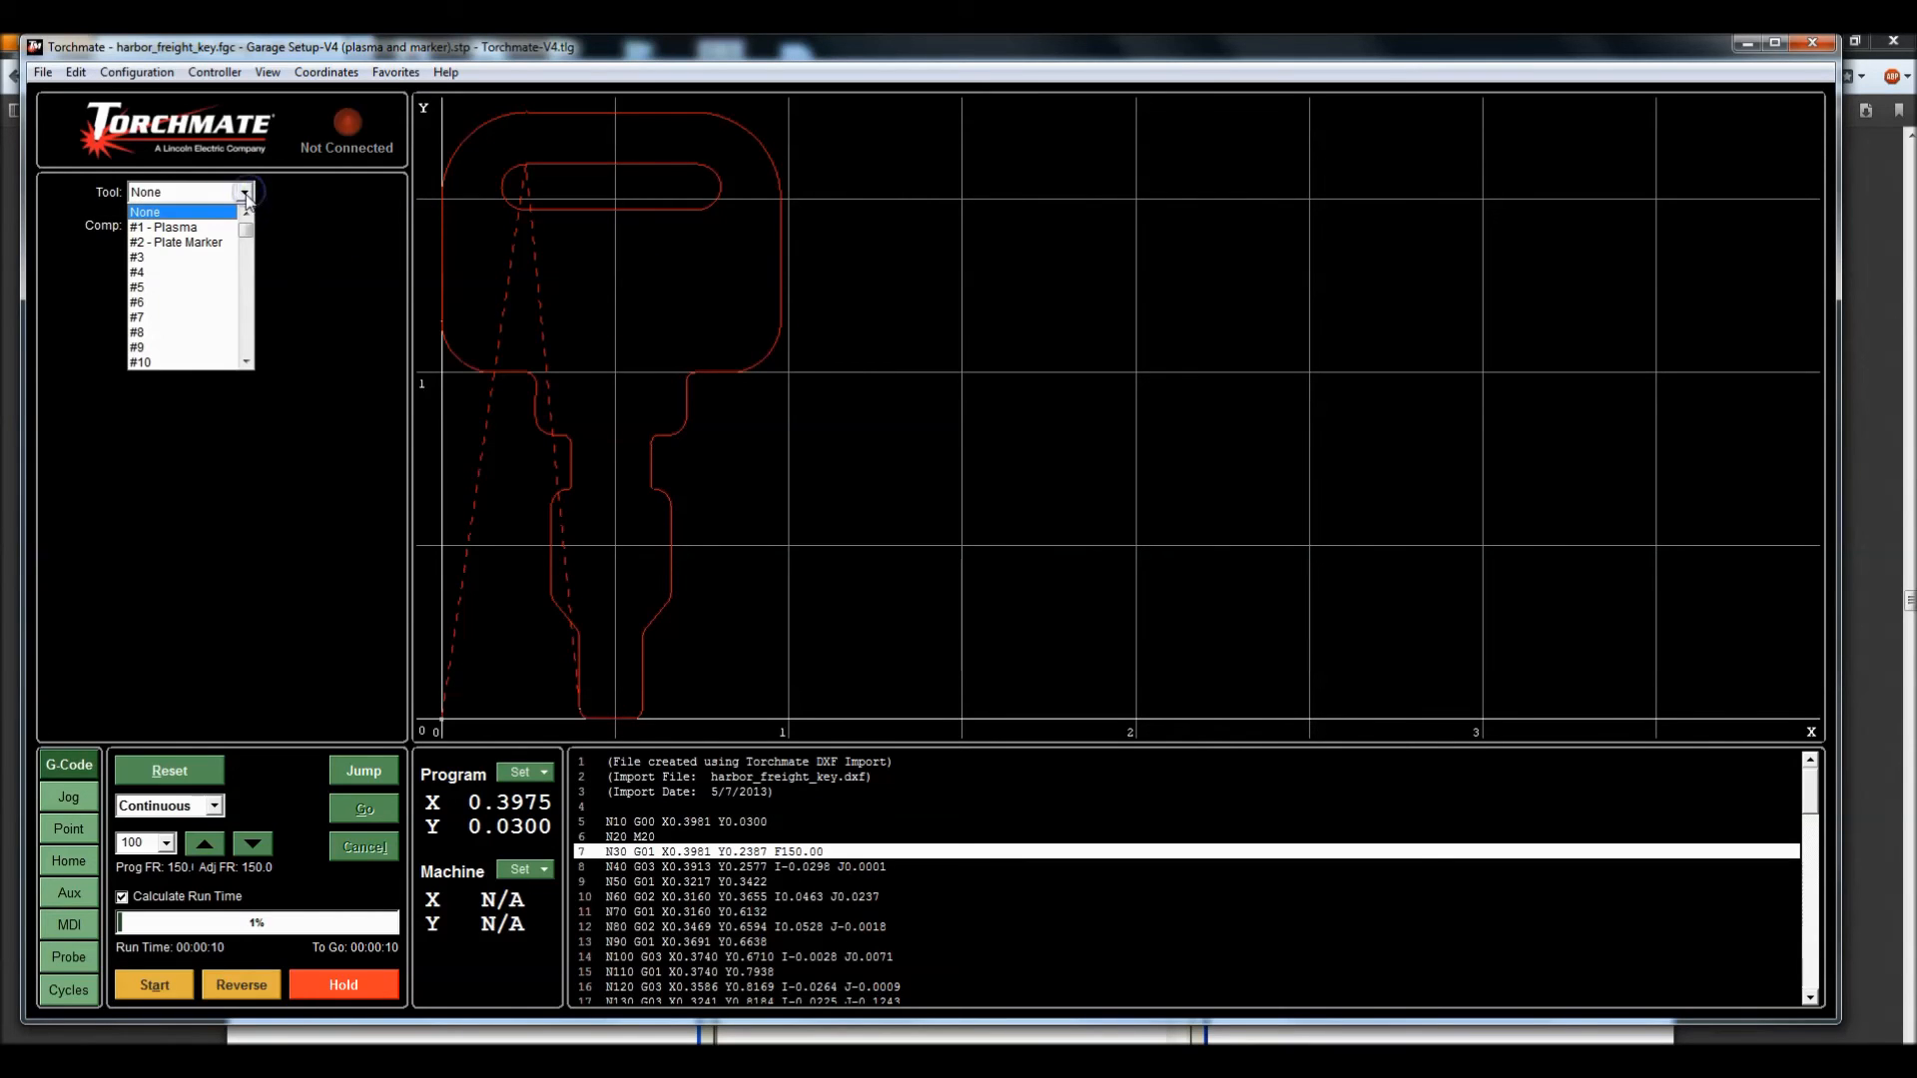
pyautogui.click(215, 227)
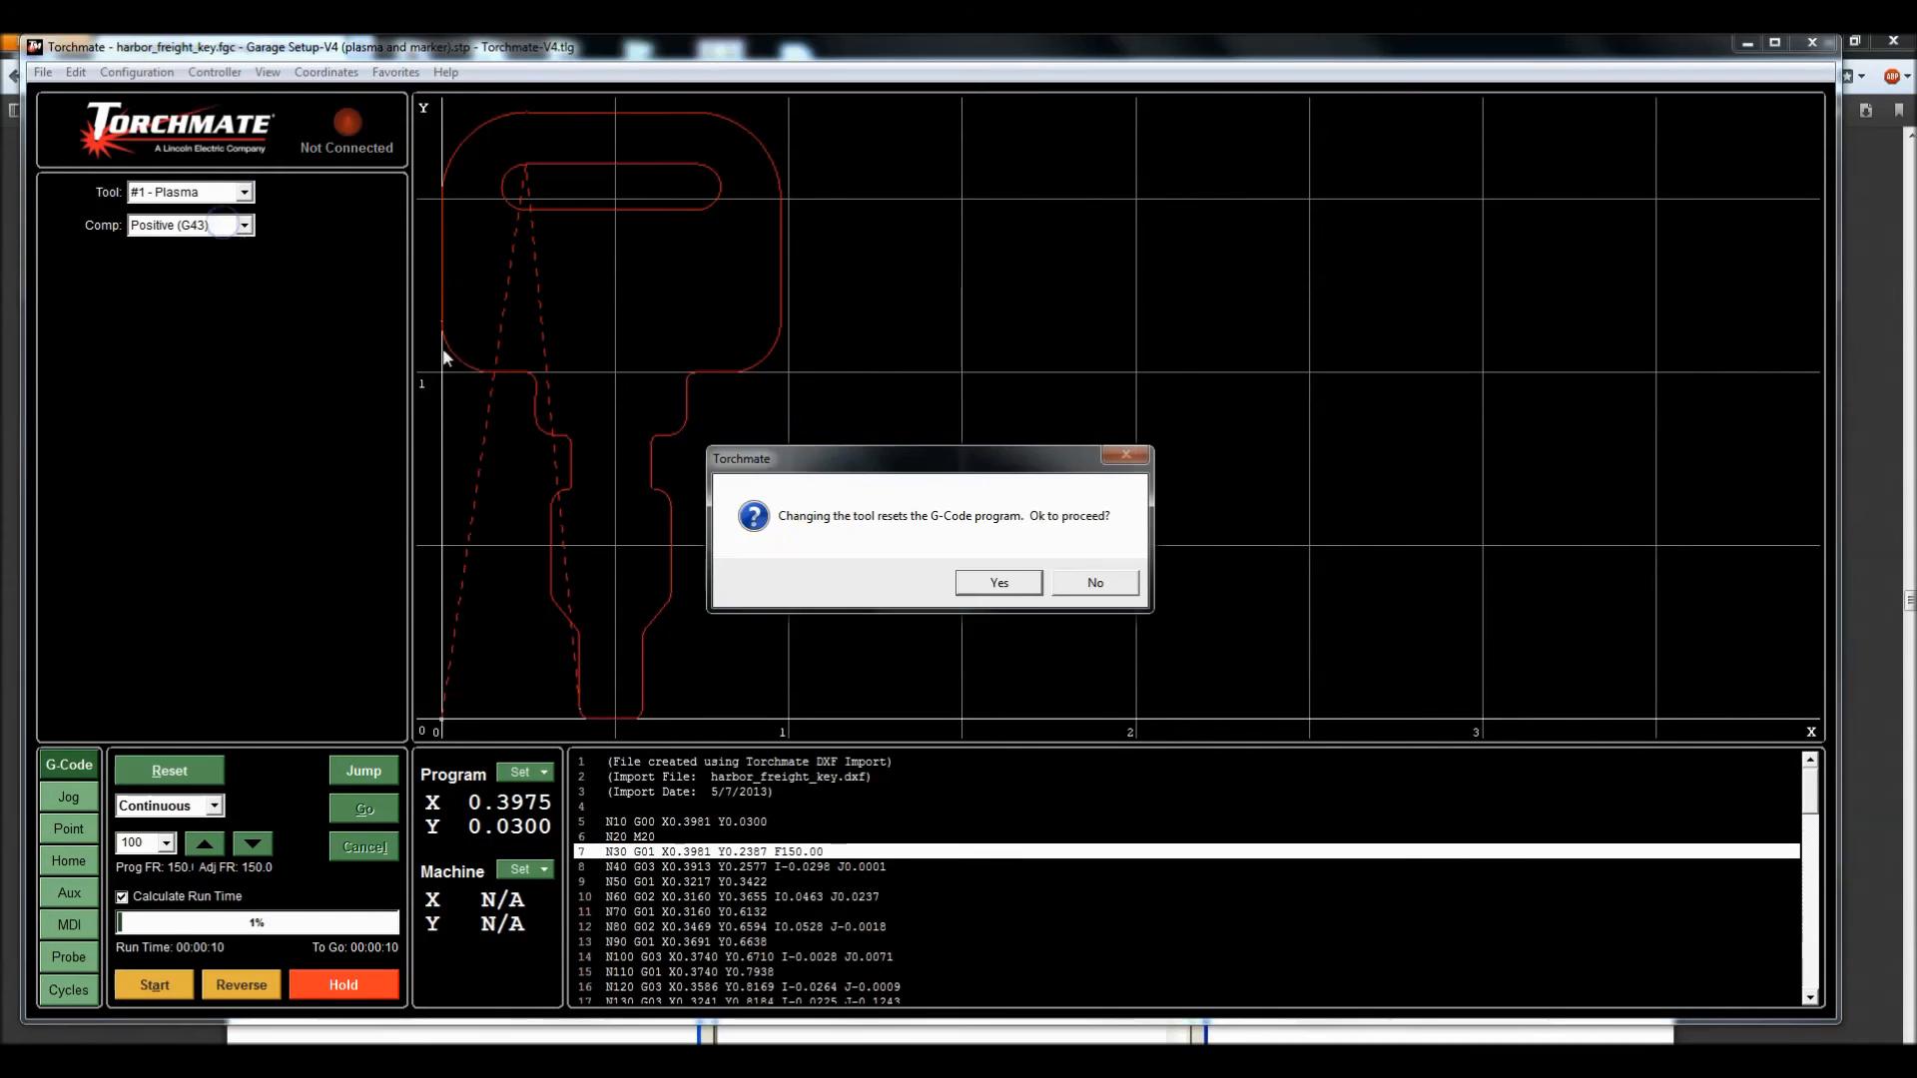
pyautogui.click(1025, 590)
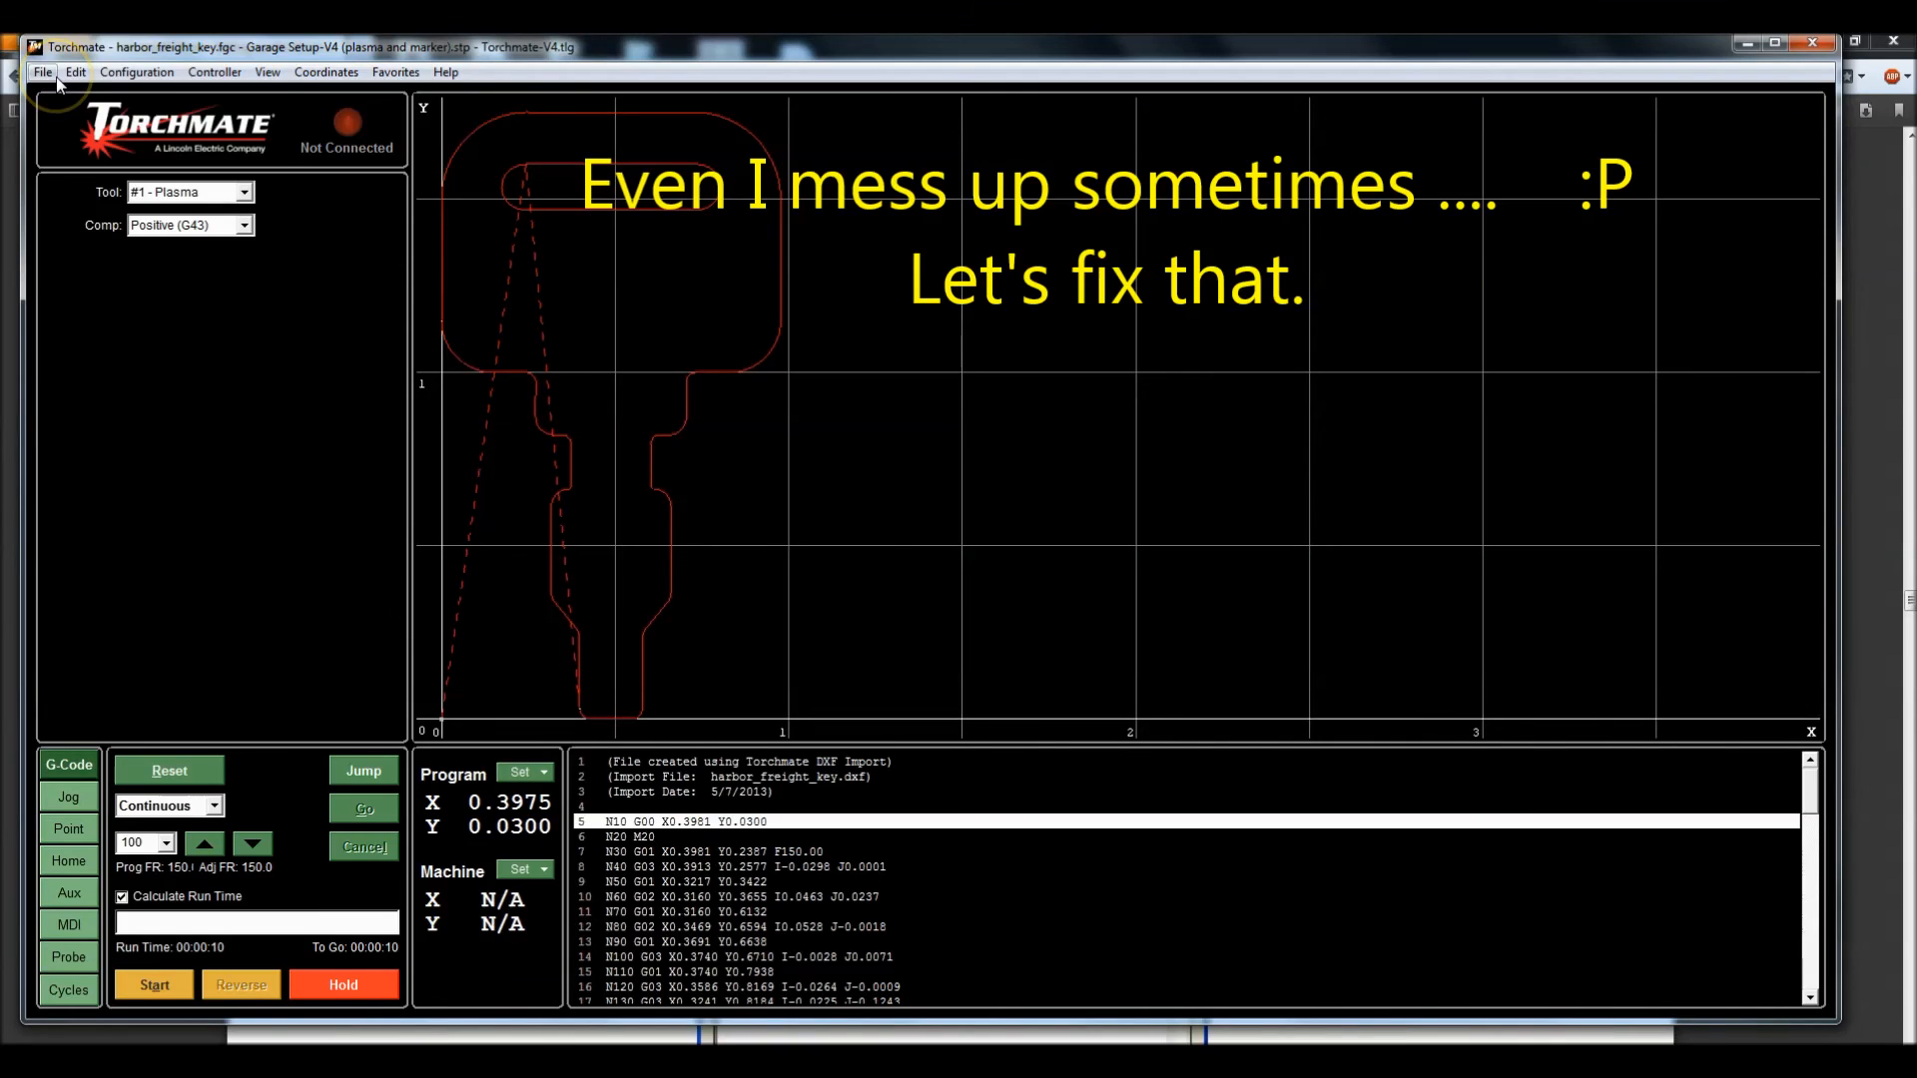
# Step: Change the import's additional G-code to M50 at feature start after the rapid move and M51 at feature end, and apply the configuration
pyautogui.click(138, 72)
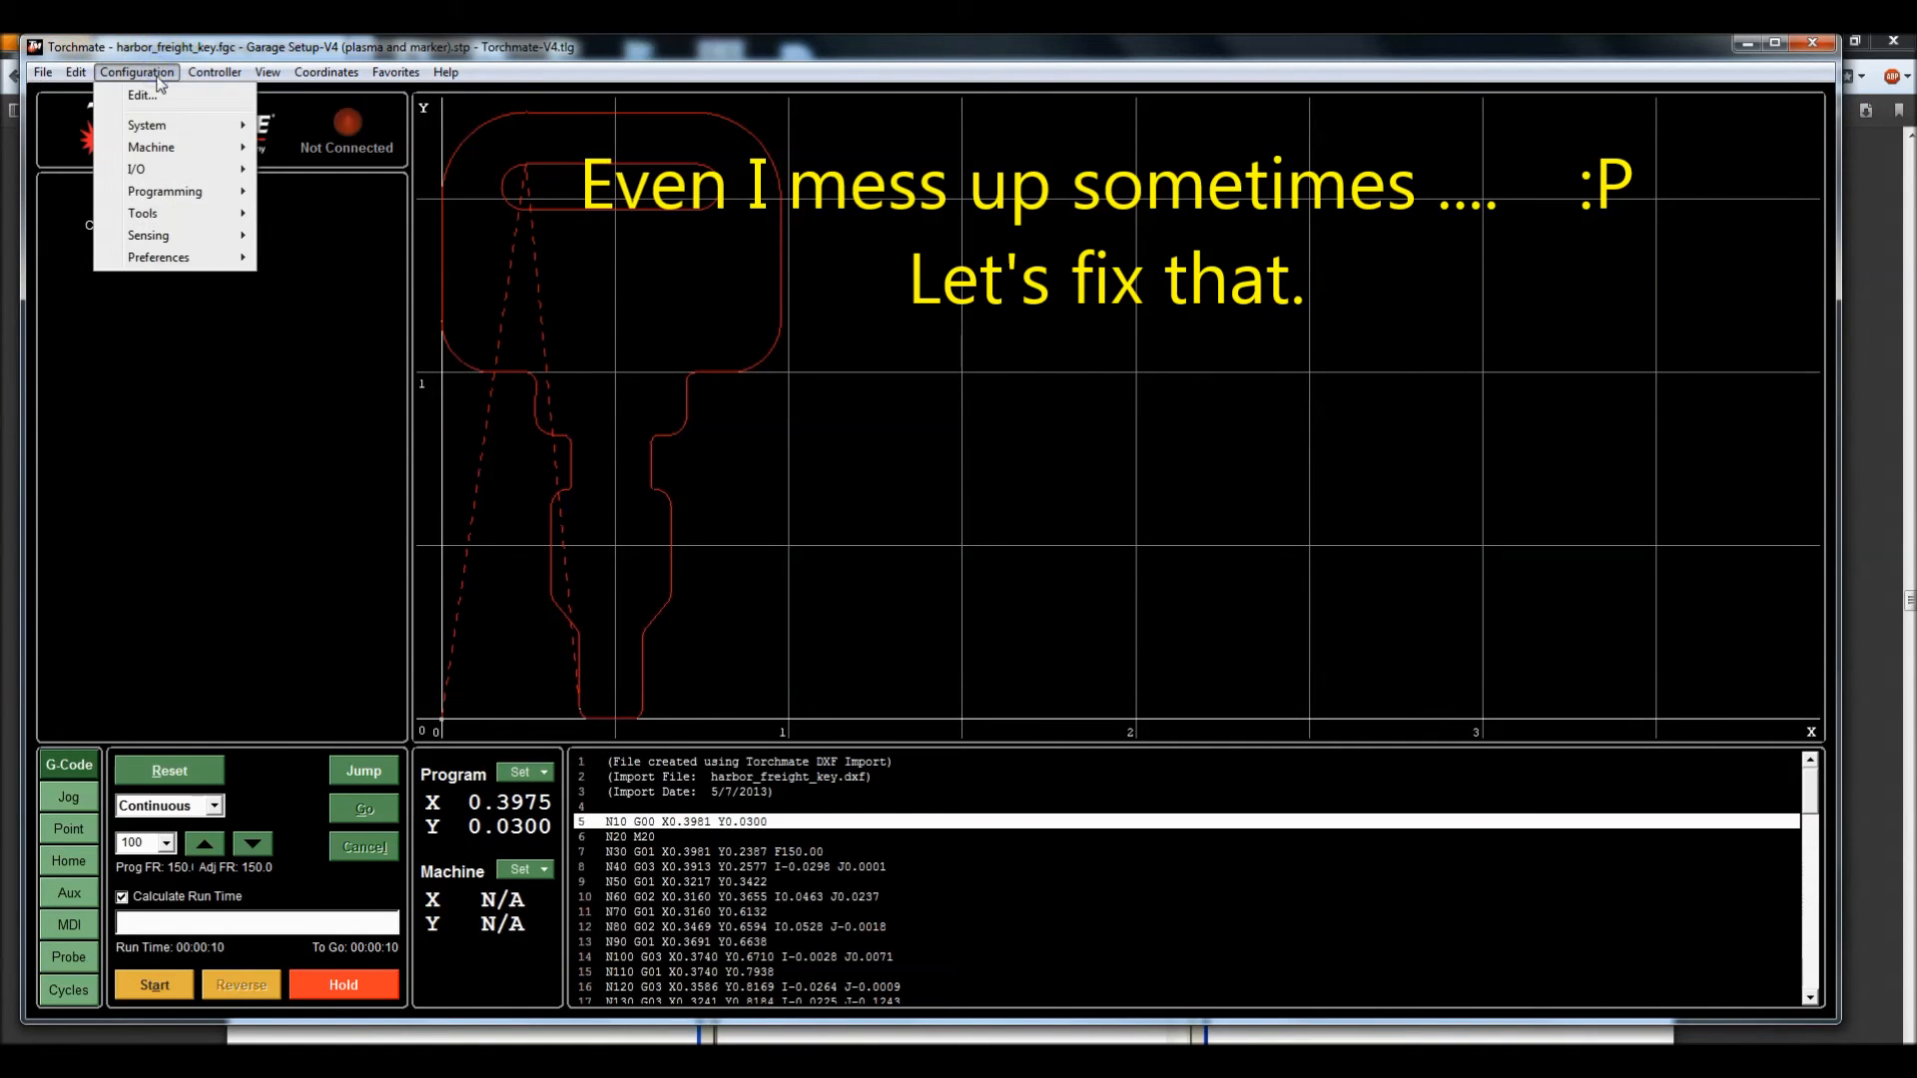
pyautogui.click(150, 71)
pyautogui.click(150, 72)
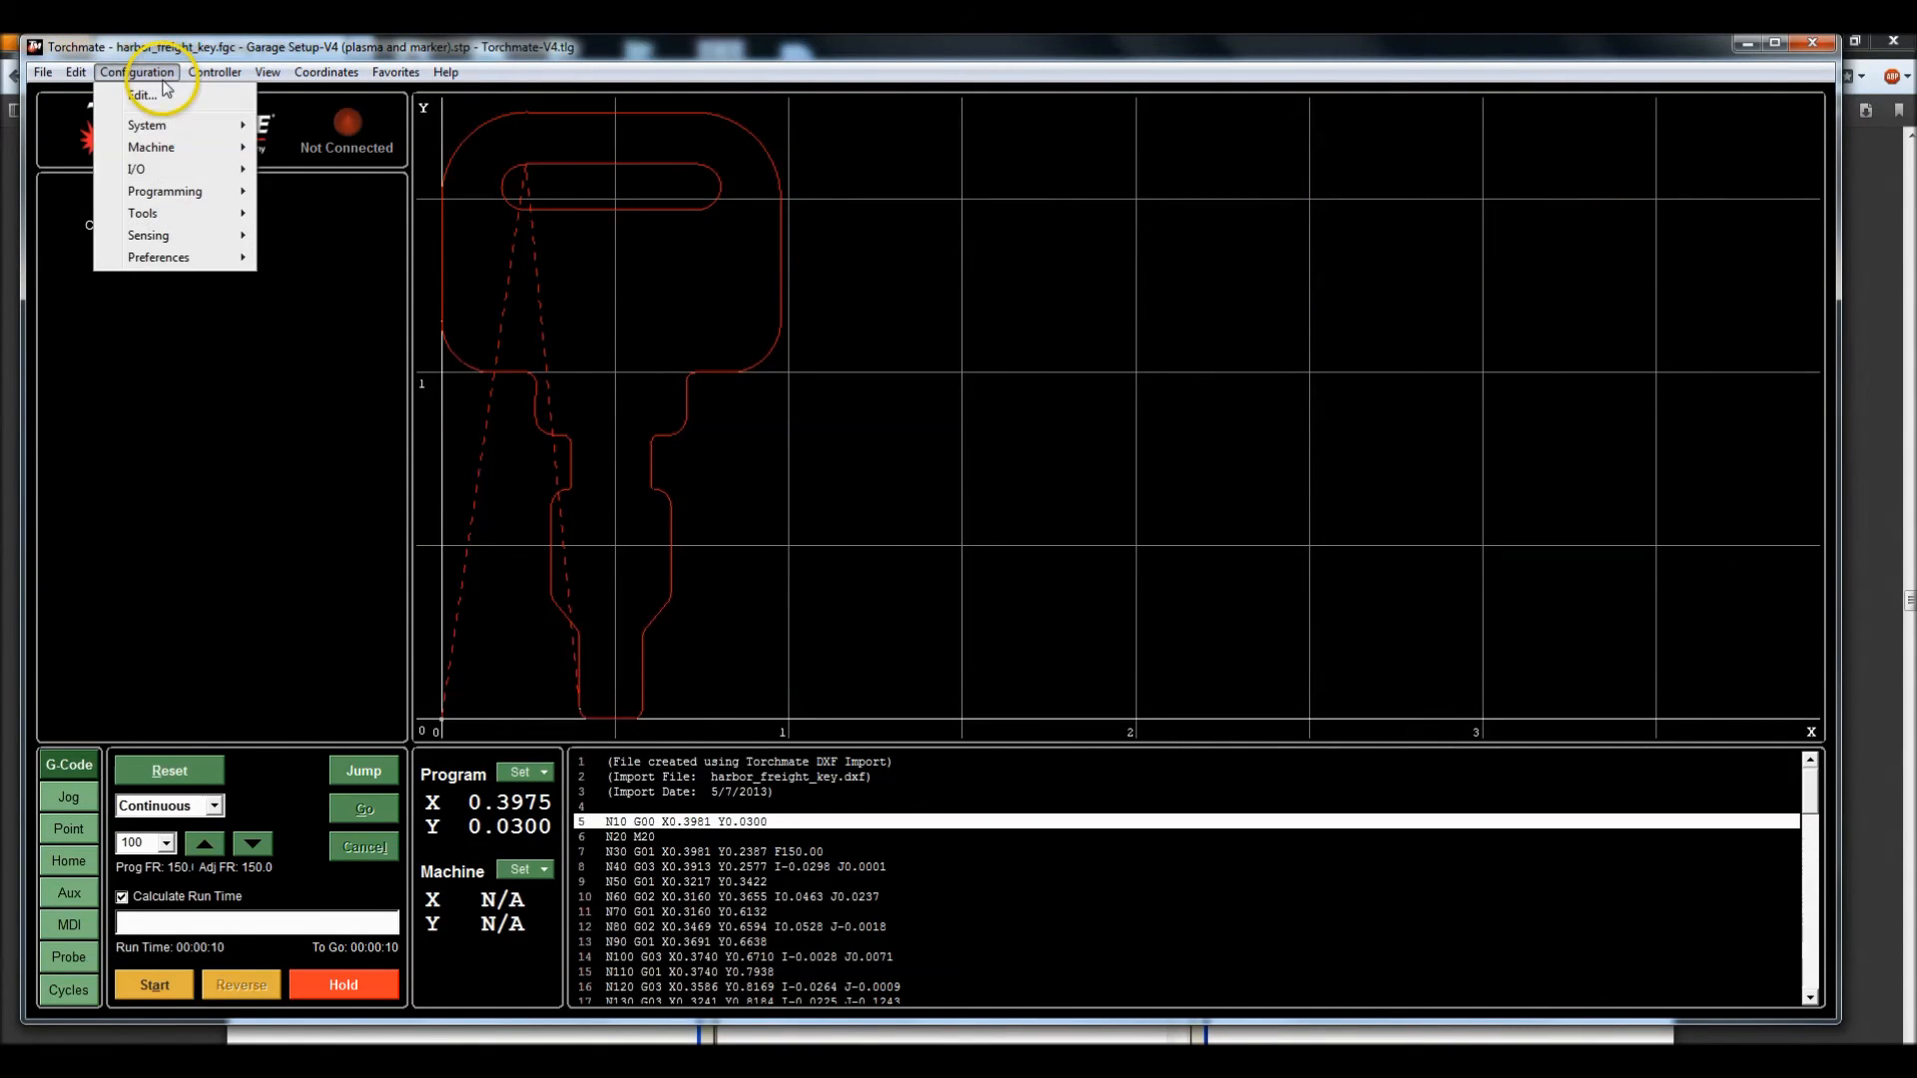
pyautogui.moveTo(179, 199)
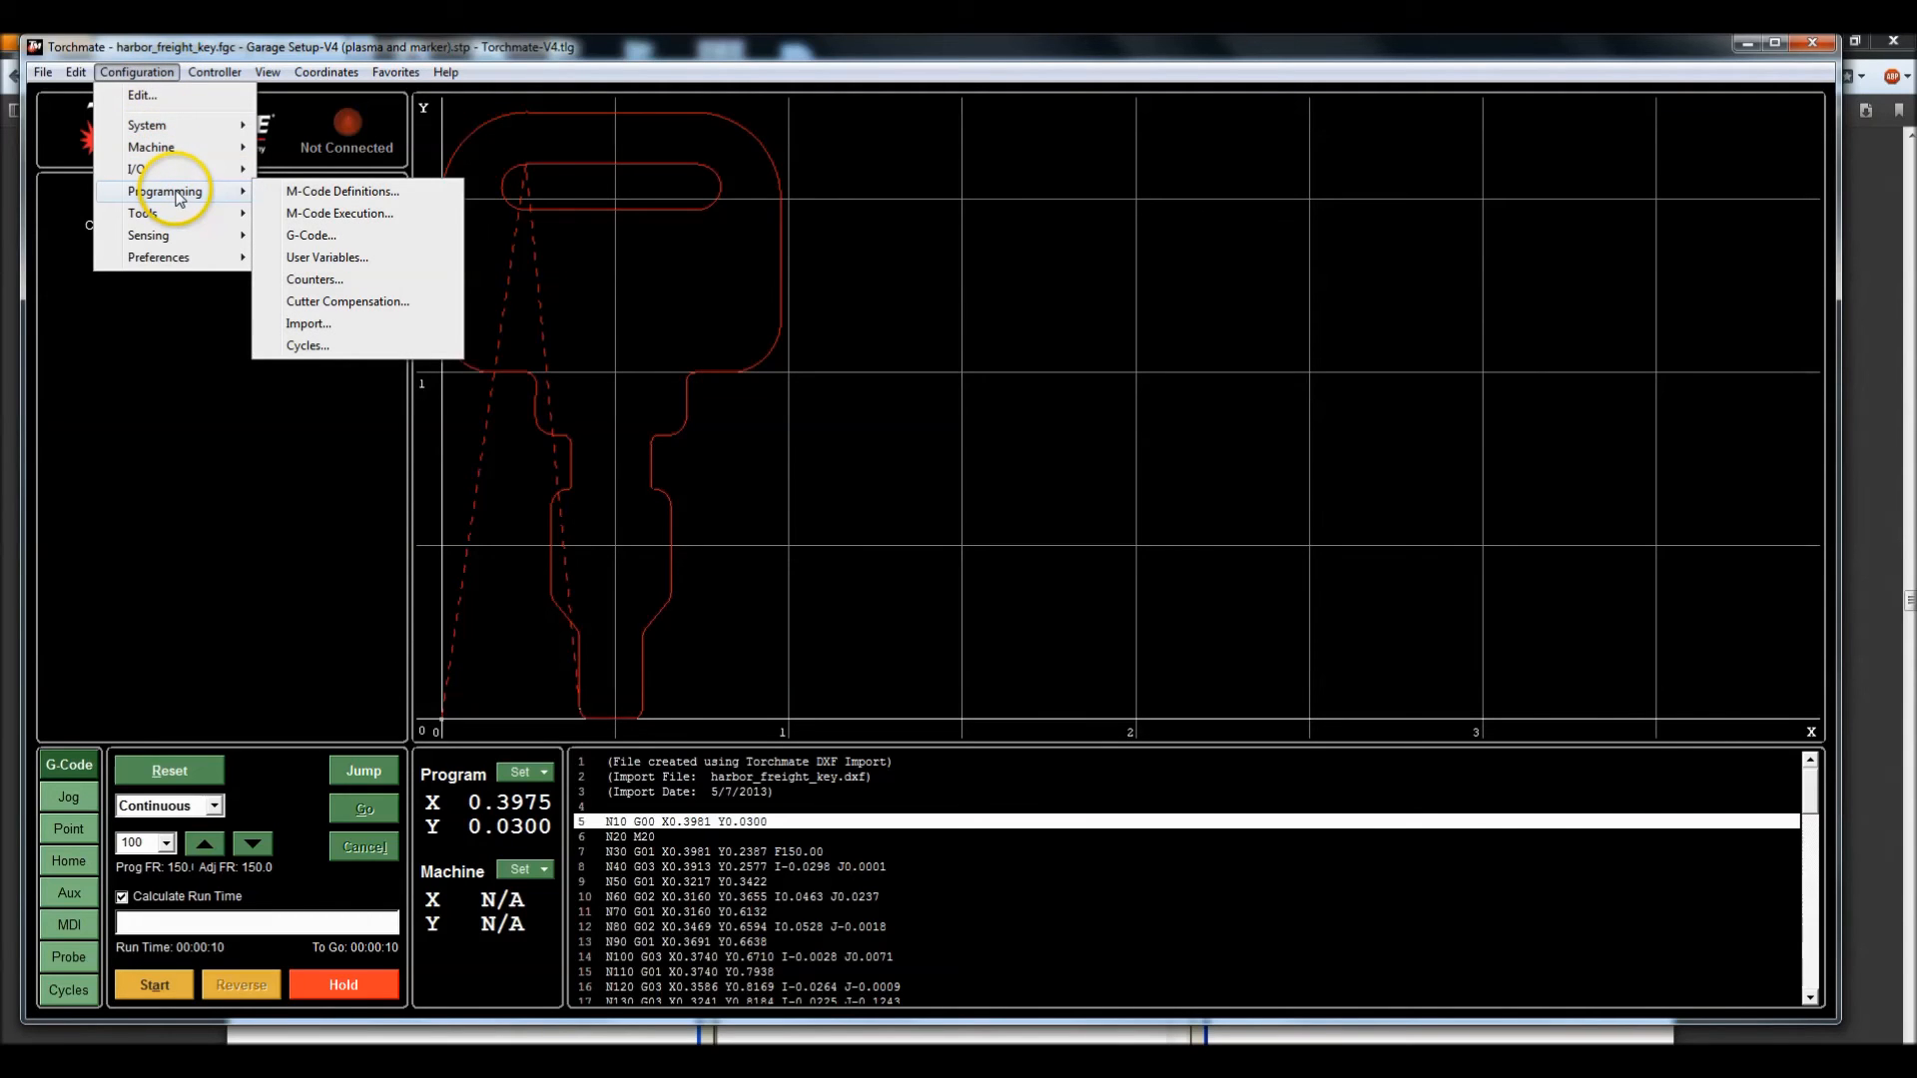
pyautogui.click(317, 325)
pyautogui.click(1126, 694)
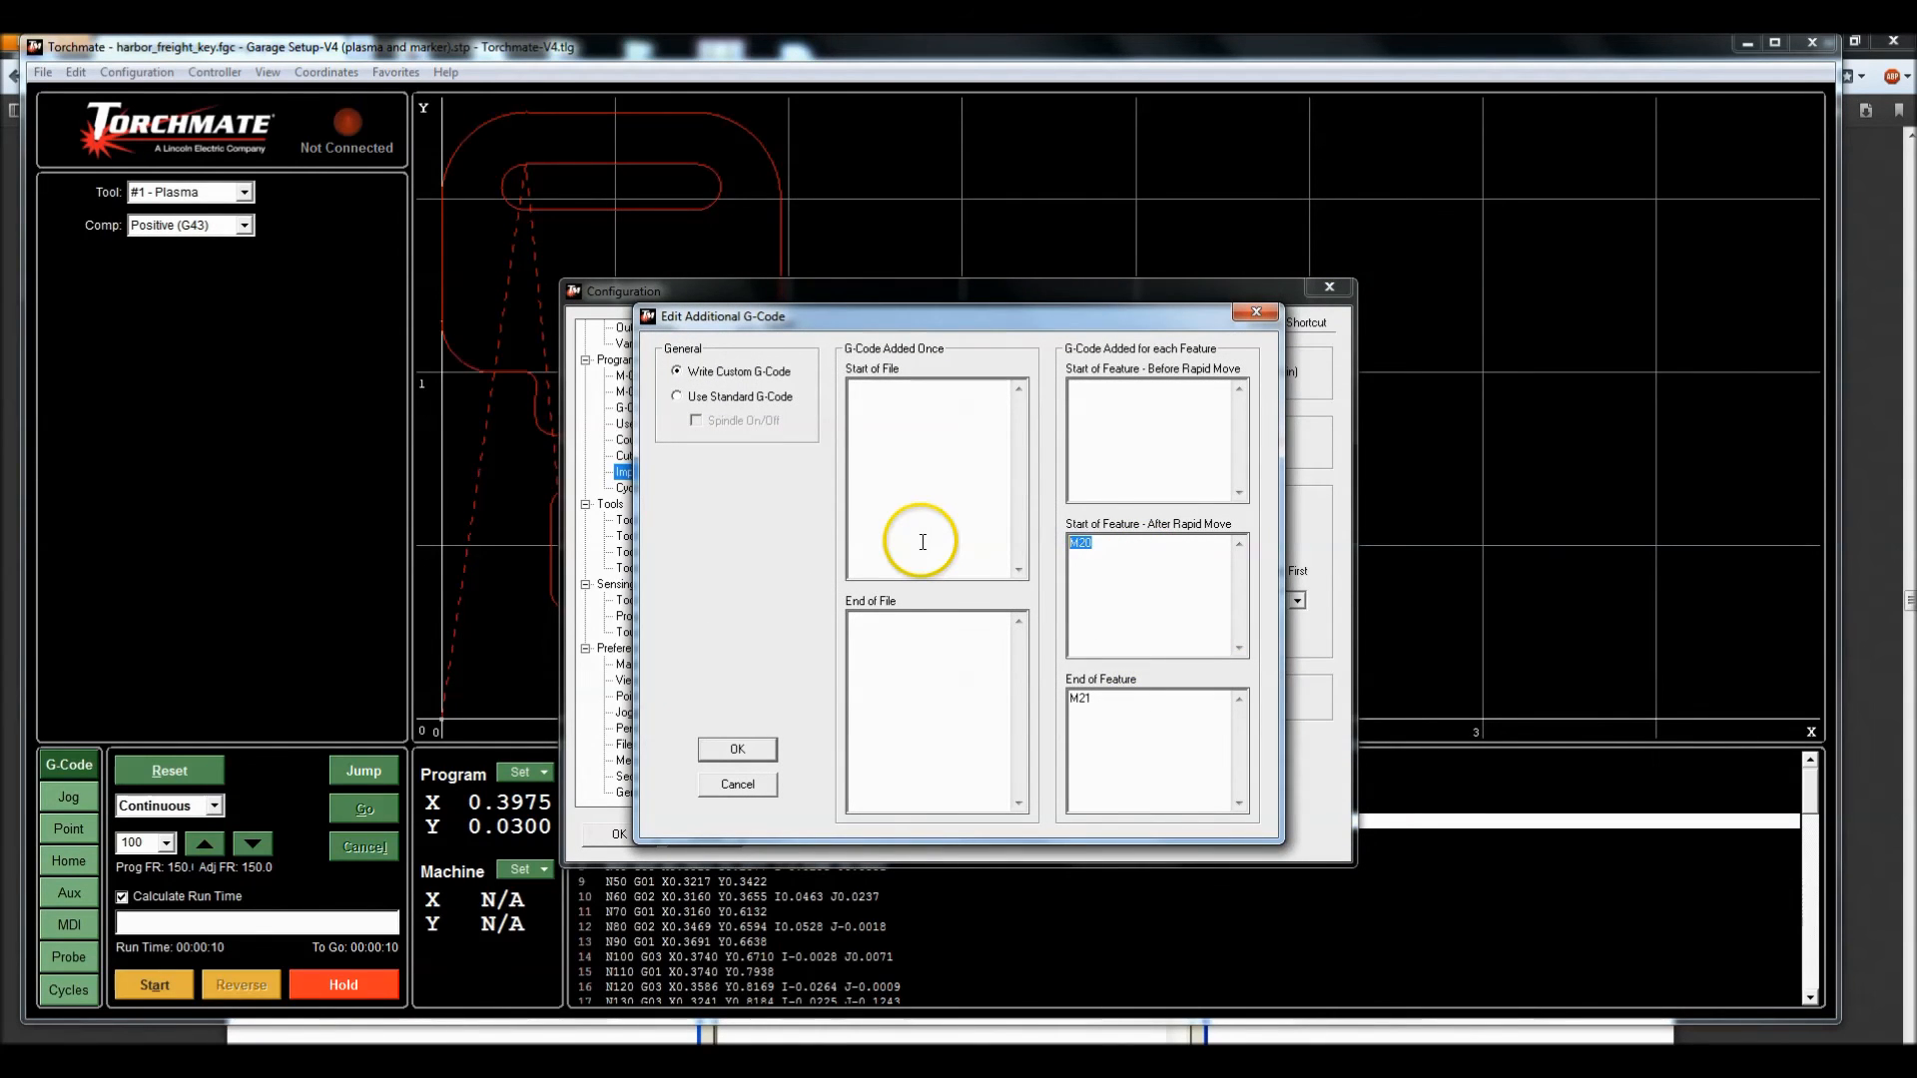
pyautogui.click(1143, 713)
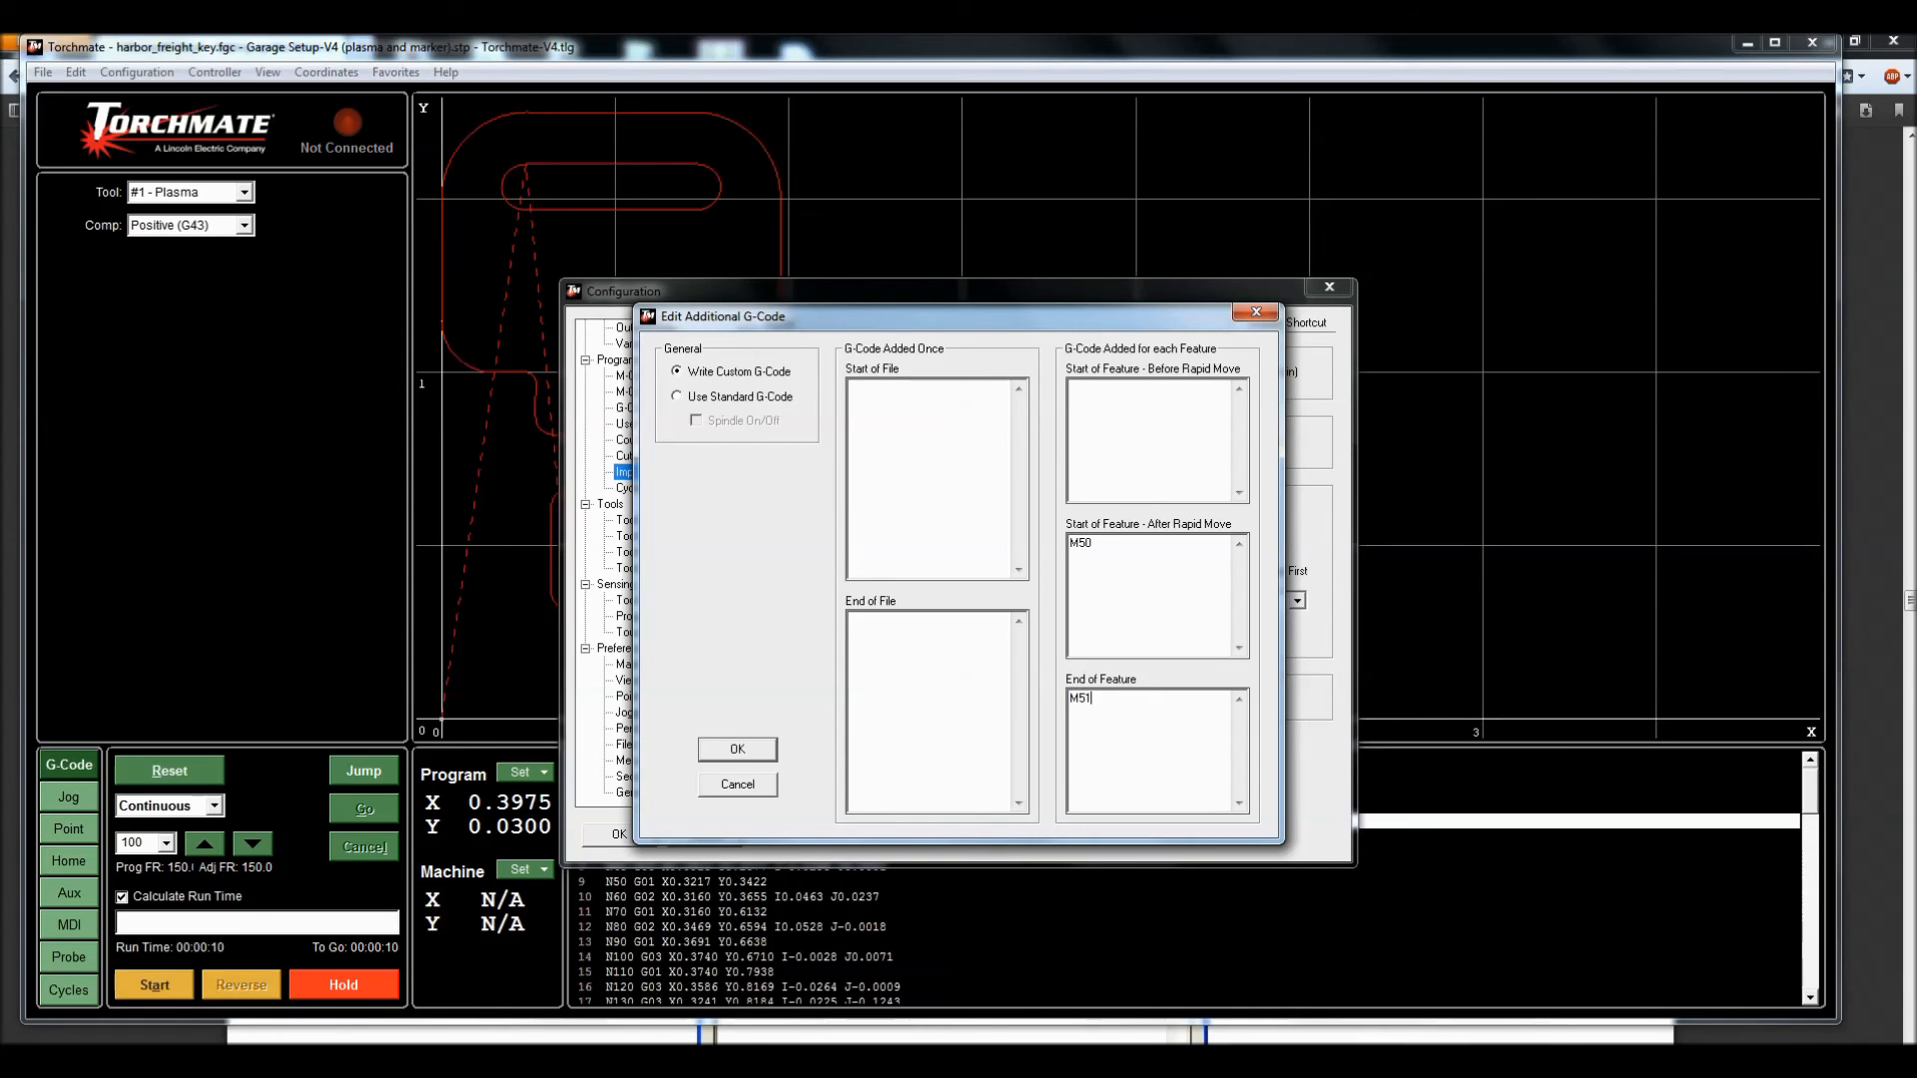
pyautogui.click(737, 749)
pyautogui.click(619, 834)
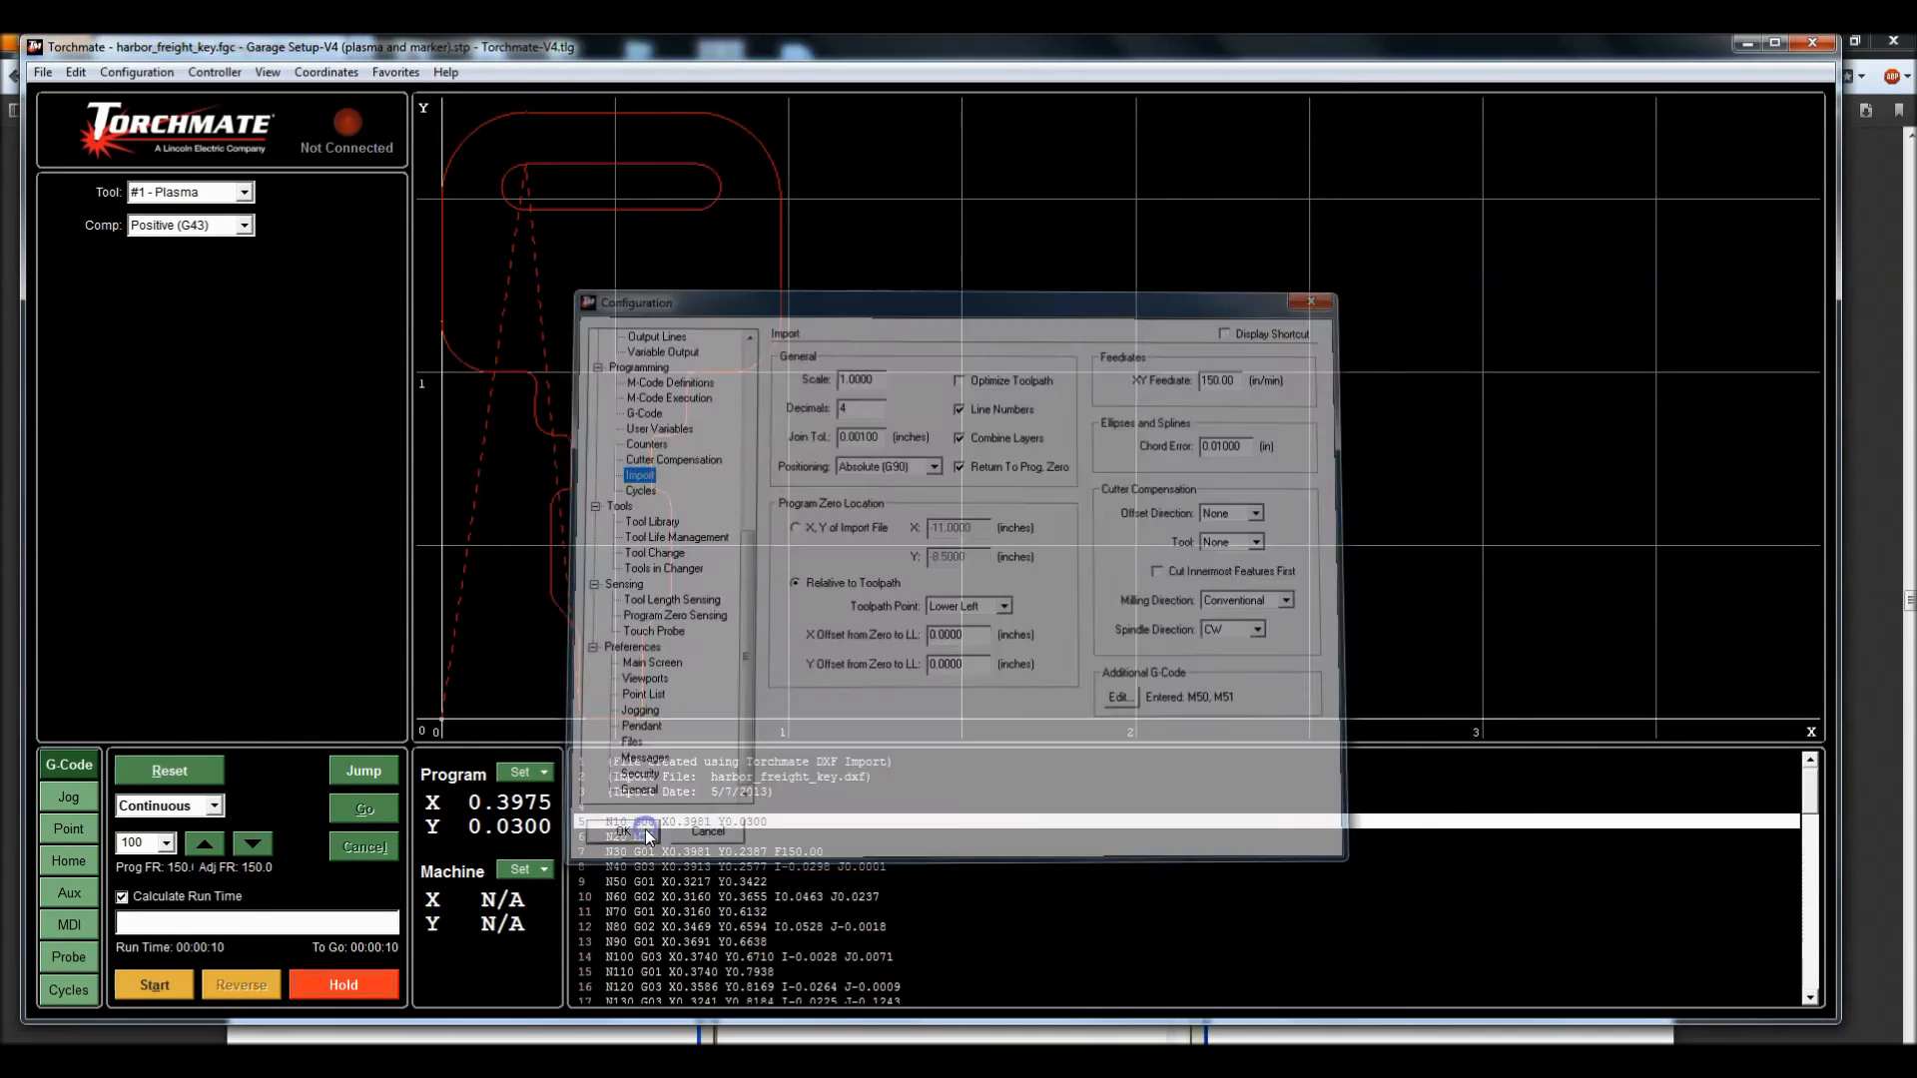
# Step: Re-import the key DXF, save it over harbor_freight_key.fgc, and accept the import settings with M50 and M51 as additional G-code
pyautogui.click(44, 74)
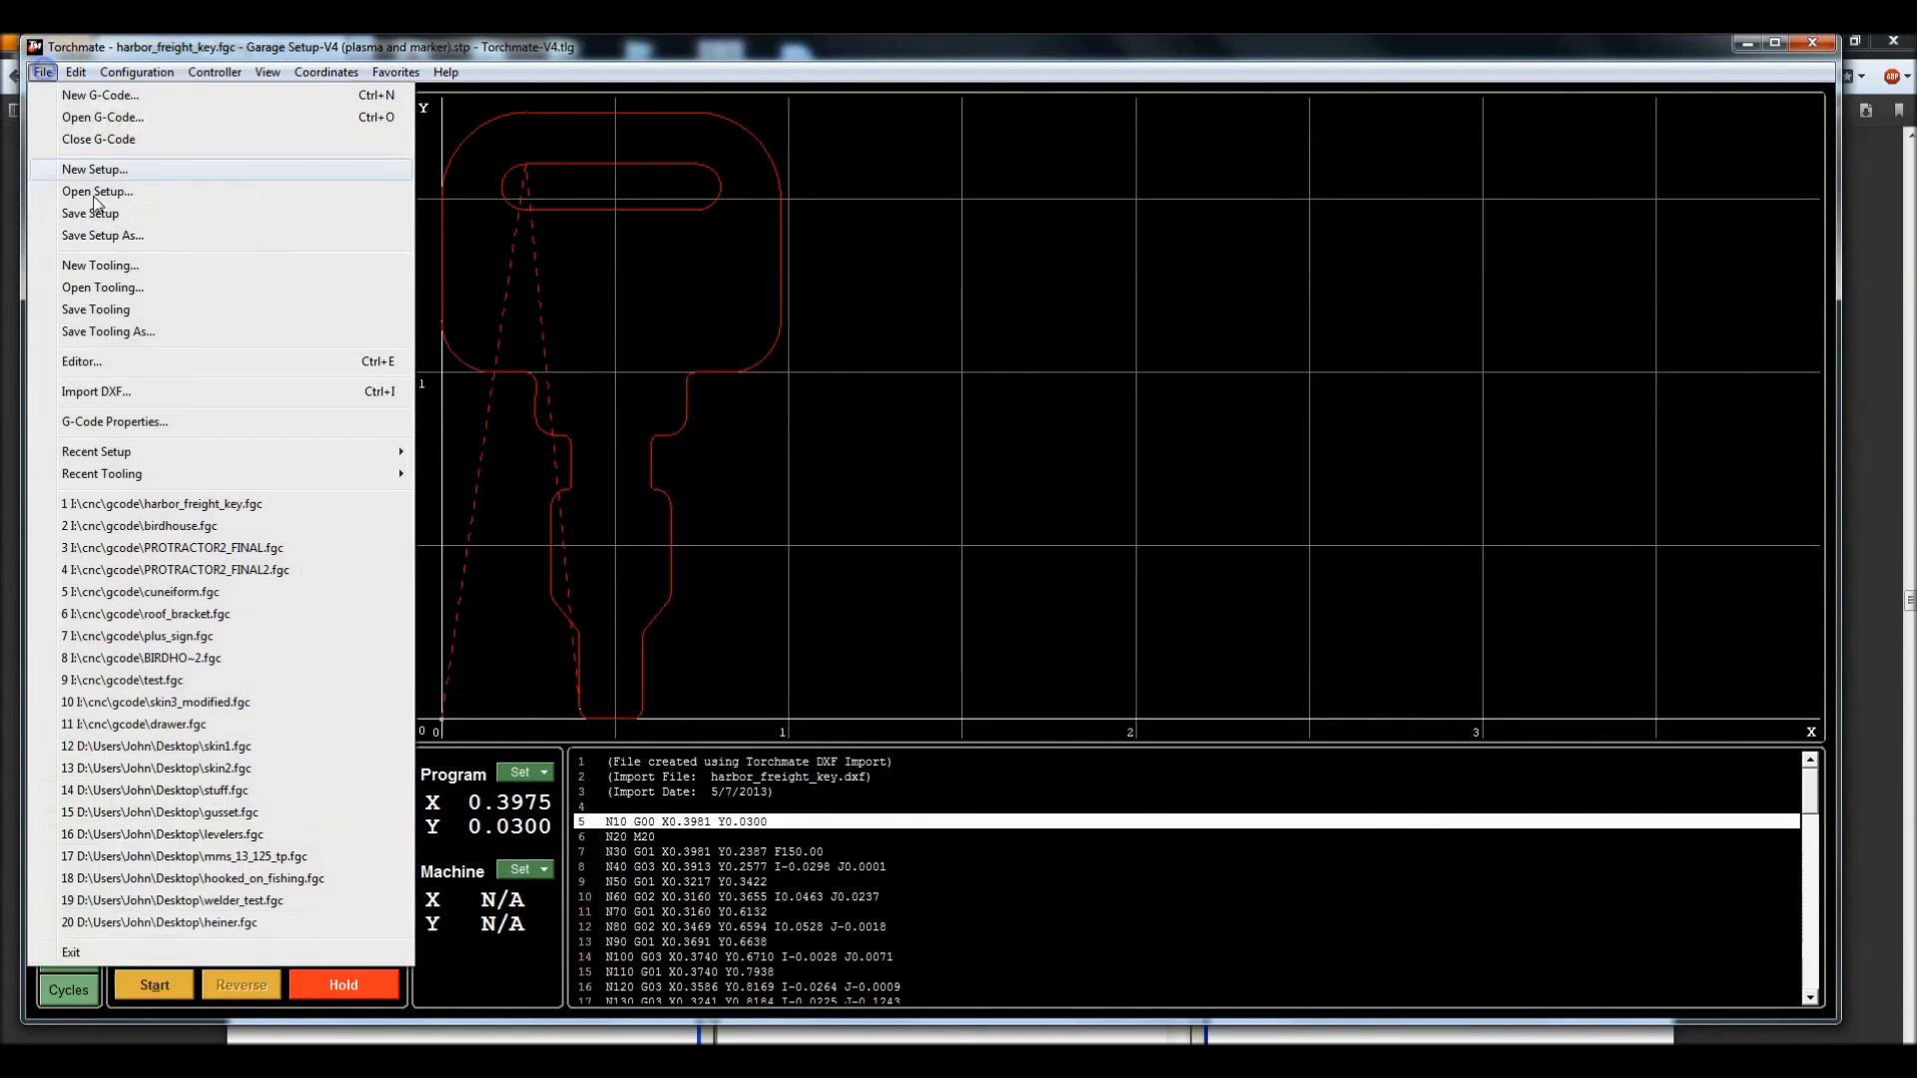
pyautogui.click(105, 374)
pyautogui.doubleClick(860, 414)
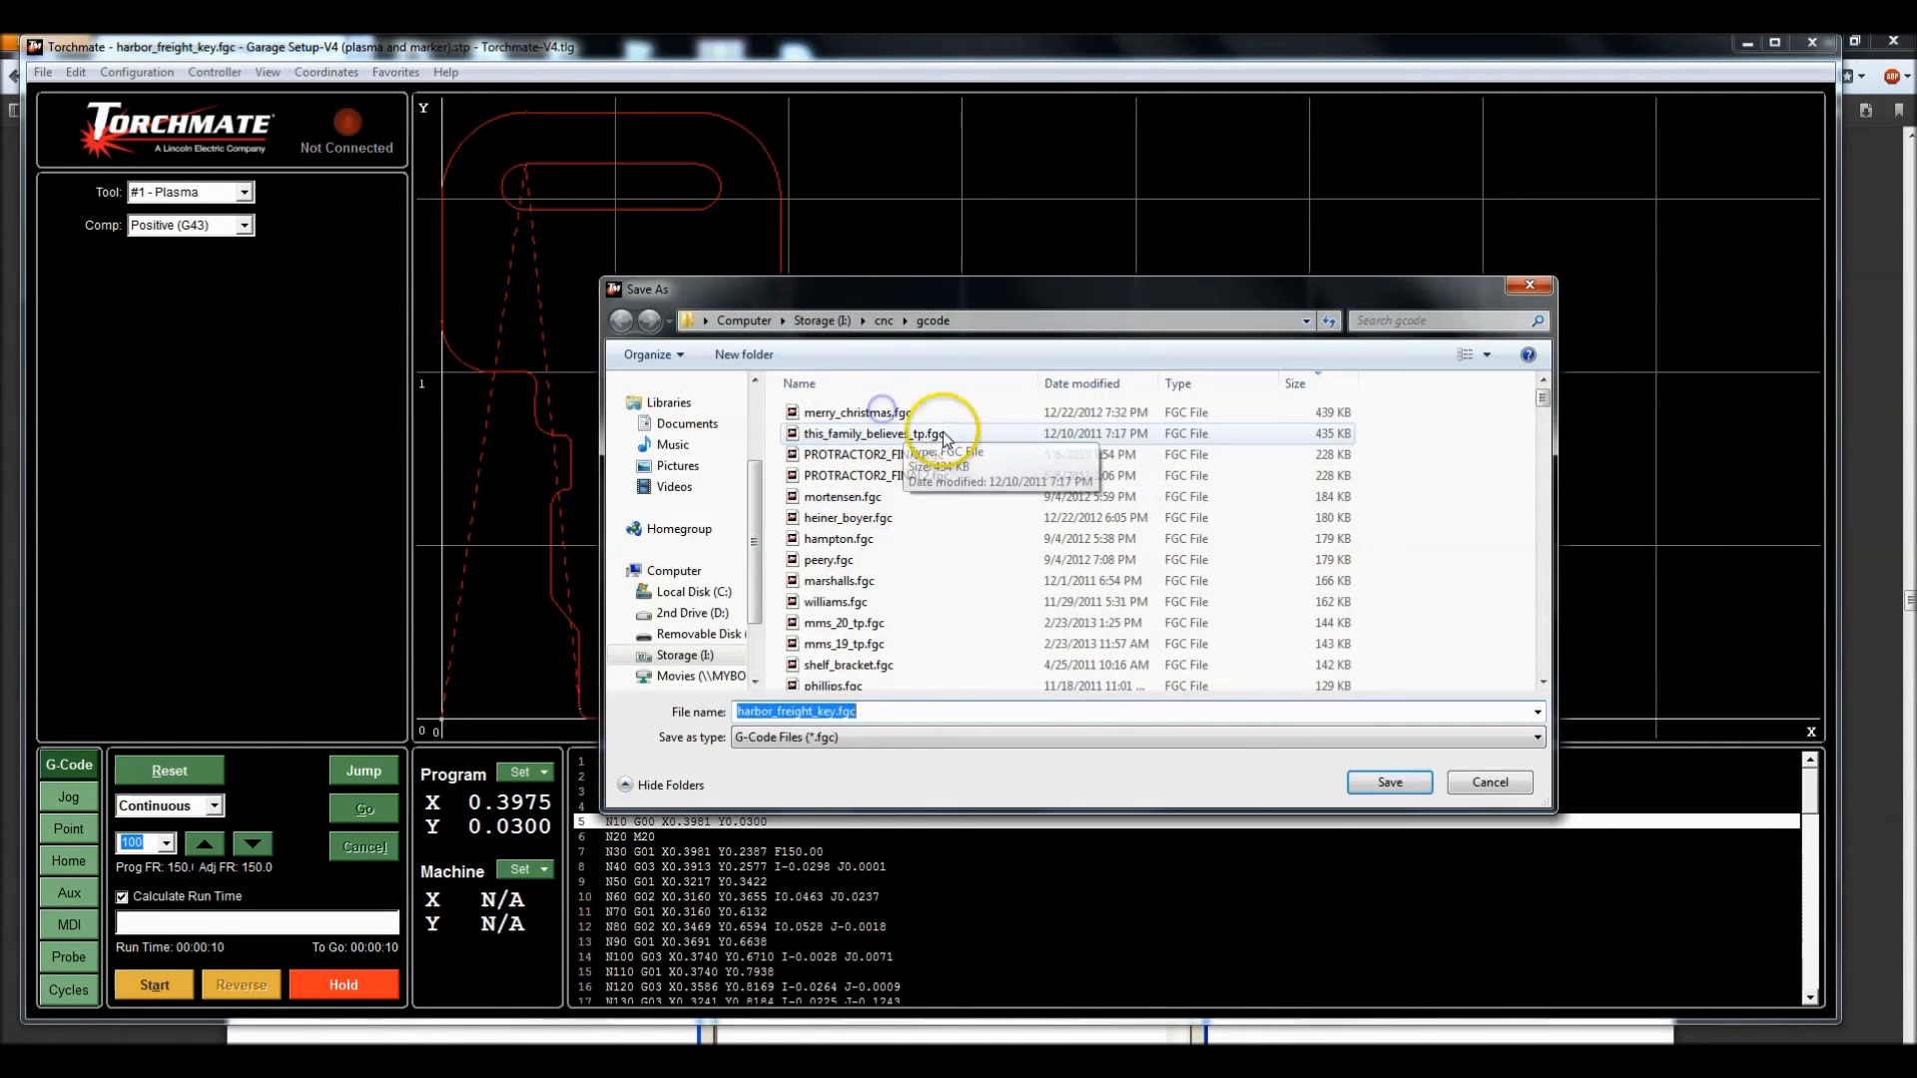
pyautogui.click(1378, 781)
pyautogui.click(1014, 571)
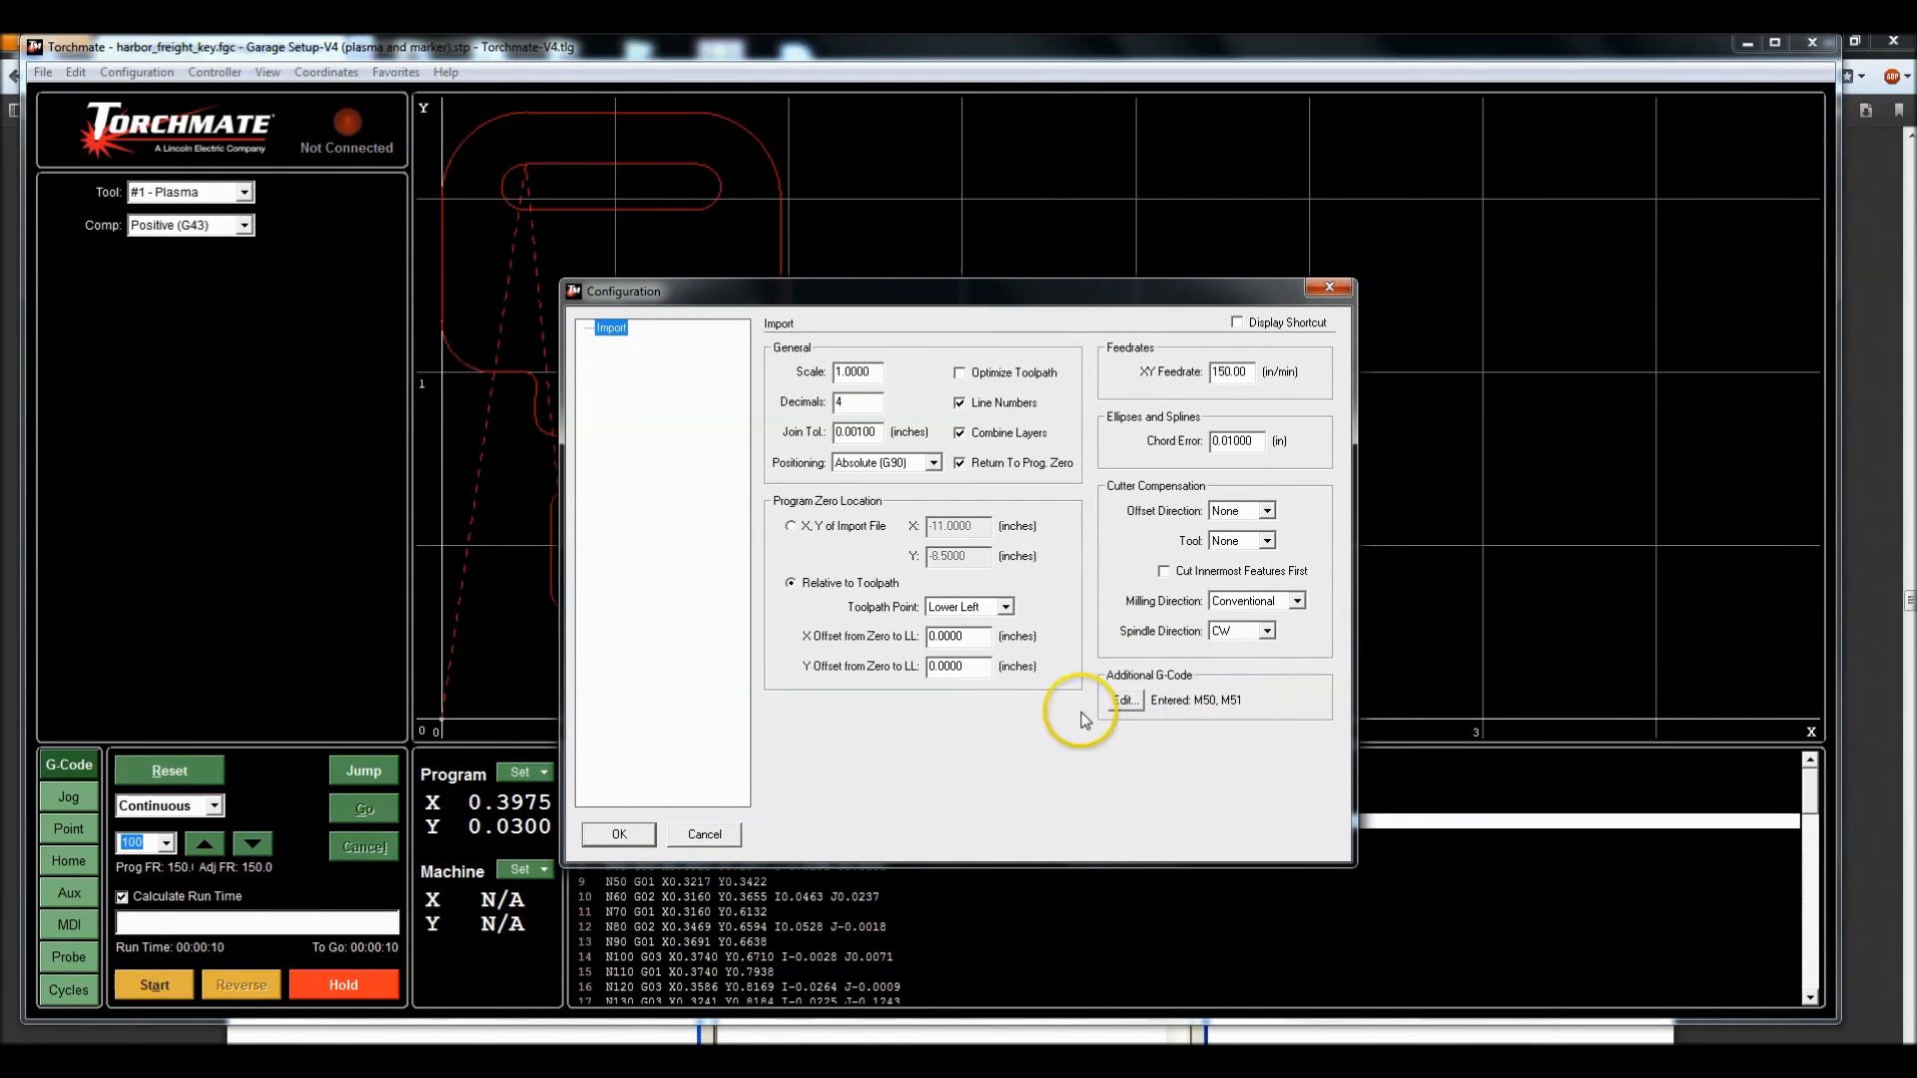
pyautogui.click(617, 835)
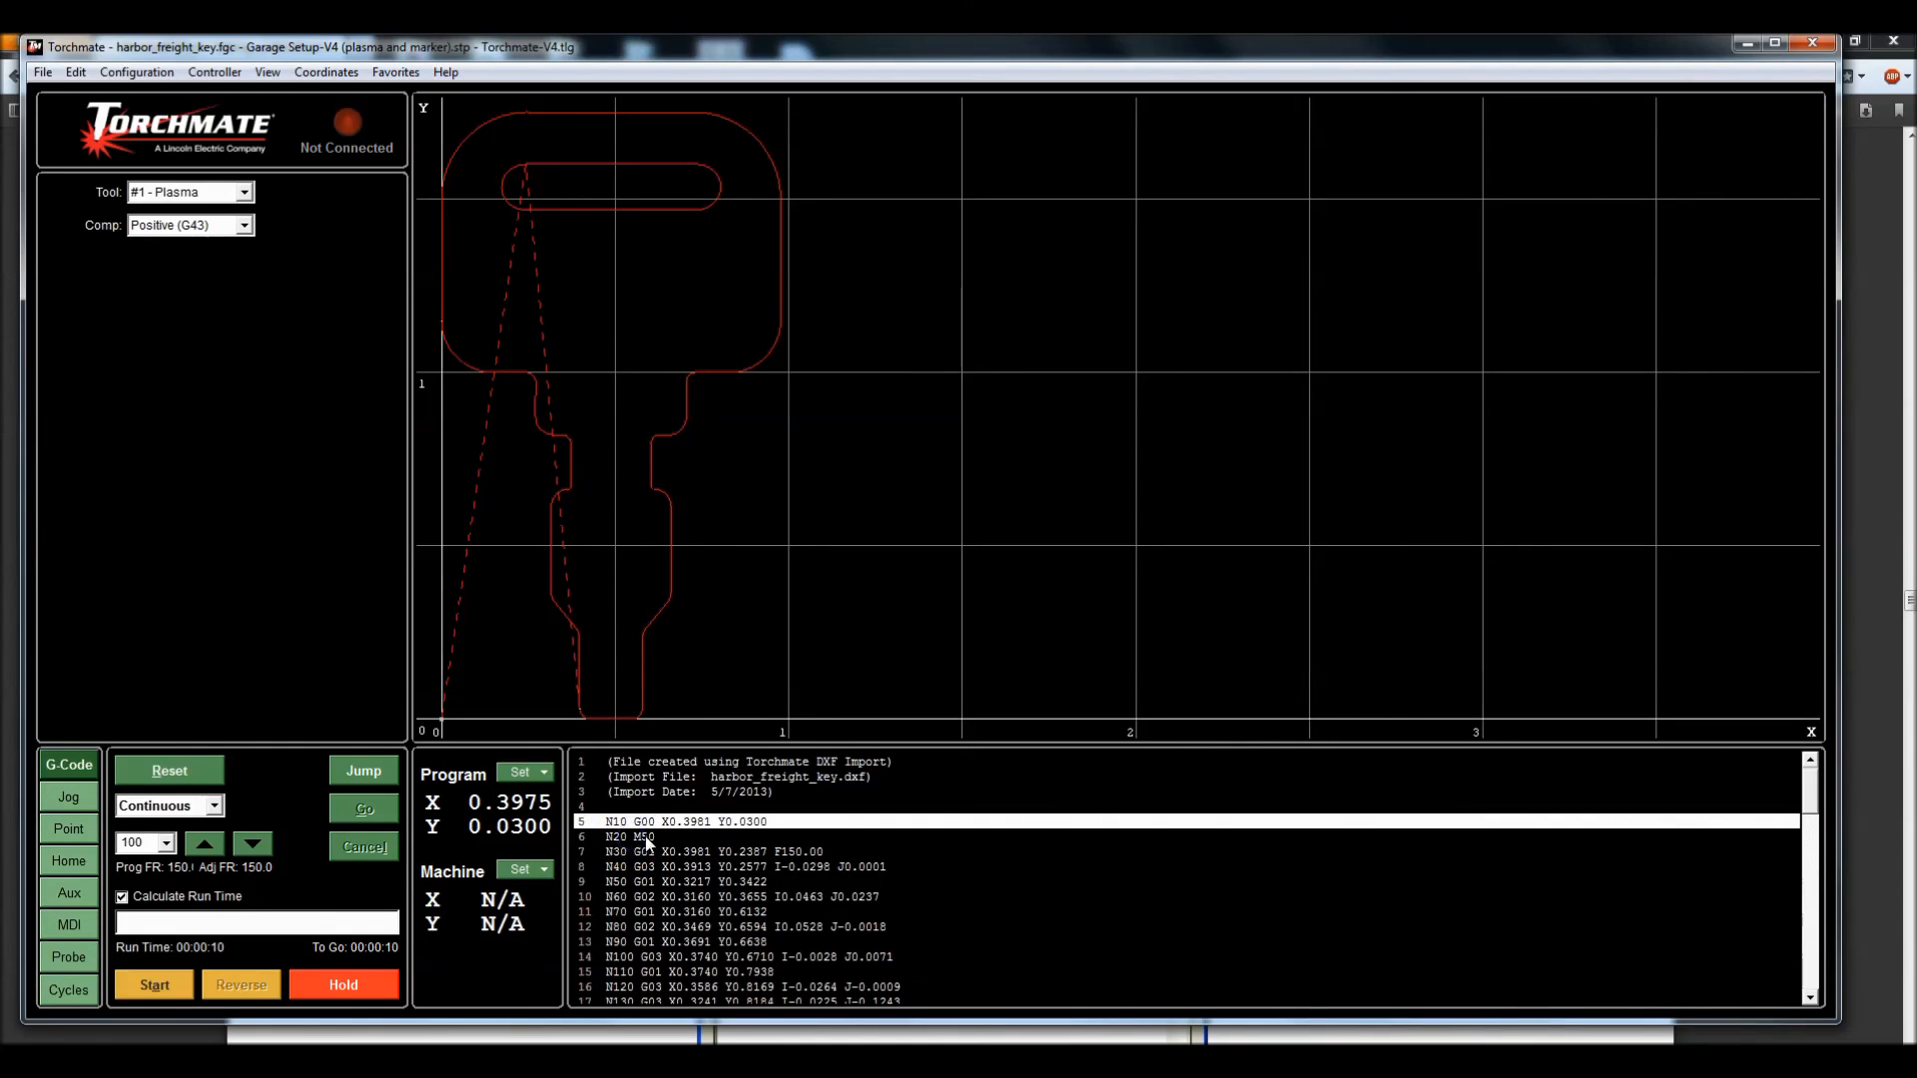
# Step: Select tool #1 - Plasma and run the re-imported G-code program without zeroing the program coordinates
pyautogui.click(245, 193)
pyautogui.click(222, 212)
pyautogui.click(151, 986)
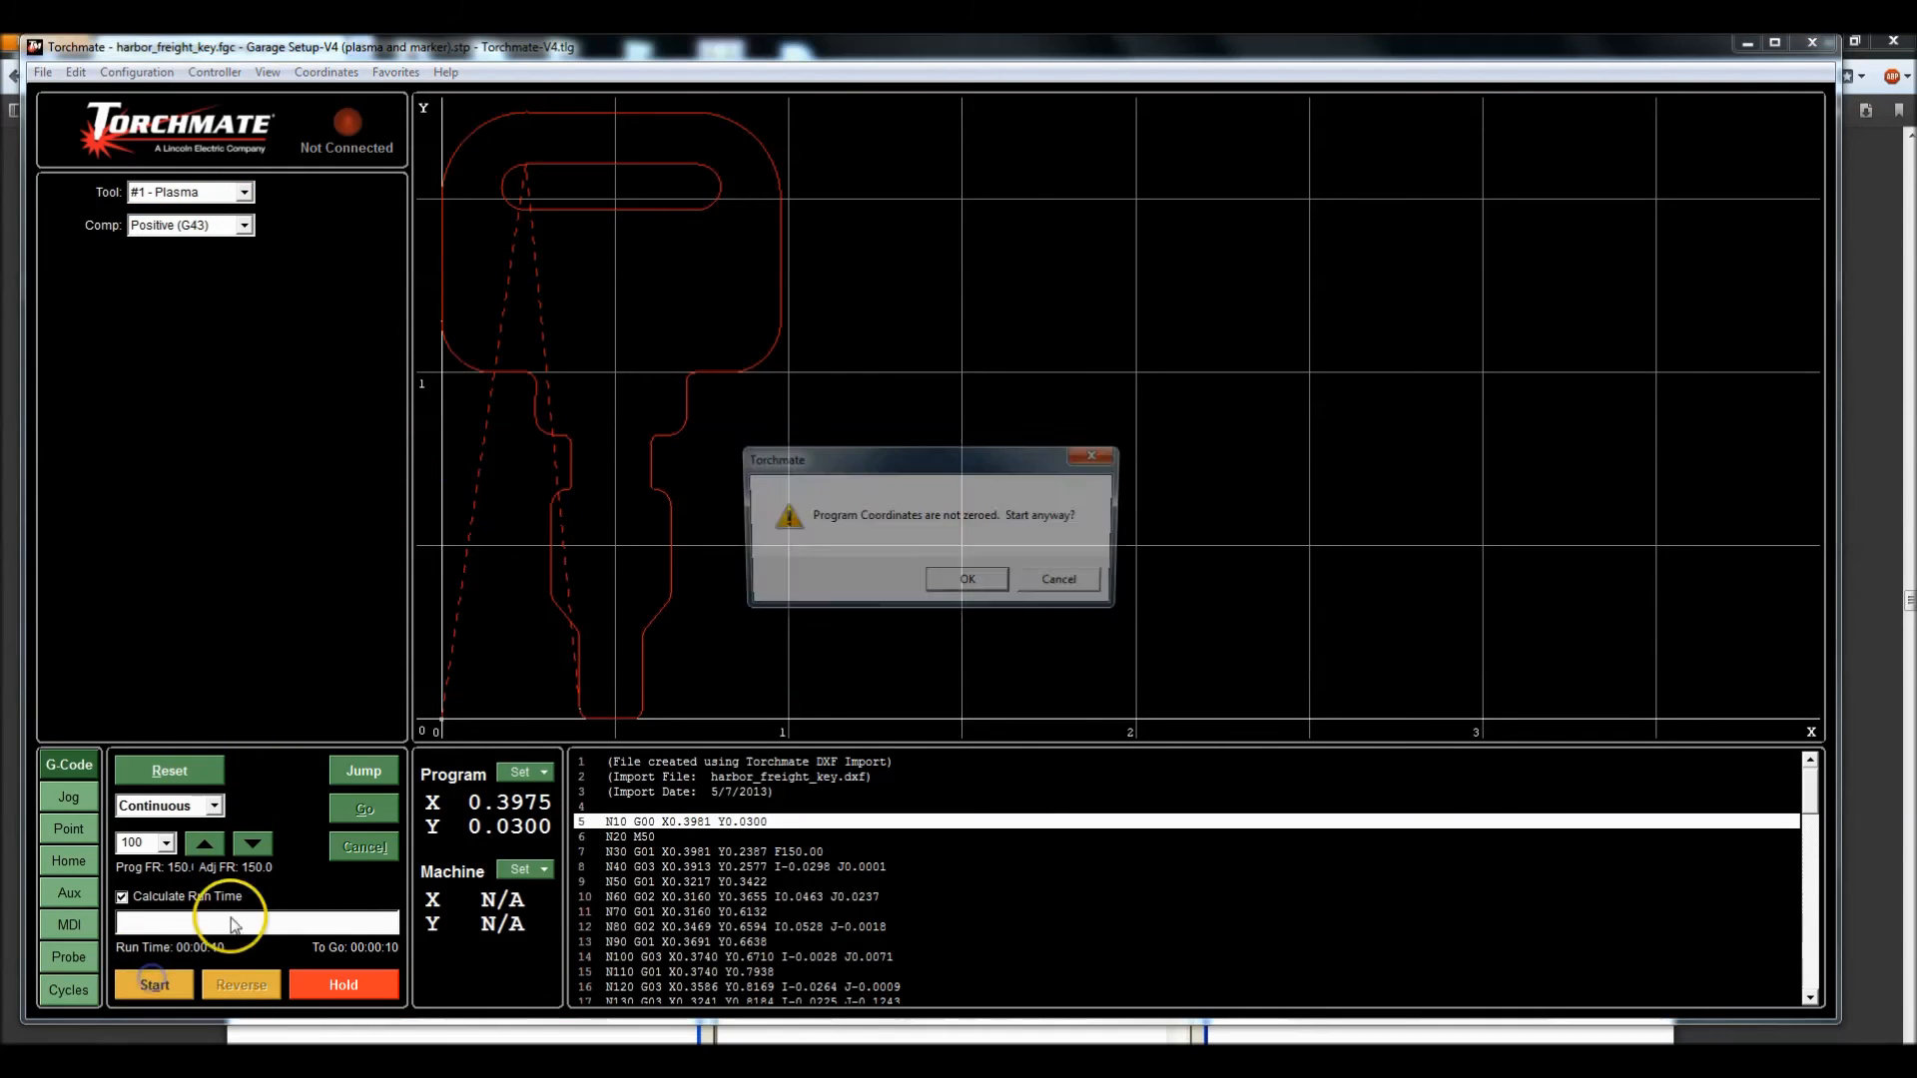
pyautogui.click(969, 582)
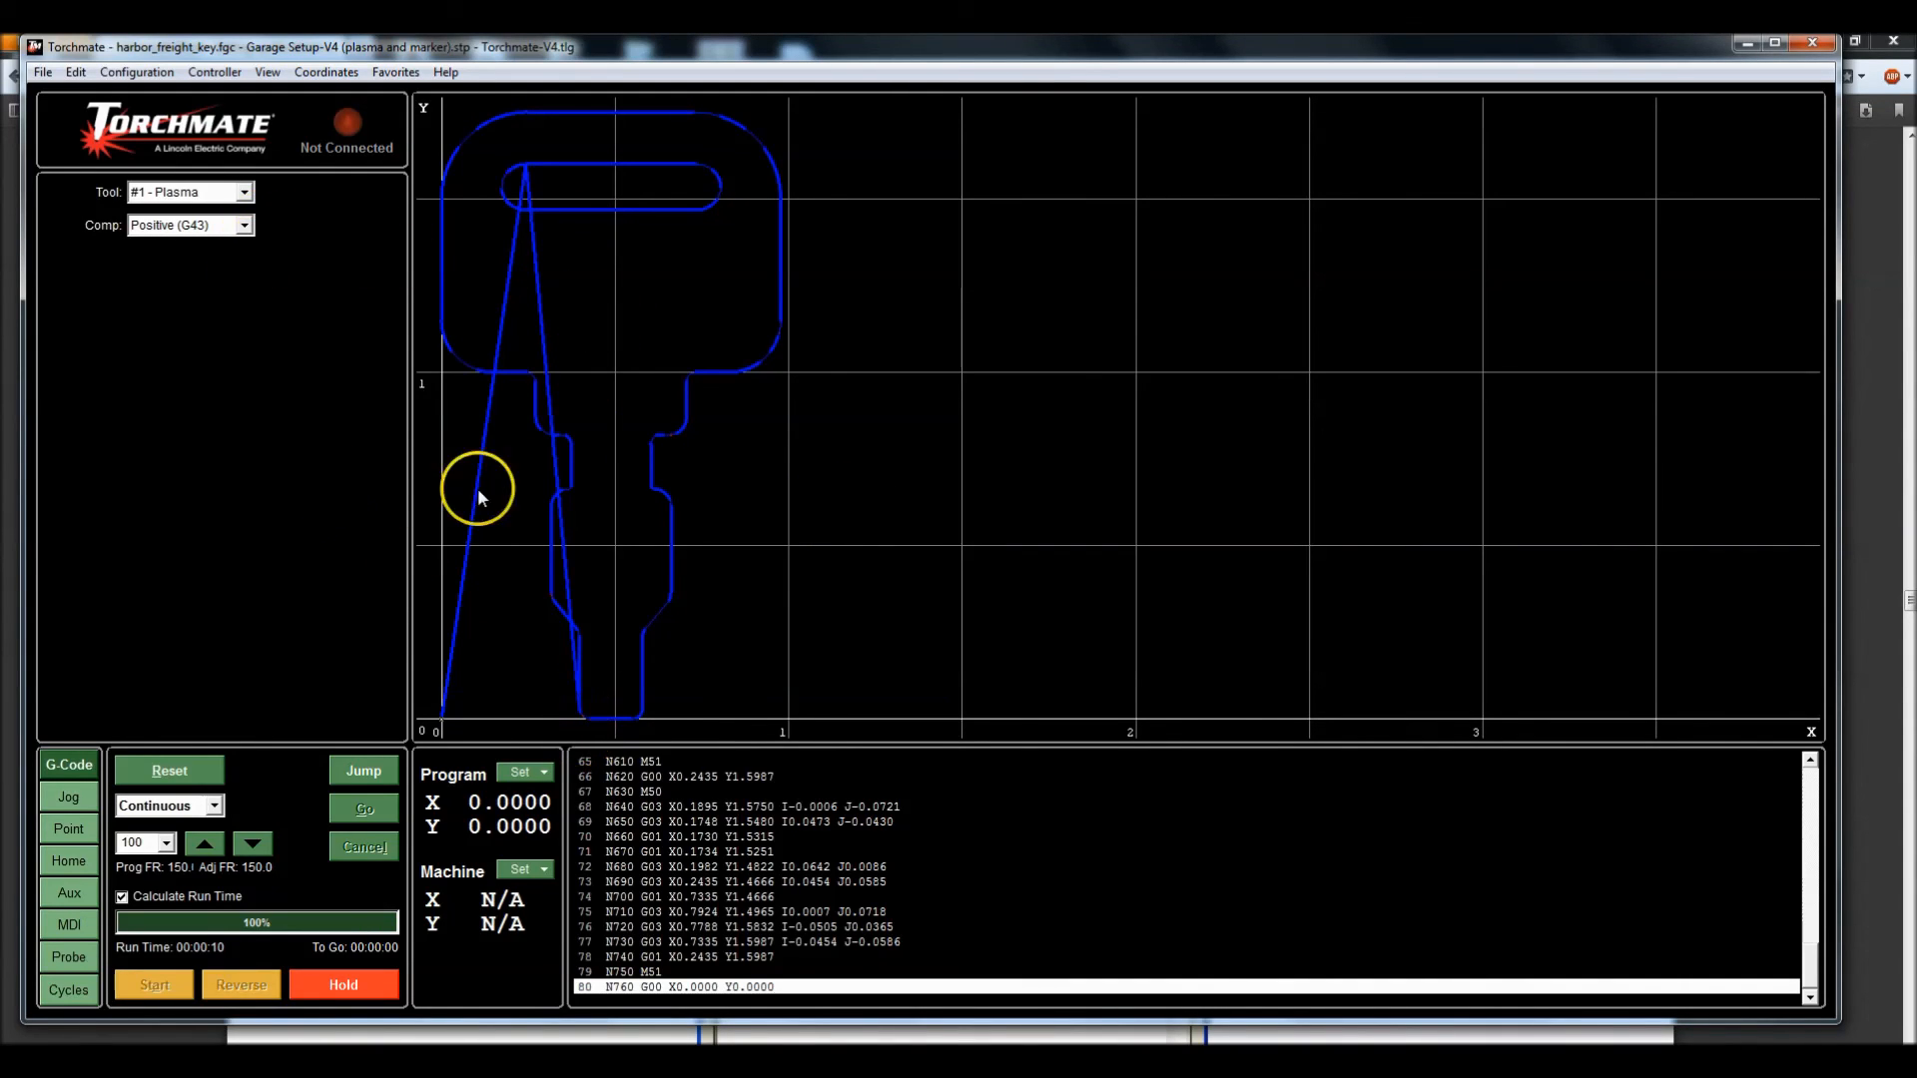
# Step: In the M-code definitions, set lines 3 and 4 of M59 ALL OFF to no action and give M53 and M59 a 0.3-second delay
pyautogui.click(199, 70)
pyautogui.moveTo(145, 161)
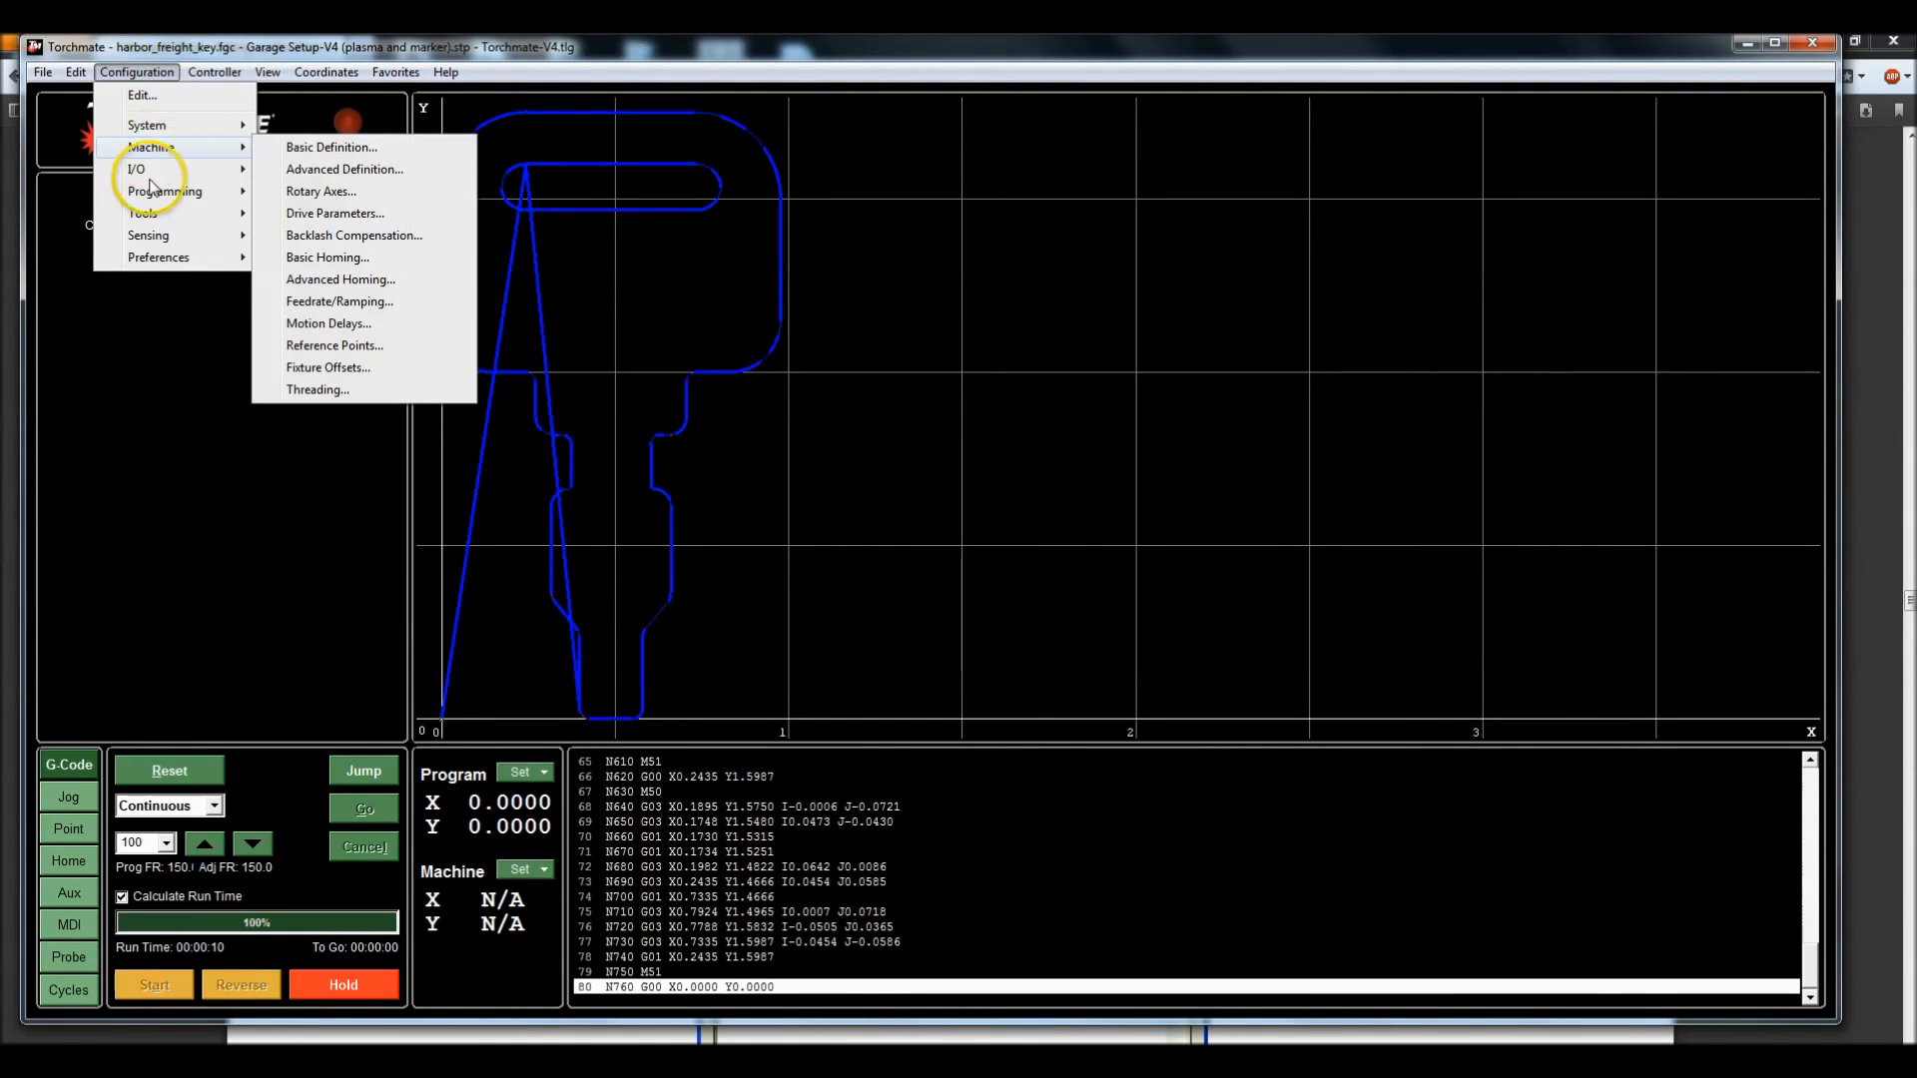
pyautogui.moveTo(158, 198)
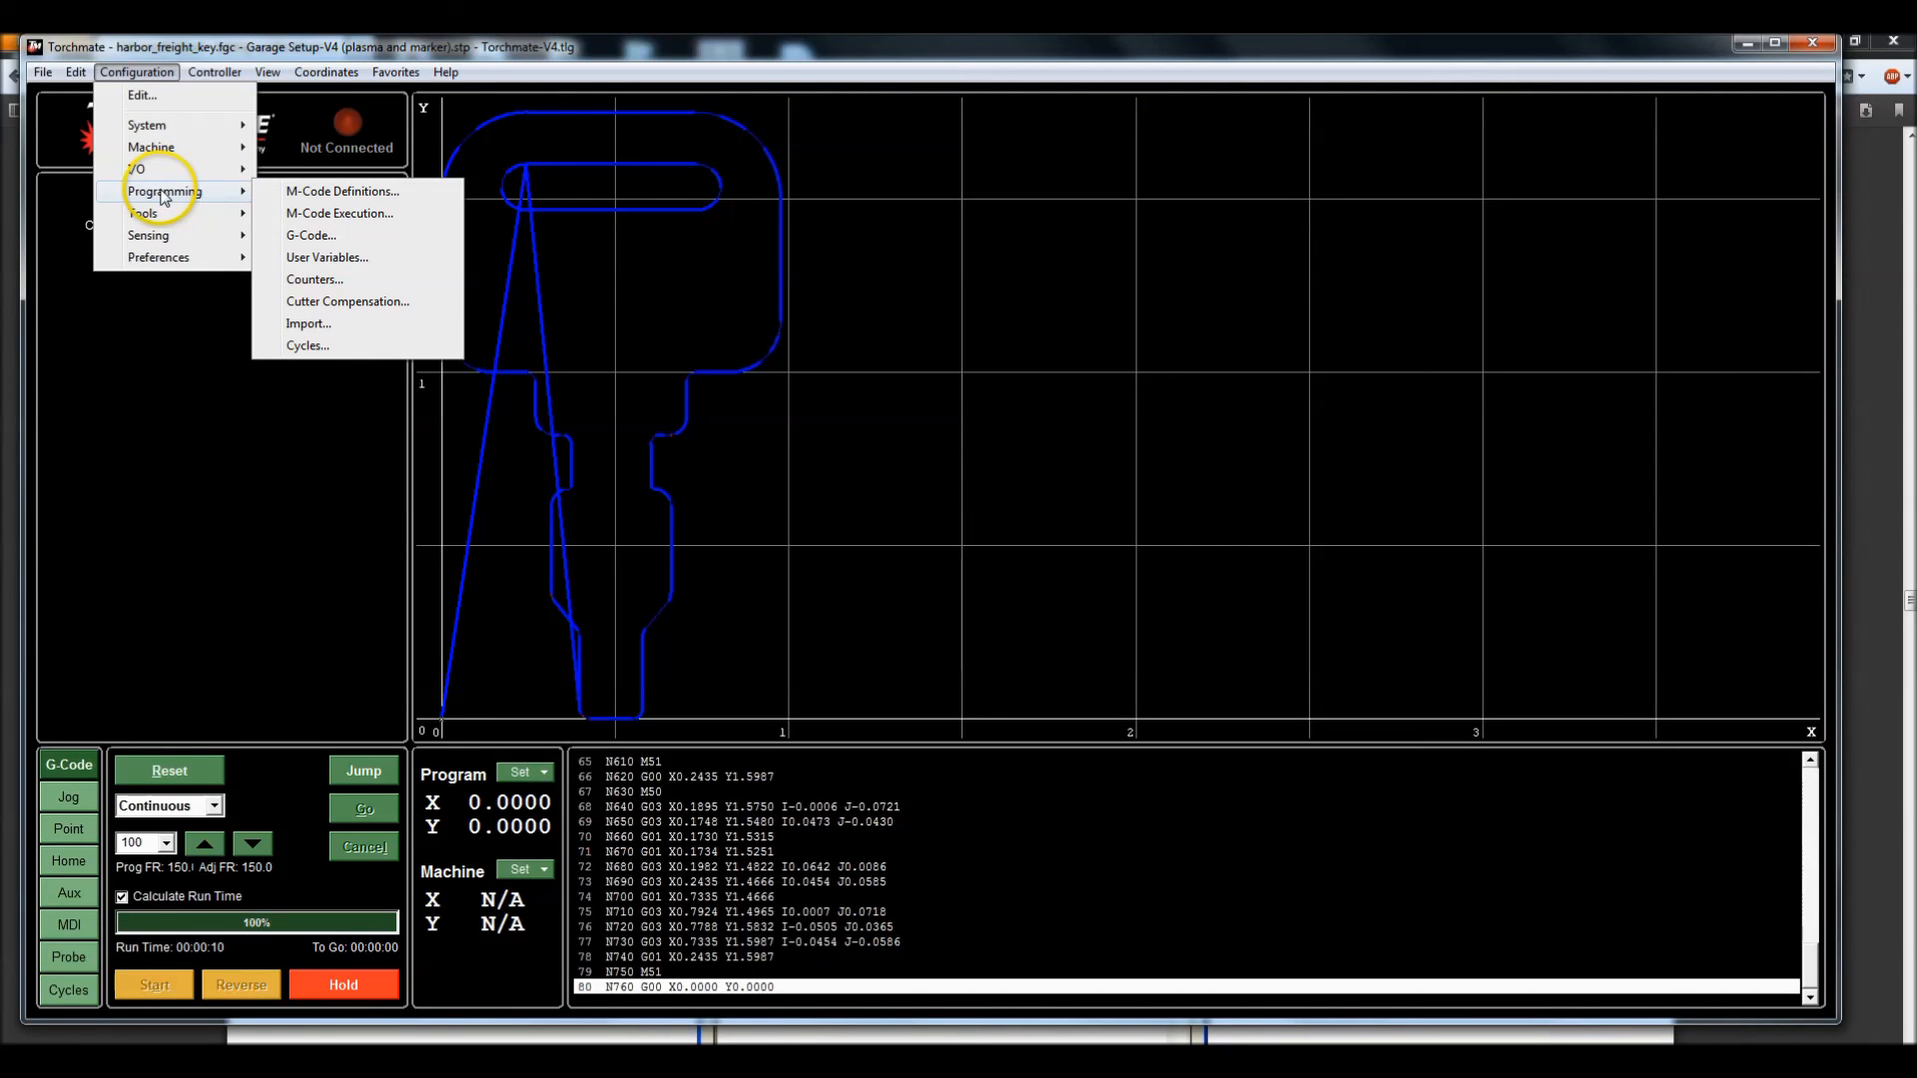
pyautogui.click(316, 192)
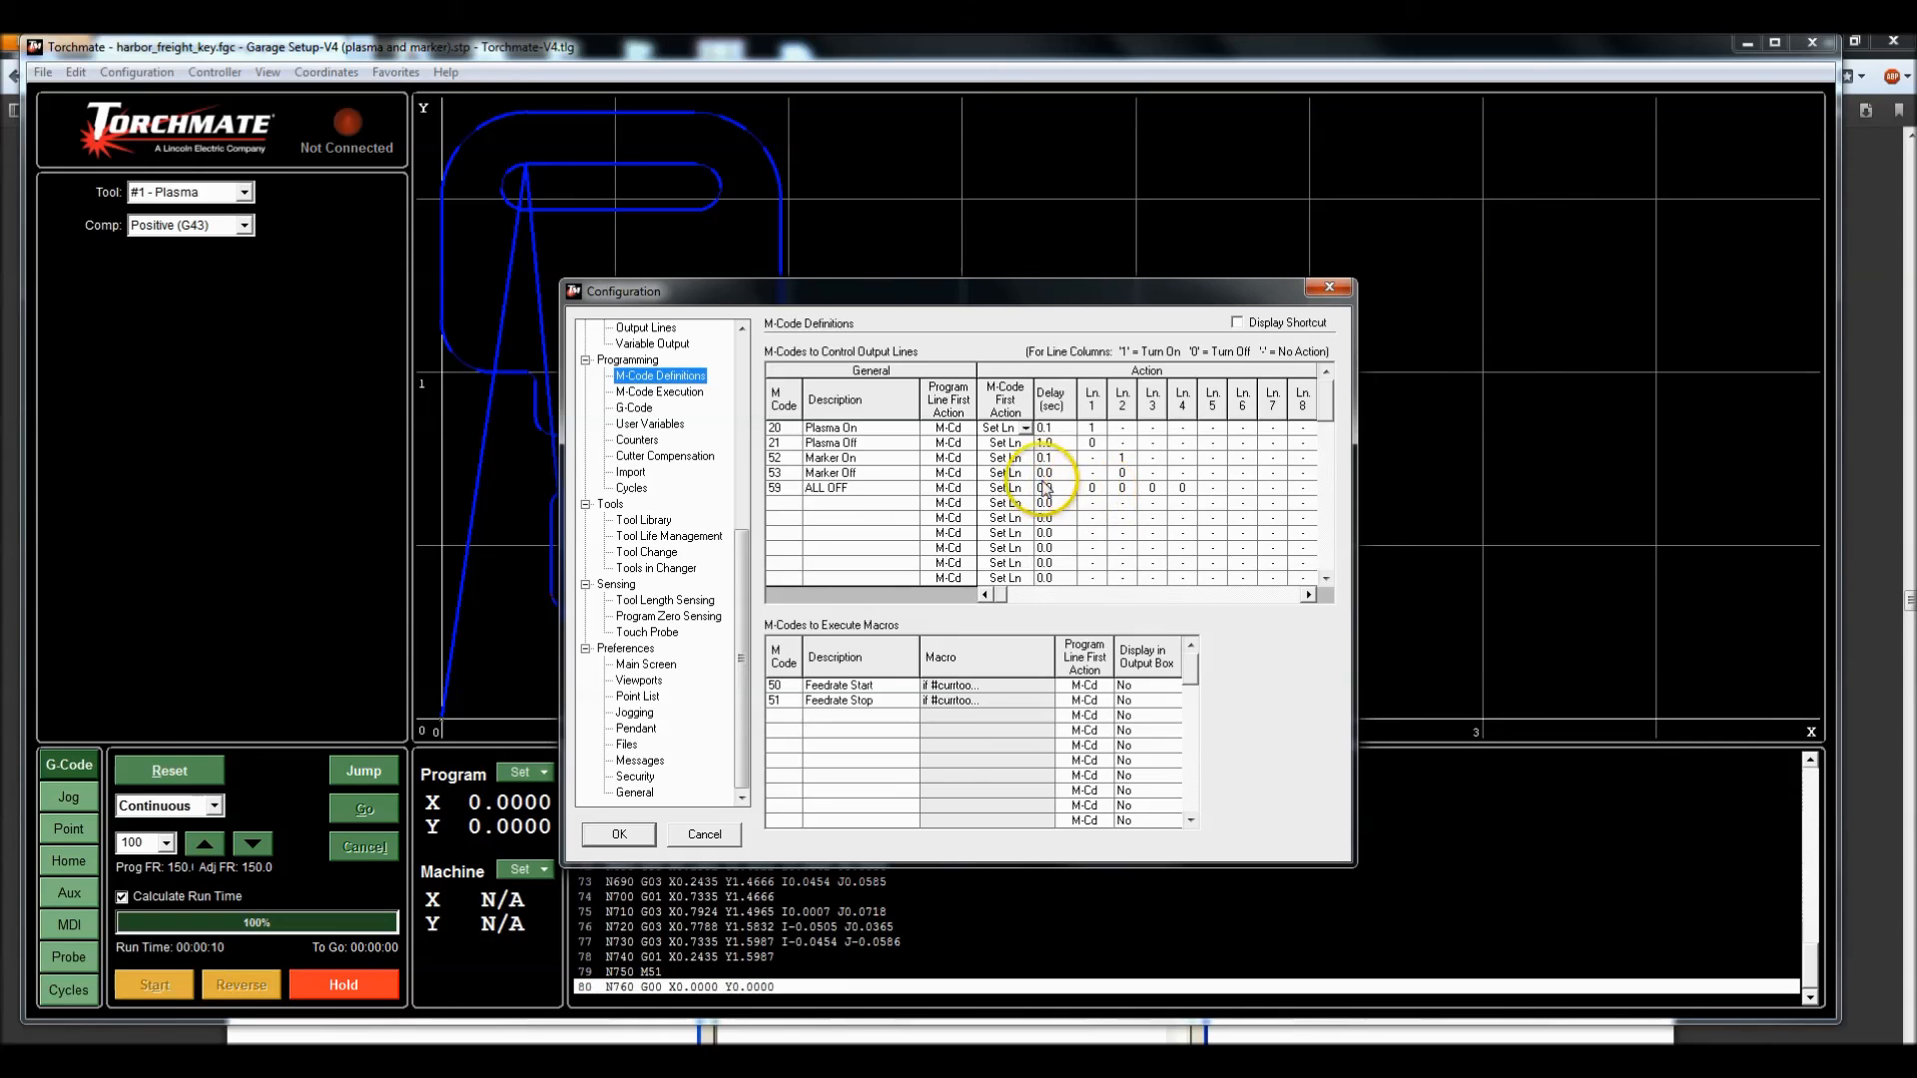
pyautogui.click(1153, 487)
pyautogui.click(1153, 502)
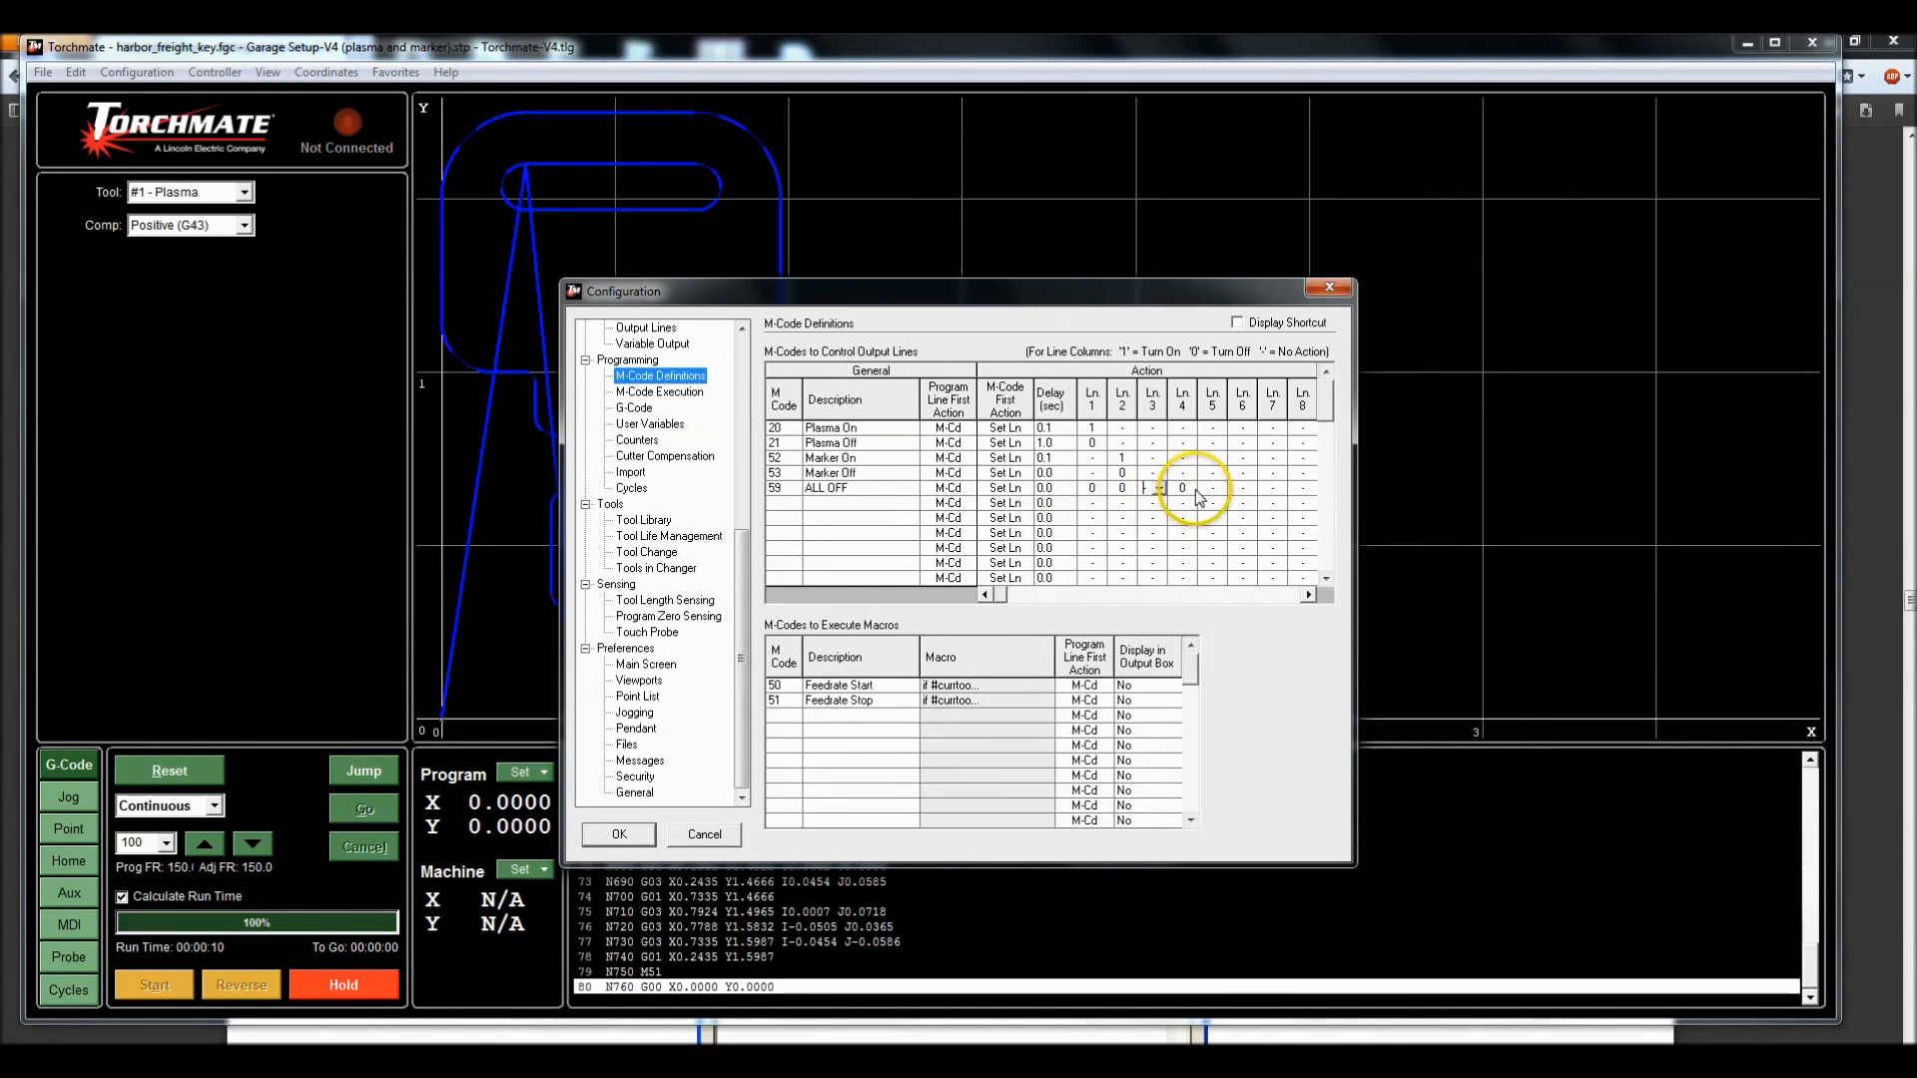
pyautogui.click(1189, 488)
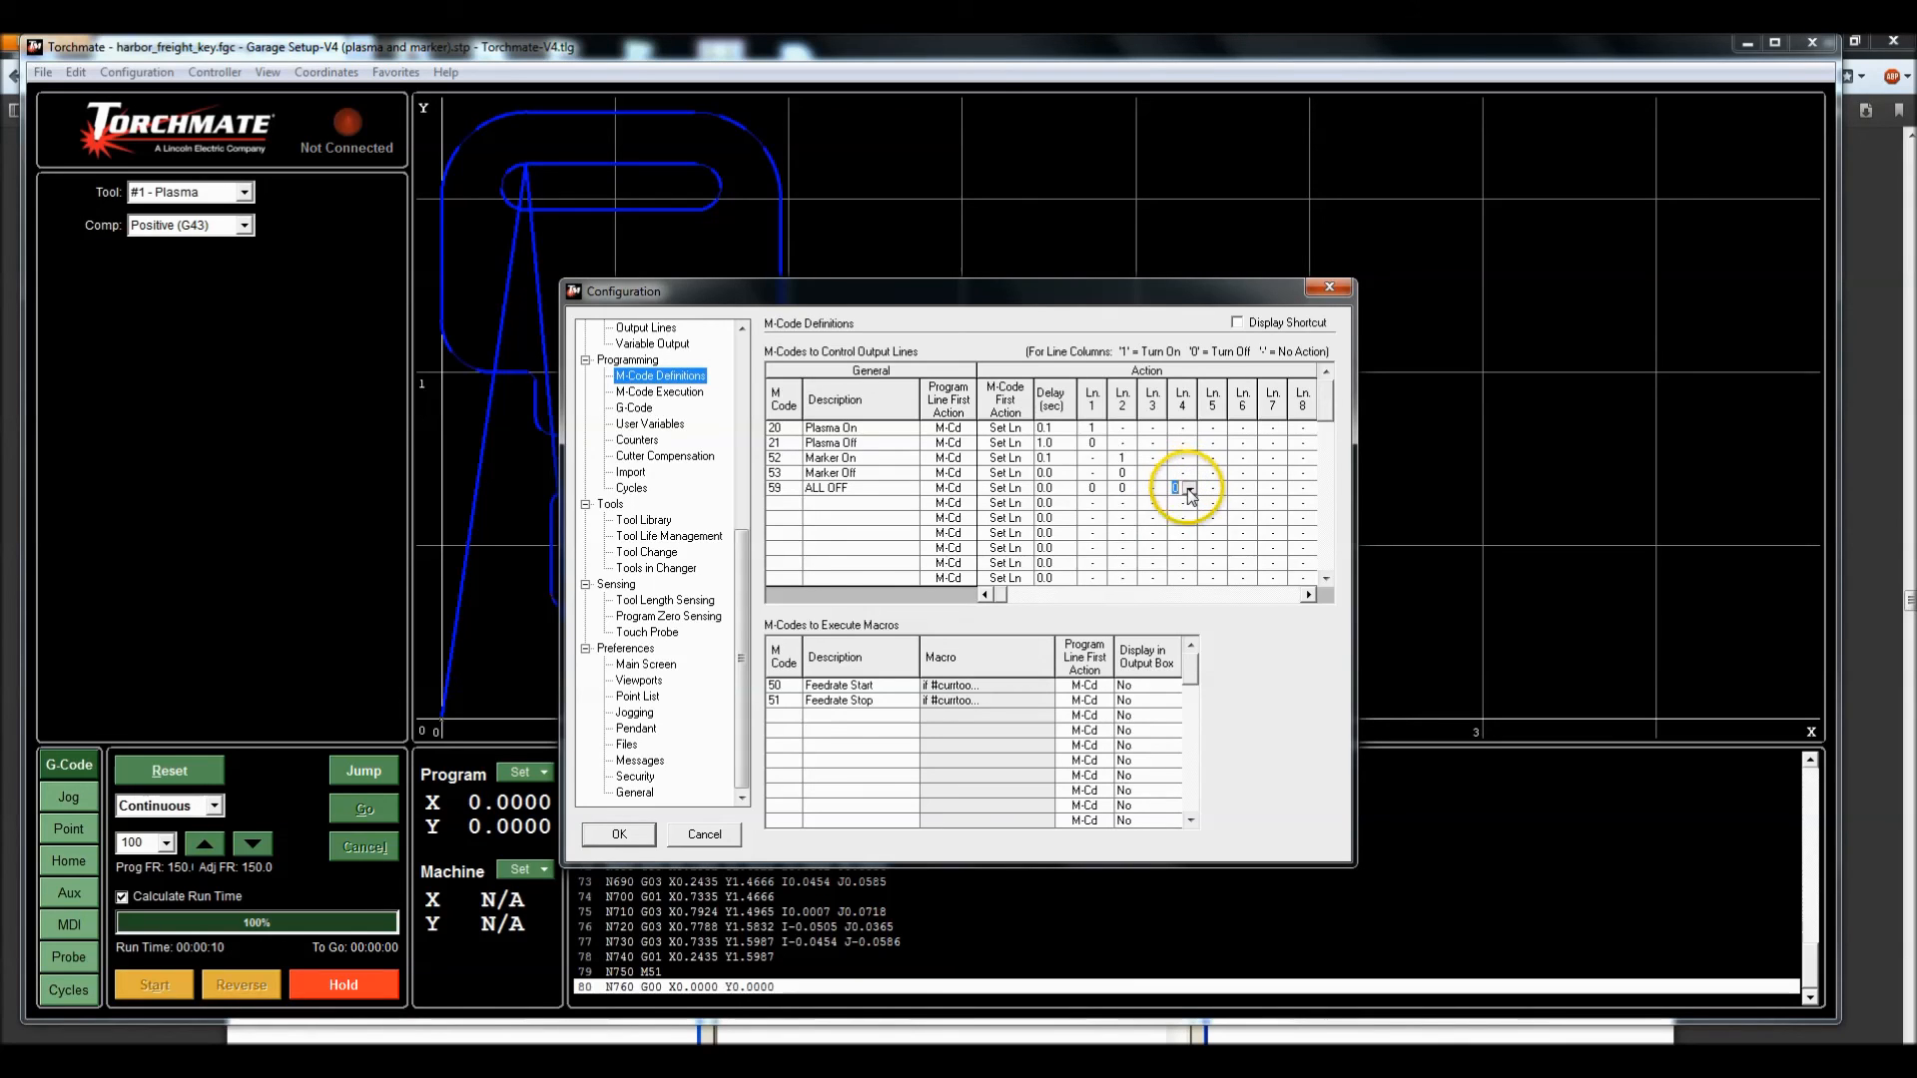
pyautogui.click(1180, 504)
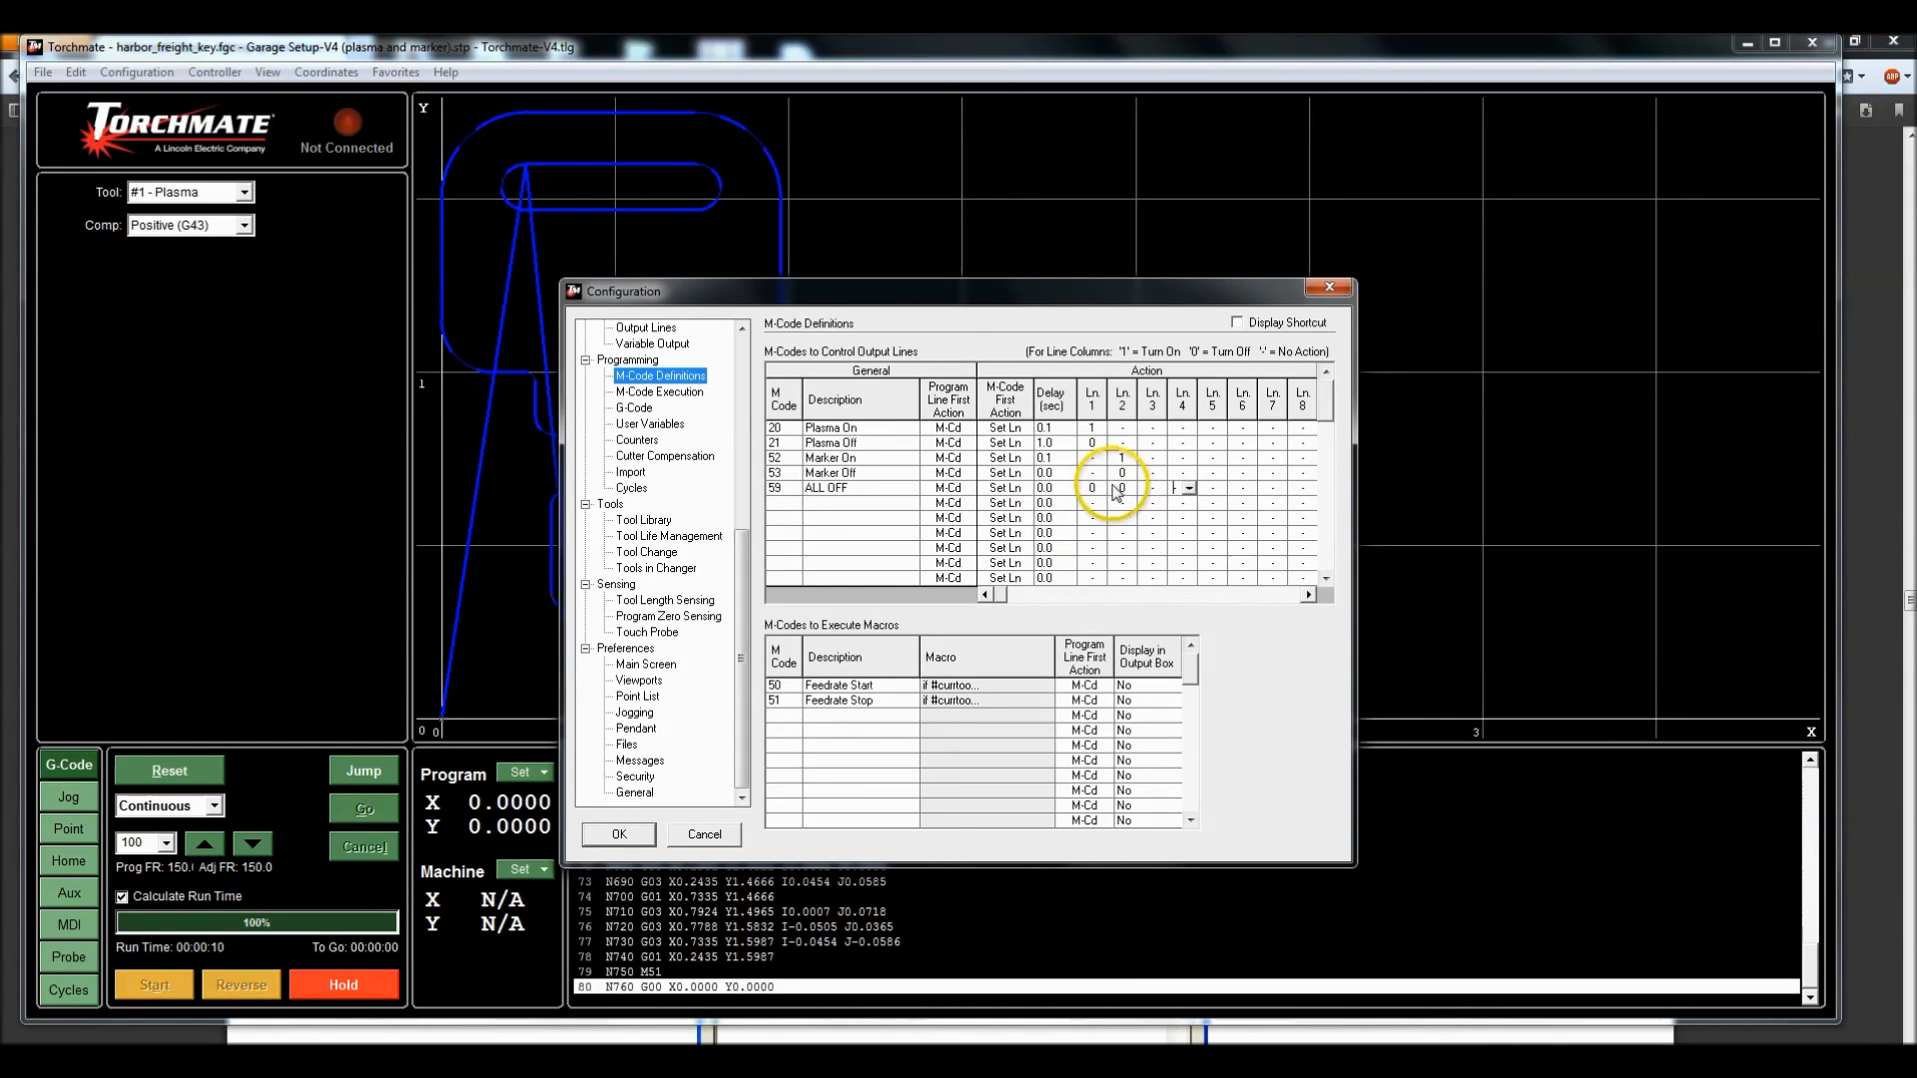
pyautogui.write('3')
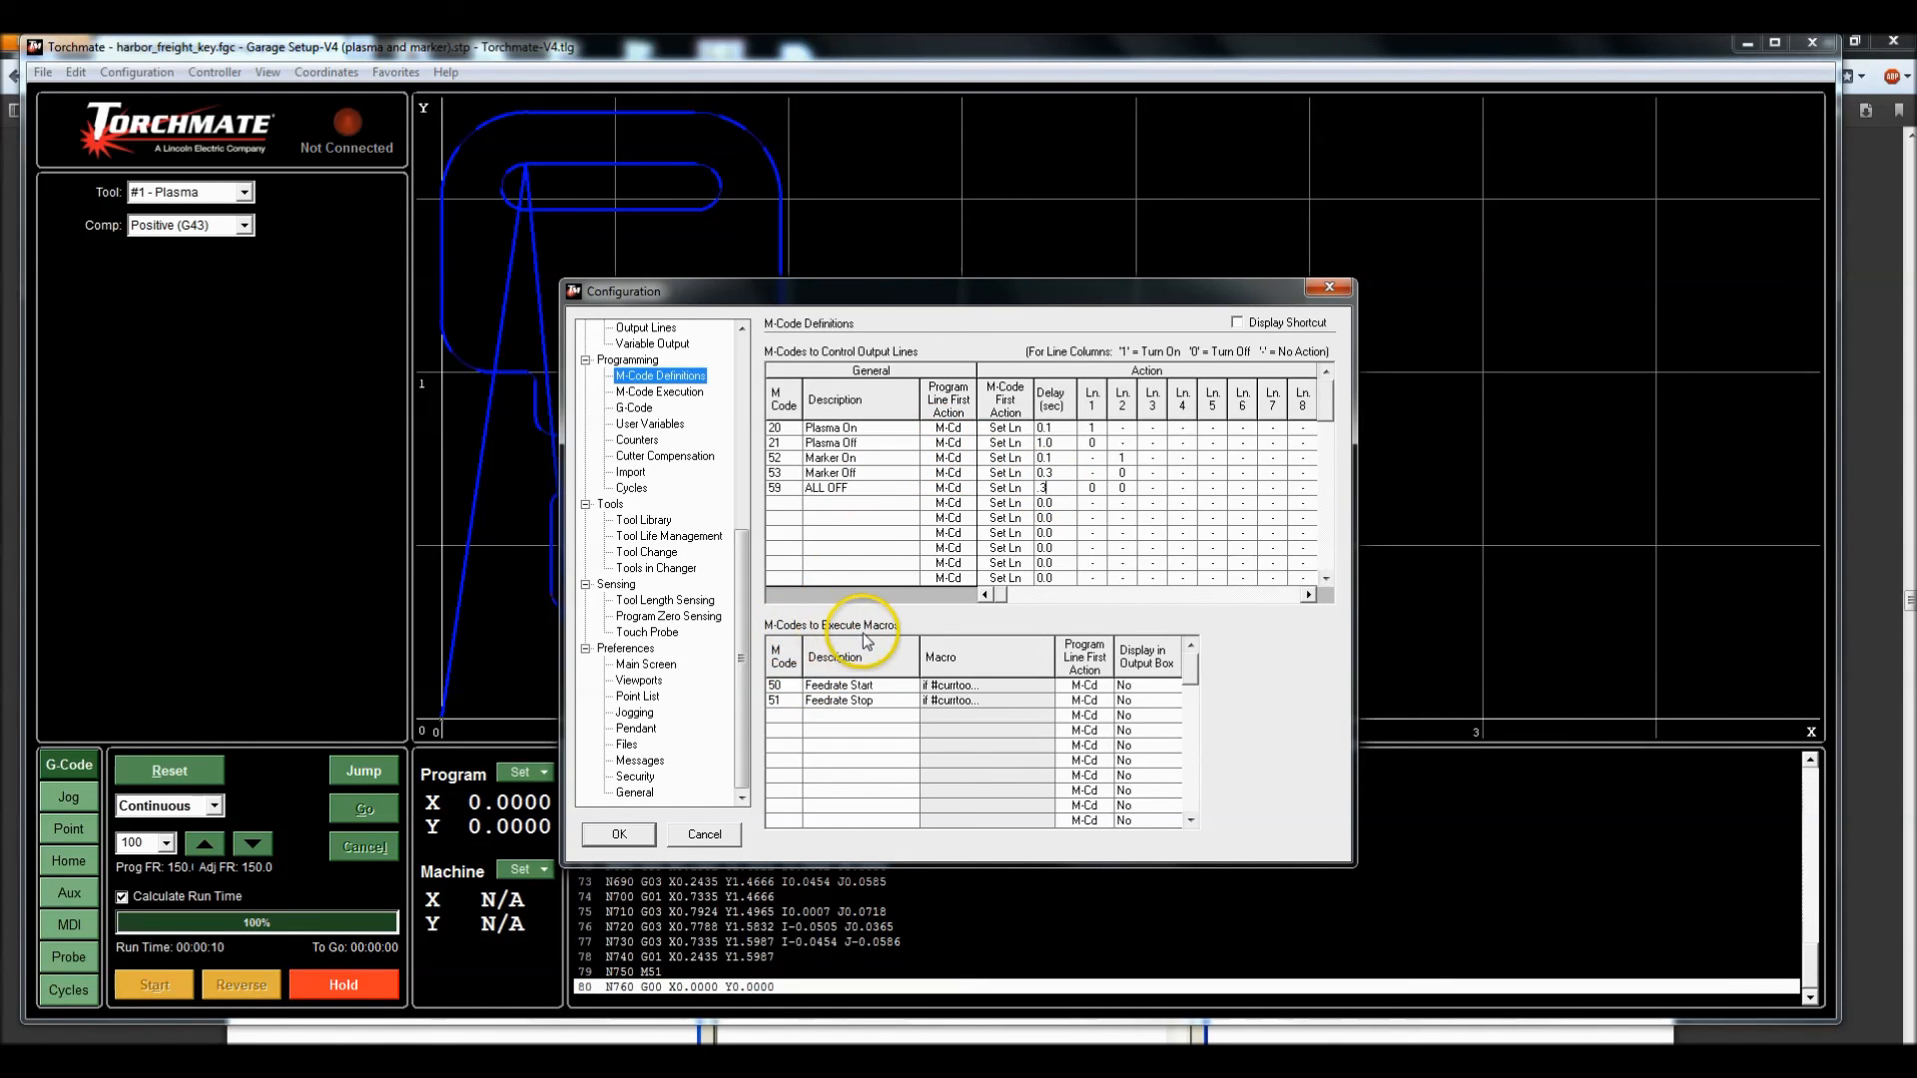
# Step: Examine the M50 Feedrate Start and M51 Feedrate Stop macros and close each one unchanged
pyautogui.click(977, 687)
pyautogui.doubleClick(976, 687)
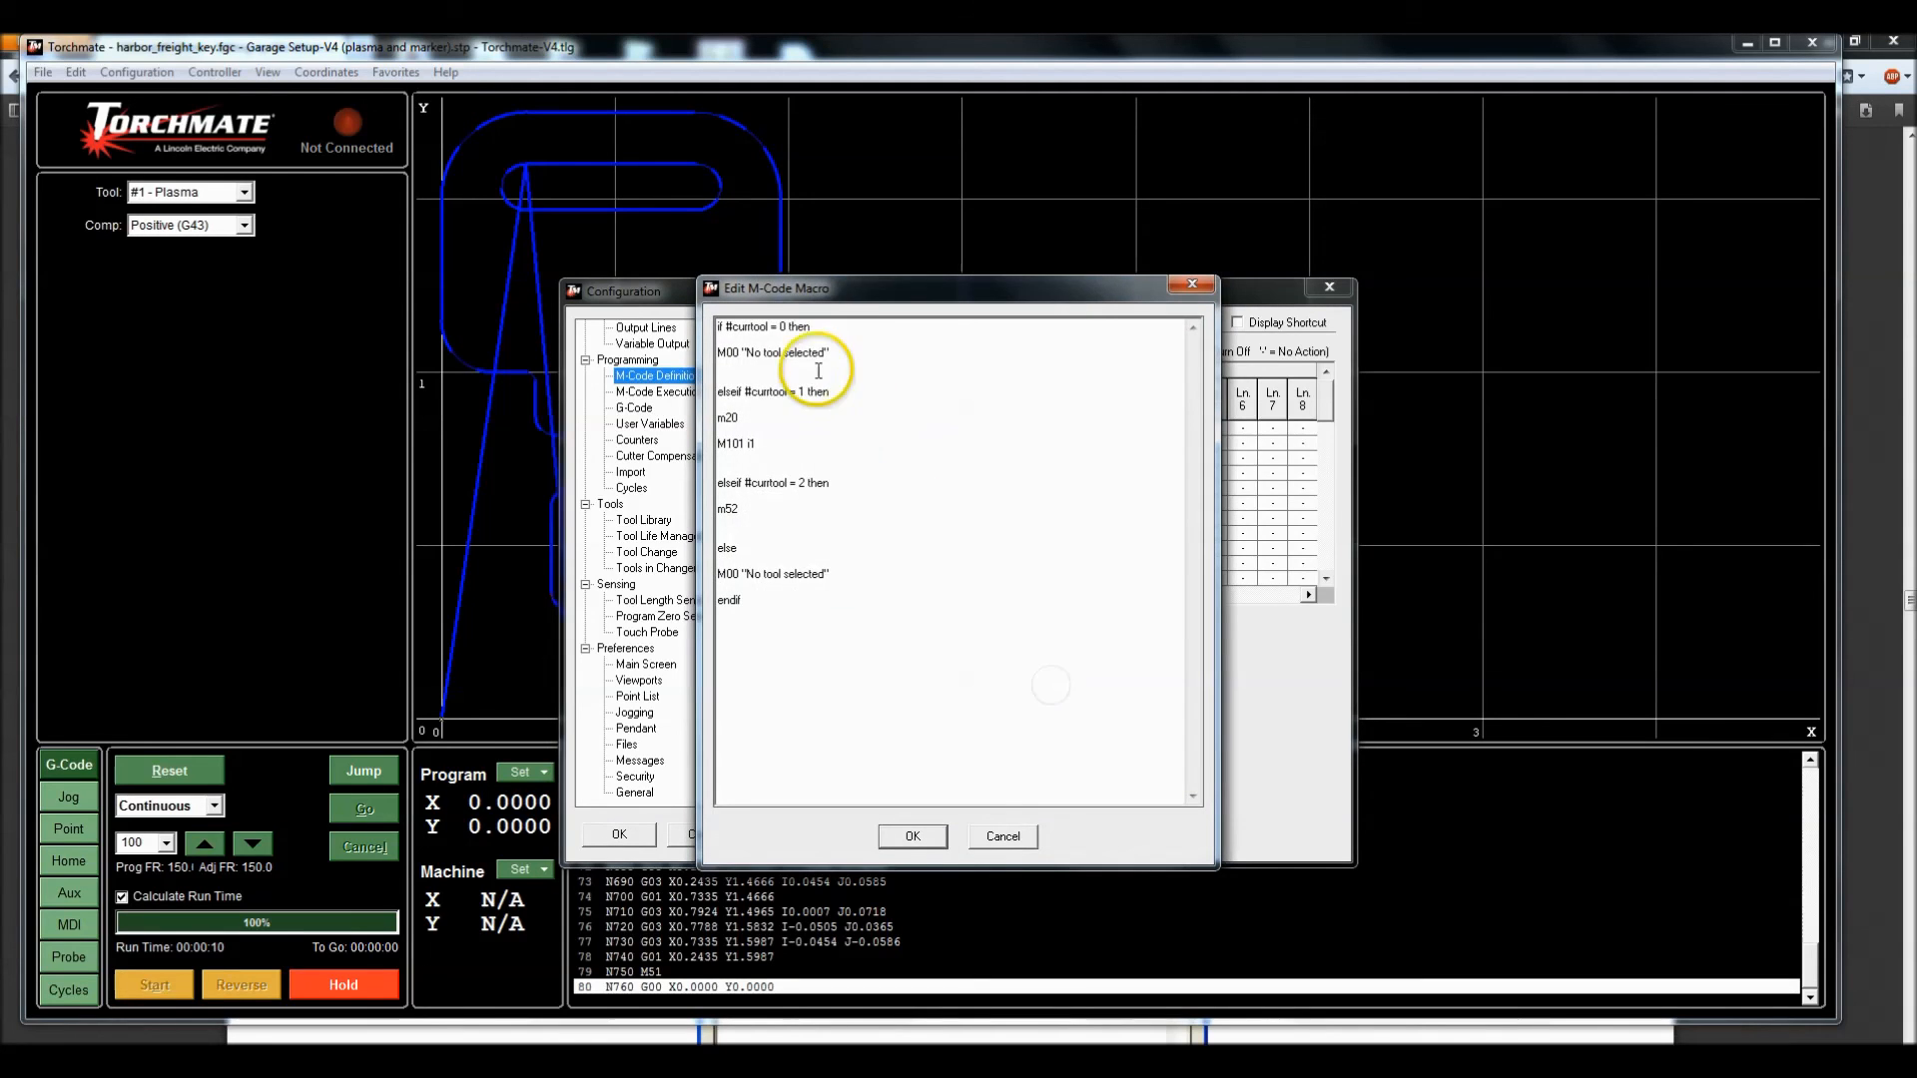
pyautogui.moveTo(826, 290); pyautogui.dragTo(1068, 299)
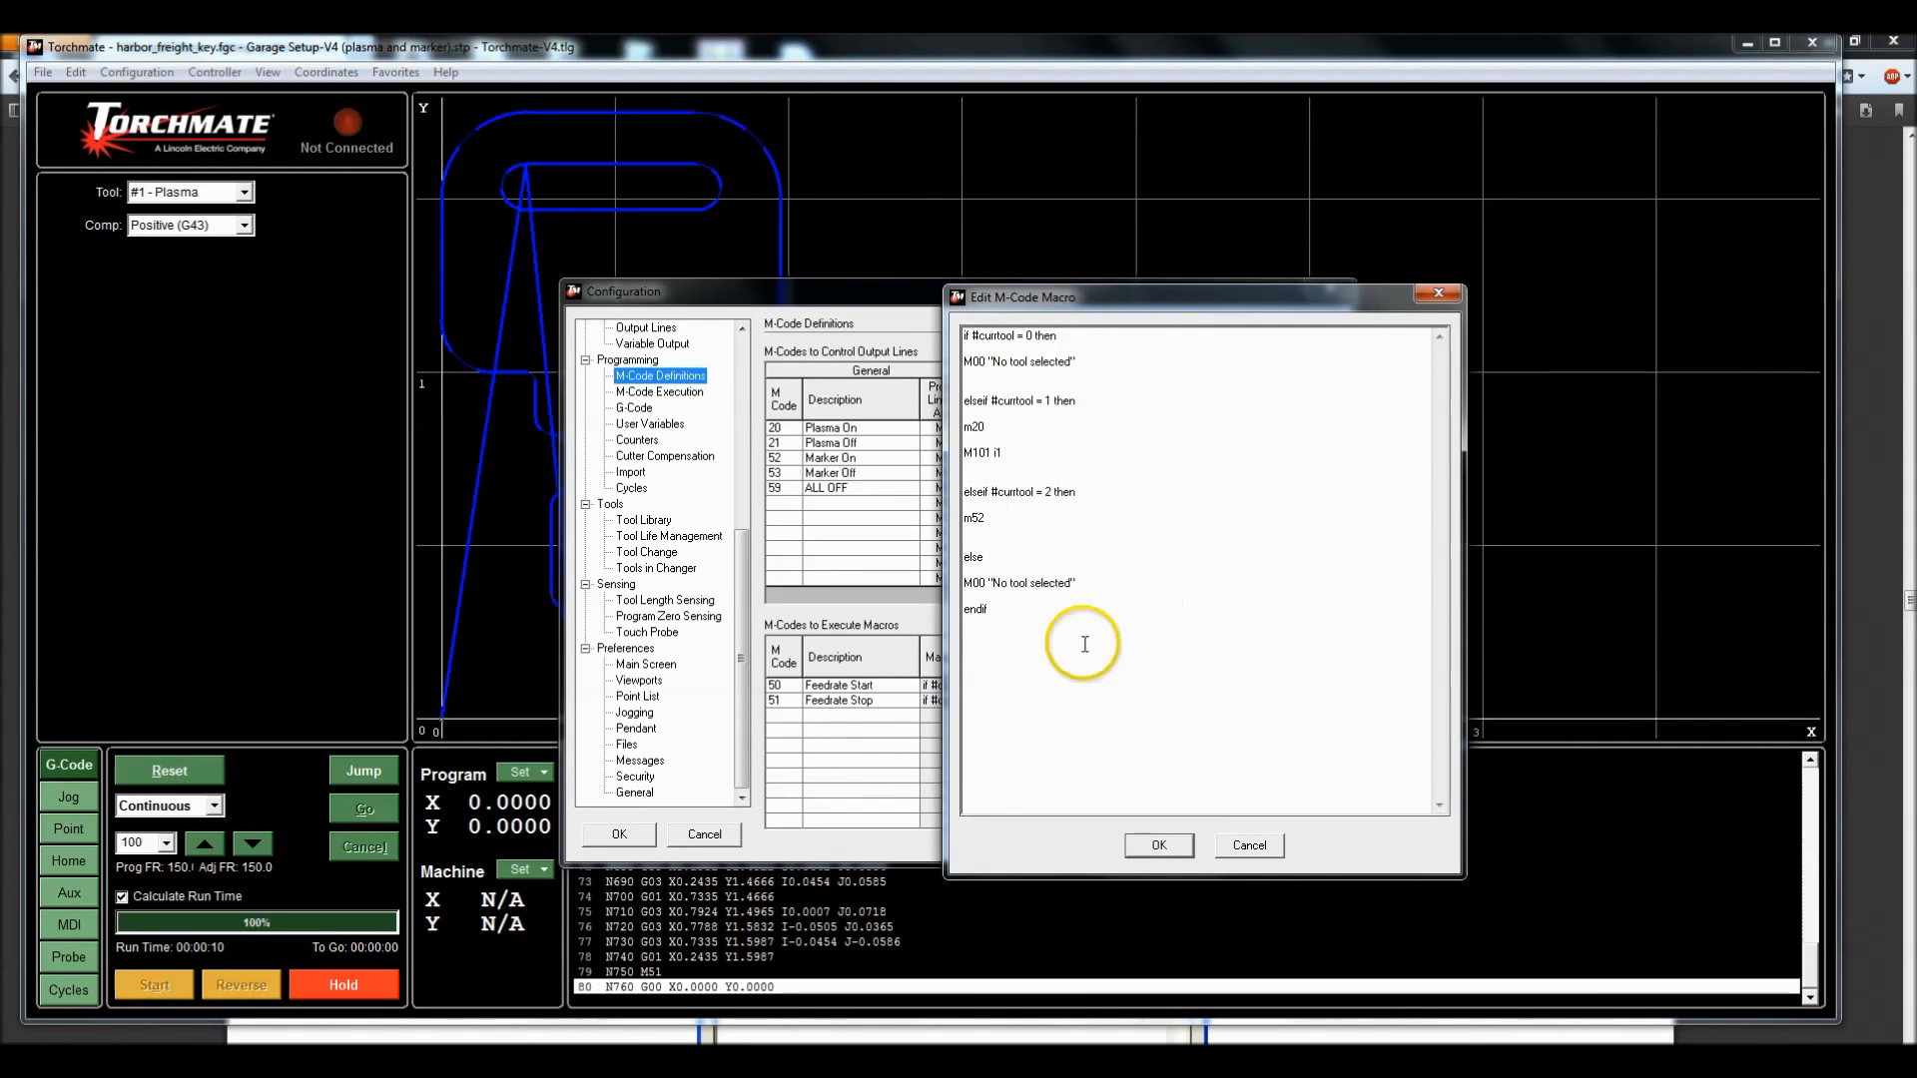
pyautogui.click(1158, 845)
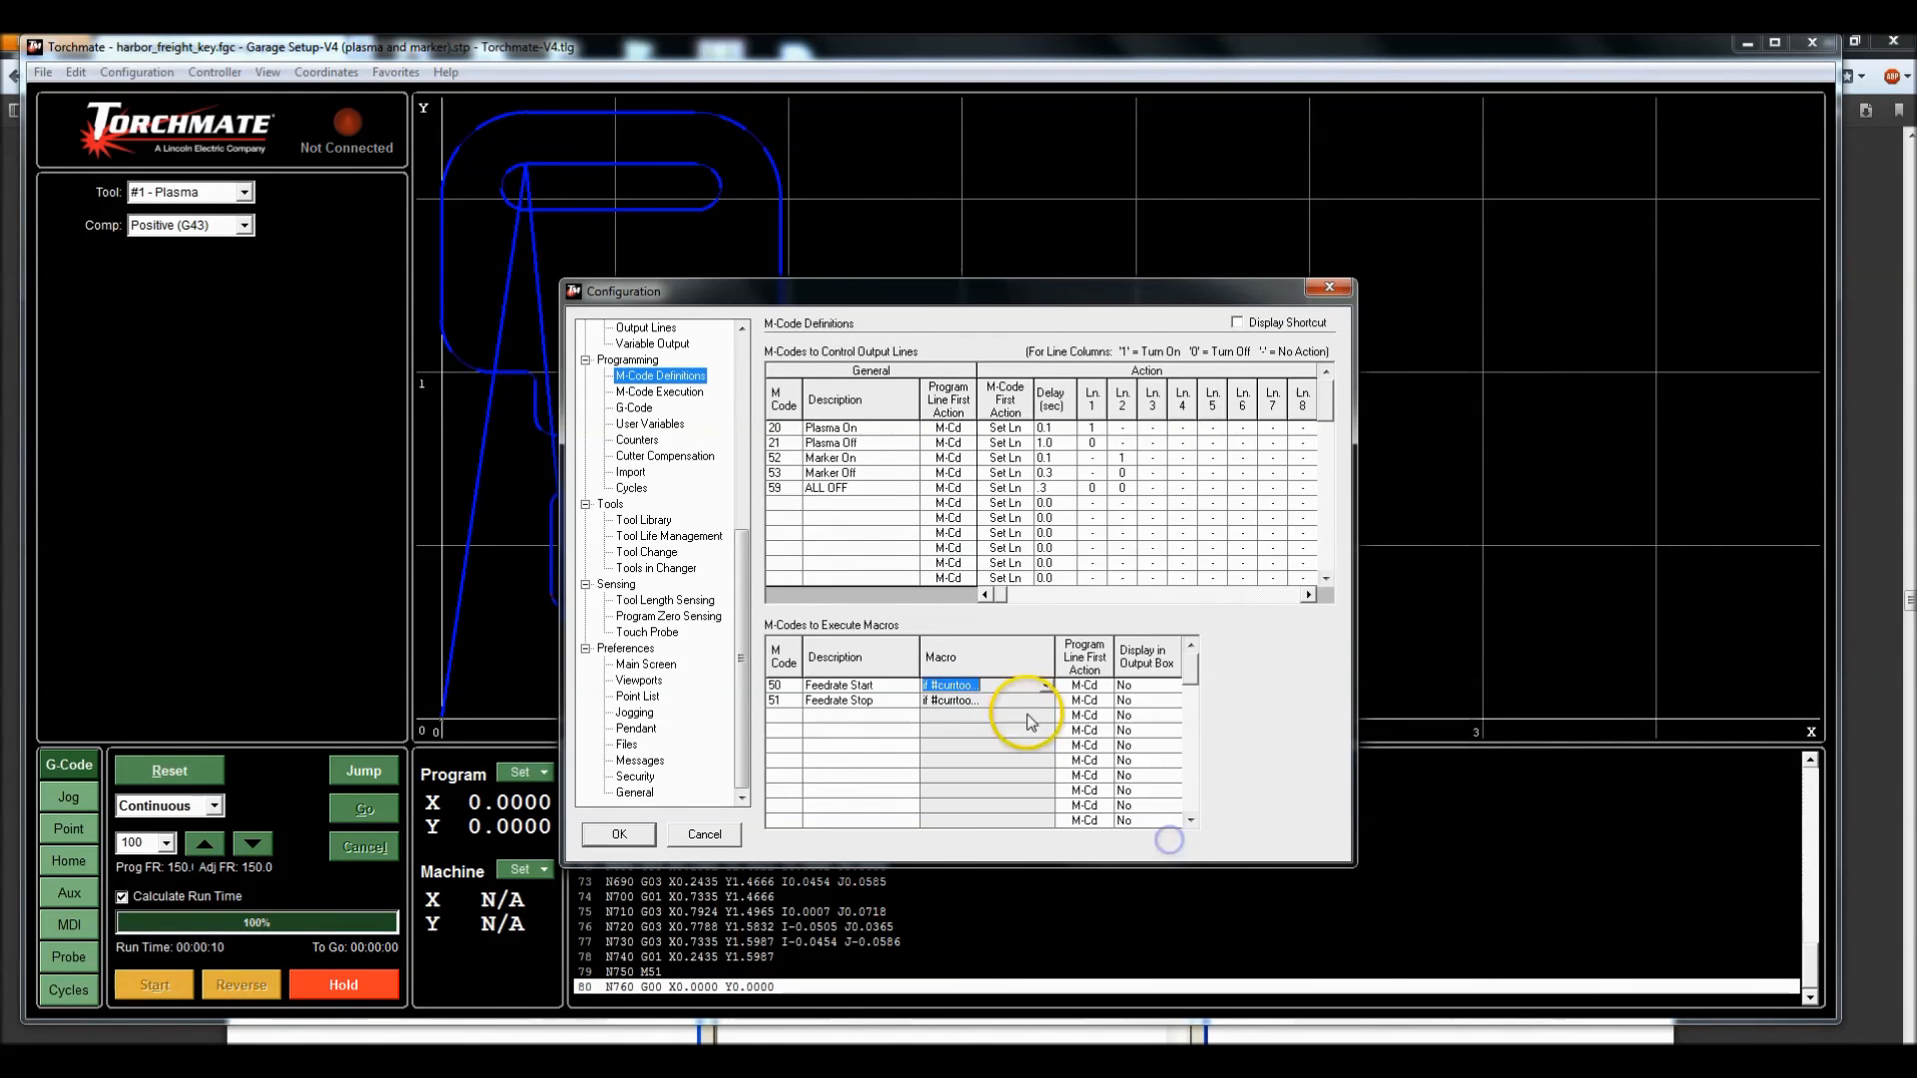
pyautogui.click(1030, 694)
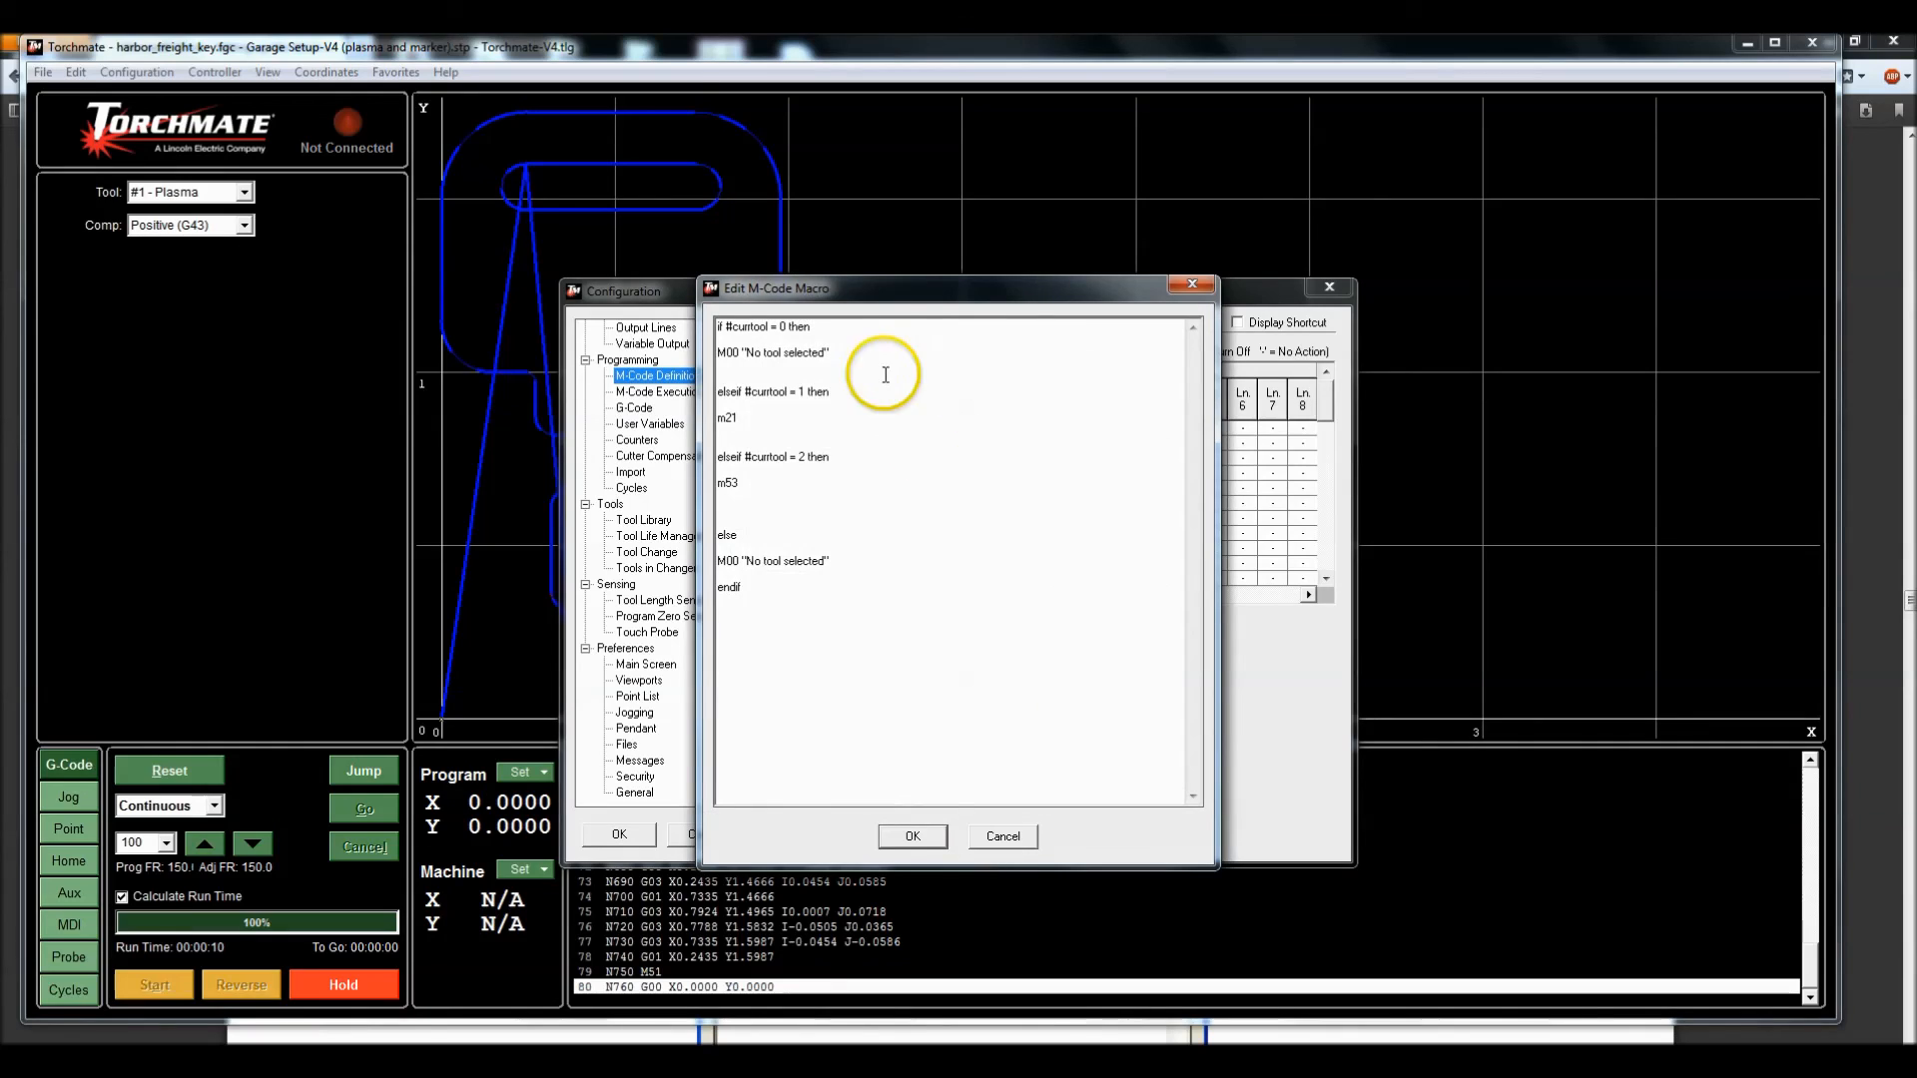
pyautogui.moveTo(906, 302); pyautogui.dragTo(1124, 304)
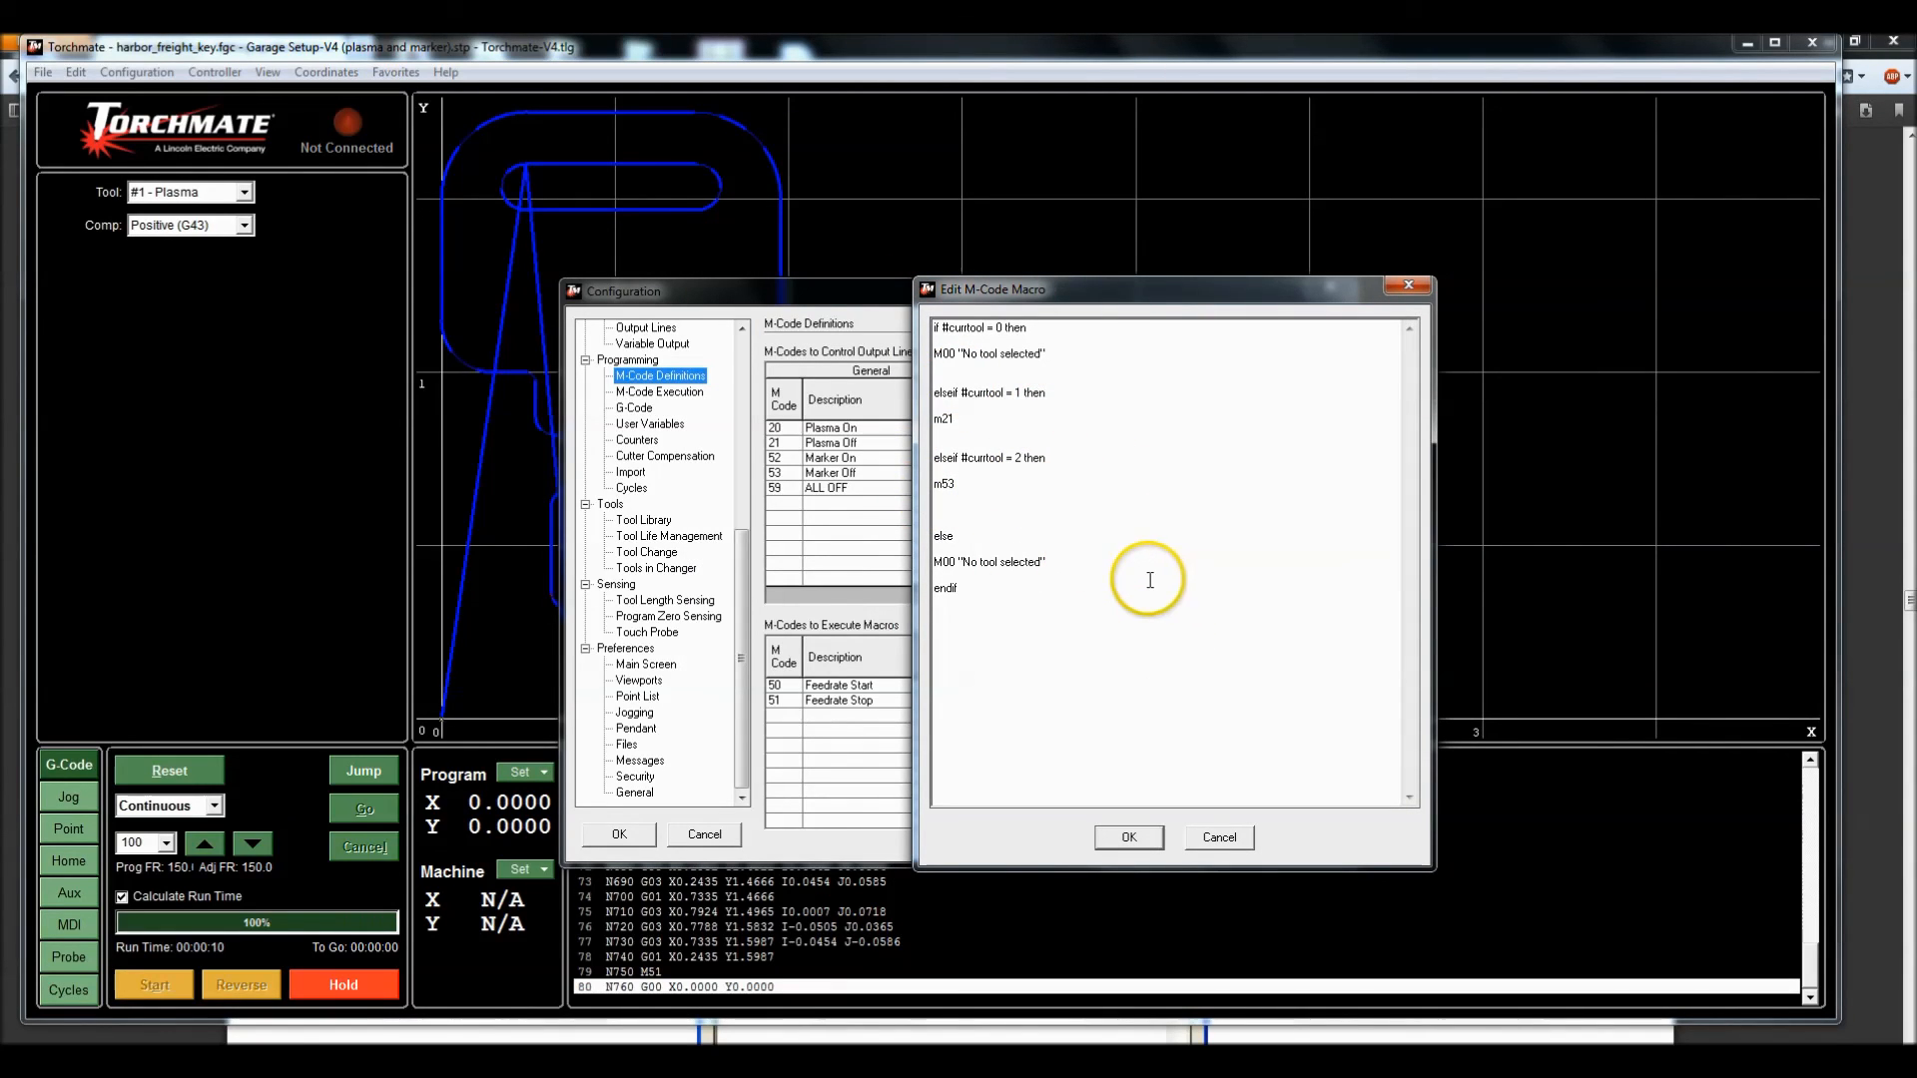
pyautogui.click(1128, 838)
# Step: Review the M-code execution settings and the import's additional G-code, and cancel out of the configuration
pyautogui.click(667, 395)
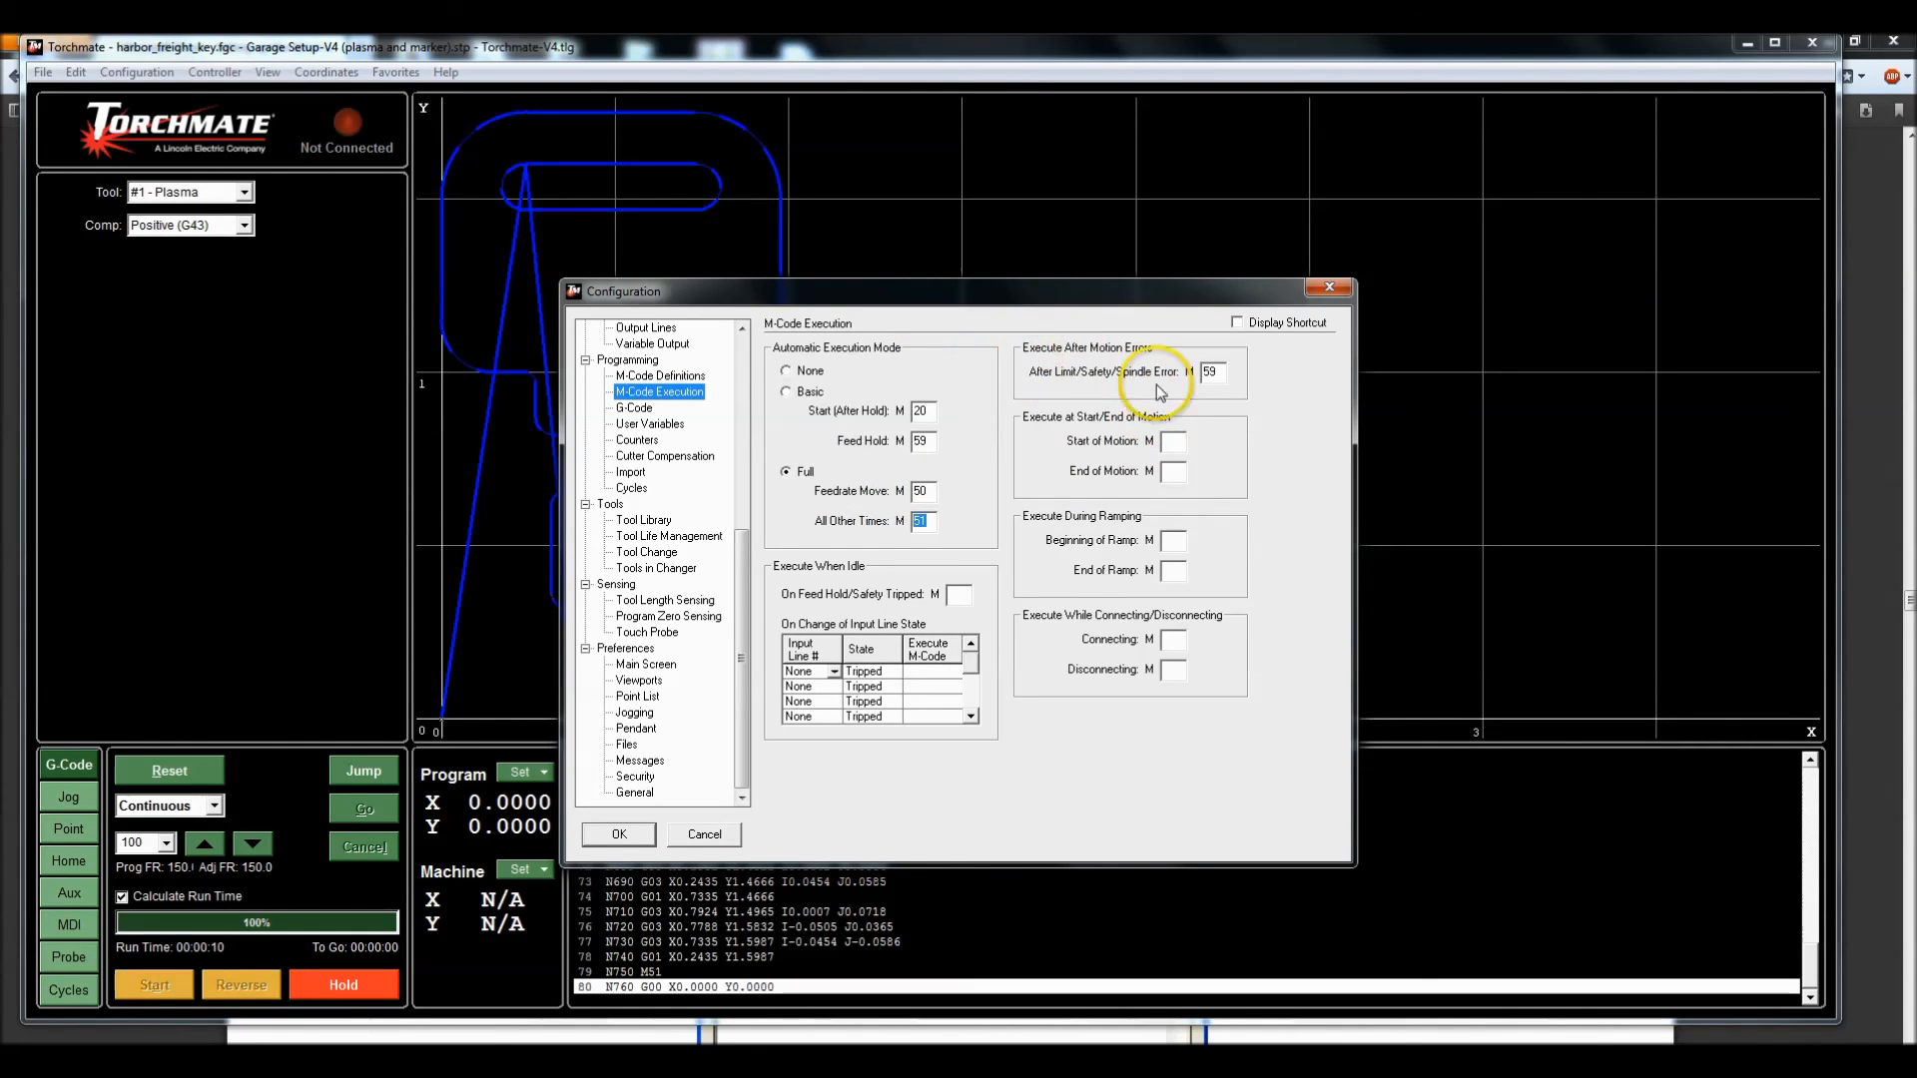
pyautogui.click(1220, 374)
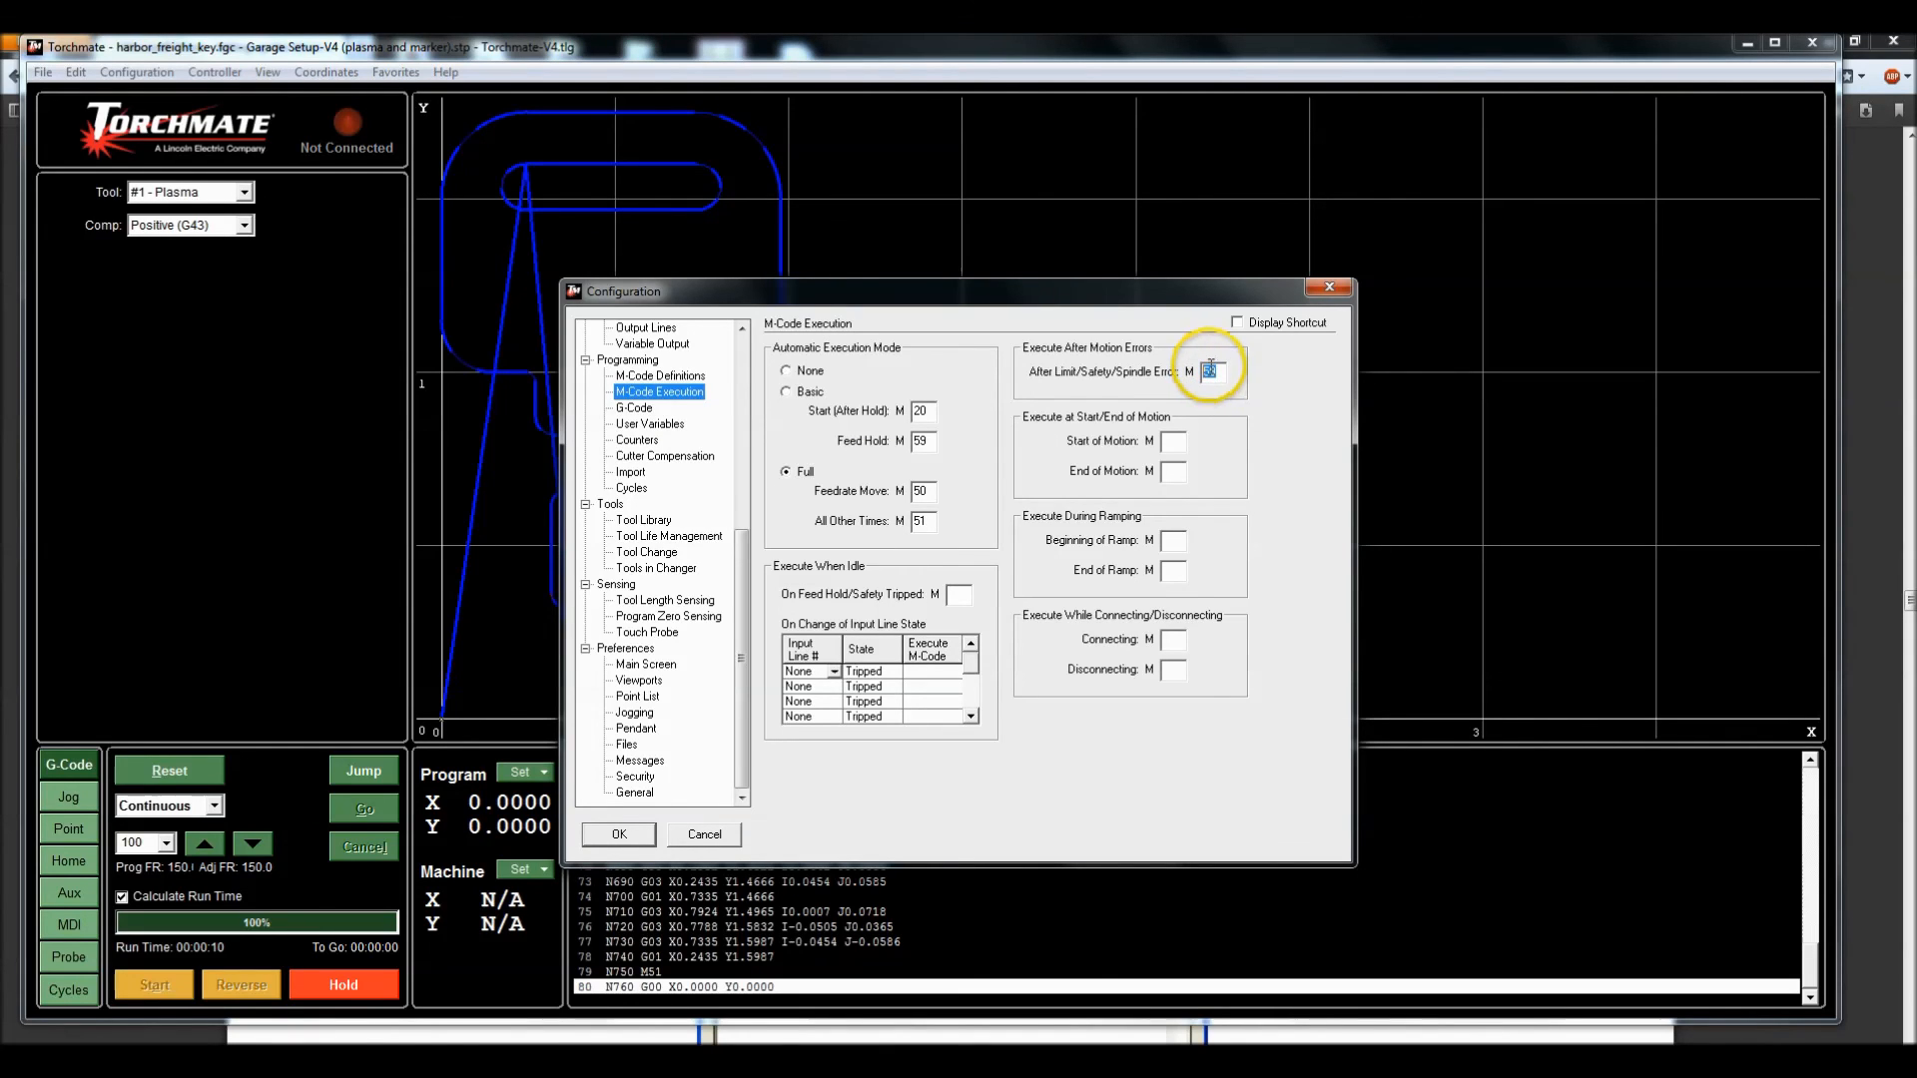
pyautogui.click(630, 471)
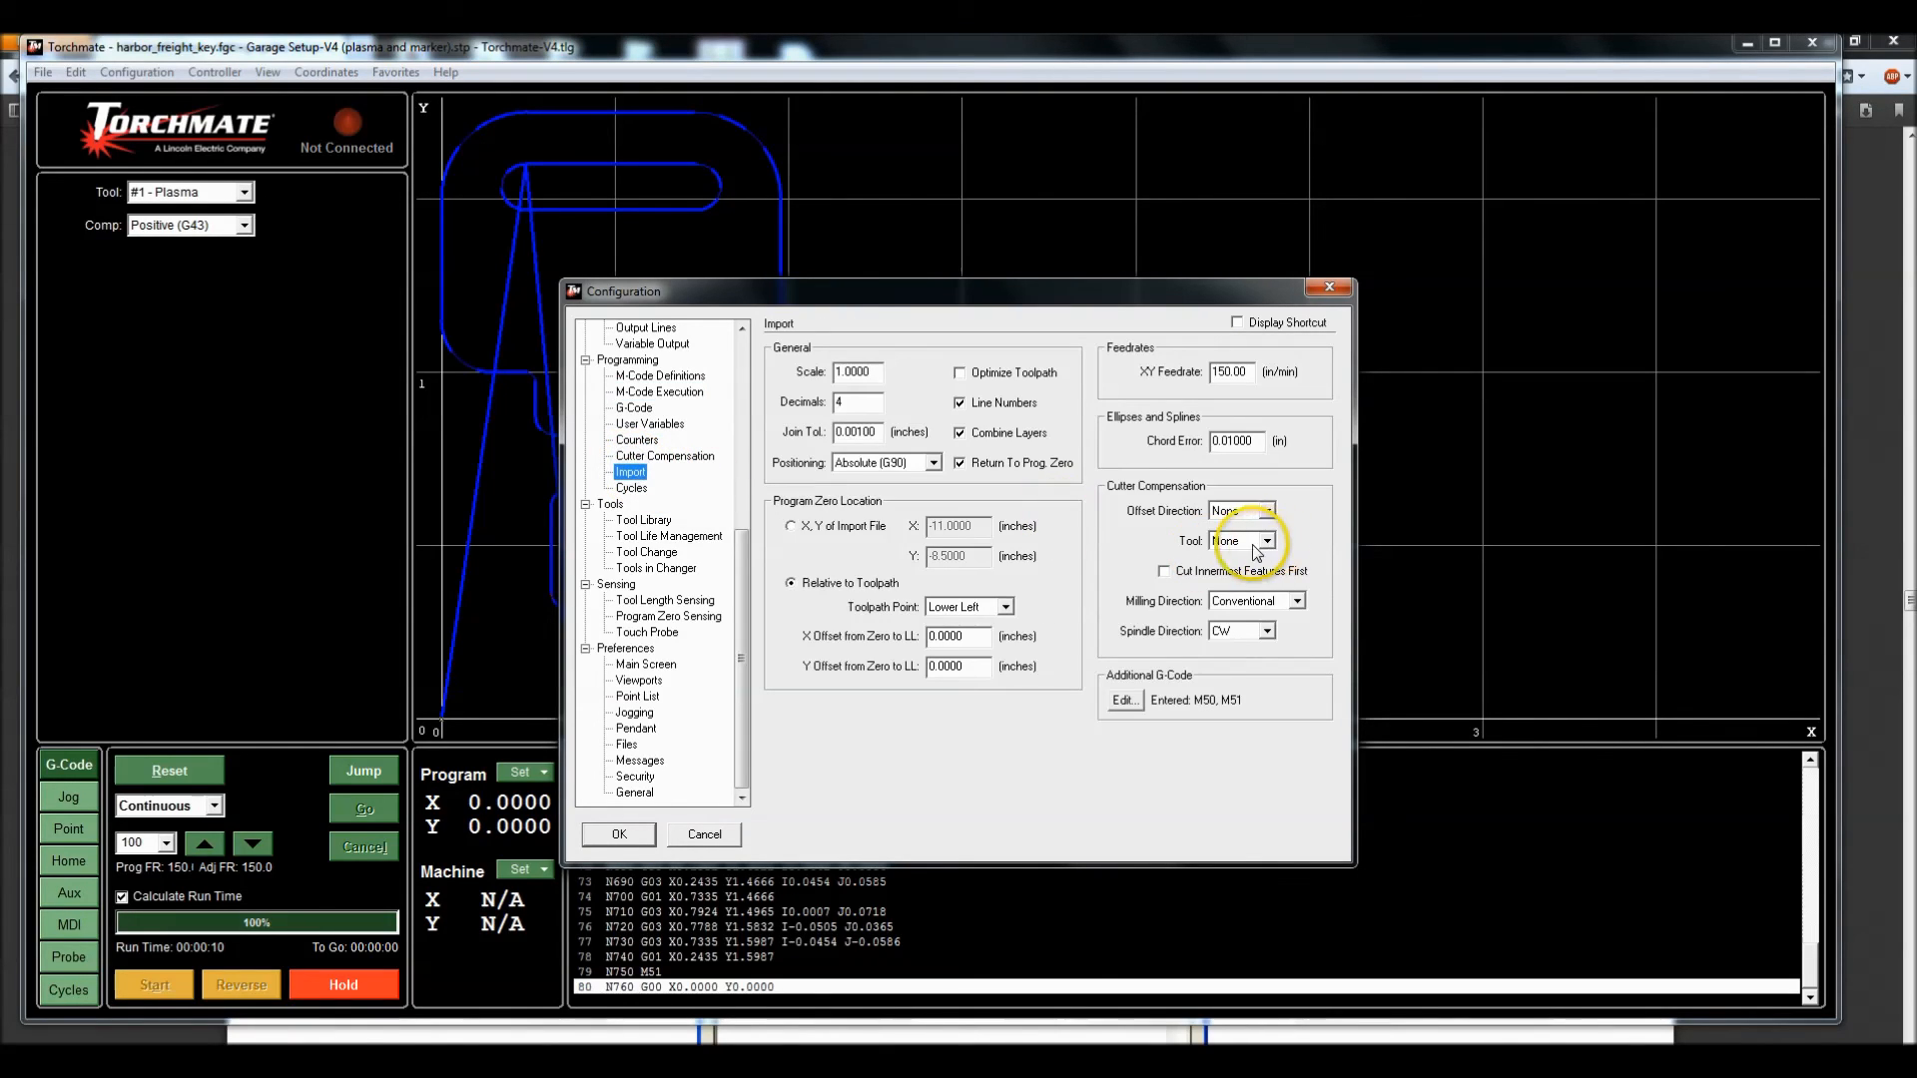
pyautogui.click(1123, 701)
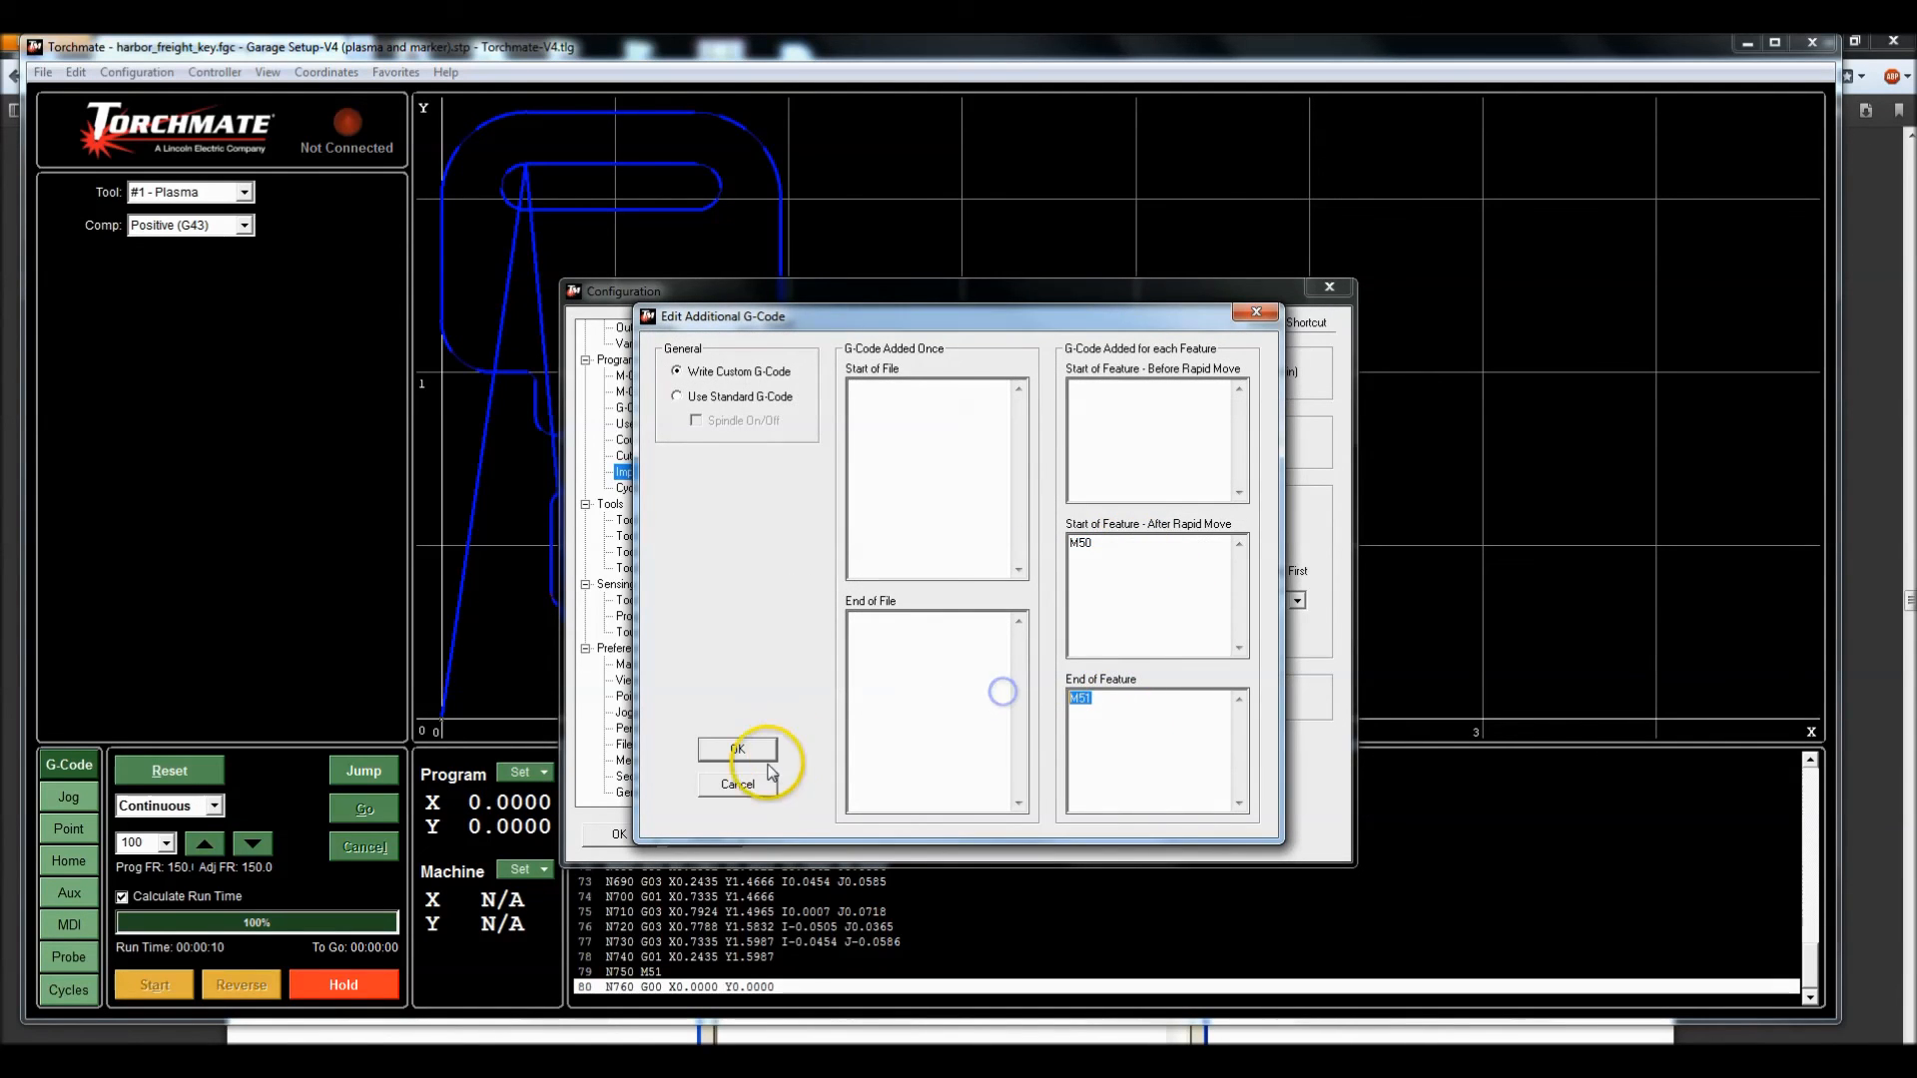
pyautogui.click(737, 784)
pyautogui.click(704, 831)
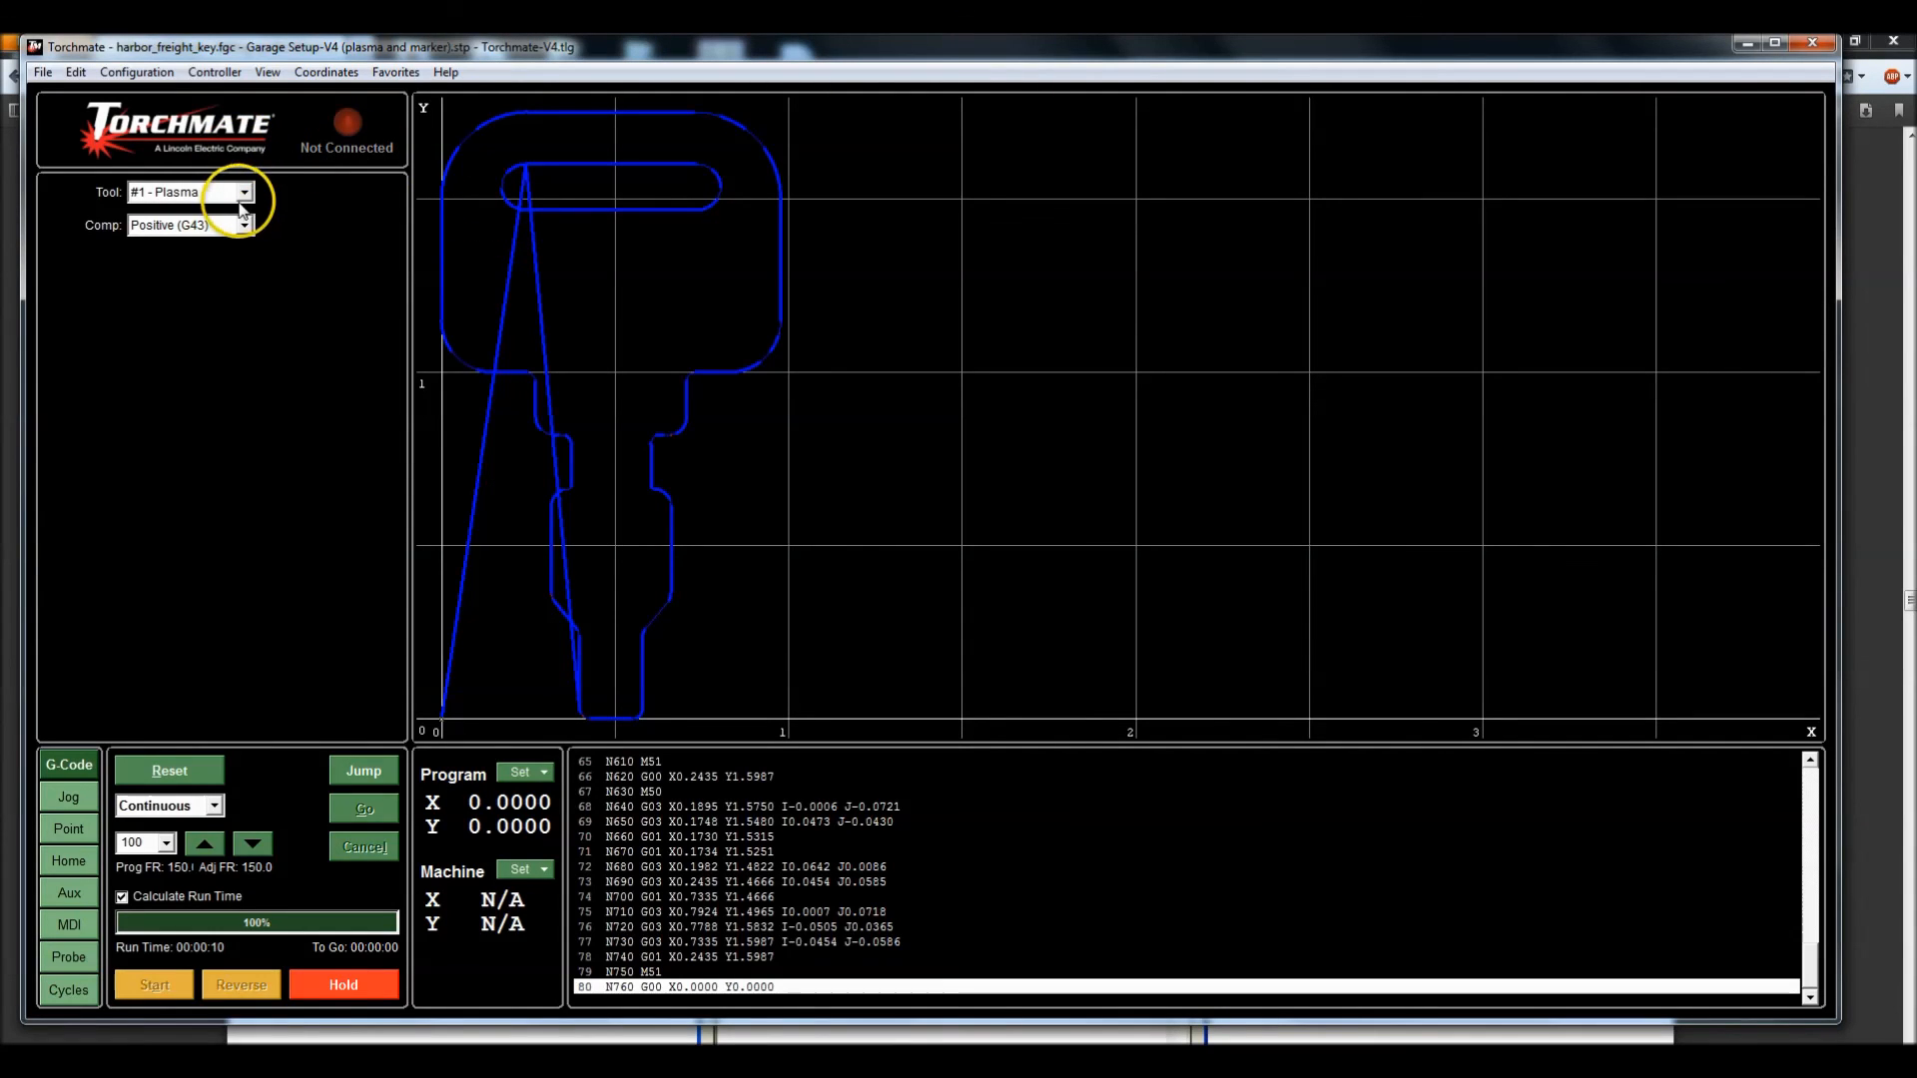
# Step: Reset the G-code program, set the current tool to None, and run the program to test the macro's no-tool branch
pyautogui.click(244, 193)
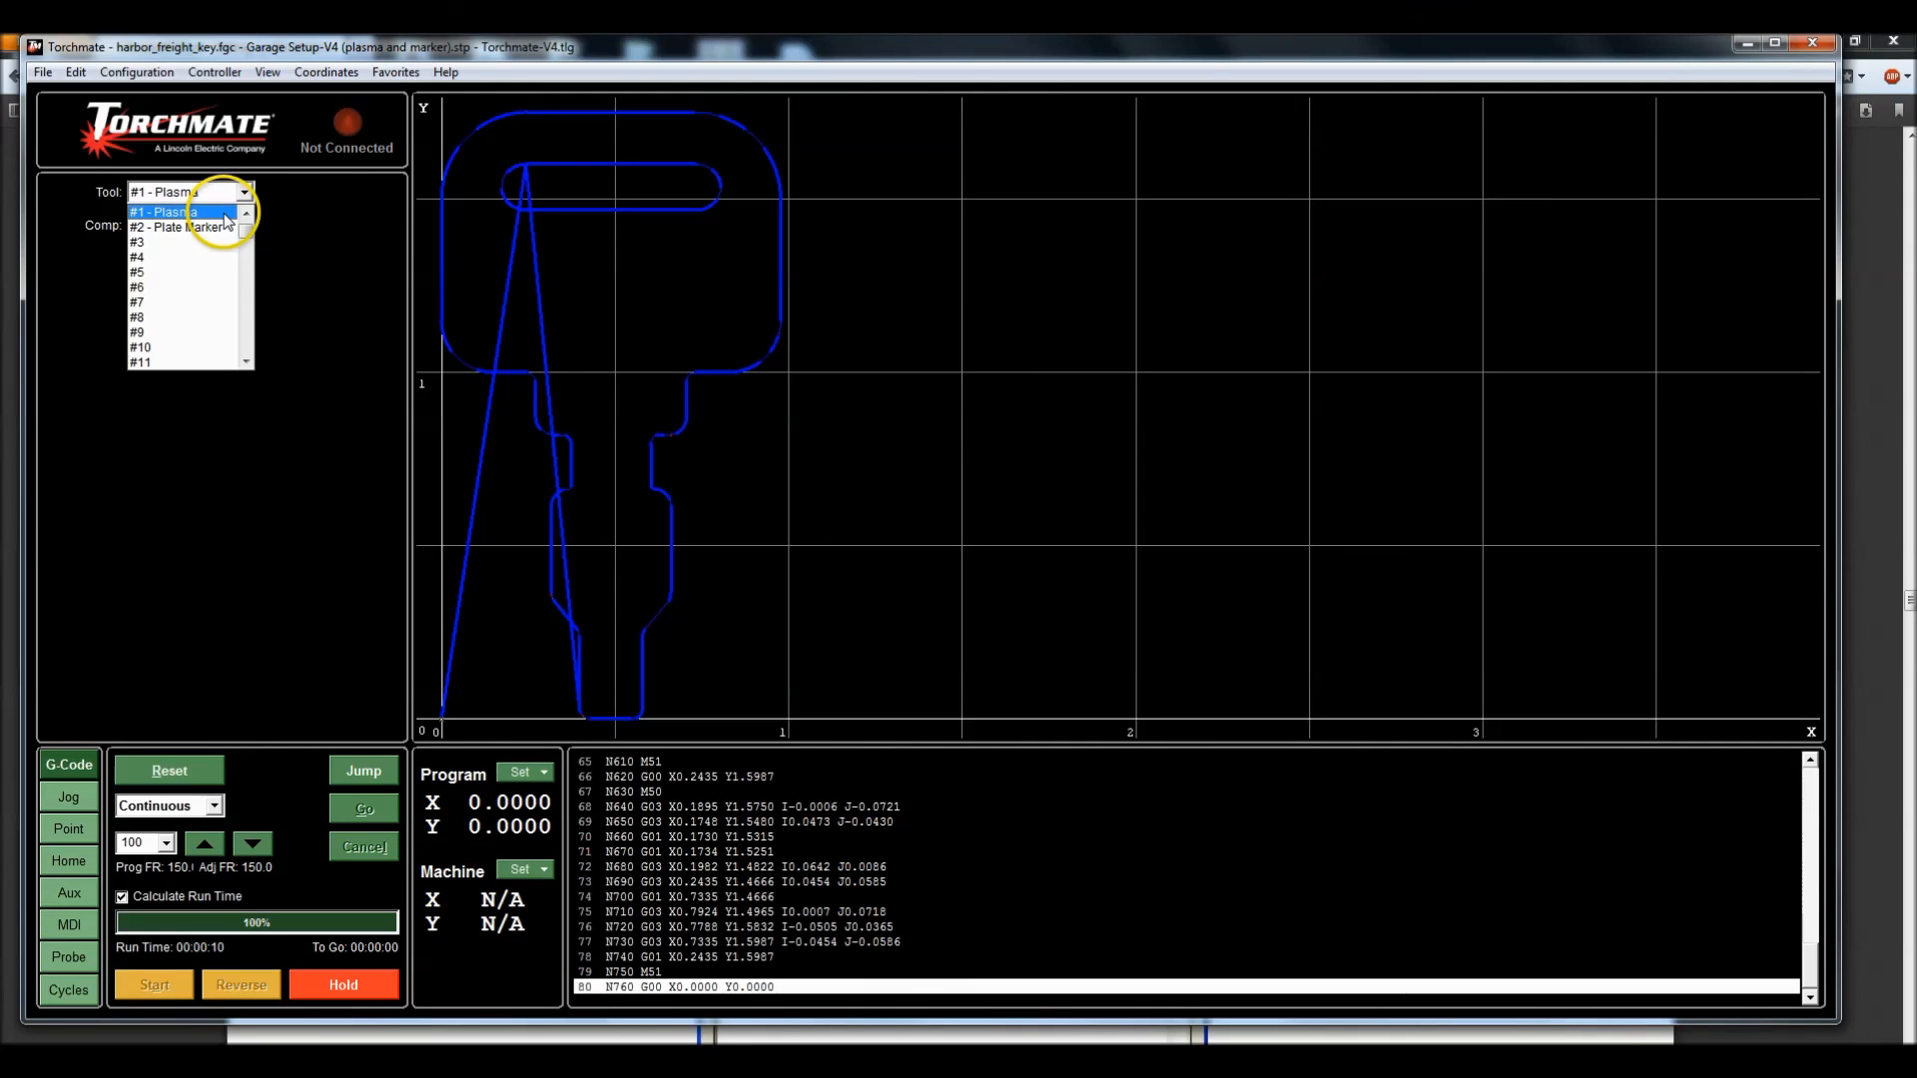
pyautogui.click(168, 212)
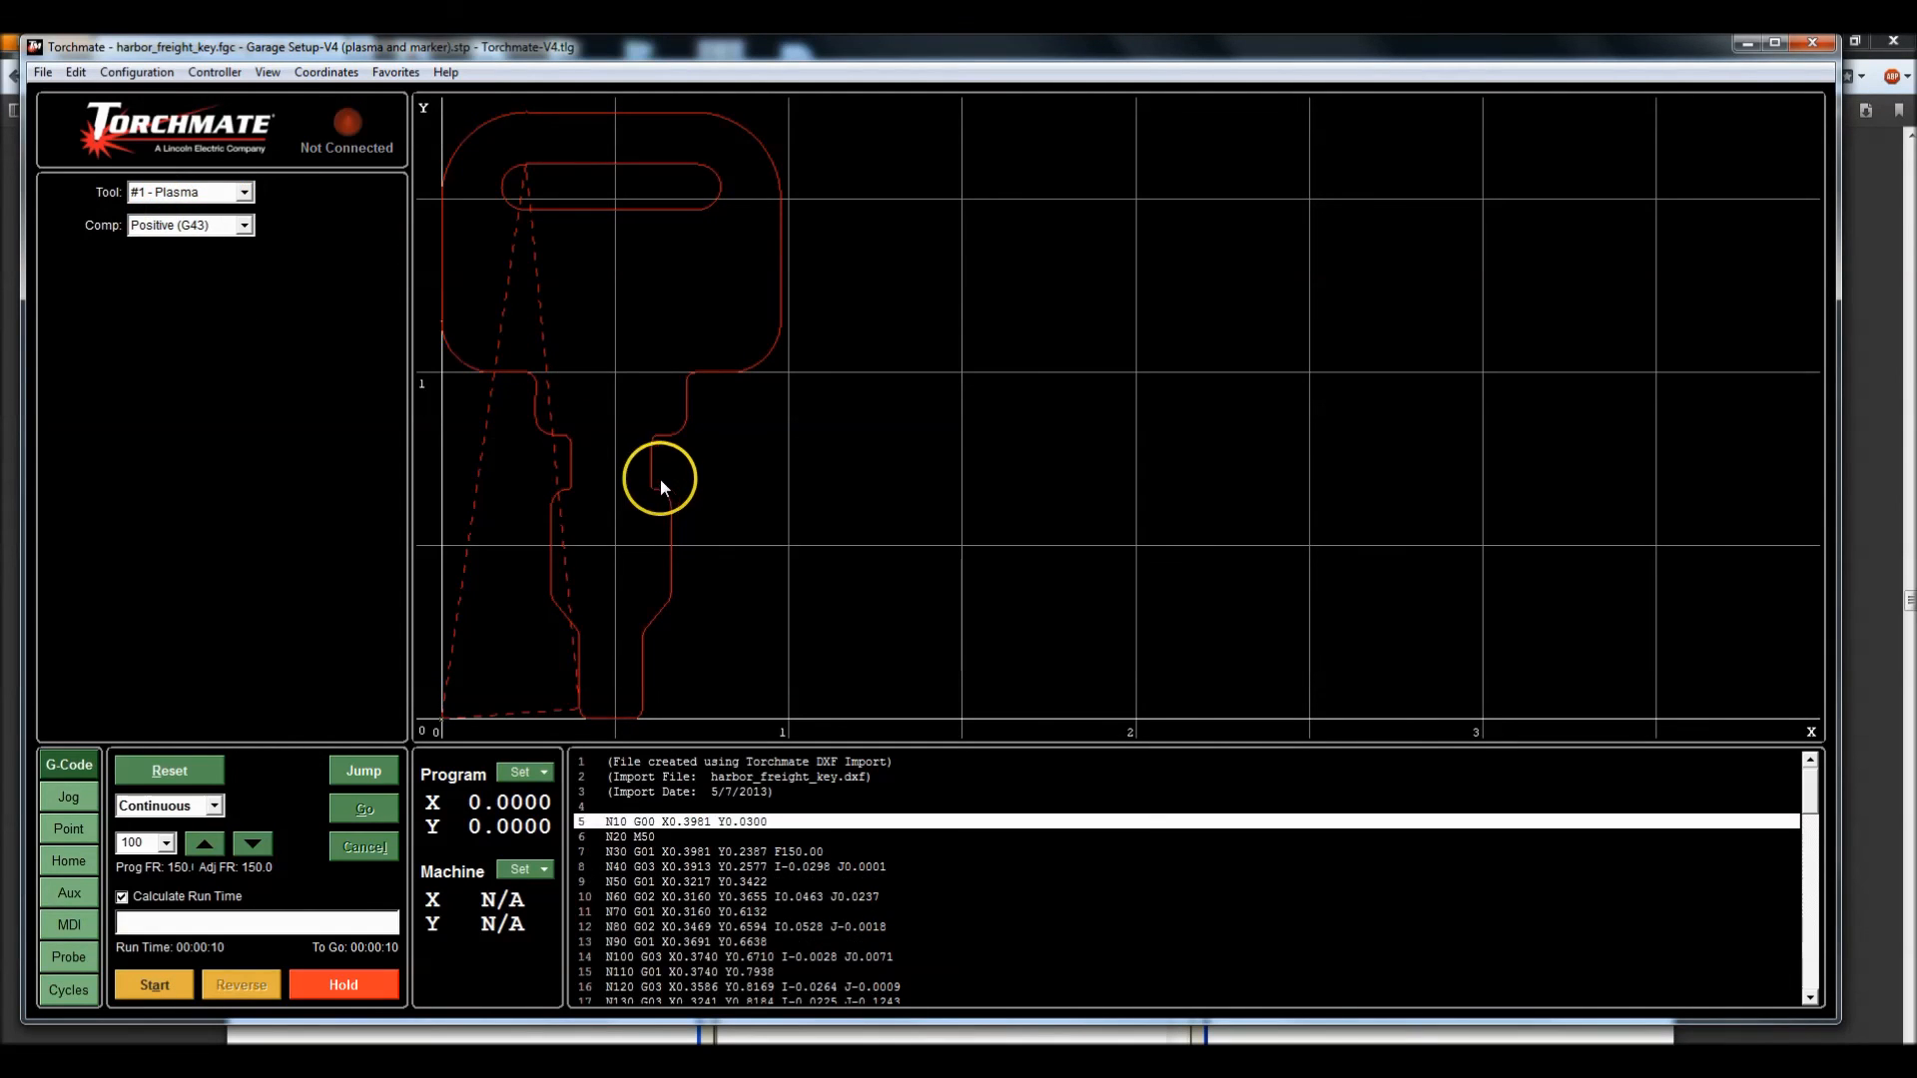
pyautogui.click(244, 192)
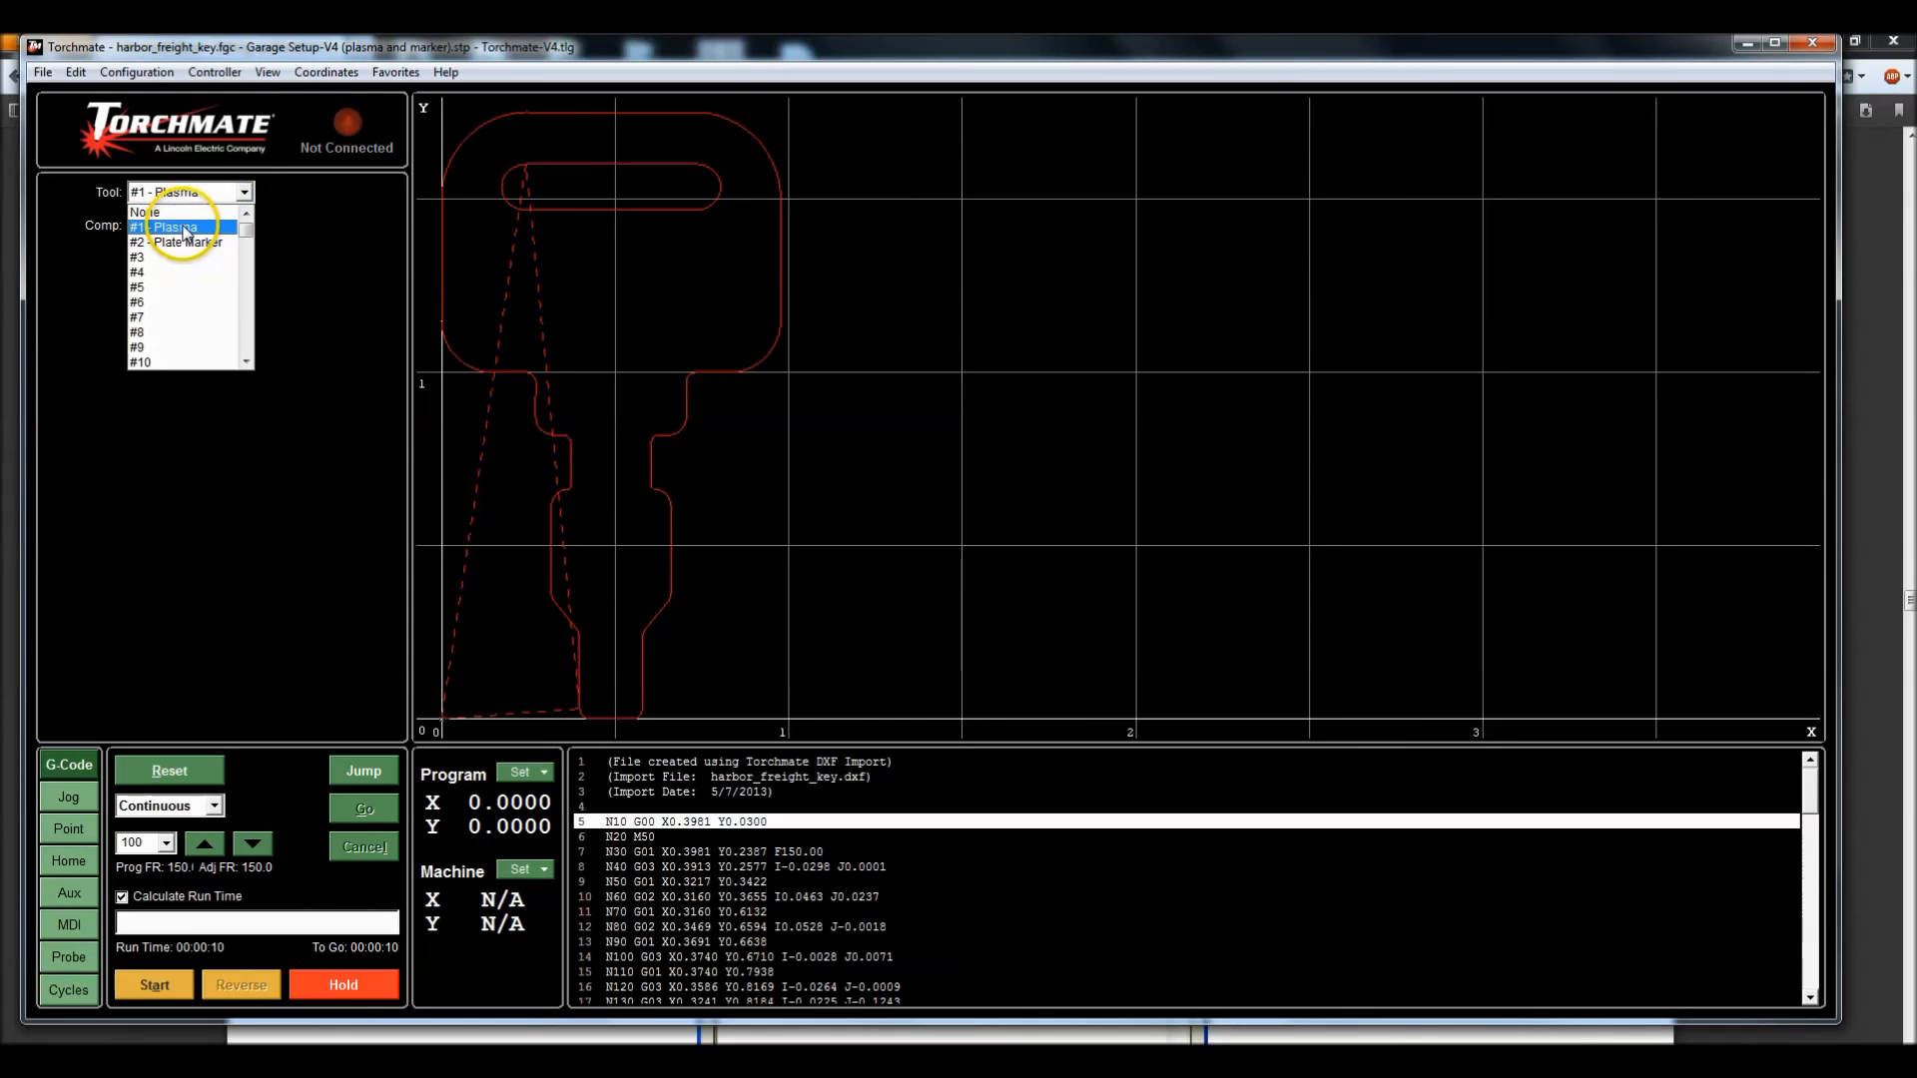
pyautogui.click(182, 213)
pyautogui.click(150, 987)
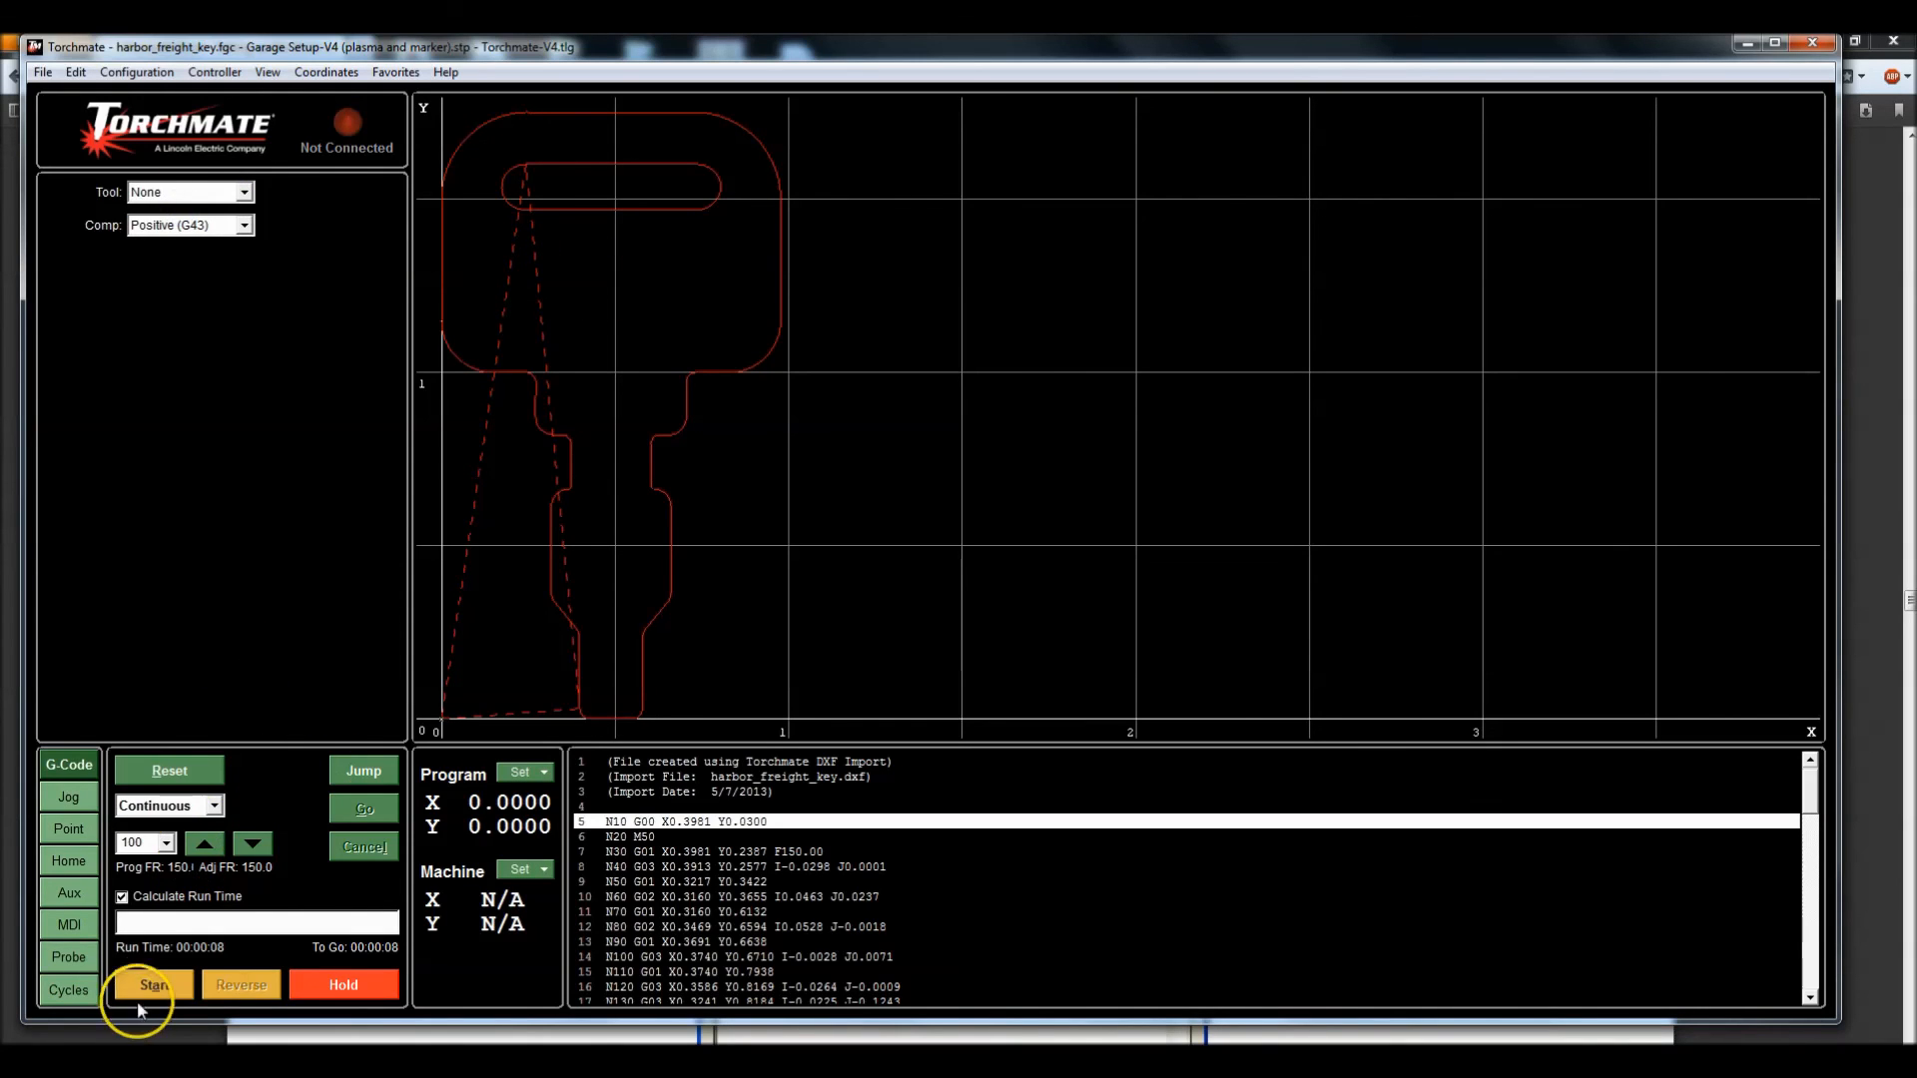
pyautogui.click(948, 574)
# Step: Change the tool to #1 - Plasma, accept resetting the program, and run it without zeroing the program coordinates
pyautogui.click(244, 192)
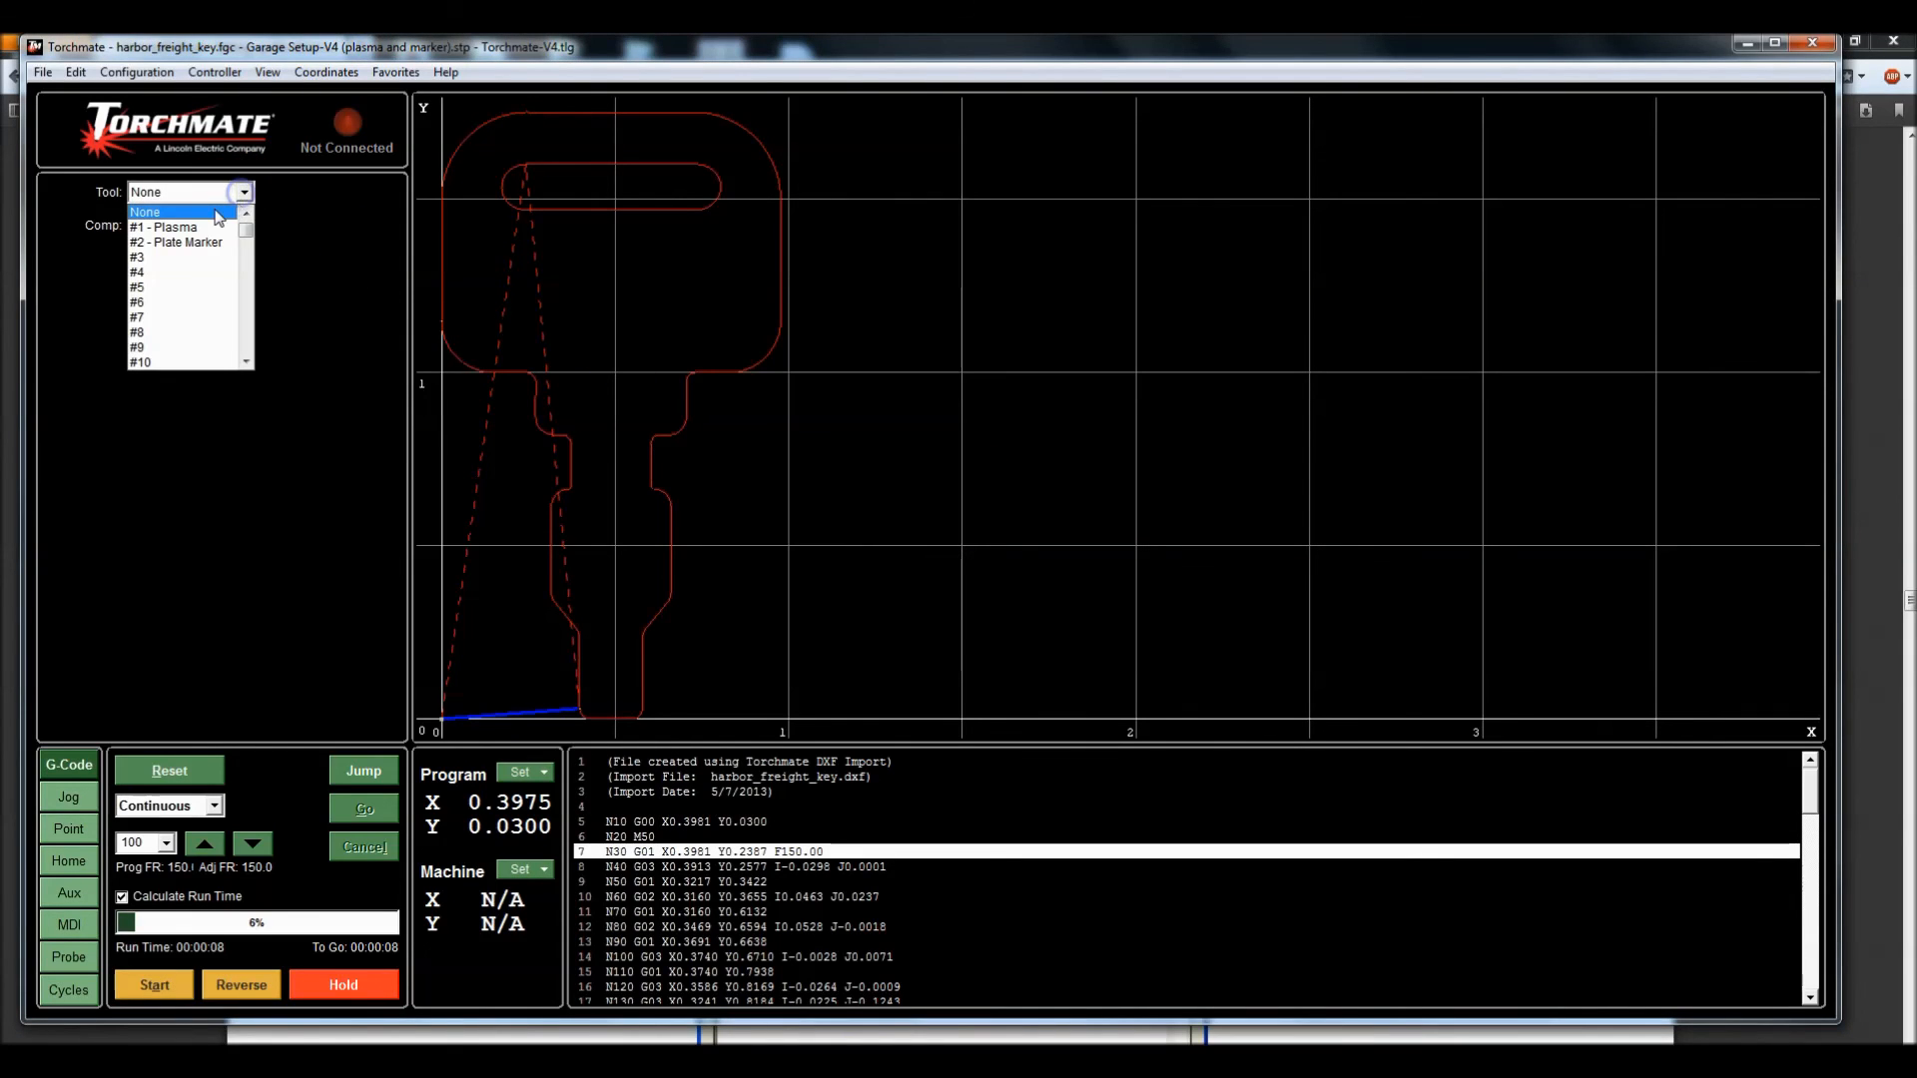
pyautogui.click(204, 229)
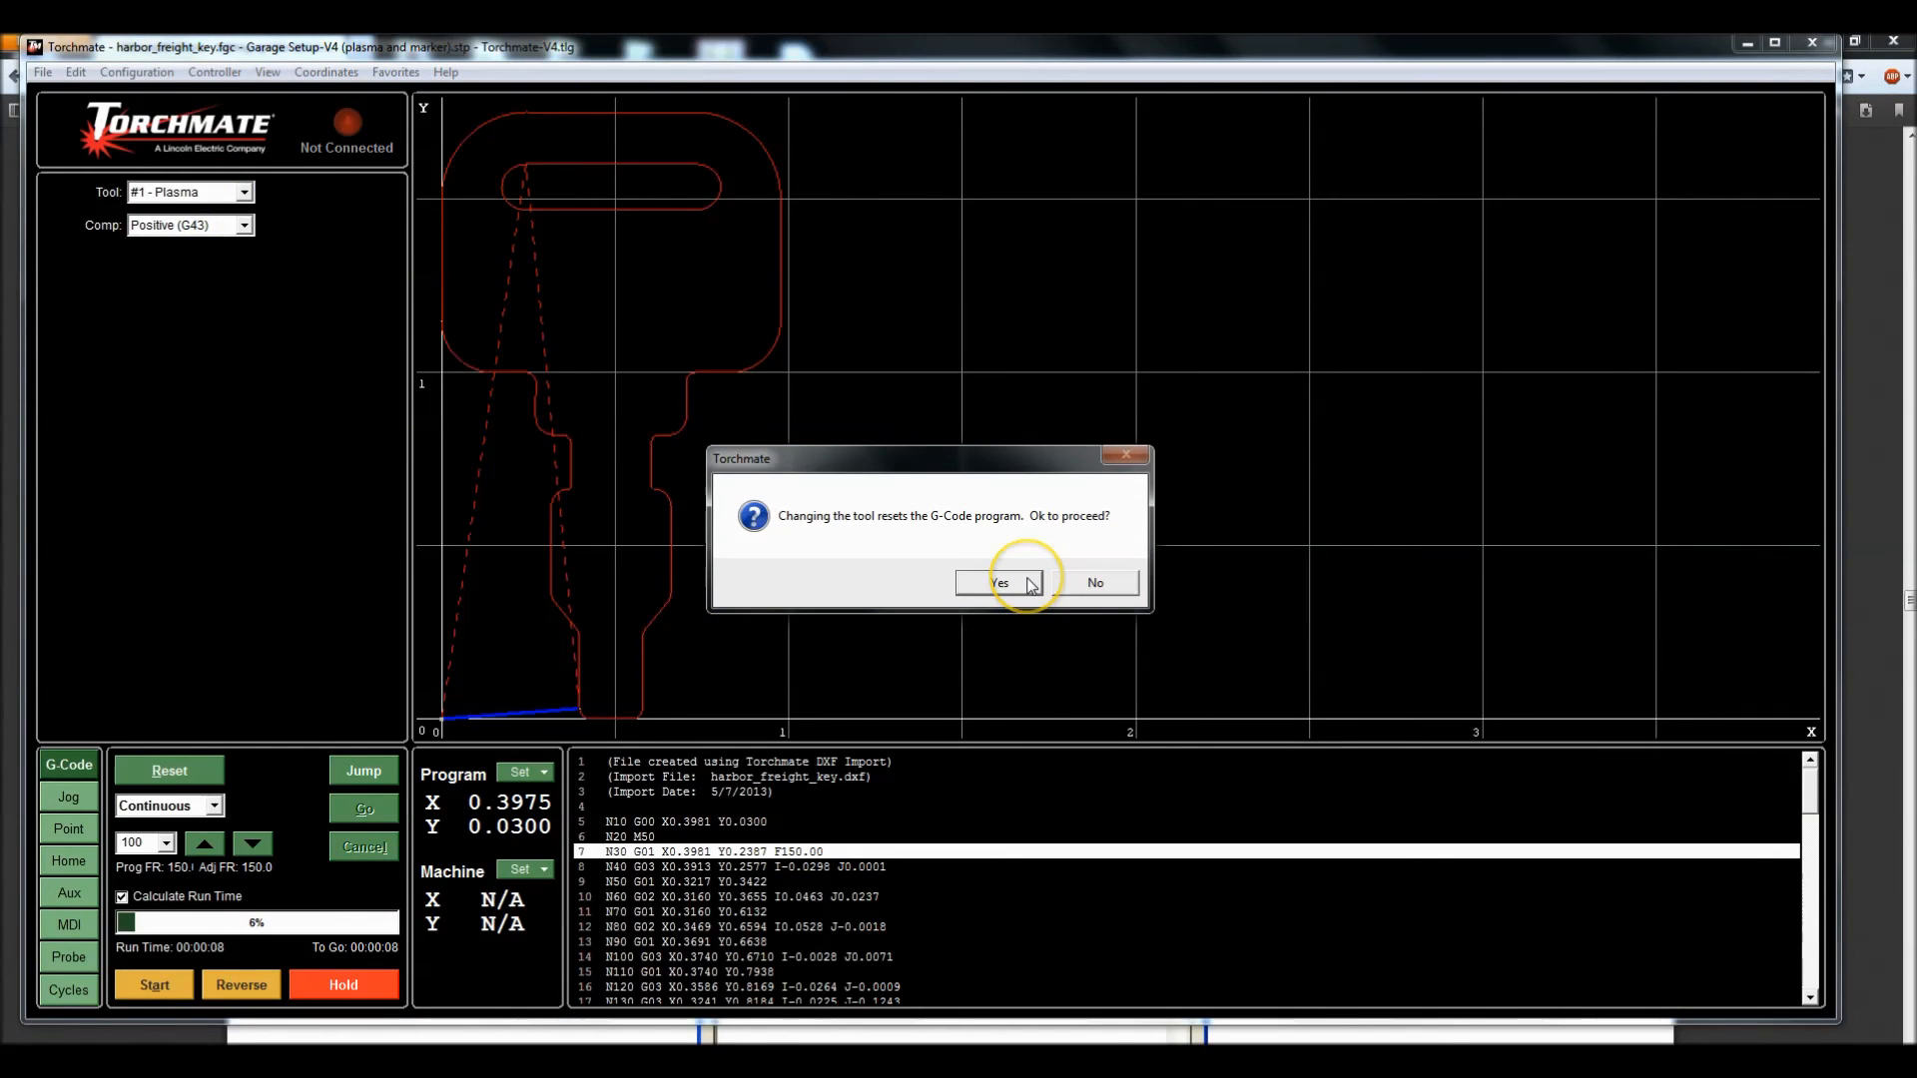
pyautogui.click(1032, 585)
pyautogui.click(156, 985)
pyautogui.click(943, 579)
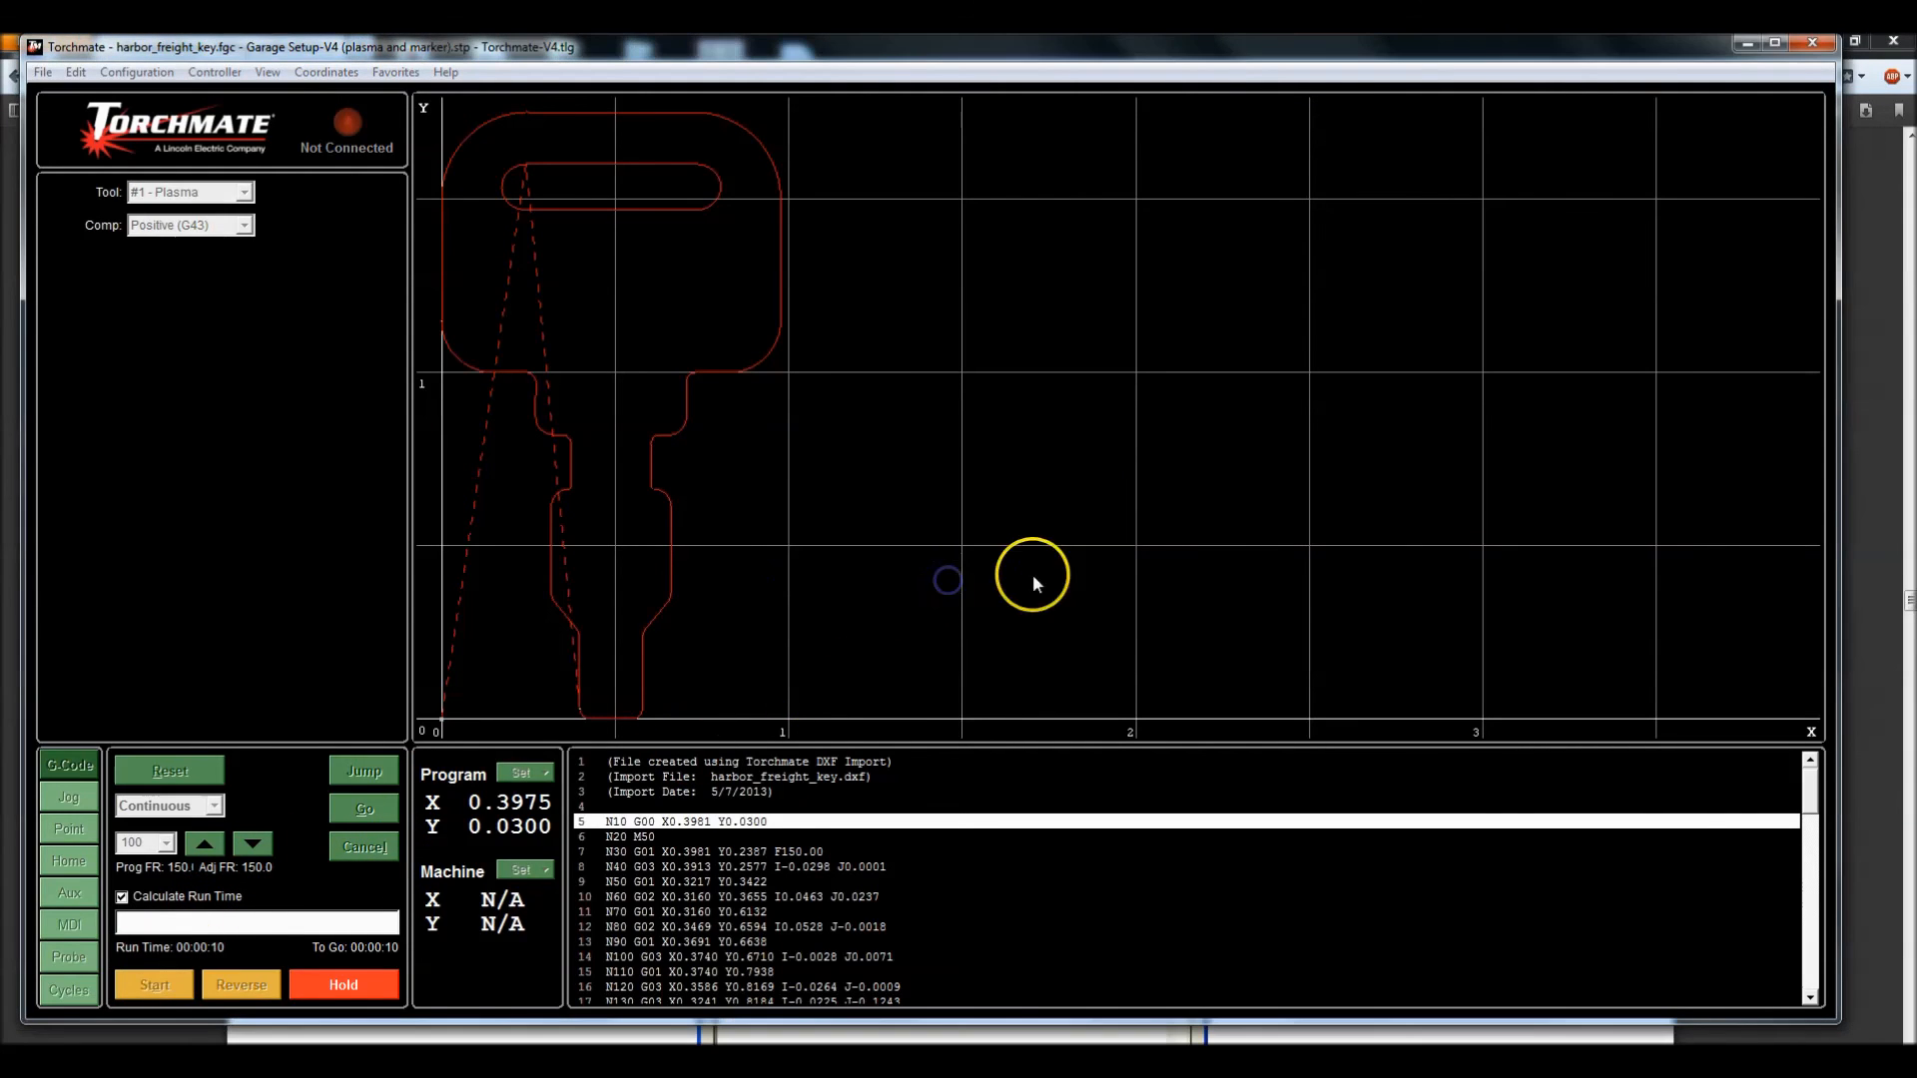